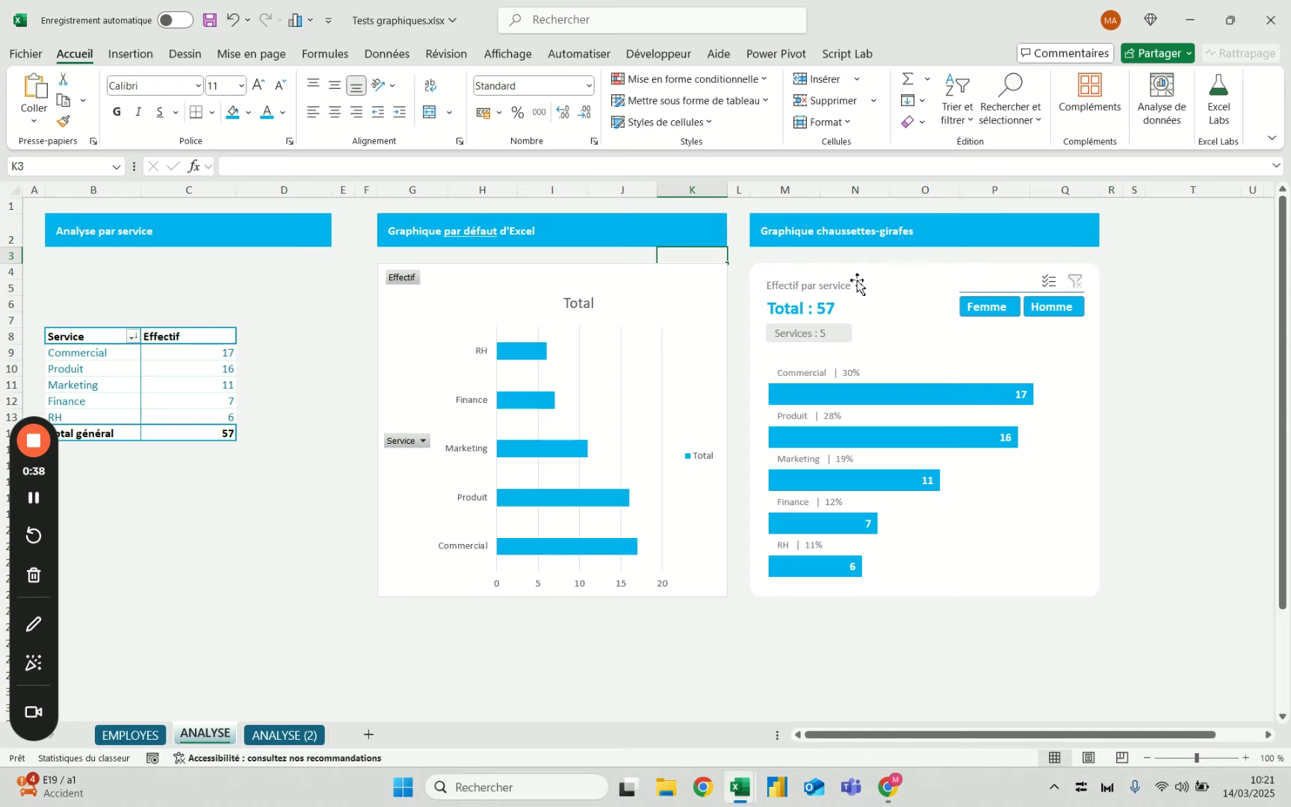
Compare the default Excel chart with the restyled chart on the ANALYSE sheet, and look over the ANALYSE (2) sheet.
{"action": "left_click", "coordinate": [455, 279]}
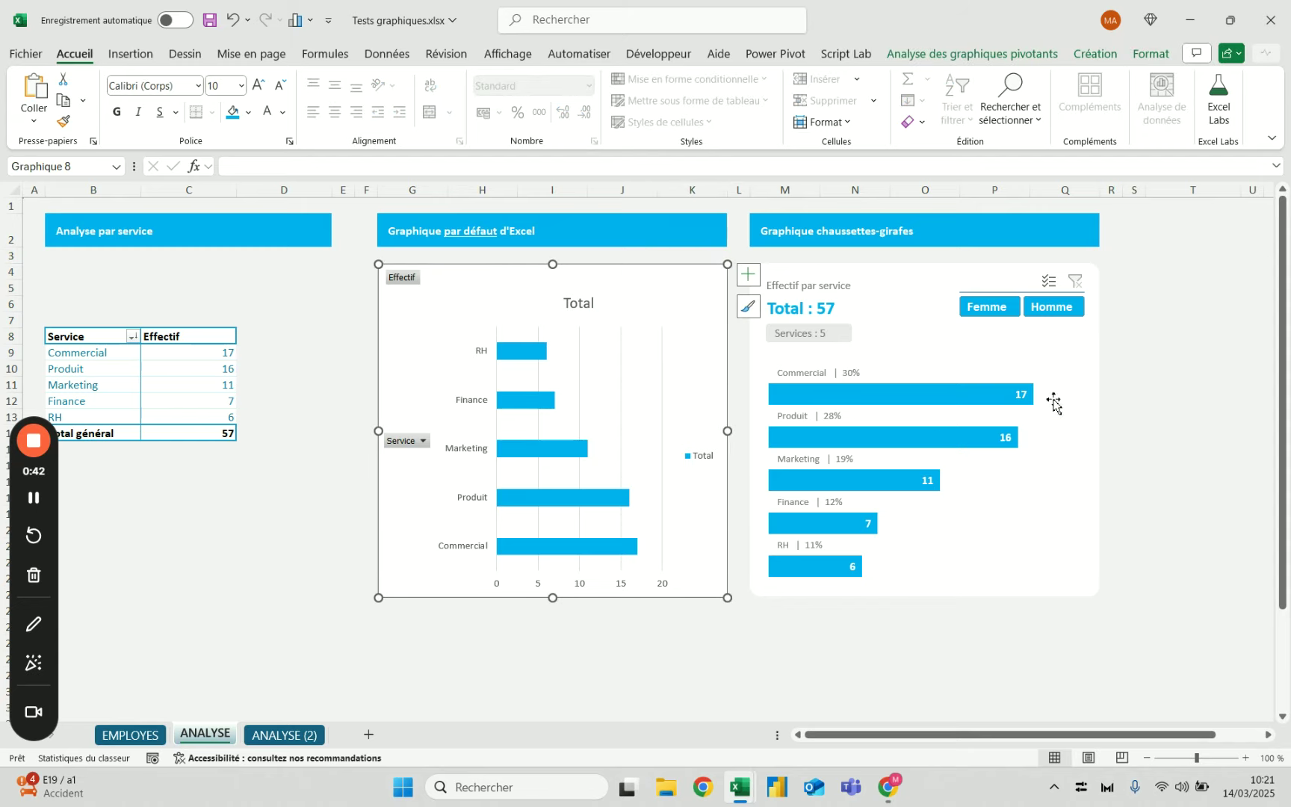
{"action": "left_click", "coordinate": [1076, 402]}
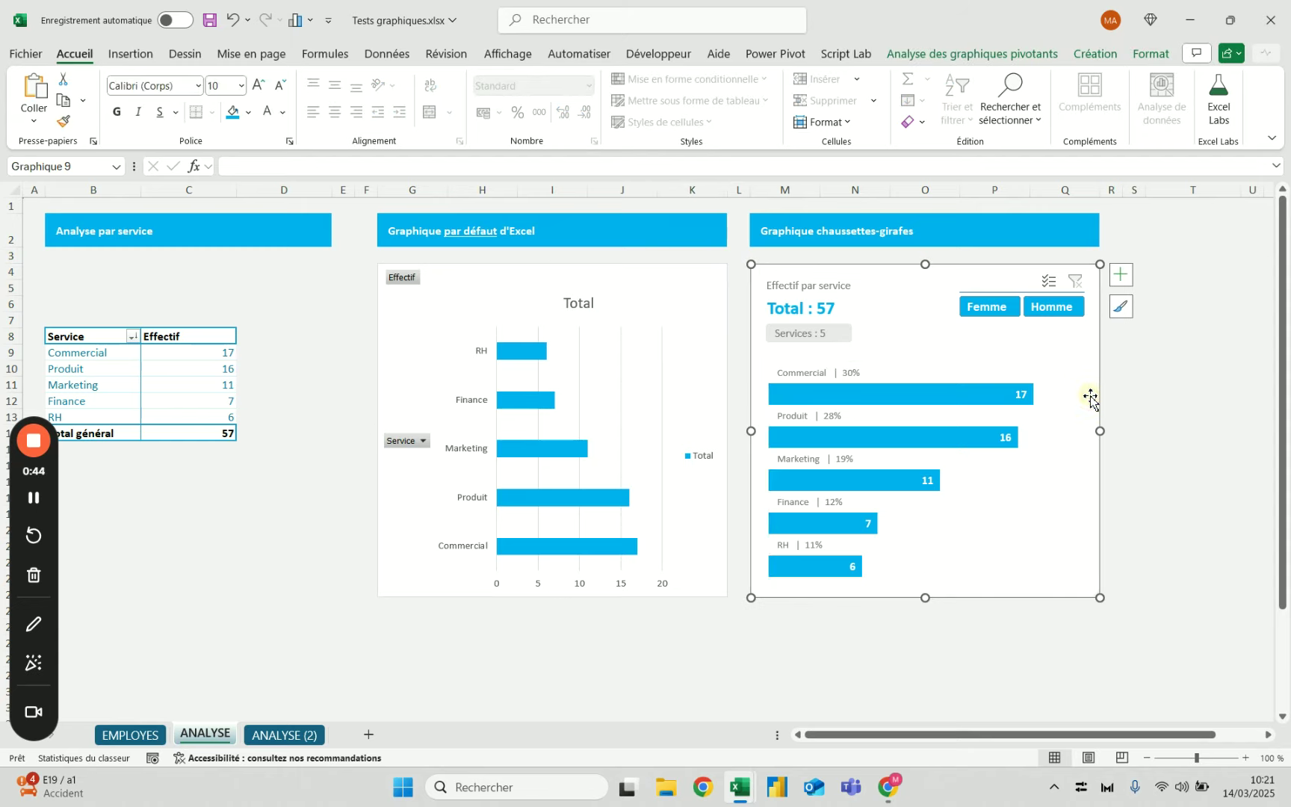
{"action": "left_click", "coordinate": [1165, 399]}
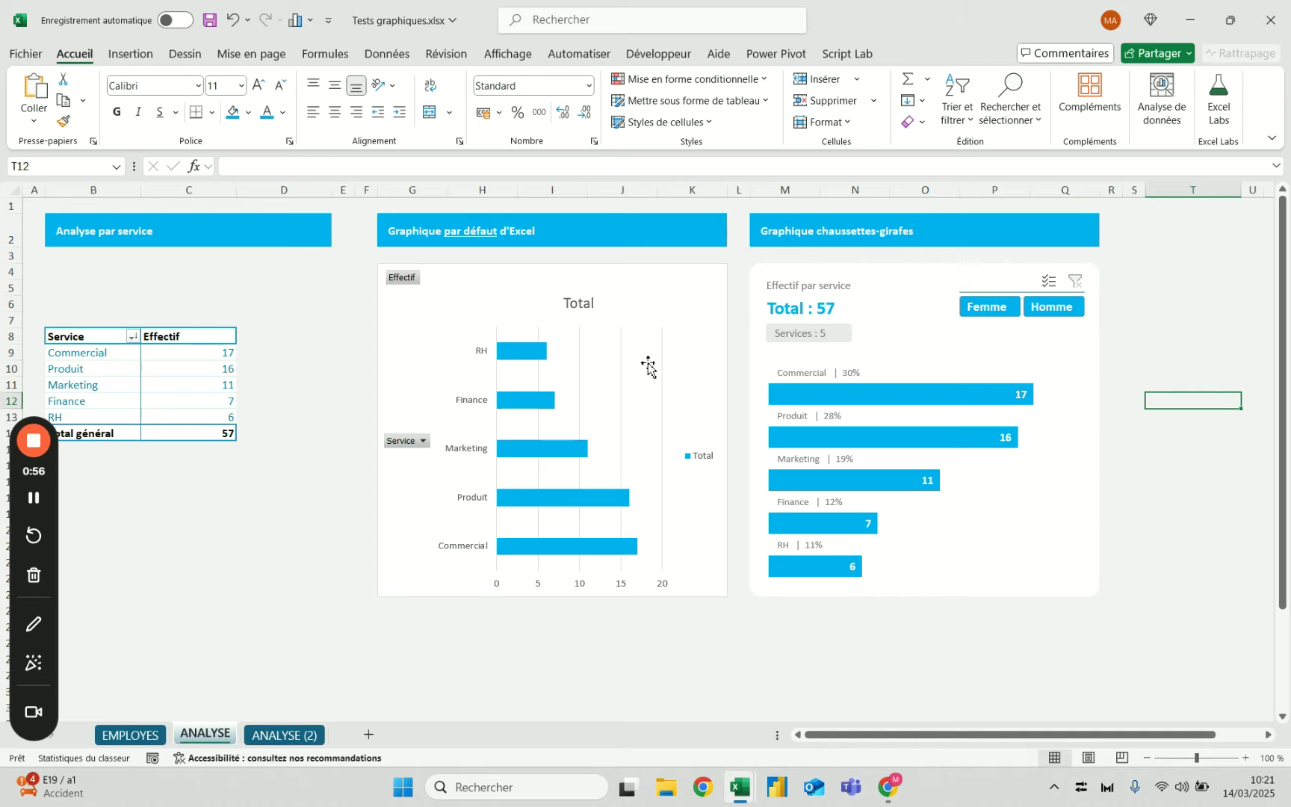
{"action": "left_click", "coordinate": [306, 735]}
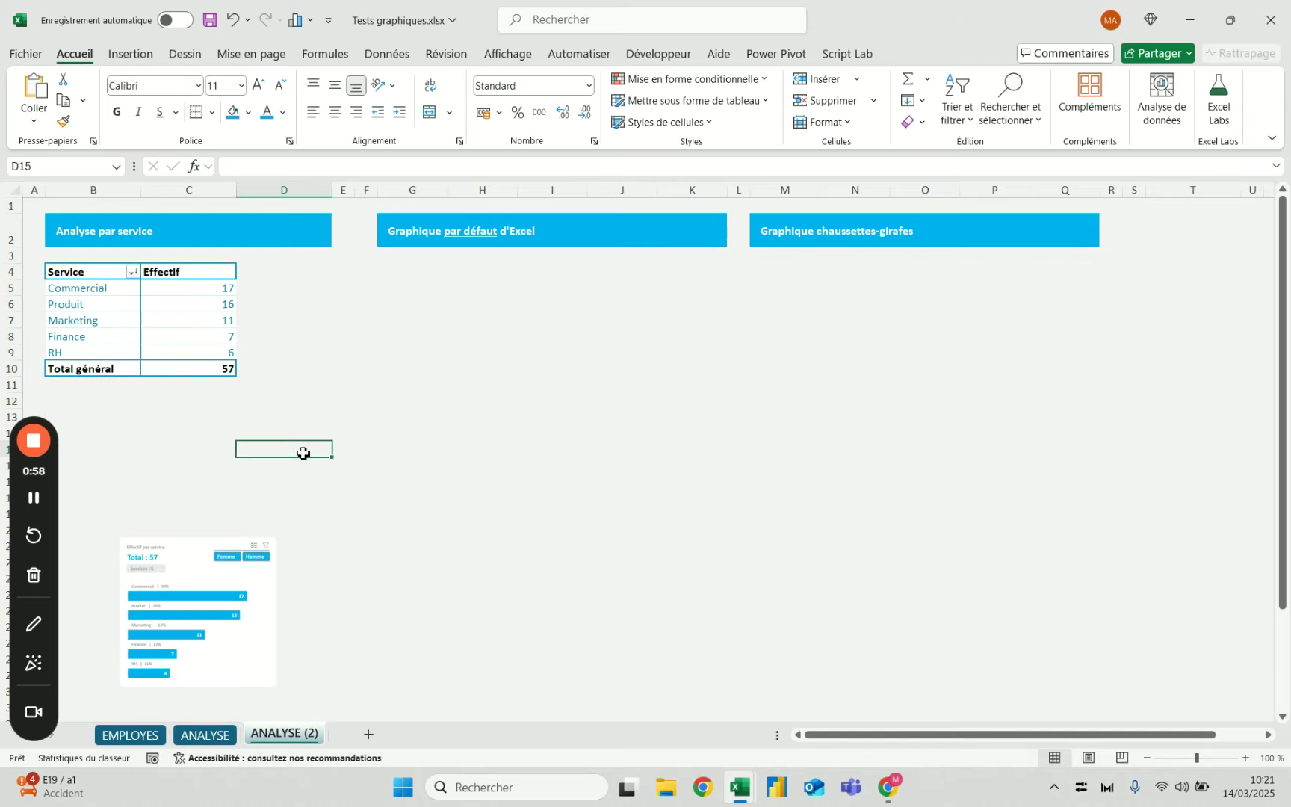
{"action": "left_click", "coordinate": [203, 735]}
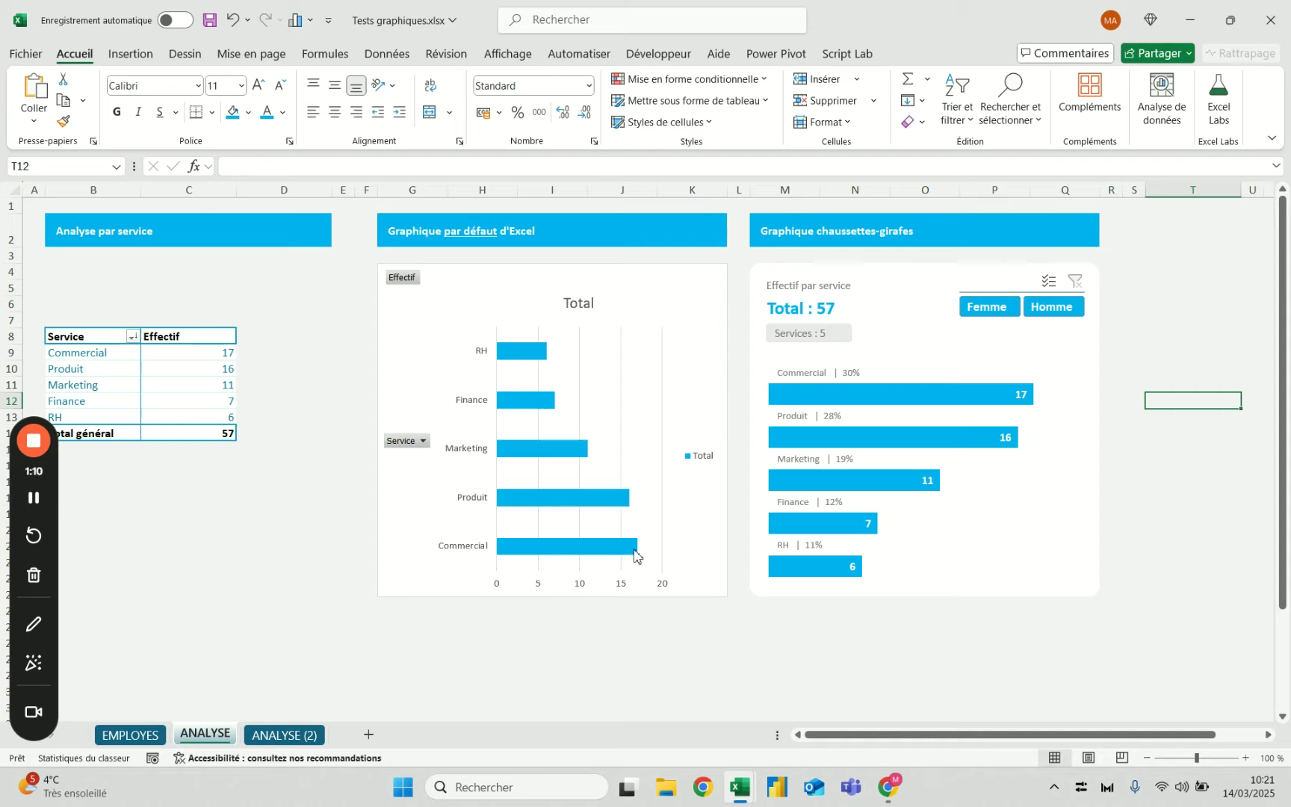
Switch to the "Tableau de bord RH 2024" workbook and examine the design of its dashboard charts.
{"action": "mouse_move", "coordinate": [626, 556]}
{"action": "mouse_move", "coordinate": [530, 458]}
{"action": "key", "text": "alt+Tab"}
{"action": "key", "text": "alt+Tab"}
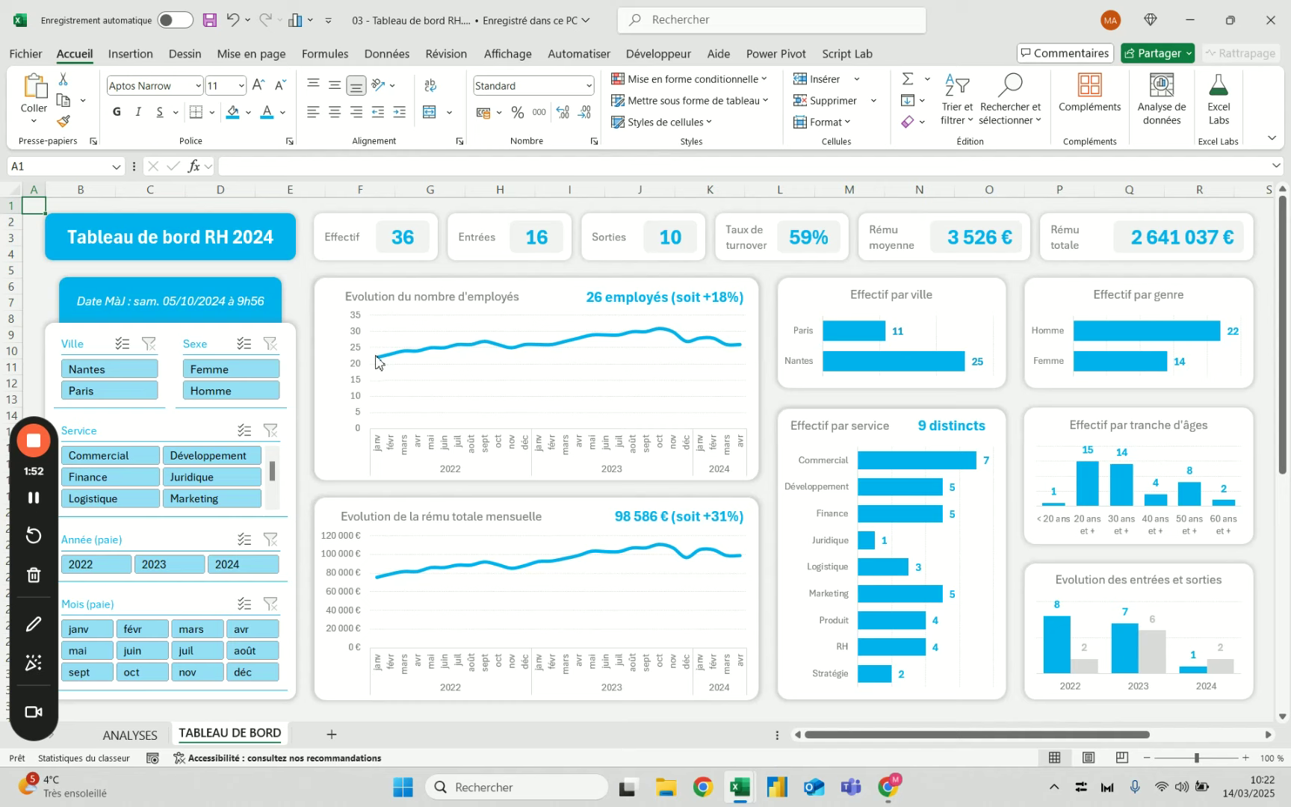
{"action": "mouse_move", "coordinate": [391, 348]}
Switch to the VENTES dashboard workbook and examine how its "CA par région" bar chart is built.
{"action": "key", "text": "alt+Tab"}
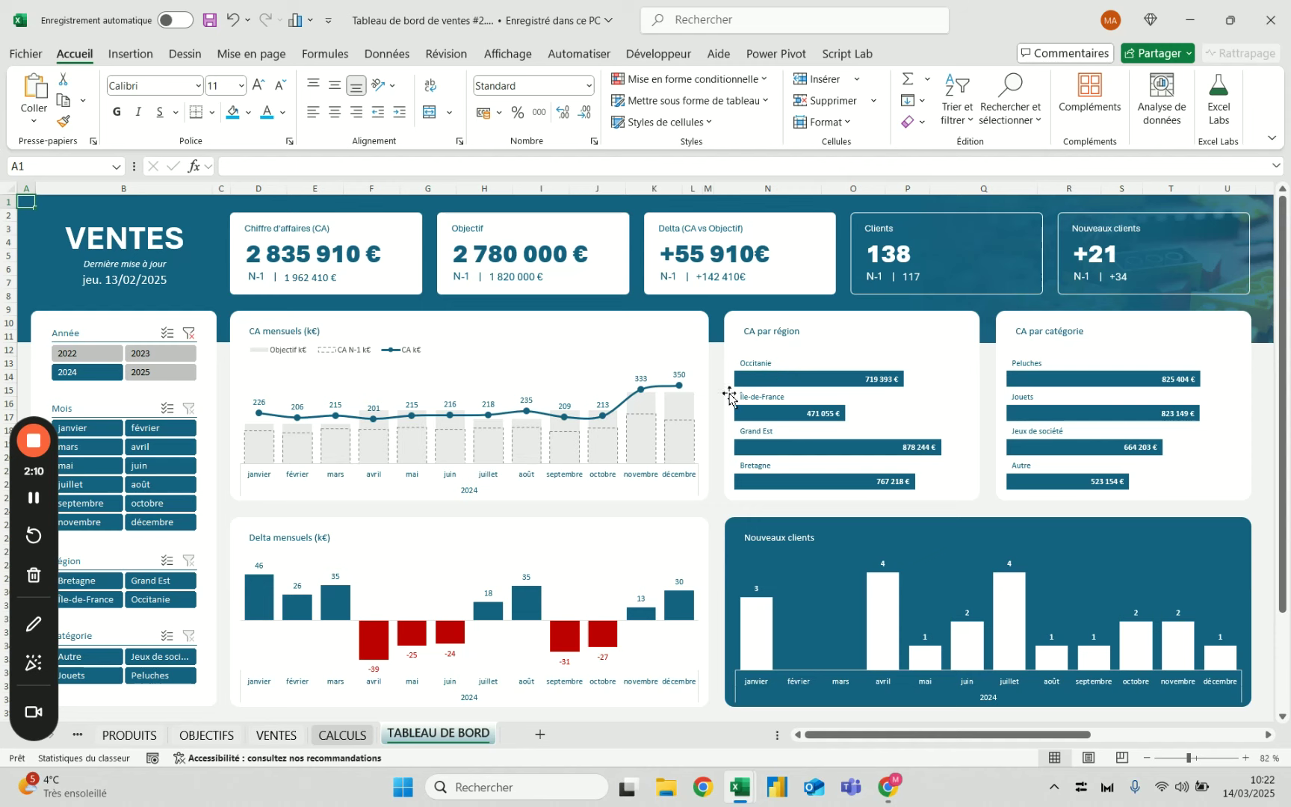
{"action": "left_click", "coordinate": [827, 482]}
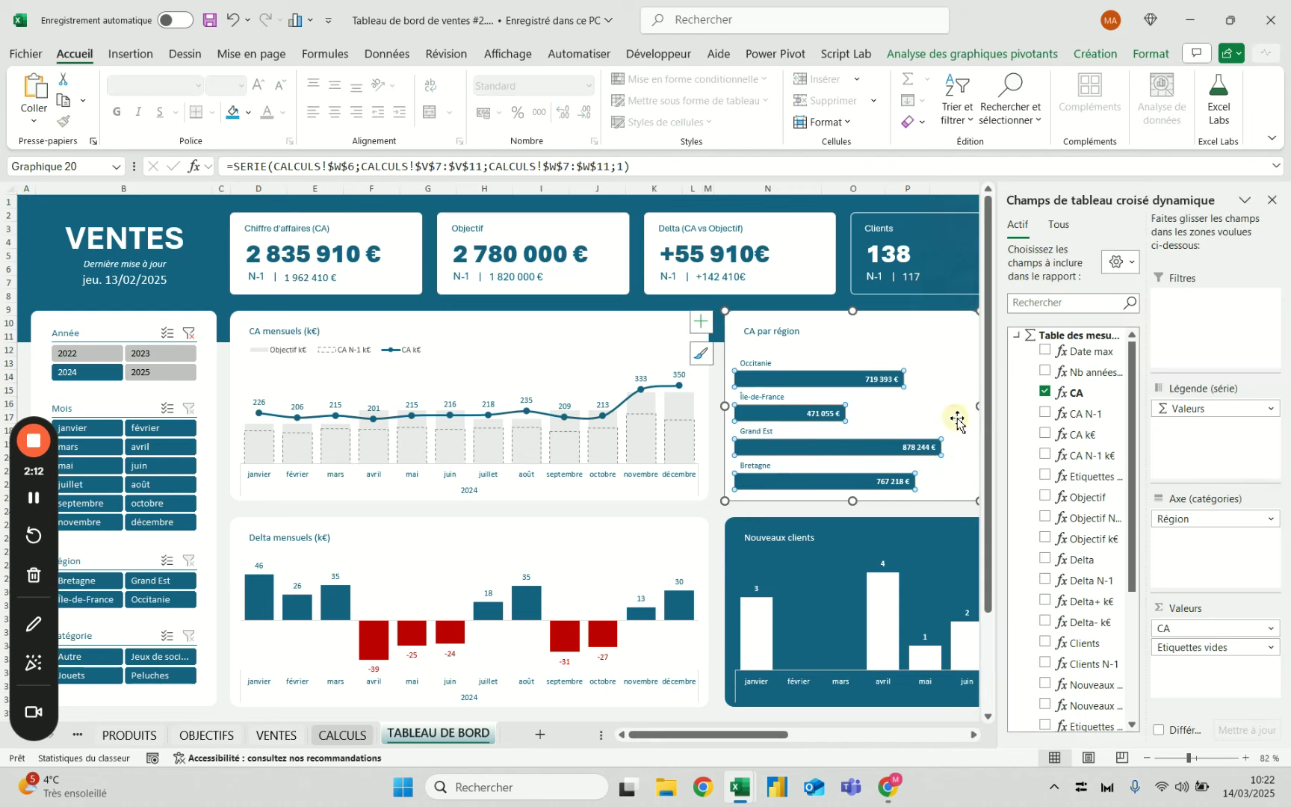
{"action": "left_click", "coordinate": [951, 400]}
{"action": "left_click", "coordinate": [1273, 199]}
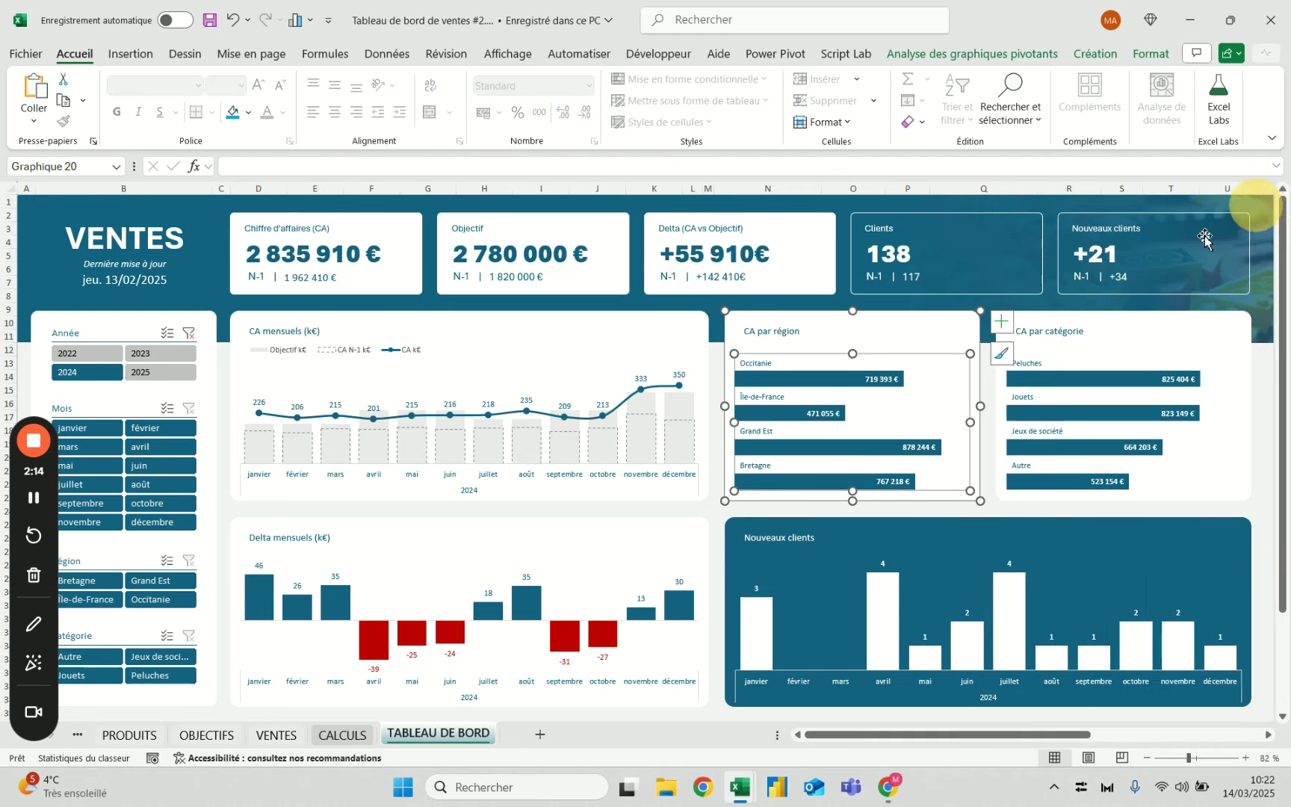
{"action": "left_click", "coordinate": [986, 328]}
{"action": "key", "text": "Escape"}
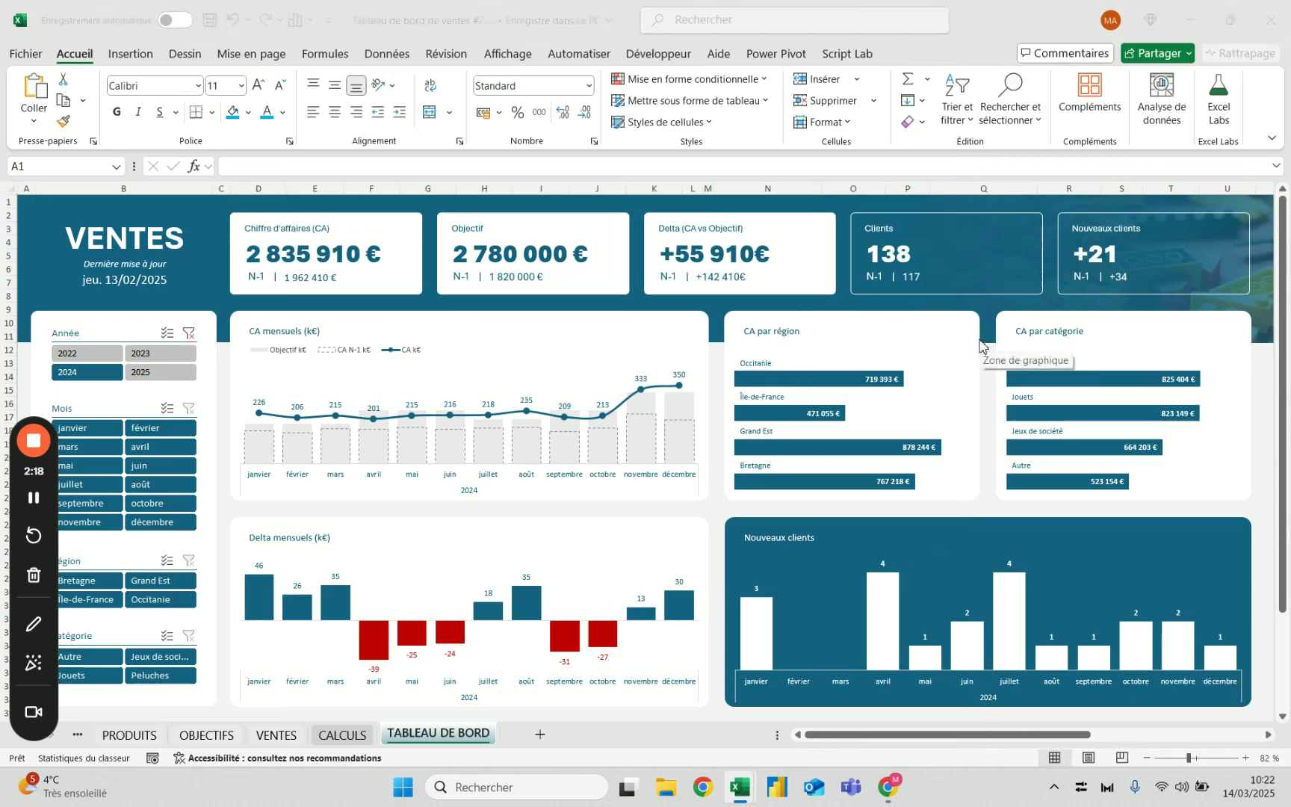
Return to the Tests graphiques workbook and open the ANALYSE (2) sheet.
{"action": "key", "text": "alt+Tab"}
{"action": "key", "text": "alt+Tab"}
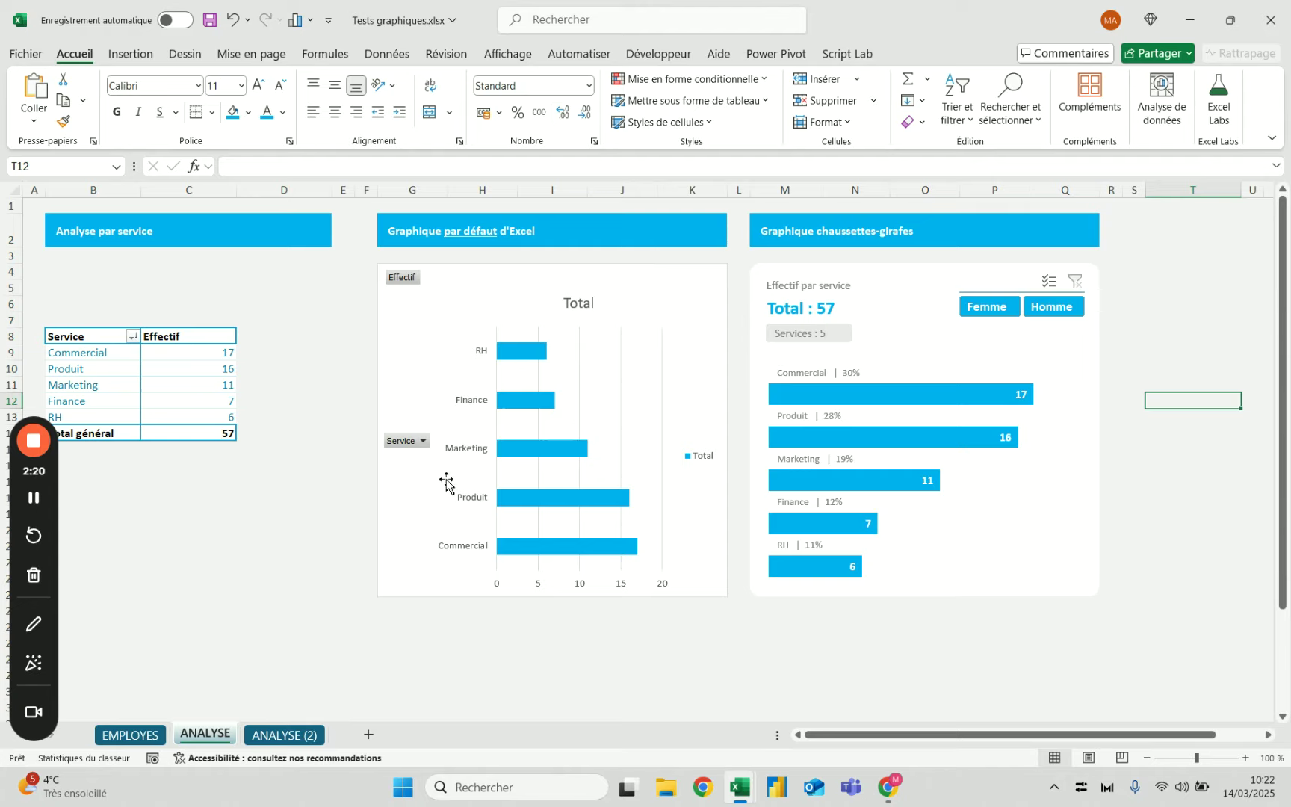
{"action": "left_click", "coordinate": [351, 476]}
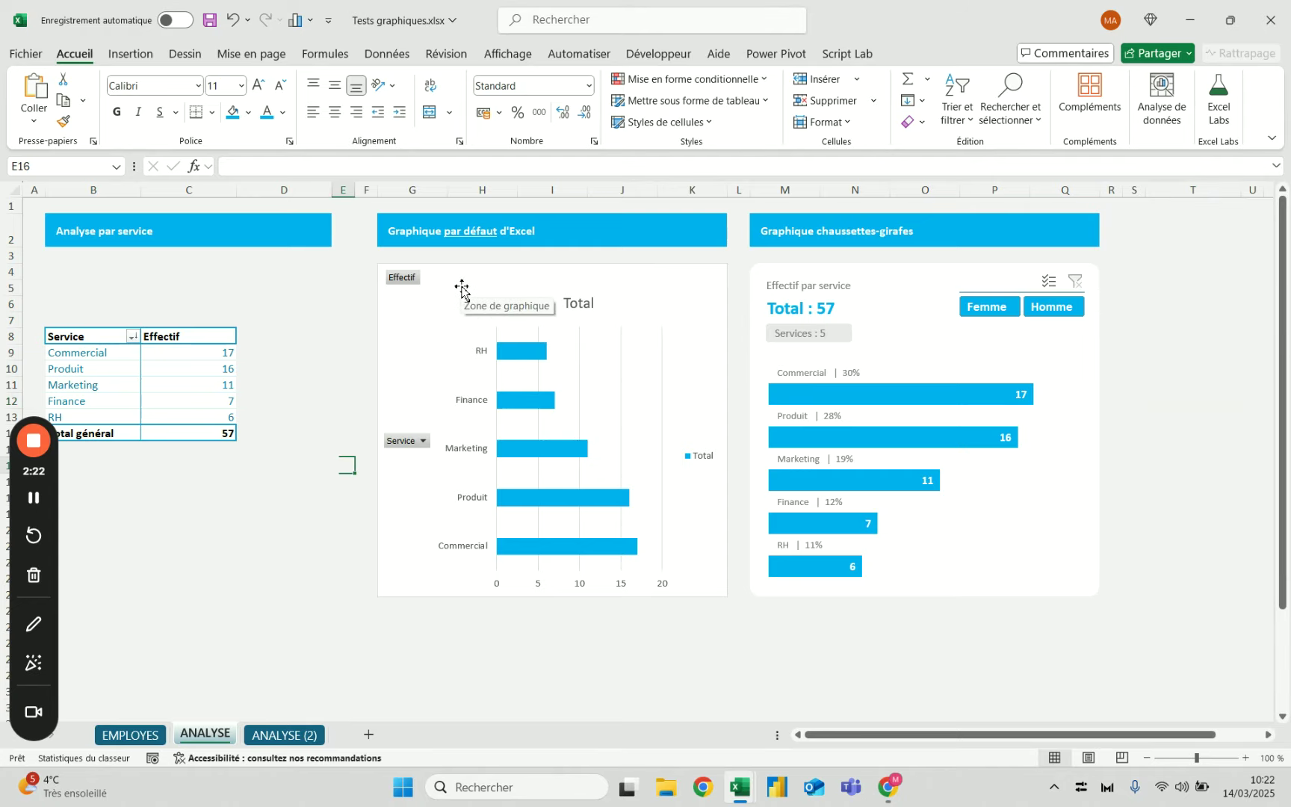
{"action": "left_click", "coordinate": [292, 734]}
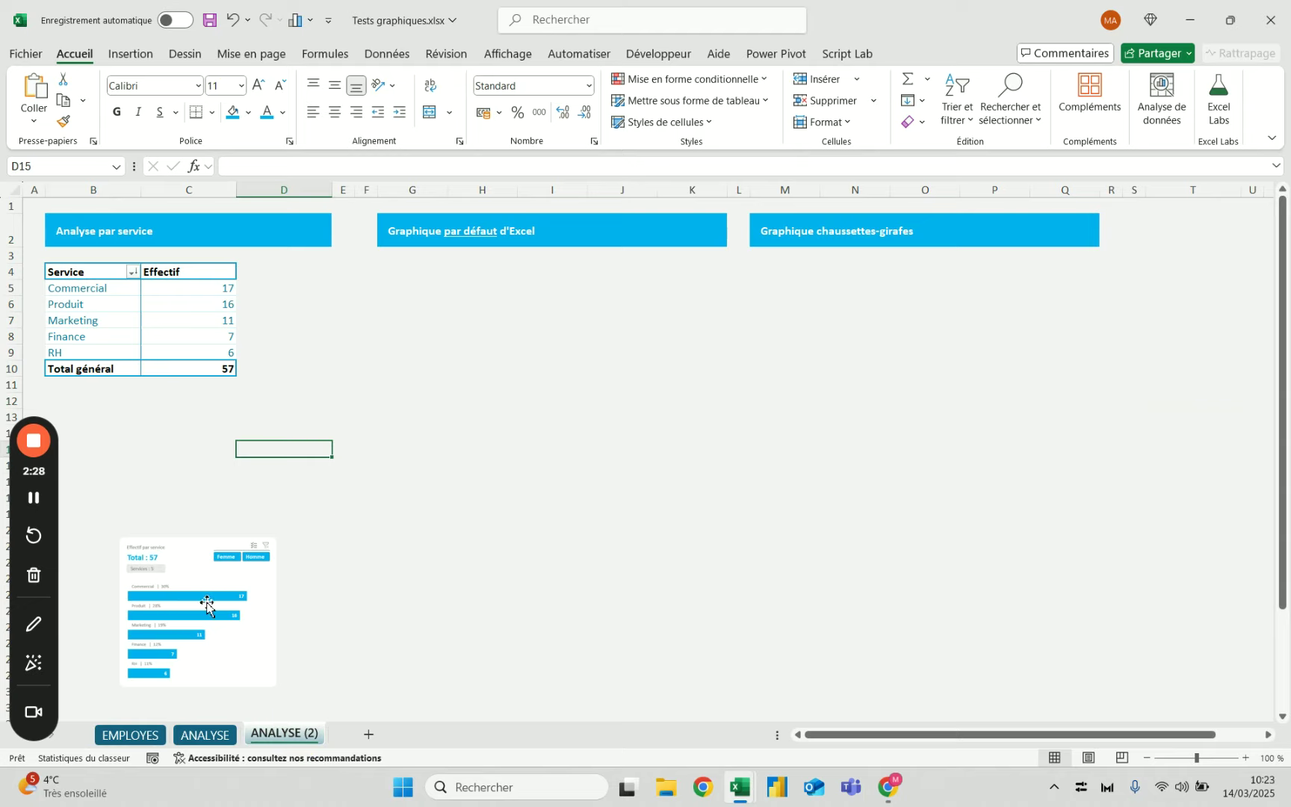
Insert a clustered bar chart from the Service pivot table and move it to cell G4 under "Graphique par défaut d'Excel".
{"action": "left_click", "coordinate": [153, 321]}
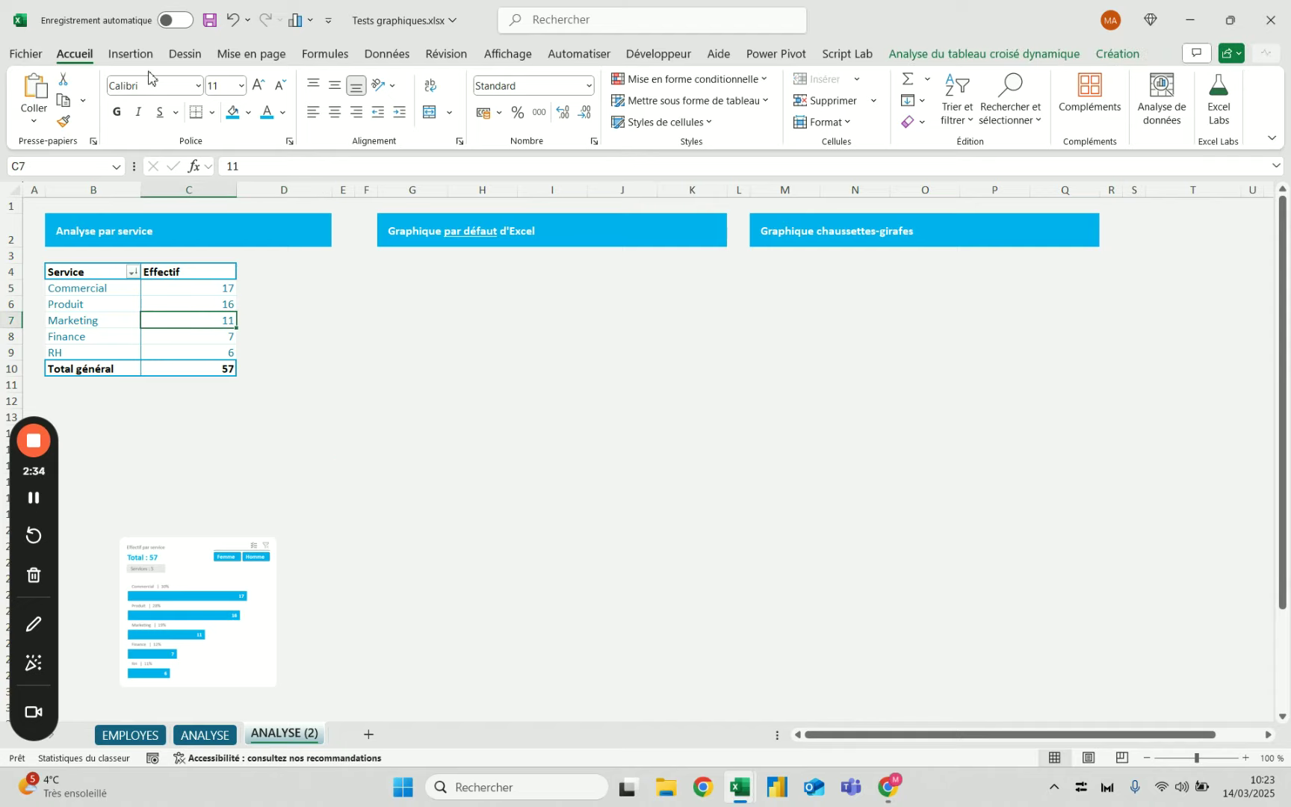
{"action": "left_click", "coordinate": [133, 52]}
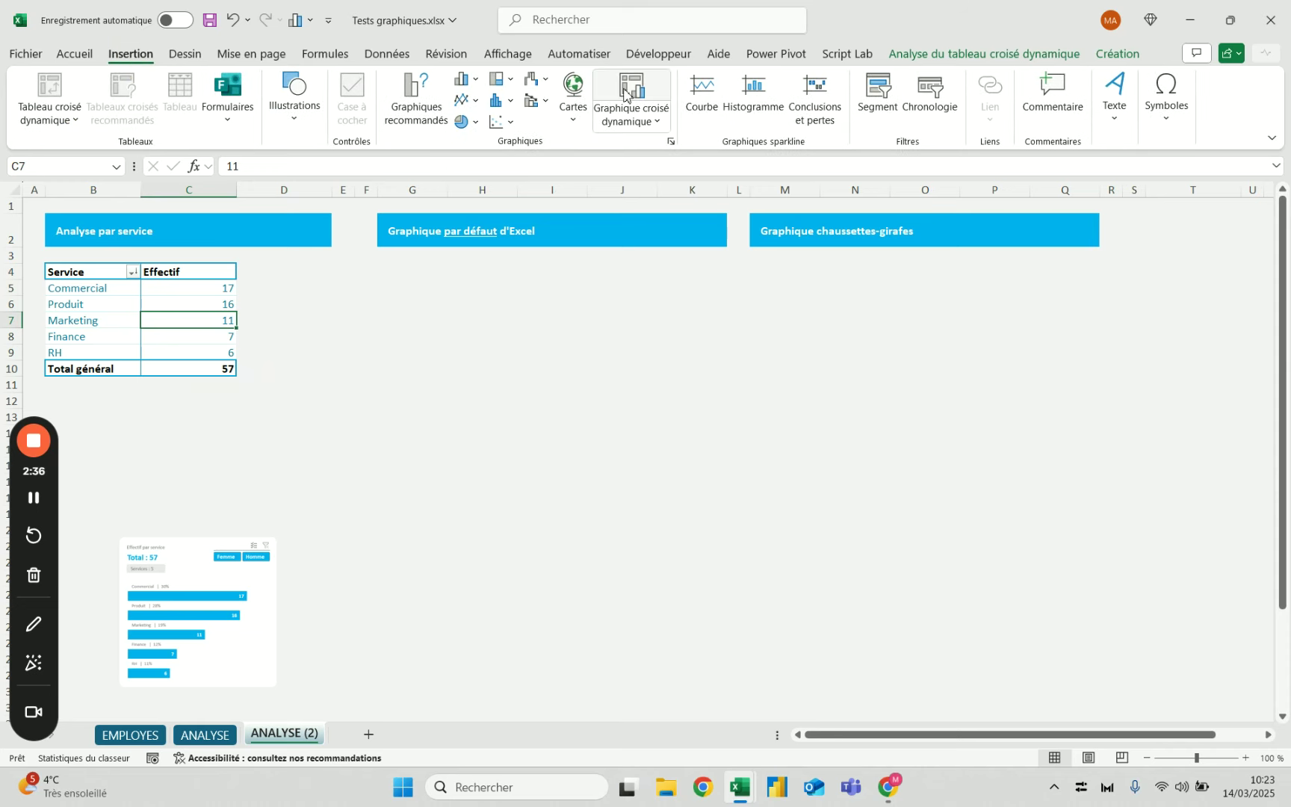
{"action": "left_click", "coordinate": [467, 79]}
{"action": "left_click", "coordinate": [476, 297]}
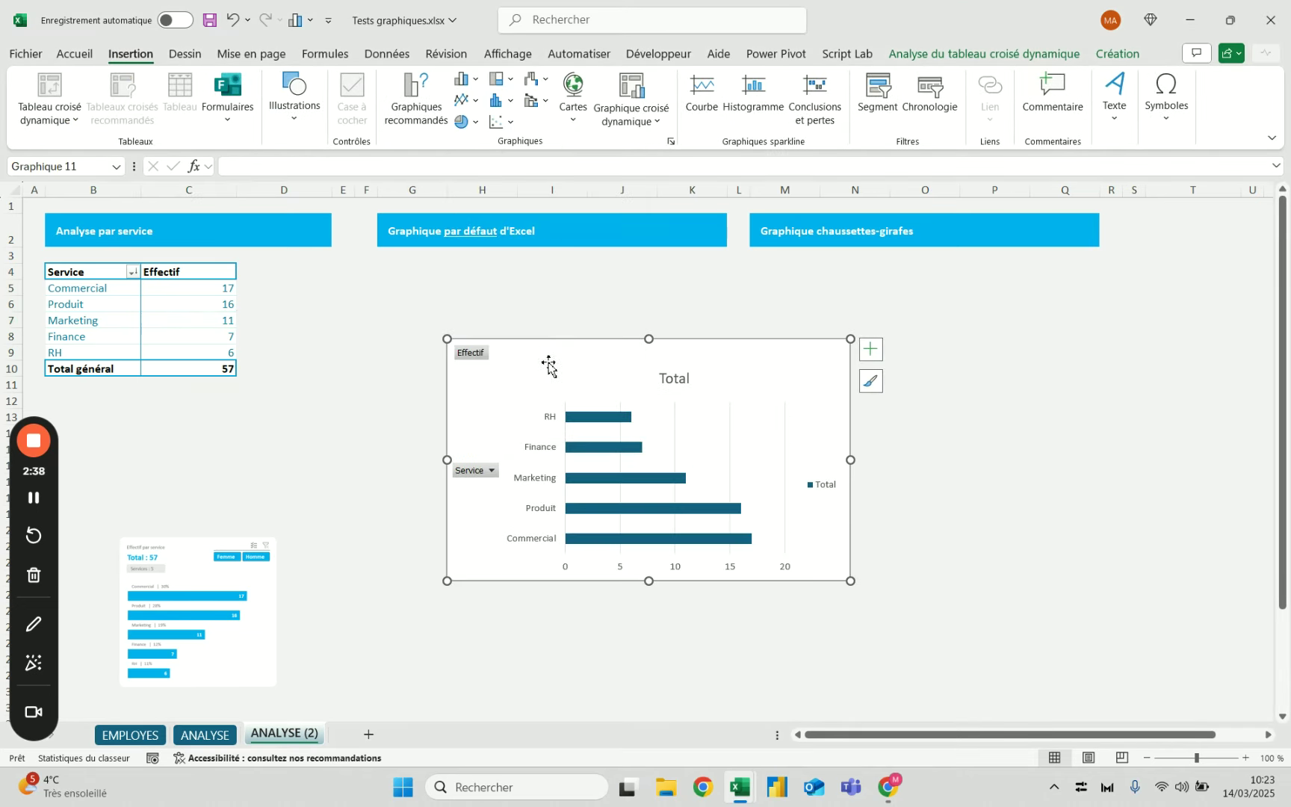
{"action": "key", "text": "Delete"}
{"action": "left_click", "coordinate": [418, 273]}
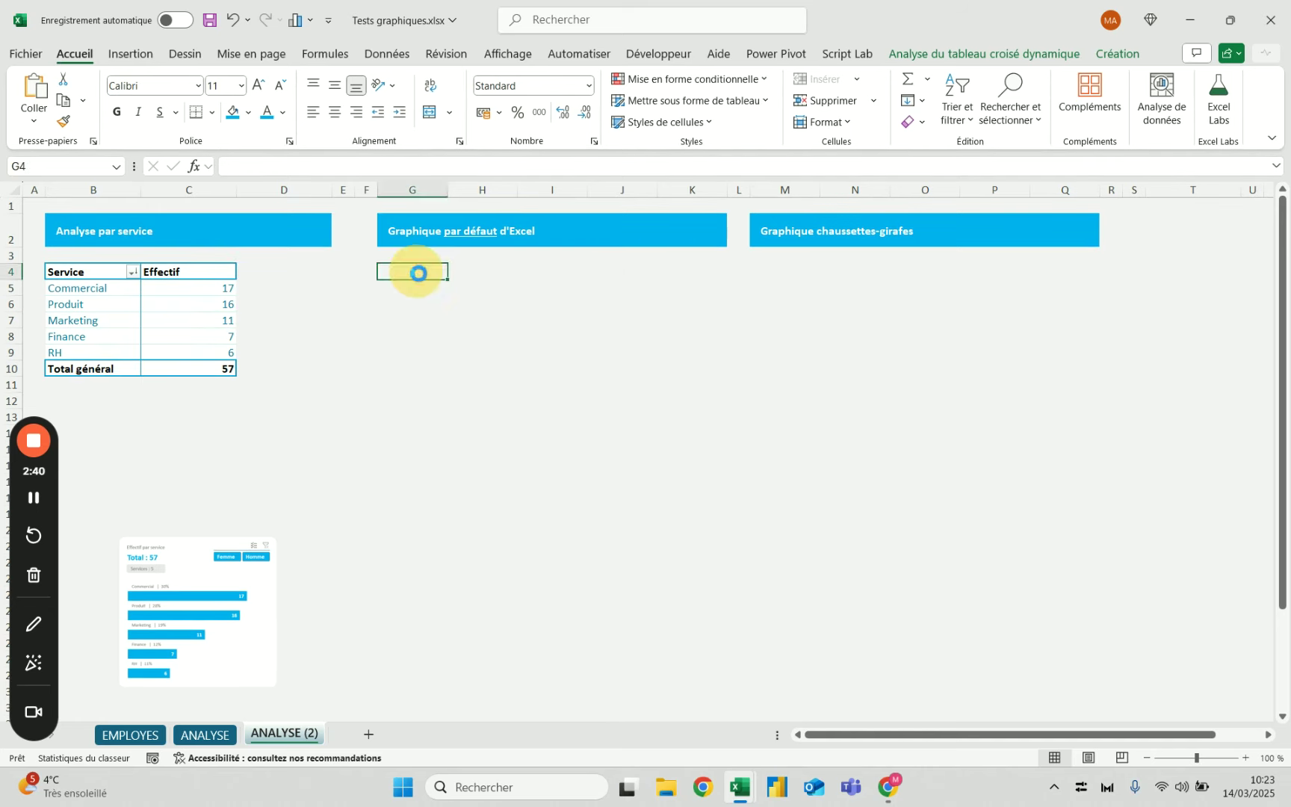
{"action": "key", "text": "ctrl+v"}
Resize the chart to 11 cm wide and 10 cm high.
{"action": "left_click", "coordinate": [1151, 54]}
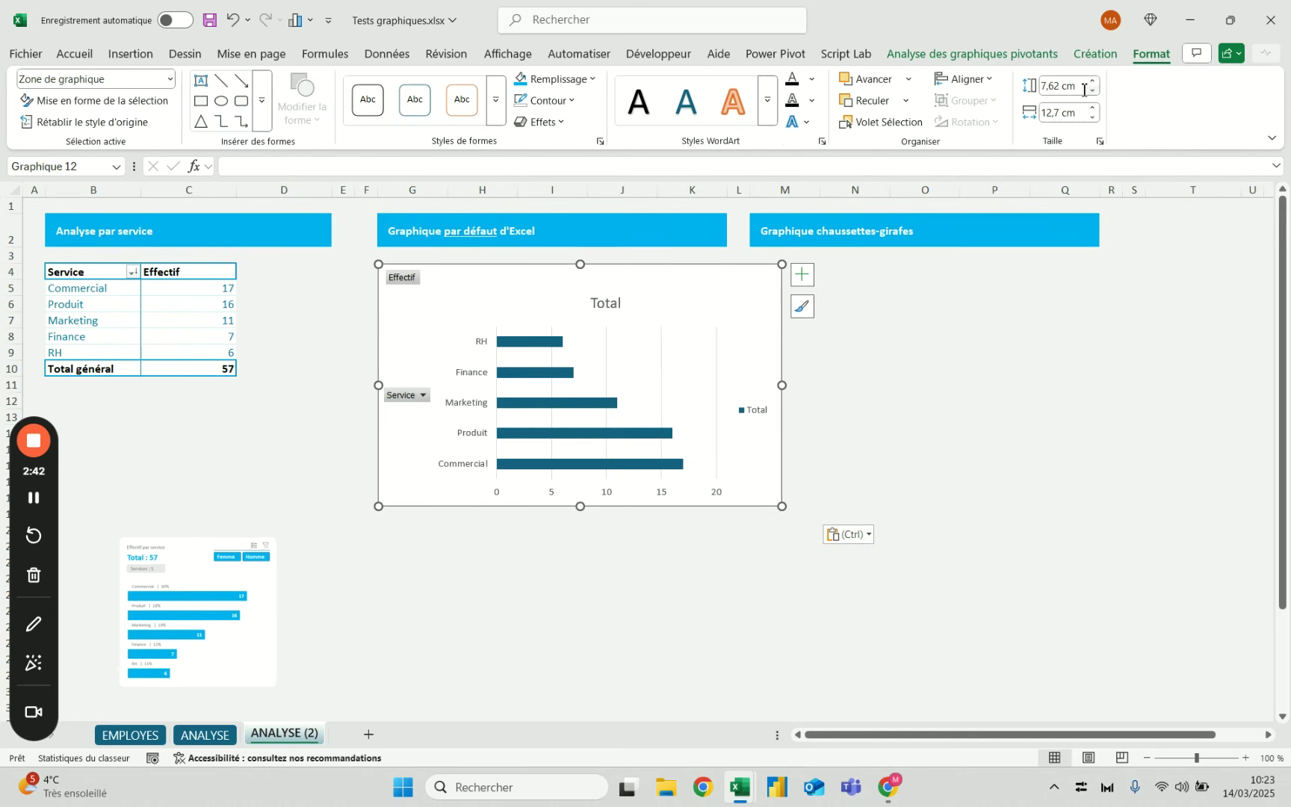
{"action": "left_click", "coordinate": [1064, 118]}
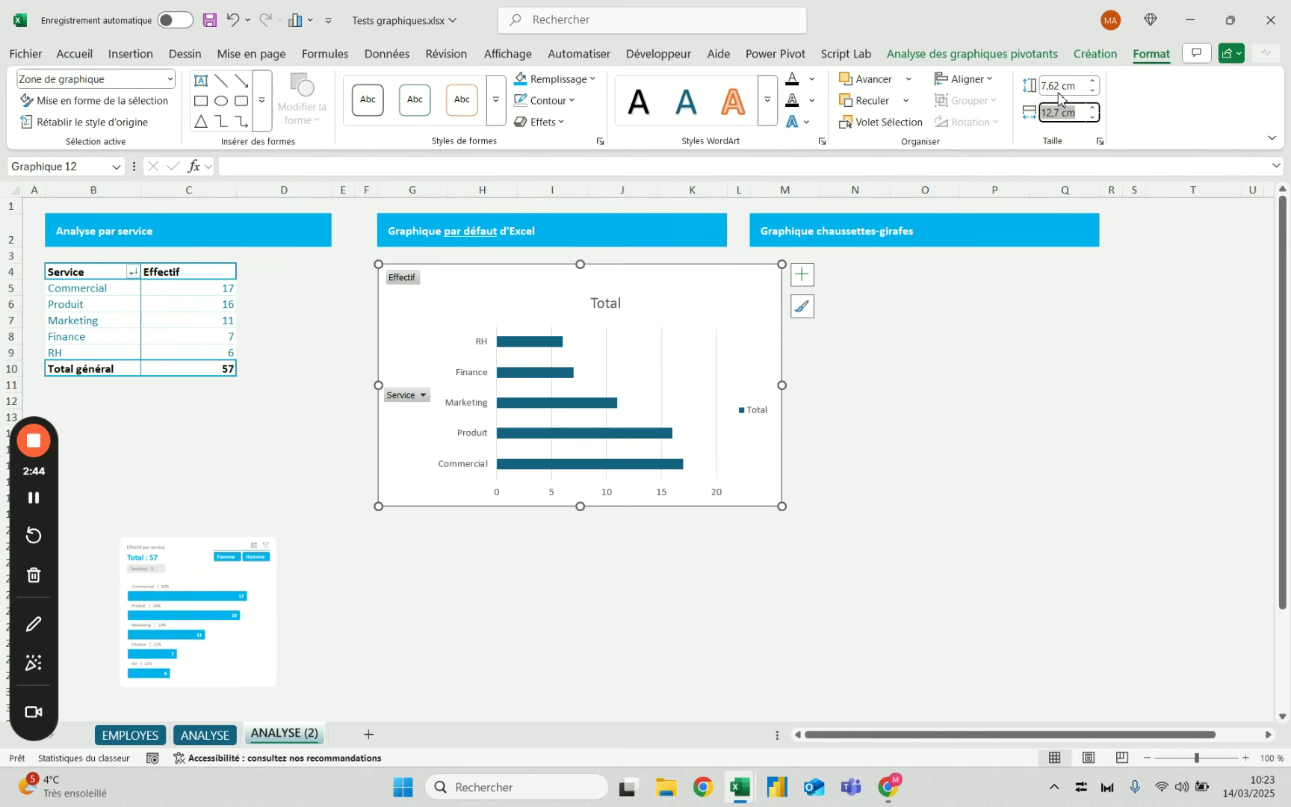
{"action": "type", "text": "11"}
{"action": "left_click", "coordinate": [1068, 87]}
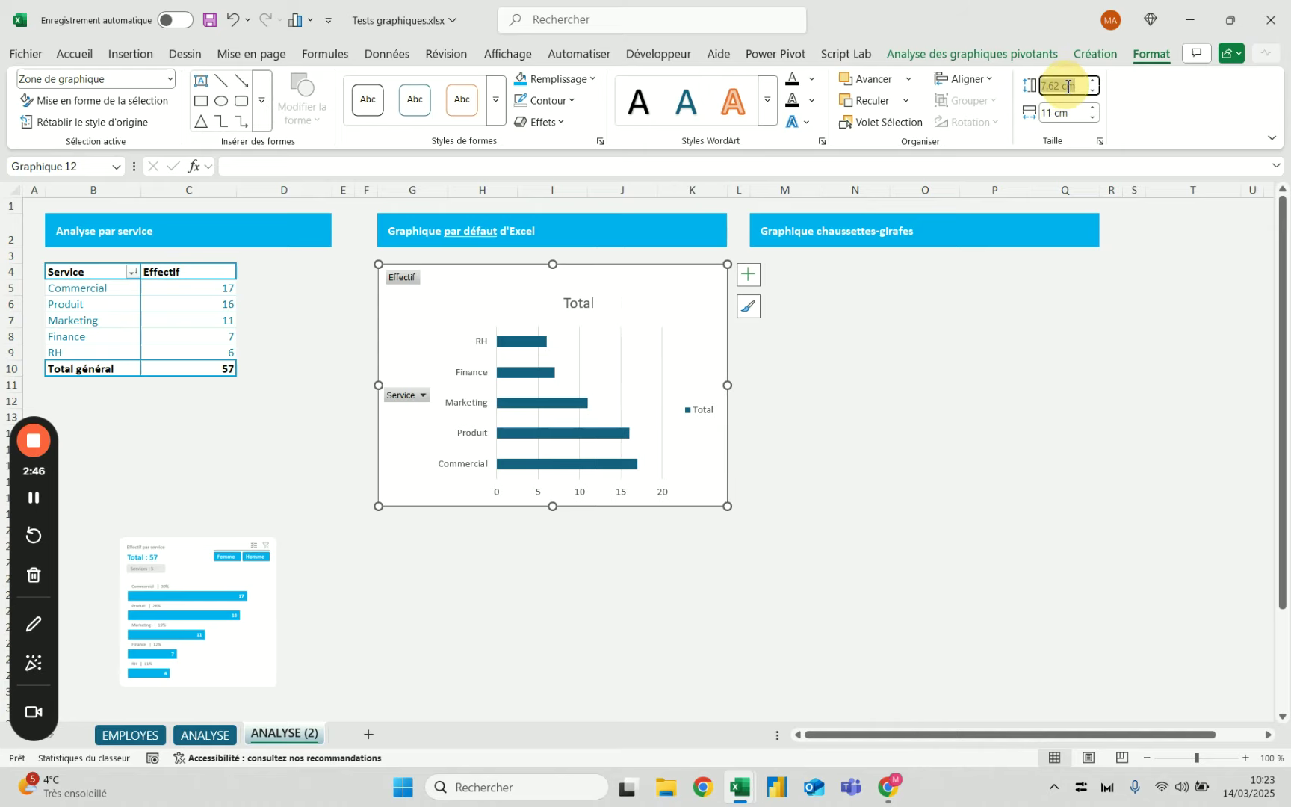
{"action": "type", "text": "10"}
{"action": "key", "text": "Return"}
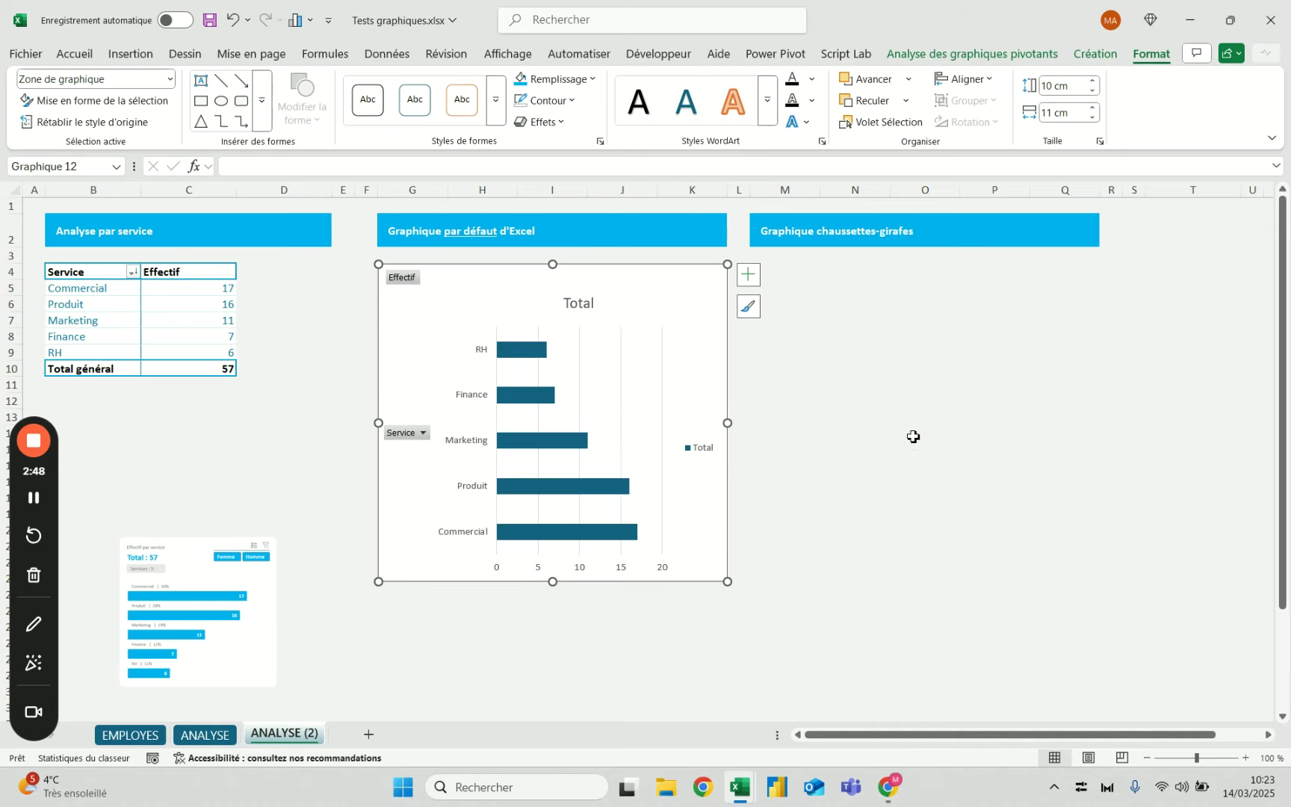
{"action": "left_click", "coordinate": [918, 463]}
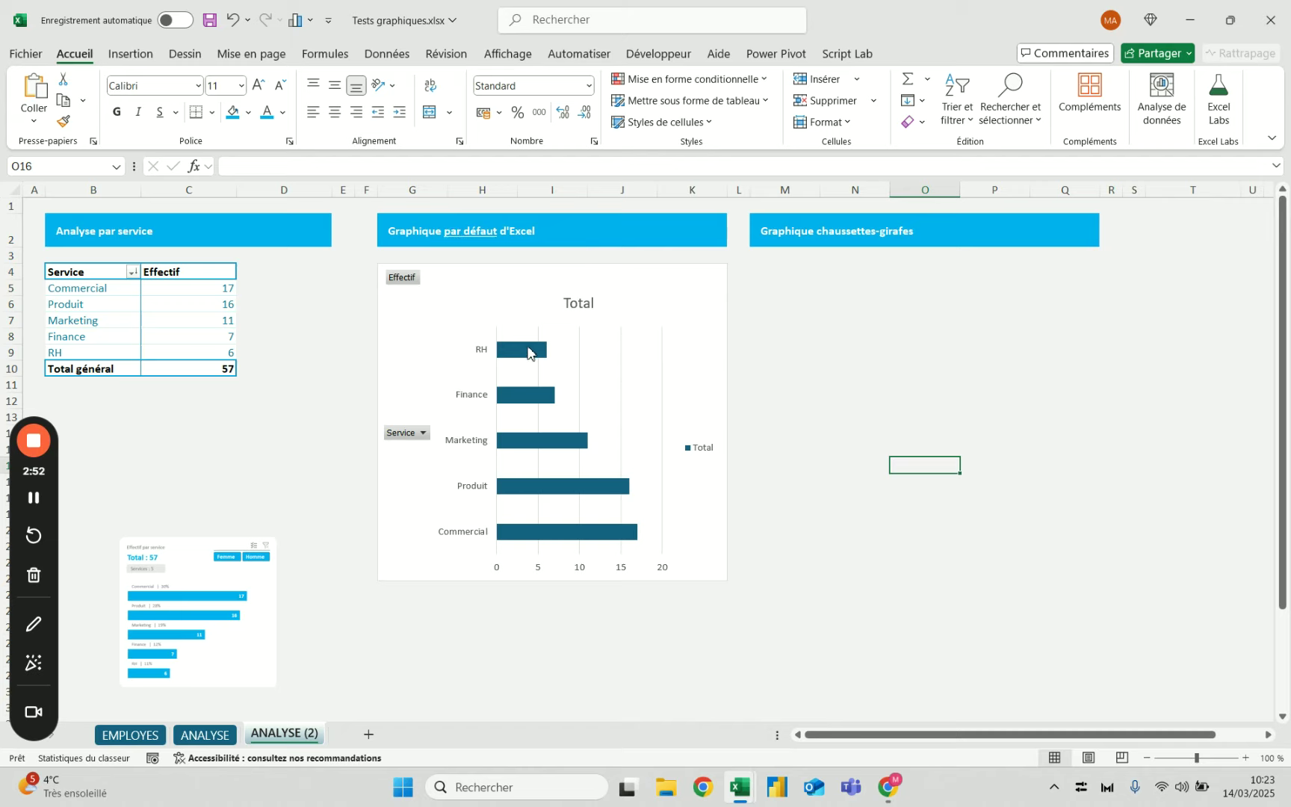
Fill the chart's bars with the standard light blue colour.
{"action": "left_click", "coordinate": [529, 351]}
{"action": "left_click", "coordinate": [74, 54]}
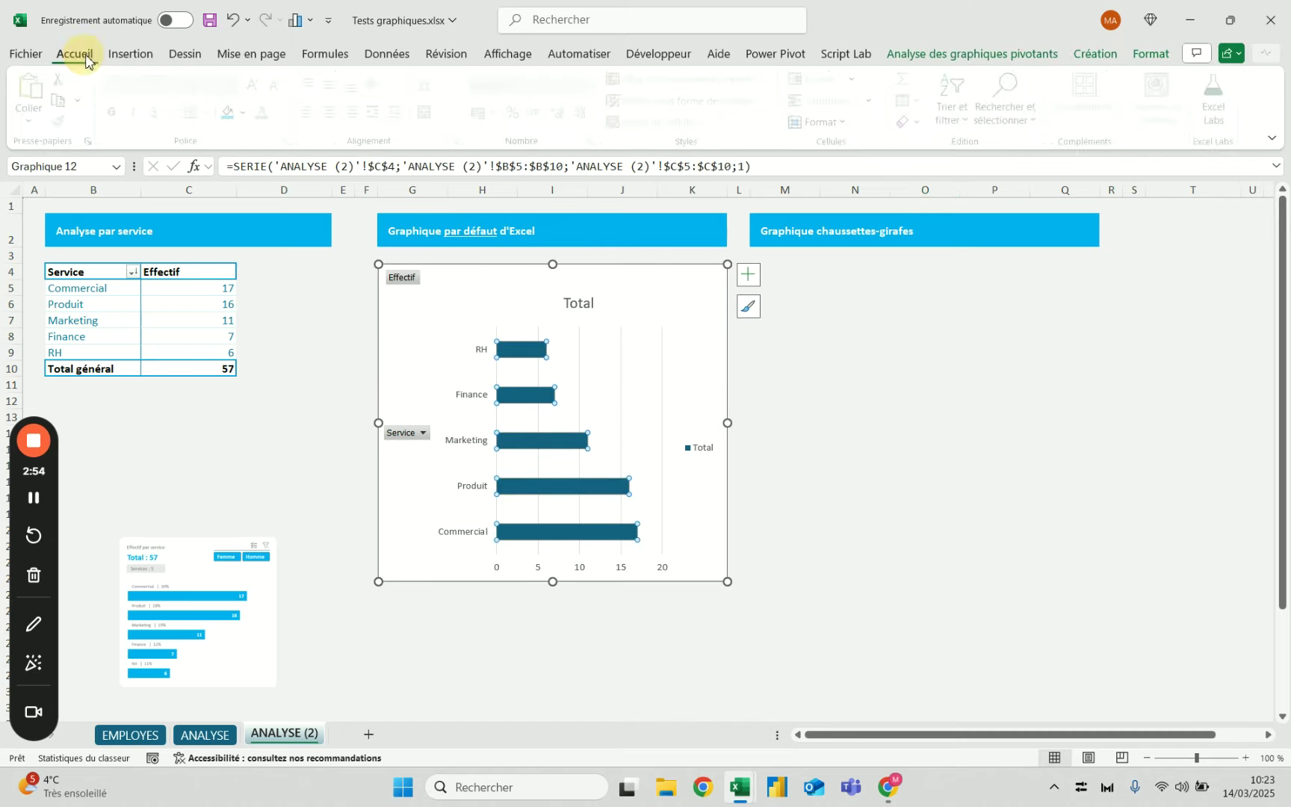
{"action": "left_click", "coordinate": [233, 112]}
{"action": "left_click", "coordinate": [981, 482]}
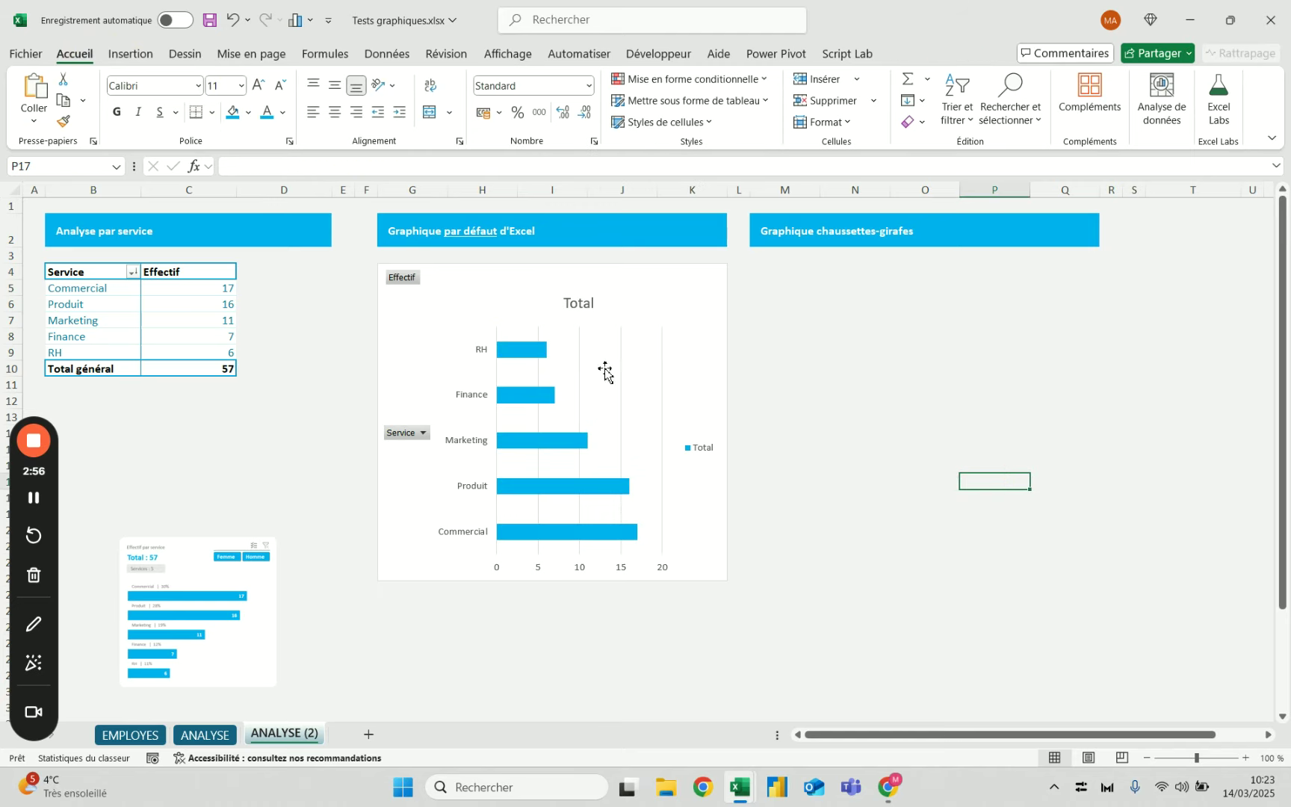
{"action": "left_click", "coordinate": [525, 353]}
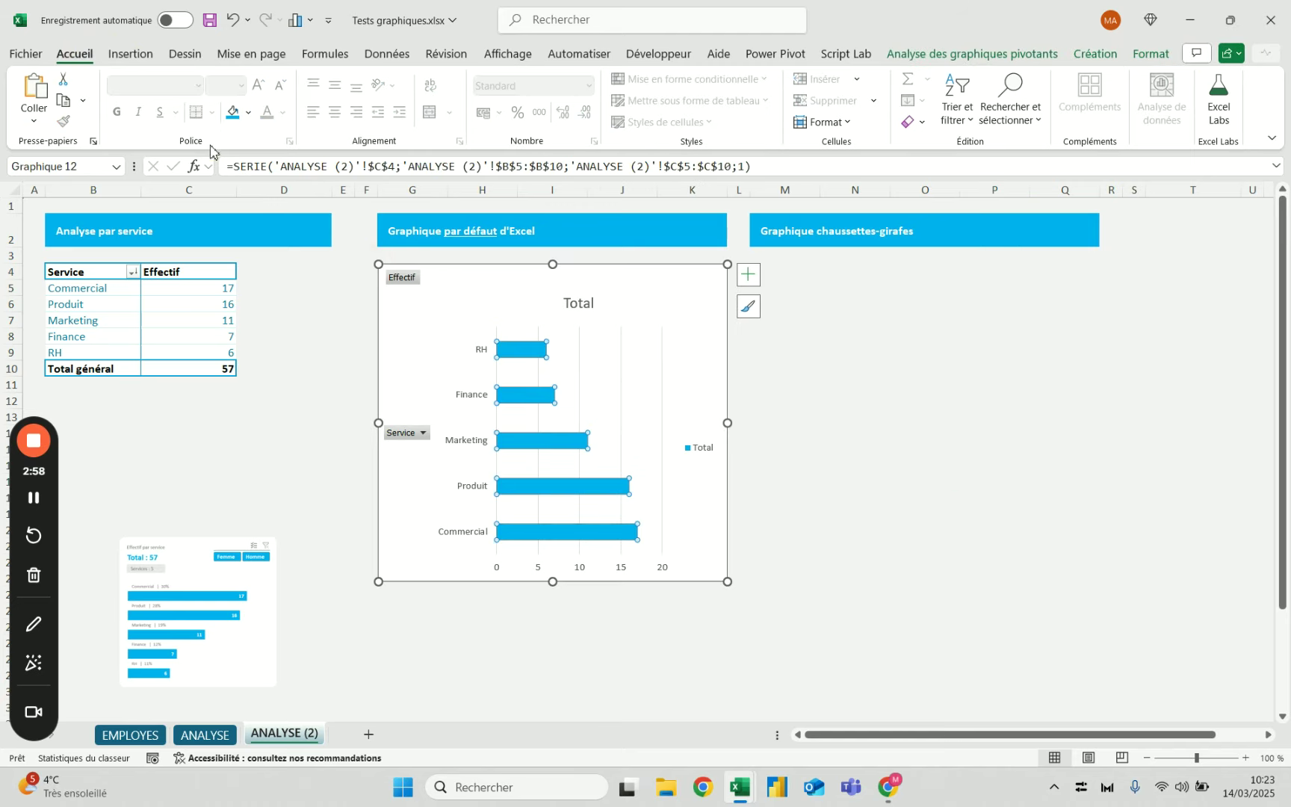
{"action": "left_click", "coordinate": [248, 113]}
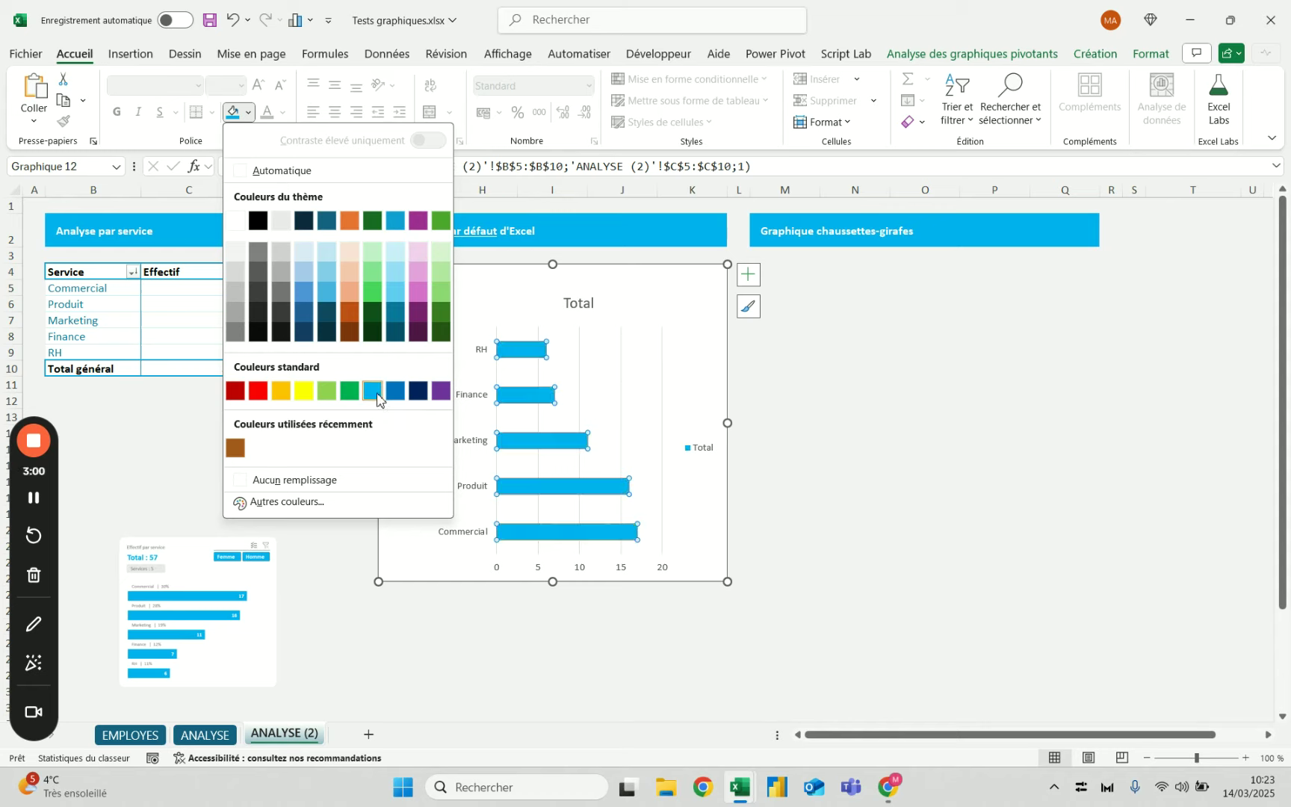
{"action": "left_click", "coordinate": [869, 435]}
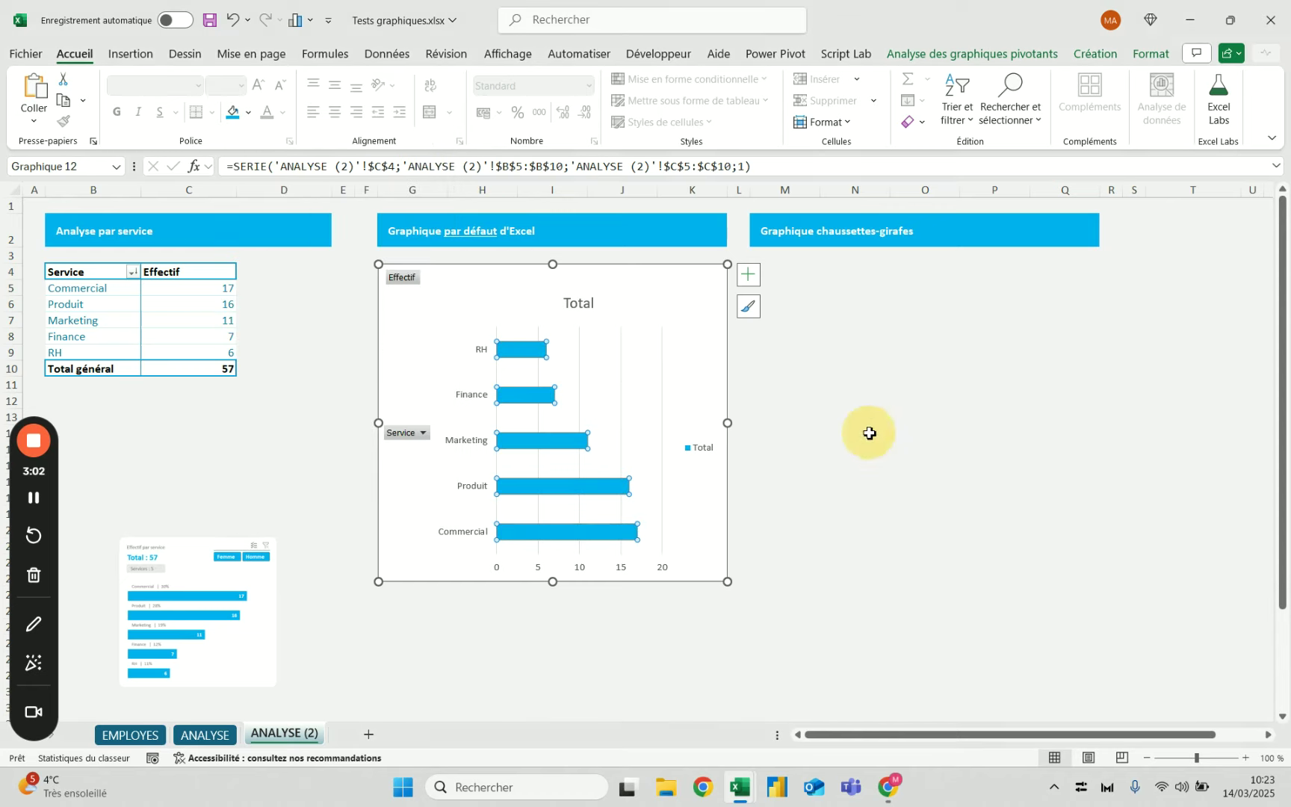
{"action": "left_click", "coordinate": [865, 431]}
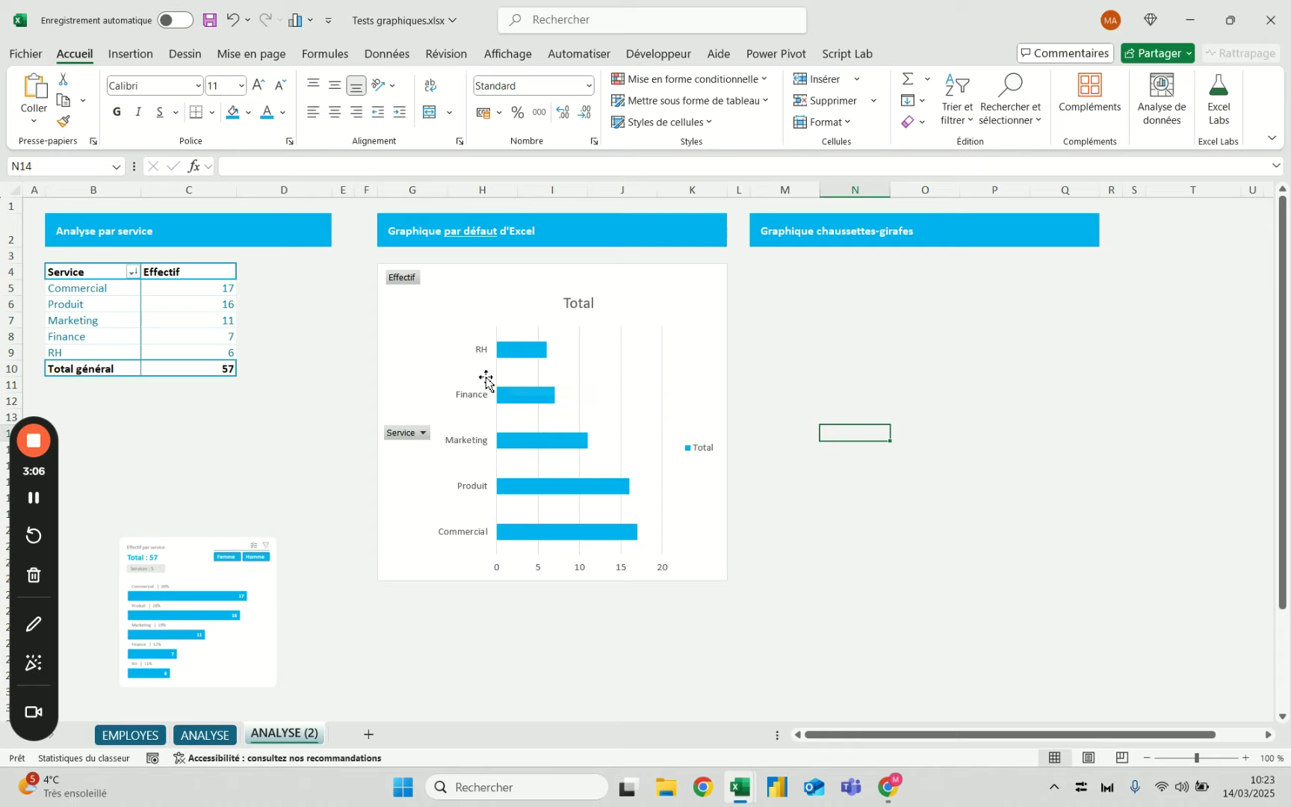
{"action": "left_click", "coordinate": [460, 275]}
{"action": "key", "text": "Delete"}
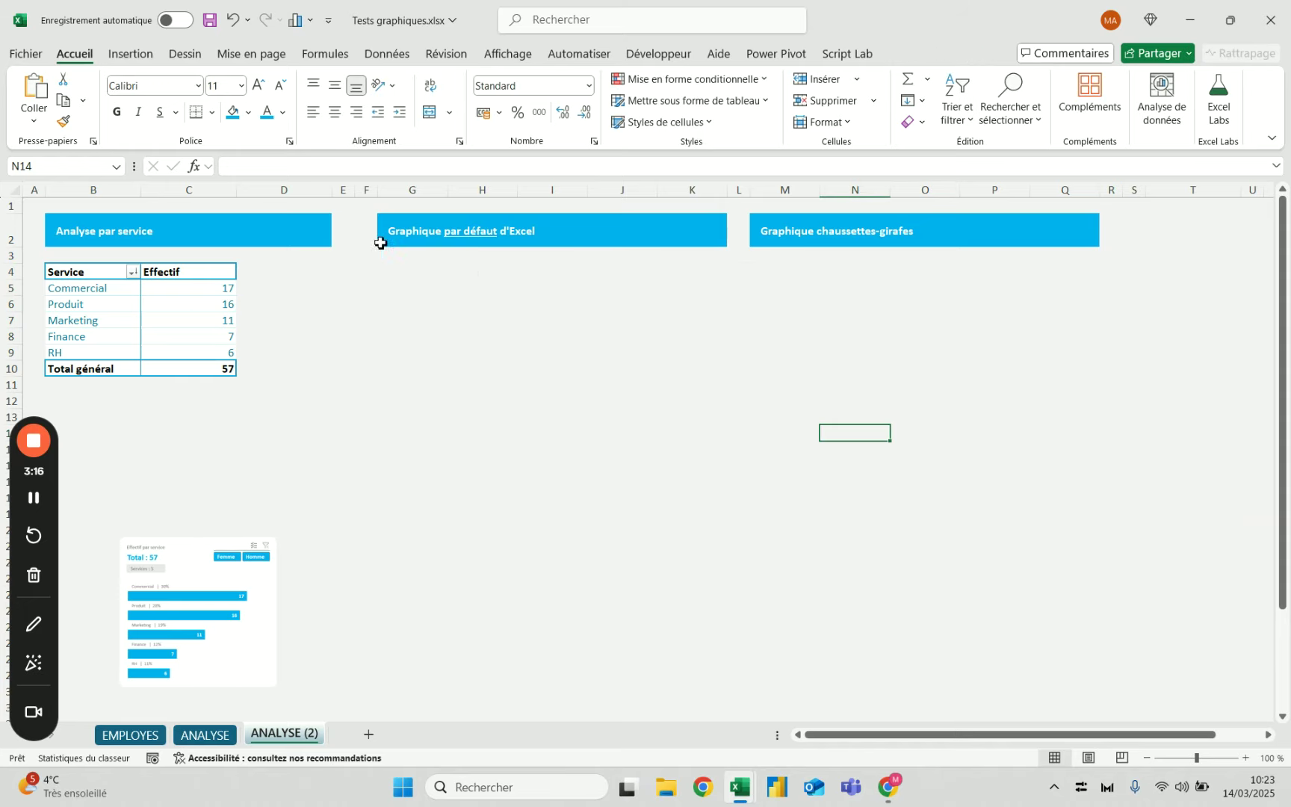
{"action": "left_click", "coordinate": [233, 20]}
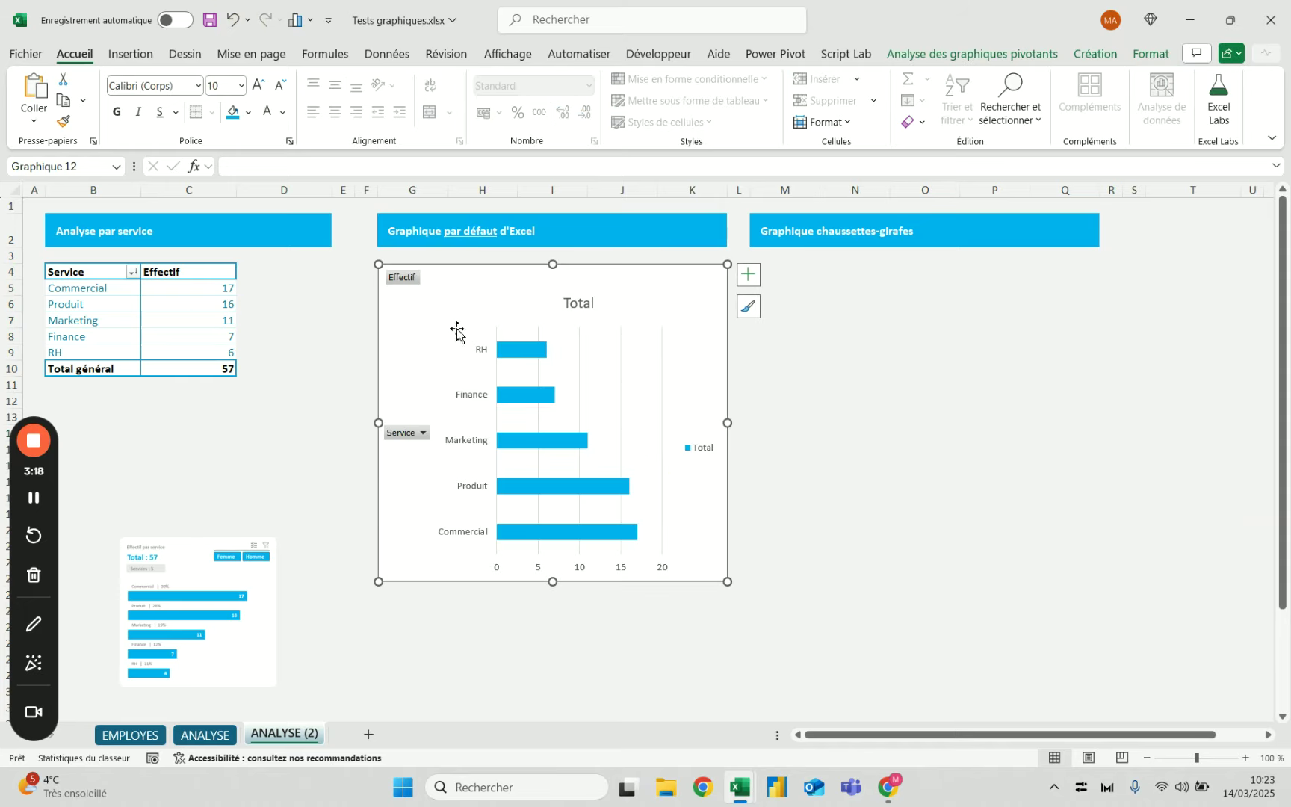
Paste a copy of the default chart at cell M4 under the "Graphique chaussettes-girafes" heading.
{"action": "key", "text": "ctrl+c"}
{"action": "left_click", "coordinate": [796, 276]}
{"action": "key", "text": "ctrl+v"}
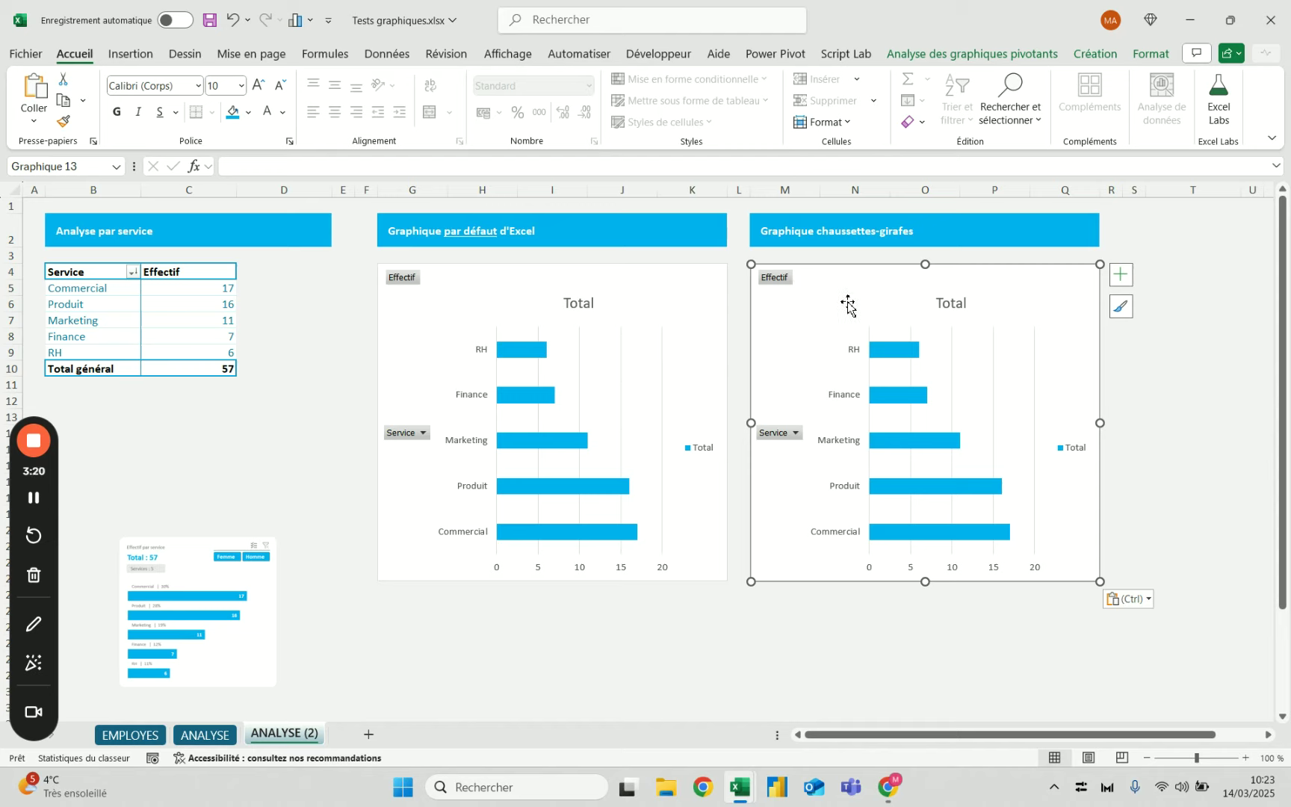
Hide all the field buttons on the chart under "Graphique chaussettes-girafes".
{"action": "right_click", "coordinate": [777, 282]}
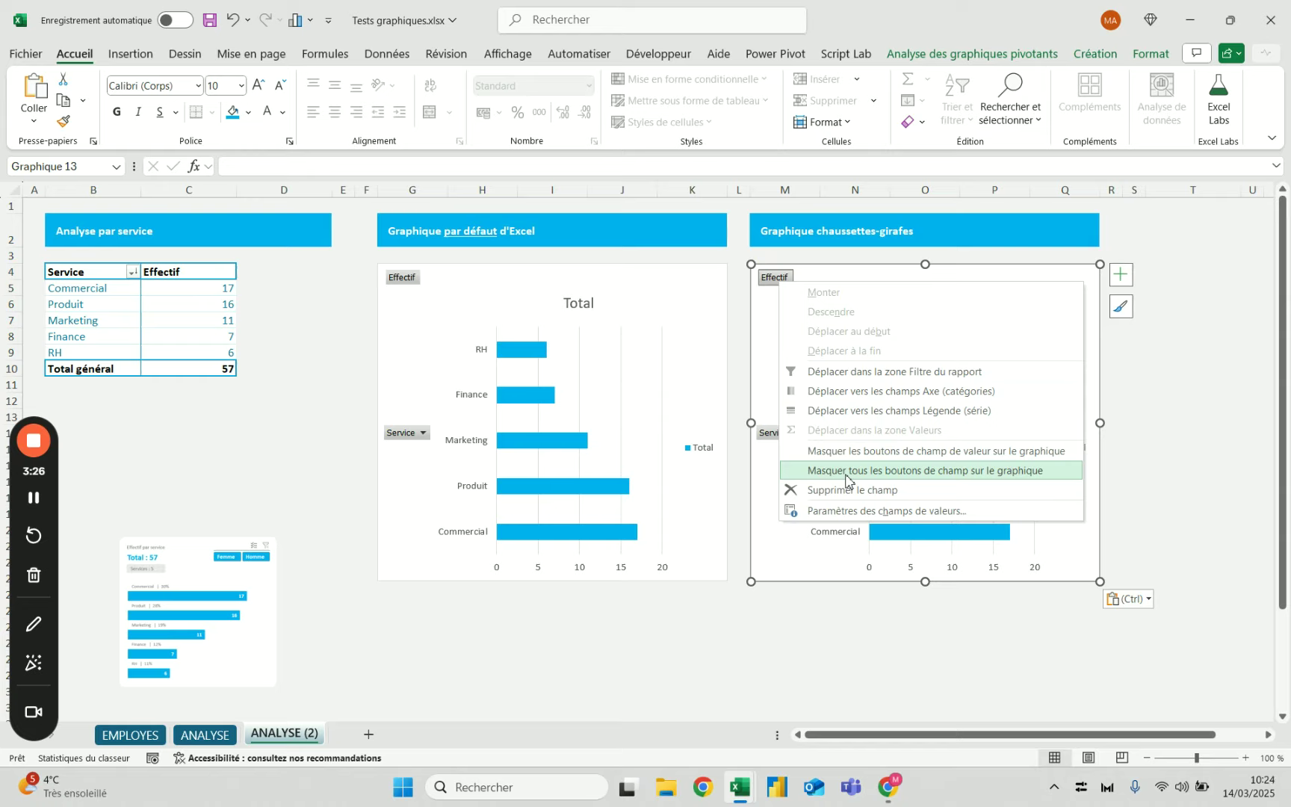
{"action": "left_click", "coordinate": [1135, 378]}
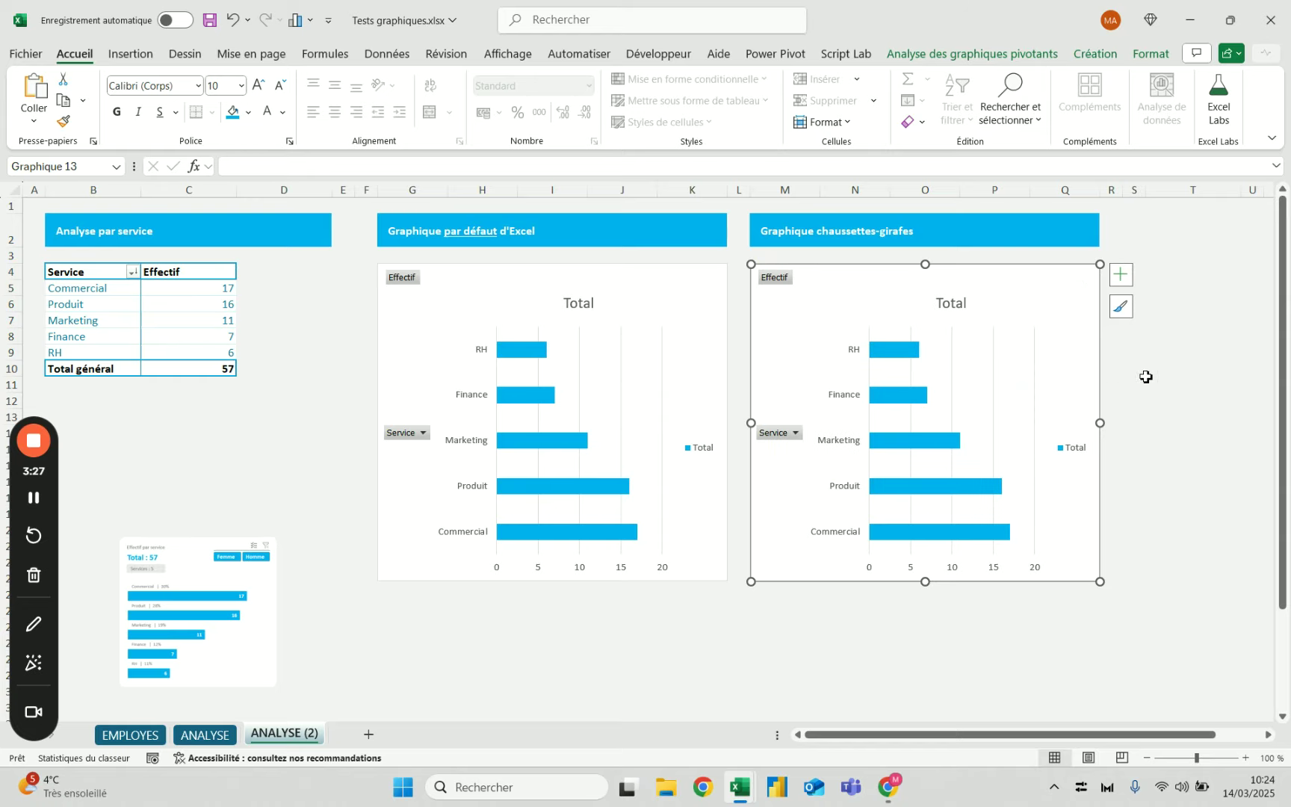
{"action": "right_click", "coordinate": [783, 281]}
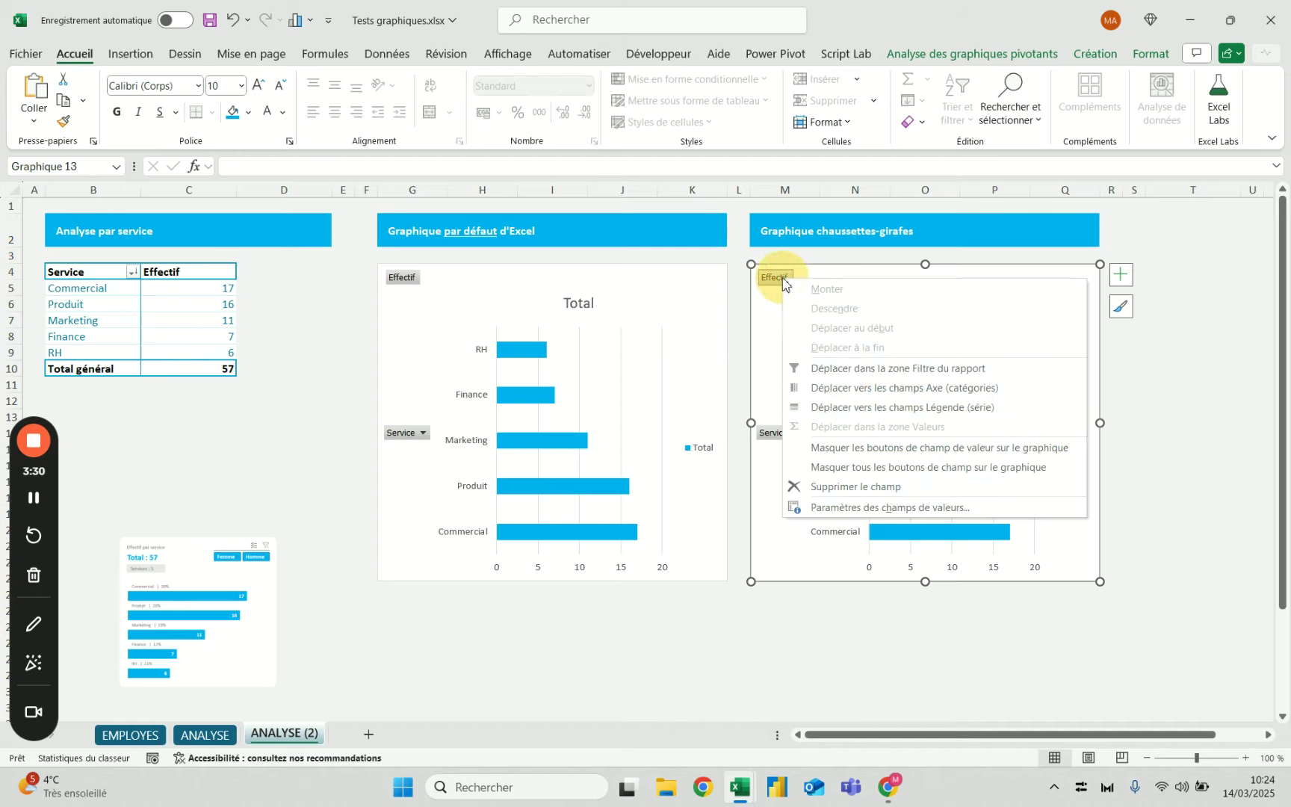
{"action": "left_click", "coordinate": [851, 476]}
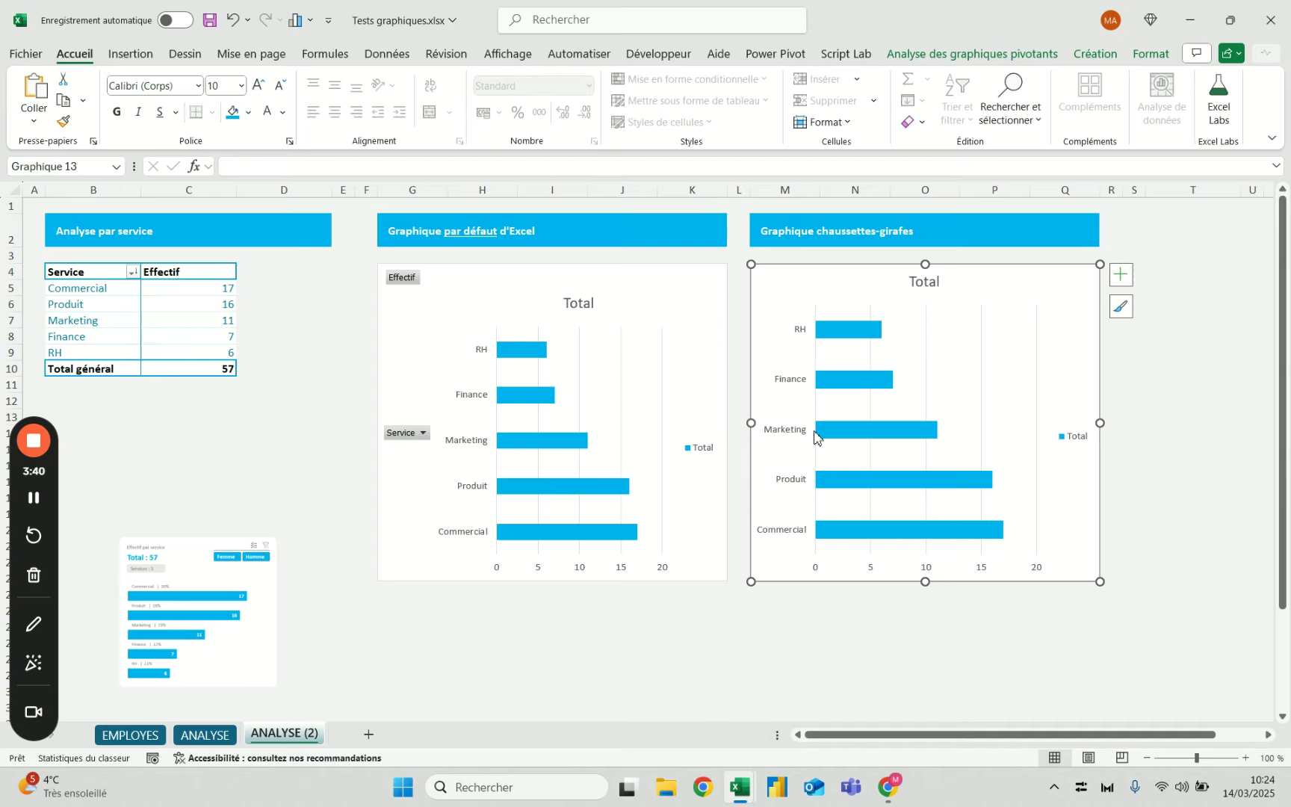
Remove the legend from the chart under "Graphique chaussettes-girafes" and retitle it "Effectif par service".
{"action": "left_click", "coordinate": [1077, 438]}
{"action": "key", "text": "Delete"}
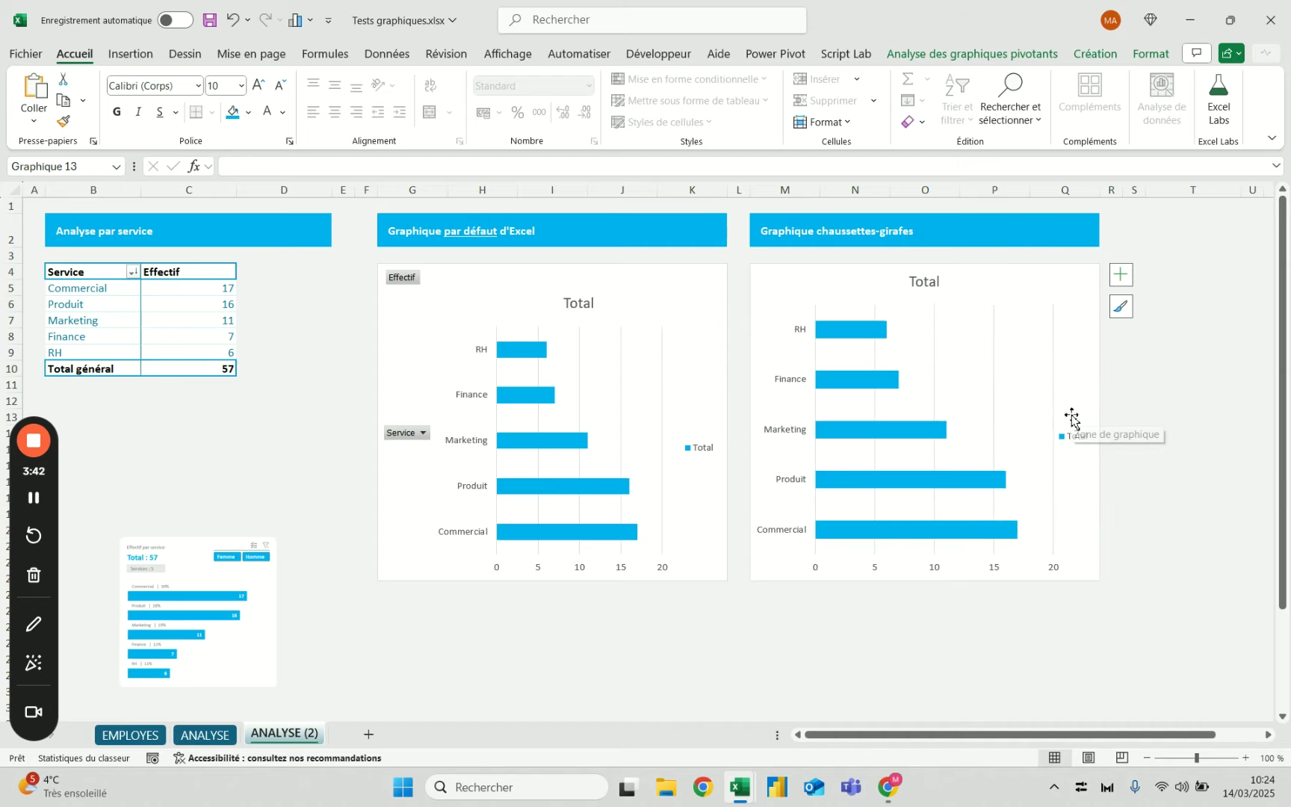
{"action": "left_click", "coordinate": [925, 284]}
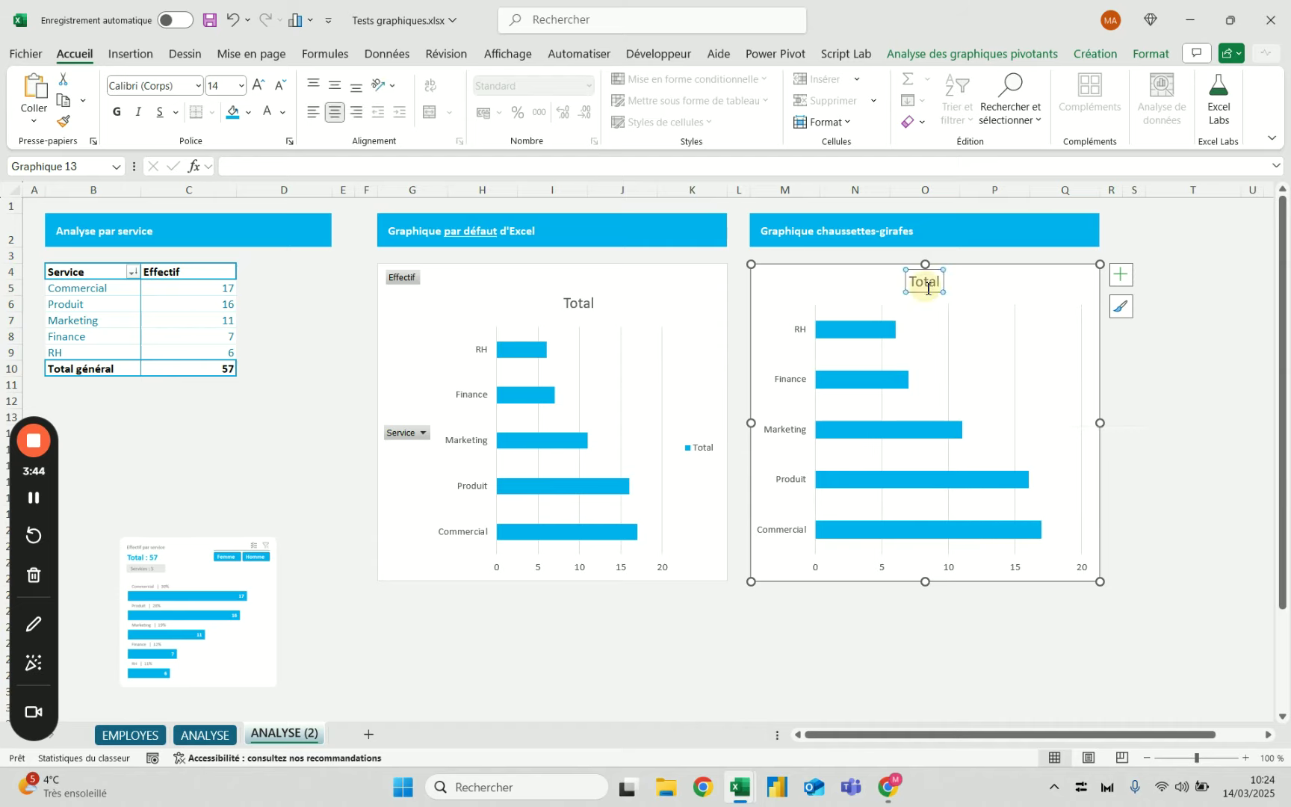
{"action": "double_click", "coordinate": [925, 287]}
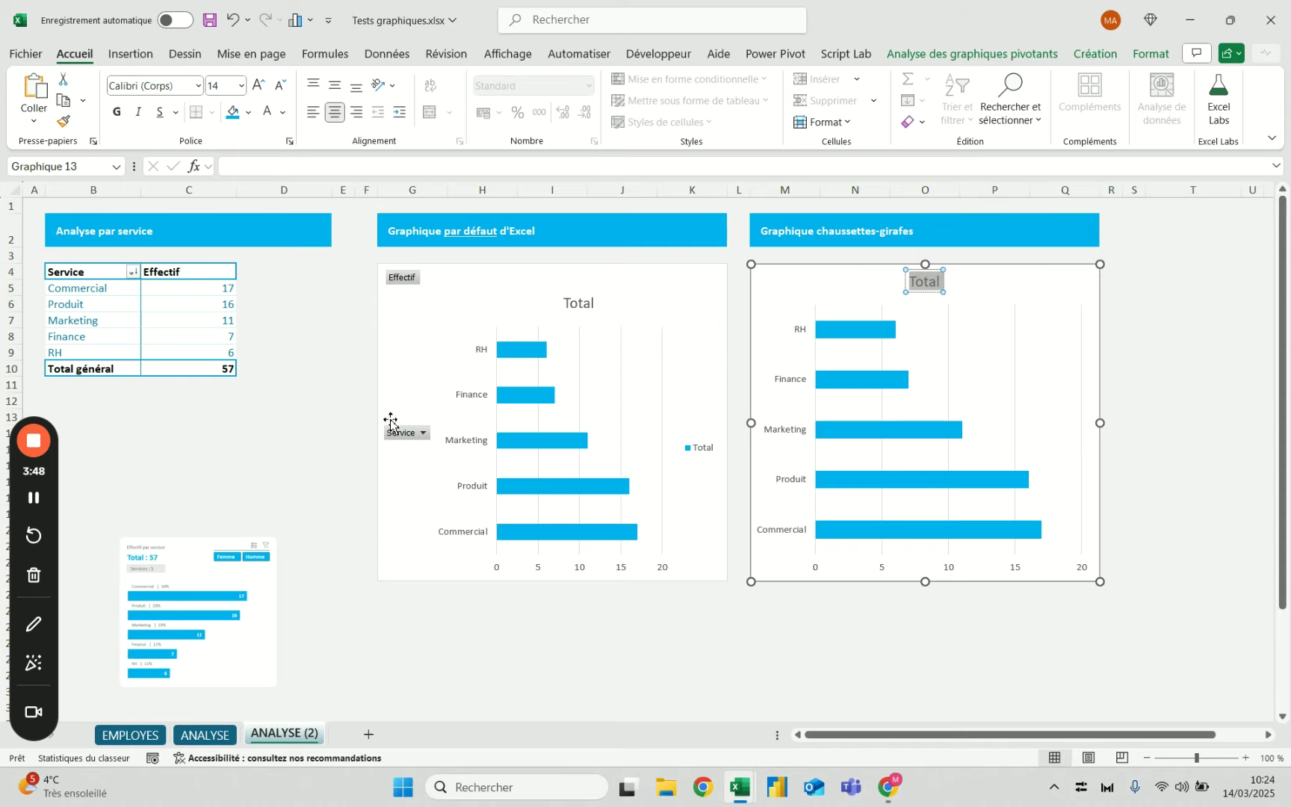
{"action": "type", "text": "Effecti"}
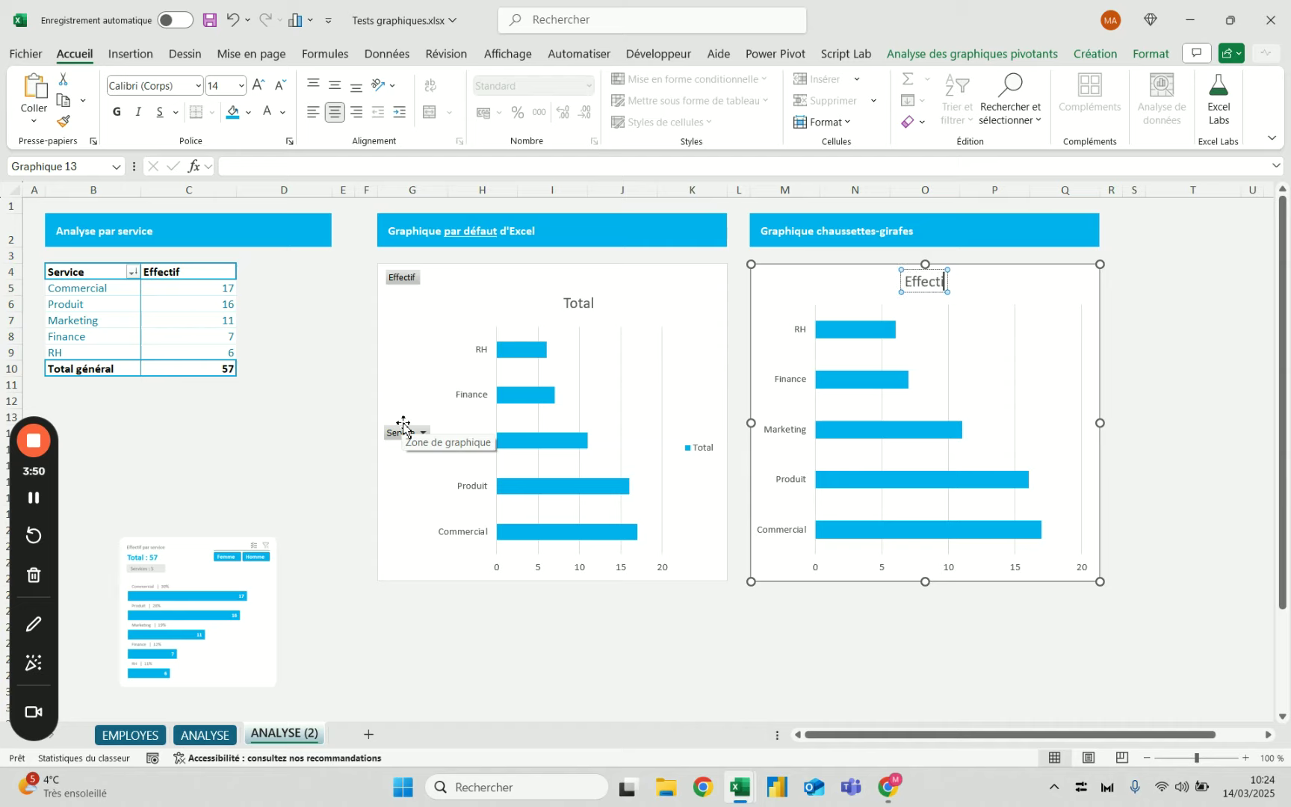
{"action": "type", "text": "f par service"}
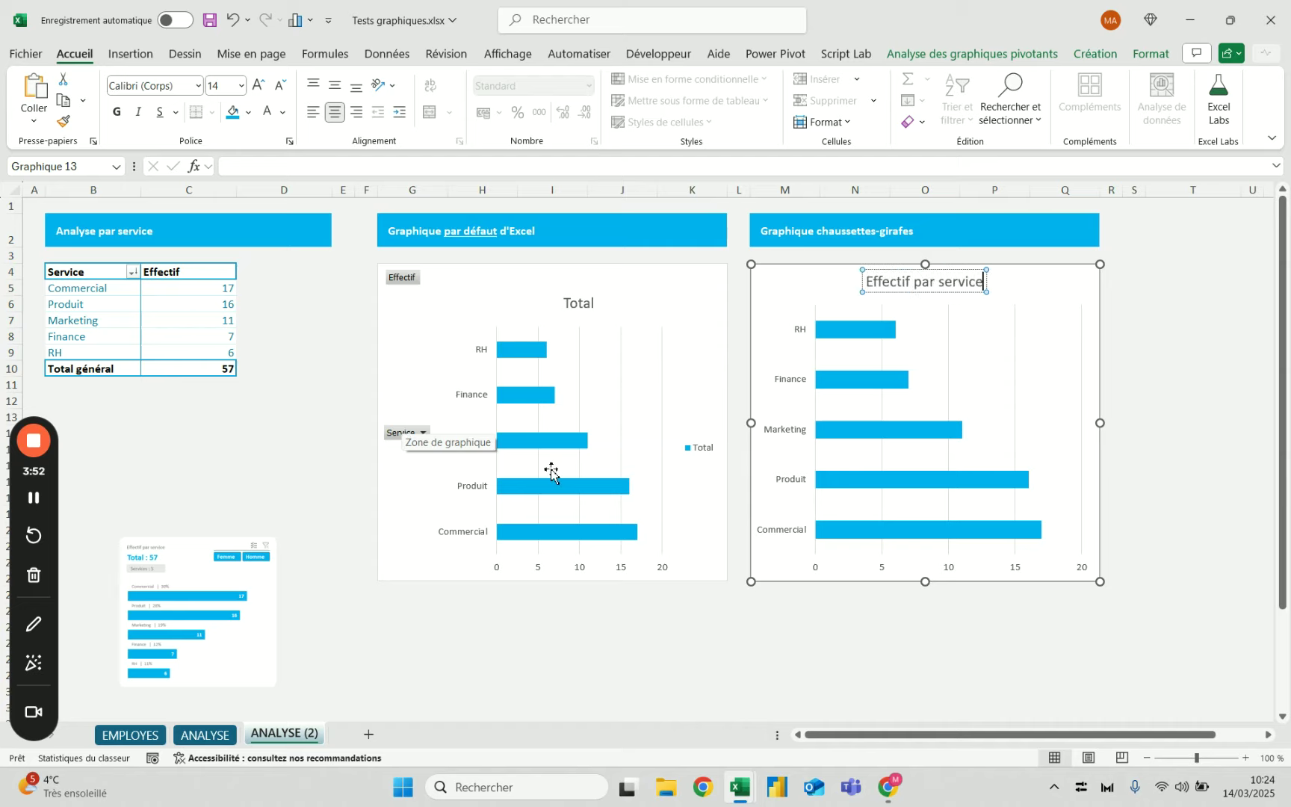
{"action": "left_click", "coordinate": [1165, 354]}
Reduce the font size of the "Effectif par service" chart title by two steps.
{"action": "left_click", "coordinate": [956, 284]}
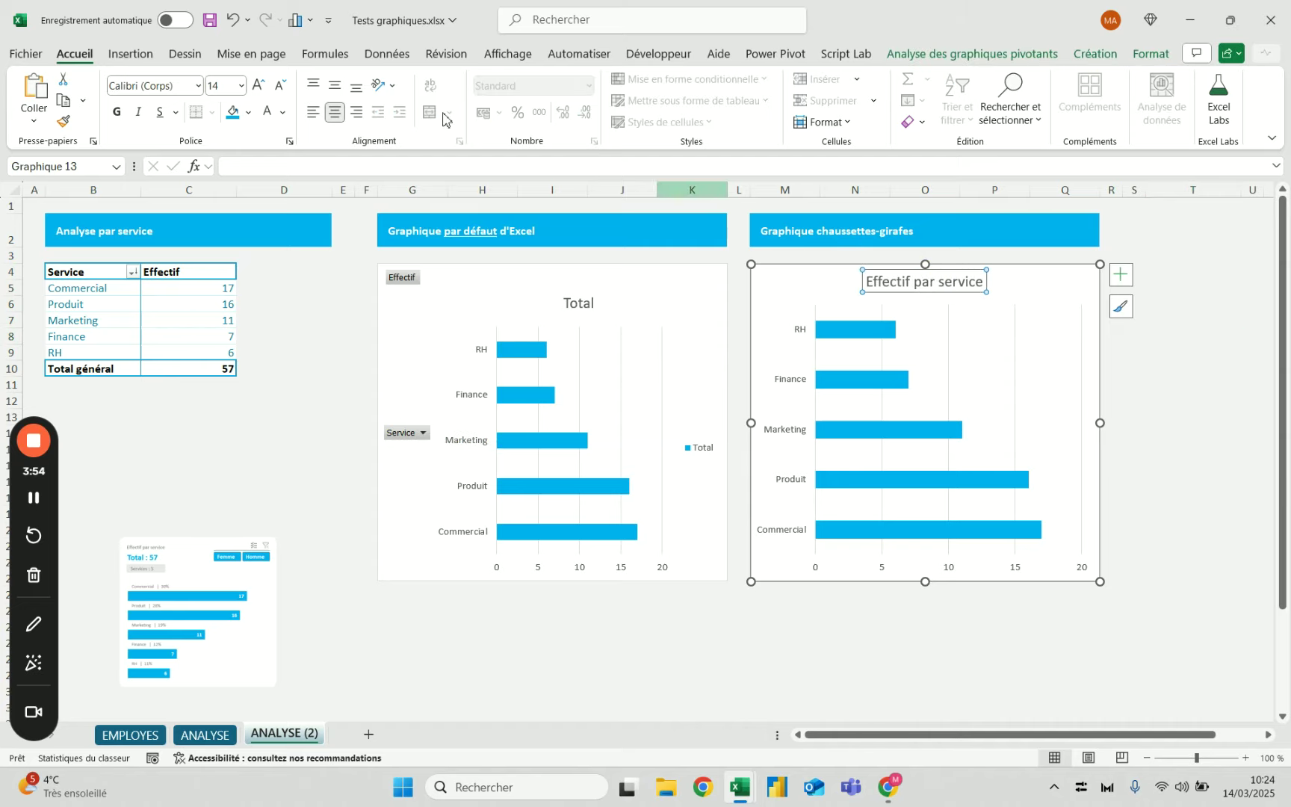
{"action": "left_click", "coordinate": [282, 86]}
{"action": "left_click", "coordinate": [282, 86]}
{"action": "left_click", "coordinate": [1181, 331]}
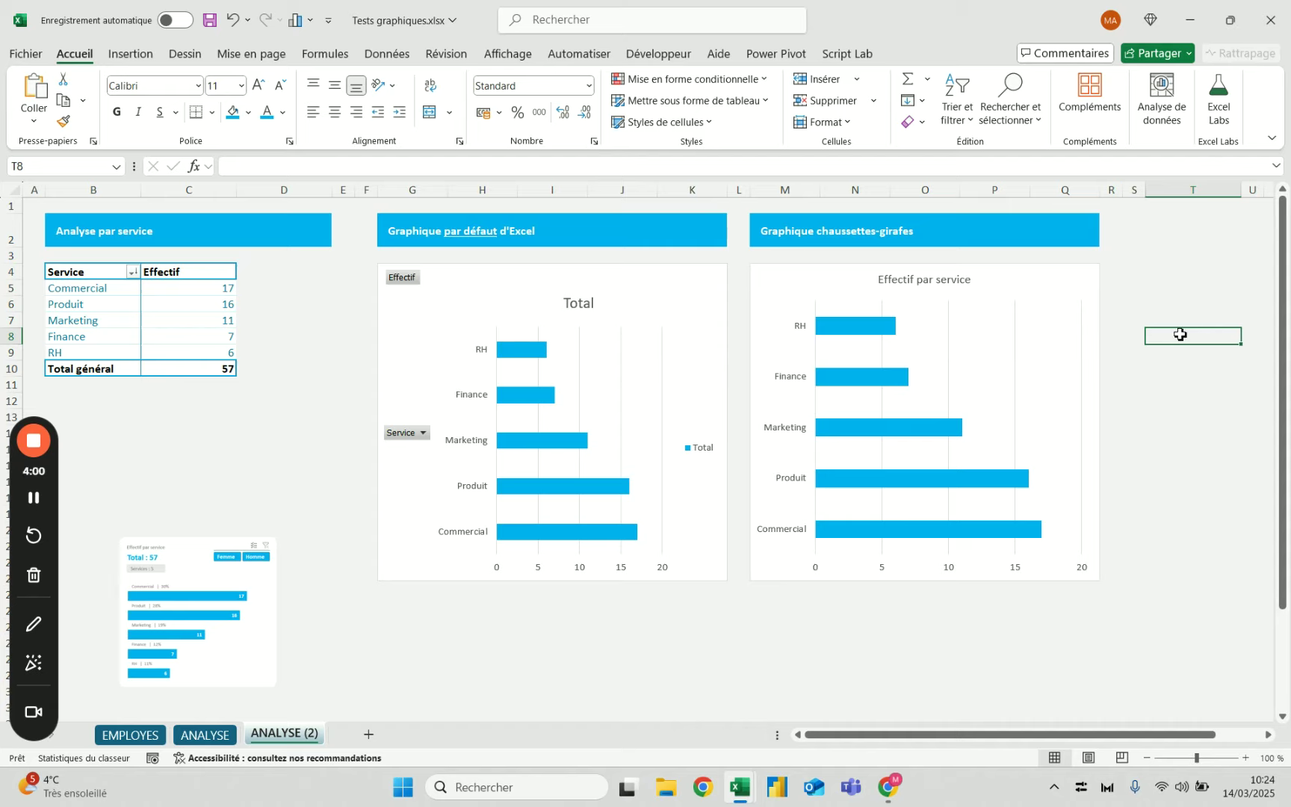
Shrink the plot area of the "Effectif par service" chart from its upper edge to leave space beneath the title.
{"action": "left_click", "coordinate": [941, 302]}
{"action": "left_click", "coordinate": [936, 314]}
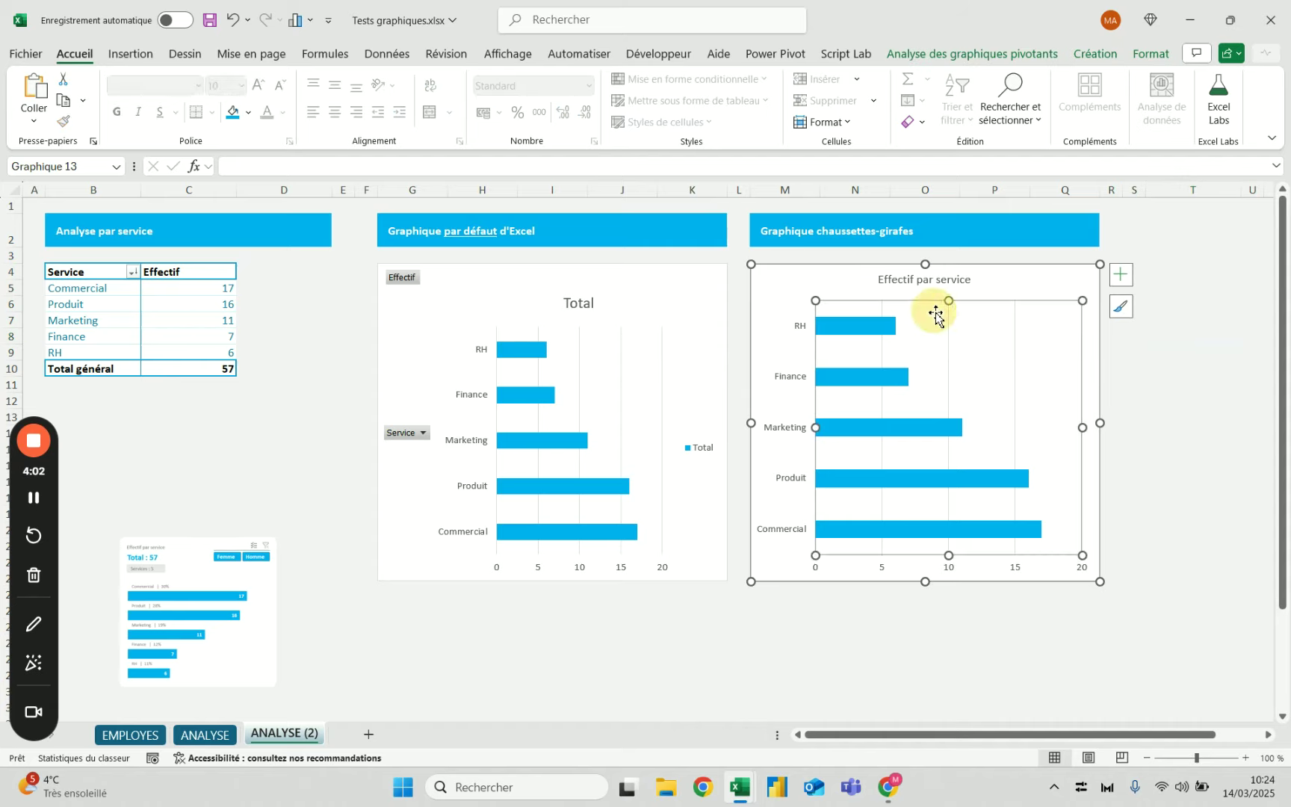
{"action": "left_click_drag", "start_coordinate": [949, 300], "coordinate": [946, 325]}
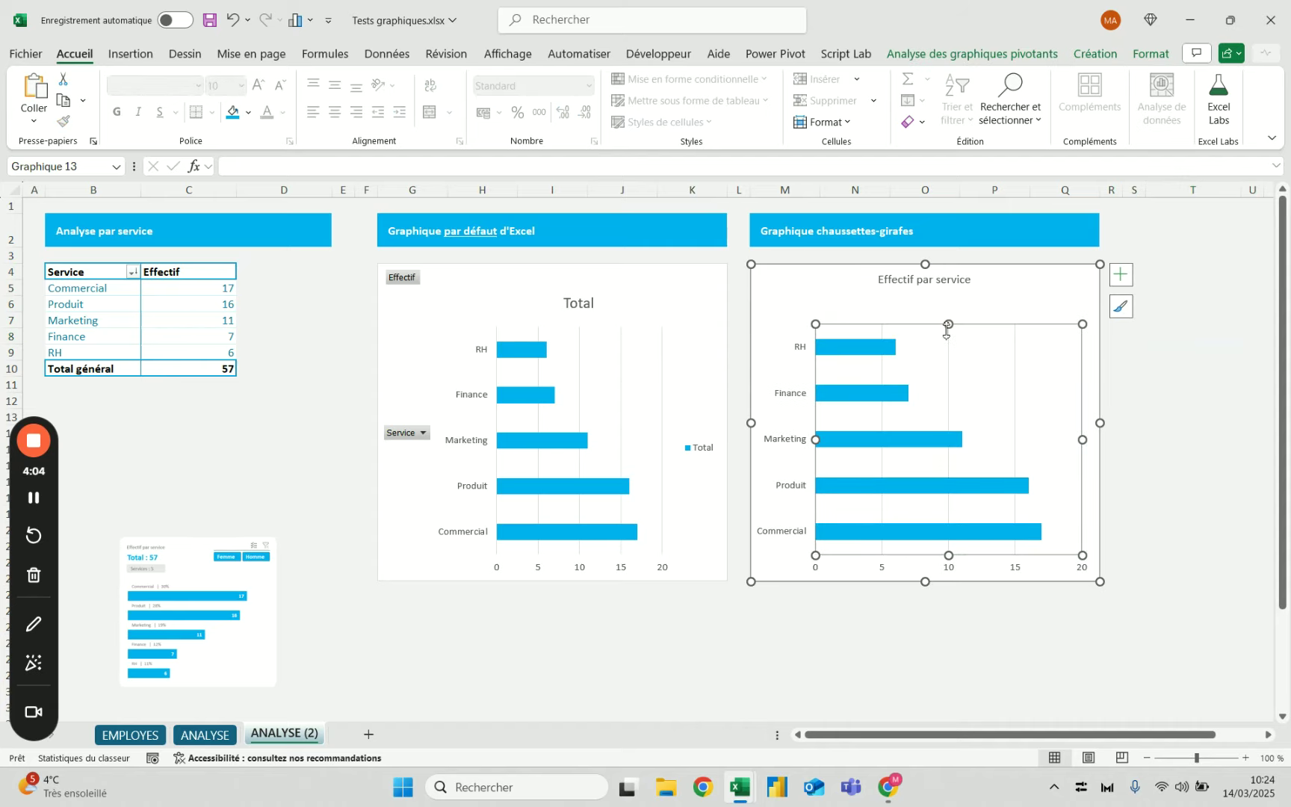
{"action": "left_click", "coordinate": [1151, 382]}
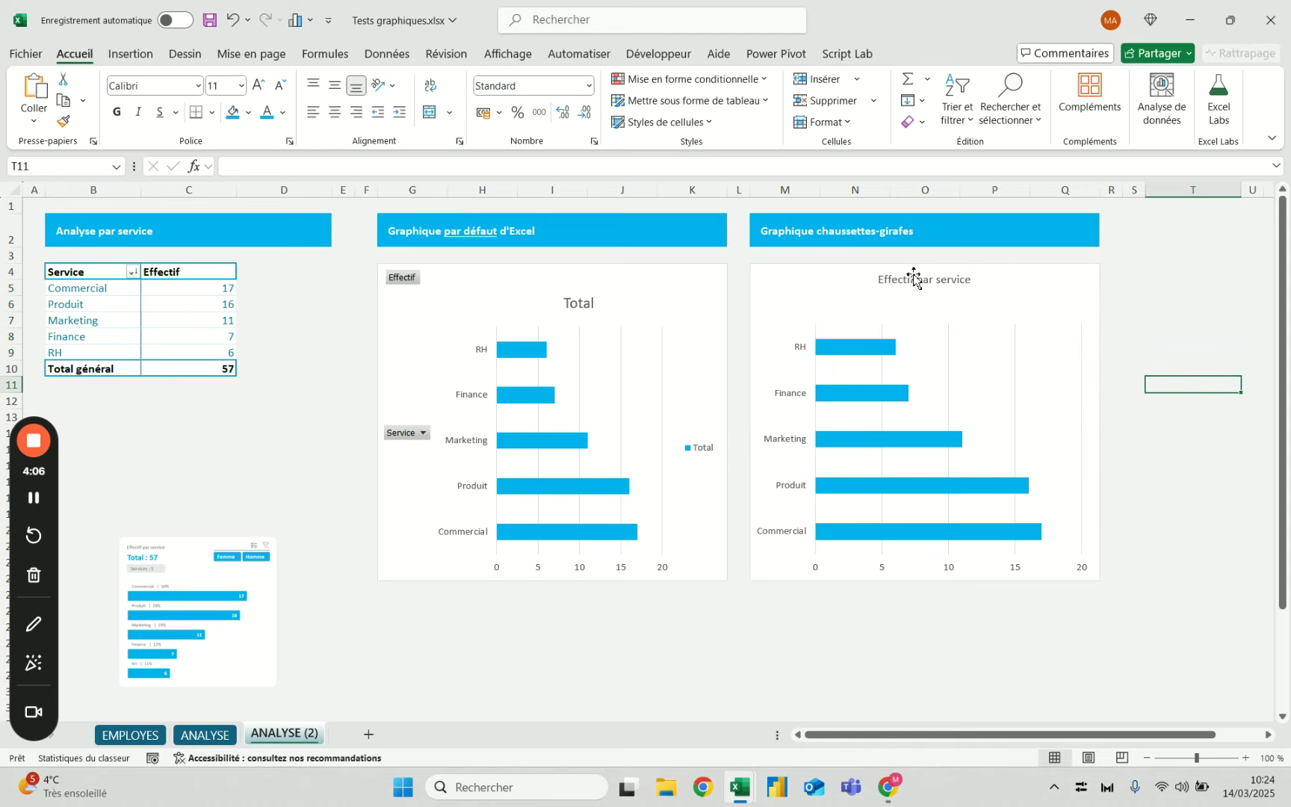
Delete the horizontal value axis and the vertical gridlines from the "Effectif par service" chart.
{"action": "left_click", "coordinate": [212, 591]}
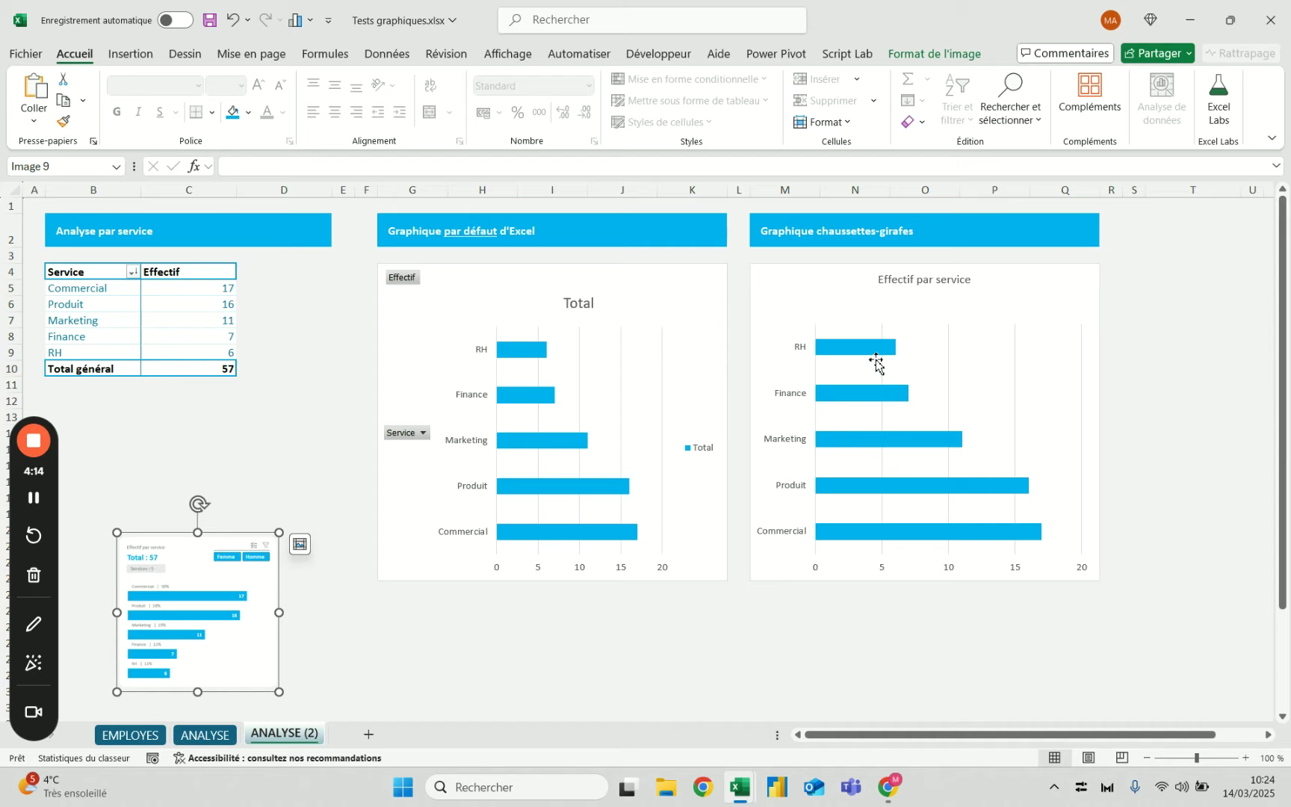
{"action": "left_click", "coordinate": [1018, 570]}
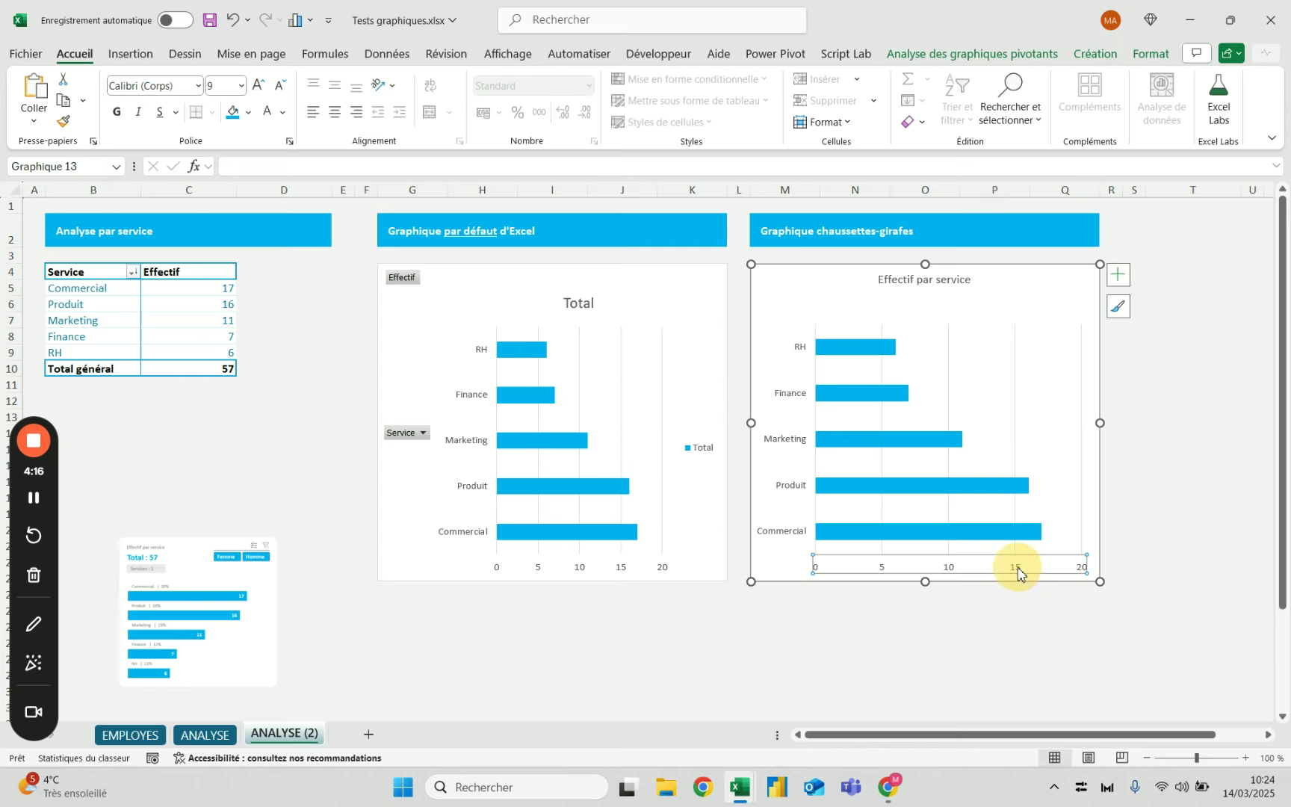
{"action": "key", "text": "Delete"}
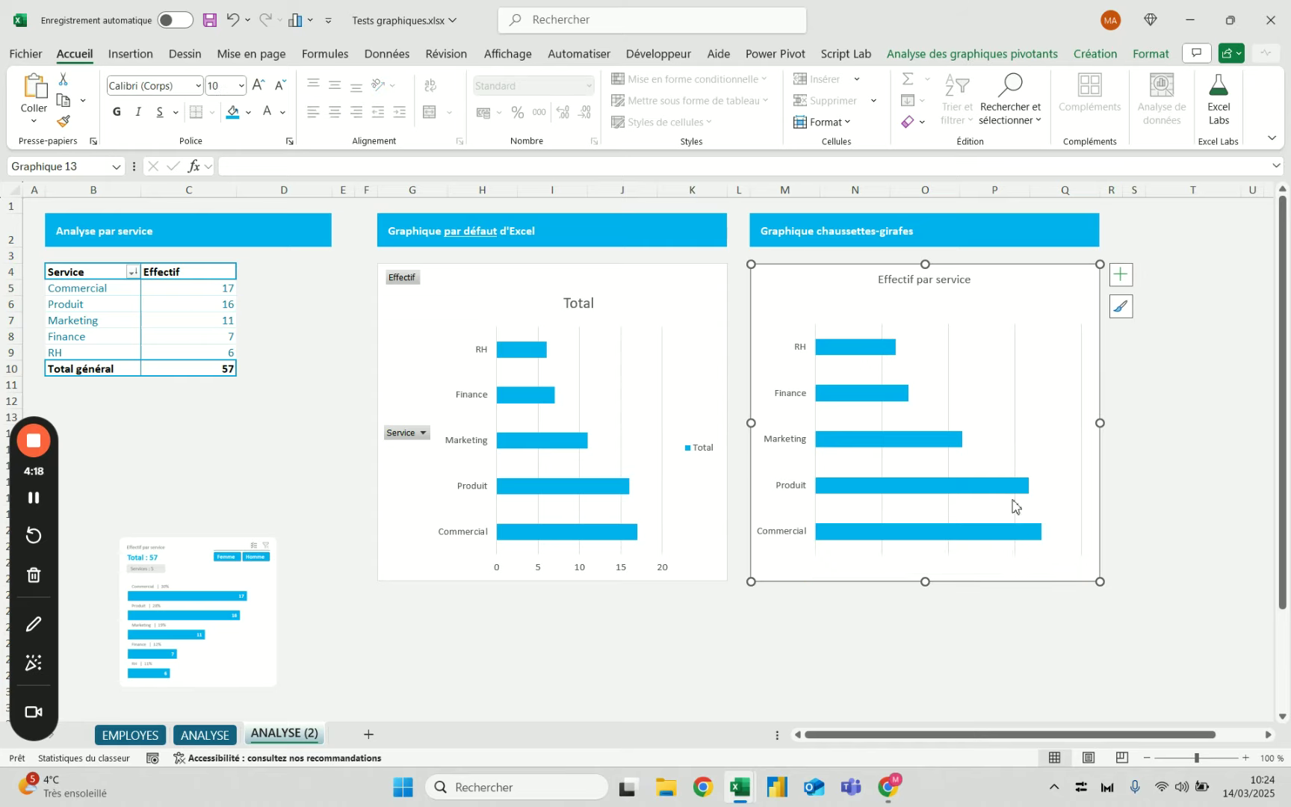
{"action": "left_click", "coordinate": [1015, 422]}
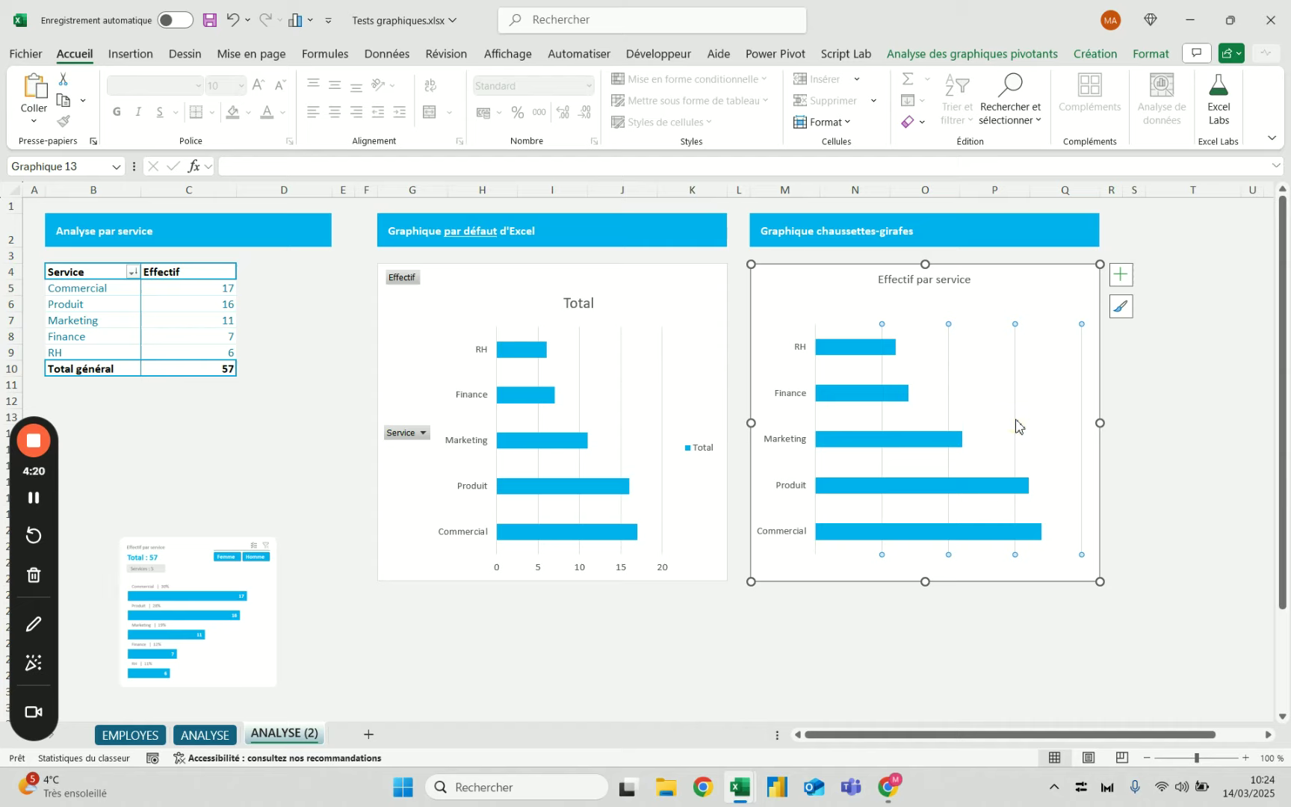
{"action": "key", "text": "Delete"}
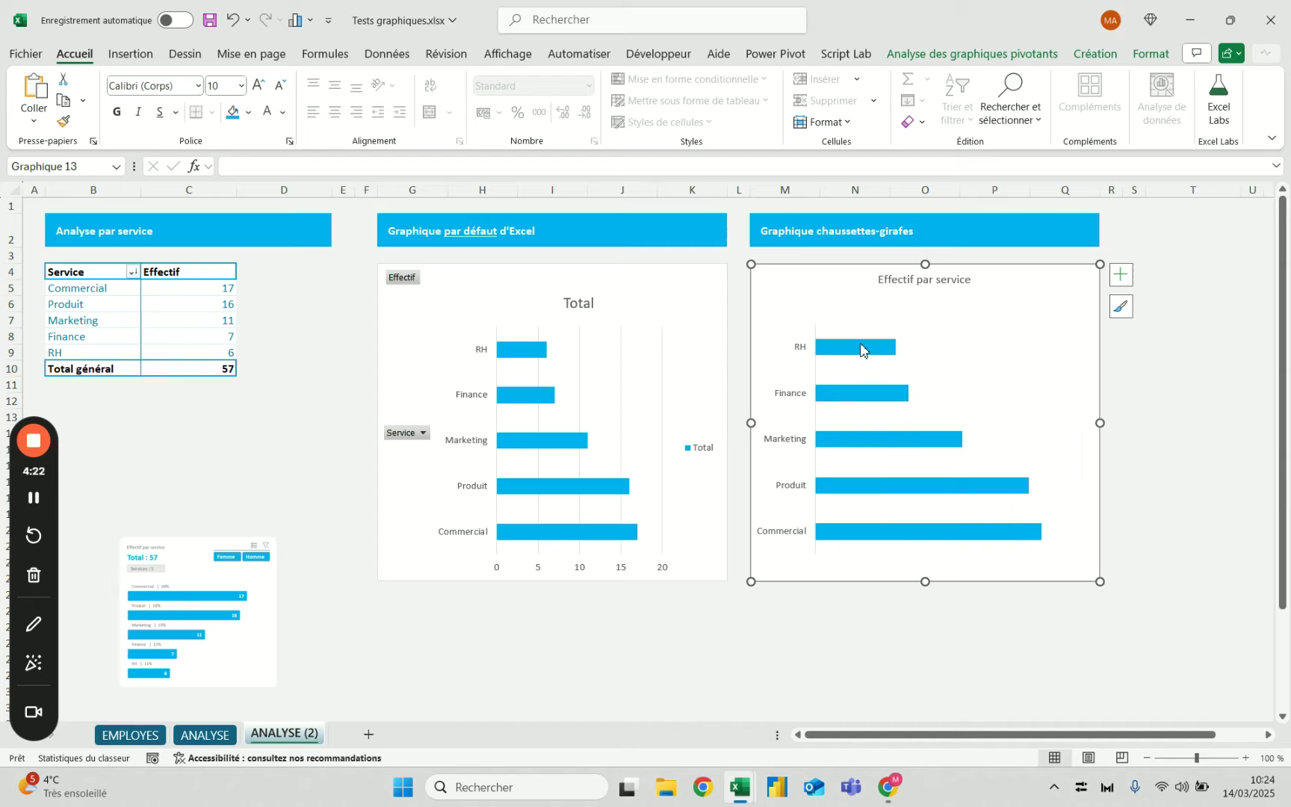
Add data labels at the outside end of the bars in the "Effectif par service" chart.
{"action": "mouse_move", "coordinate": [862, 348]}
{"action": "left_click", "coordinate": [970, 335]}
{"action": "mouse_move", "coordinate": [880, 358]}
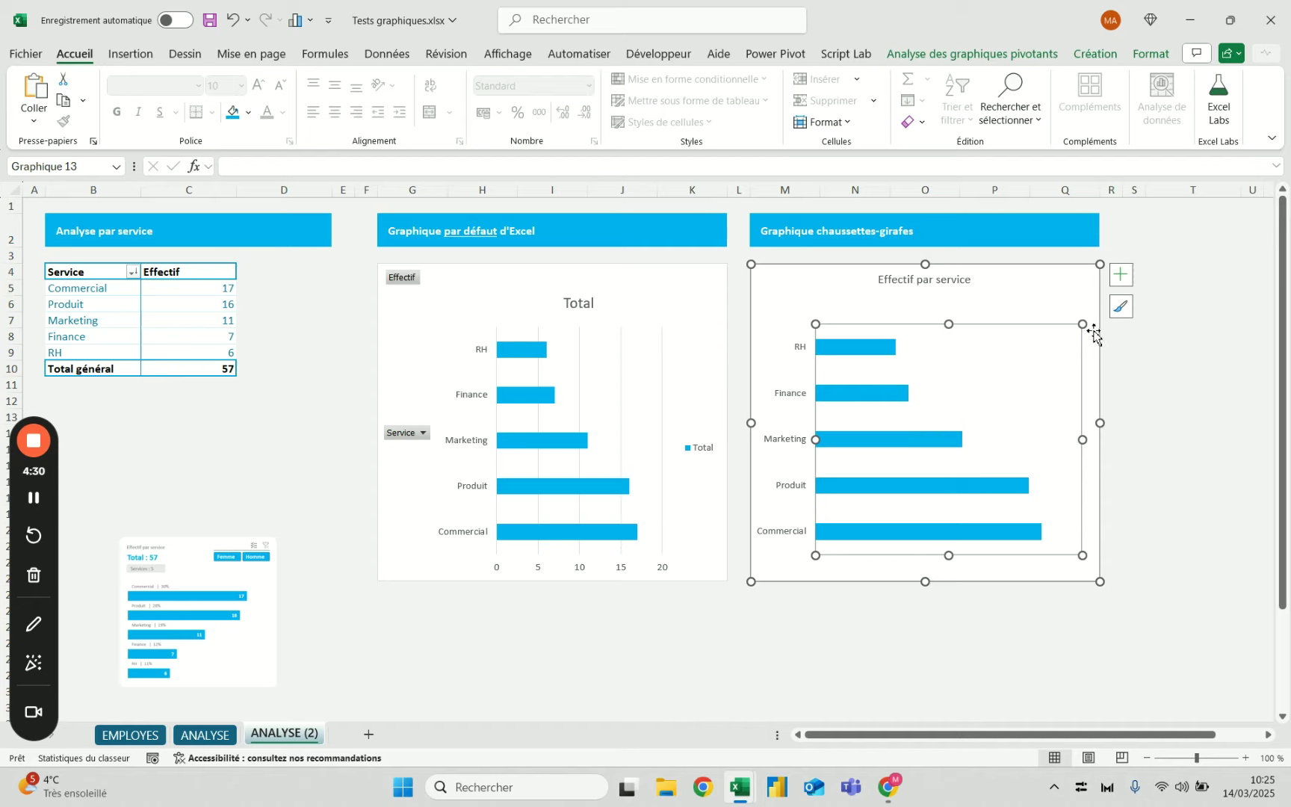
{"action": "left_click", "coordinate": [1121, 274]}
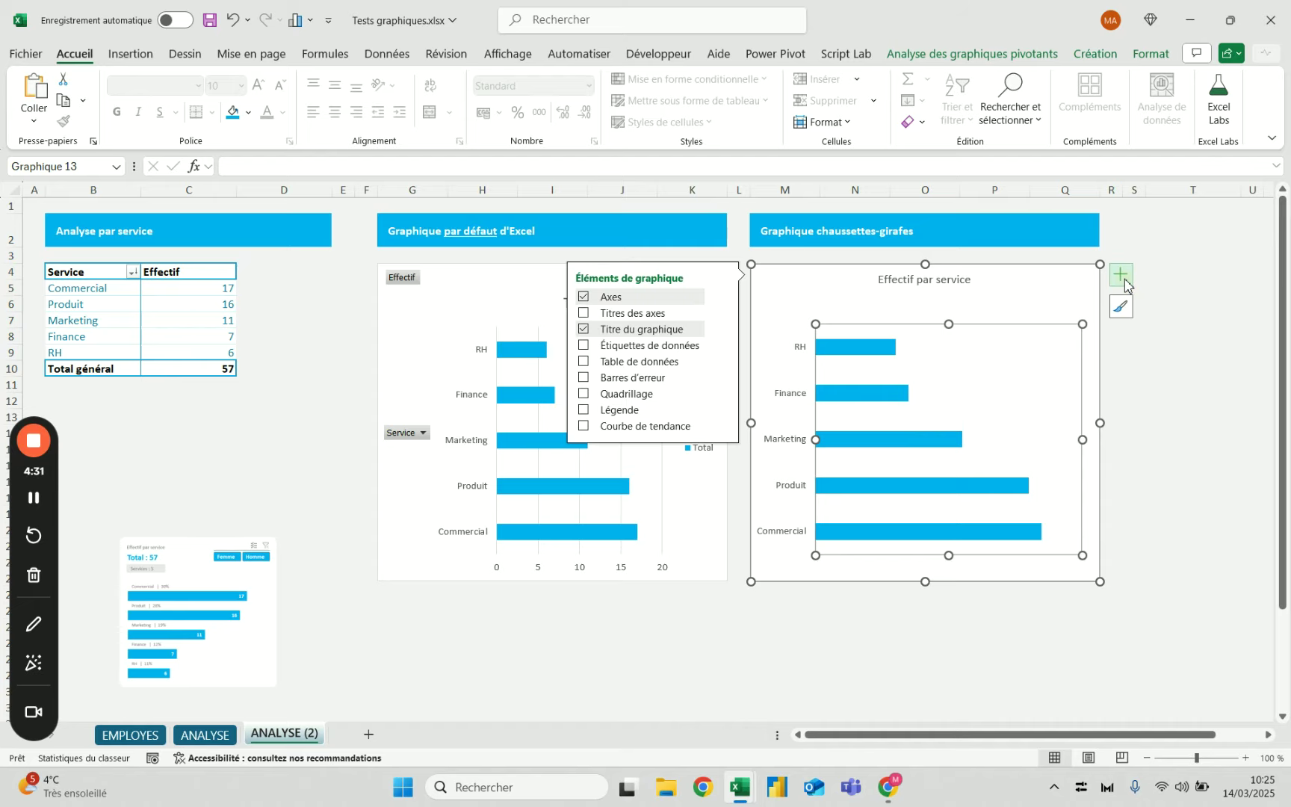
{"action": "left_click", "coordinate": [583, 345]}
{"action": "mouse_move", "coordinate": [865, 361]}
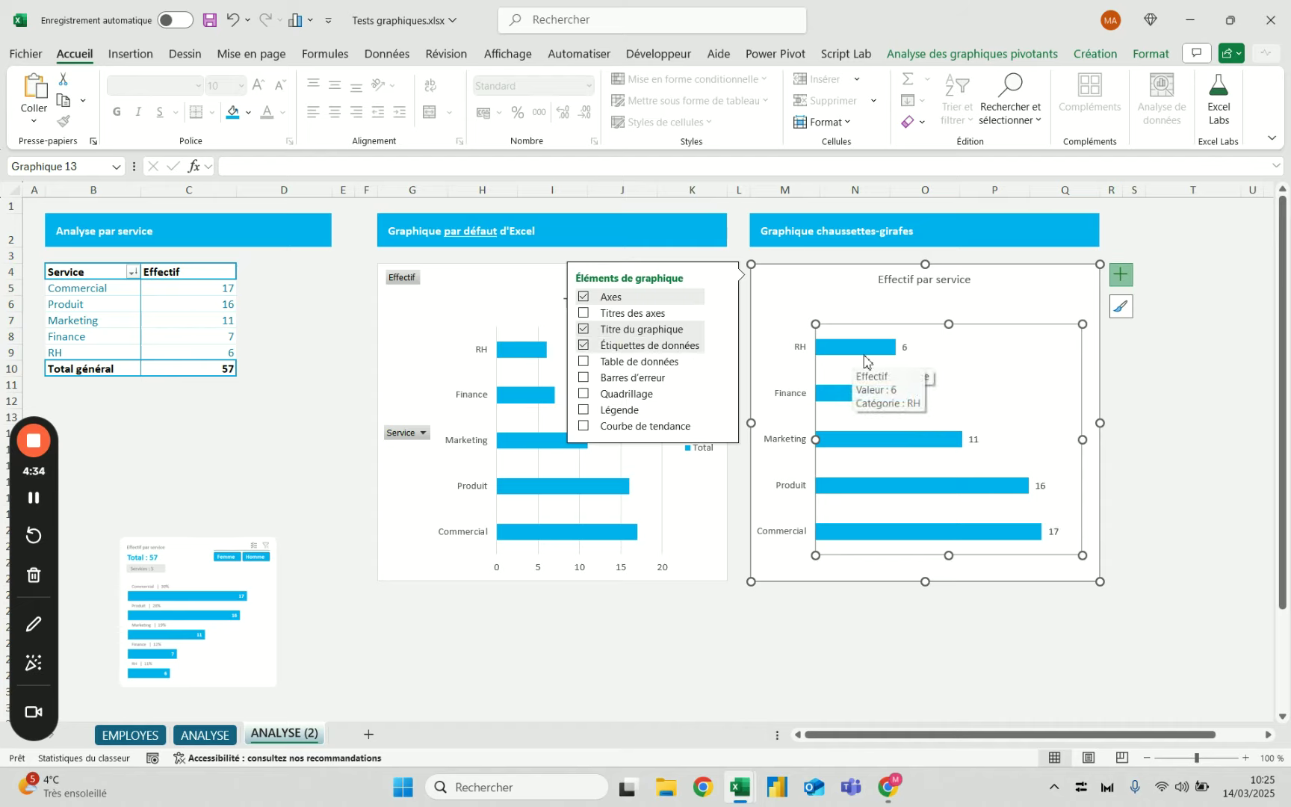
{"action": "left_click", "coordinate": [722, 345]}
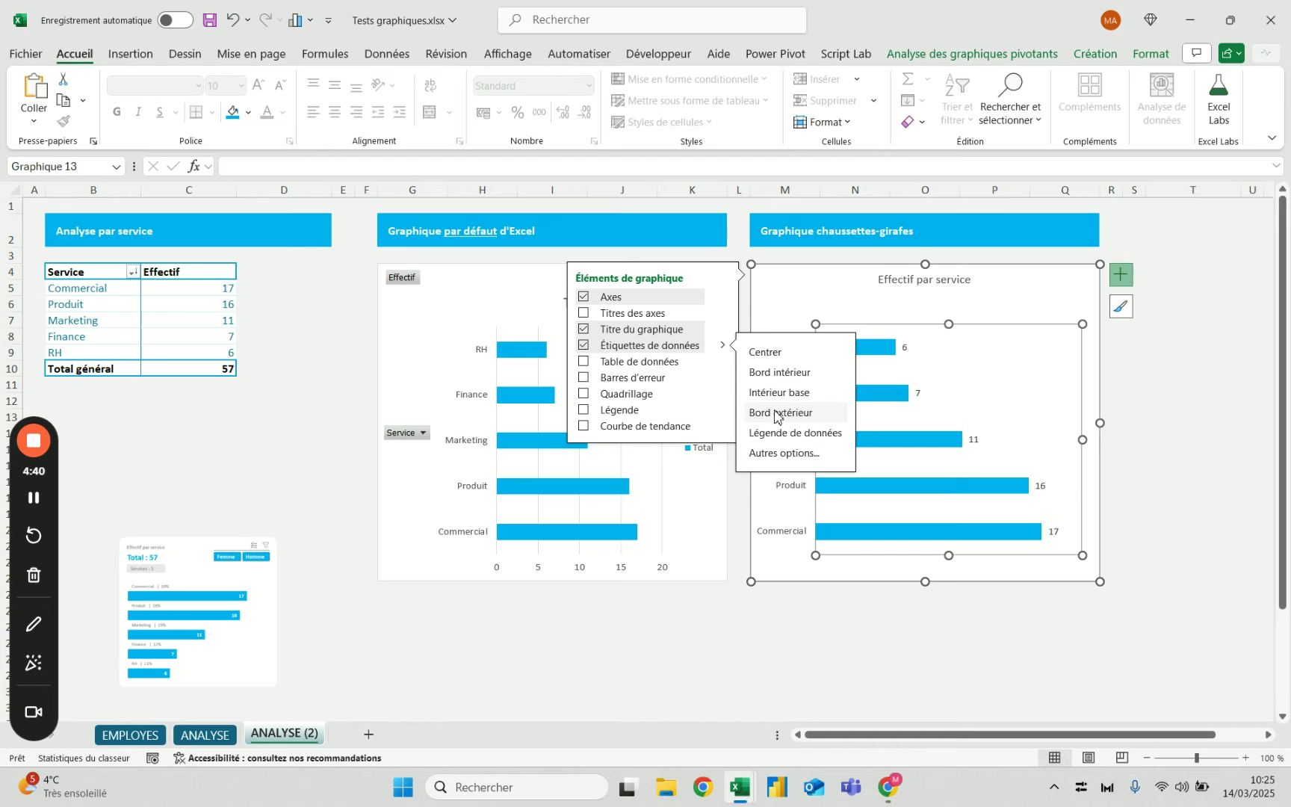
{"action": "left_click", "coordinate": [1225, 400]}
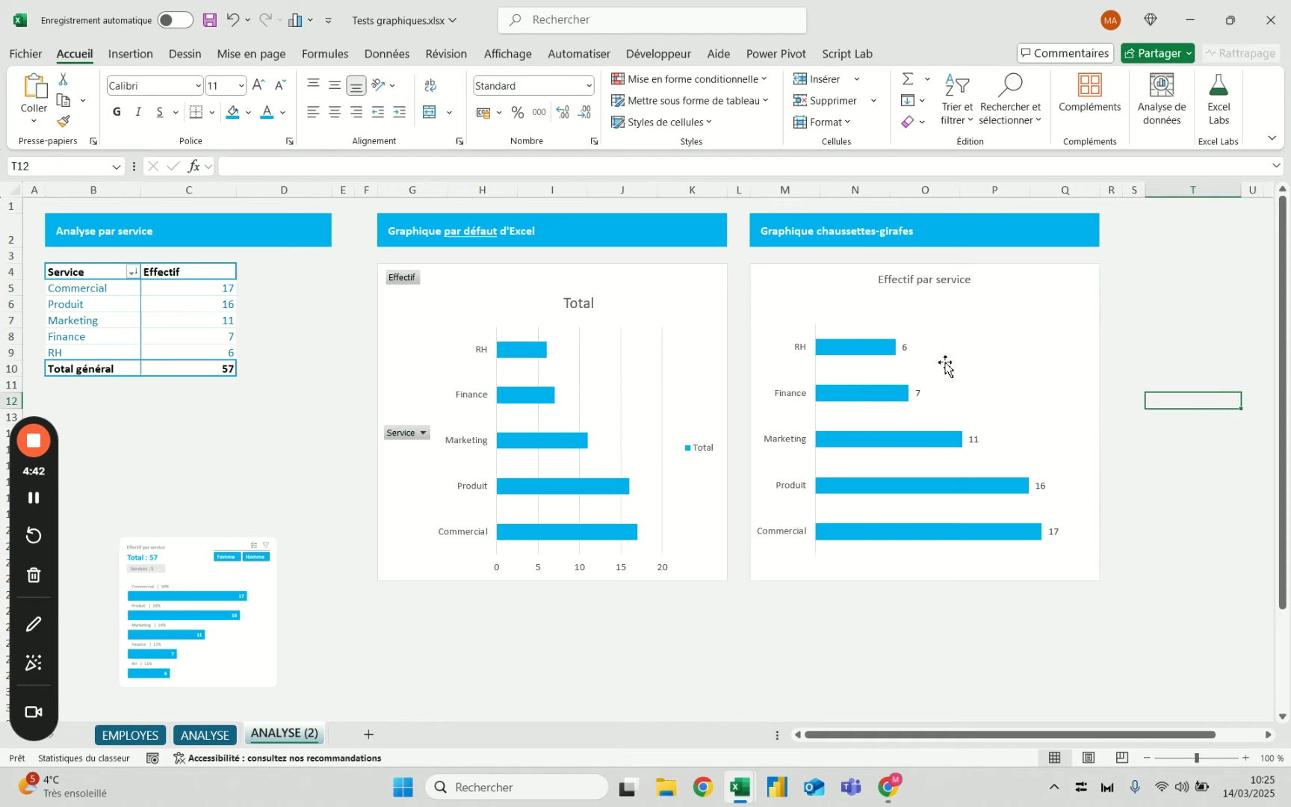
Format the chart's data labels in bold with the same light blue colour as the bars.
{"action": "left_click", "coordinate": [906, 347]}
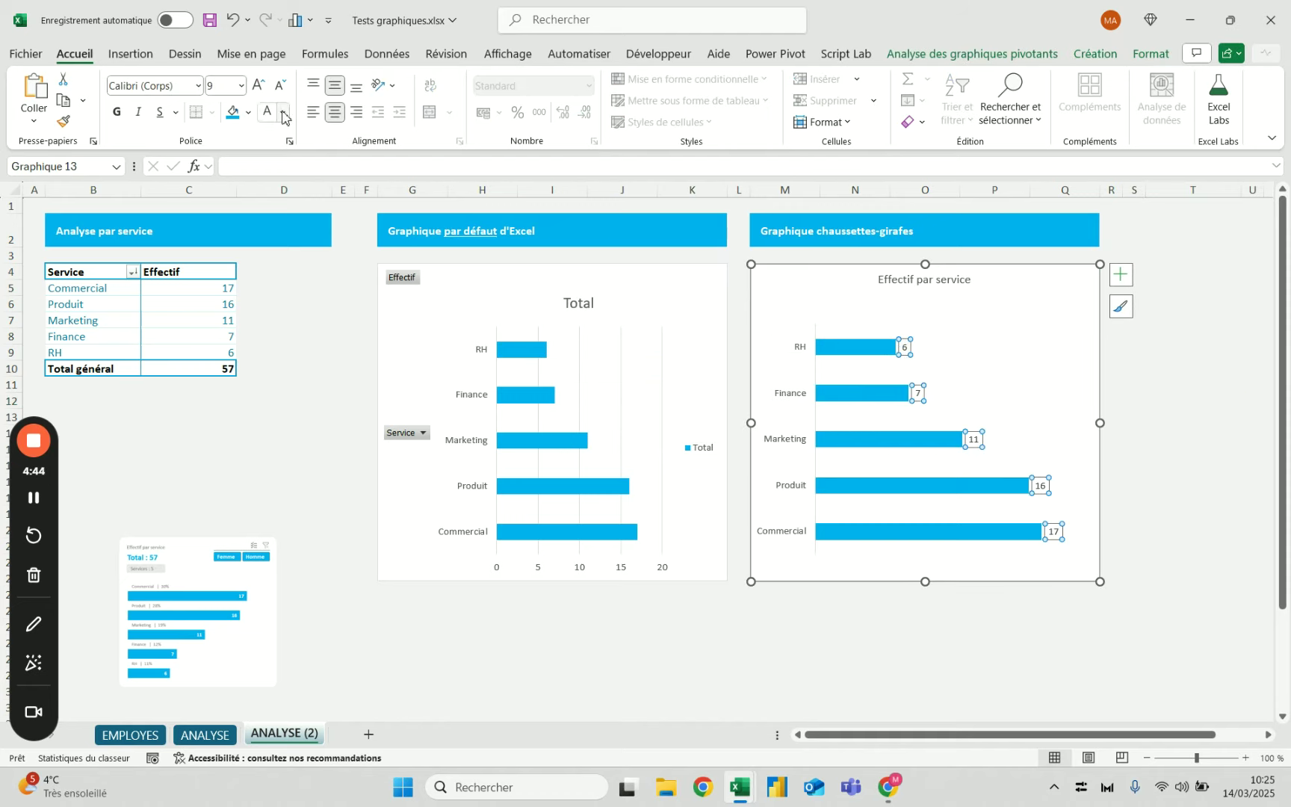
{"action": "left_click", "coordinate": [282, 112]}
{"action": "left_click", "coordinate": [431, 219]}
{"action": "left_click", "coordinate": [117, 114]}
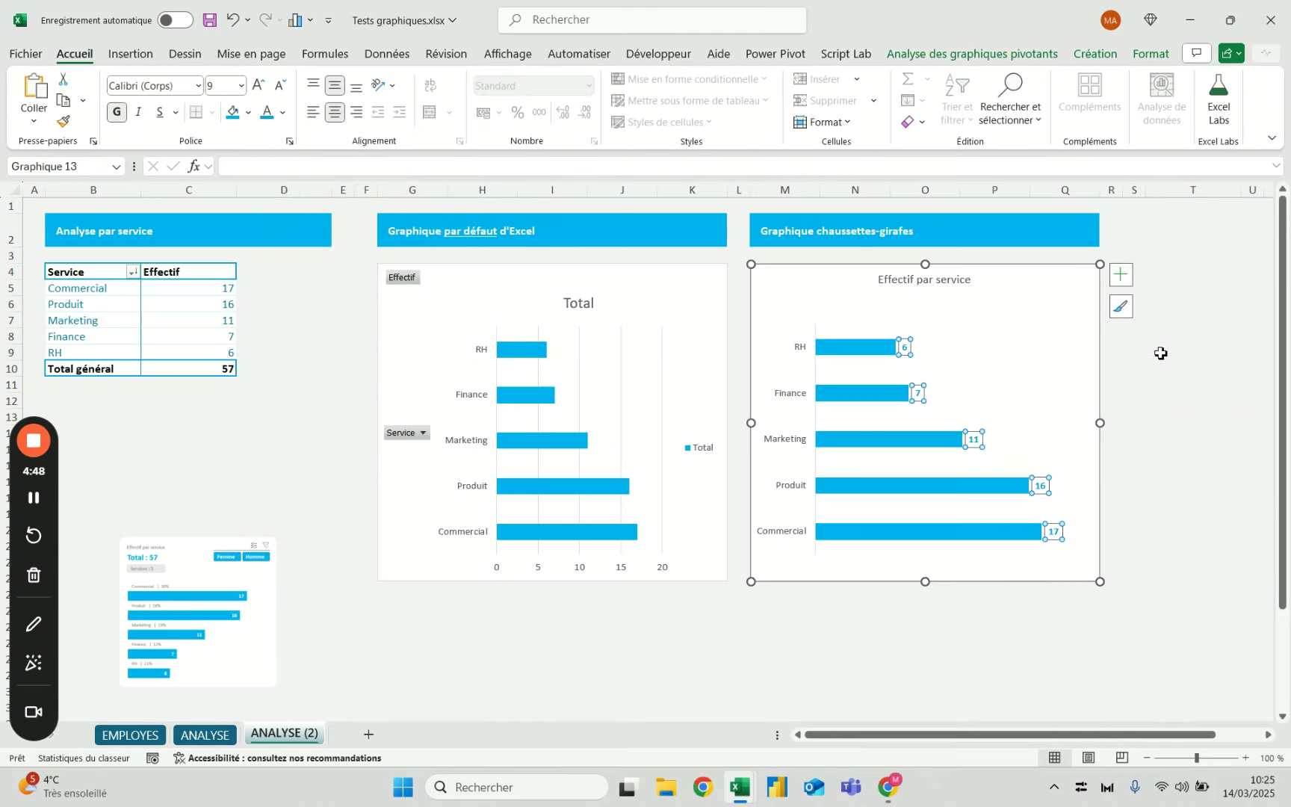
{"action": "left_click", "coordinate": [1162, 353]}
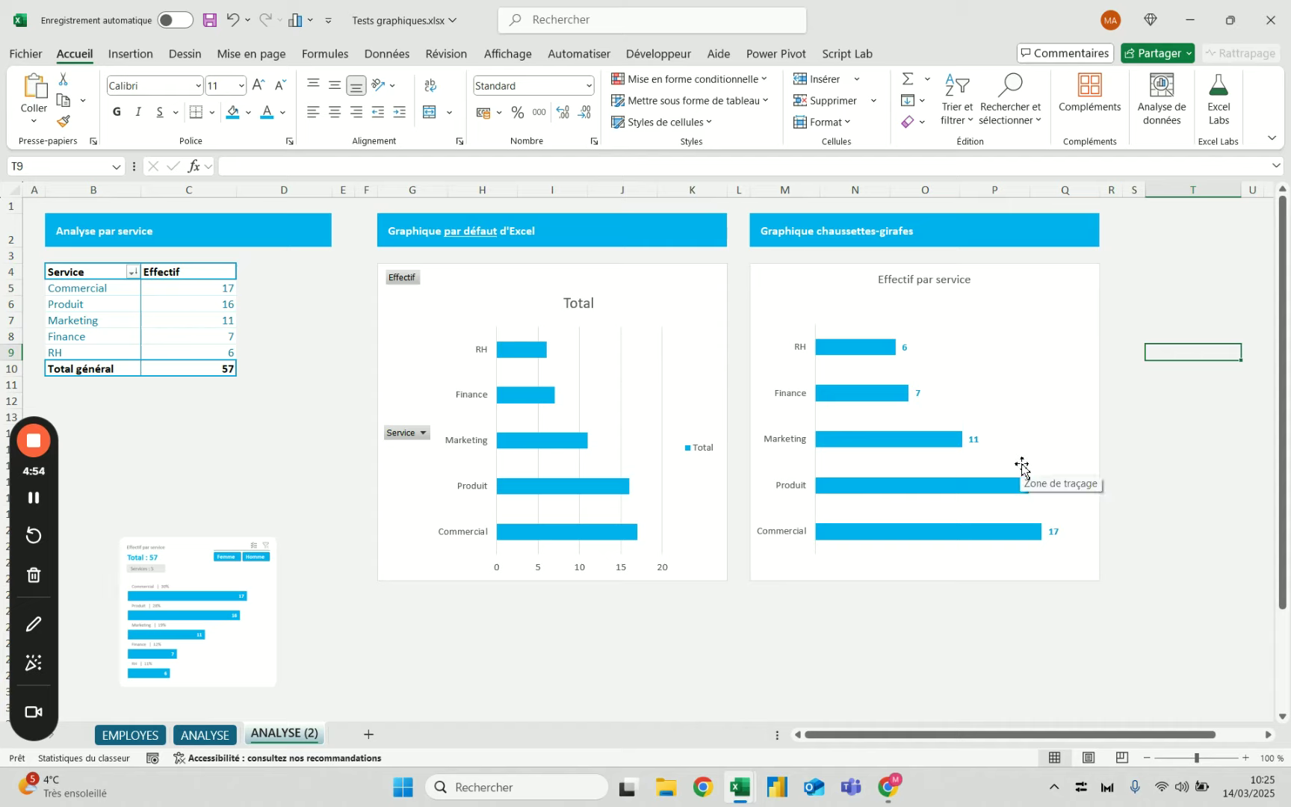
{"action": "left_click", "coordinate": [1162, 433]}
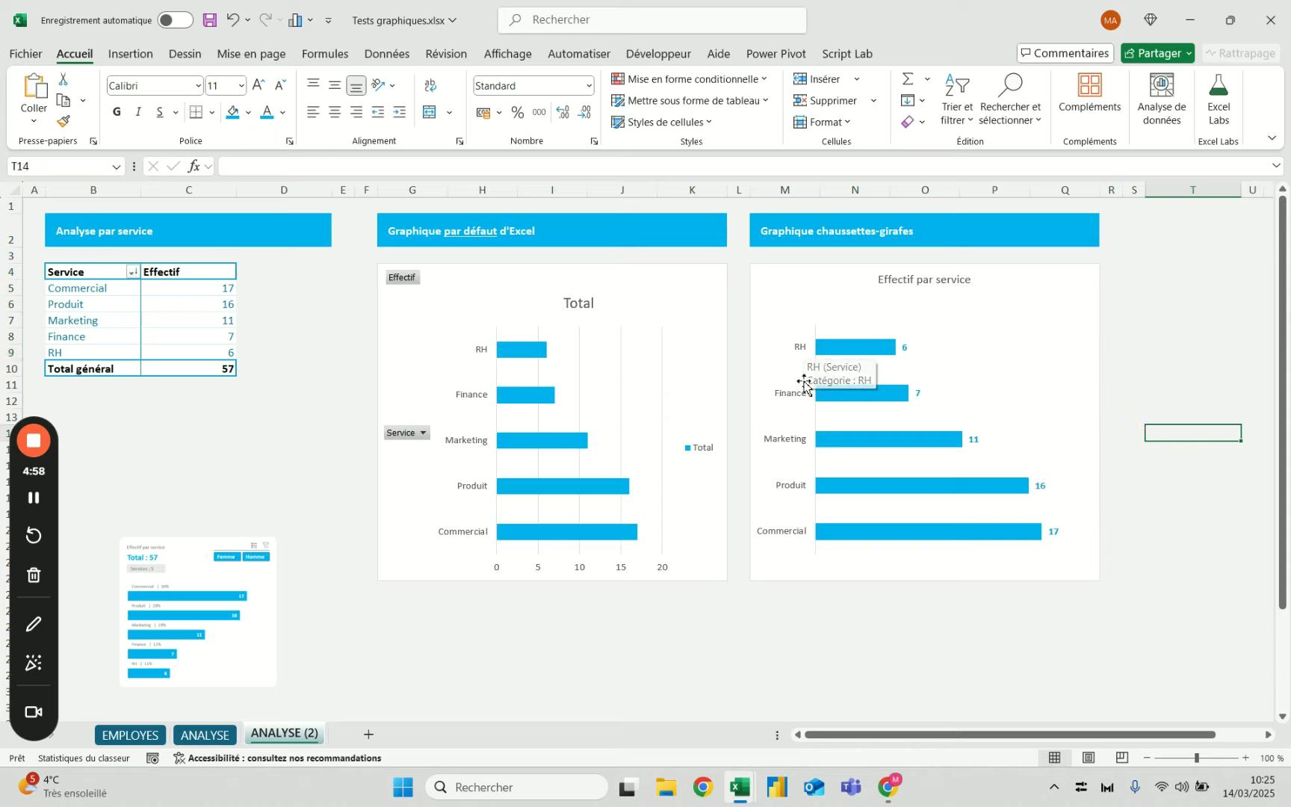
Reverse the category order of the vertical service axis in the "Effectif par service" chart.
{"action": "left_click", "coordinate": [802, 398]}
{"action": "right_click", "coordinate": [804, 397]}
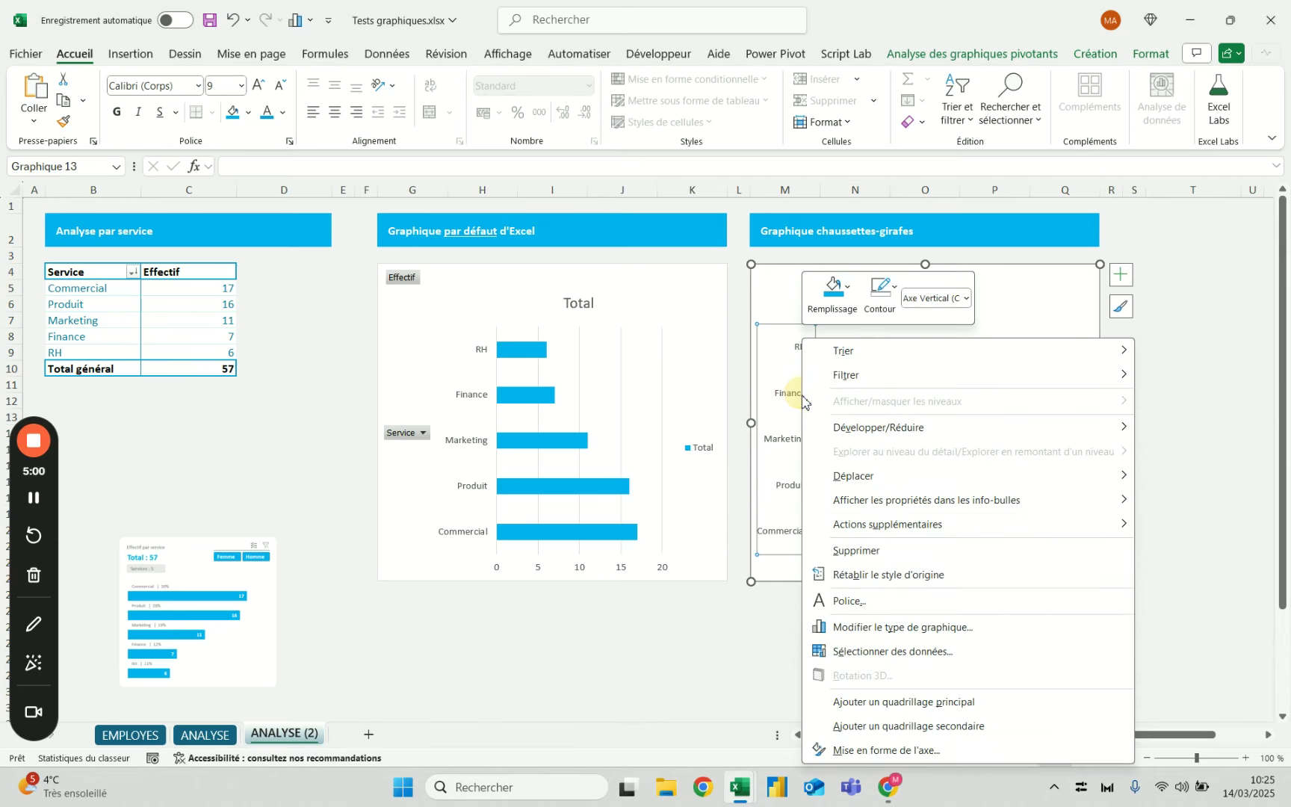
{"action": "left_click", "coordinate": [876, 749]}
{"action": "left_click", "coordinate": [1054, 561]}
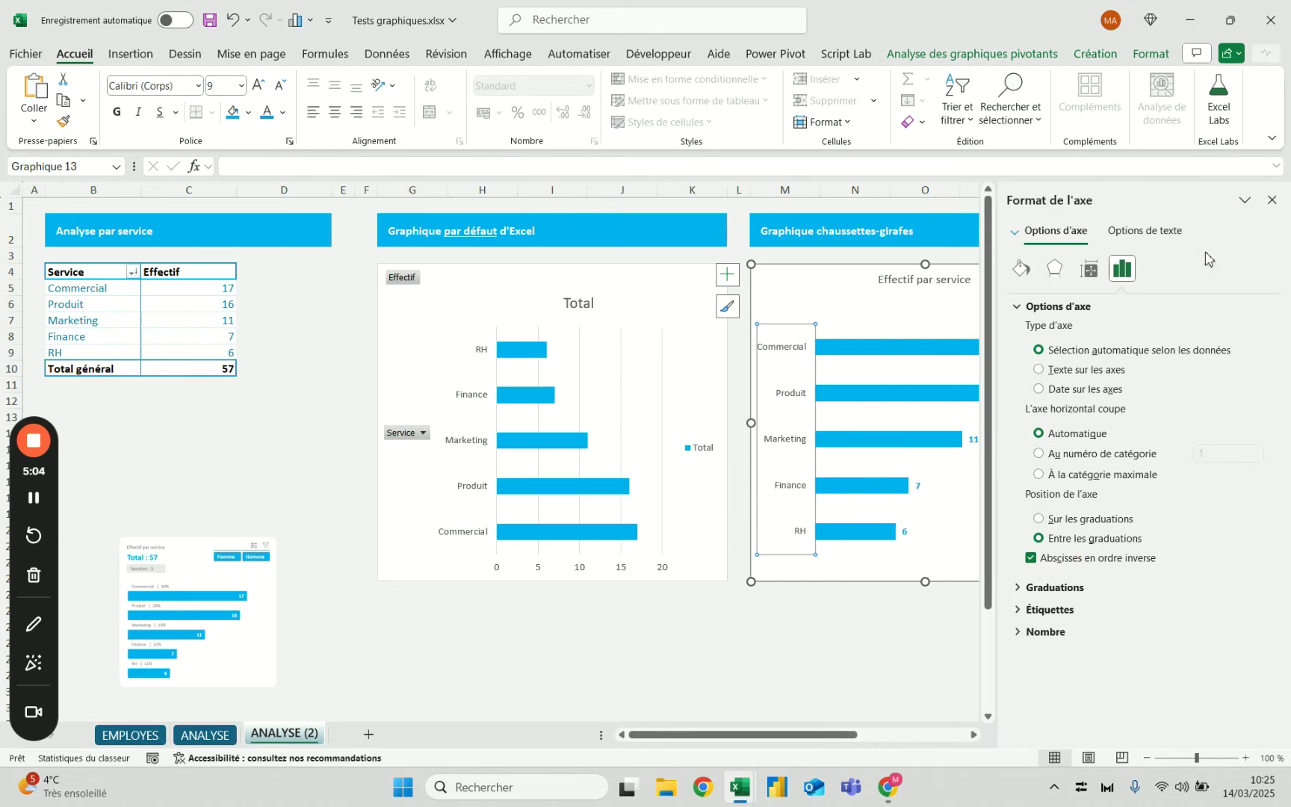
{"action": "left_click", "coordinate": [1272, 200]}
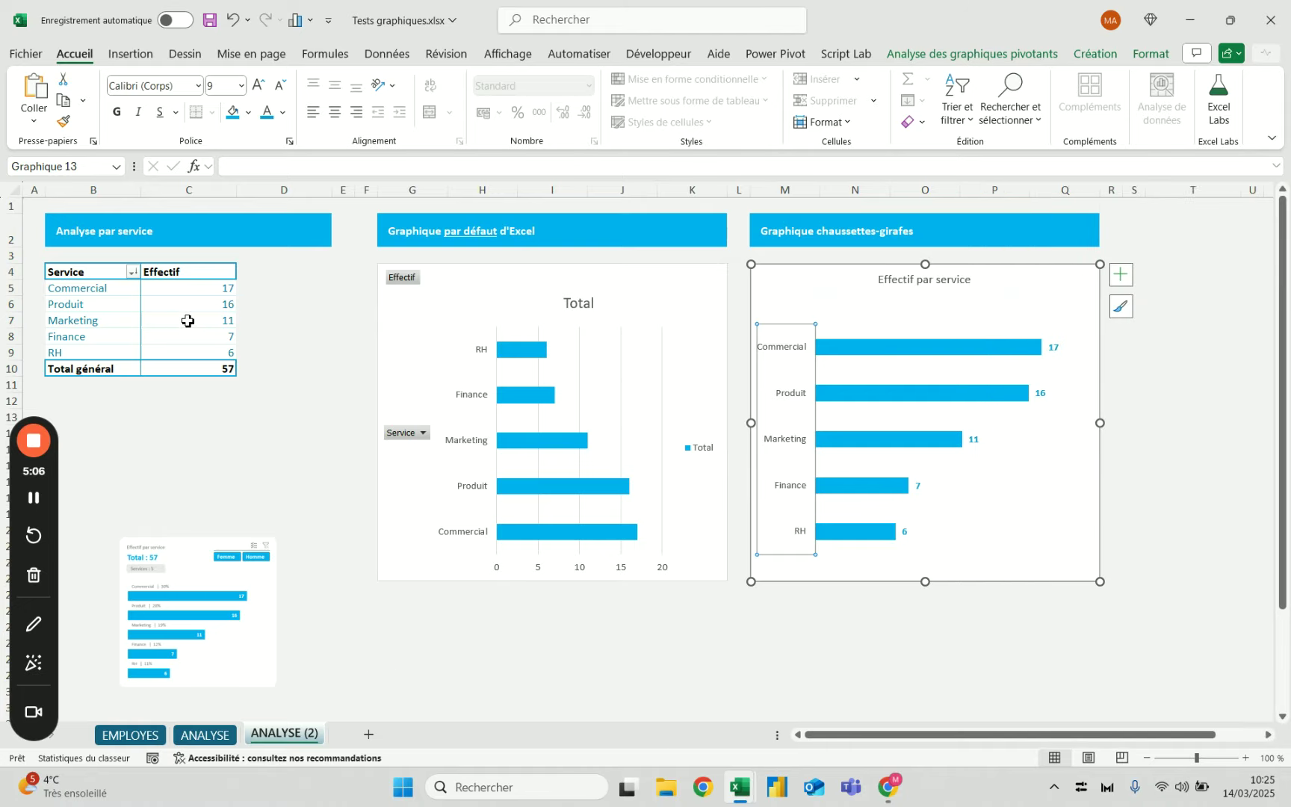
{"action": "left_click", "coordinate": [192, 292]}
{"action": "left_click_drag", "start_coordinate": [193, 292], "coordinate": [190, 349]}
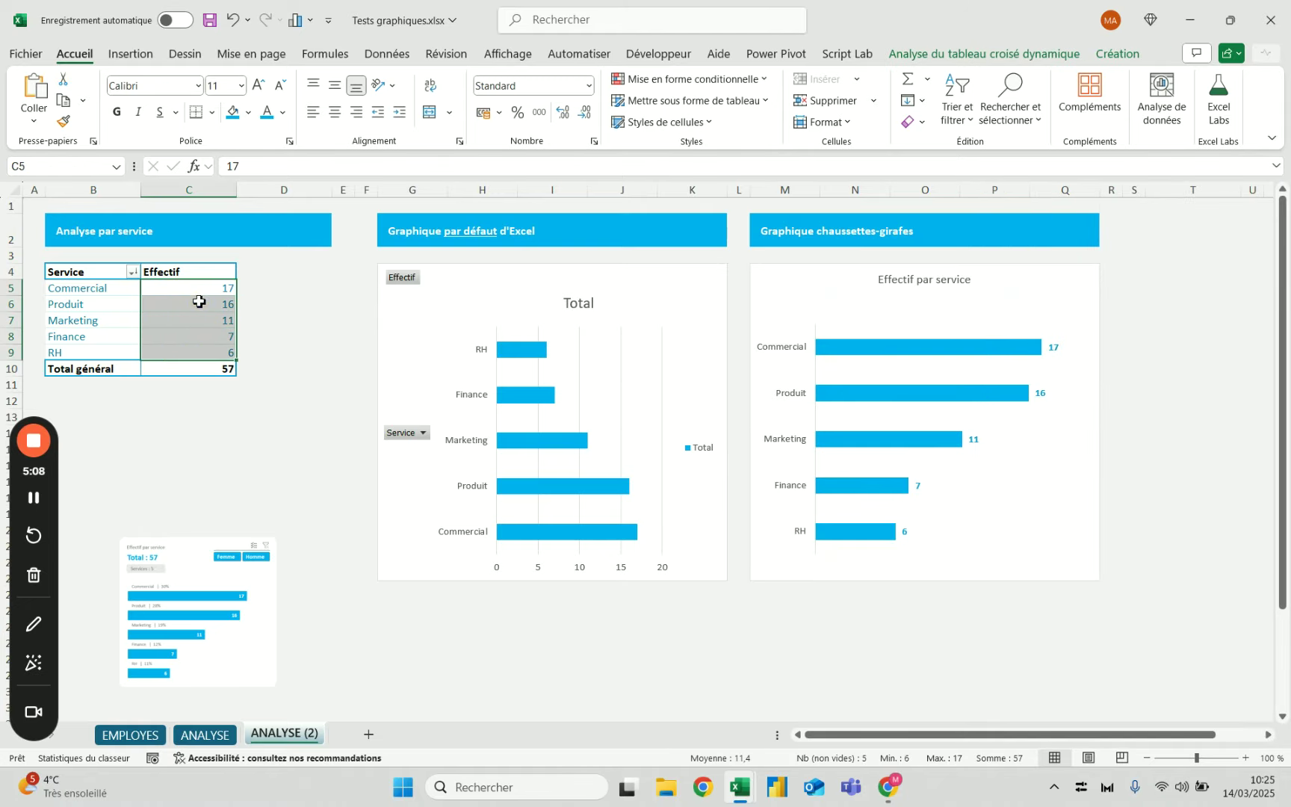
{"action": "left_click", "coordinate": [217, 288]}
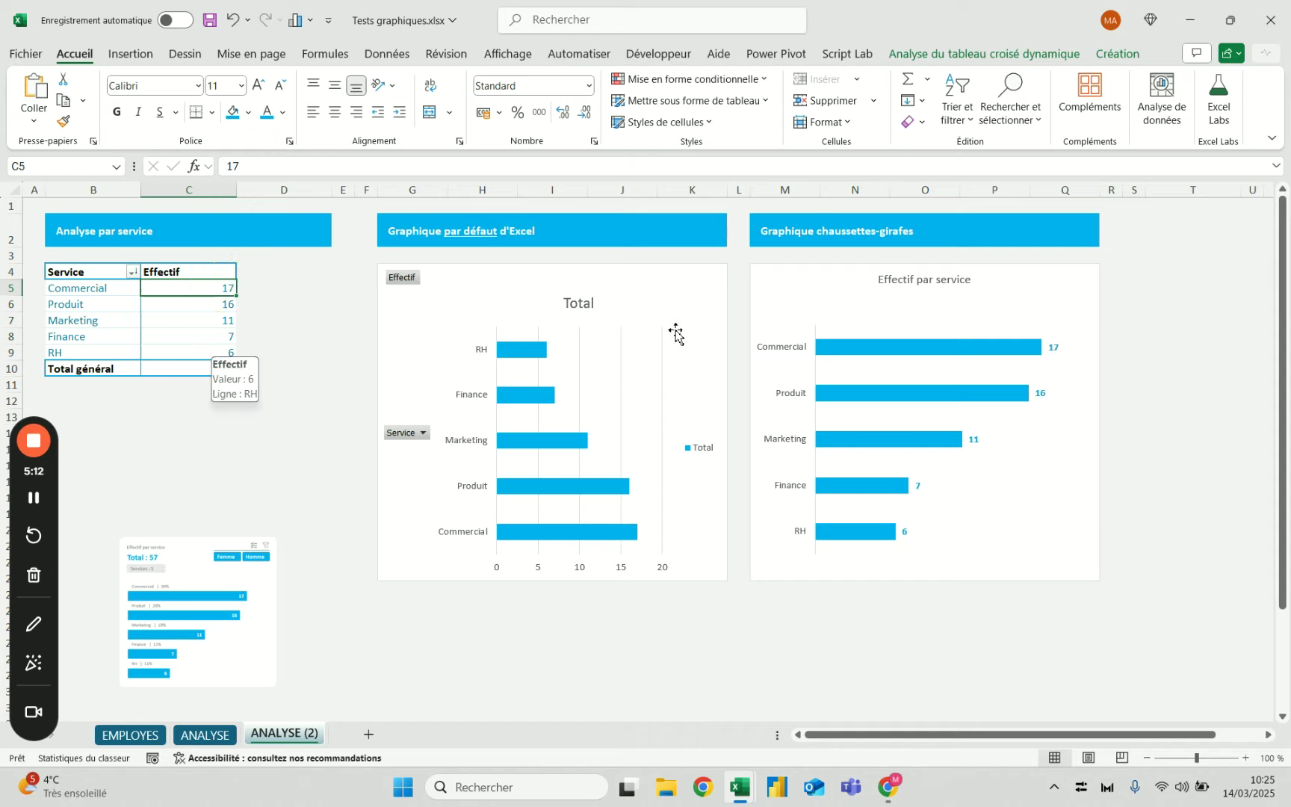
{"action": "left_click", "coordinate": [448, 299]}
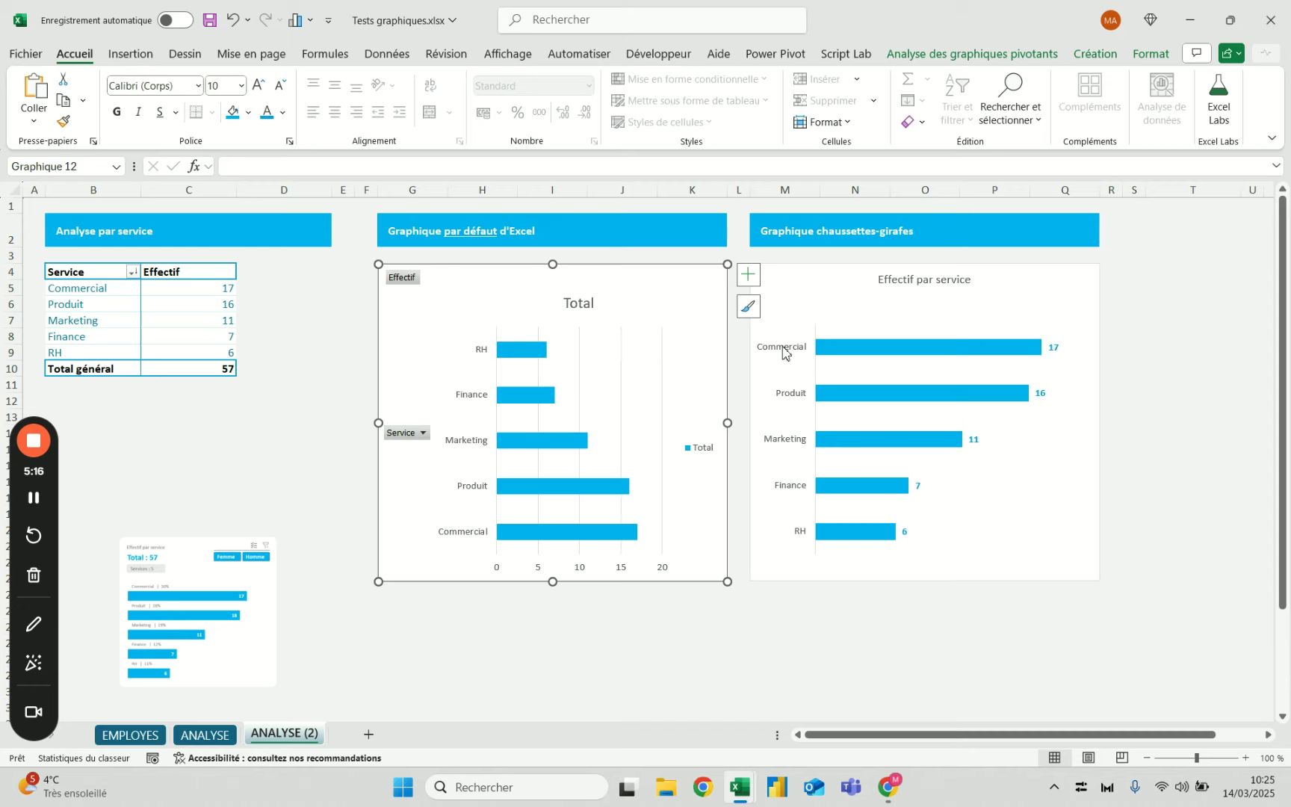
{"action": "left_click", "coordinate": [1207, 287]}
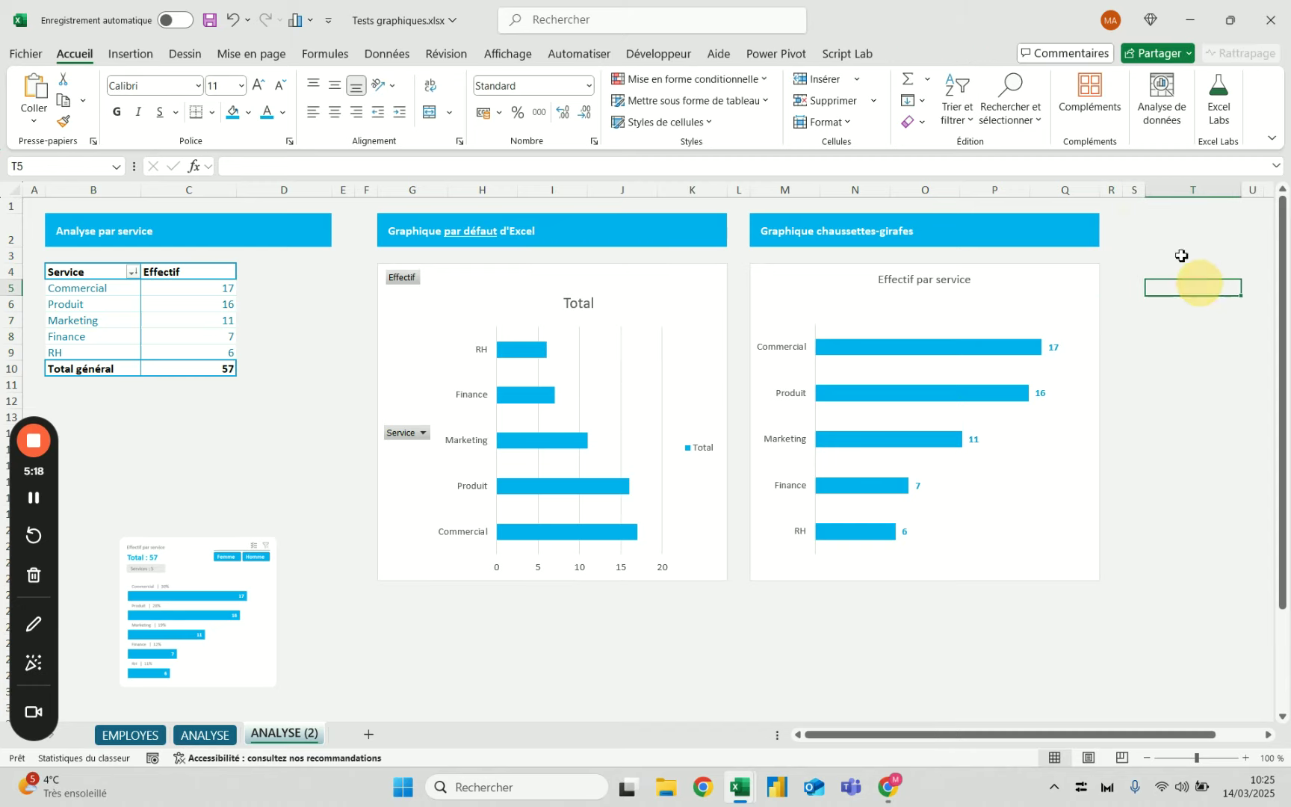
Narrow the plot area slightly from its left edge to widen the margin beside the service names.
{"action": "left_click", "coordinate": [814, 365]}
{"action": "left_click", "coordinate": [857, 336]}
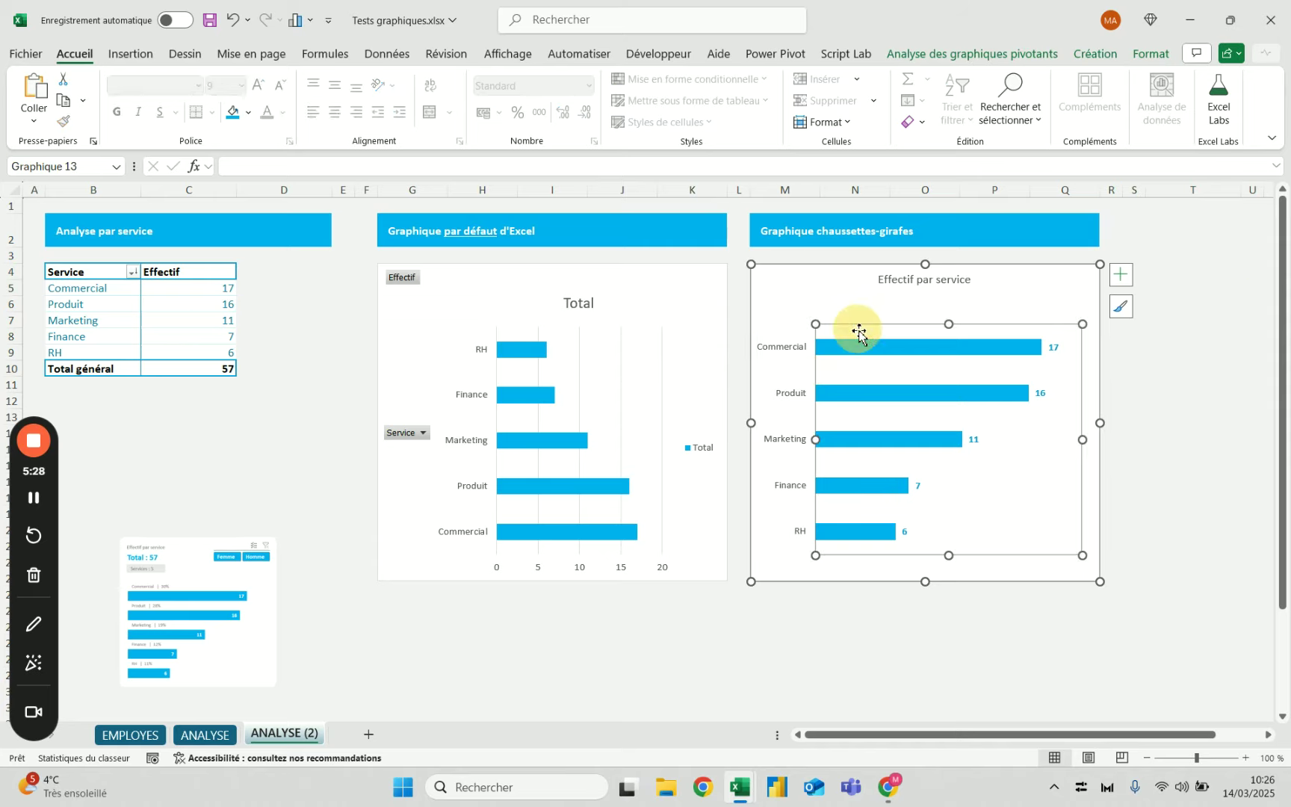
{"action": "left_click_drag", "start_coordinate": [816, 439], "coordinate": [822, 439]}
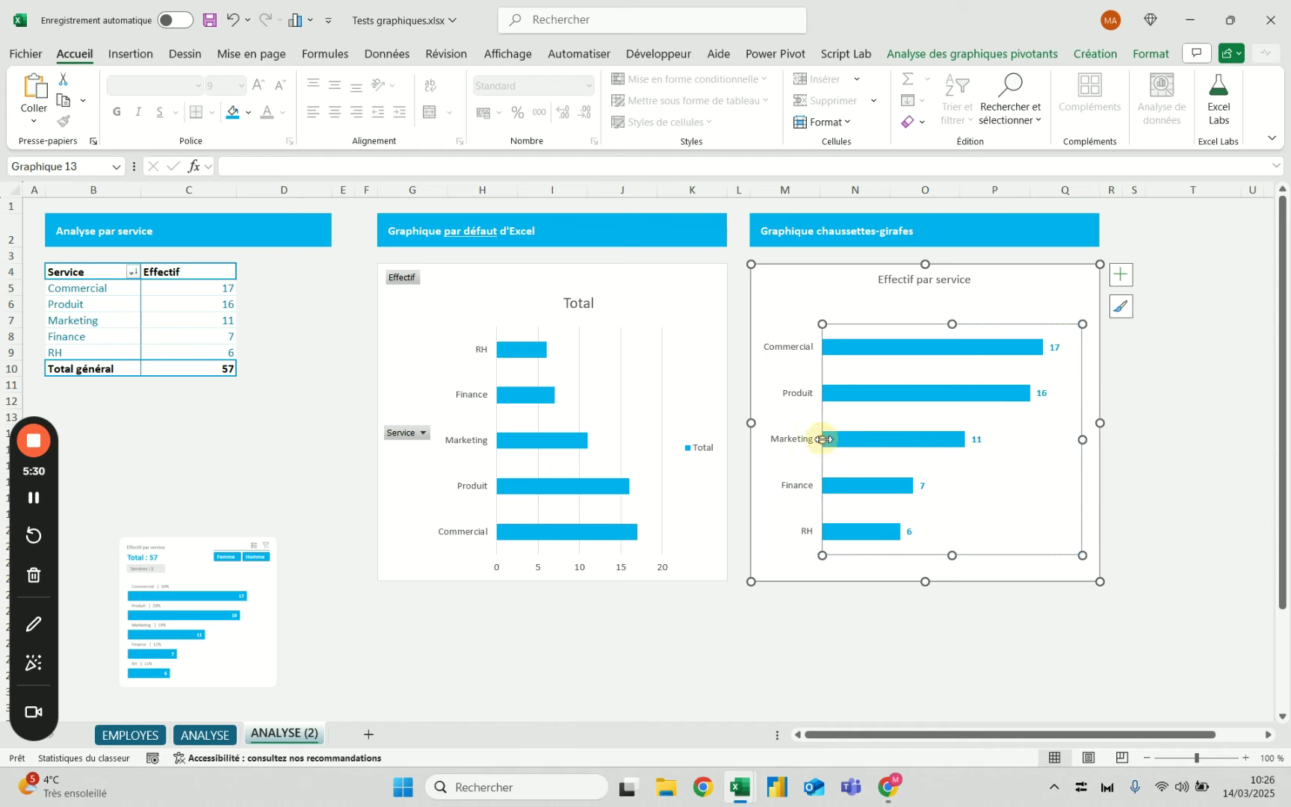
Set the gap width of the bars in the "Effectif par service" chart to 50 %.
{"action": "right_click", "coordinate": [924, 351]}
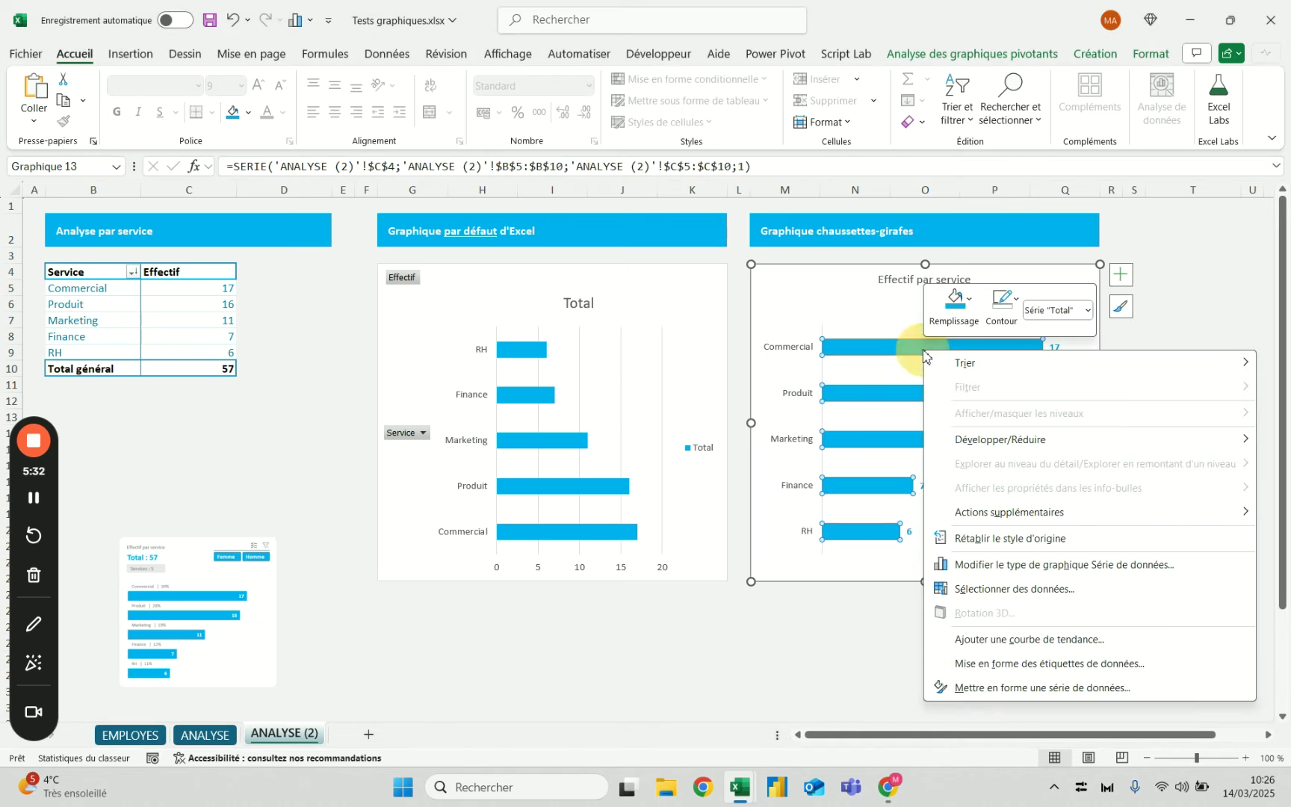
{"action": "left_click", "coordinate": [1006, 688]}
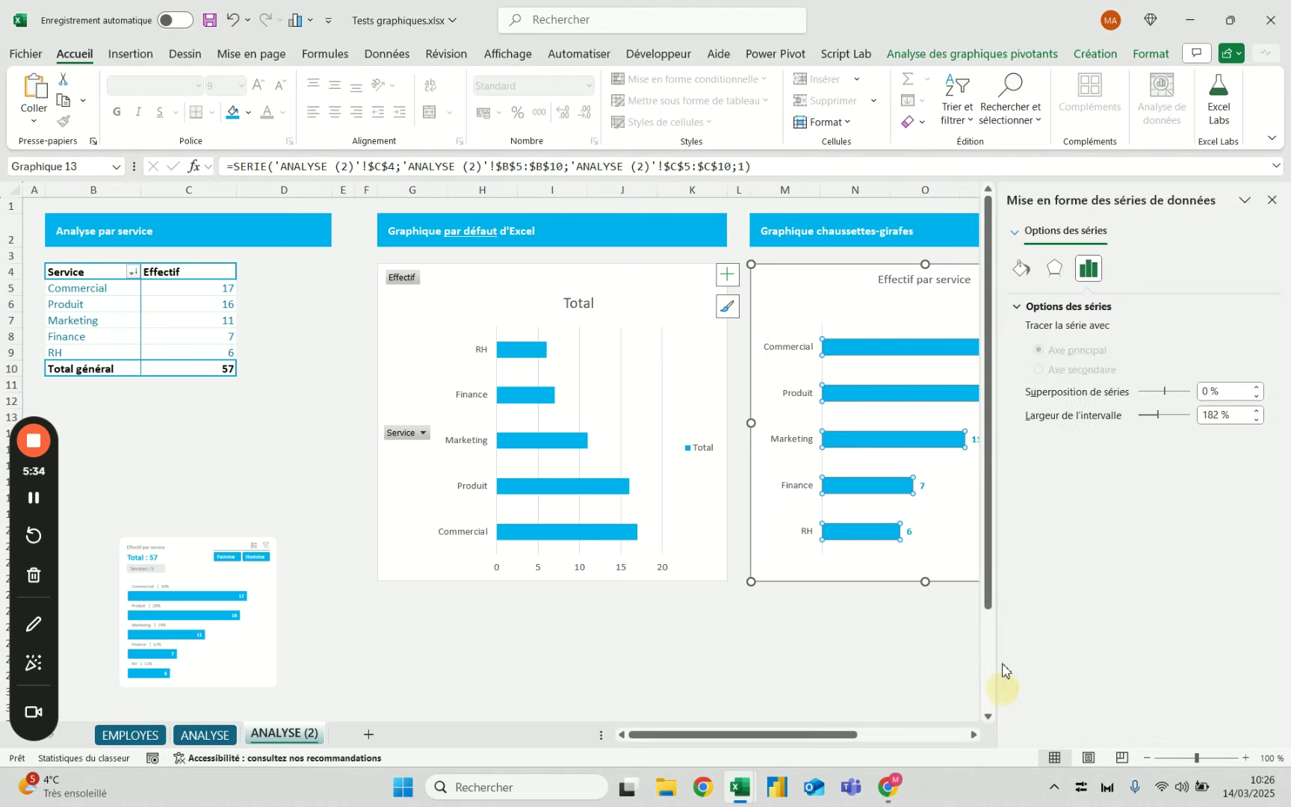
{"action": "left_click", "coordinate": [1220, 417]}
{"action": "double_click", "coordinate": [1218, 417]}
{"action": "type", "text": "50"}
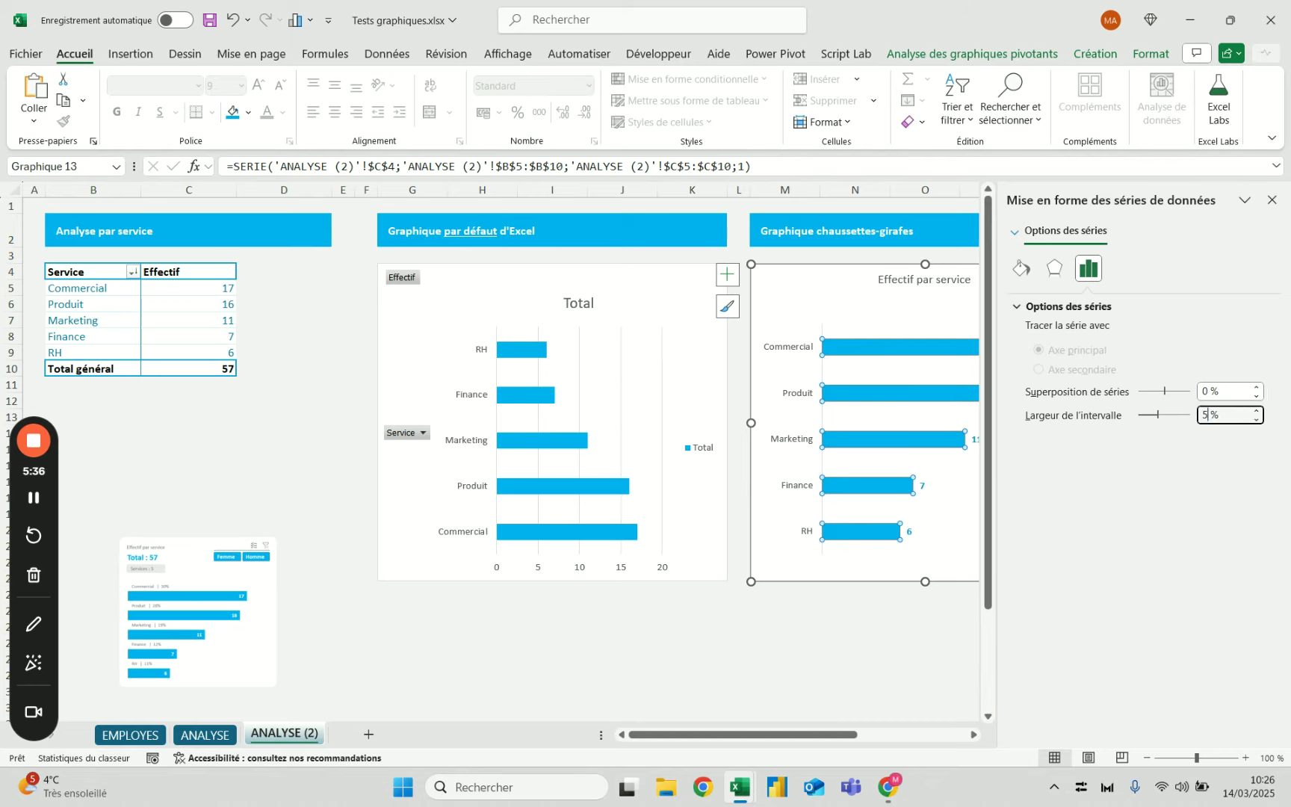
{"action": "key", "text": "Return"}
{"action": "left_click", "coordinate": [703, 622]}
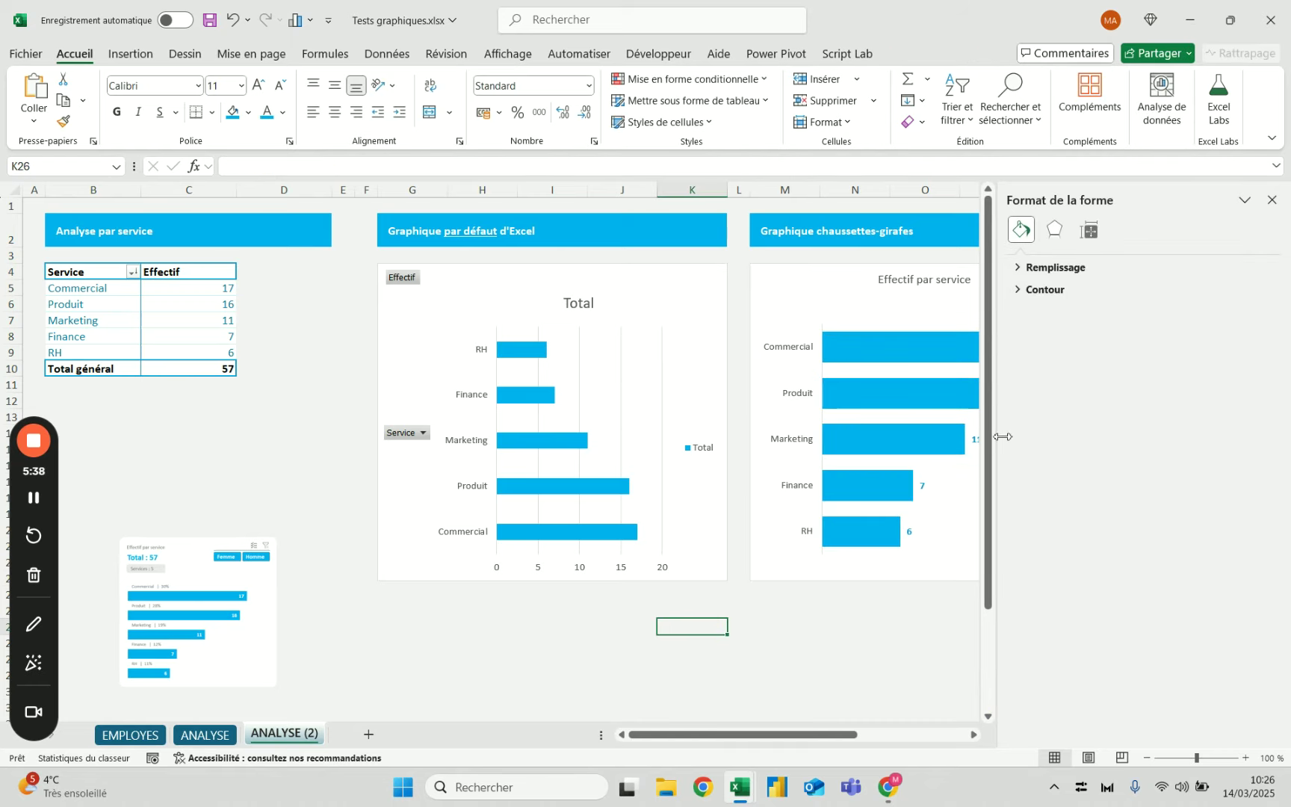
{"action": "left_click", "coordinate": [1274, 201]}
{"action": "left_click", "coordinate": [895, 630]}
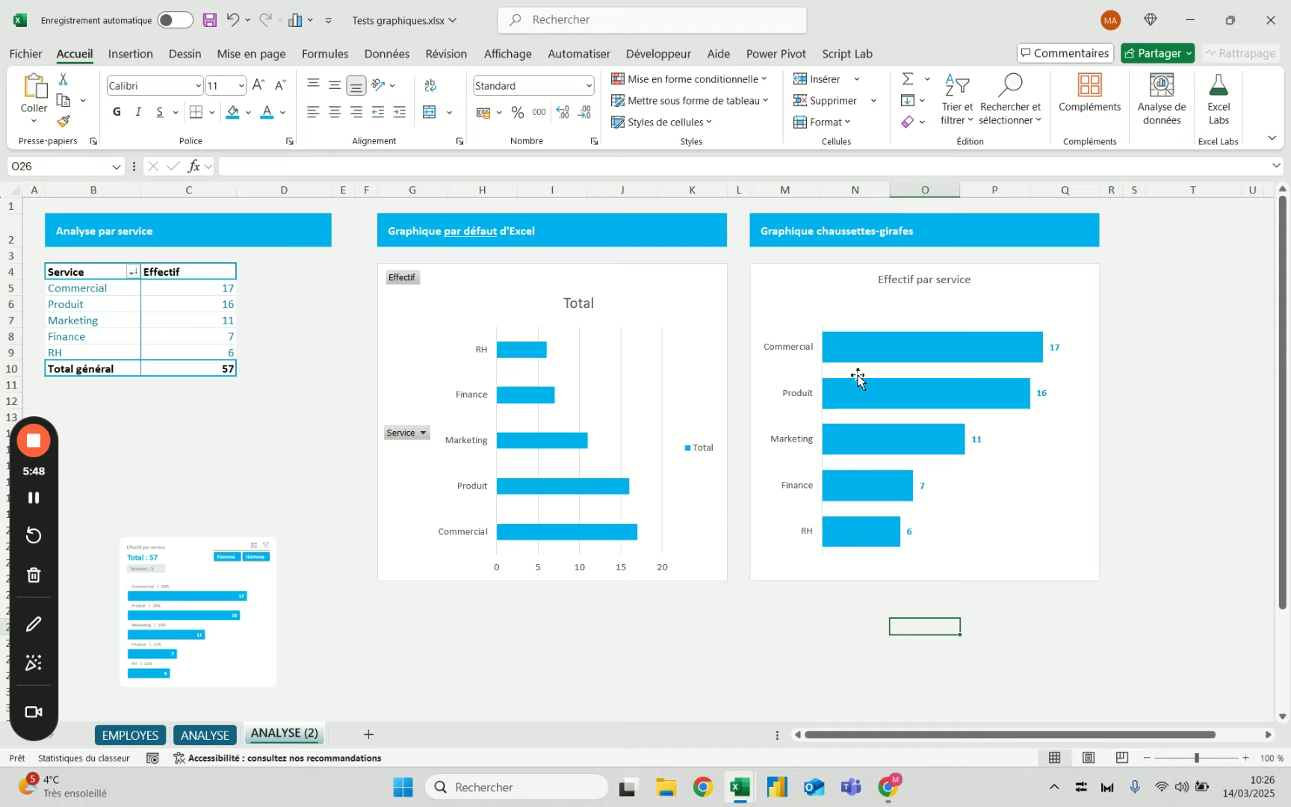
Shift the left edge of the "Effectif par service" plot area slightly further inward, away from the service names.
{"action": "left_click", "coordinate": [877, 329]}
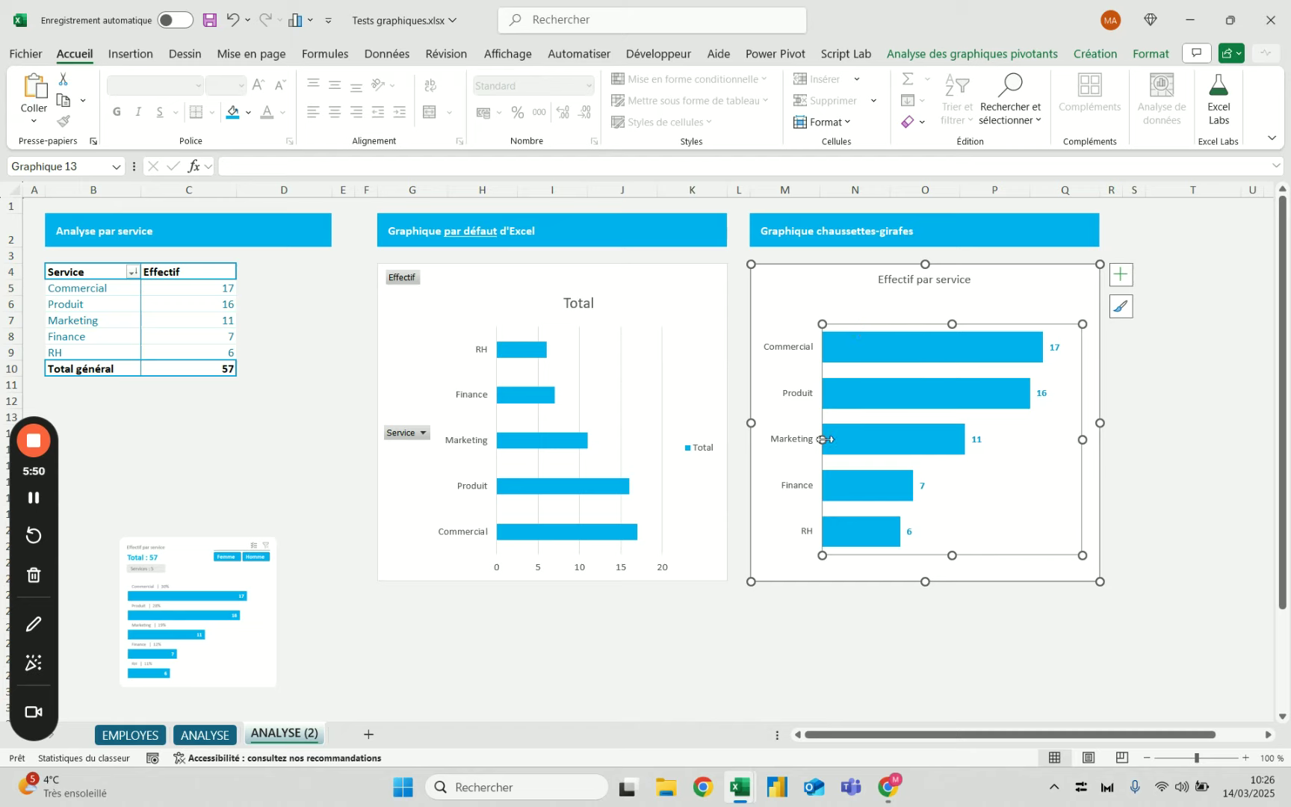
{"action": "left_click_drag", "start_coordinate": [822, 439], "coordinate": [830, 440]}
{"action": "left_click", "coordinate": [1151, 417]}
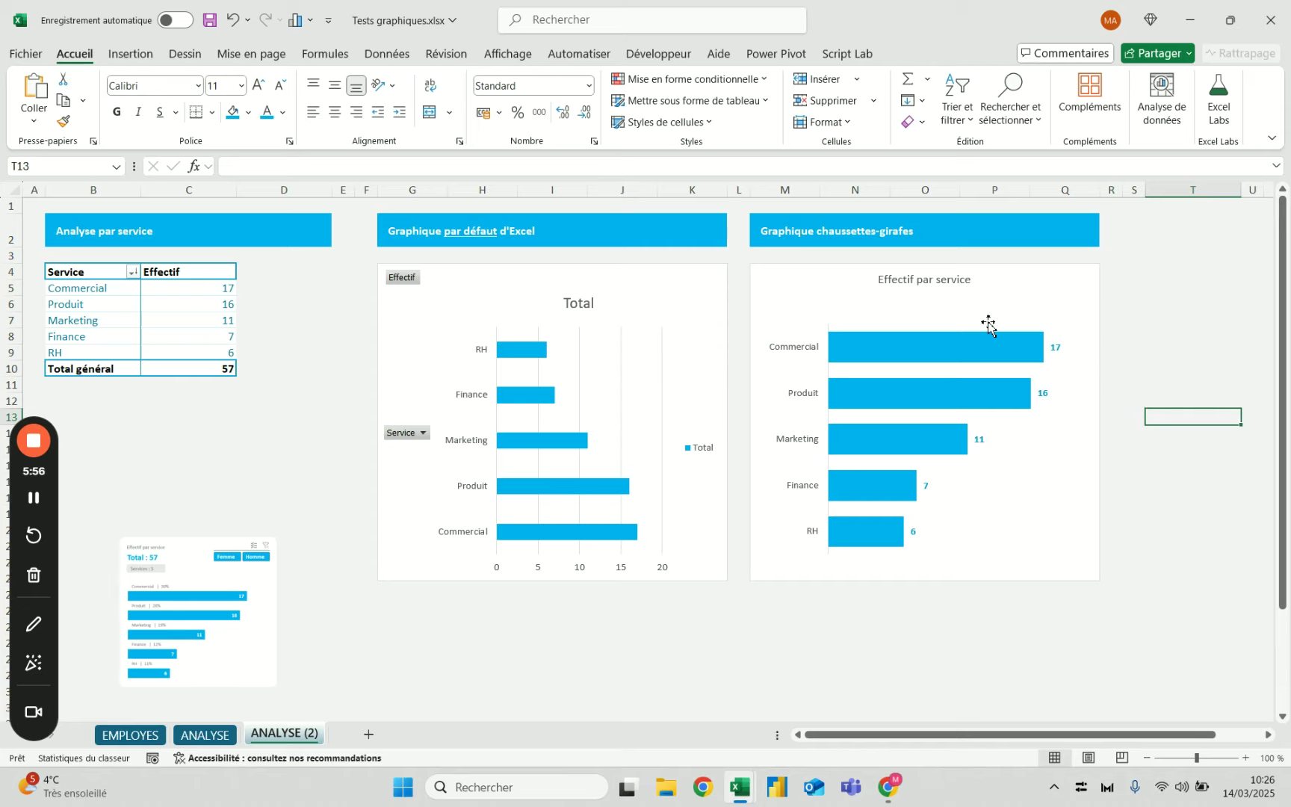
{"action": "left_click", "coordinate": [1125, 340]}
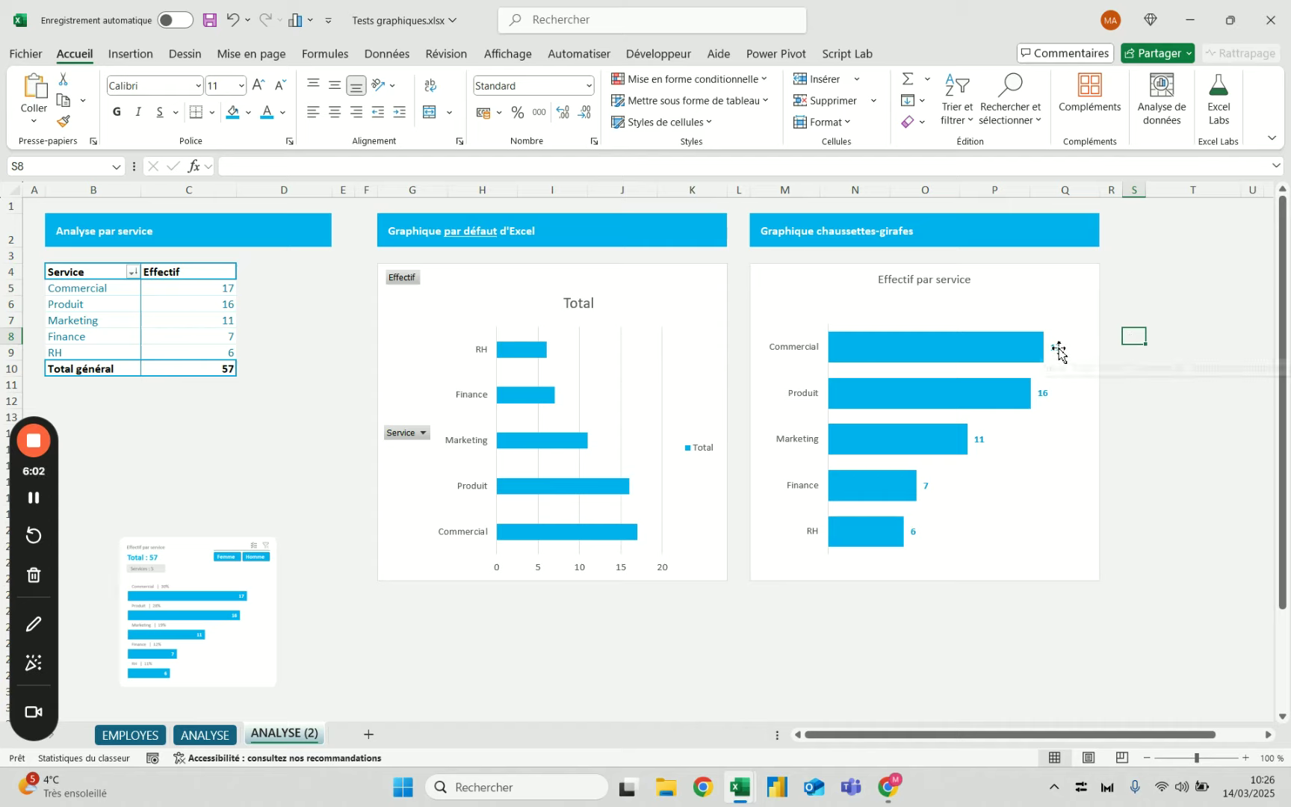
{"action": "left_click", "coordinate": [758, 647]}
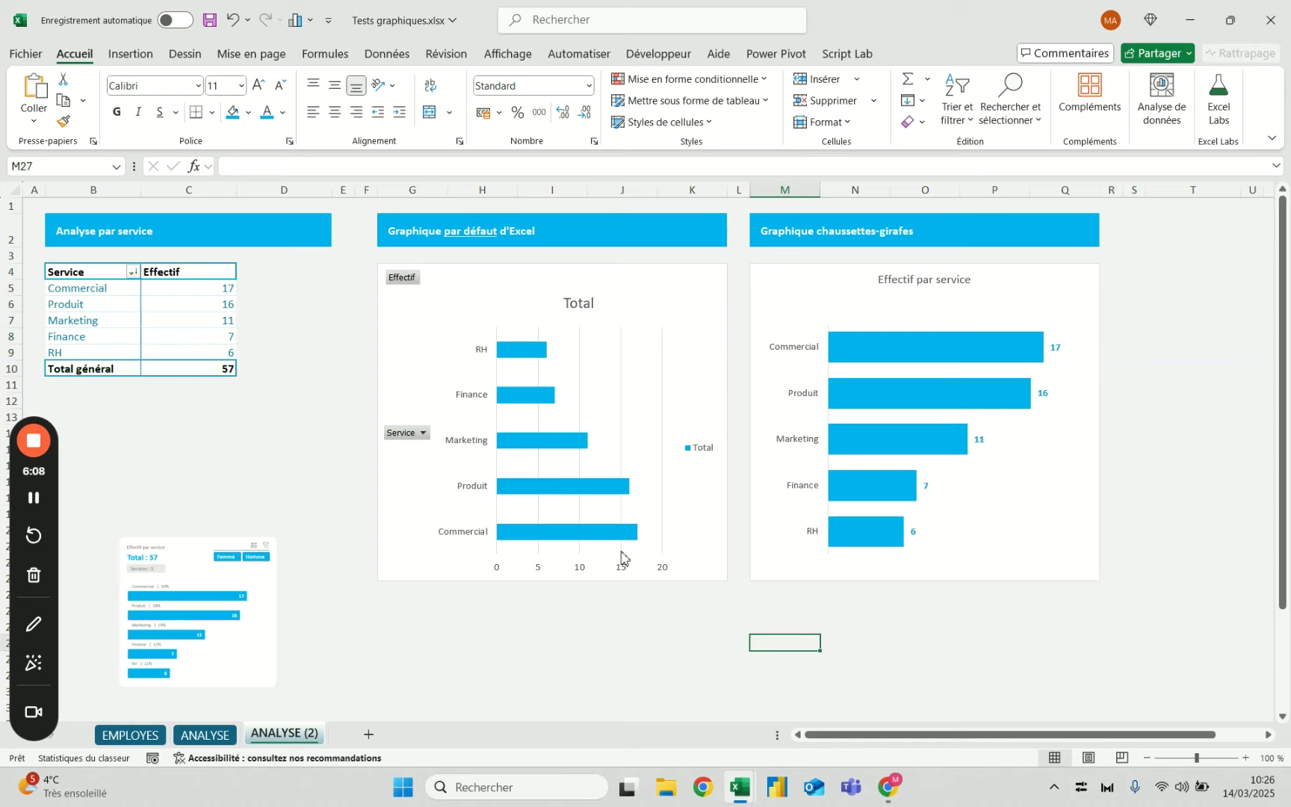
{"action": "left_click", "coordinate": [619, 642]}
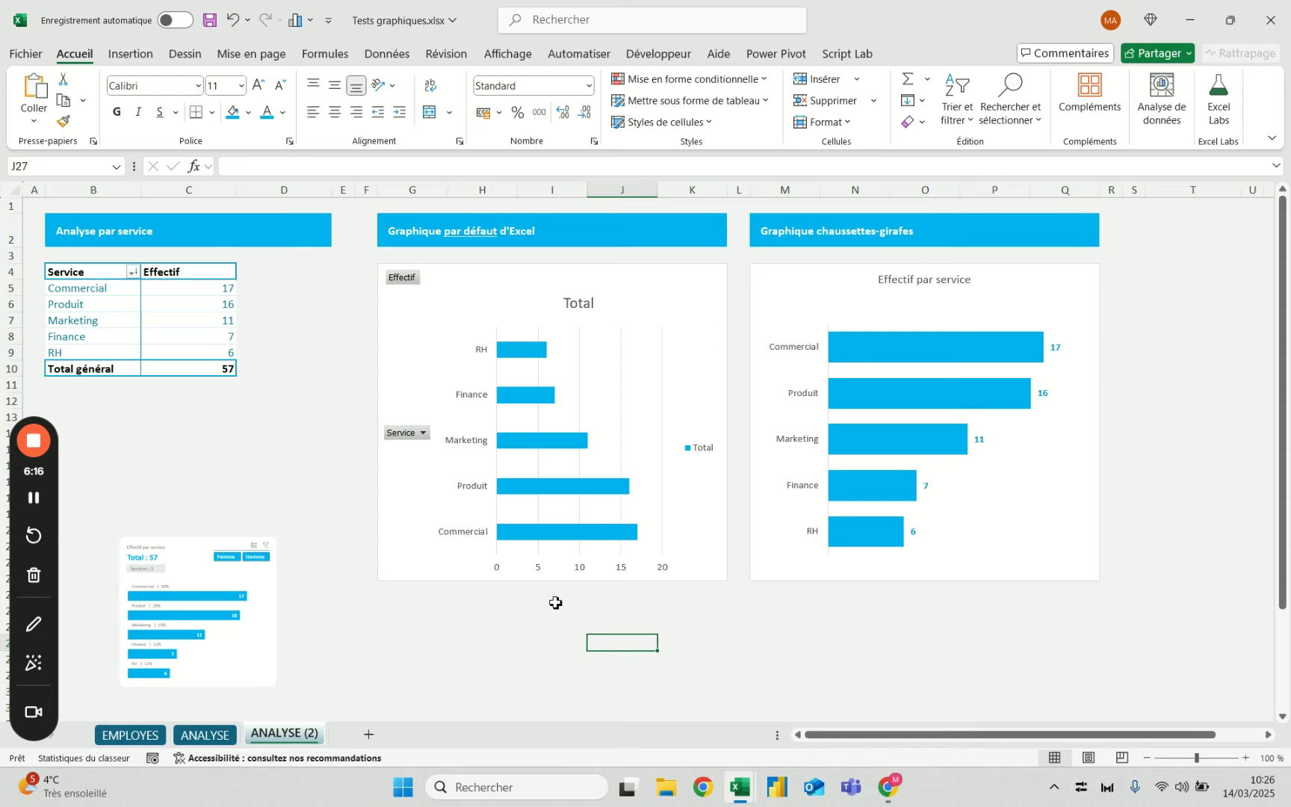
{"action": "left_click", "coordinate": [1188, 357]}
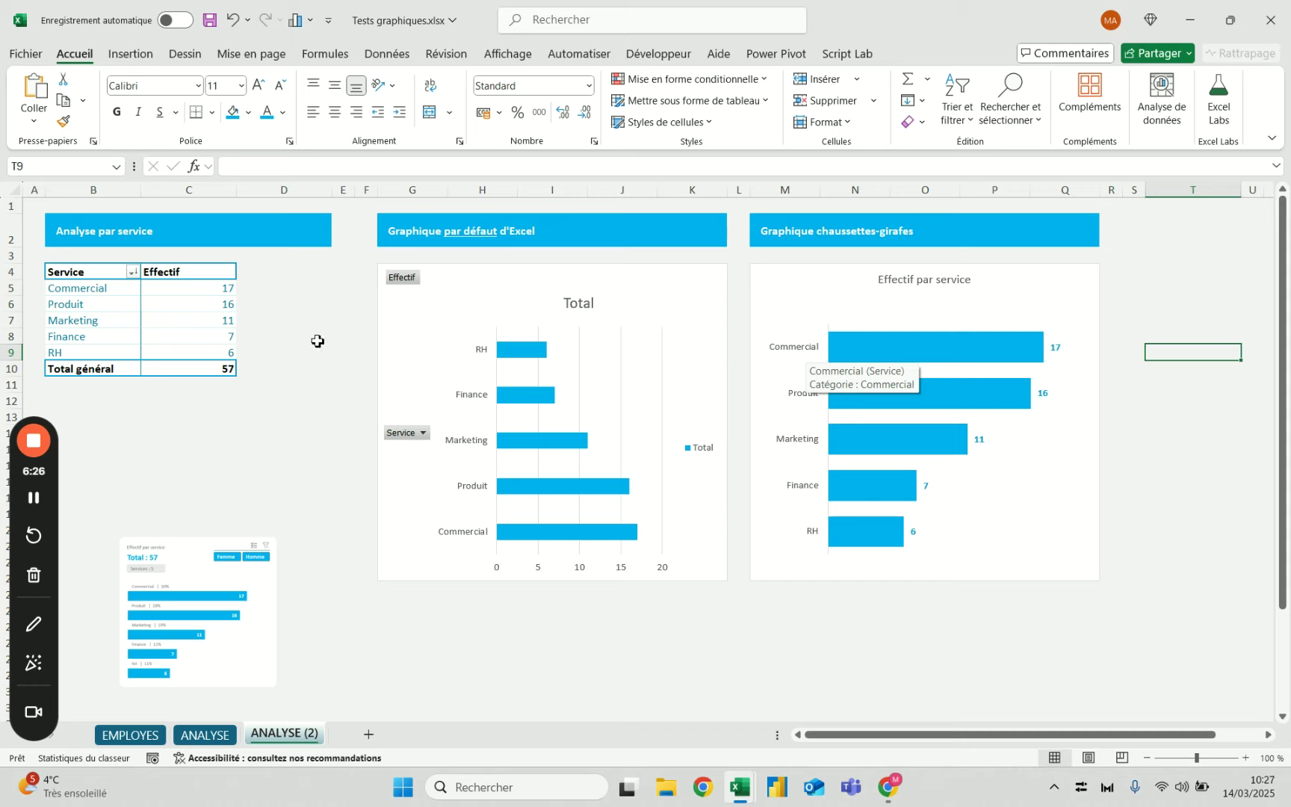
Move the service pivot table four rows down so its header starts at B8.
{"action": "left_click_drag", "start_coordinate": [83, 273], "coordinate": [203, 366]}
{"action": "left_click_drag", "start_coordinate": [207, 267], "coordinate": [201, 343]}
Copy the blank cells B3:C3 onto rows 4 to 7 to clear the white gridded cells above the pivot table.
{"action": "left_click_drag", "start_coordinate": [88, 257], "coordinate": [173, 255]}
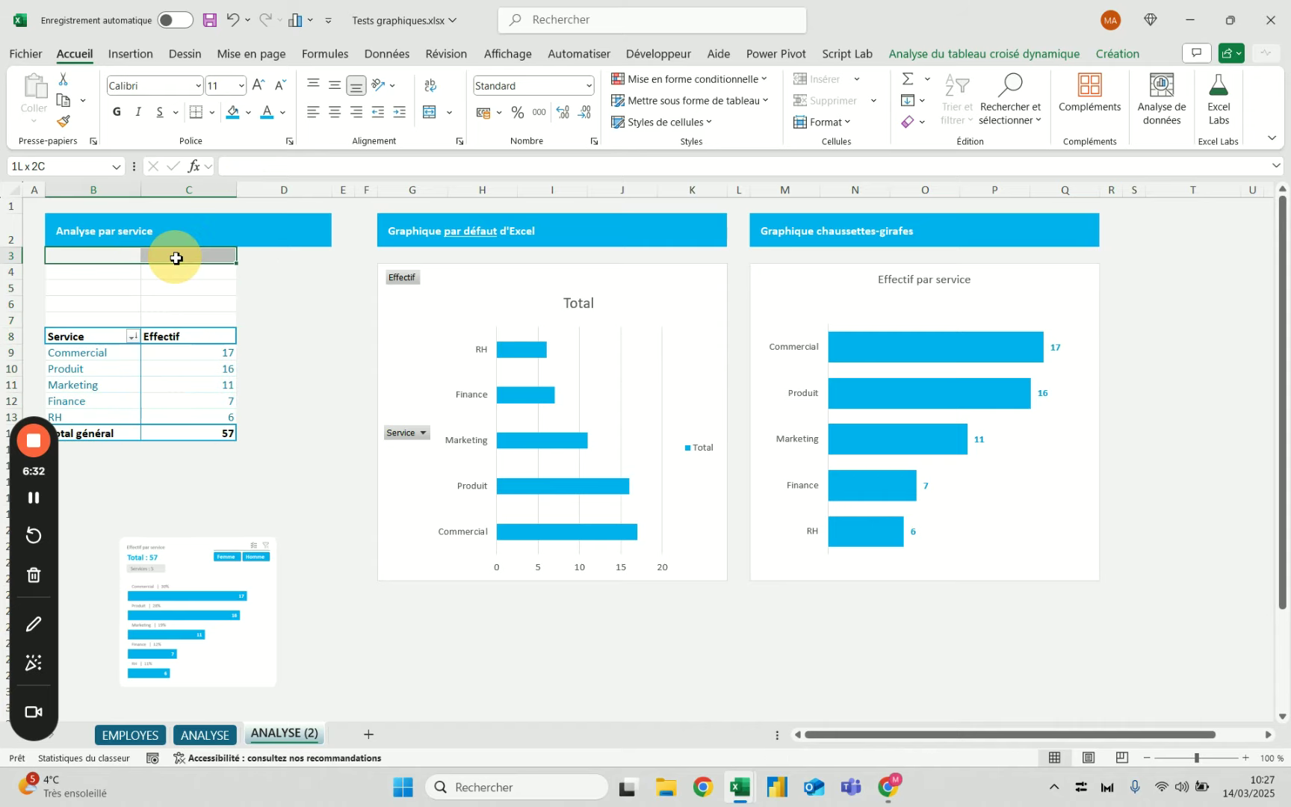
{"action": "key", "text": "ctrl+c"}
{"action": "key", "text": "Down"}
{"action": "key", "text": "ctrl+v"}
{"action": "key", "text": "Down"}
{"action": "key", "text": "ctrl+v"}
{"action": "key", "text": "Down"}
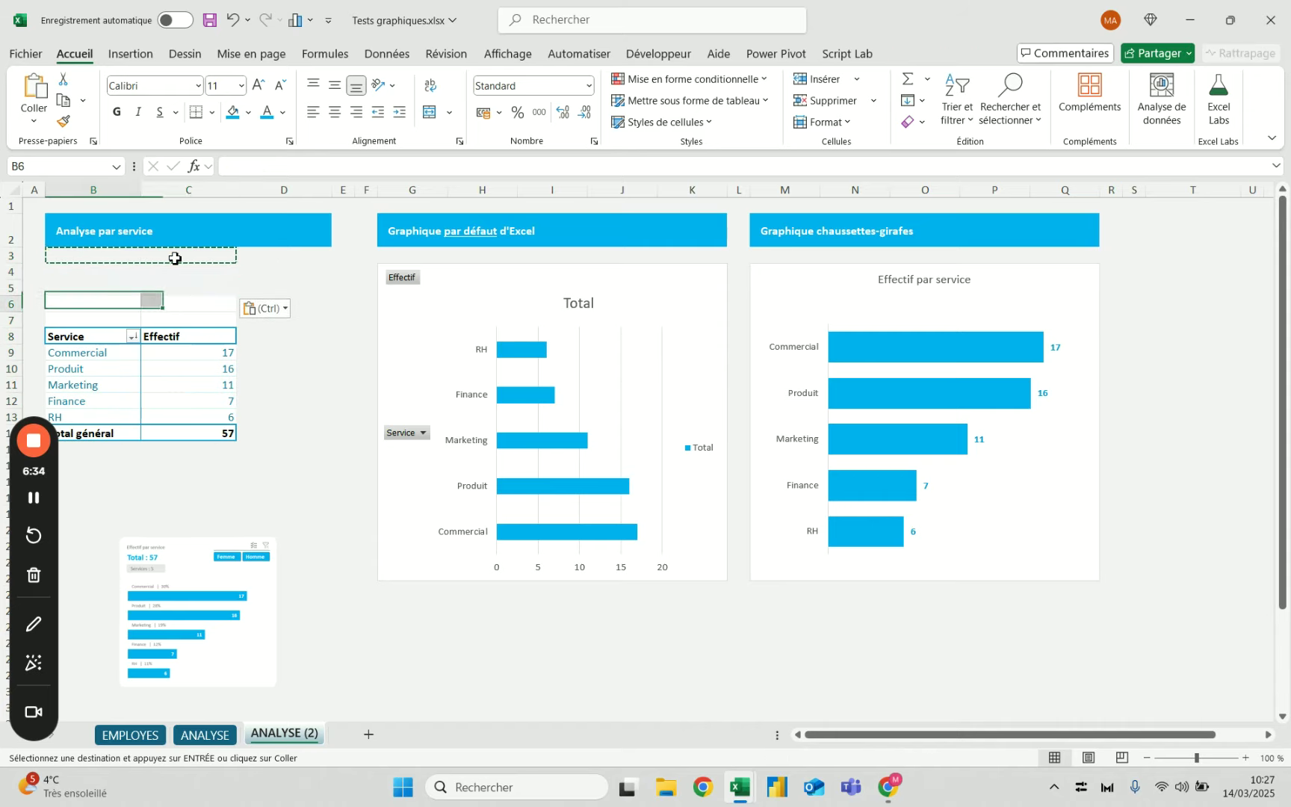
{"action": "key", "text": "ctrl+v"}
{"action": "key", "text": "Down"}
{"action": "key", "text": "ctrl+v"}
{"action": "key", "text": "Up"}
{"action": "key", "text": "Up"}
{"action": "key", "text": "Escape"}
{"action": "key", "text": "Up"}
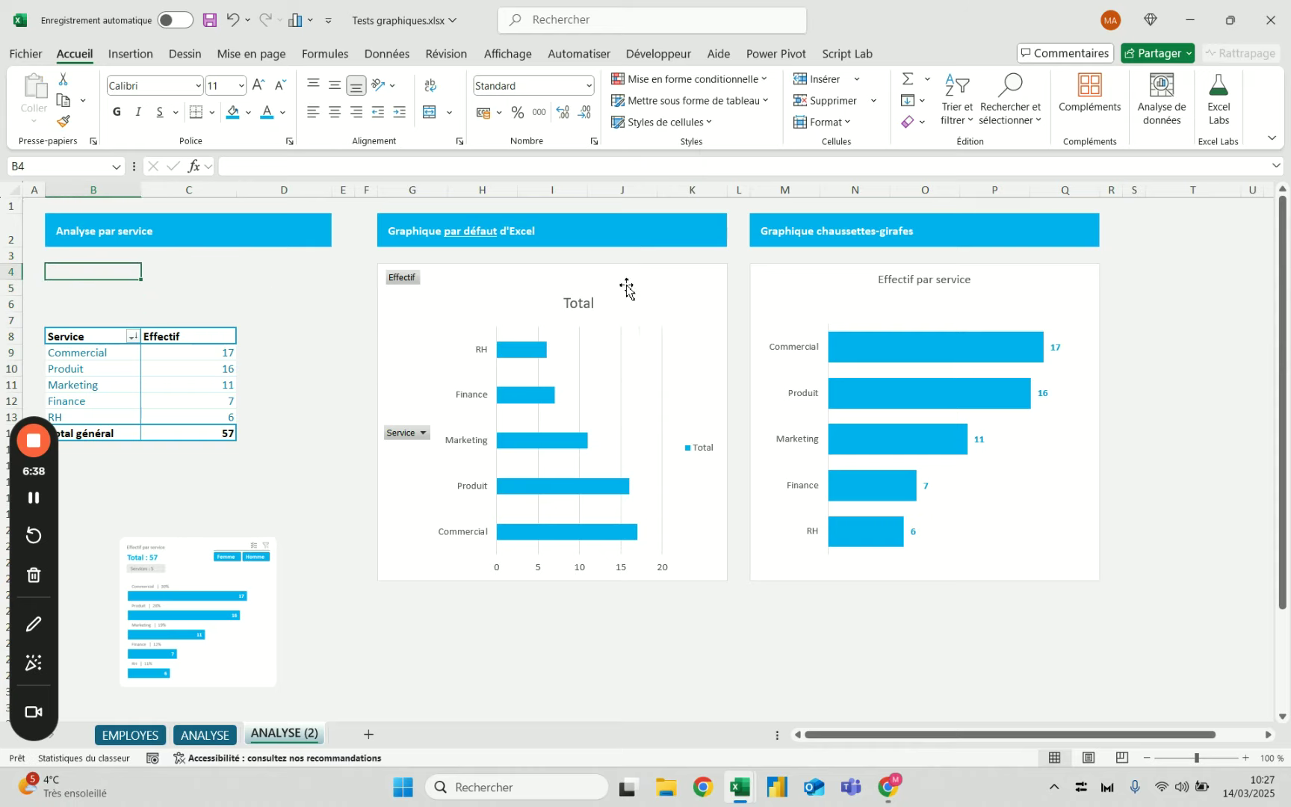
Enlarge the reference picture of the finished chart to examine it, and delete the picture from the sheet.
{"action": "left_click", "coordinate": [214, 554]}
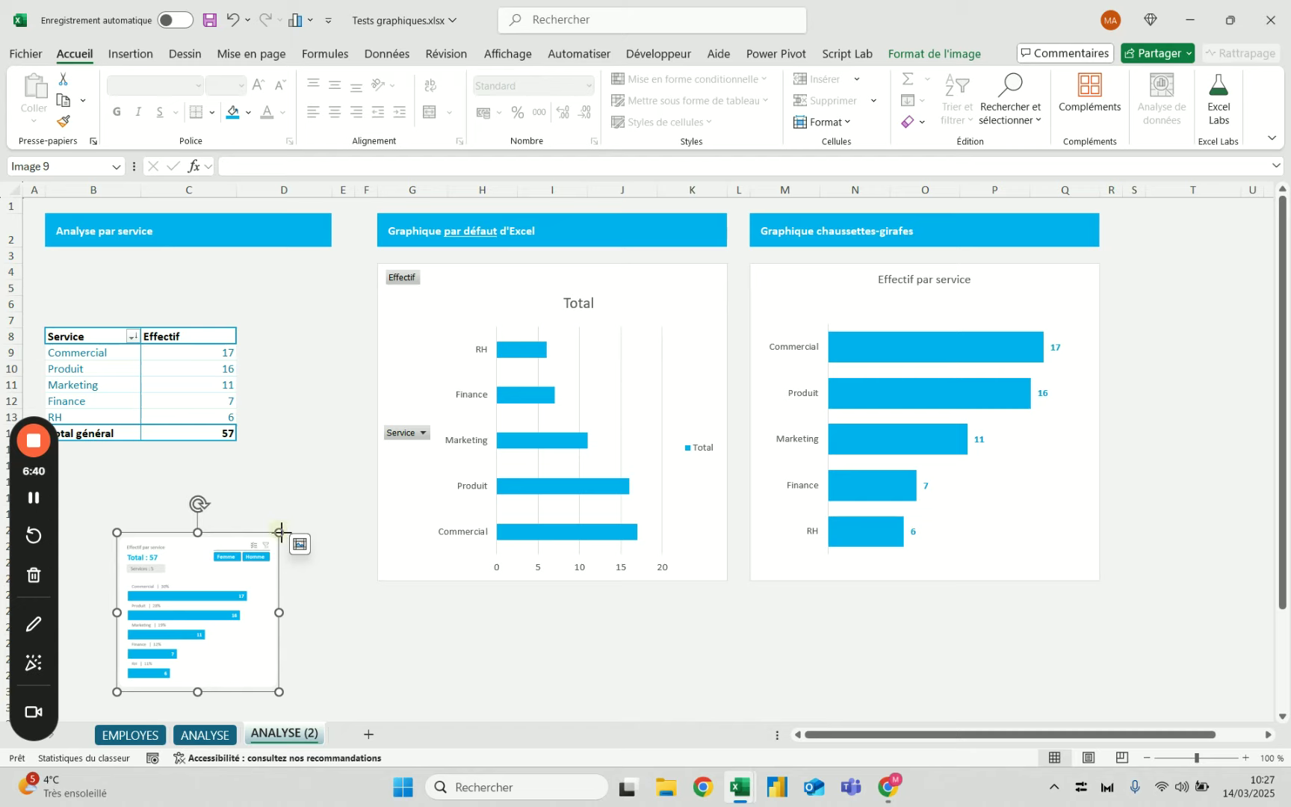
{"action": "left_click_drag", "start_coordinate": [280, 532], "coordinate": [523, 292]}
{"action": "left_click_drag", "start_coordinate": [196, 362], "coordinate": [178, 377]}
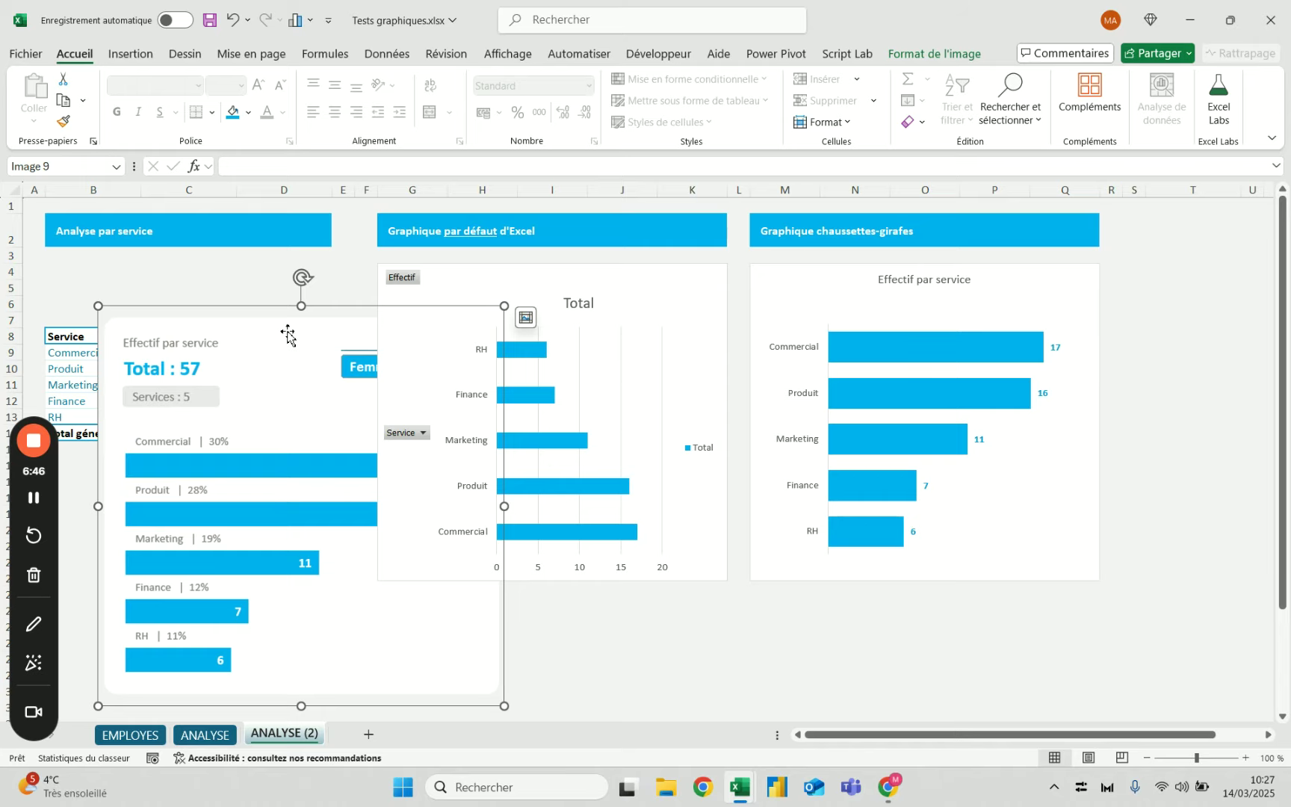
{"action": "key", "text": "Delete"}
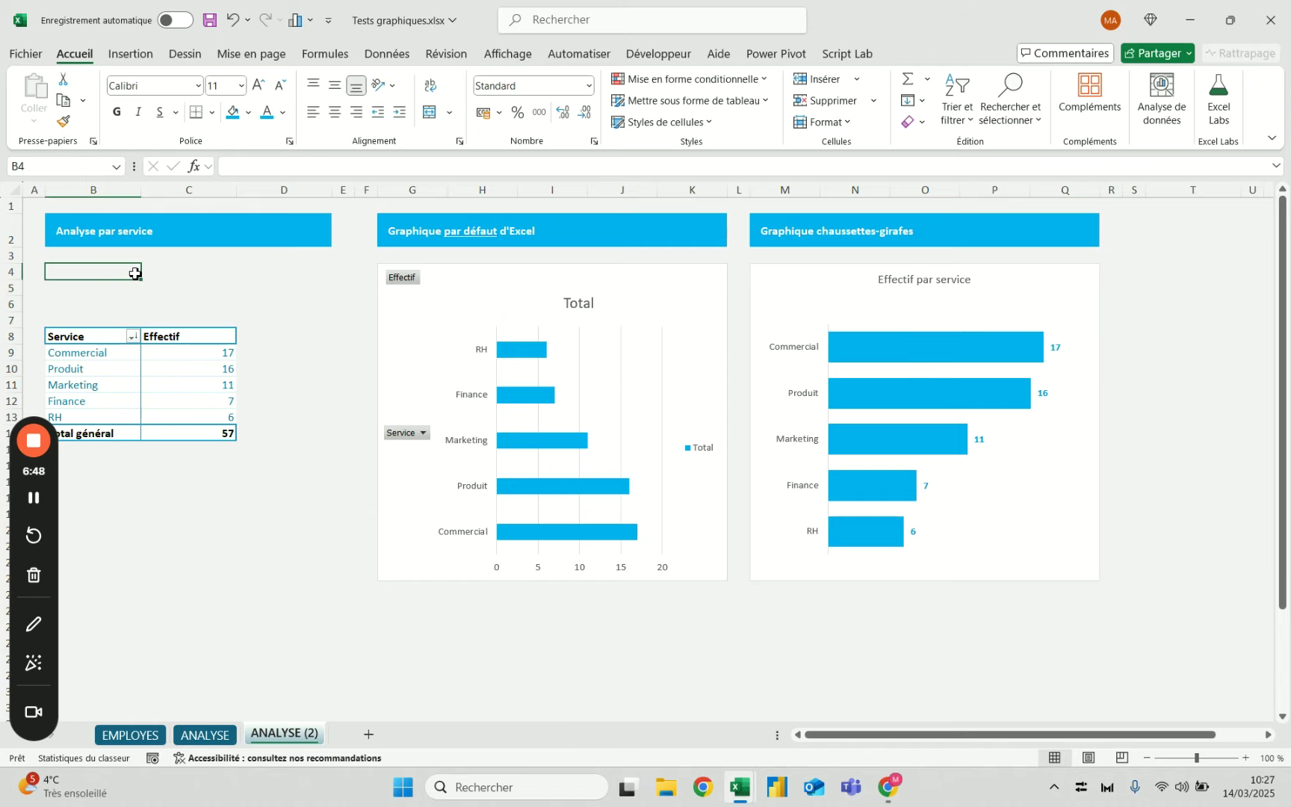
Enter the labels "Sous-titre 1" in B4 and "Sous-titre 2" in B5.
{"action": "type", "text": "Sous-titre"}
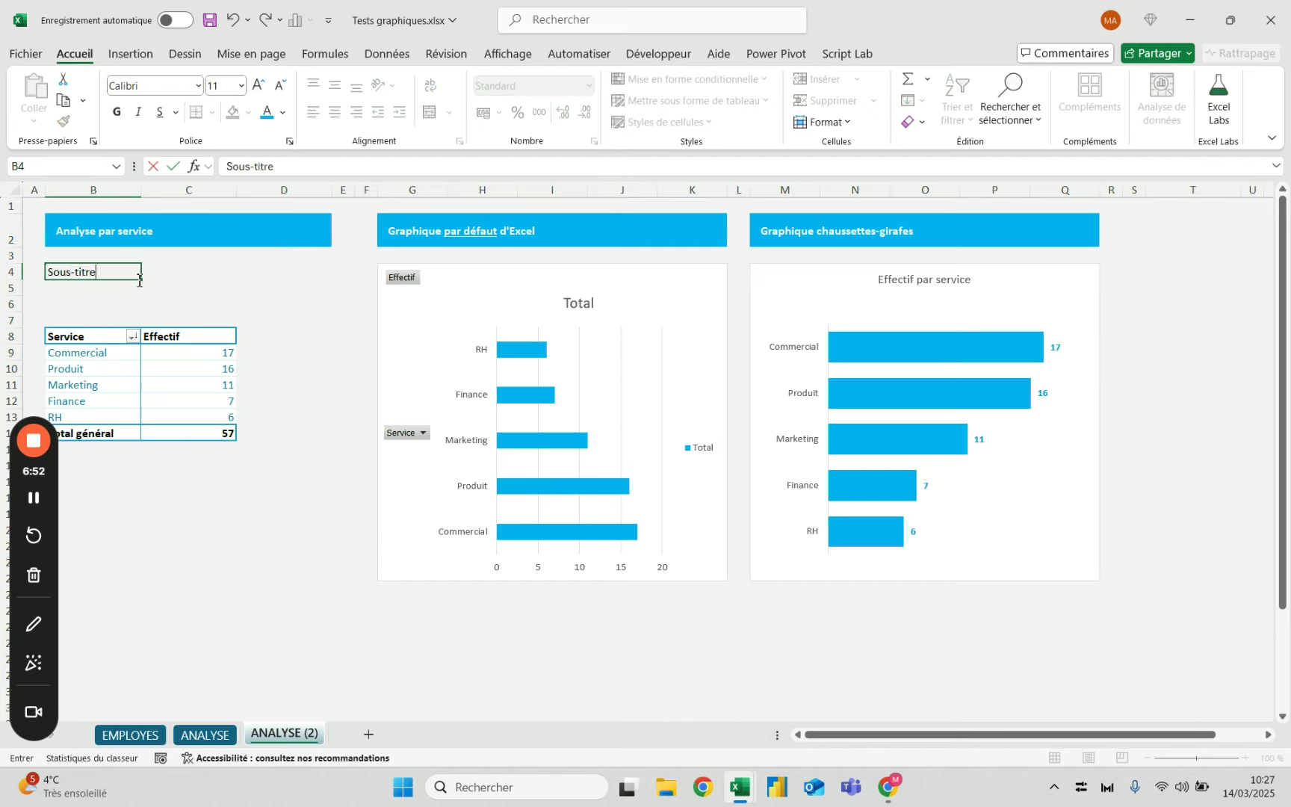
{"action": "type", "text": " 1"}
{"action": "key", "text": "Return"}
{"action": "type", "text": "Sous"}
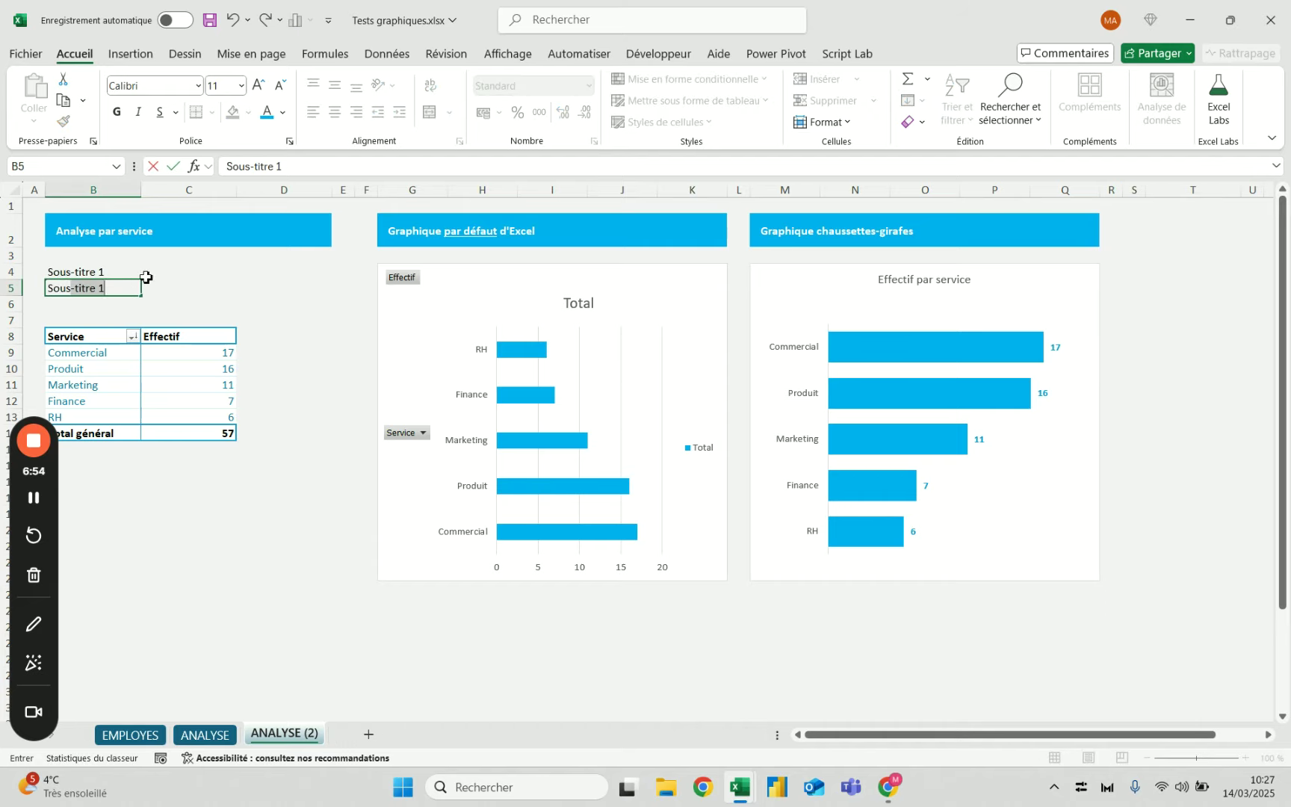
{"action": "type", "text": "-titre 2"}
{"action": "key", "text": "Return"}
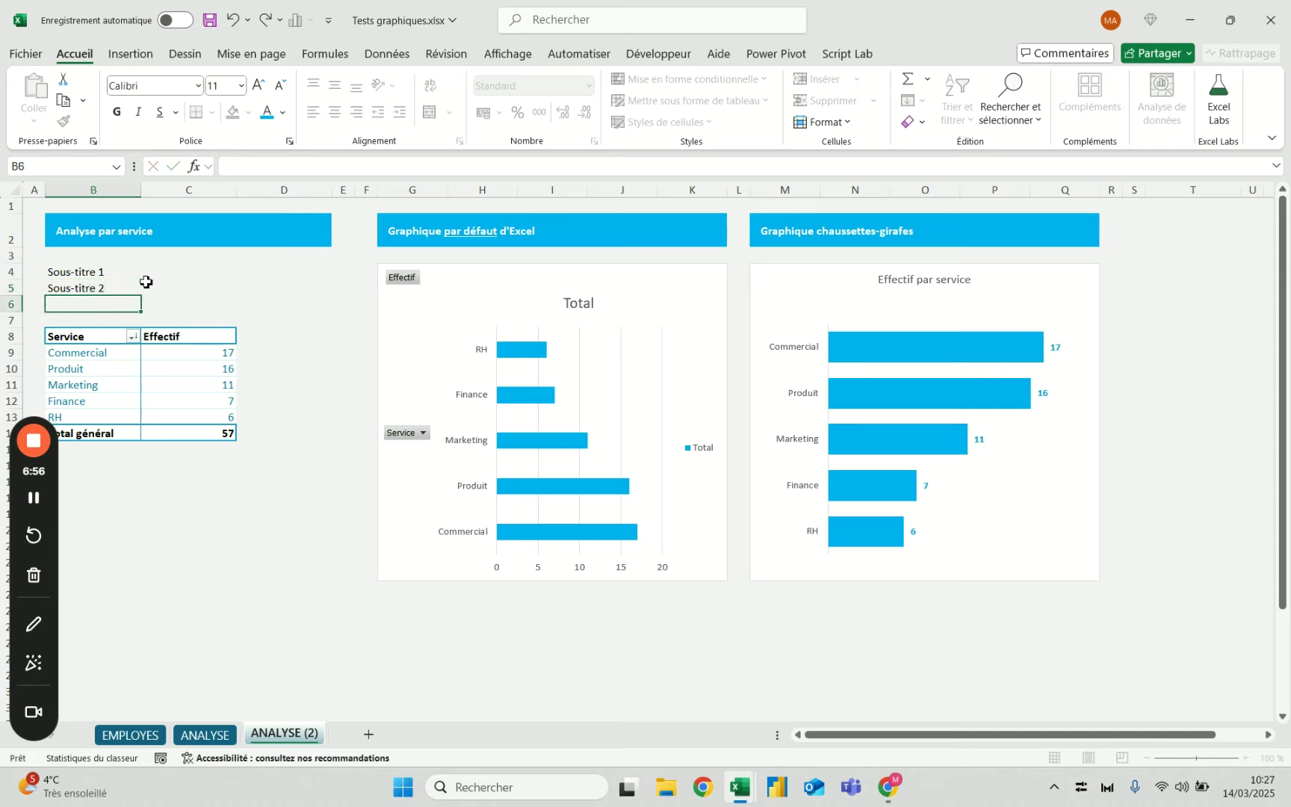
Move the two subtitle labels down one row to B5:B6.
{"action": "key", "text": "Up"}
{"action": "key", "text": "Up"}
{"action": "key", "text": "shift+Down"}
{"action": "left_click_drag", "start_coordinate": [146, 281], "coordinate": [145, 298]}
{"action": "key", "text": "Up"}
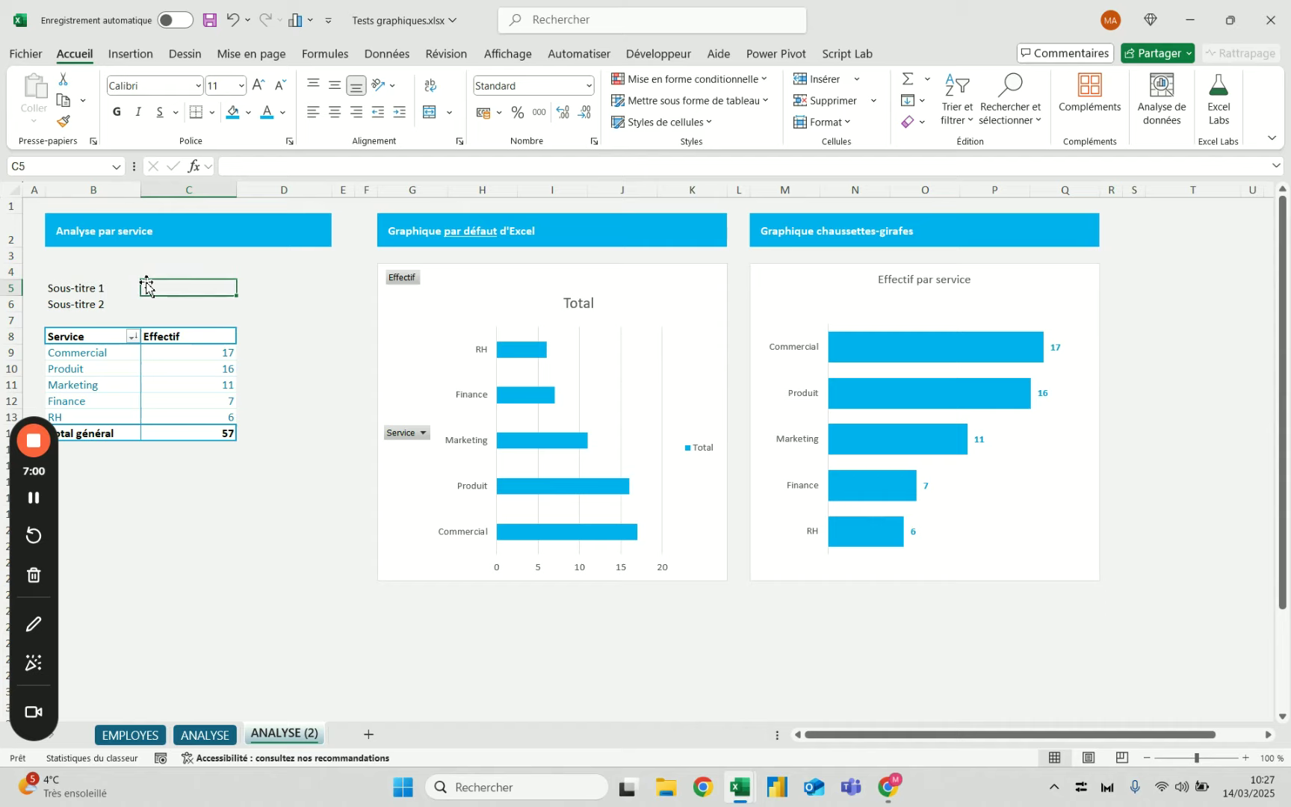
{"action": "key", "text": "Left"}
{"action": "key", "text": "Right"}
{"action": "key", "text": "Left"}
{"action": "key", "text": "Right"}
{"action": "key", "text": "Left"}
{"action": "key", "text": "Right"}
Enter a formula in C5 that joins the text "Total : " with the pivot table's grand total from C14.
{"action": "type", "text": "="}
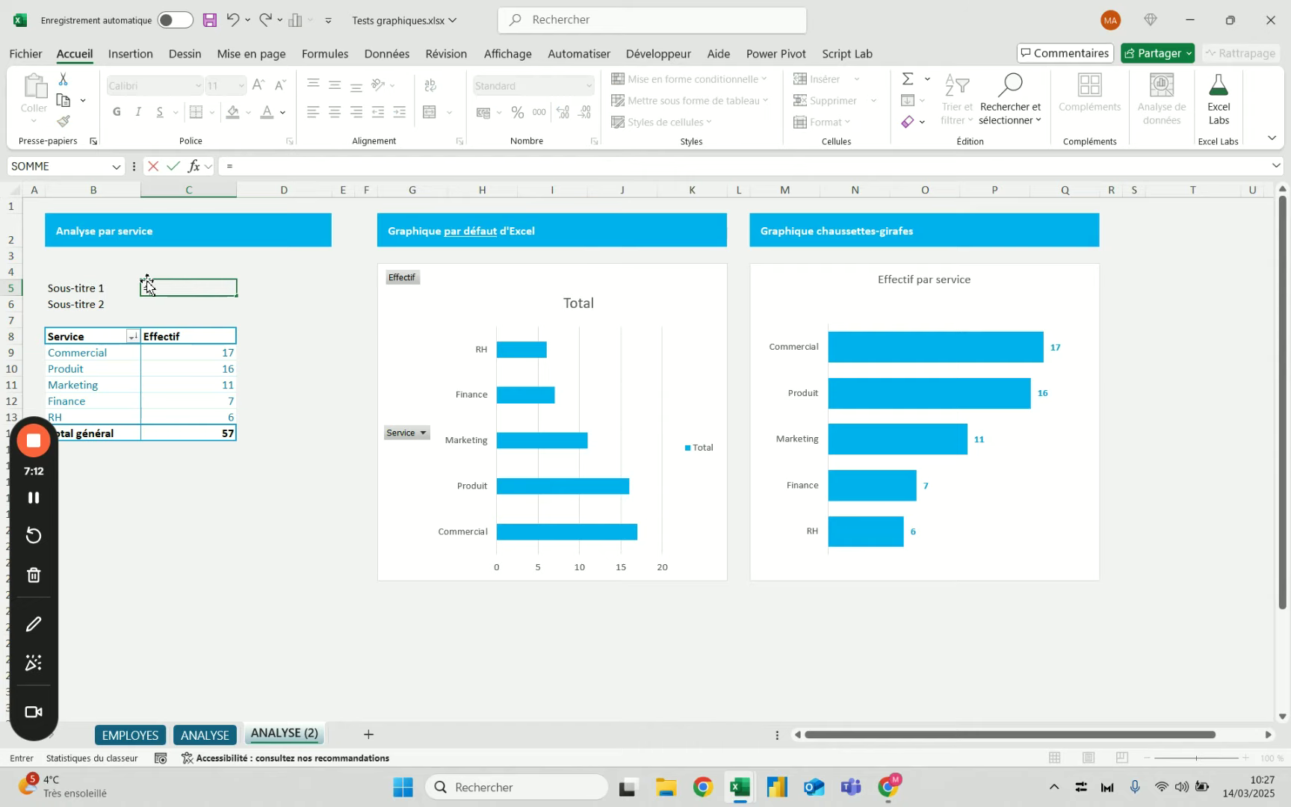
{"action": "type", "text": "\"Tota"}
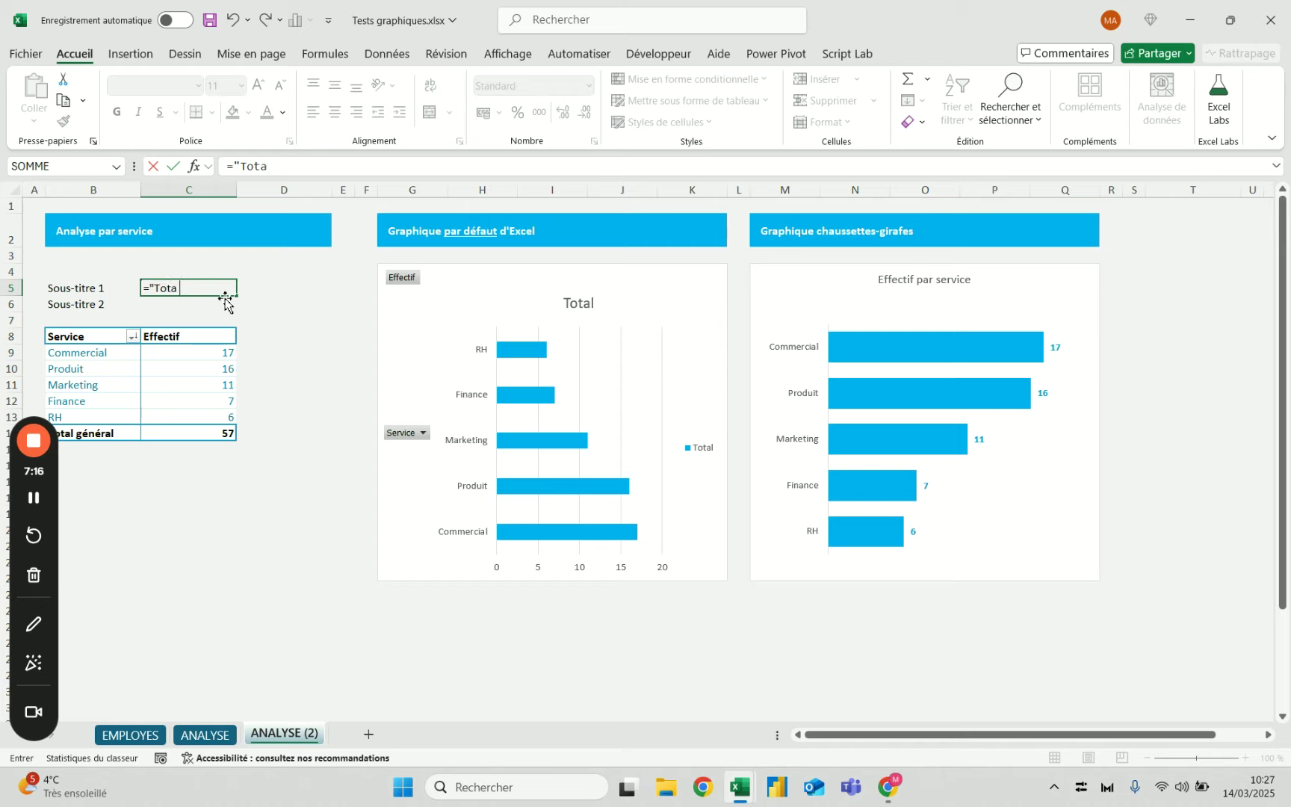
{"action": "type", "text": "l : \""}
{"action": "key", "text": "ctrl+Return"}
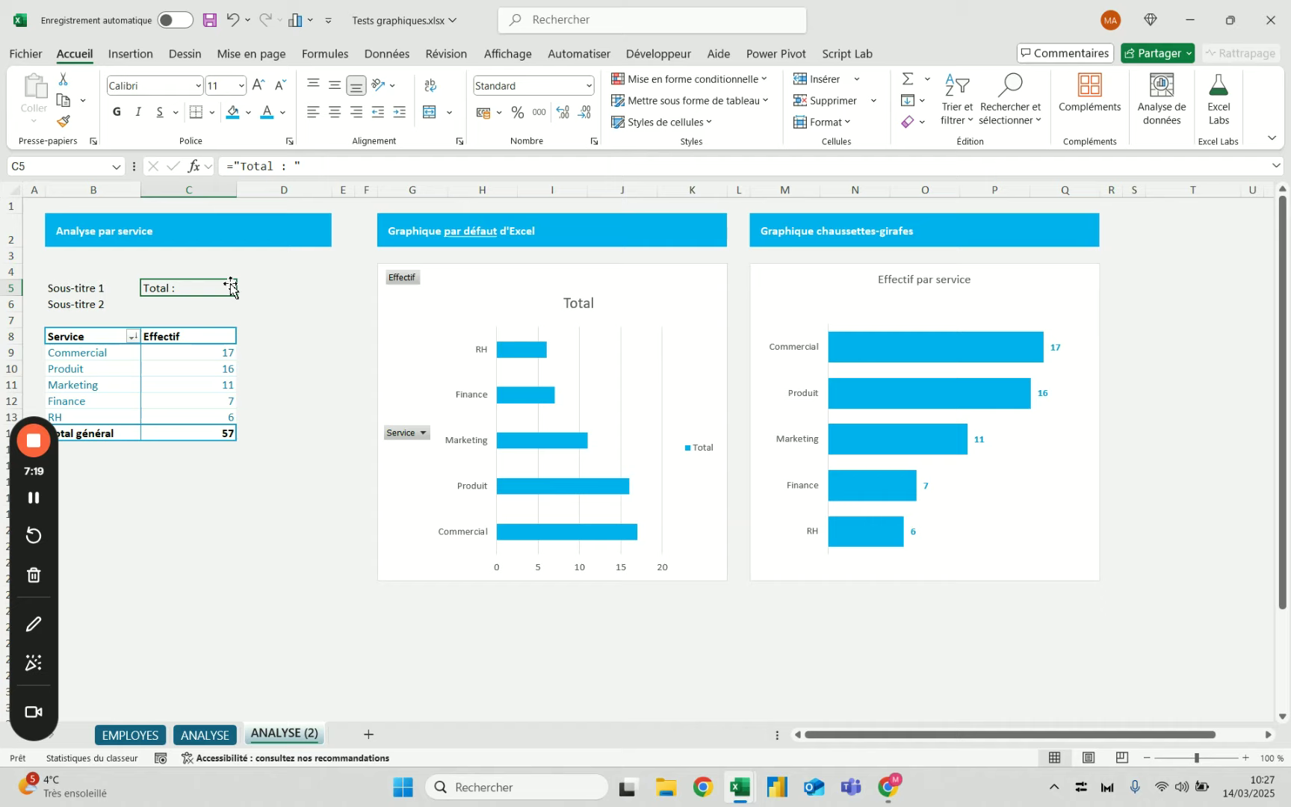
{"action": "left_click", "coordinate": [337, 170]}
{"action": "type", "text": "&"}
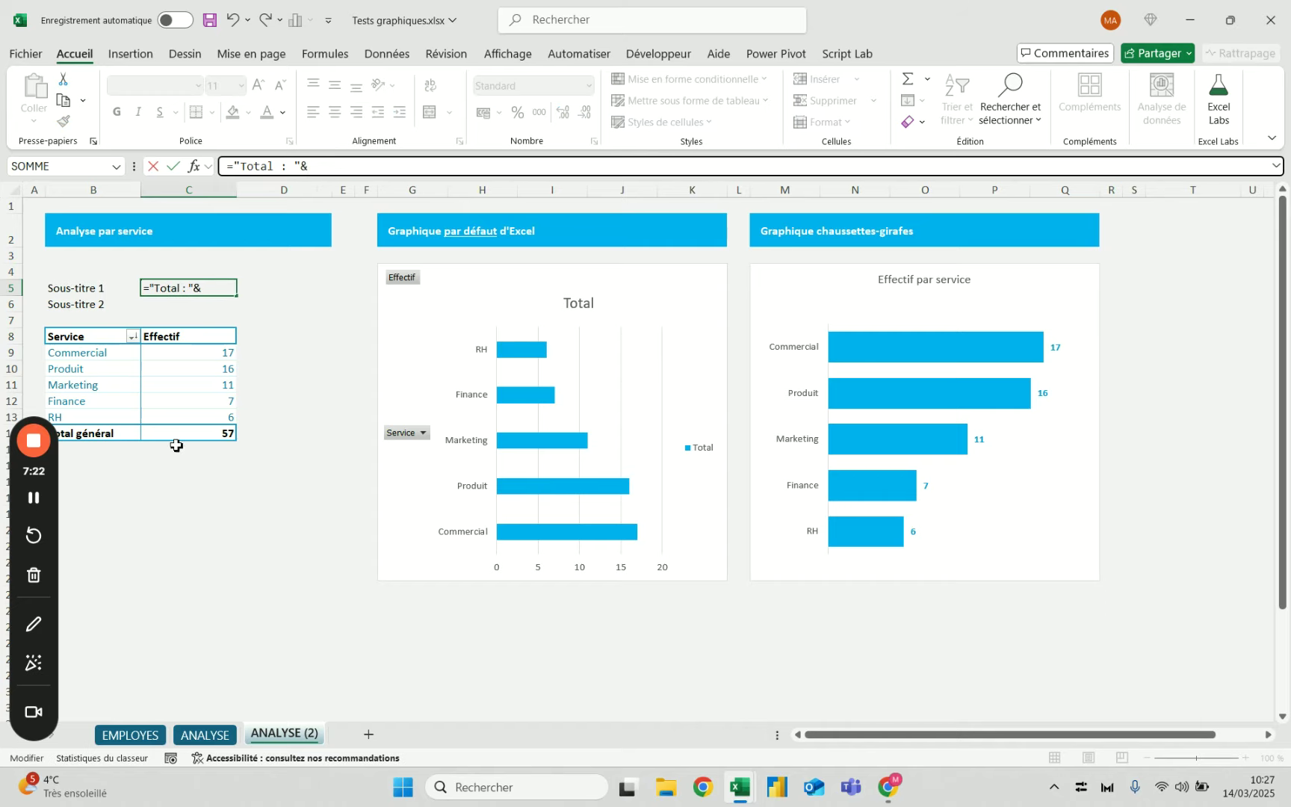
{"action": "left_click", "coordinate": [227, 434]}
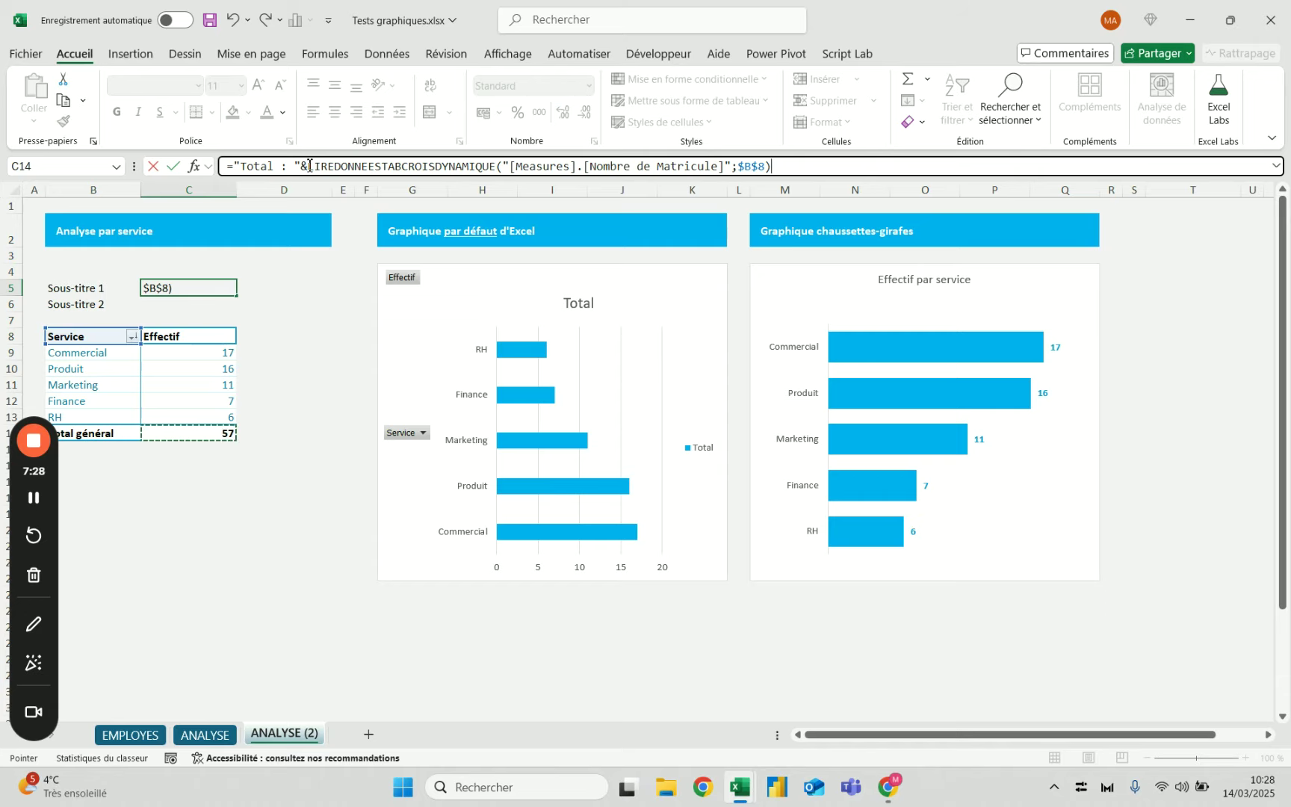
{"action": "left_click", "coordinate": [833, 168]}
{"action": "key", "text": "Return"}
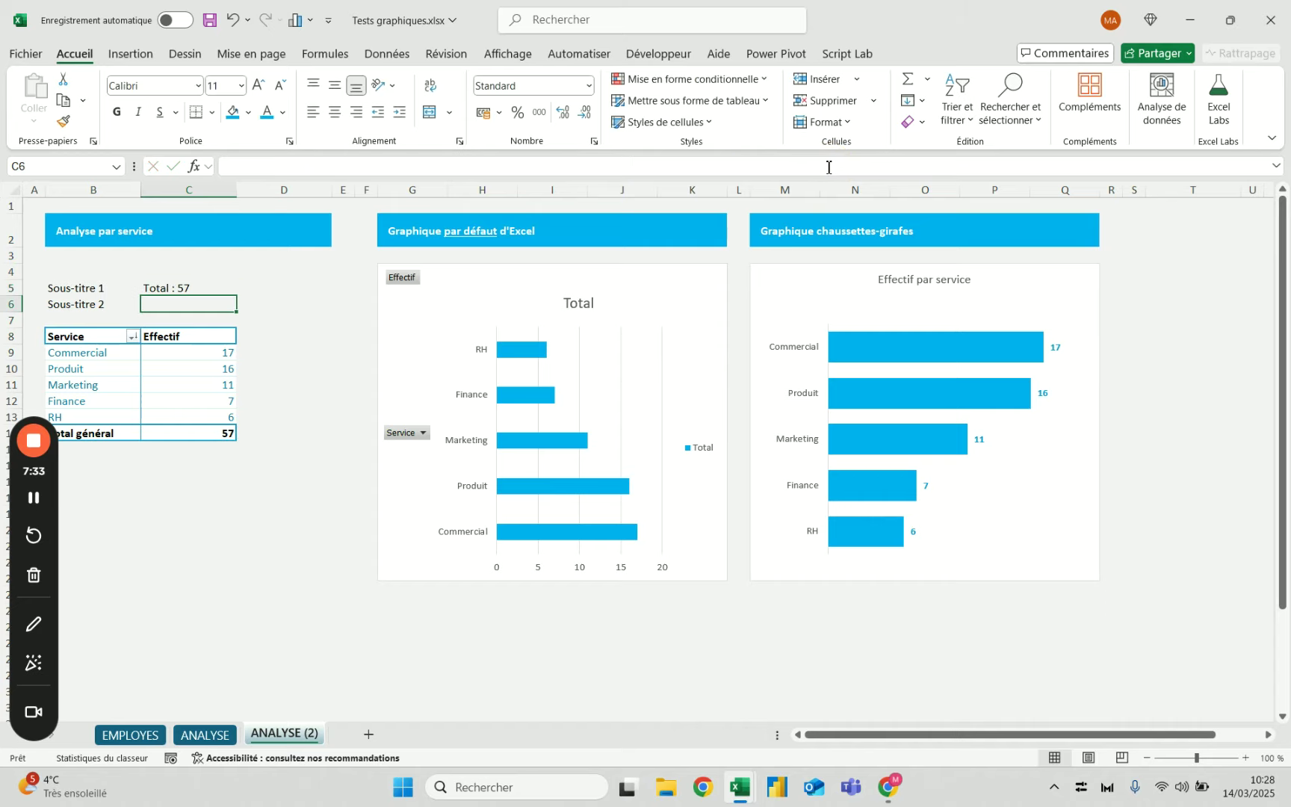
{"action": "left_click", "coordinate": [178, 290]}
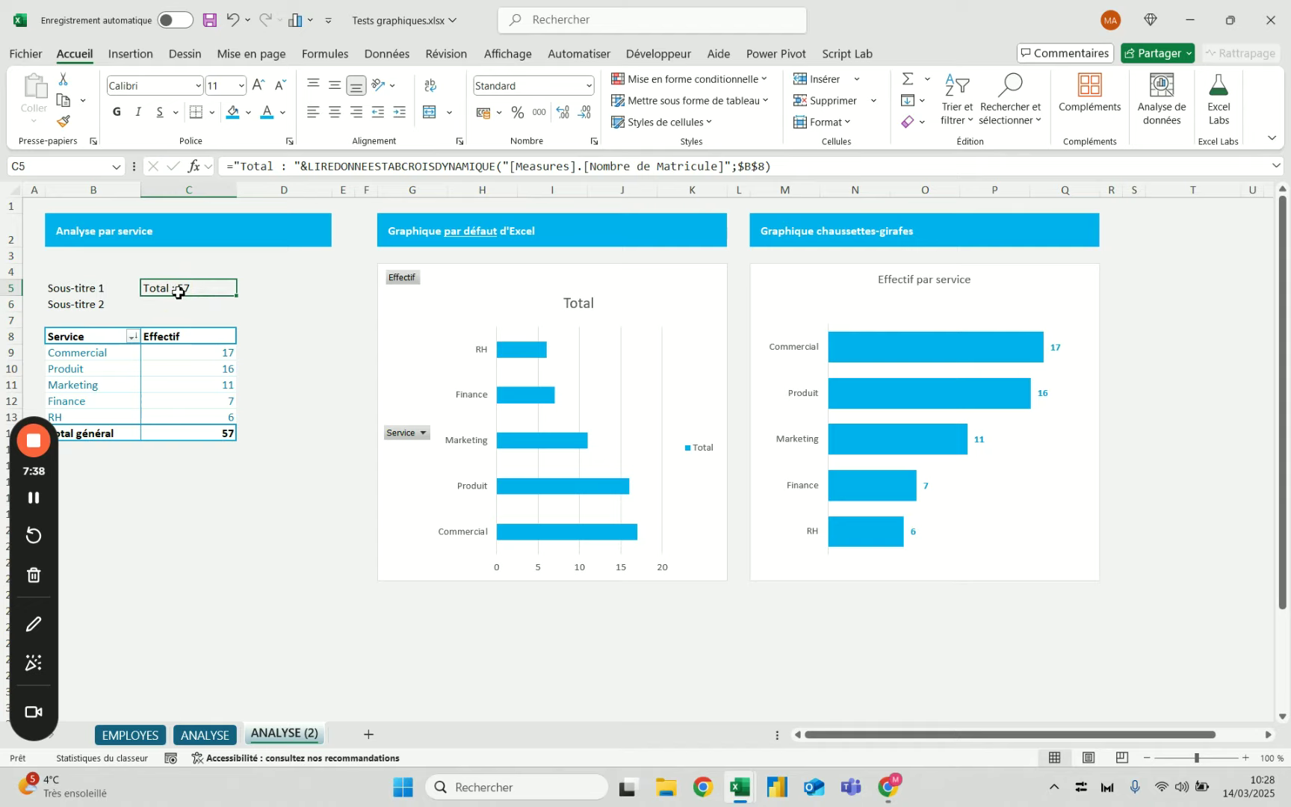
{"action": "left_click", "coordinate": [309, 165]}
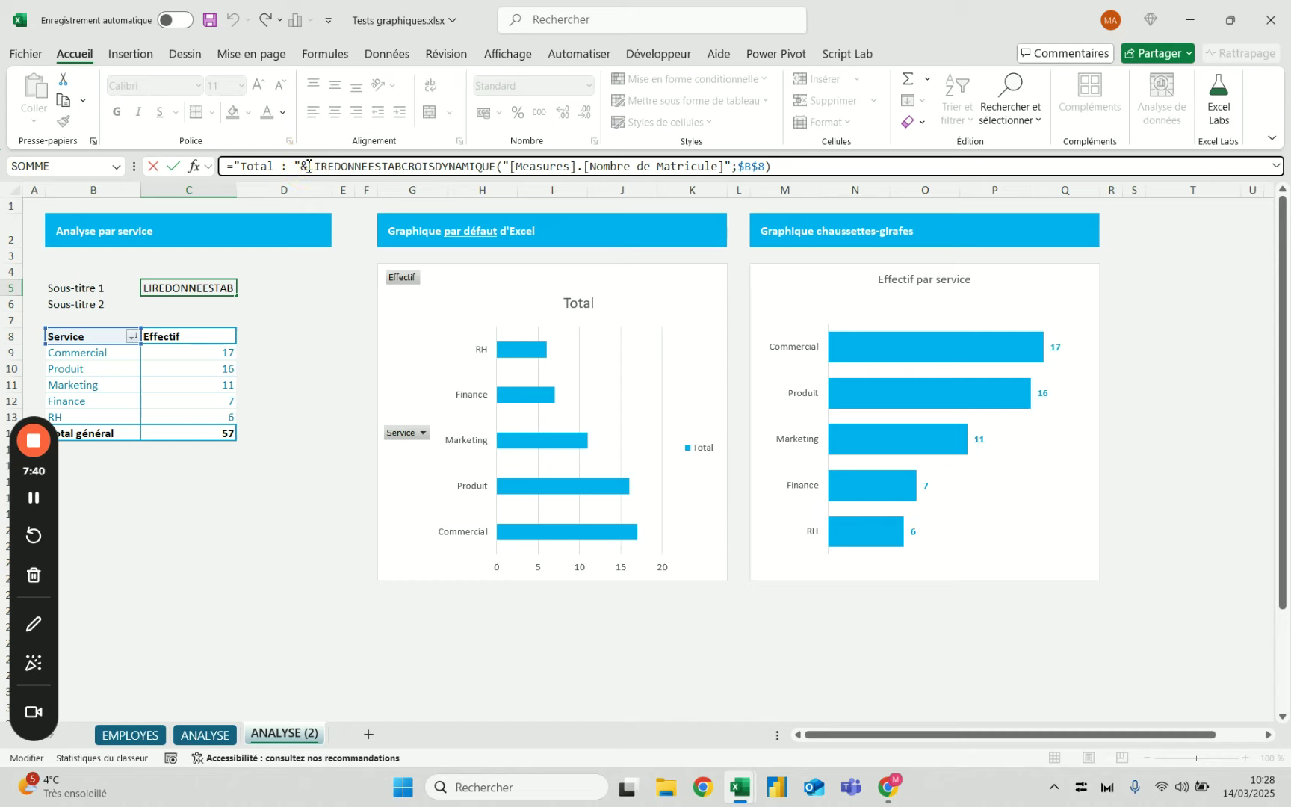
{"action": "type", "text": "texte"}
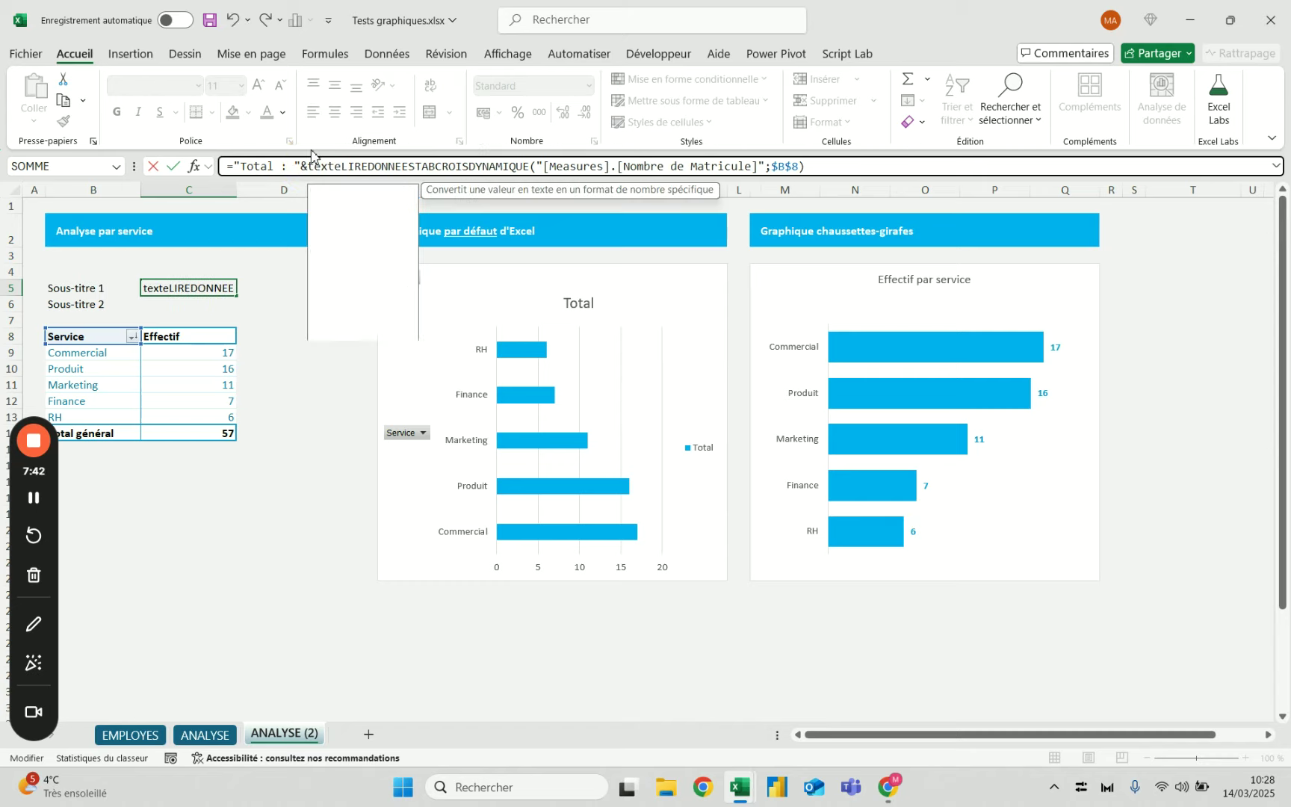
{"action": "key", "text": "Escape"}
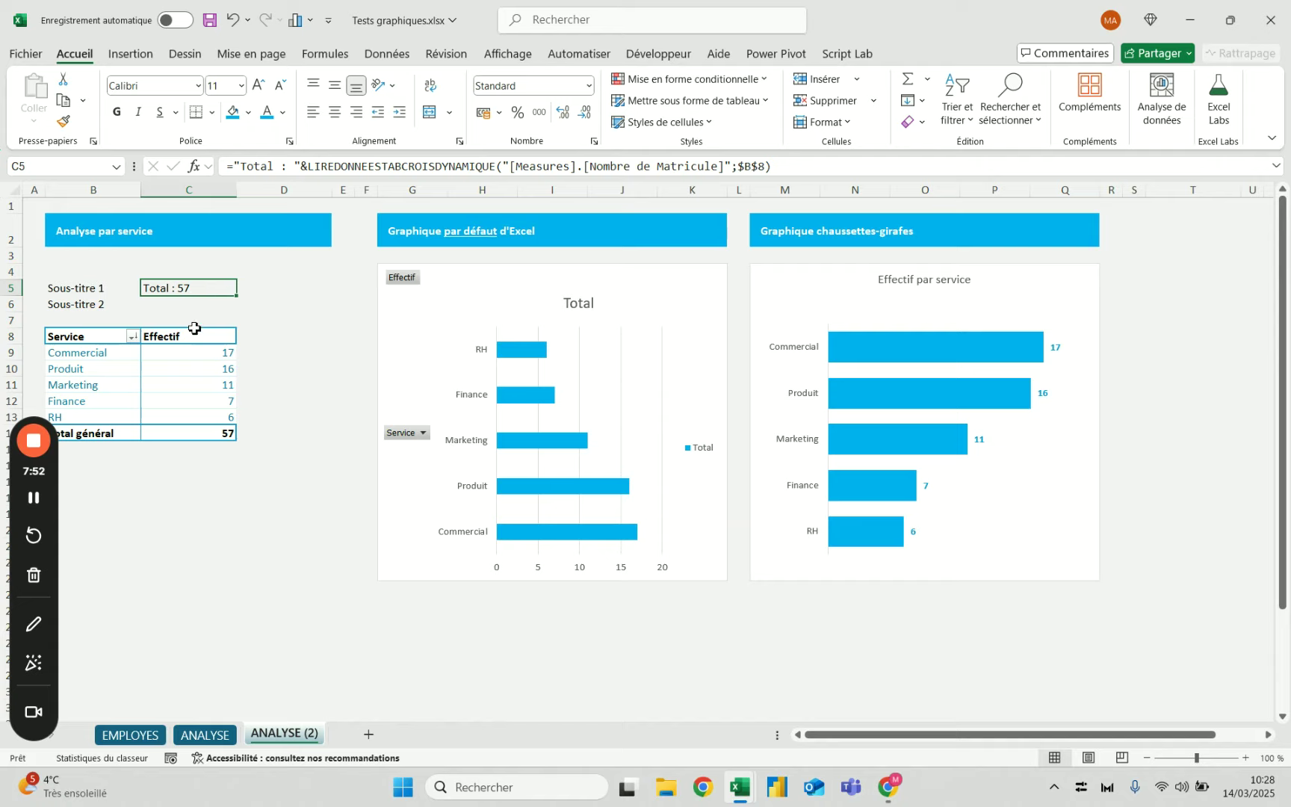
Enter a formula in C6 that returns the text "Service" for the second subtitle.
{"action": "left_click", "coordinate": [176, 303]}
{"action": "double_click", "coordinate": [176, 303]}
{"action": "type", "text": "="}
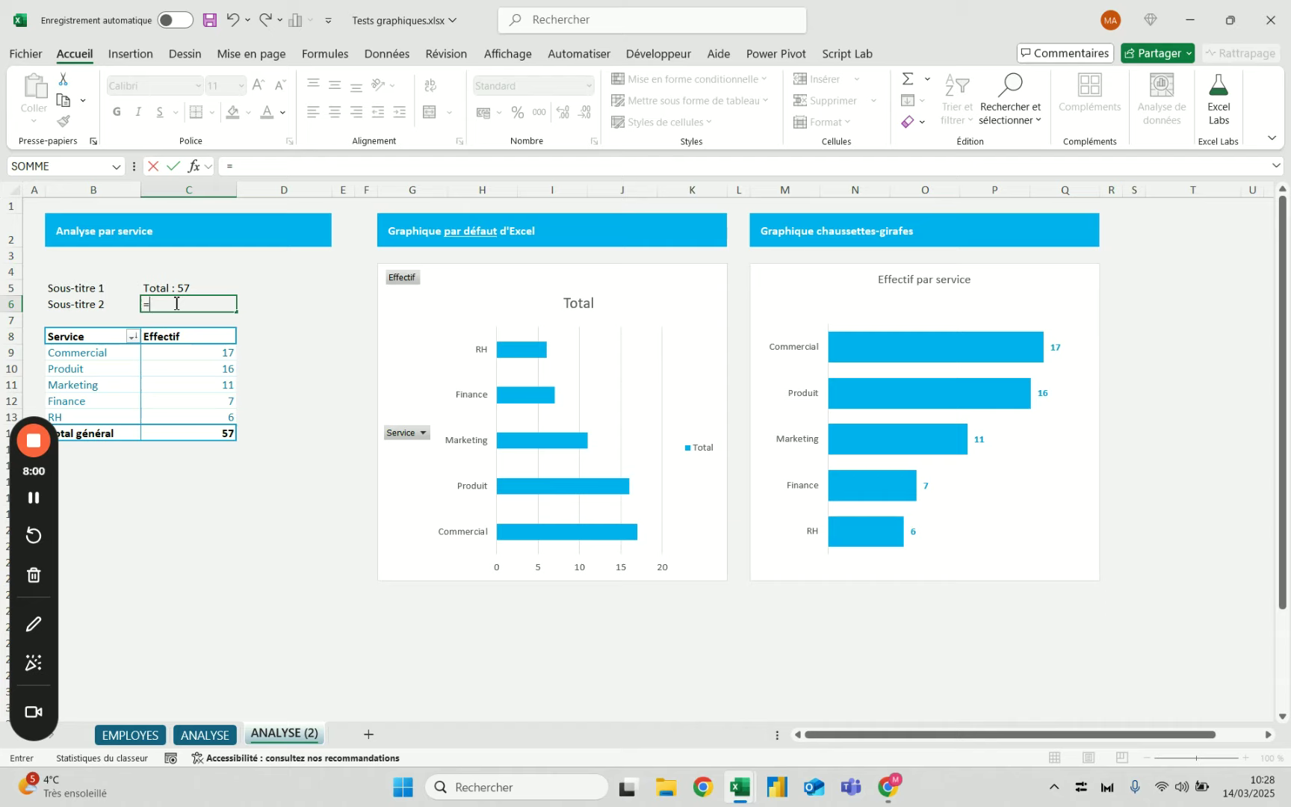
{"action": "type", "text": "\"Service"}
{"action": "key", "text": "Return"}
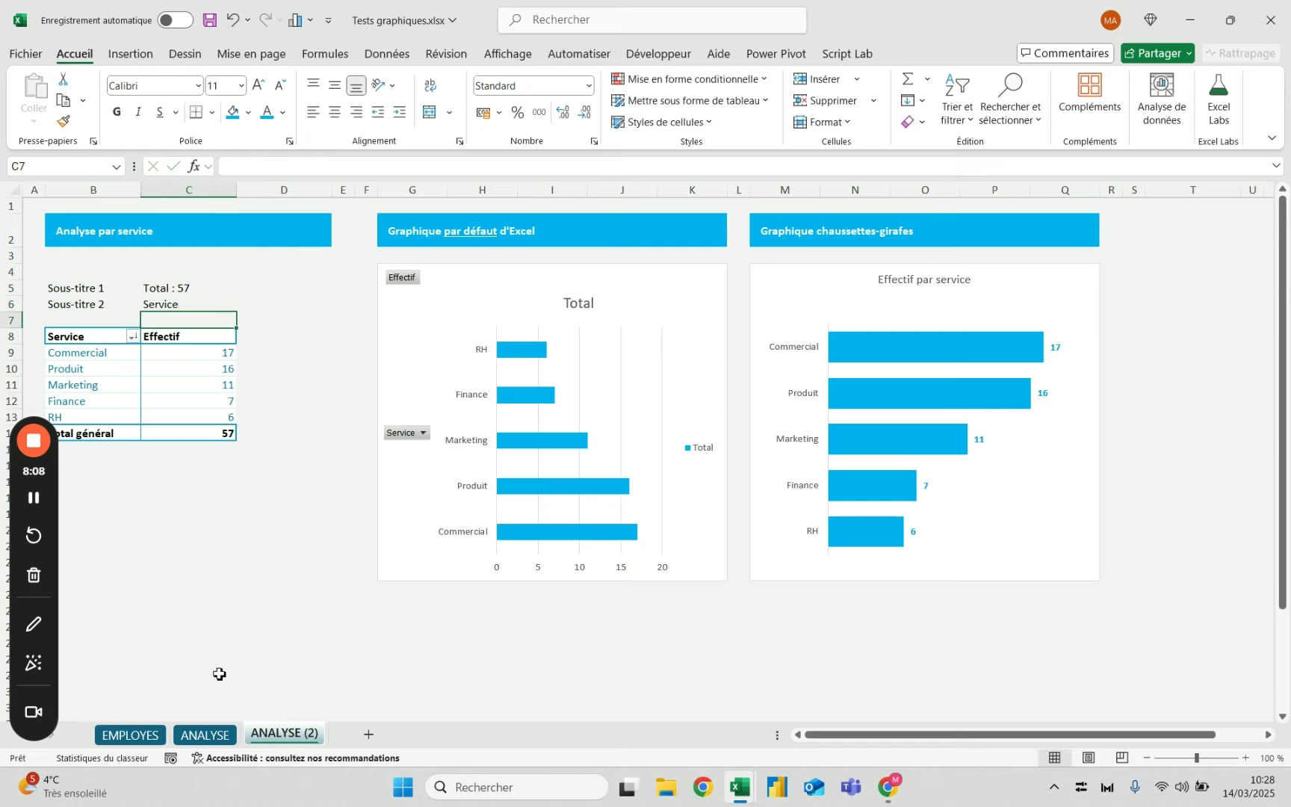
Open the ANALYSE sheet to examine the subtitles of the finished chart.
{"action": "left_click", "coordinate": [206, 734]}
{"action": "left_click", "coordinate": [280, 734]}
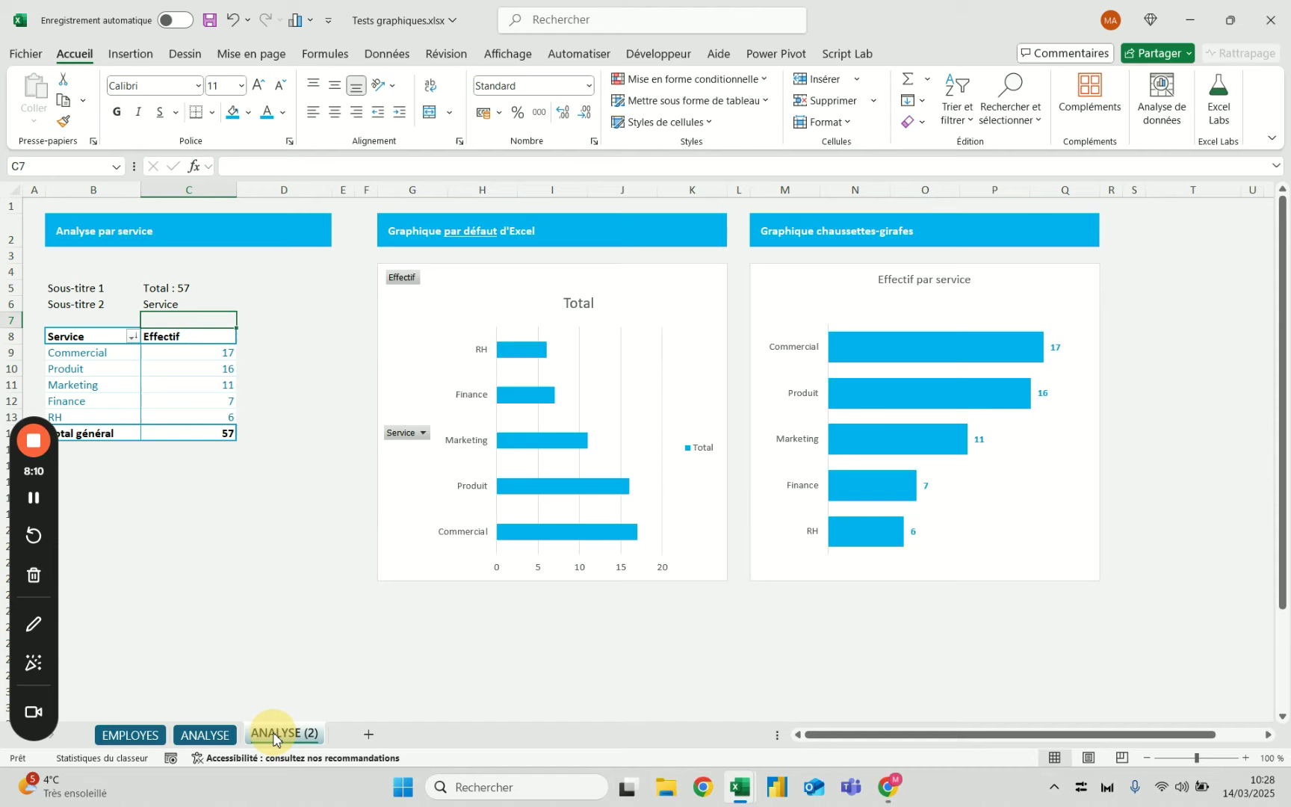
{"action": "left_click", "coordinate": [205, 735]}
{"action": "left_click", "coordinate": [1190, 416]}
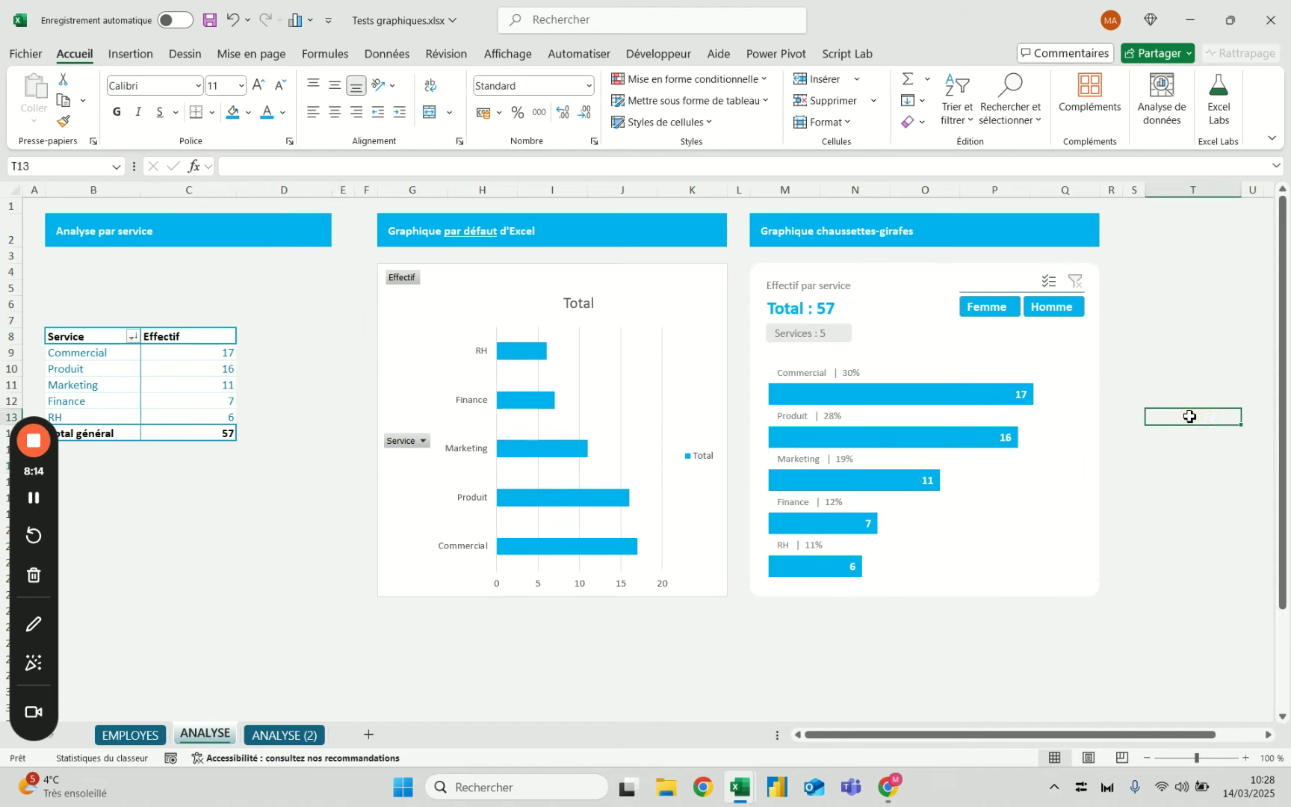
Capture the finished chart on the ANALYSE sheet as a picture and paste it at B18 of the ANALYSE (2) sheet.
{"action": "key", "text": "super+shift+s"}
{"action": "left_click_drag", "start_coordinate": [742, 256], "coordinate": [1106, 620]}
{"action": "left_click", "coordinate": [284, 734]}
{"action": "left_click", "coordinate": [123, 499]}
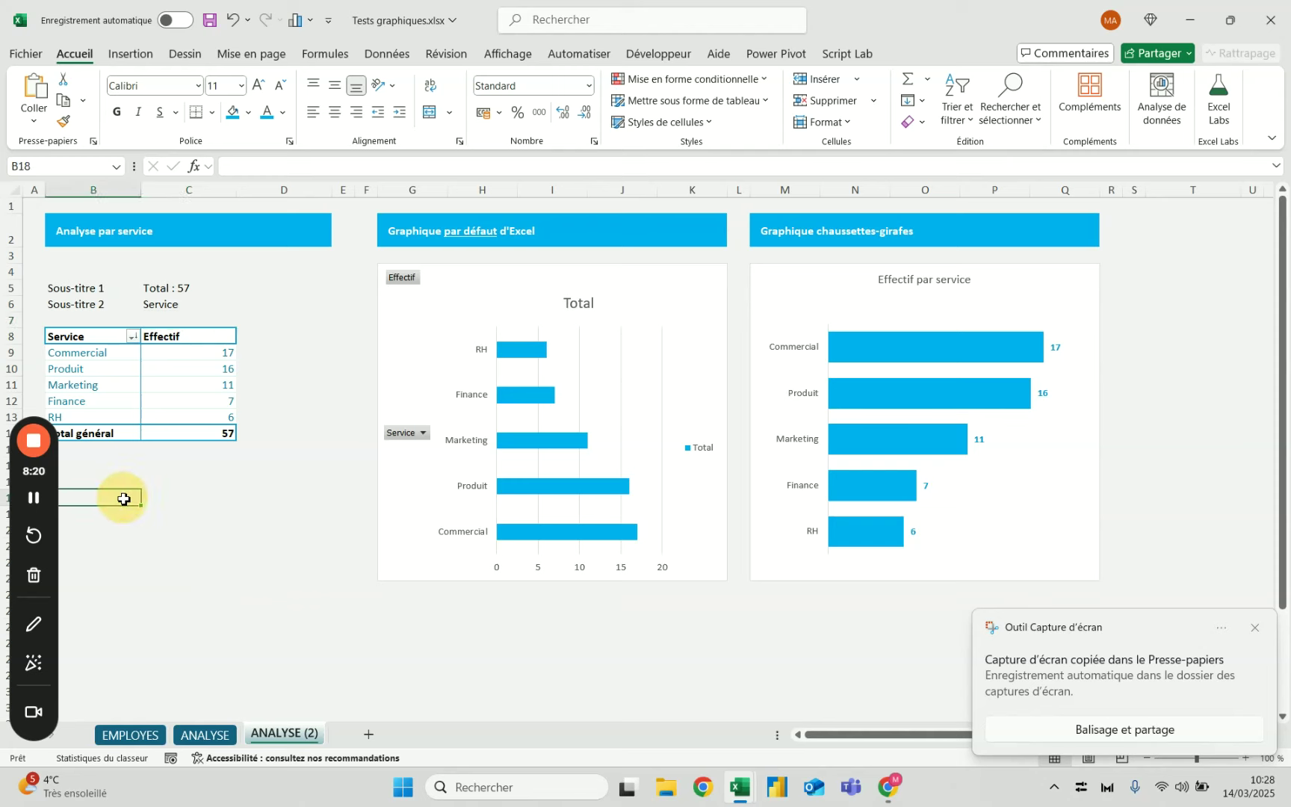
{"action": "key", "text": "ctrl+v"}
Set the pasted picture's height to 8 cm and move it just below the pivot table.
{"action": "left_click", "coordinate": [971, 54]}
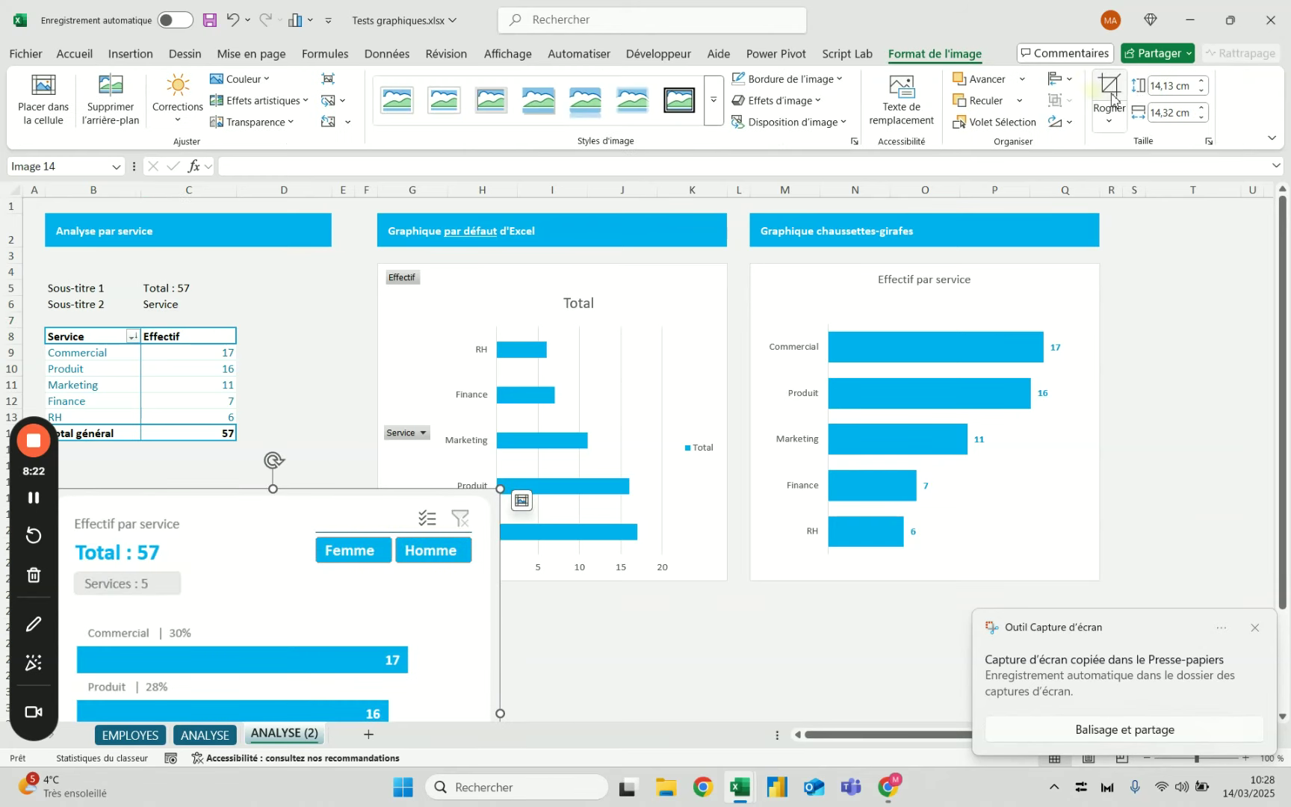
{"action": "left_click", "coordinate": [1169, 86]}
{"action": "type", "text": "8"}
{"action": "key", "text": "Return"}
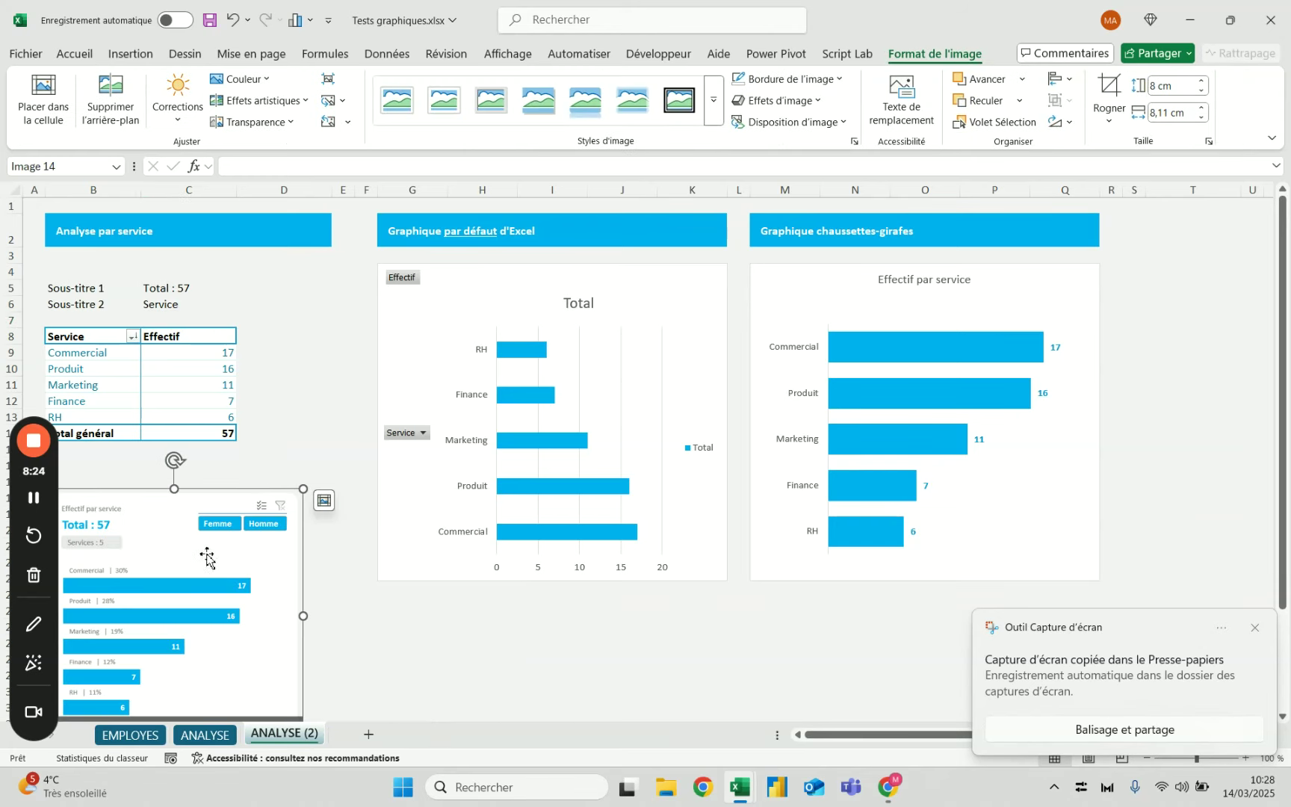
{"action": "left_click_drag", "start_coordinate": [207, 557], "coordinate": [241, 541]}
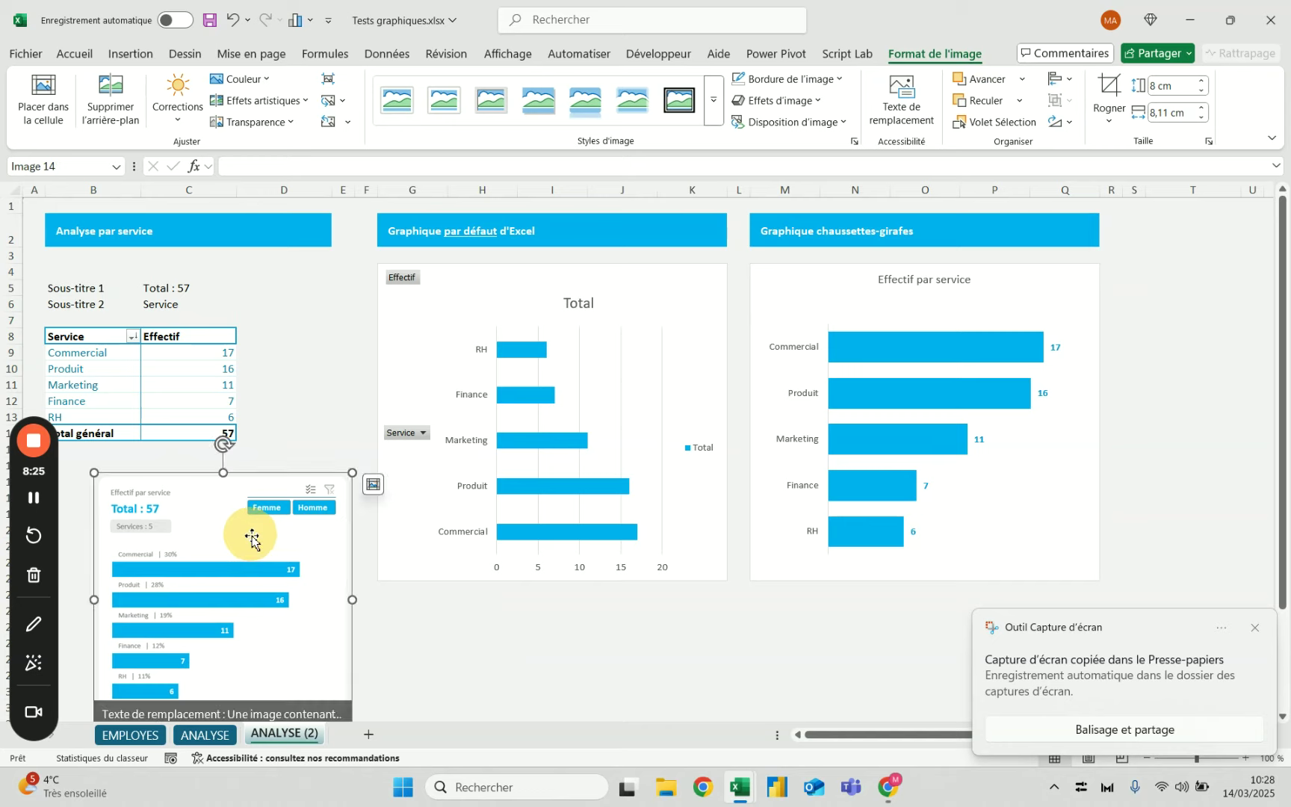
Reduce the picture's height to 7,5 cm and shift it slightly lower beneath the pivot table.
{"action": "left_click", "coordinate": [1201, 90]}
{"action": "left_click", "coordinate": [1201, 91]}
{"action": "left_click", "coordinate": [1201, 90]}
{"action": "left_click", "coordinate": [1201, 91]}
{"action": "left_click", "coordinate": [1201, 91]}
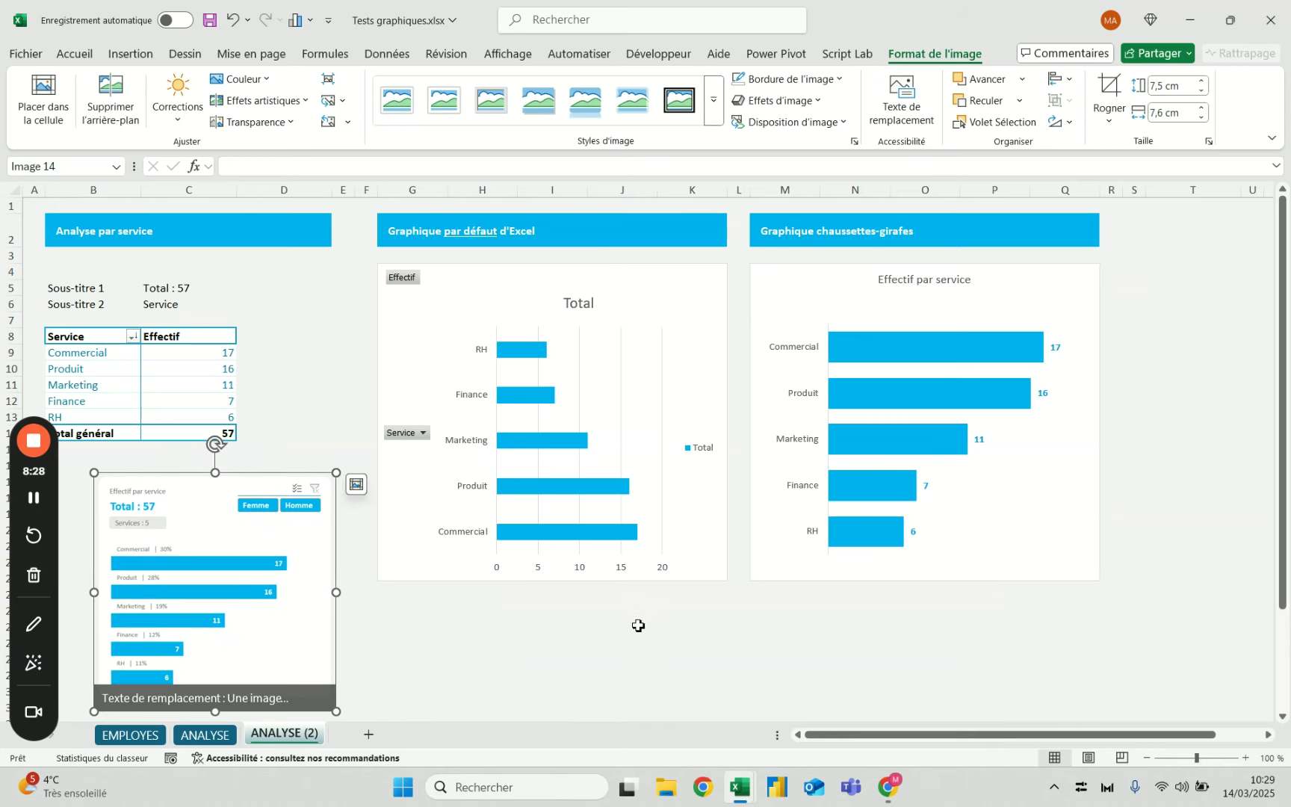
{"action": "left_click", "coordinate": [610, 625]}
{"action": "left_click_drag", "start_coordinate": [144, 557], "coordinate": [146, 567]}
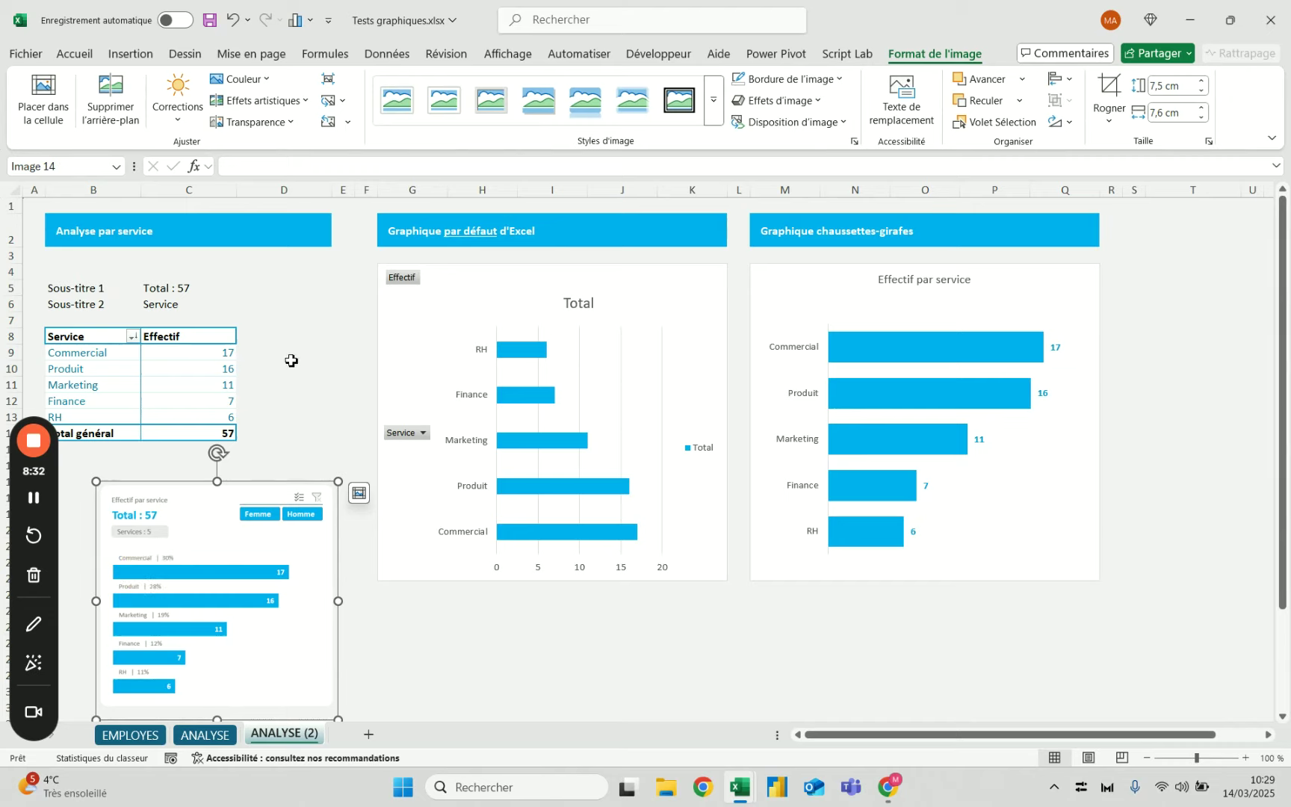
{"action": "left_click", "coordinate": [183, 304]}
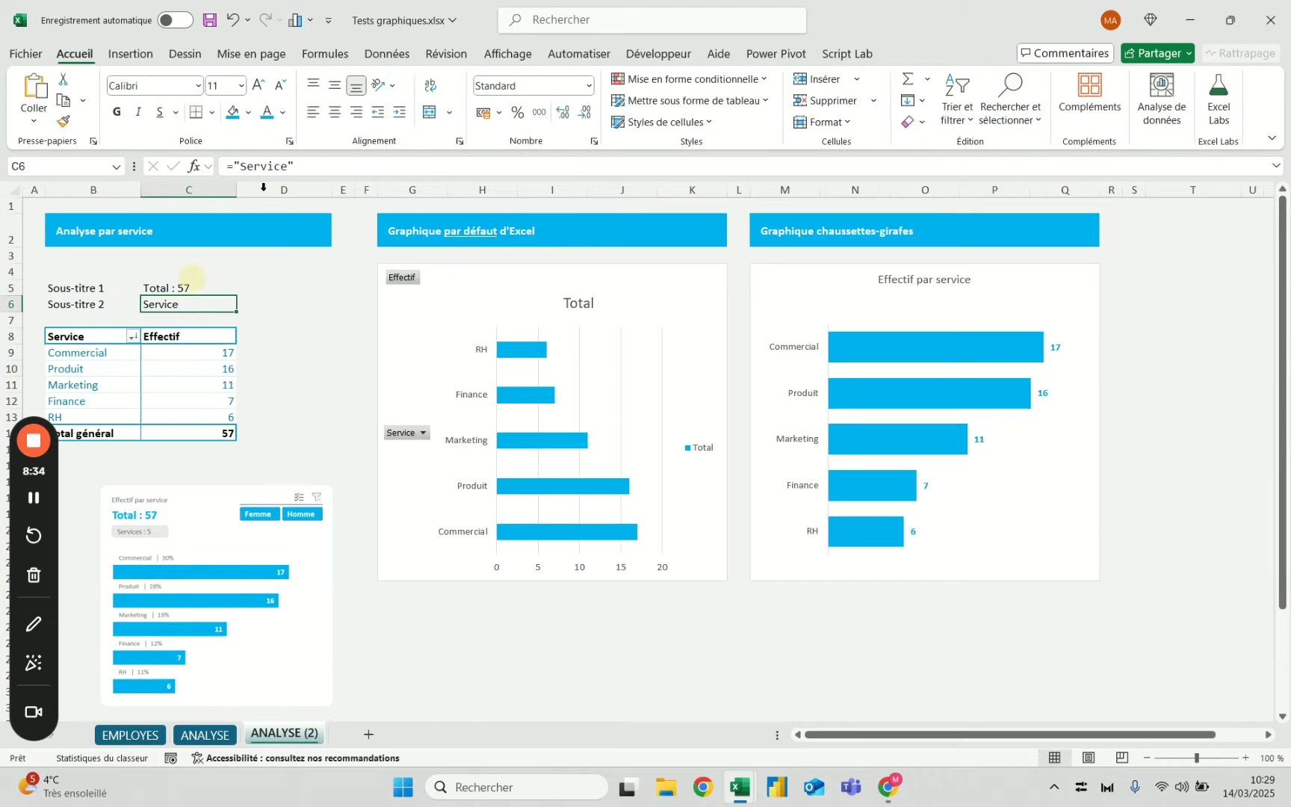
{"action": "left_click", "coordinate": [292, 165]}
{"action": "type", "text": "s : \""}
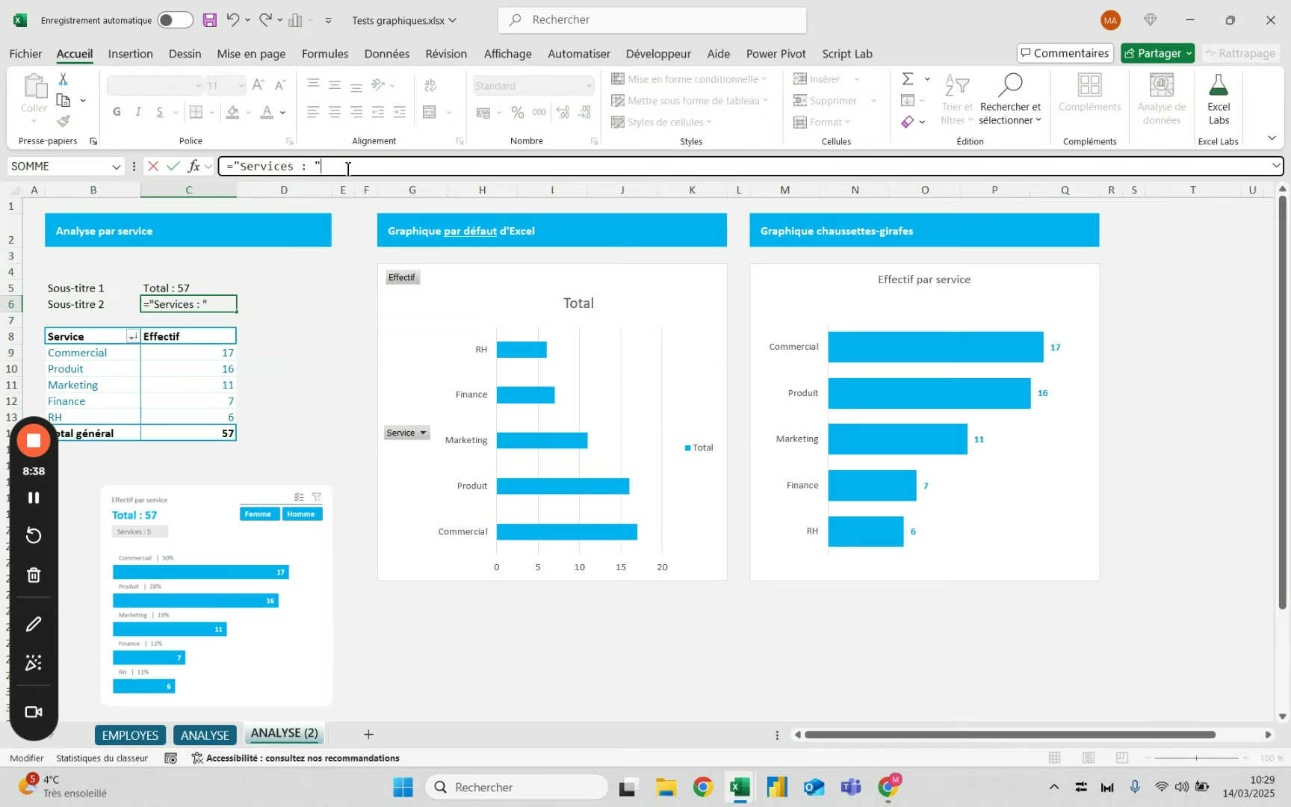
{"action": "type", "text": "&"}
{"action": "left_click_drag", "start_coordinate": [177, 353], "coordinate": [179, 424]}
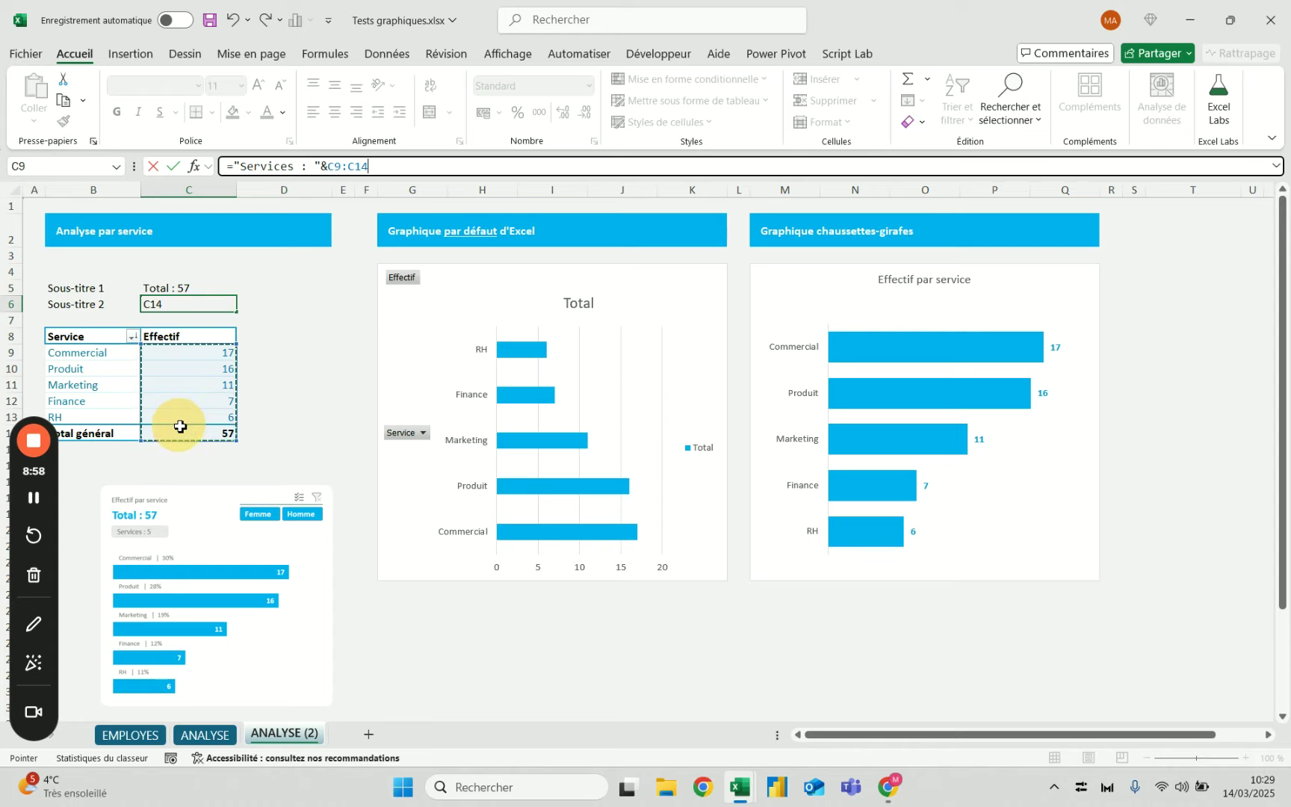
{"action": "key", "text": "Escape"}
Copy the headcount pivot table in B8:C14 and paste the duplicate at B16.
{"action": "scroll", "coordinate": [80, 385], "scroll_direction": "down", "scroll_amount": 1}
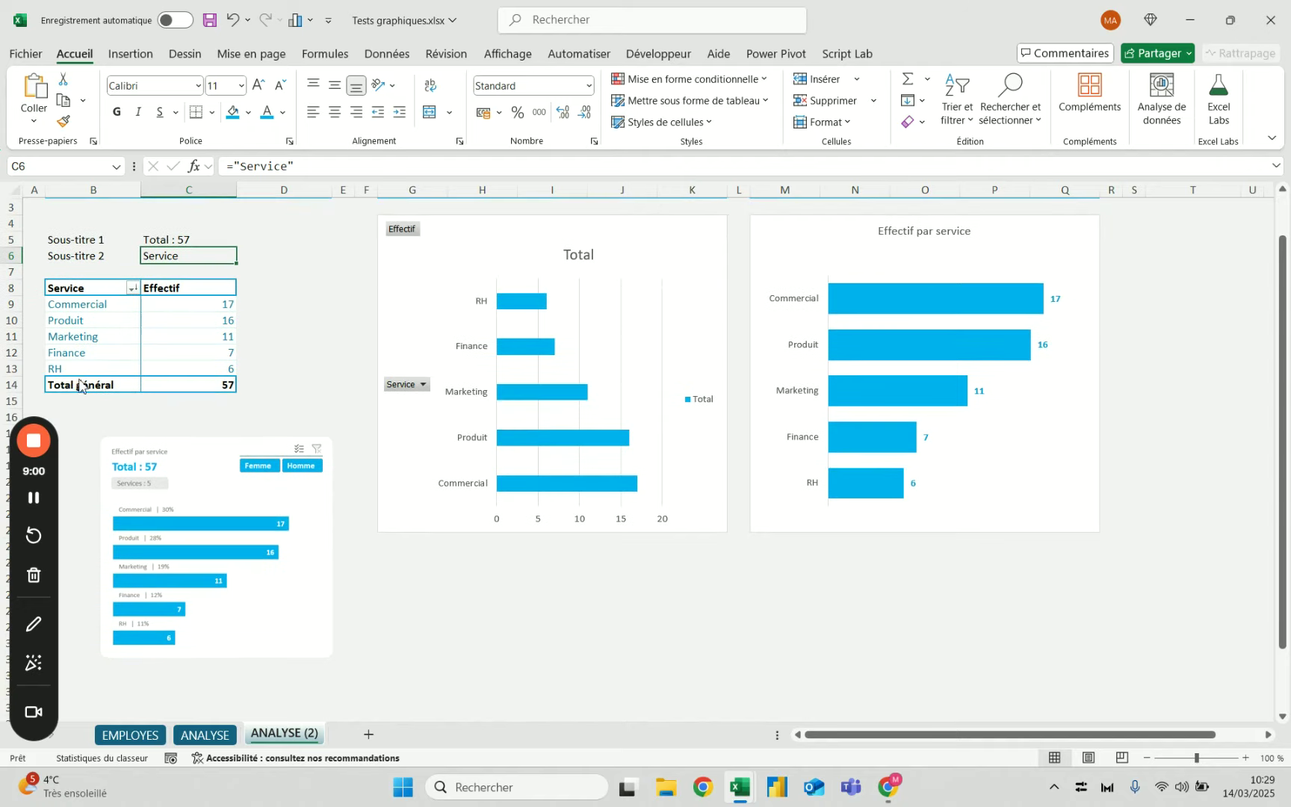
{"action": "left_click_drag", "start_coordinate": [83, 287], "coordinate": [207, 383]}
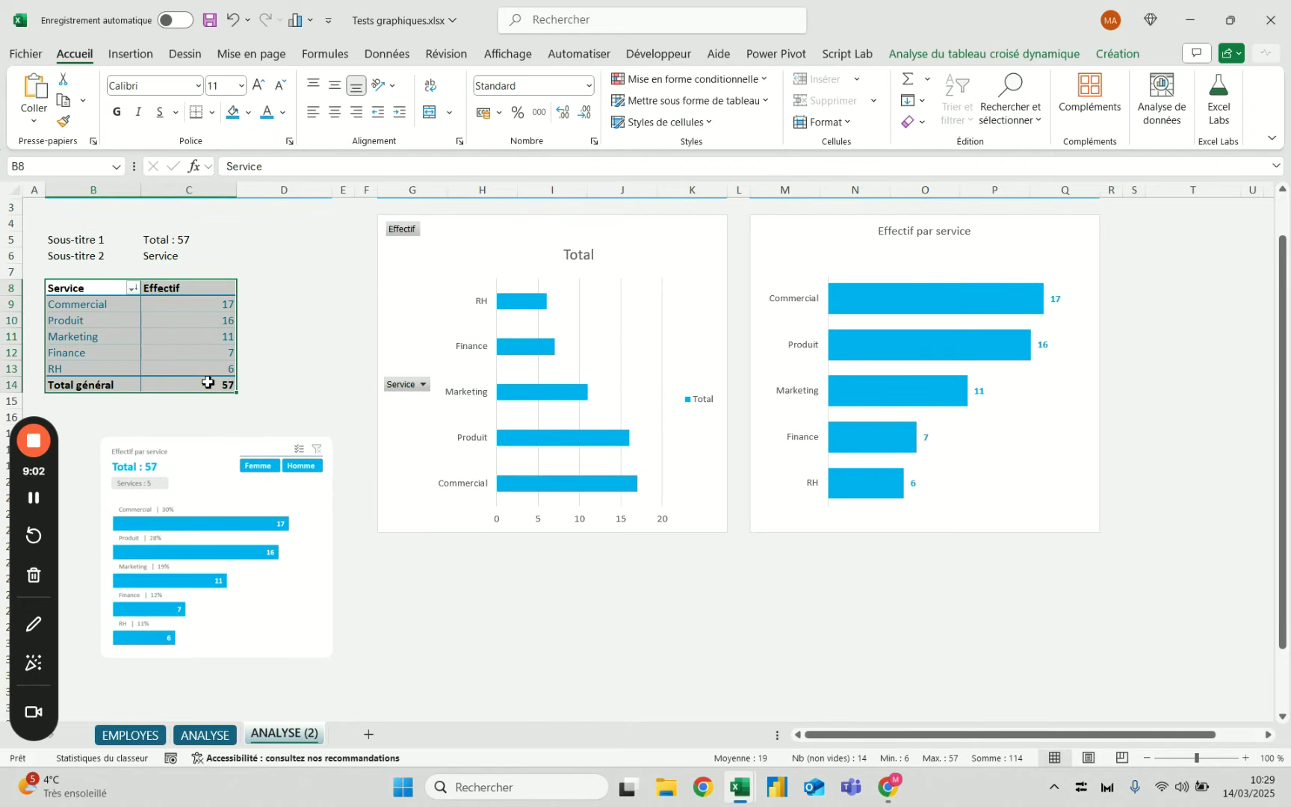
{"action": "key", "text": "ctrl+c"}
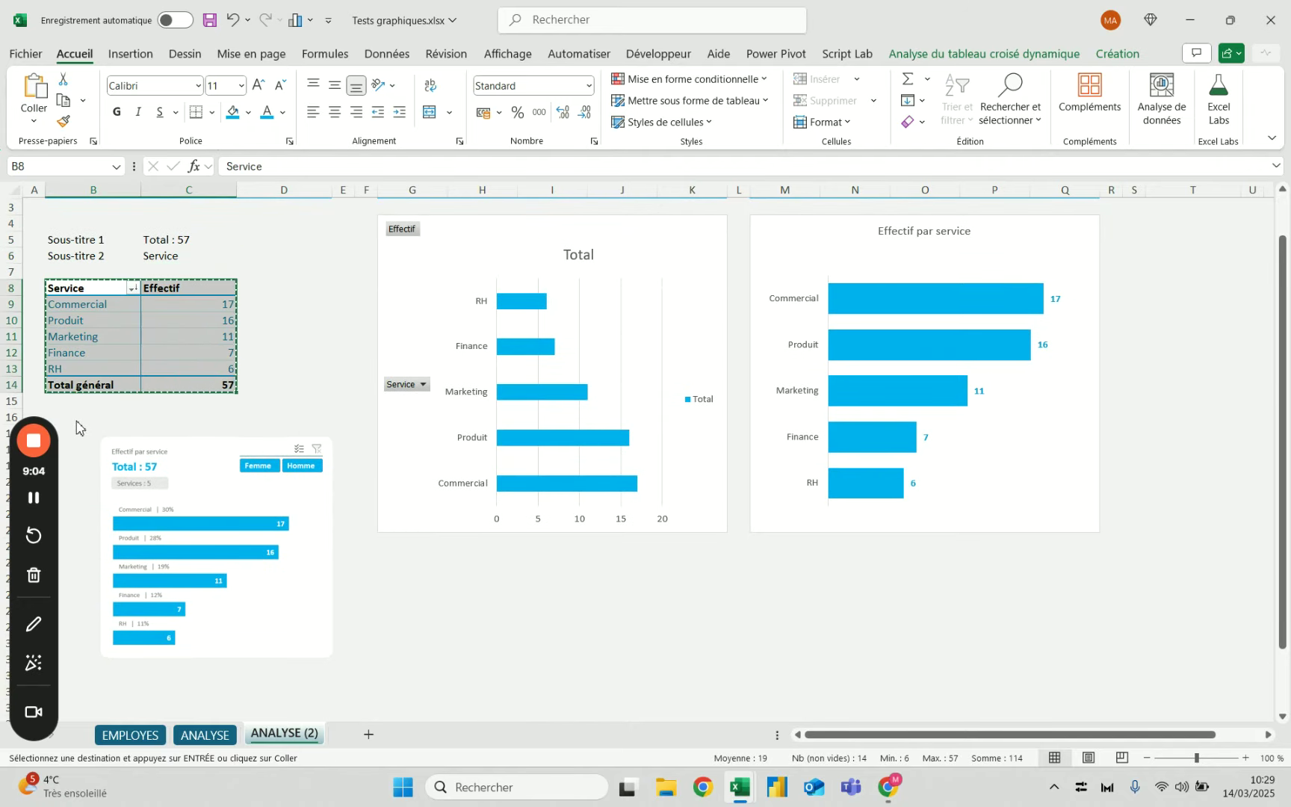
{"action": "left_click", "coordinate": [98, 413]}
{"action": "key", "text": "ctrl+v"}
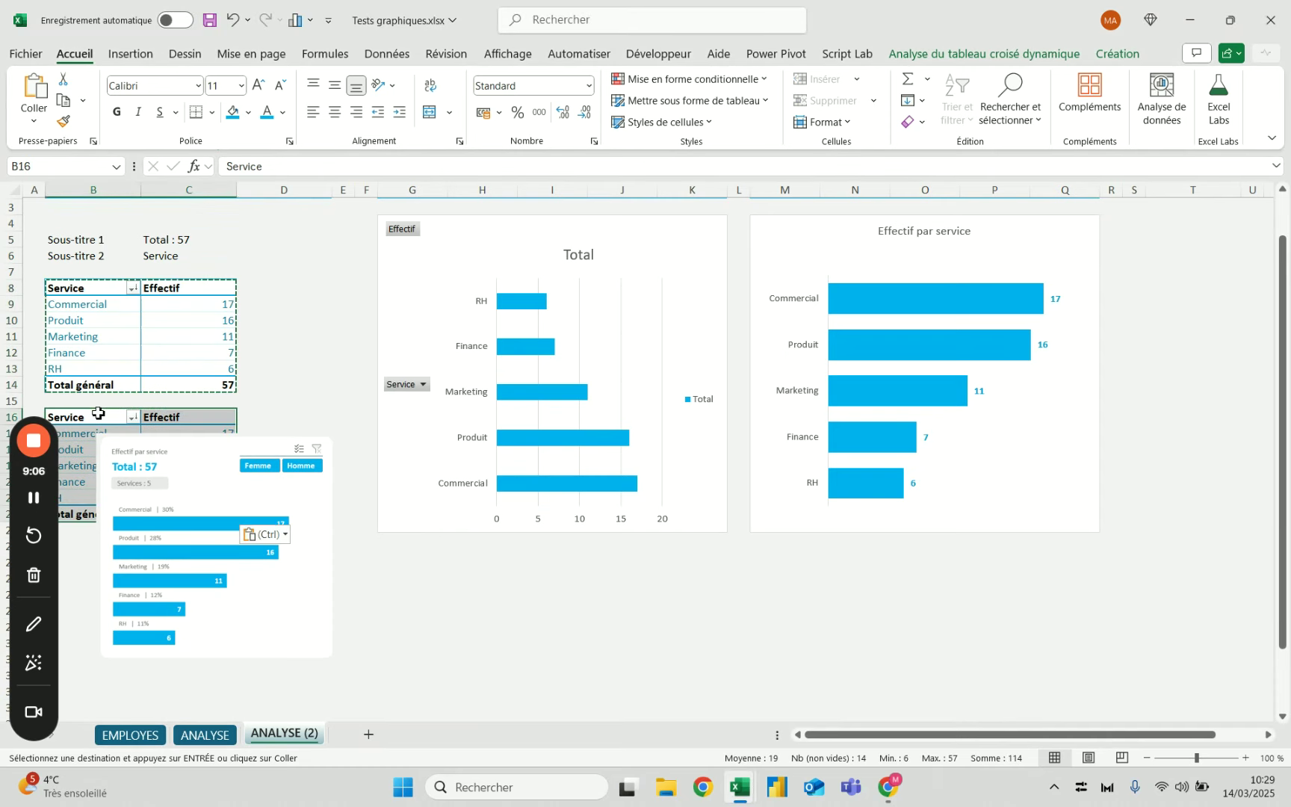
Move the picture off the copied pivot table, remove its Effectif values and make Service its only value field instead of a row field.
{"action": "left_click_drag", "start_coordinate": [156, 446], "coordinate": [210, 459]}
{"action": "left_click", "coordinate": [163, 449]}
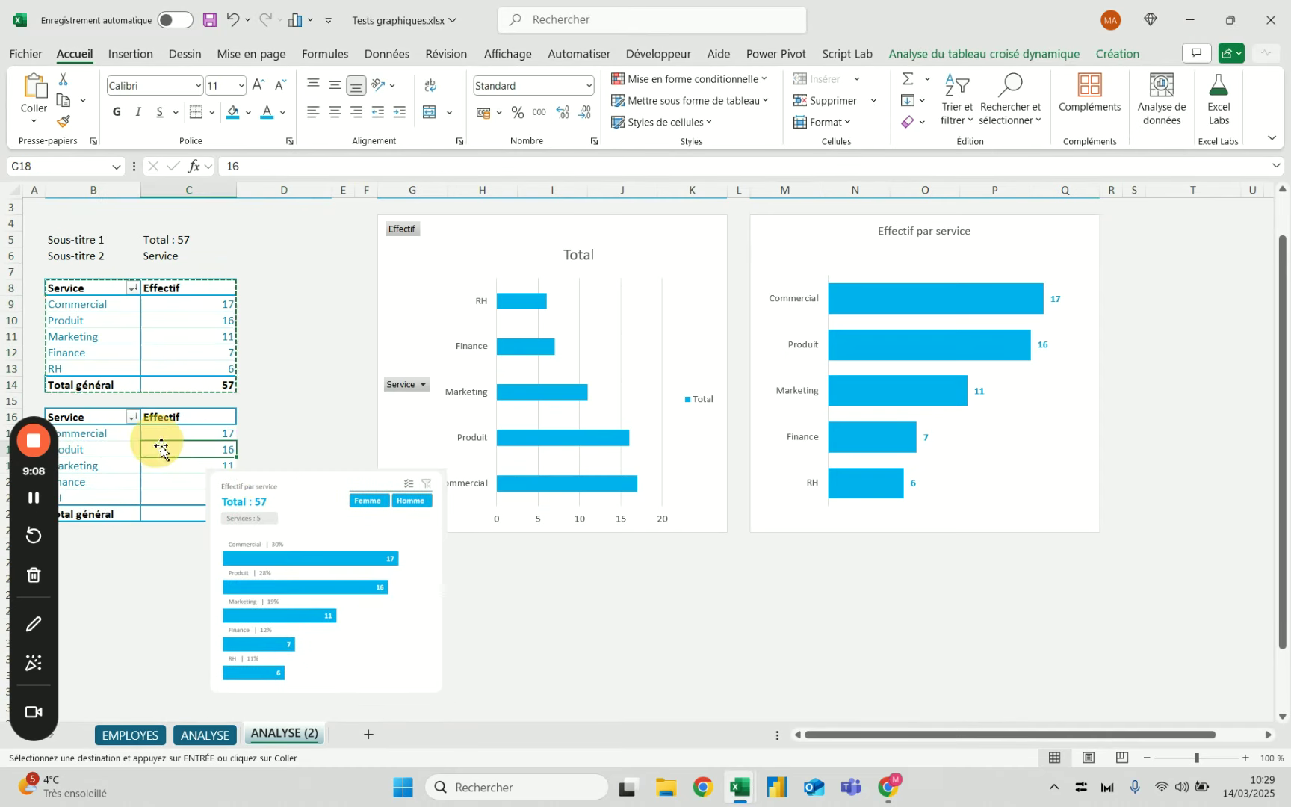
{"action": "right_click", "coordinate": [169, 451]}
{"action": "left_click", "coordinate": [200, 442]}
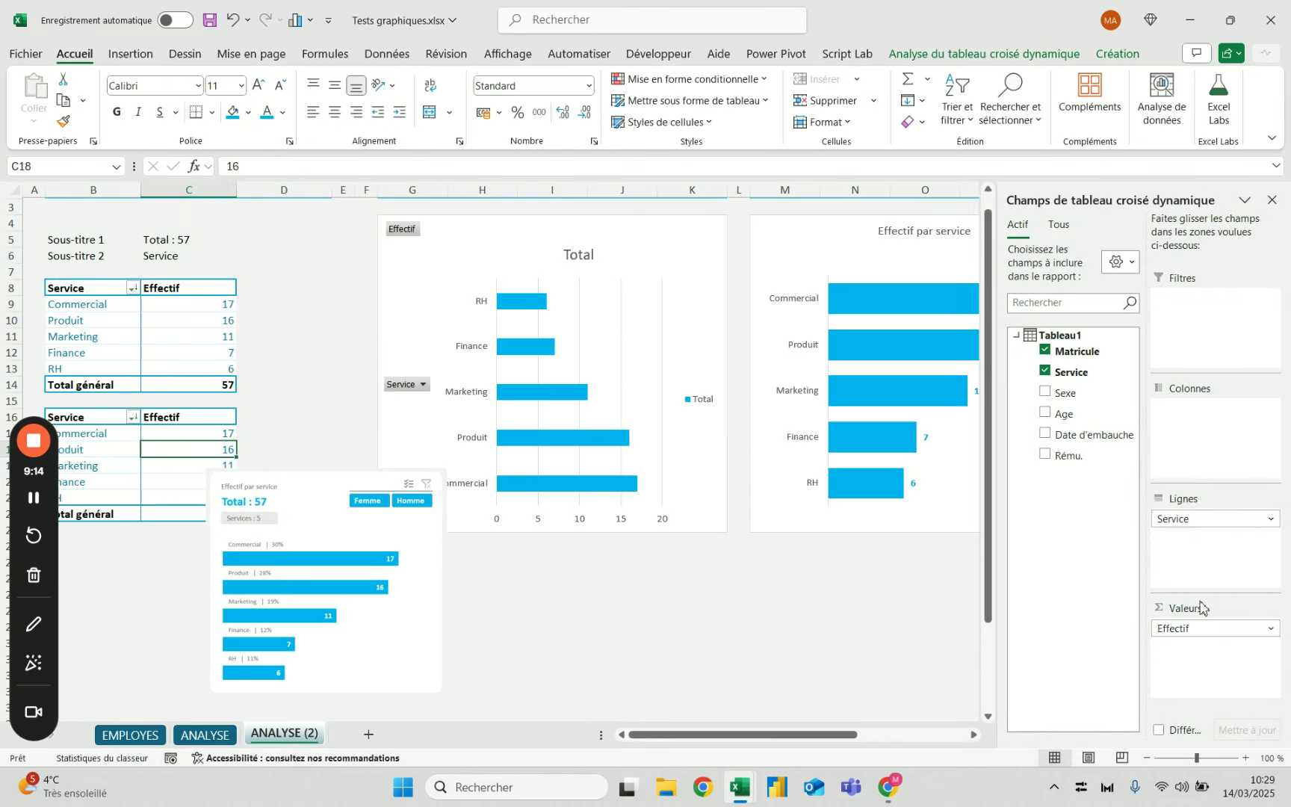
{"action": "left_click_drag", "start_coordinate": [1205, 628], "coordinate": [1118, 598]}
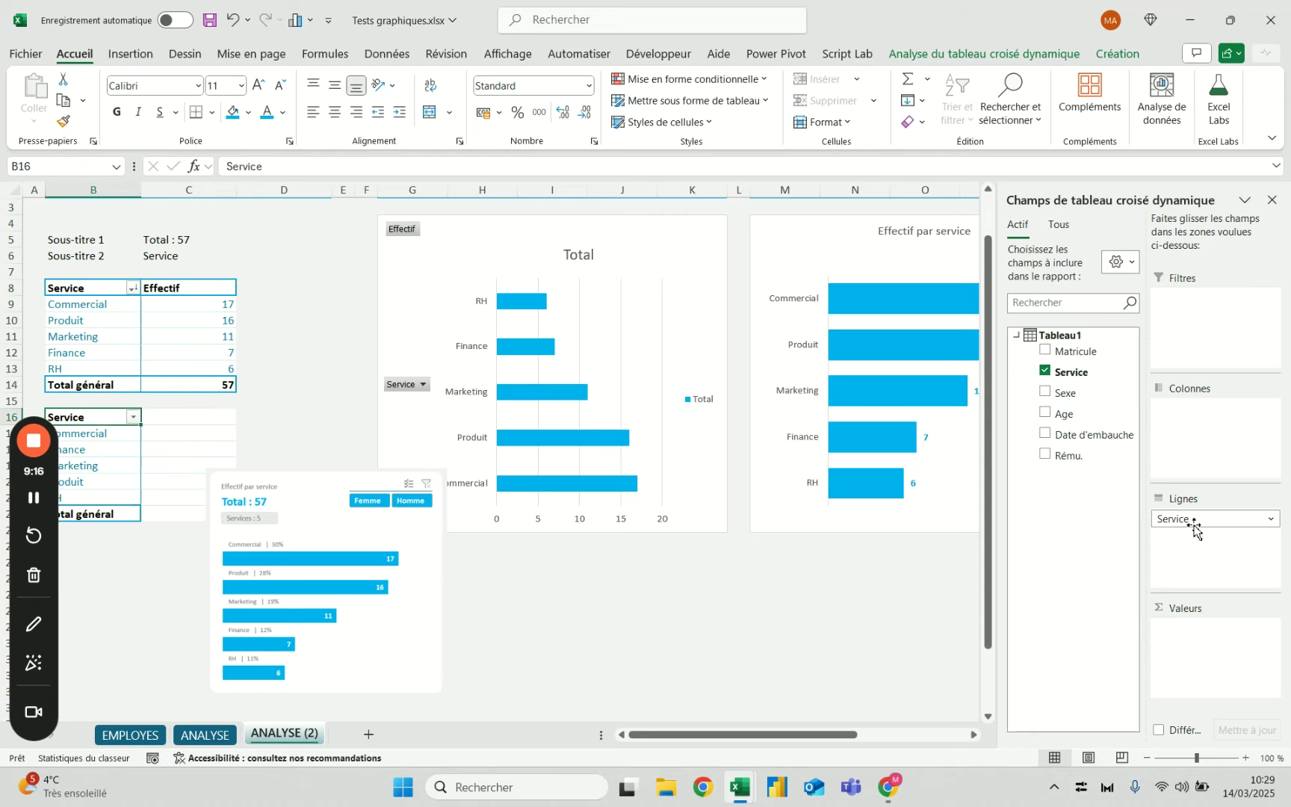
{"action": "left_click_drag", "start_coordinate": [1196, 523], "coordinate": [1202, 644]}
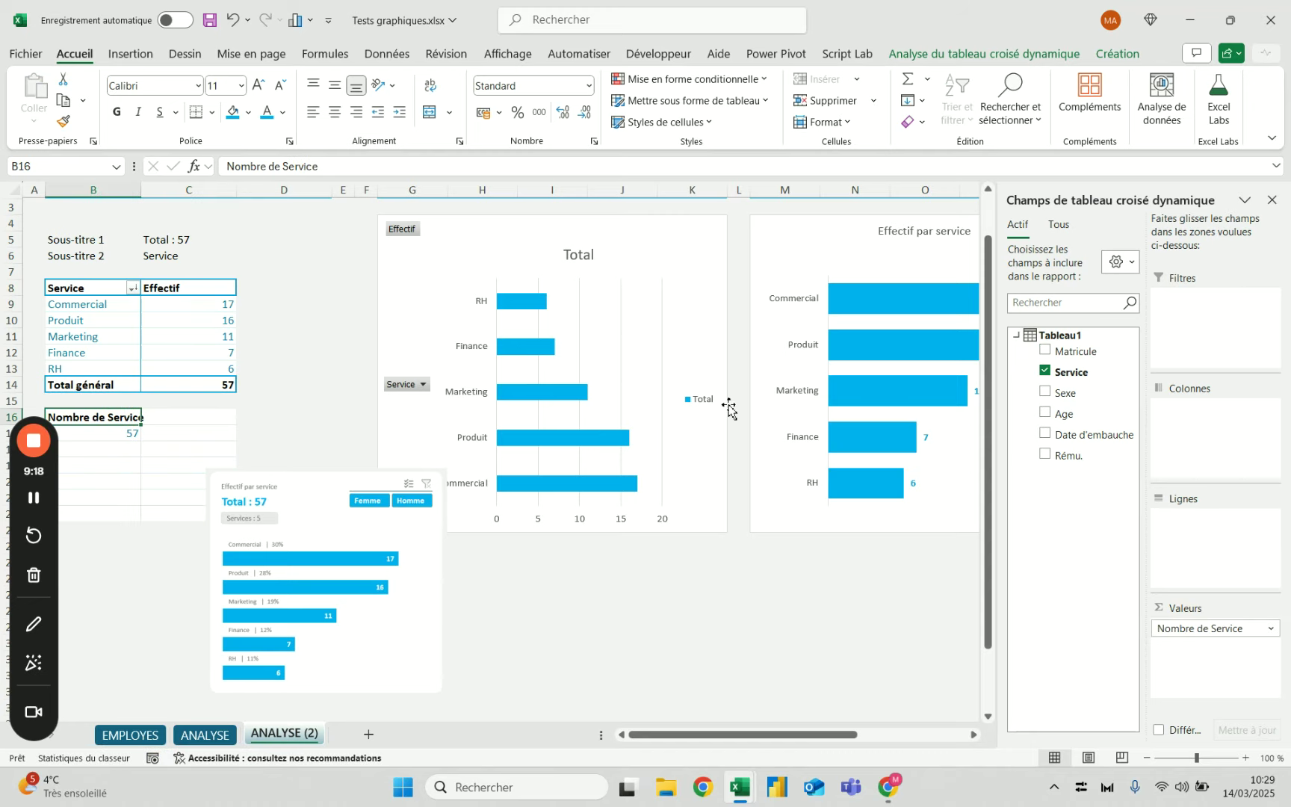
Summarize the Service values of the second pivot table by distinct count.
{"action": "left_click", "coordinate": [128, 434]}
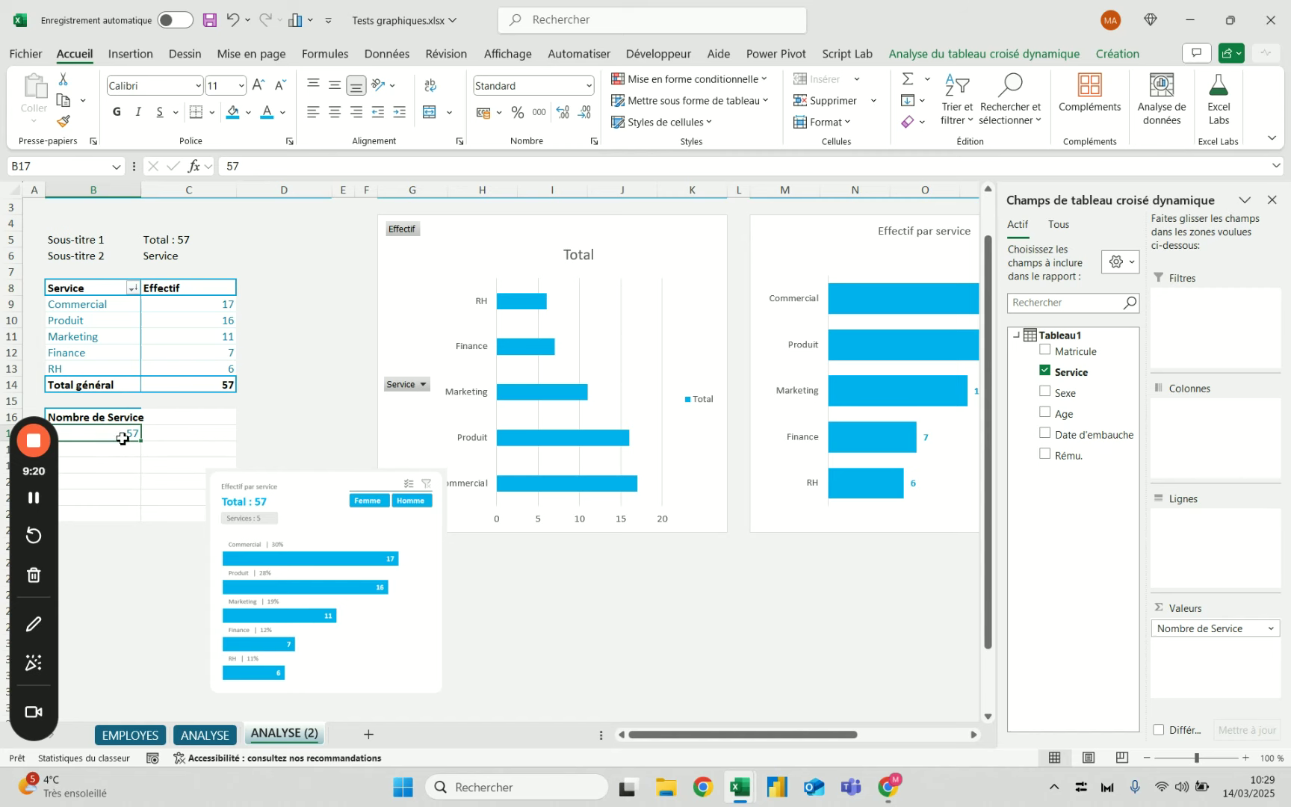
{"action": "right_click", "coordinate": [122, 436]}
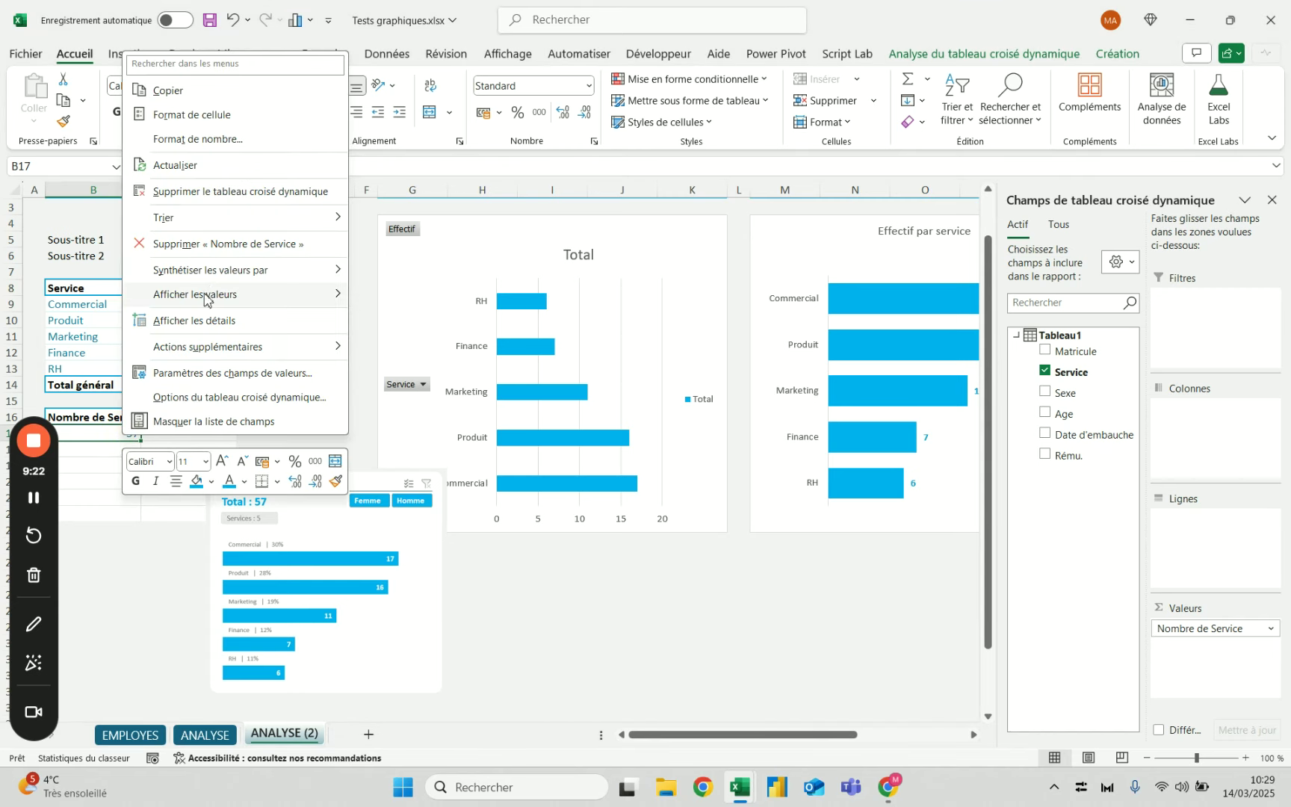
{"action": "mouse_move", "coordinate": [215, 301]}
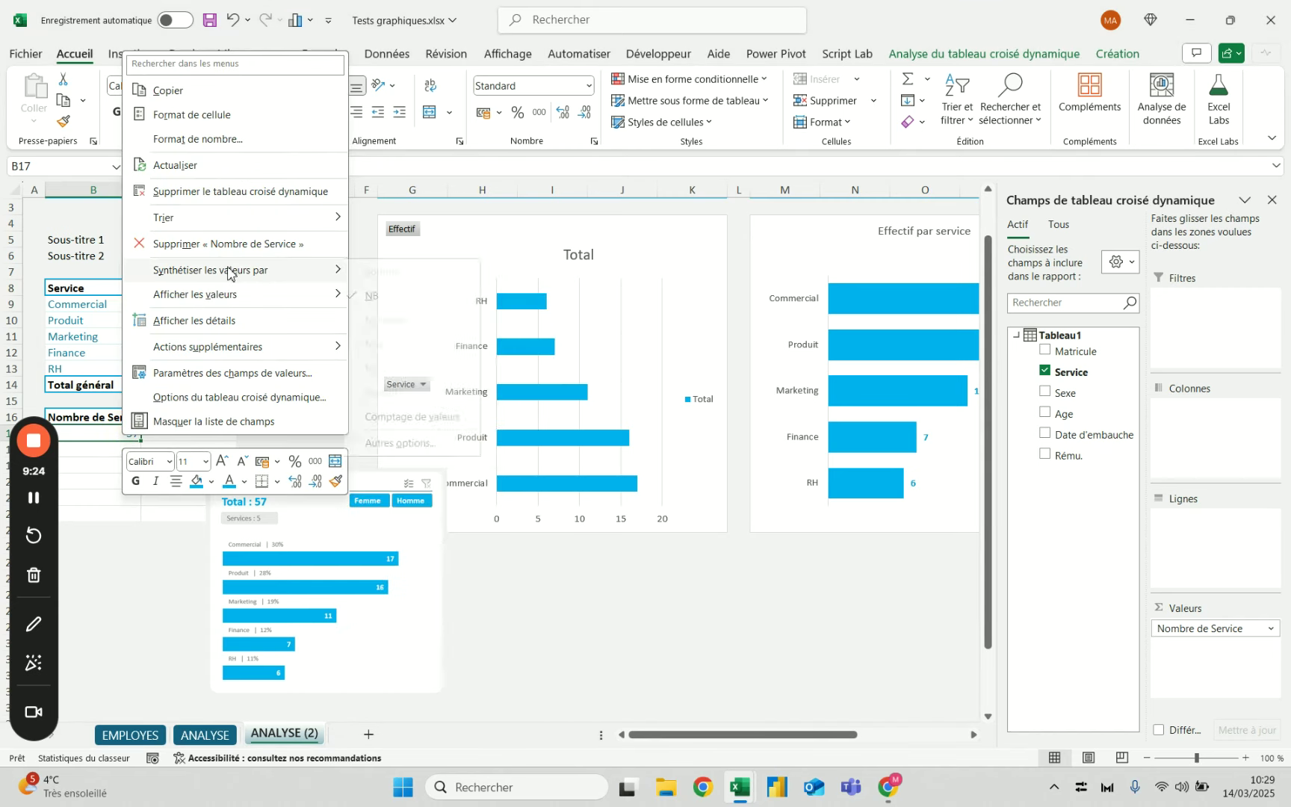
{"action": "mouse_move", "coordinate": [288, 269]}
{"action": "left_click", "coordinate": [434, 424]}
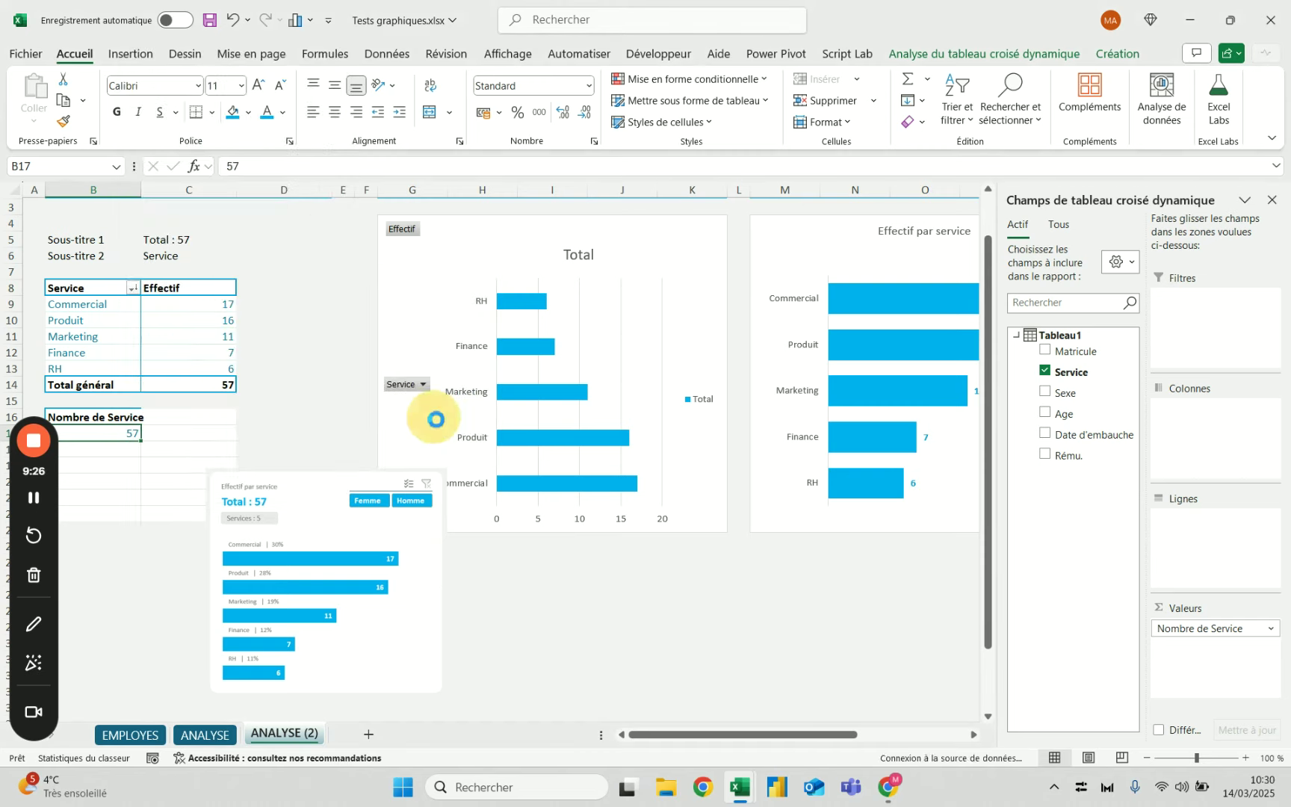
Rename the second pivot table's value header in B16 as "Services".
{"action": "left_click", "coordinate": [150, 544]}
{"action": "left_click", "coordinate": [112, 417]}
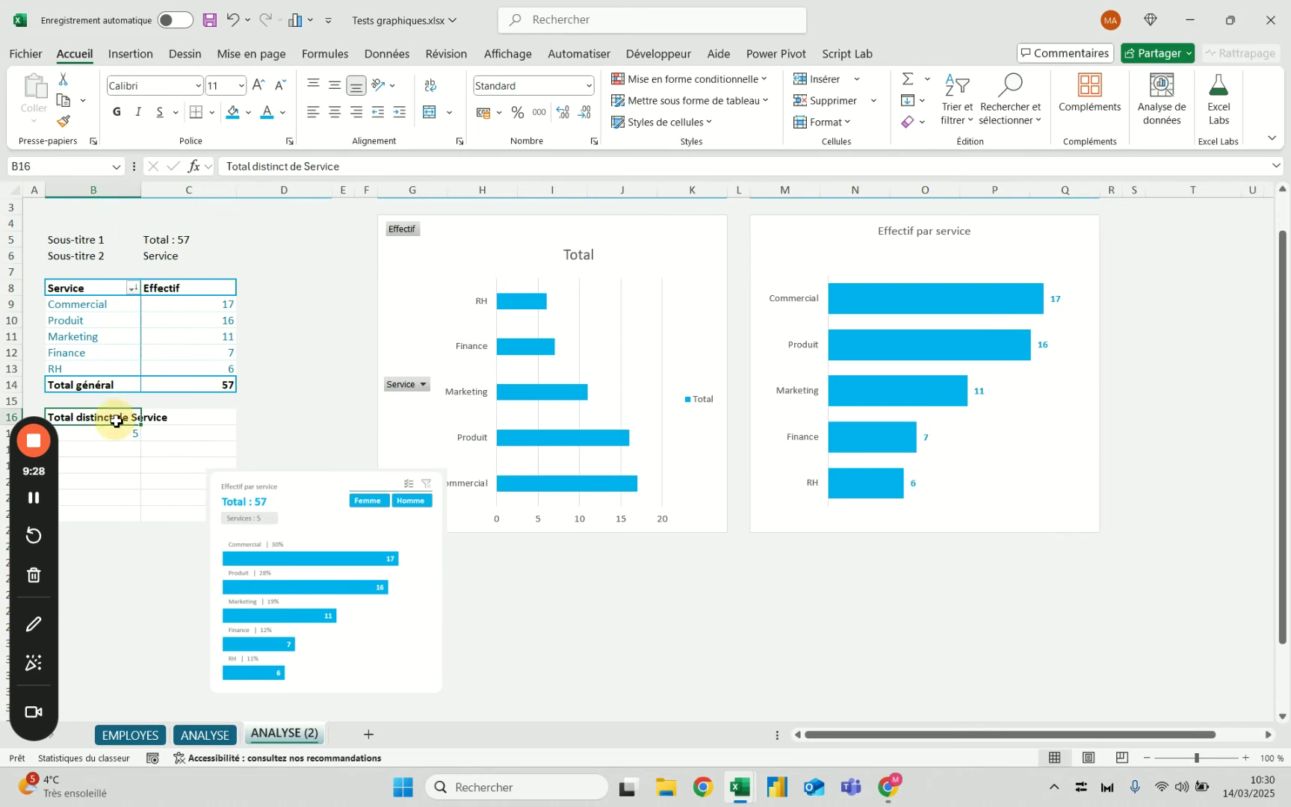
{"action": "type", "text": "Servic"}
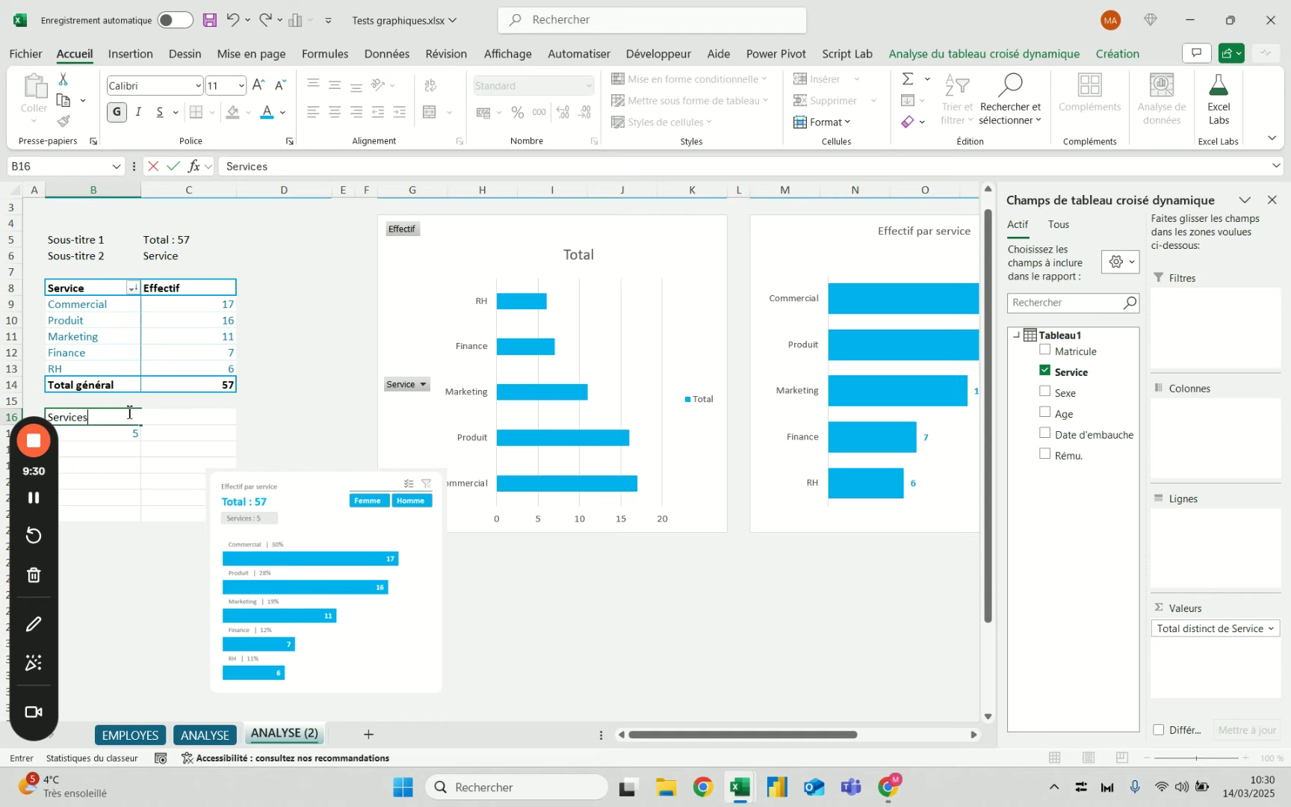
{"action": "type", "text": "es"}
{"action": "key", "text": "Return"}
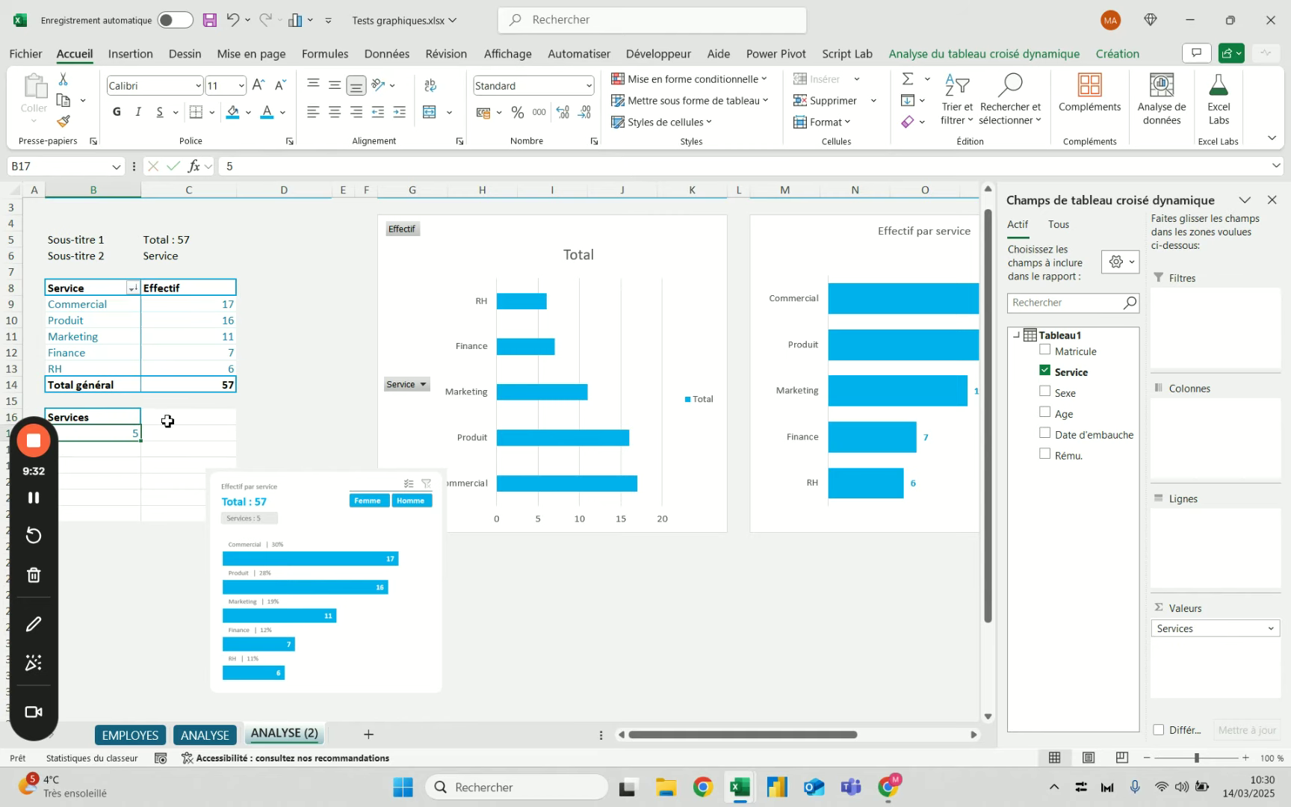
Move the picture clear of the cells and remove the leftover table formatting below the Services pivot table.
{"action": "left_click", "coordinate": [196, 532]}
{"action": "left_click_drag", "start_coordinate": [303, 491], "coordinate": [457, 489]}
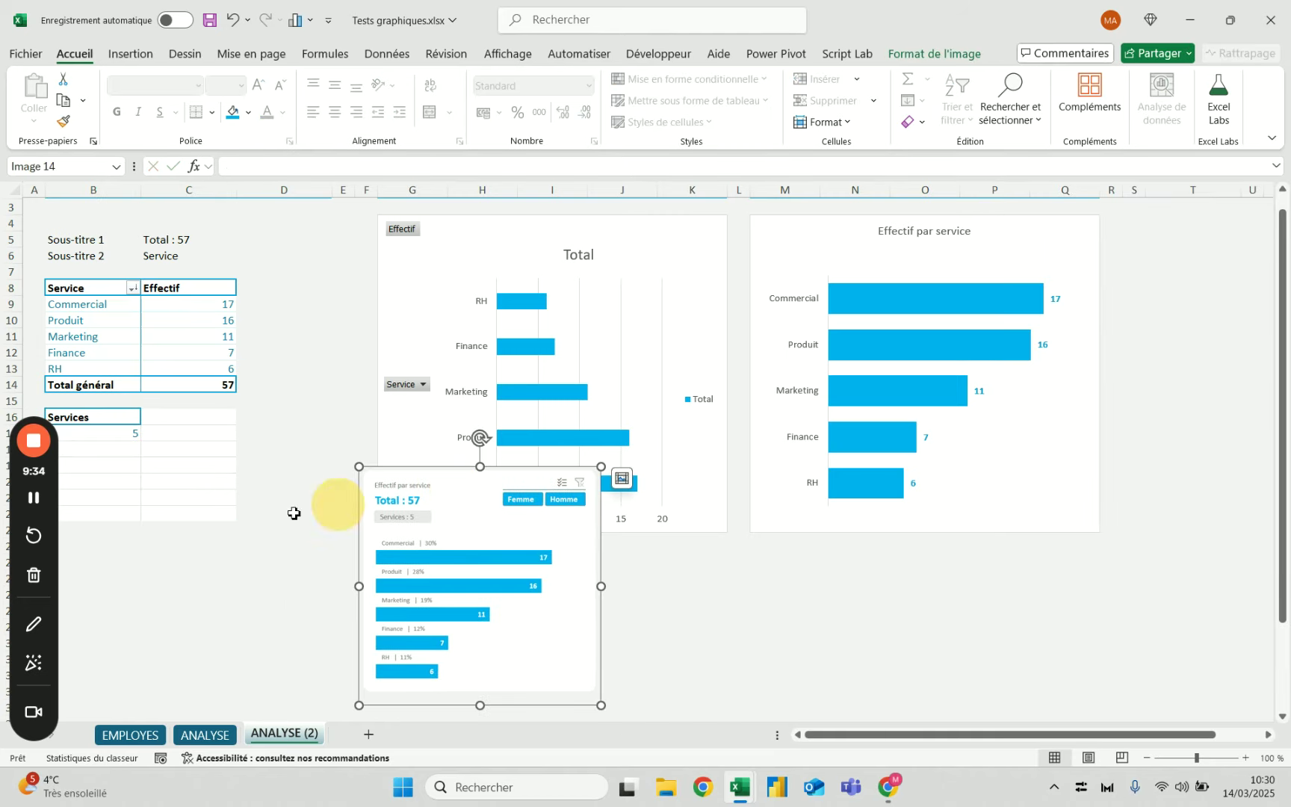
{"action": "left_click", "coordinate": [179, 545]}
{"action": "mouse_move", "coordinate": [240, 558]}
{"action": "left_mouse_down"}
{"action": "mouse_move", "coordinate": [251, 412]}
{"action": "mouse_move", "coordinate": [202, 510]}
{"action": "mouse_move", "coordinate": [214, 528]}
{"action": "mouse_move", "coordinate": [84, 540]}
{"action": "left_mouse_up"}
{"action": "left_click", "coordinate": [253, 478]}
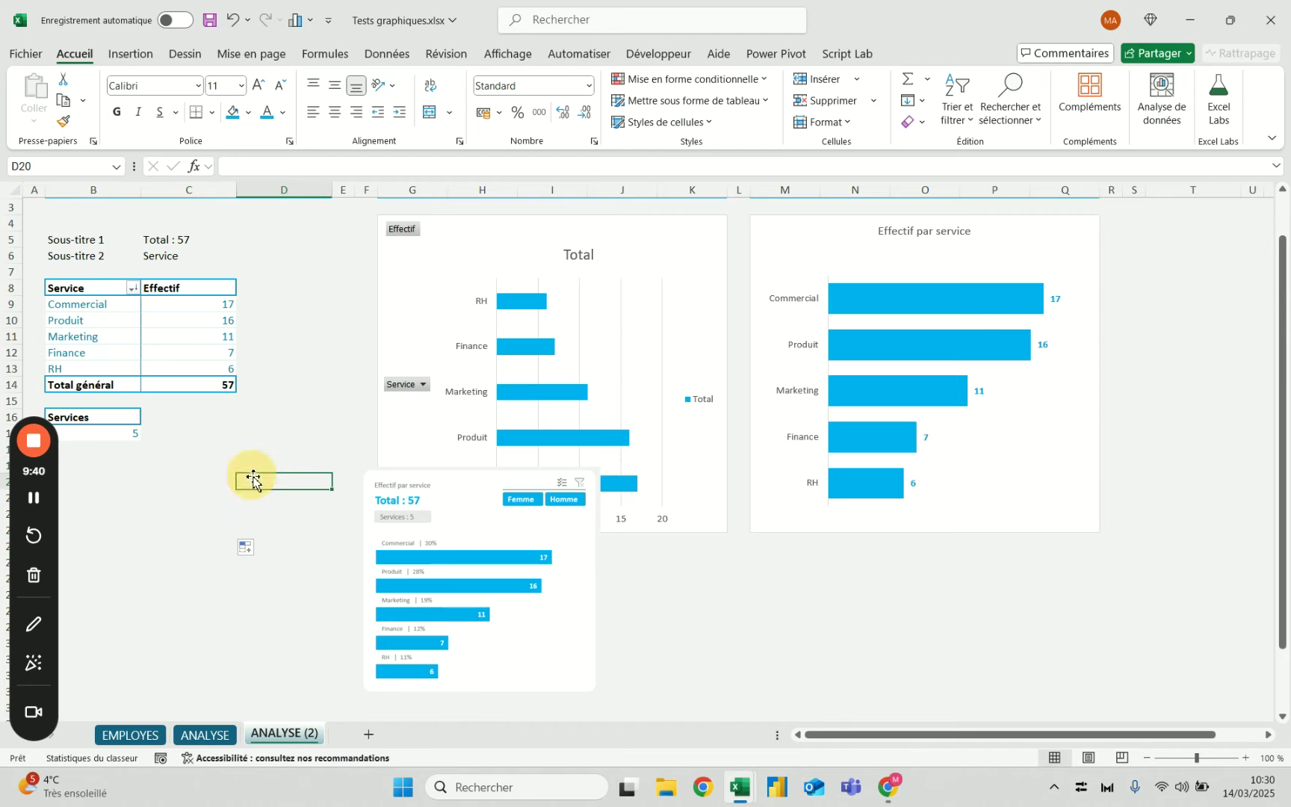
Move the reference picture back close beside the small Services pivot table.
{"action": "left_click", "coordinate": [104, 433]}
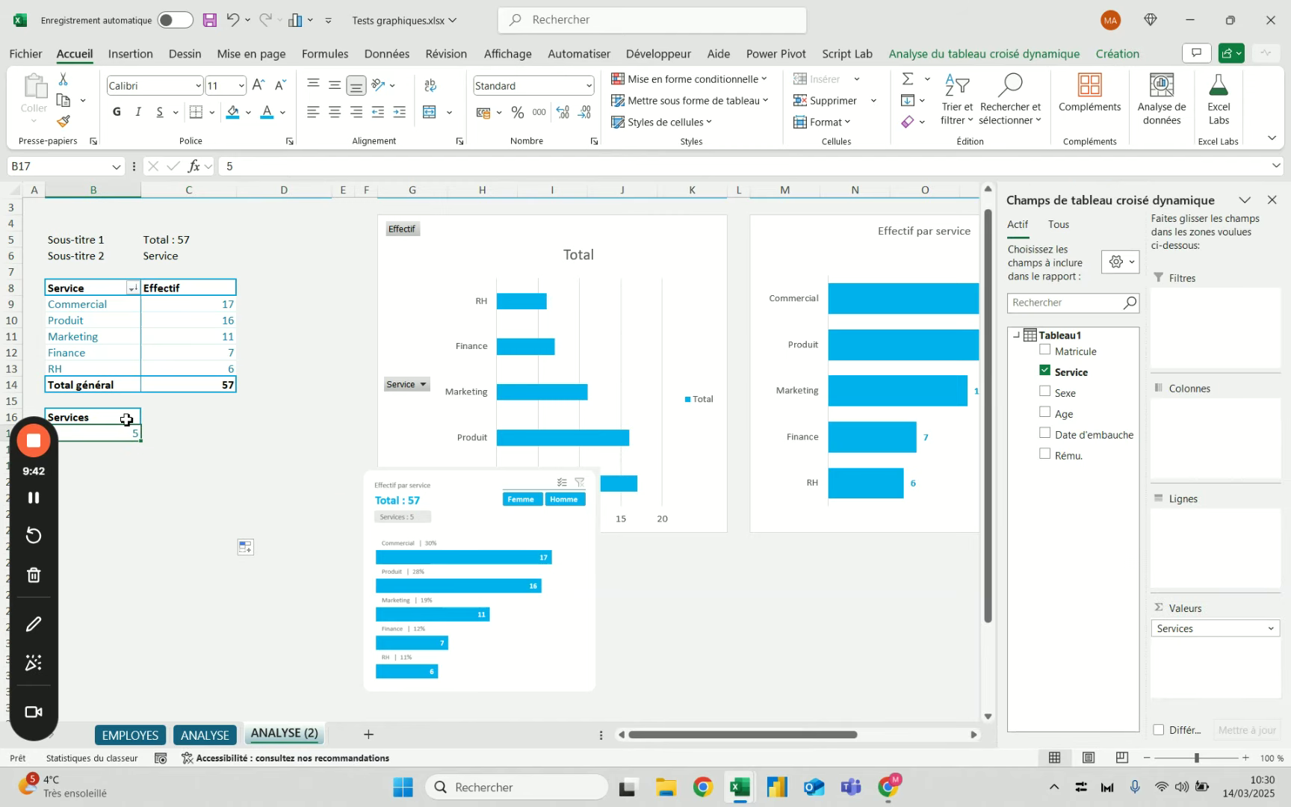
{"action": "left_click", "coordinate": [435, 496]}
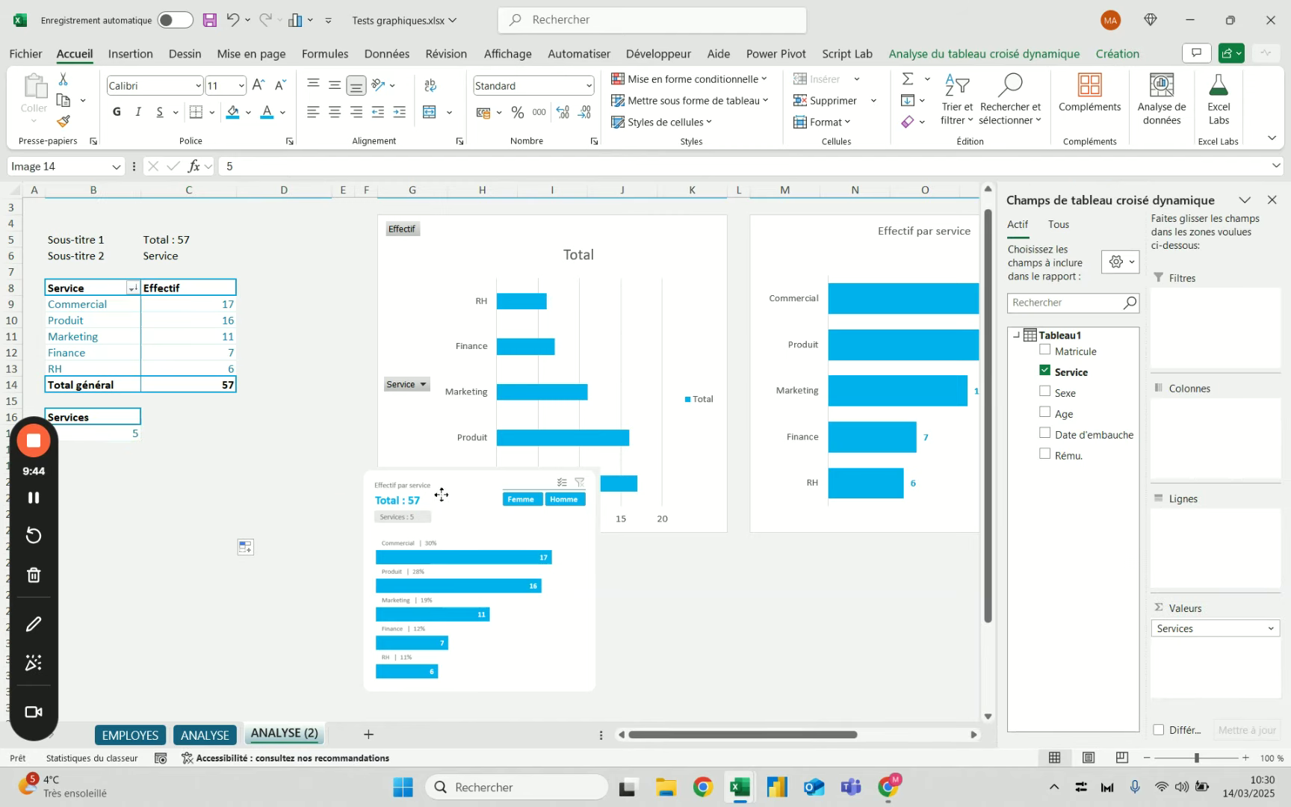
{"action": "left_click_drag", "start_coordinate": [435, 495], "coordinate": [270, 497]}
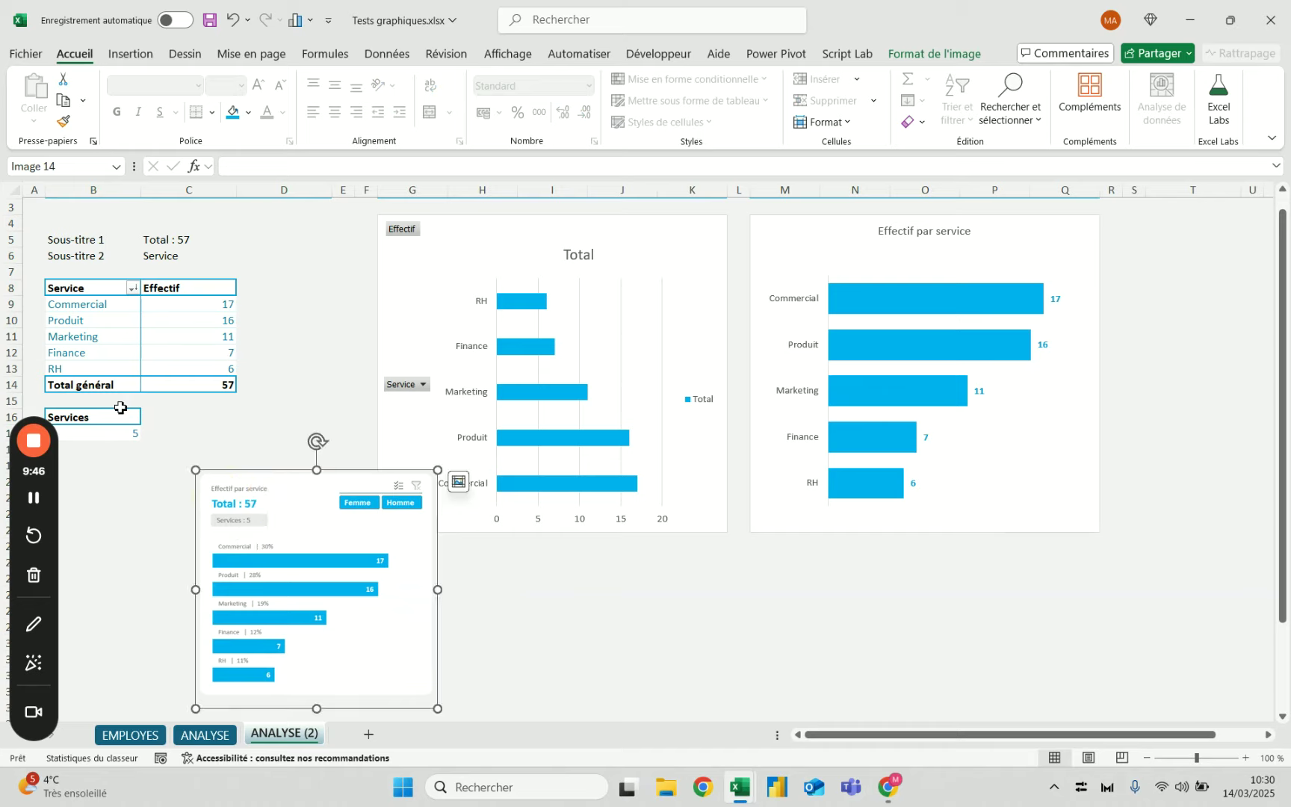
{"action": "left_click_drag", "start_coordinate": [249, 488], "coordinate": [237, 474]}
{"action": "left_click", "coordinate": [192, 433]}
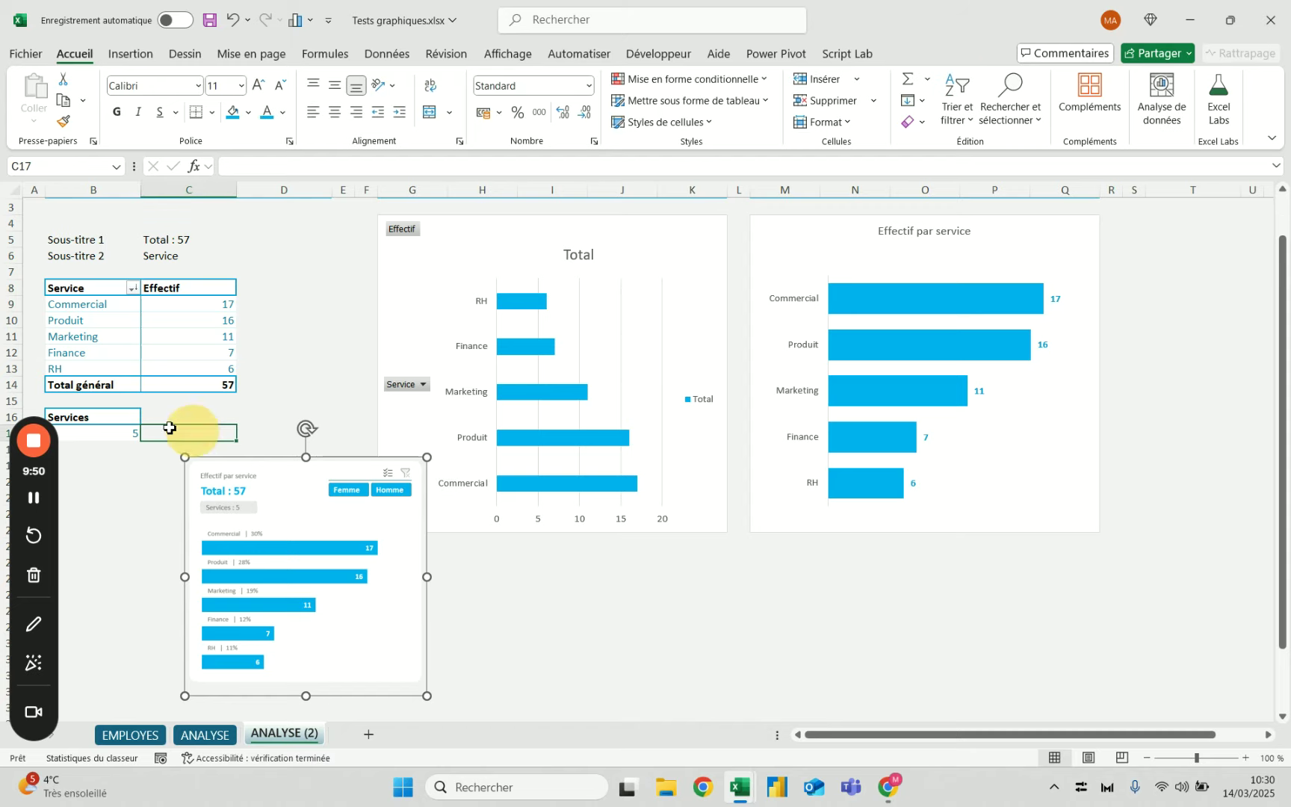
Change the C6 formula to join the text "Services : " with the distinct service count from the pivot table in B17.
{"action": "left_click", "coordinate": [154, 258]}
{"action": "left_click", "coordinate": [329, 166]}
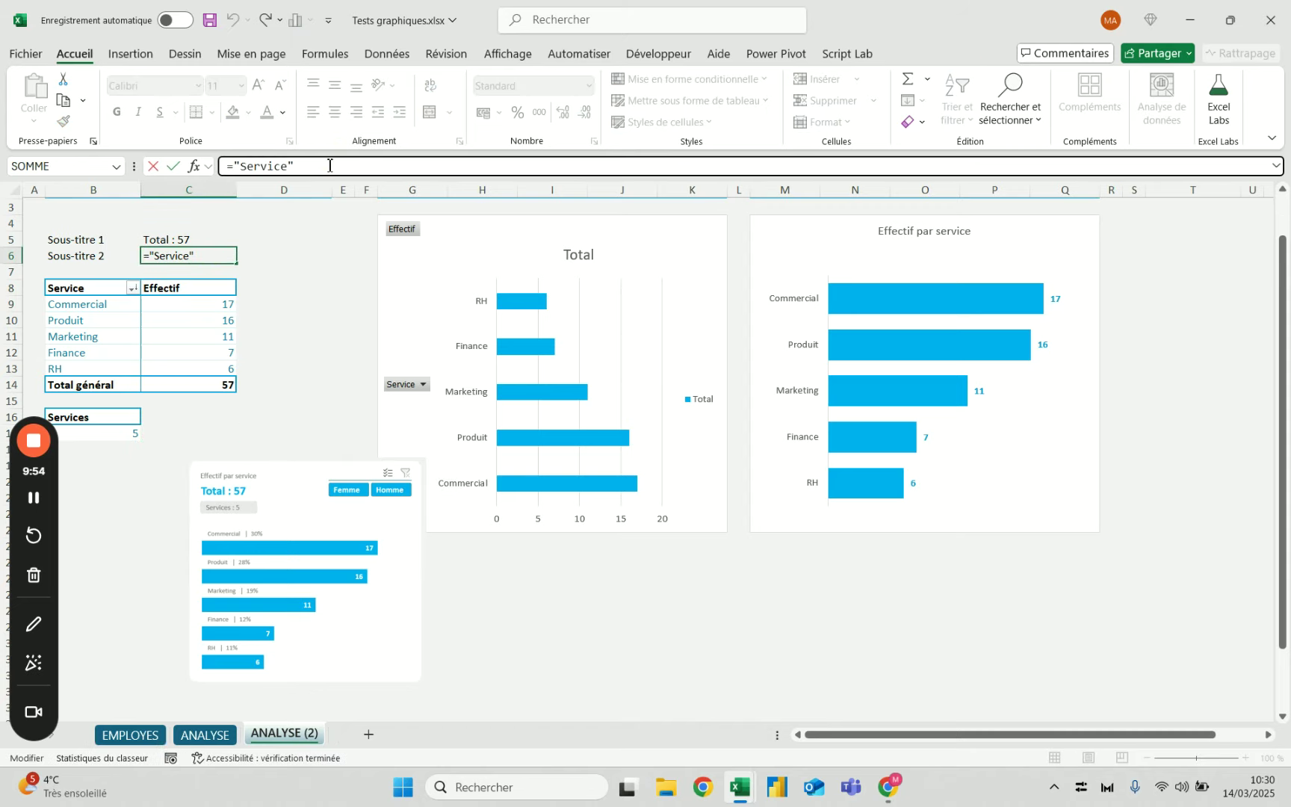
{"action": "type", "text": "&"}
{"action": "left_click", "coordinate": [122, 435]}
{"action": "key", "text": "Return"}
{"action": "key", "text": "Up"}
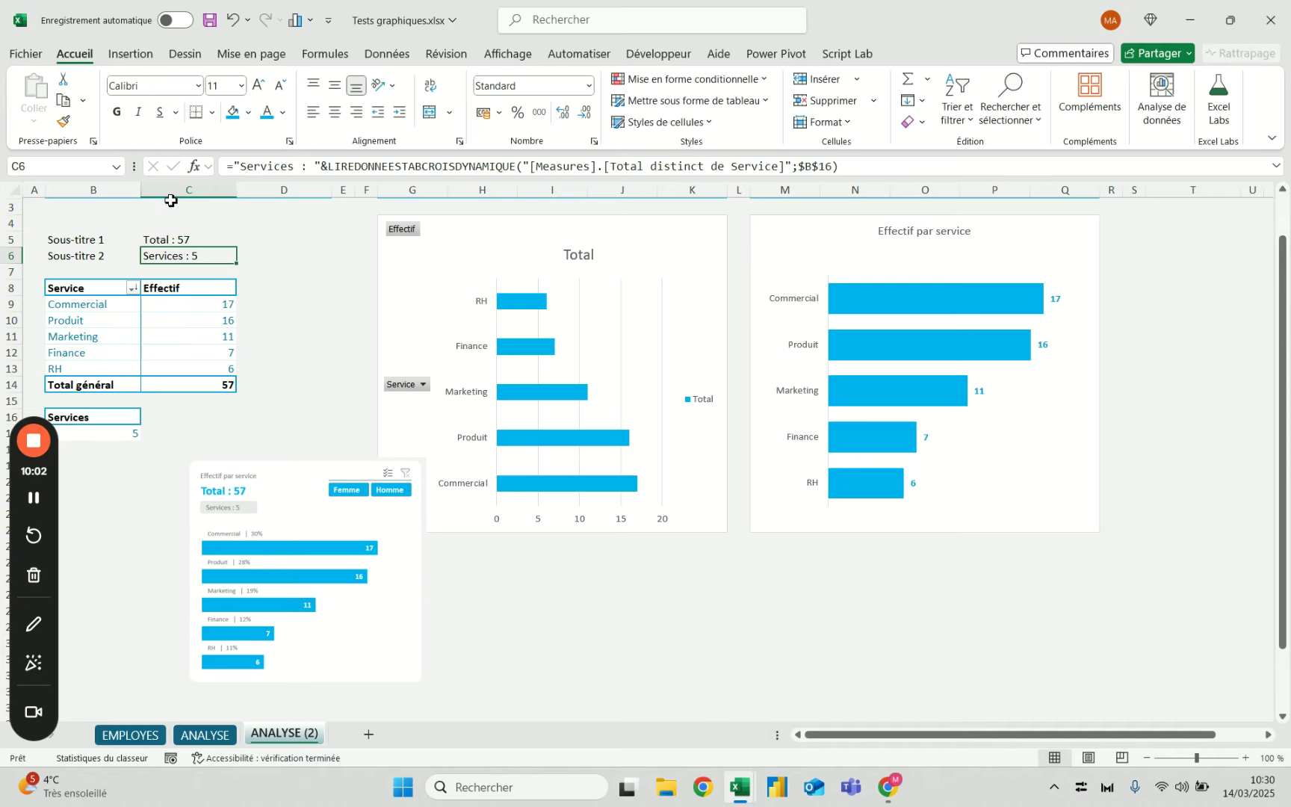
Shrink the restyled chart's plot area from above to leave free space under the title.
{"action": "left_click", "coordinate": [888, 276]}
{"action": "left_click", "coordinate": [912, 278]}
{"action": "left_click_drag", "start_coordinate": [955, 276], "coordinate": [956, 329]}
{"action": "left_click", "coordinate": [921, 280]}
Move the title "Effectif par service" to the chart's upper-left corner and add a blank line before its text.
{"action": "left_click", "coordinate": [927, 231]}
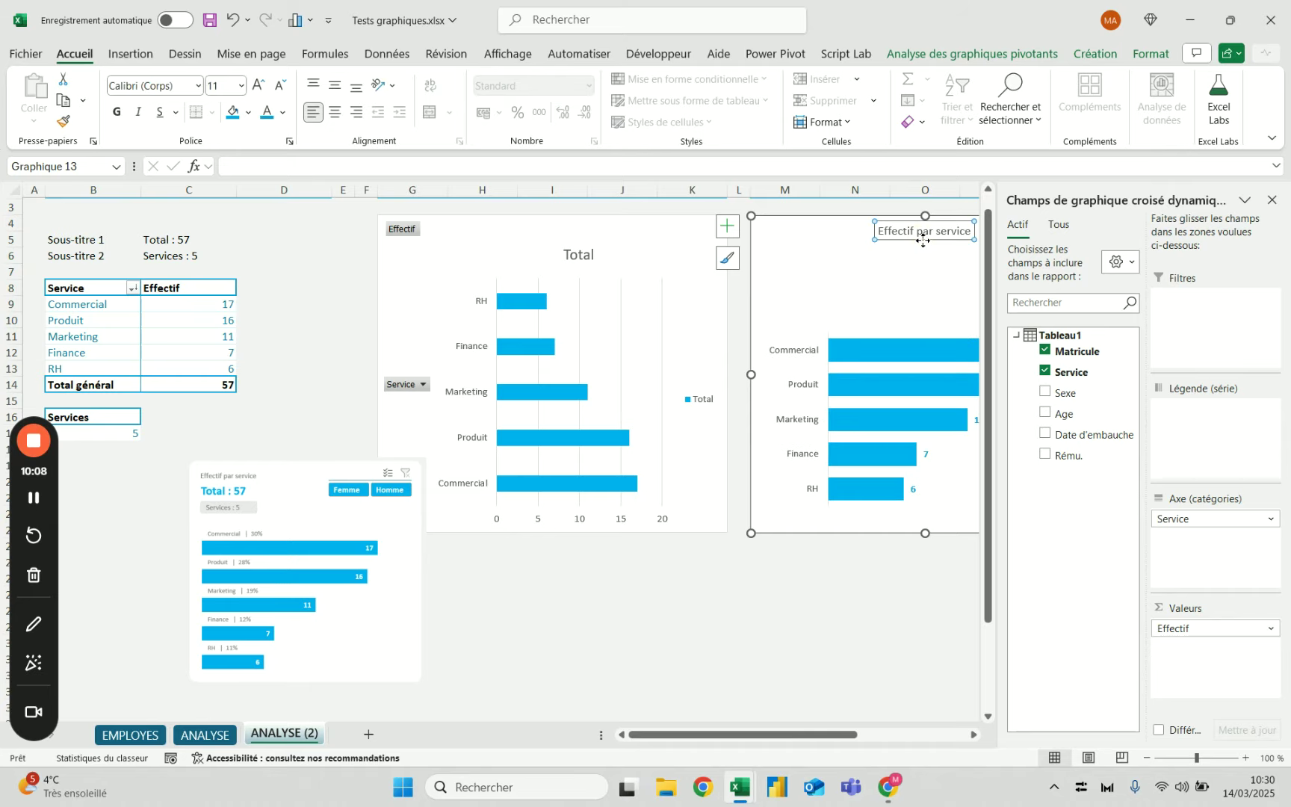
{"action": "left_click_drag", "start_coordinate": [927, 231], "coordinate": [783, 217]}
{"action": "left_click", "coordinate": [760, 225]}
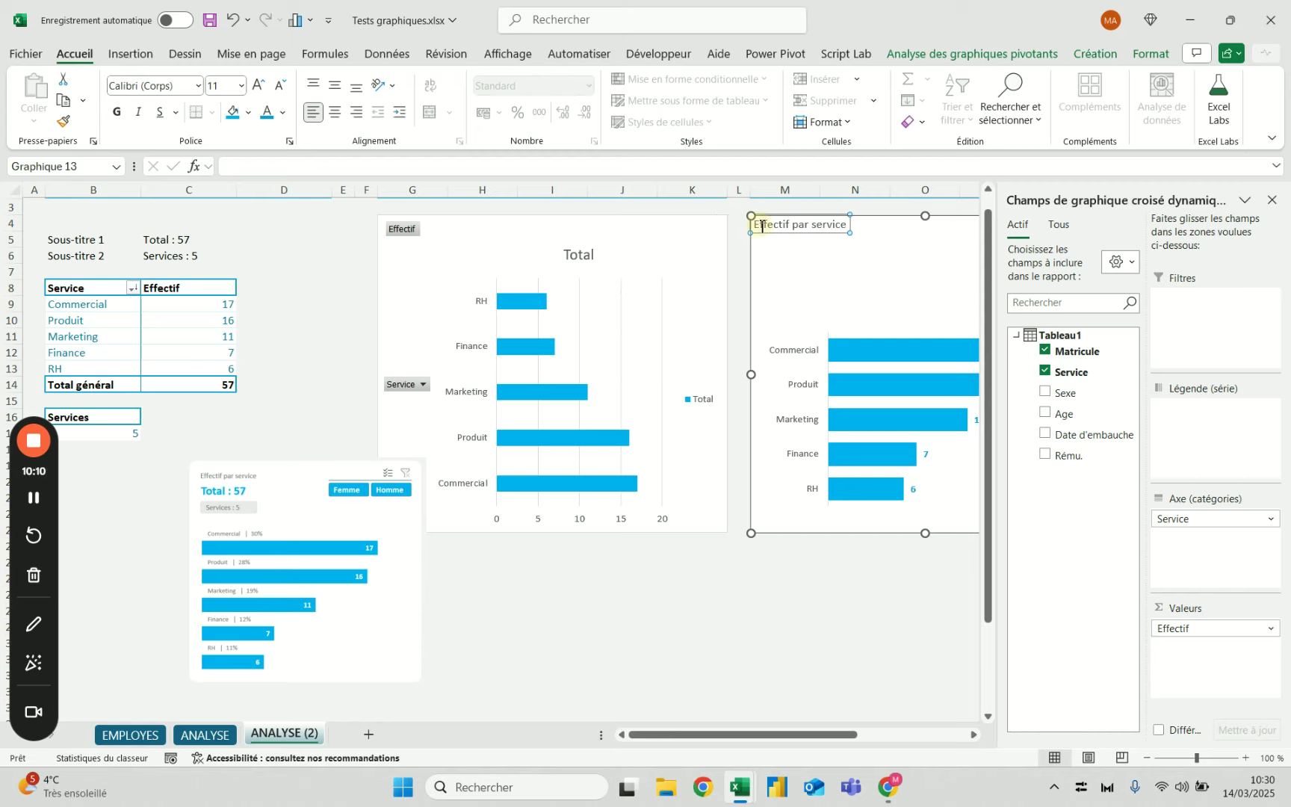
{"action": "left_click", "coordinate": [760, 225]}
{"action": "key", "text": "Return"}
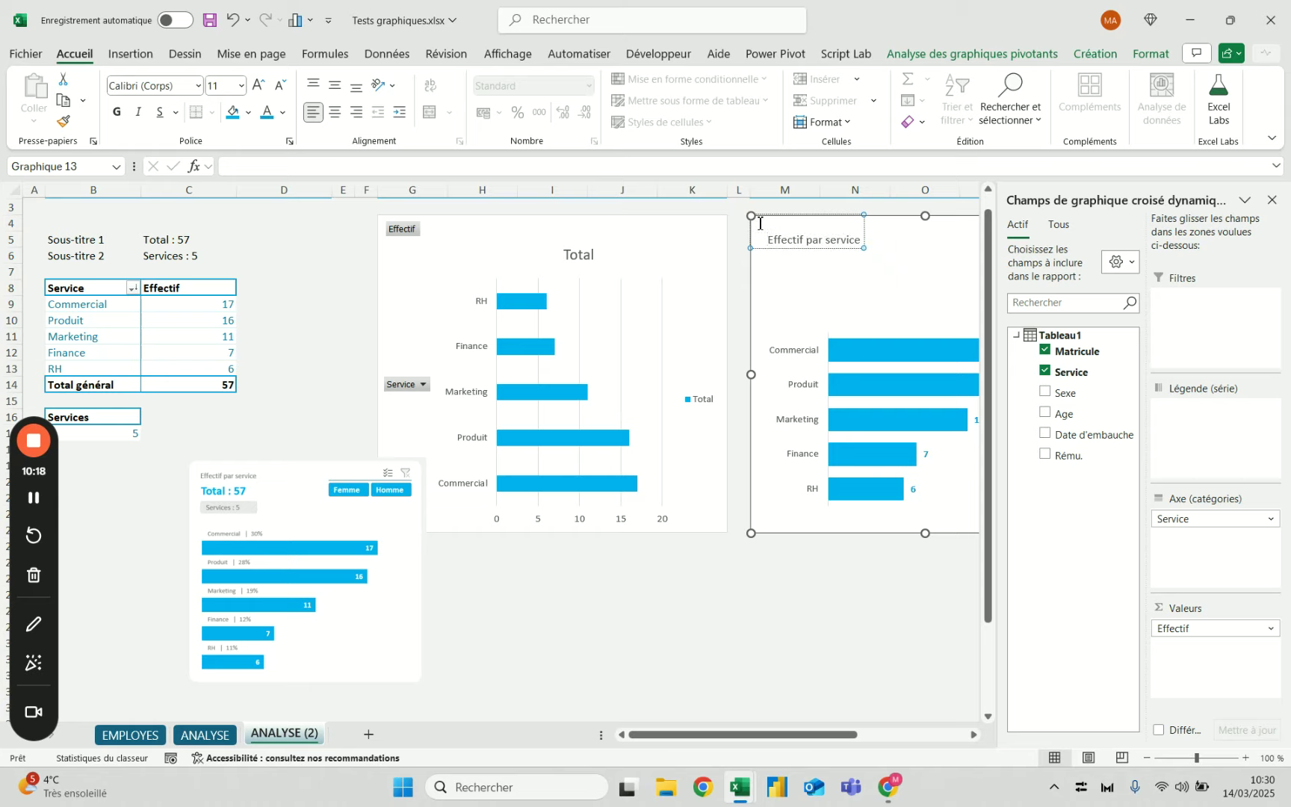
Indent the restyled chart's title text "Effectif par service" slightly with an extra space in front of it.
{"action": "left_click", "coordinate": [842, 612]}
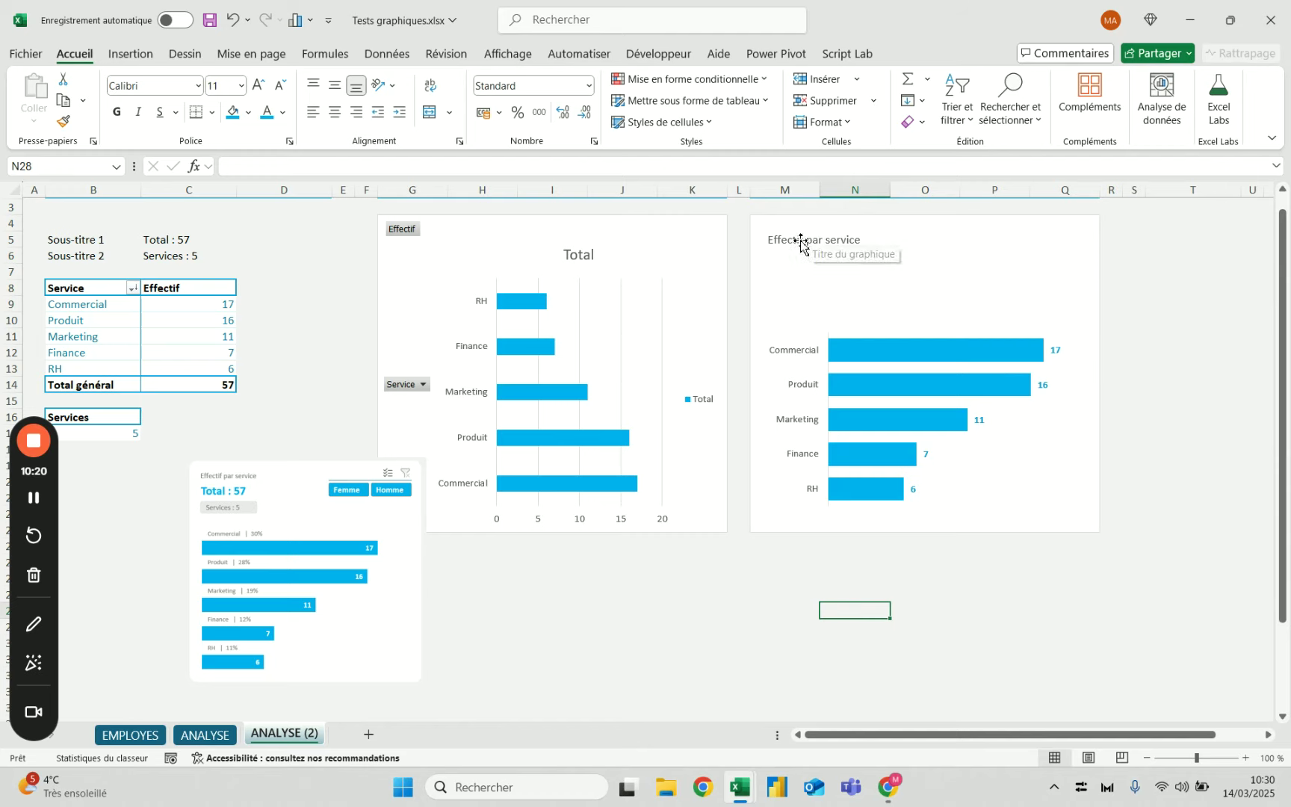
{"action": "left_click", "coordinate": [777, 241]}
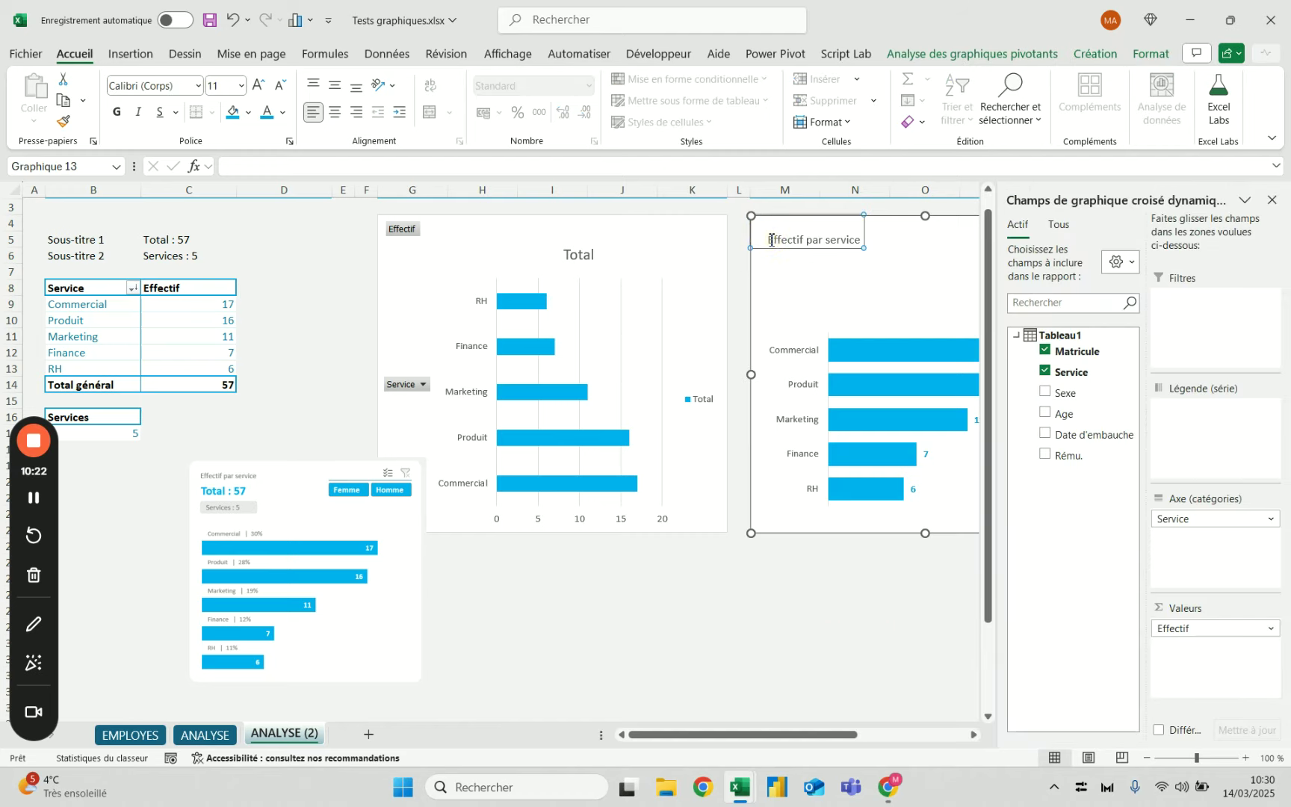
{"action": "left_click", "coordinate": [775, 240]}
{"action": "left_click", "coordinate": [809, 599]}
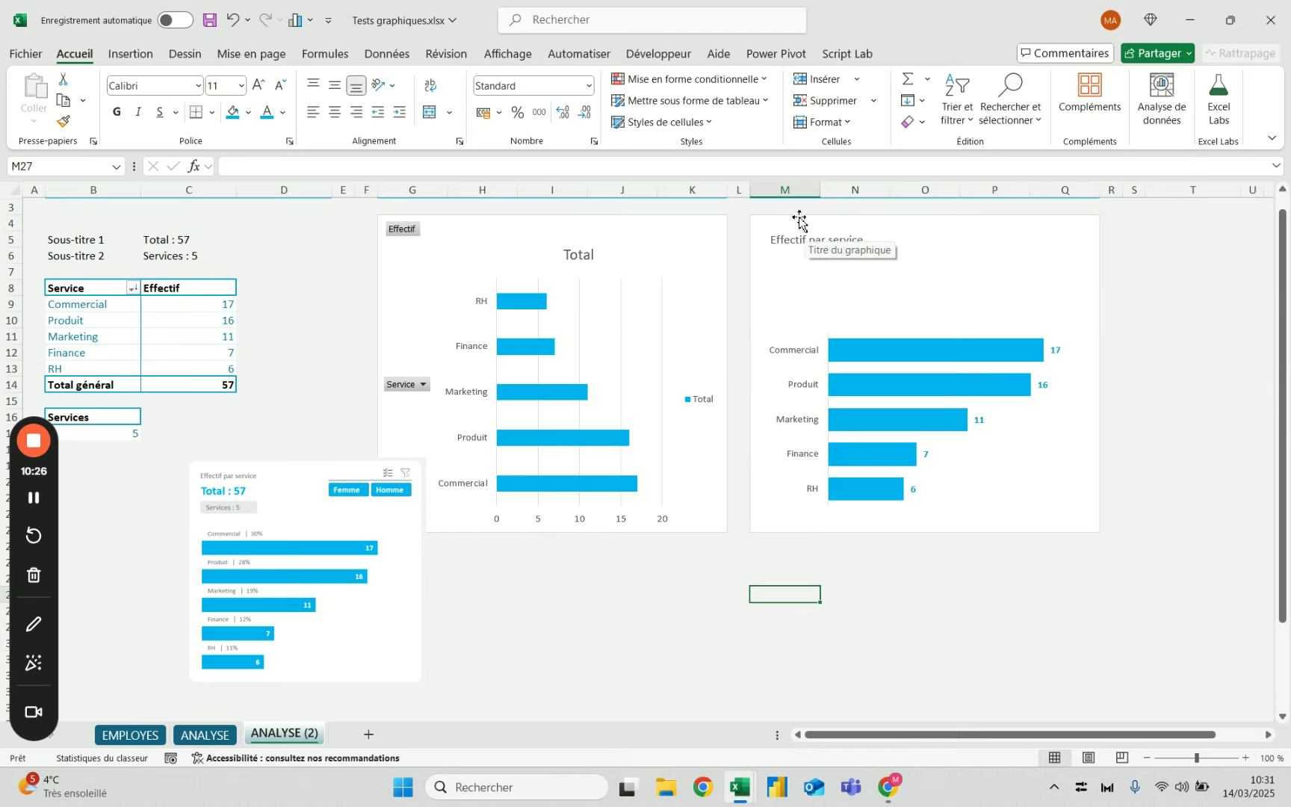
Reduce the font size of the chart title "Effectif par service" by two increments.
{"action": "left_click", "coordinate": [796, 241]}
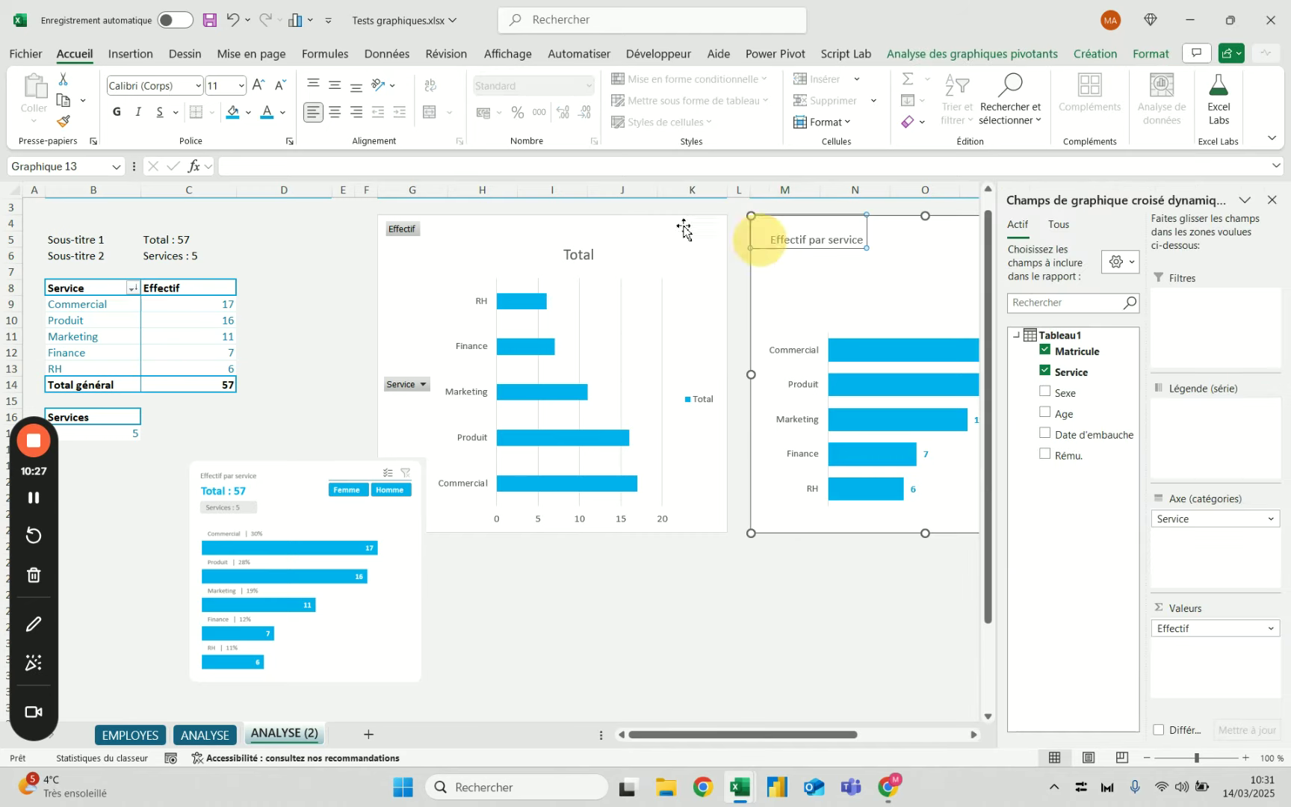
{"action": "left_click", "coordinate": [281, 87]}
{"action": "left_click", "coordinate": [756, 553]}
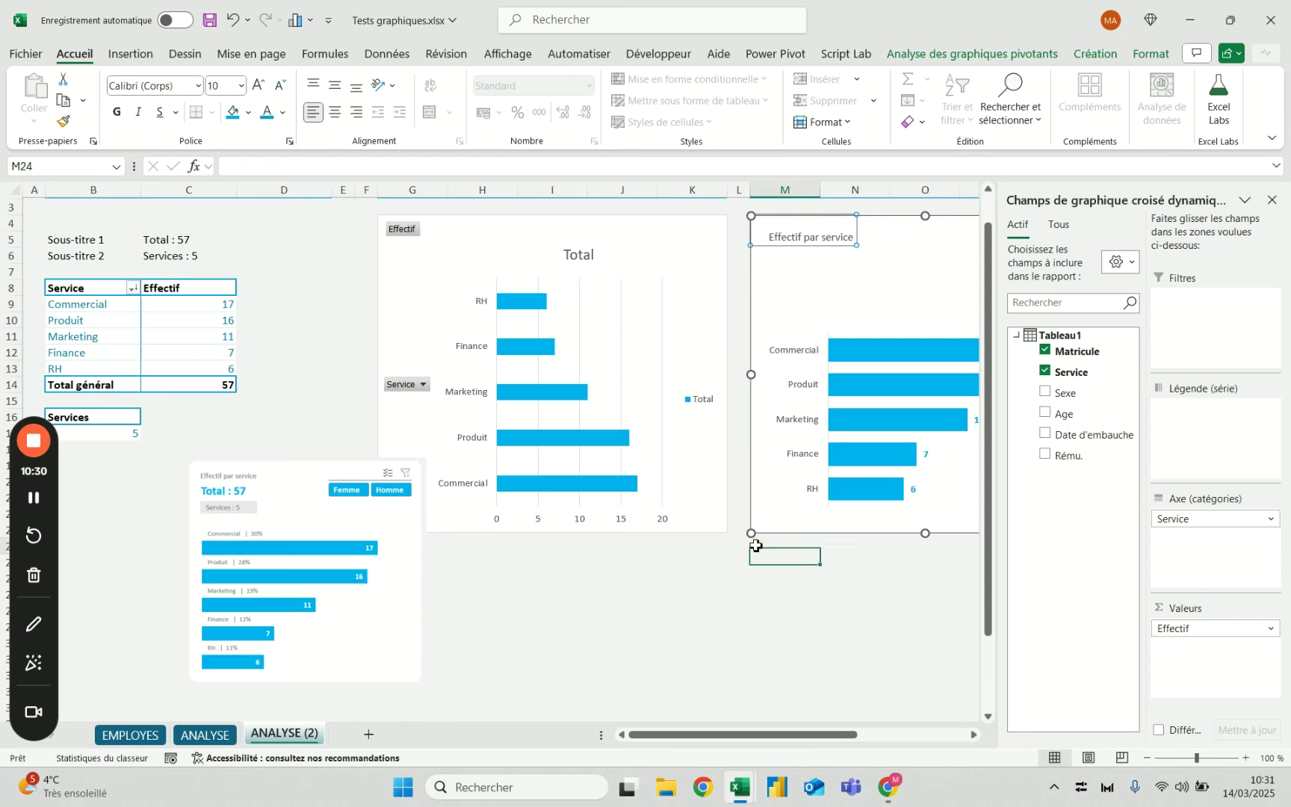
{"action": "left_click", "coordinate": [777, 237]}
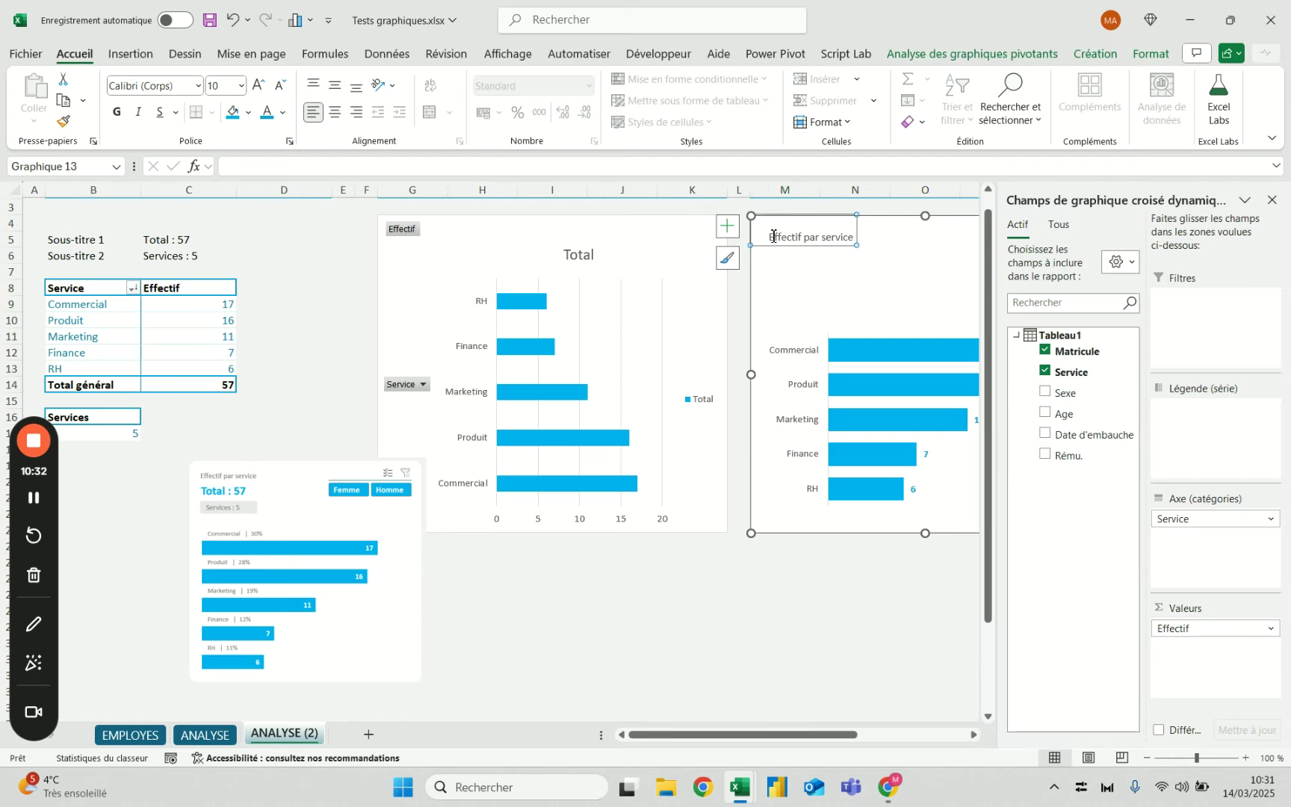
{"action": "left_click", "coordinate": [765, 626]}
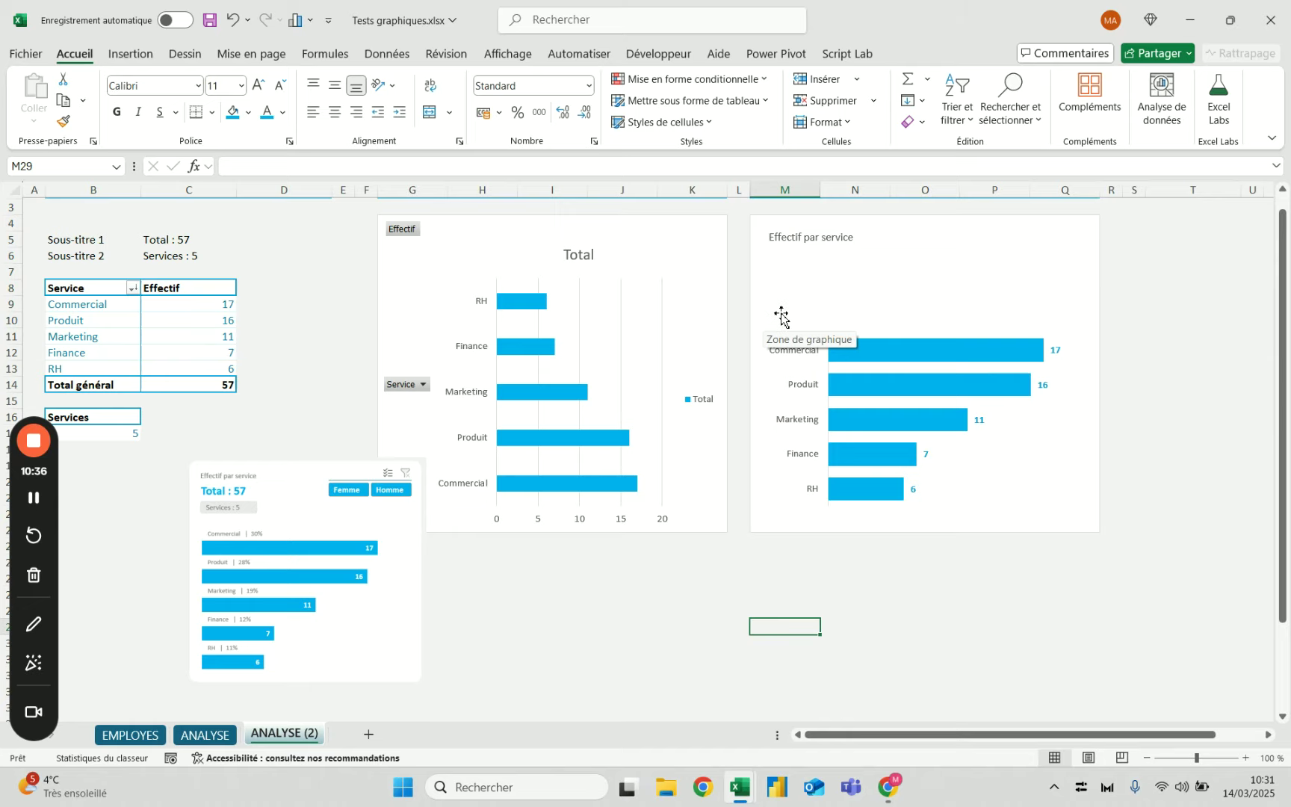
{"action": "left_click", "coordinate": [791, 247]}
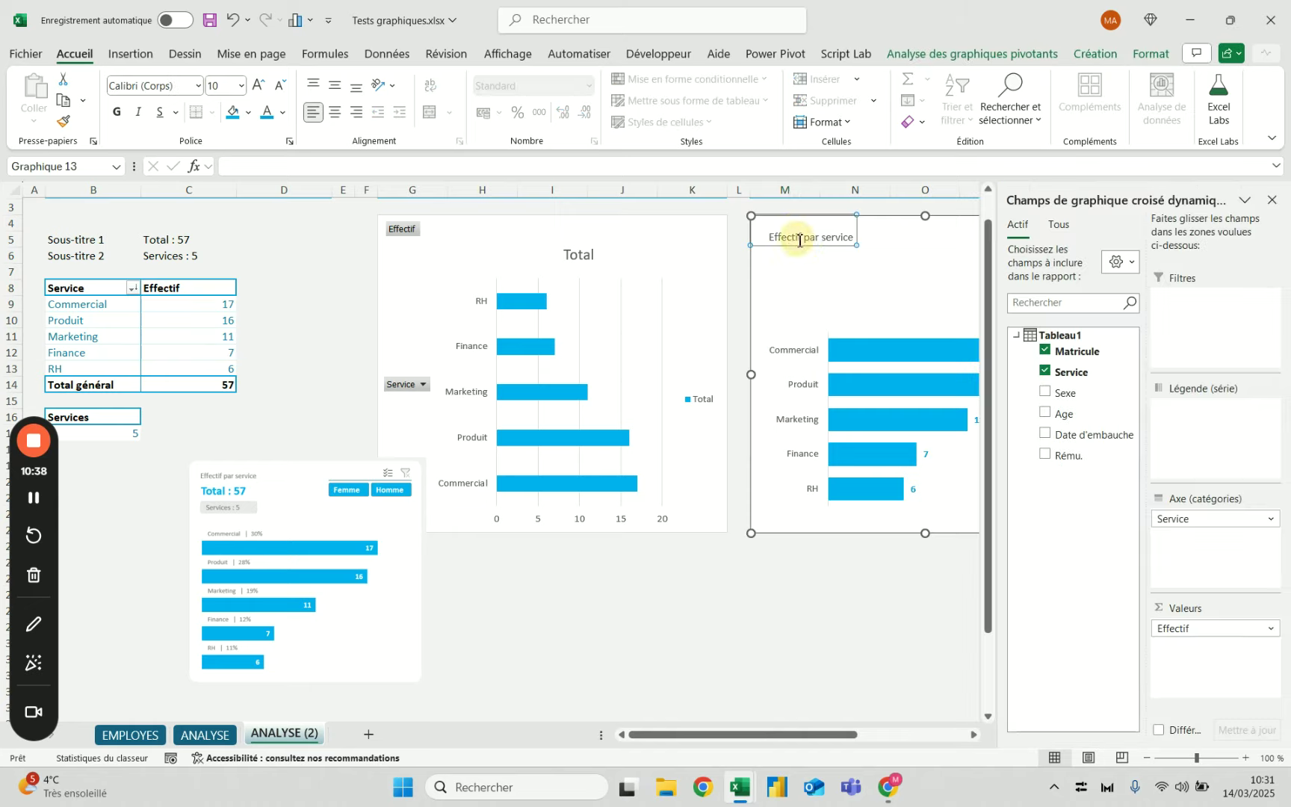
{"action": "left_click", "coordinate": [278, 85]}
{"action": "left_click", "coordinate": [662, 535]}
{"action": "left_click", "coordinate": [693, 611]}
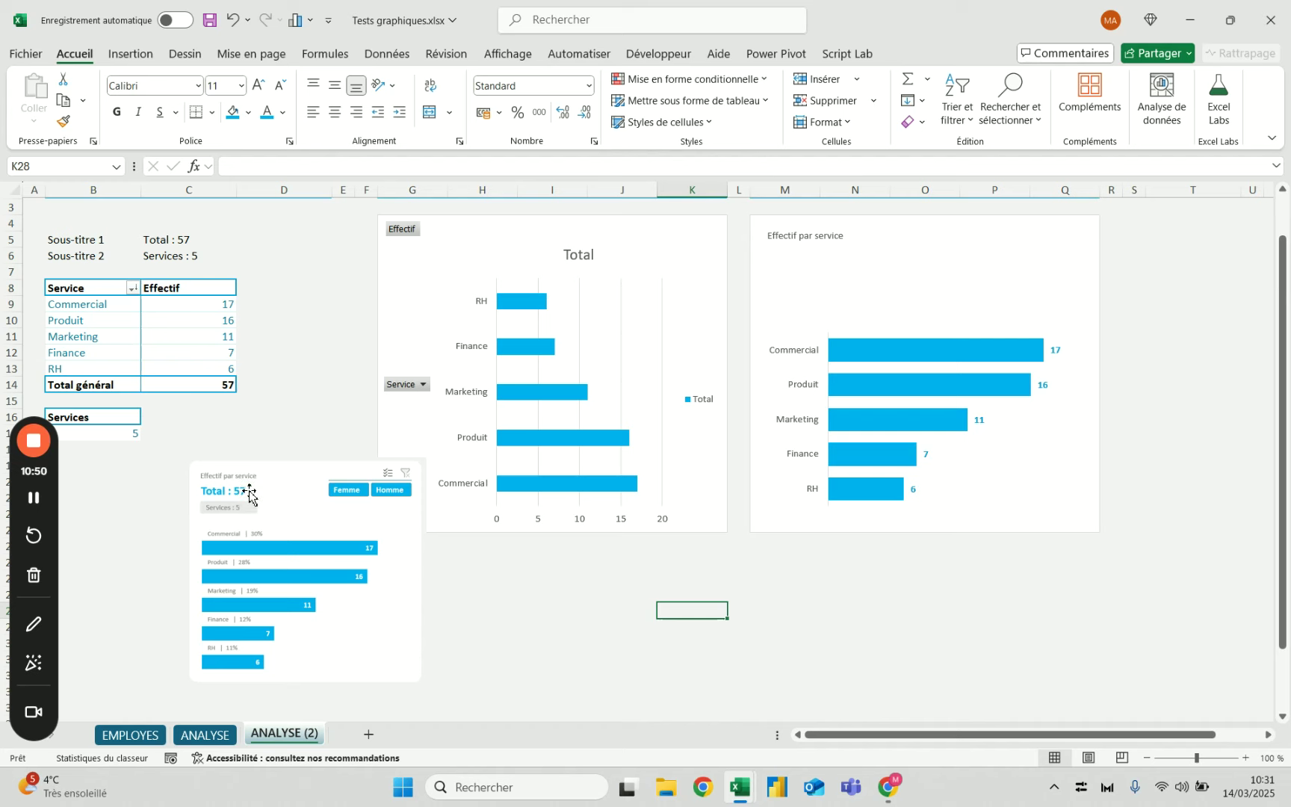
Draw a rounded rectangle about 4.42 cm wide and 1.33 cm high just under the restyled chart's title.
{"action": "left_click", "coordinate": [131, 54]}
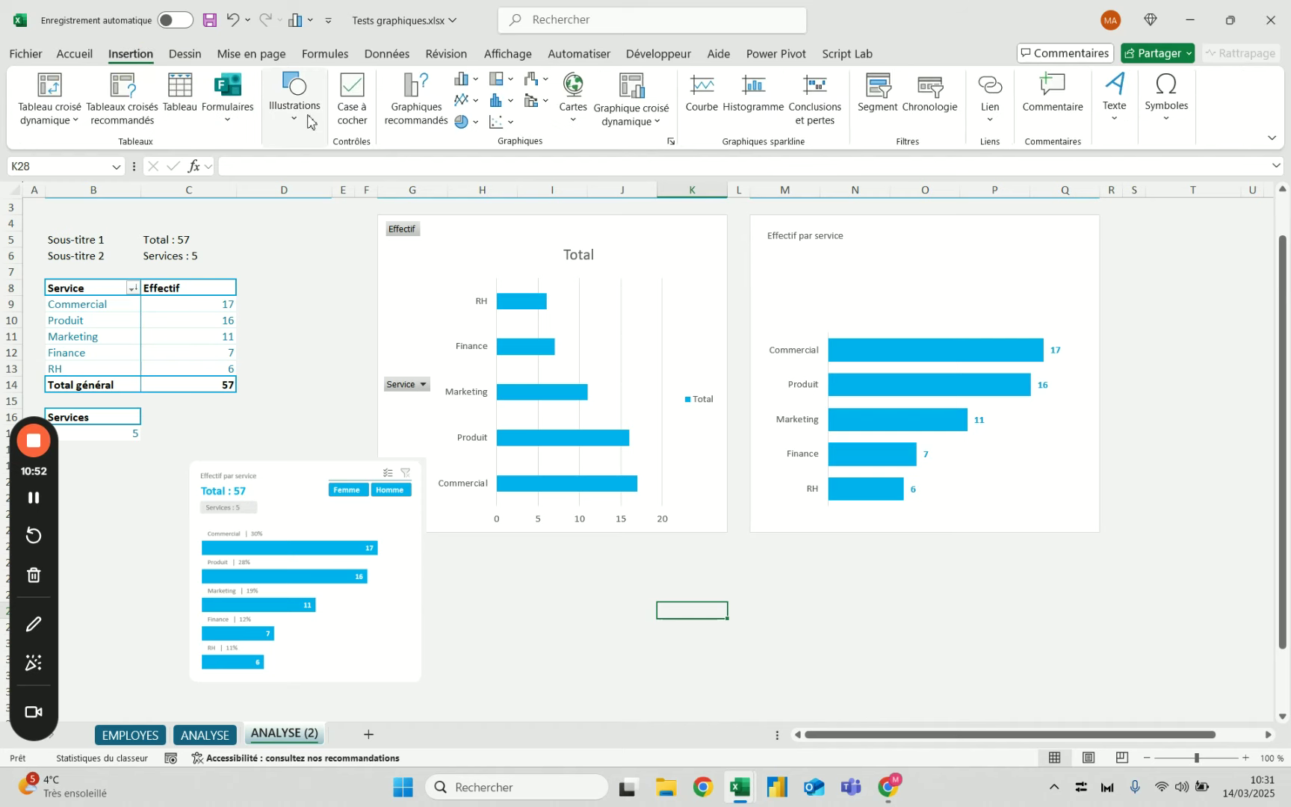
{"action": "left_click", "coordinate": [295, 104]}
{"action": "left_click", "coordinate": [322, 196]}
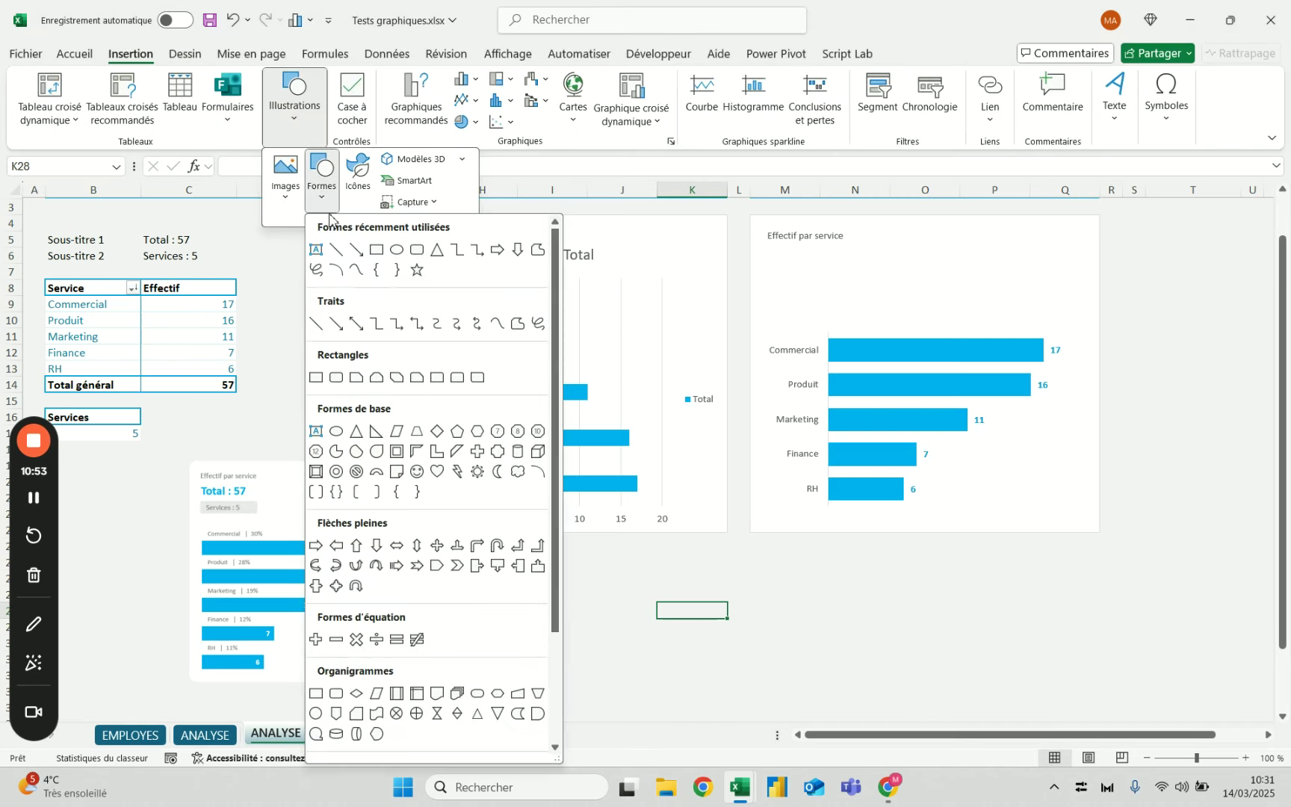
{"action": "left_click", "coordinate": [415, 256]}
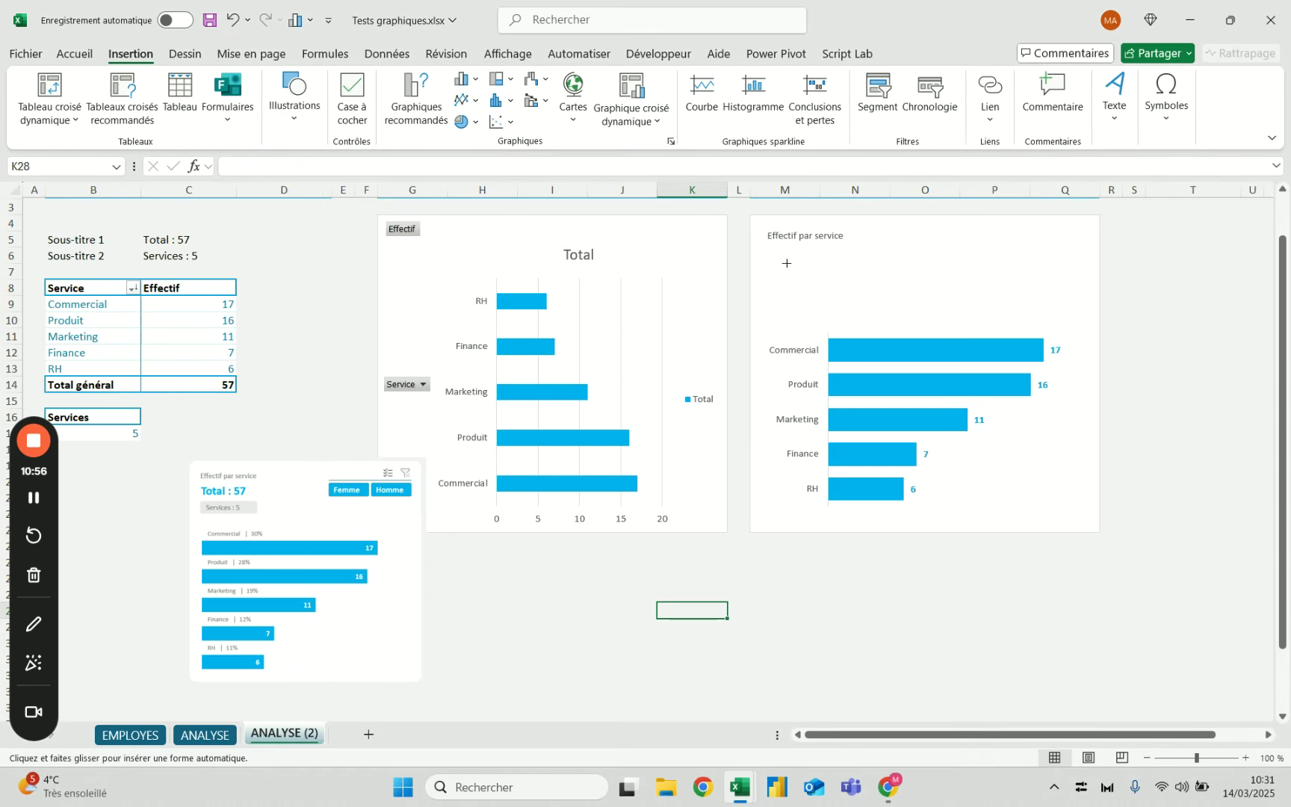
{"action": "left_click_drag", "start_coordinate": [778, 258], "coordinate": [917, 293]}
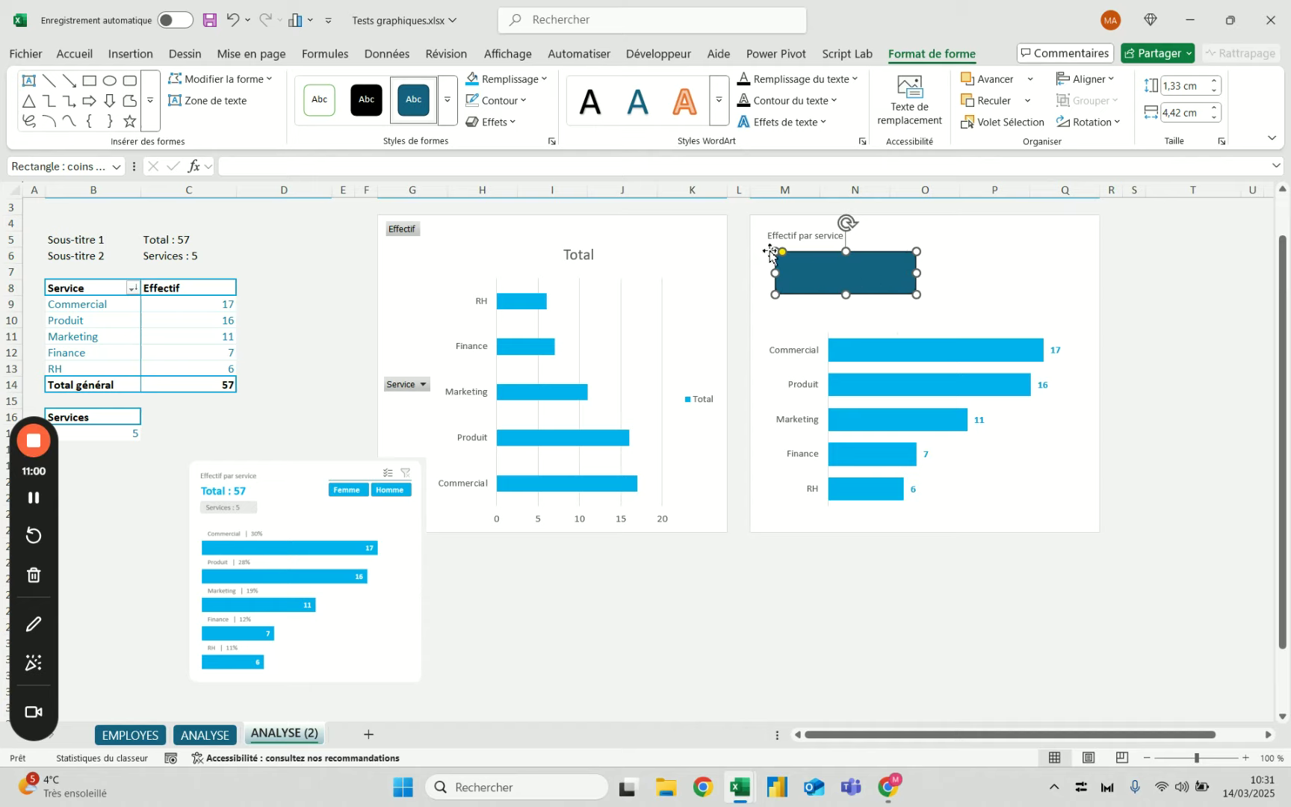
Link the rounded rectangle's text to cell C5 with the formula =$C$5.
{"action": "left_click", "coordinate": [712, 169]}
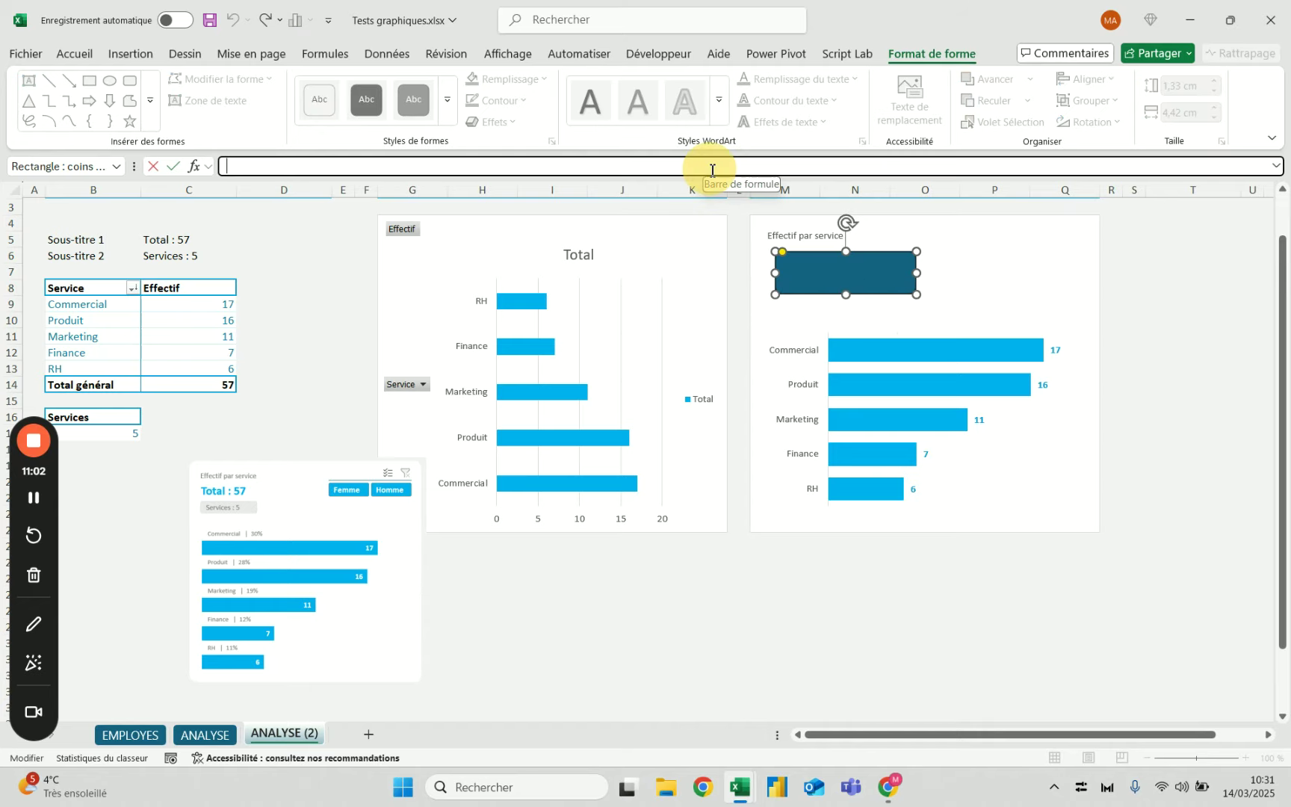
{"action": "type", "text": "="}
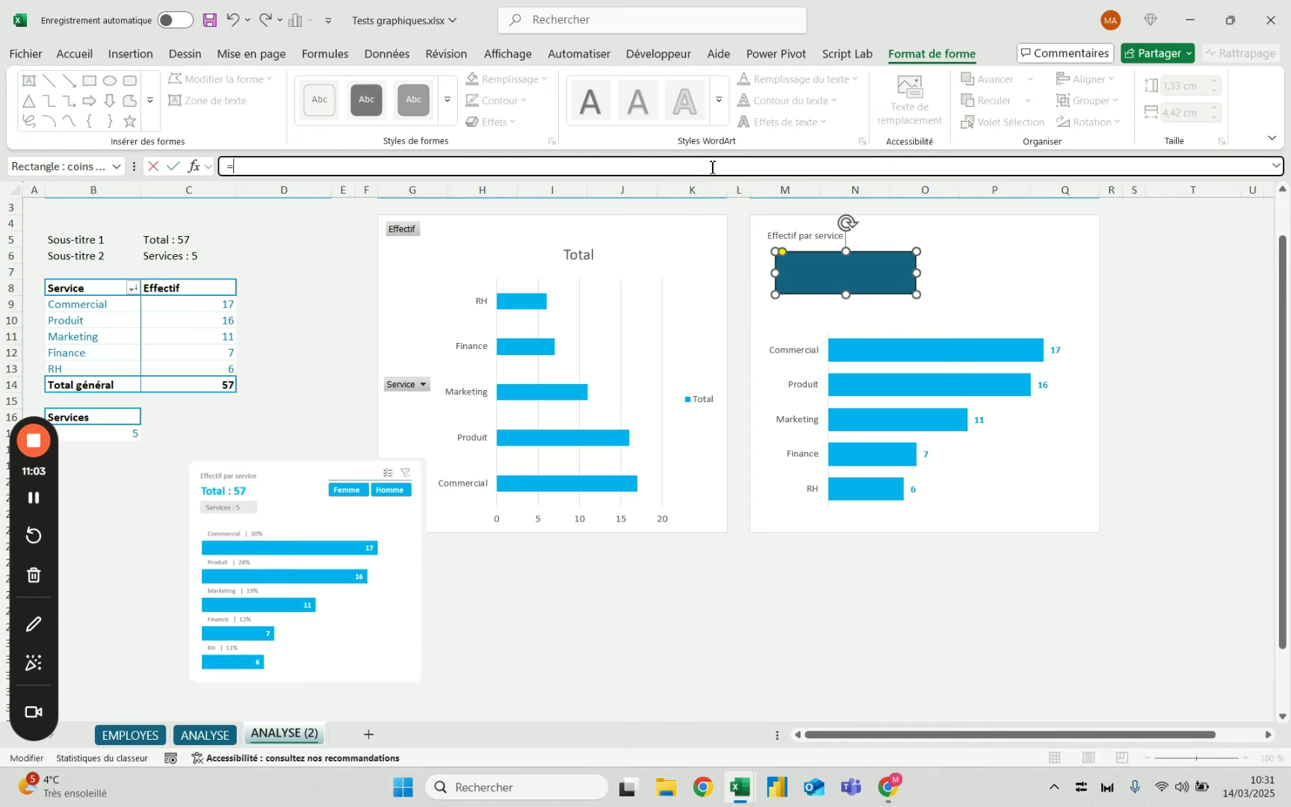
{"action": "left_click", "coordinate": [183, 242]}
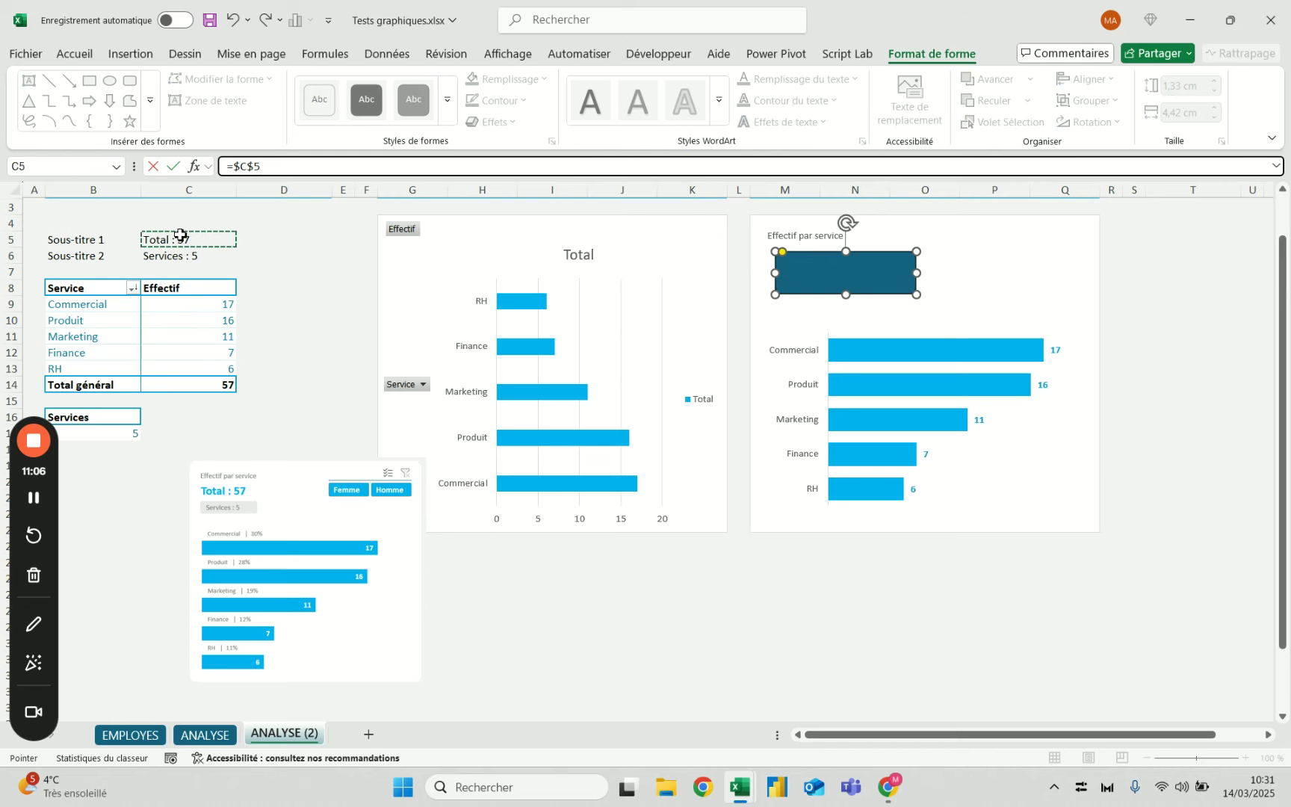
{"action": "key", "text": "Return"}
{"action": "left_click", "coordinate": [1176, 286]}
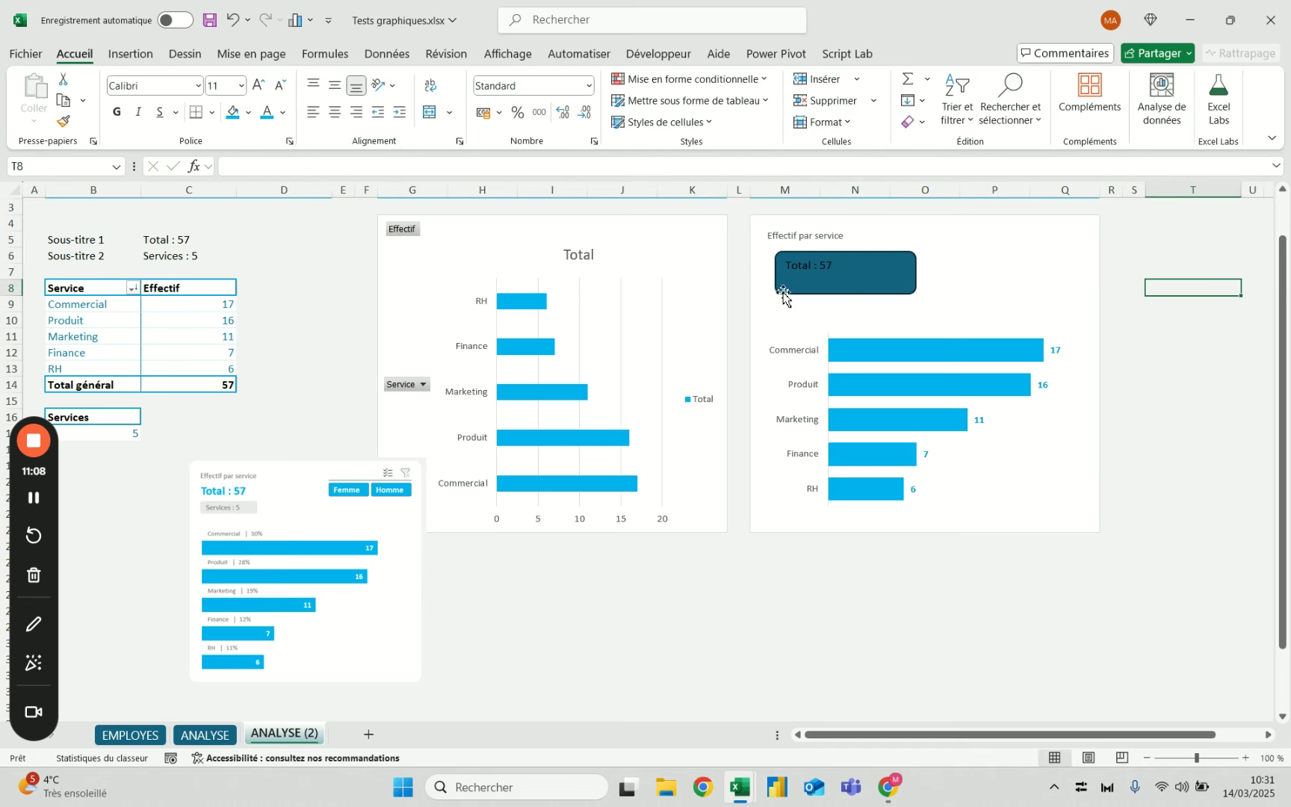
Add a slicer for the Sexe field of the Service pivot table and place it below the two charts.
{"action": "left_click", "coordinate": [216, 335]}
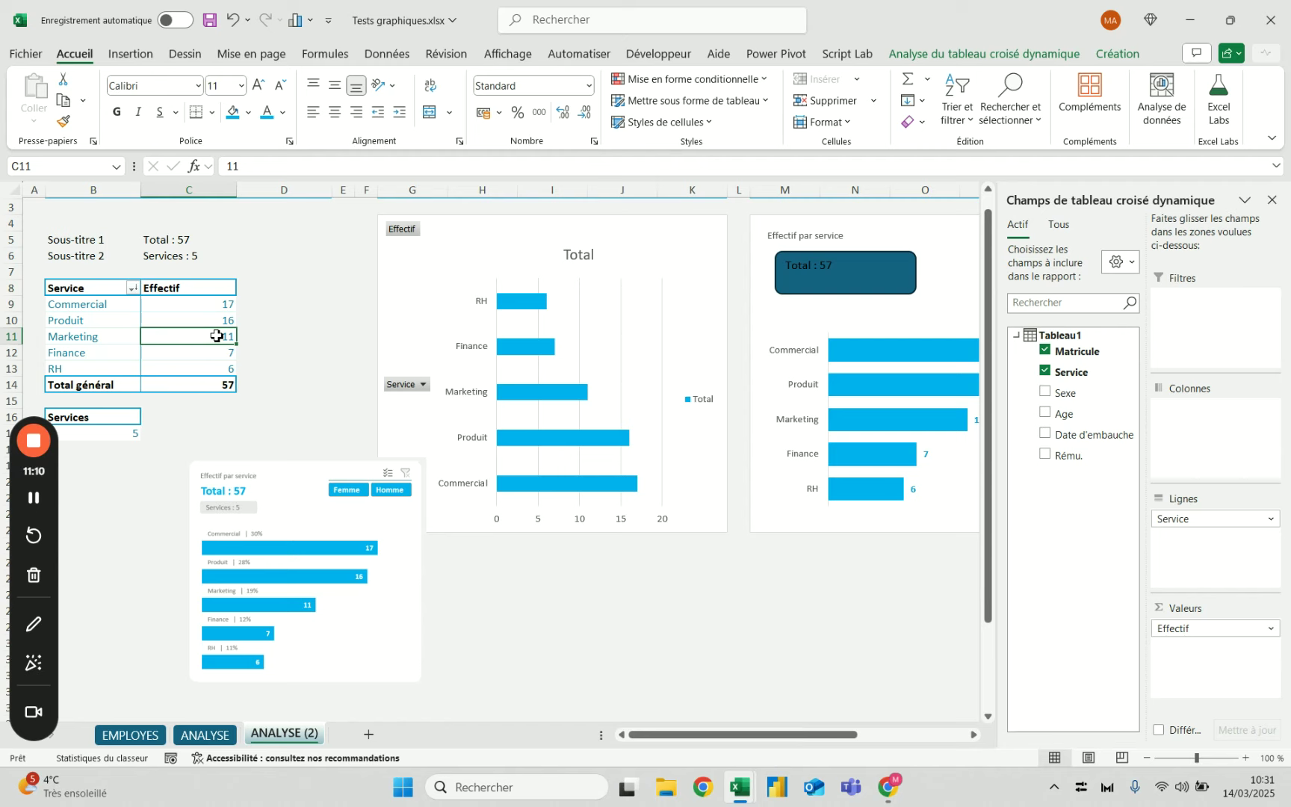
{"action": "right_click", "coordinate": [217, 336]}
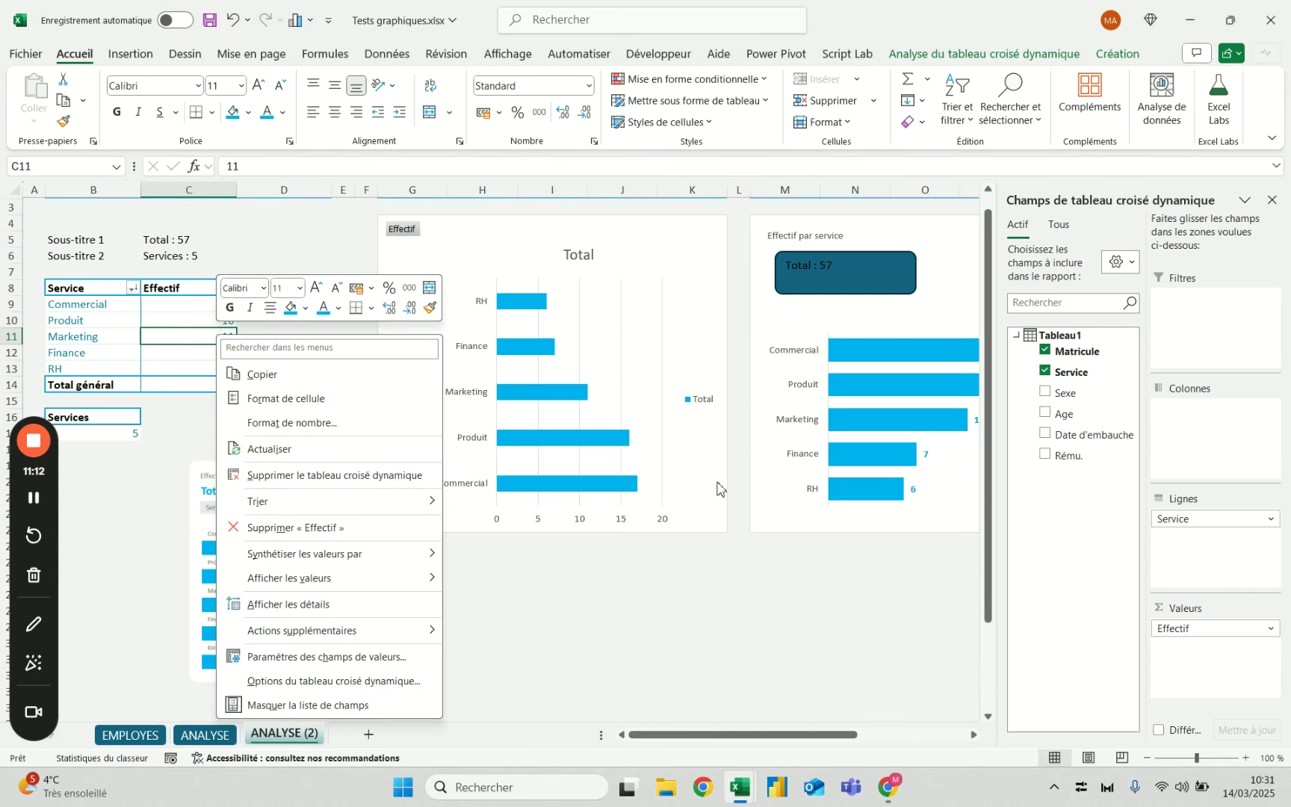
{"action": "key", "text": "Escape"}
{"action": "right_click", "coordinate": [1067, 393]}
{"action": "left_click", "coordinate": [1128, 495]}
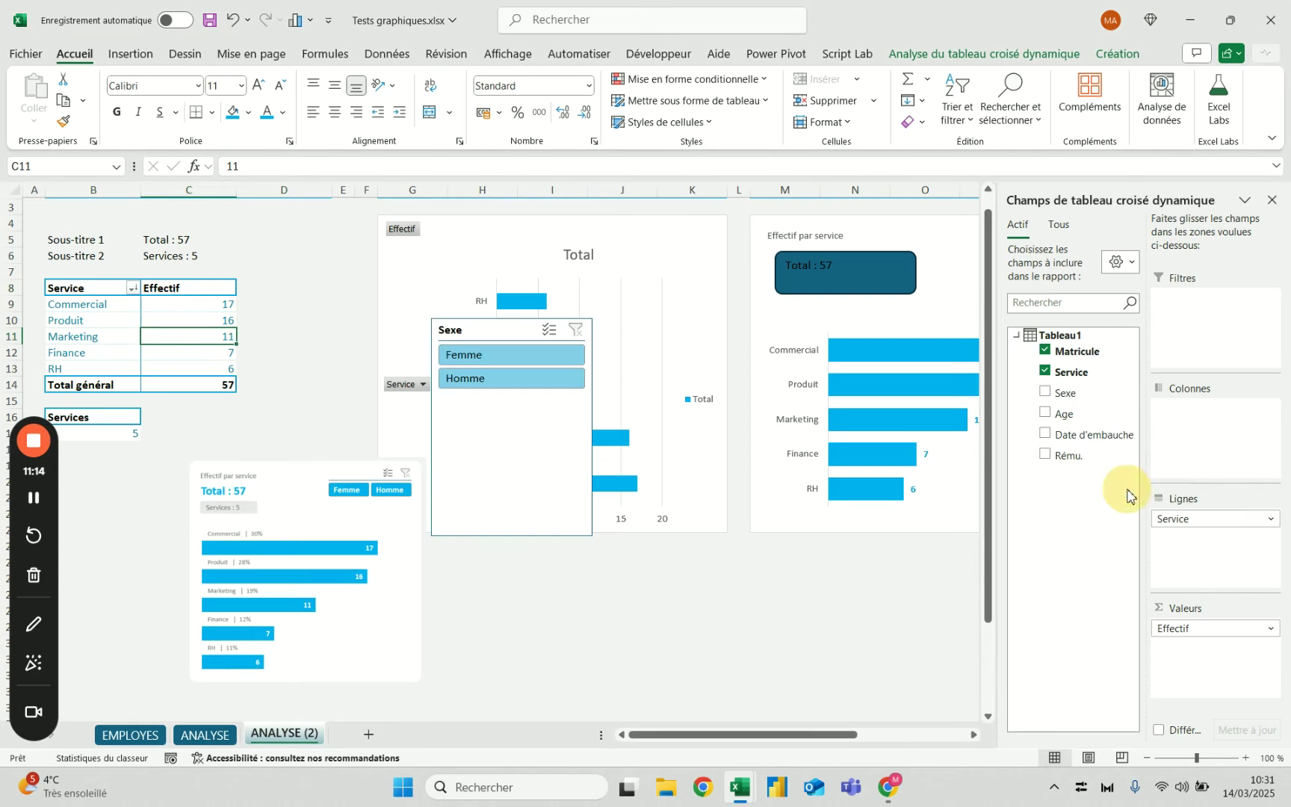
{"action": "left_click_drag", "start_coordinate": [516, 338], "coordinate": [657, 564]}
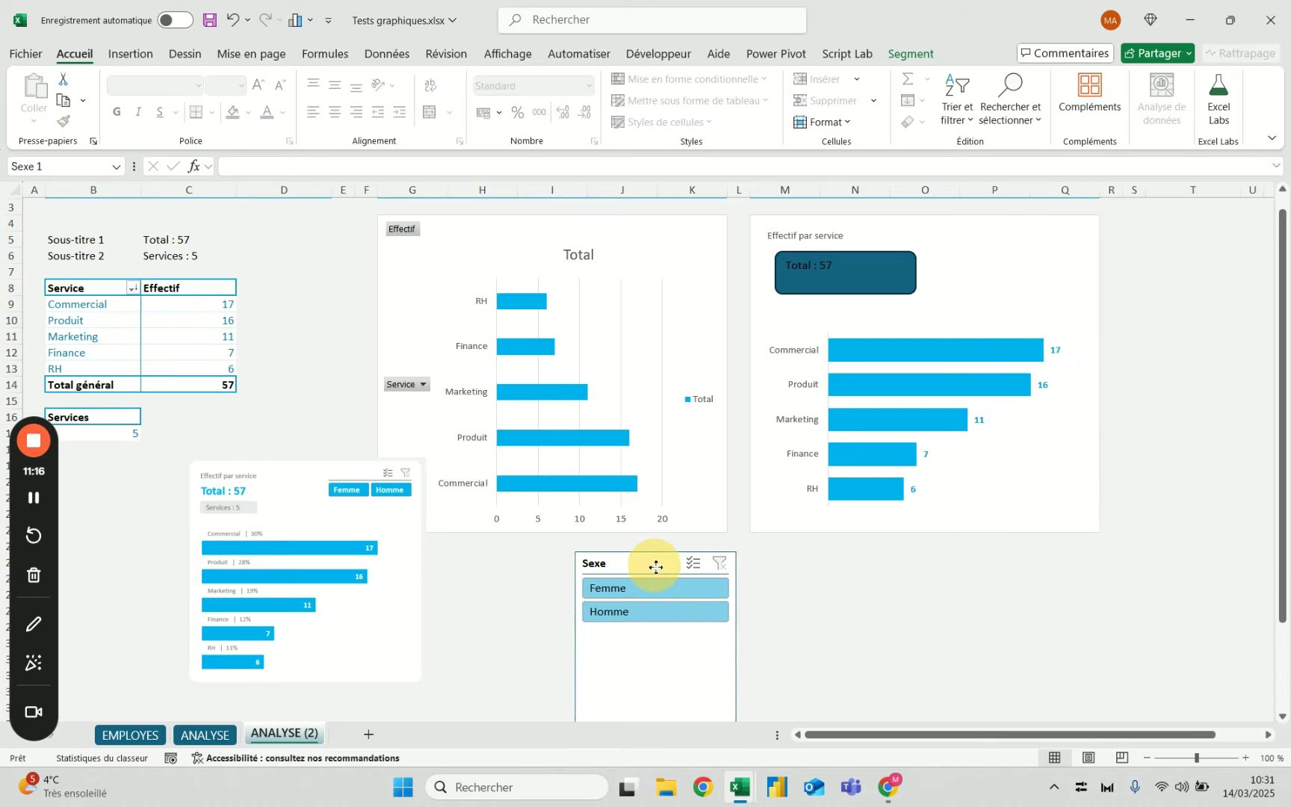
Test the Sexe slicer by filtering on Homme and Femme, and clear the filter.
{"action": "left_click", "coordinate": [623, 590]}
{"action": "left_click", "coordinate": [627, 614]}
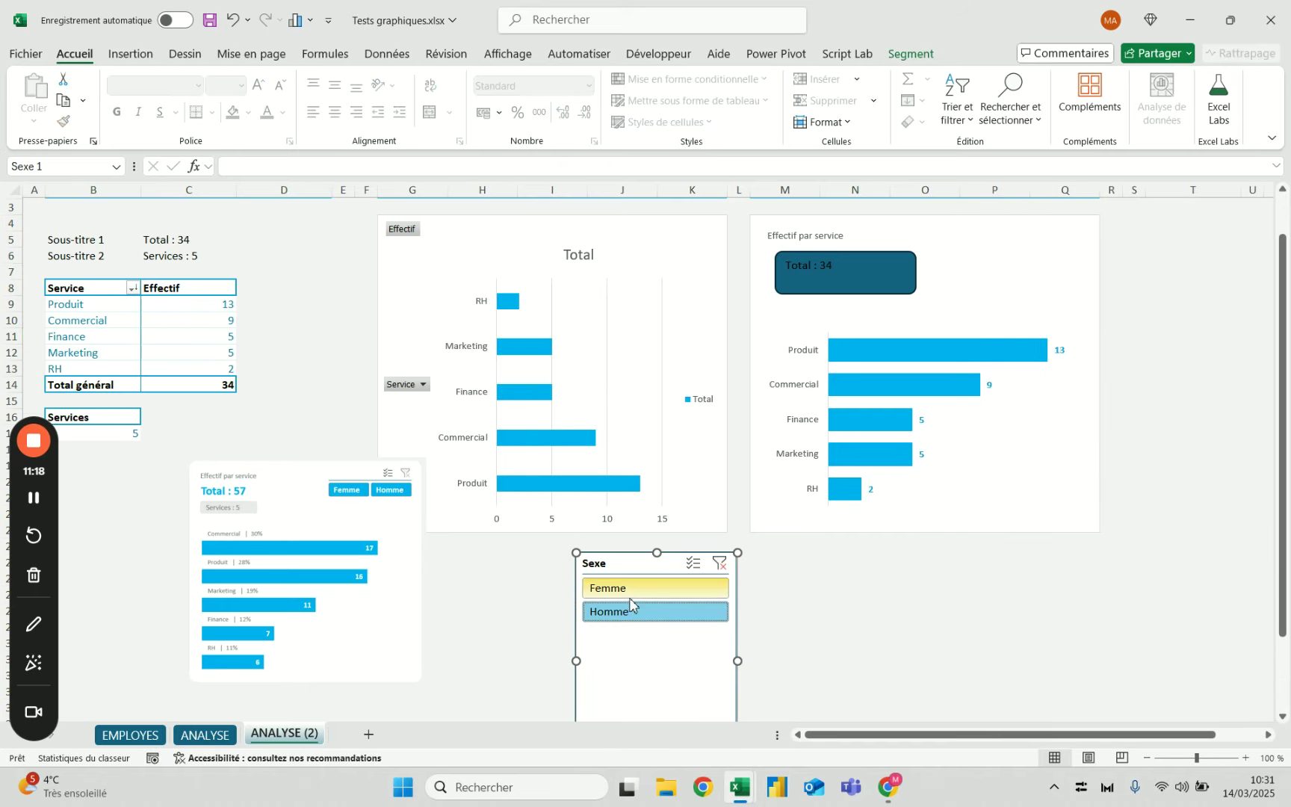
{"action": "left_click", "coordinate": [614, 588]}
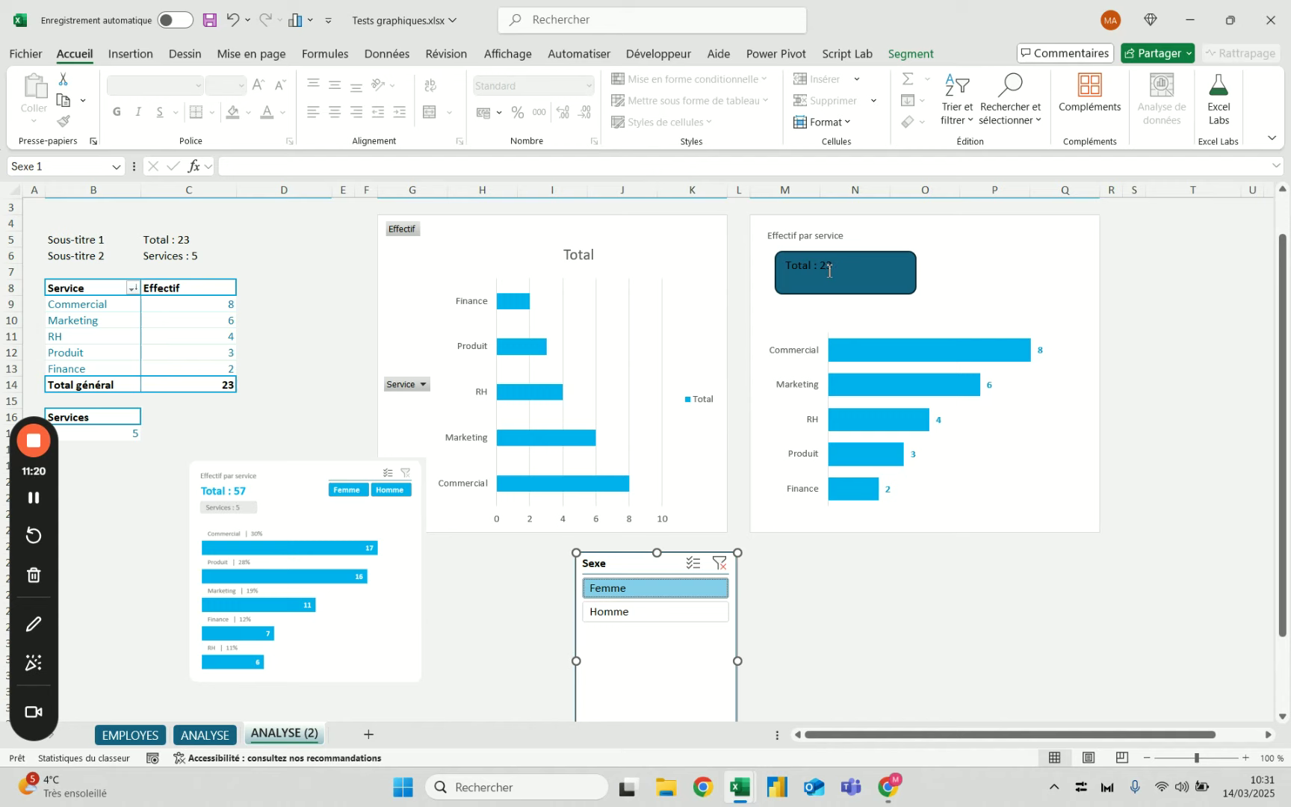
{"action": "left_click", "coordinate": [719, 563]}
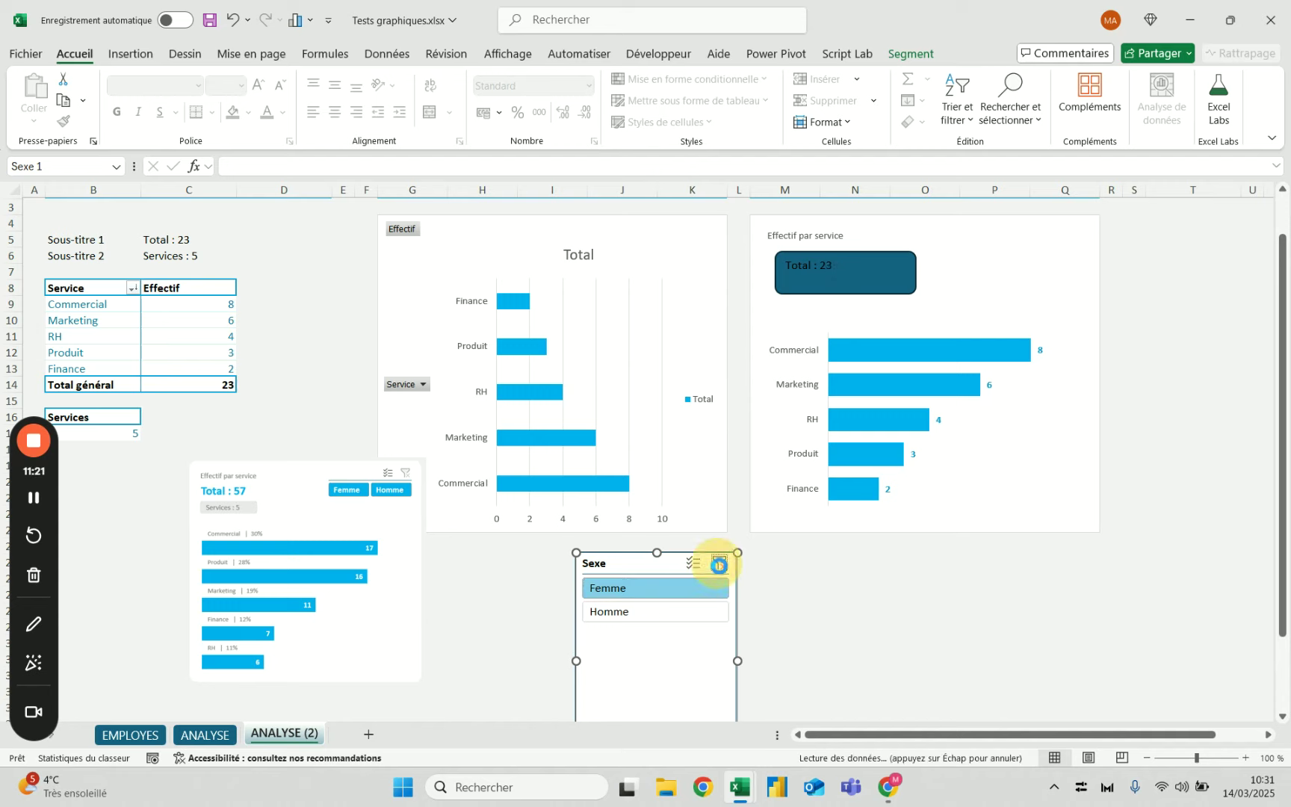
Check which pivot tables are connected to the Sexe slicer in its report connections.
{"action": "right_click", "coordinate": [631, 572]}
{"action": "left_click", "coordinate": [661, 352]}
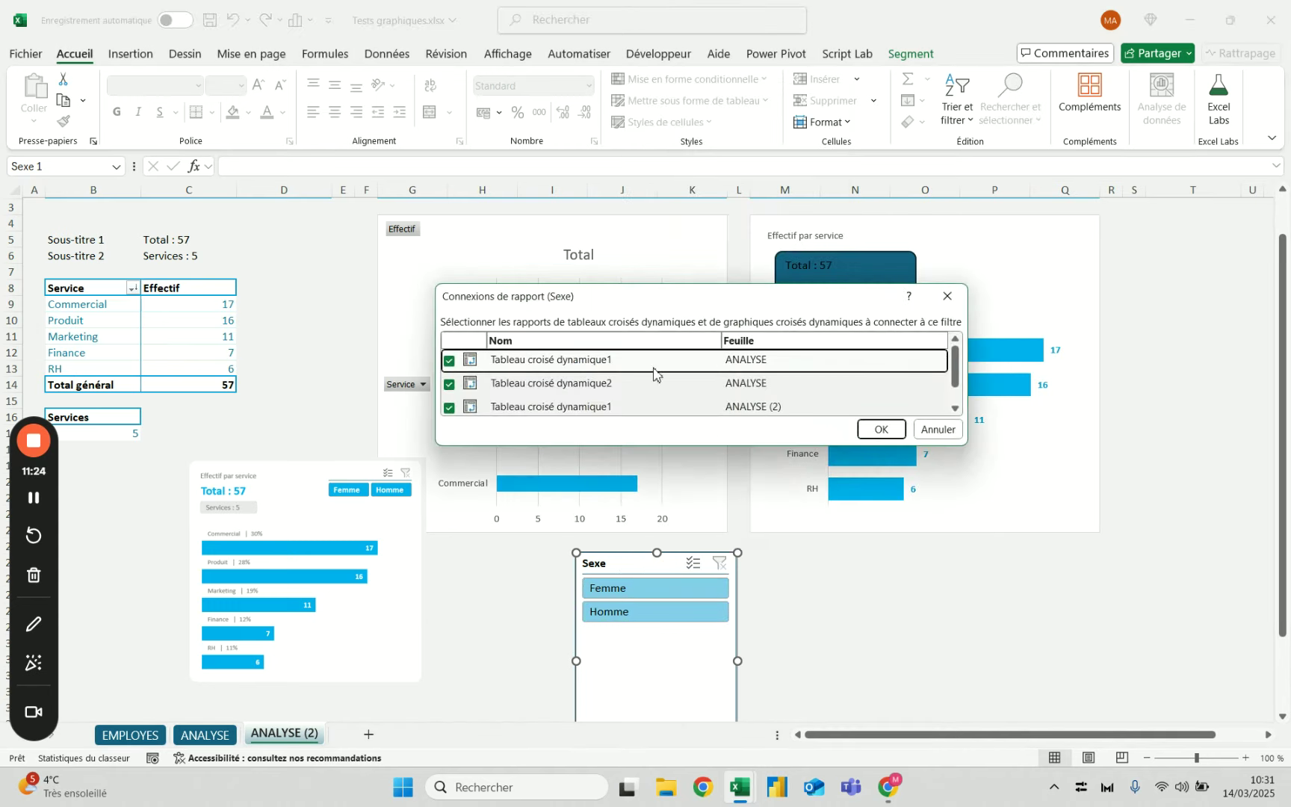
{"action": "scroll", "coordinate": [508, 383], "scroll_direction": "down", "scroll_amount": 2}
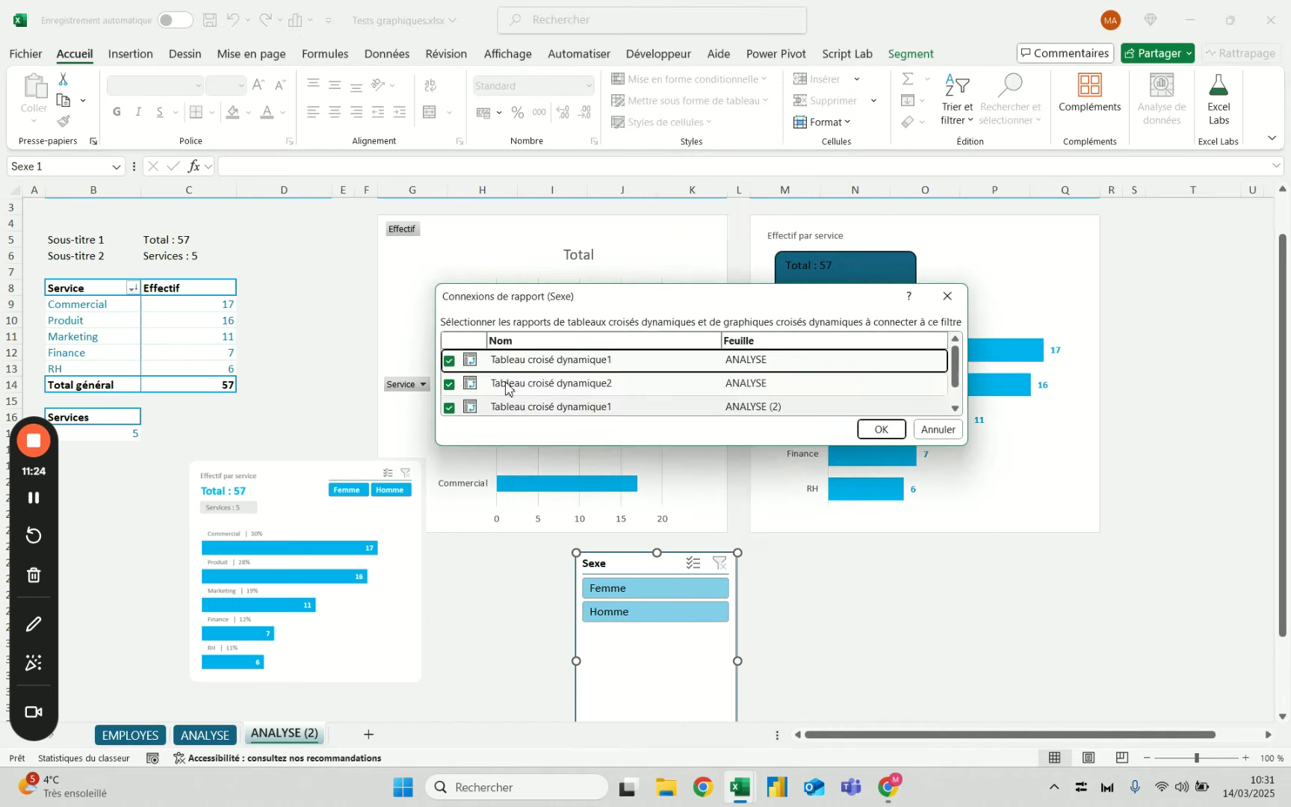
{"action": "left_click", "coordinate": [948, 298]}
Change the fill of the rounded rectangle linked to C5 to light grey and remove its outline.
{"action": "left_click", "coordinate": [837, 267]}
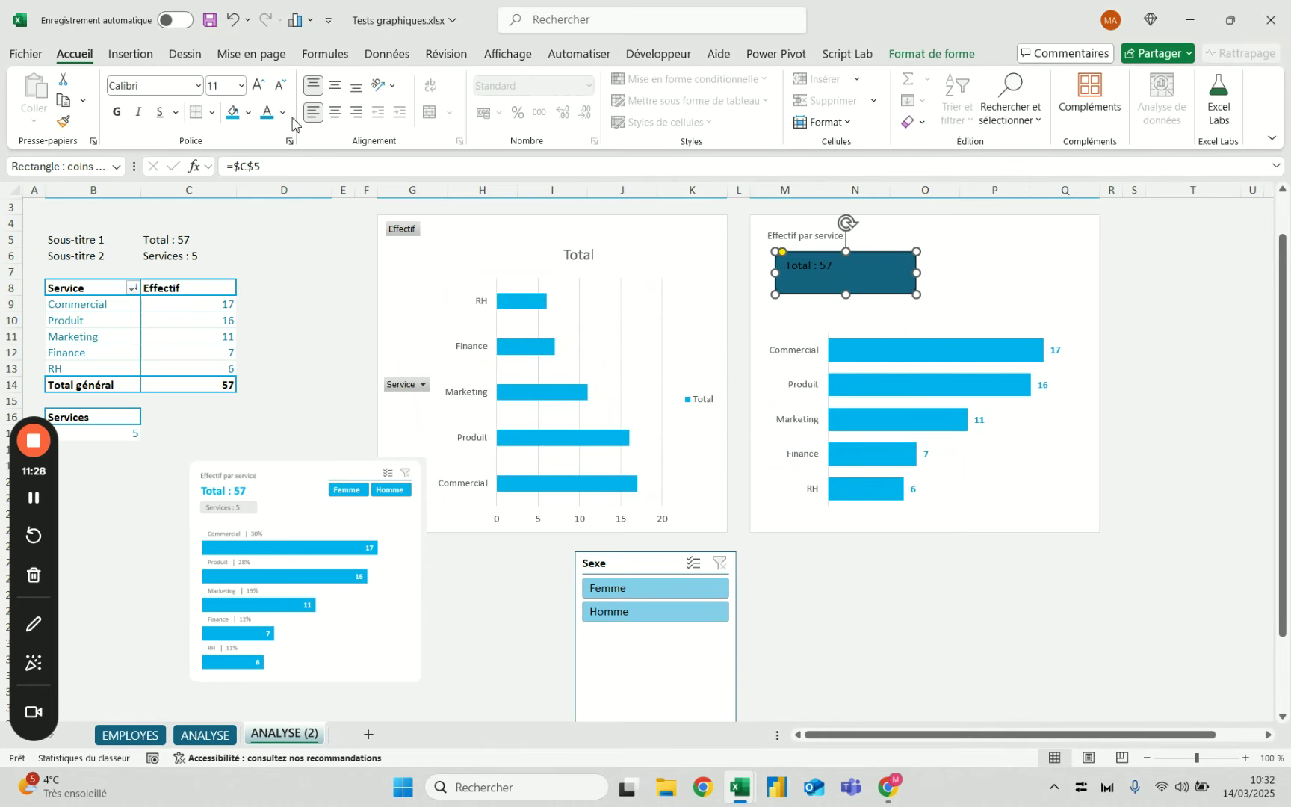
{"action": "left_click", "coordinate": [251, 114]}
{"action": "left_click", "coordinate": [238, 246]}
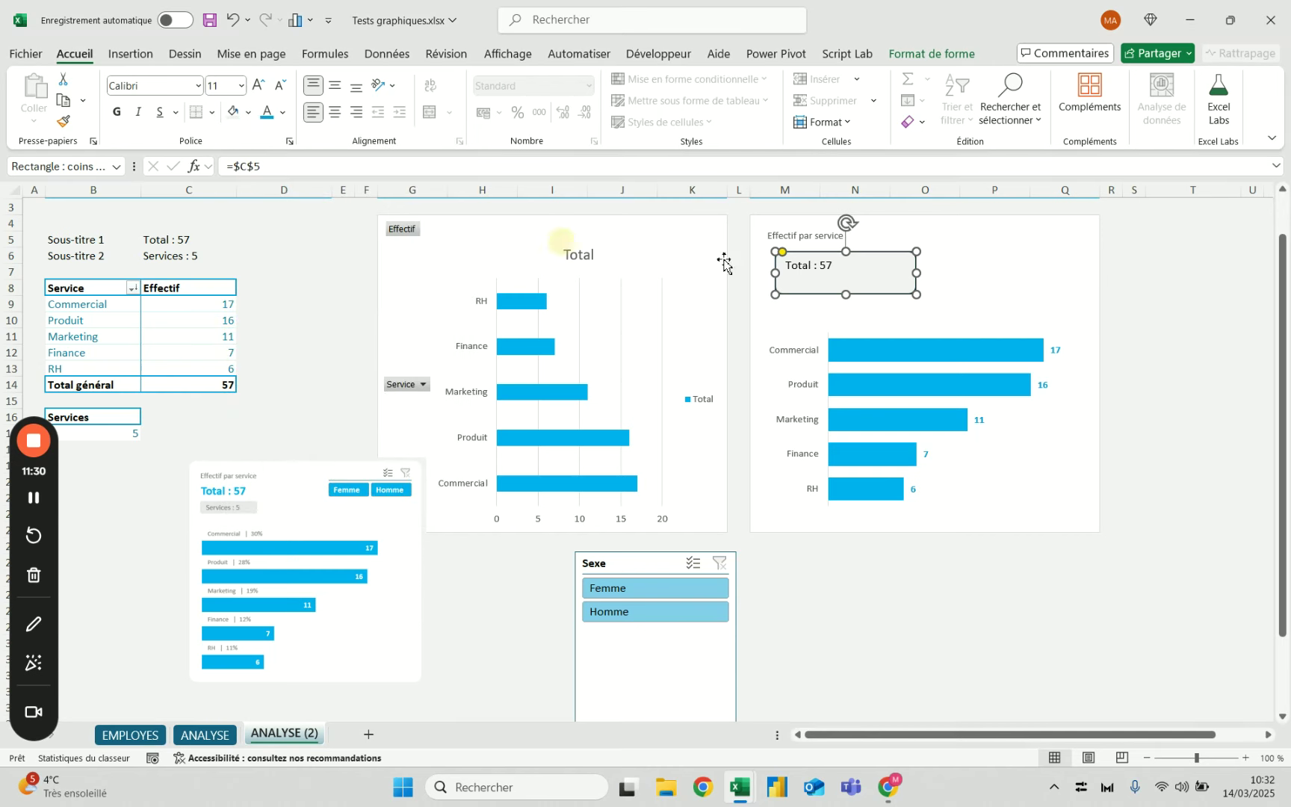
{"action": "left_click", "coordinate": [932, 54]}
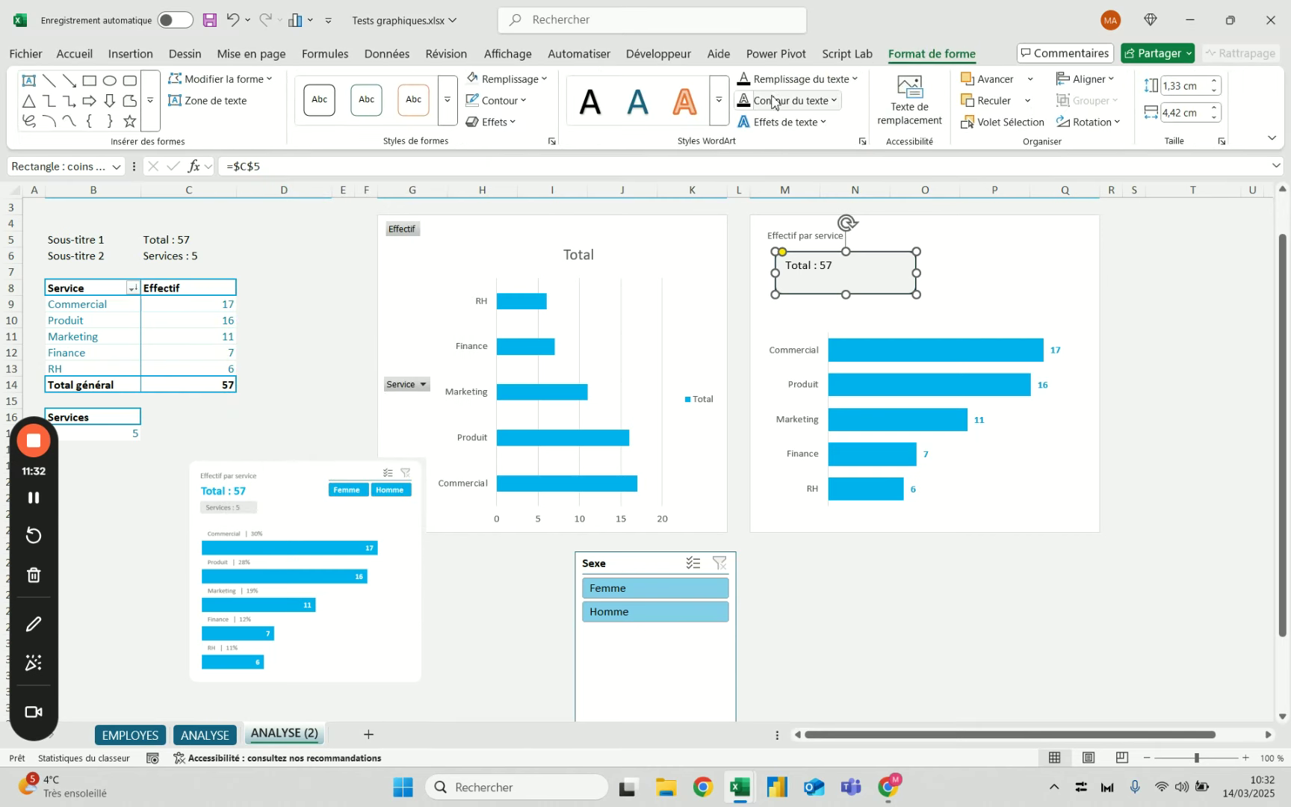
{"action": "left_click", "coordinate": [525, 103]}
{"action": "left_click", "coordinate": [486, 463]}
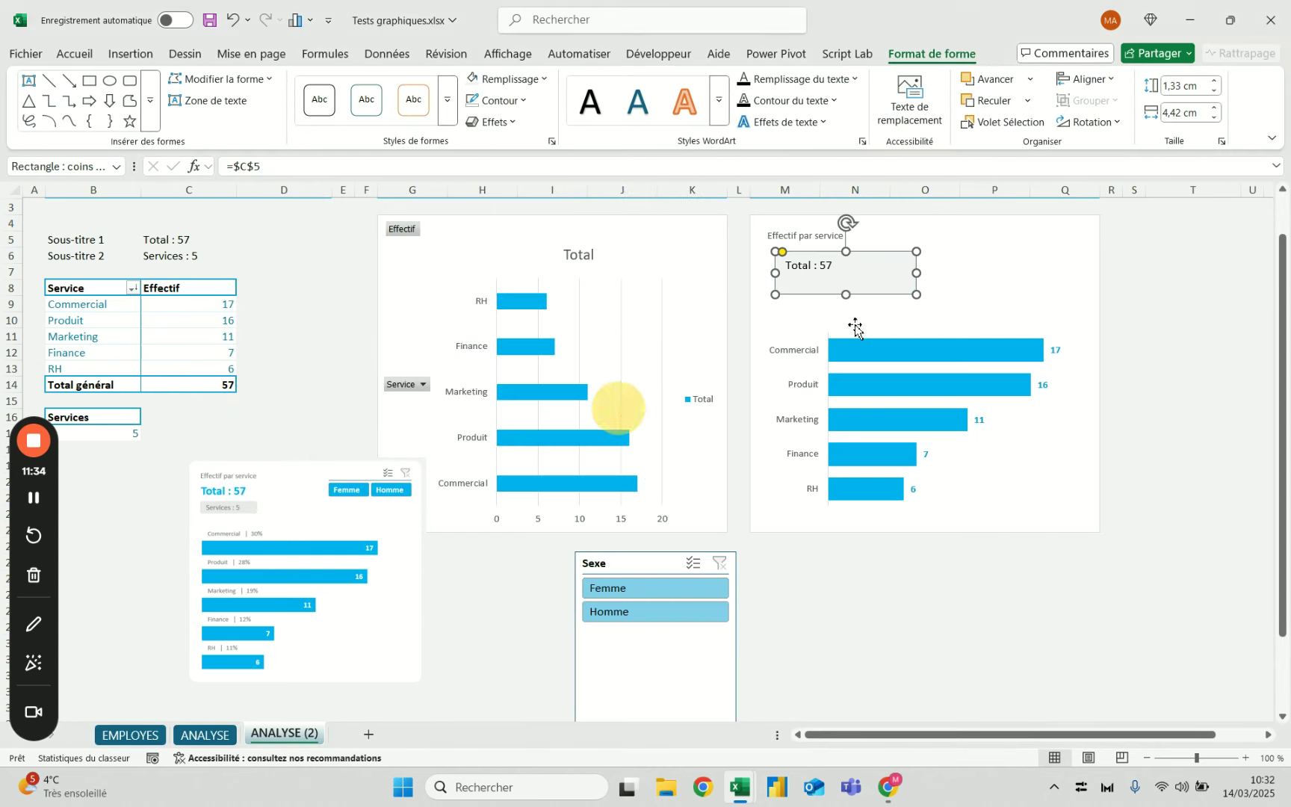
{"action": "key", "text": "Escape"}
Format the rounded rectangle's linked Total text in blue, size 18 and bold.
{"action": "left_click", "coordinate": [856, 262]}
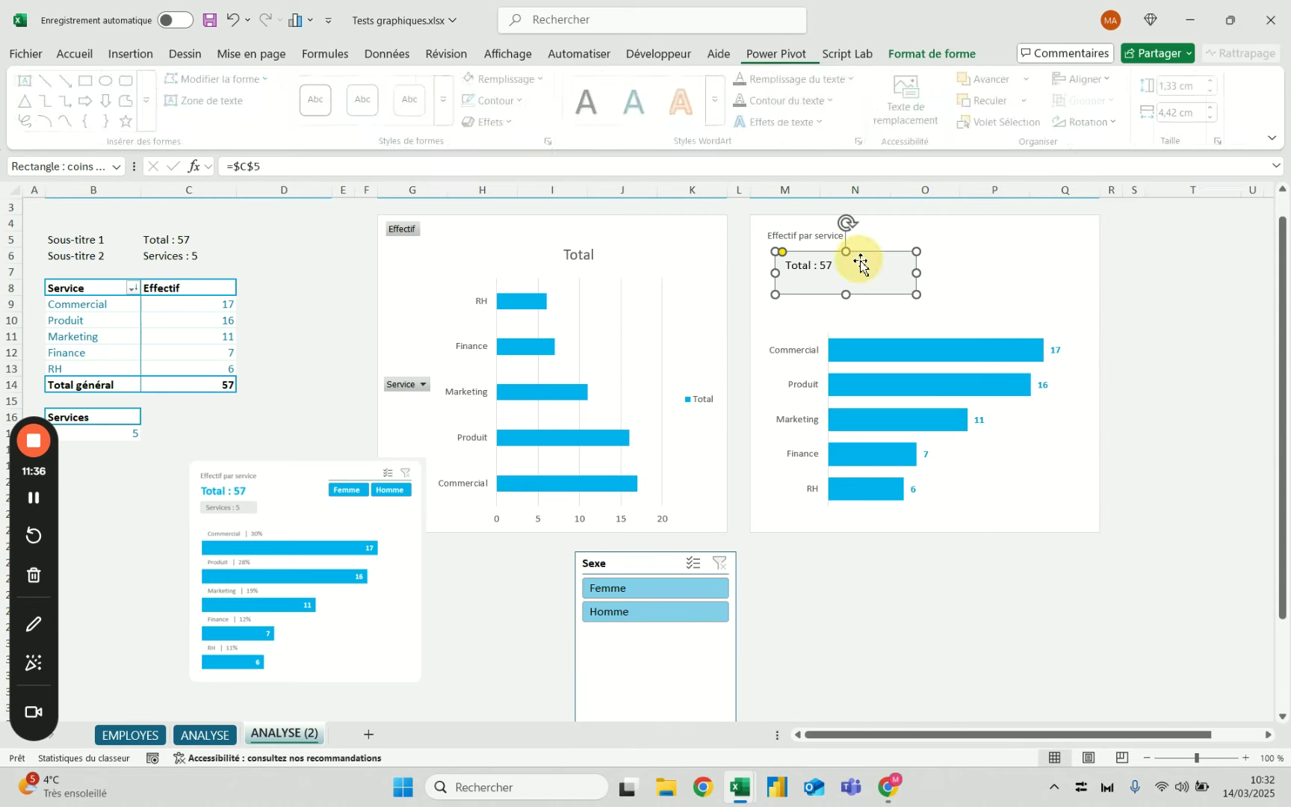
{"action": "left_click", "coordinate": [75, 54]}
{"action": "left_click", "coordinate": [259, 86]}
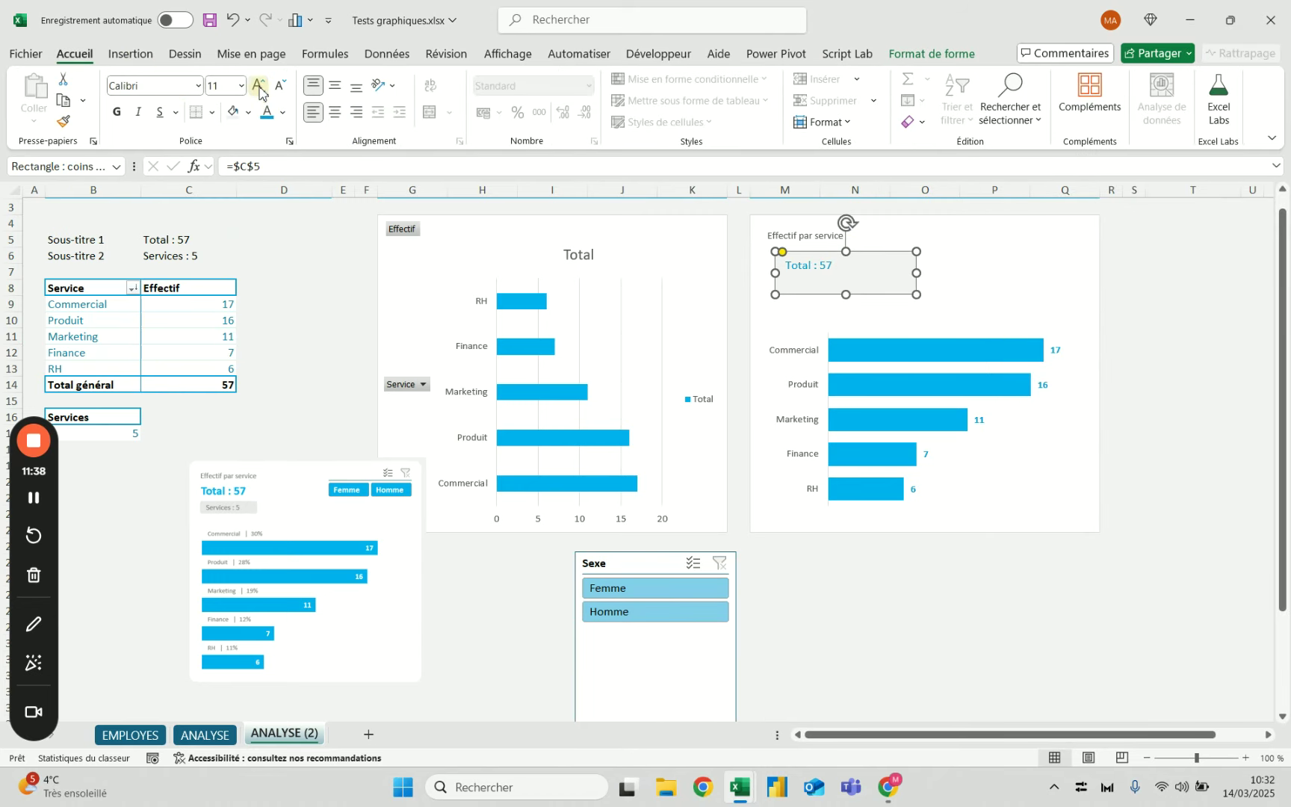
{"action": "left_click", "coordinate": [259, 86]}
{"action": "left_click", "coordinate": [260, 85]}
{"action": "left_click", "coordinate": [259, 86]}
{"action": "left_click", "coordinate": [117, 111]}
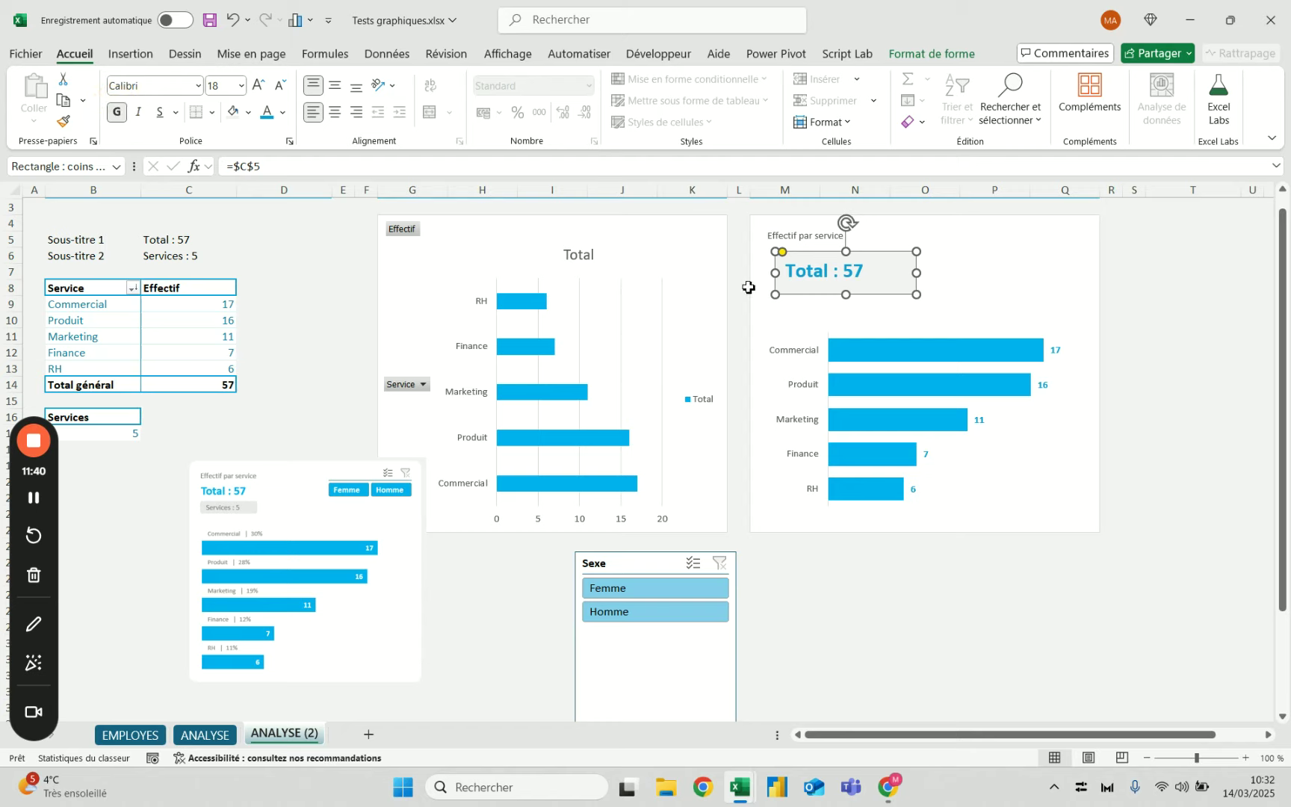
Reduce the rounded rectangle's height slightly and recolour its Total text in the bright blue of the chart bars.
{"action": "left_click_drag", "start_coordinate": [857, 307], "coordinate": [850, 291]}
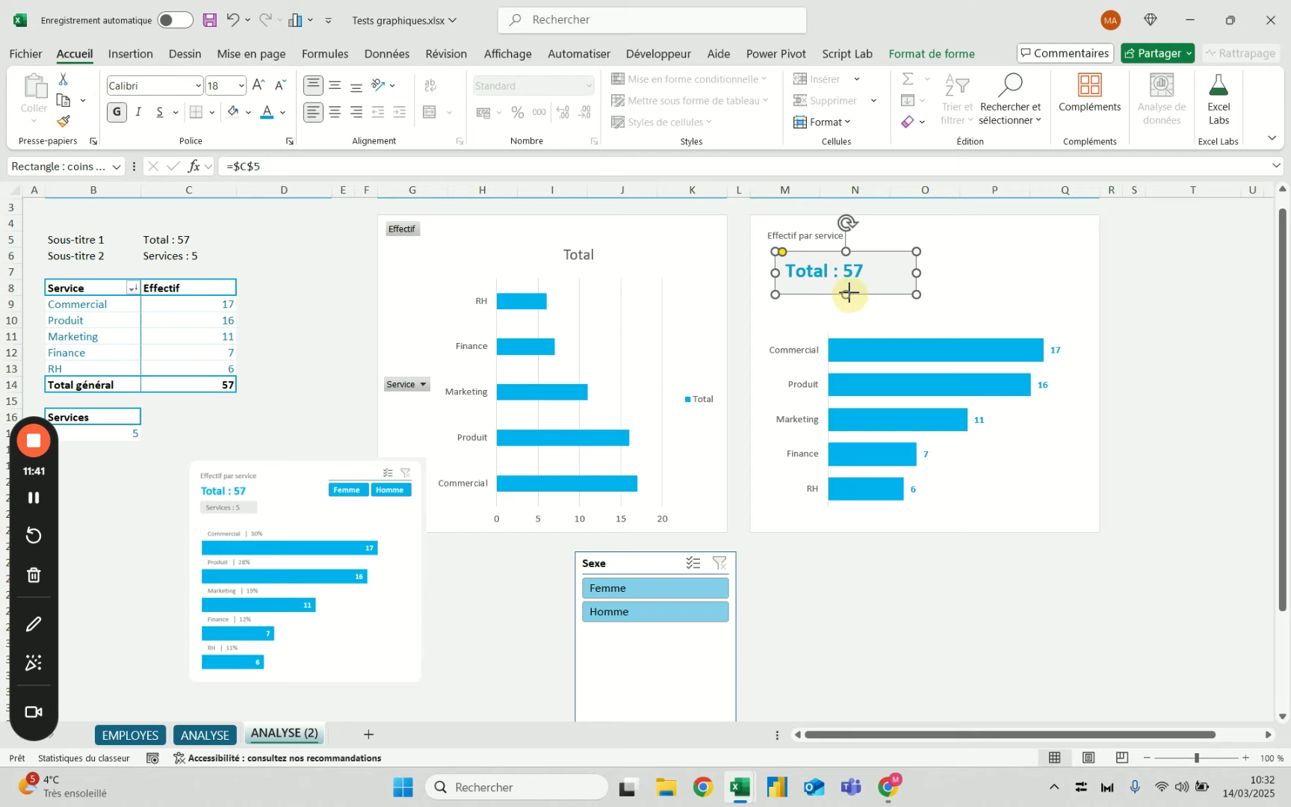
{"action": "left_click", "coordinate": [282, 112]}
{"action": "left_click", "coordinate": [407, 391]}
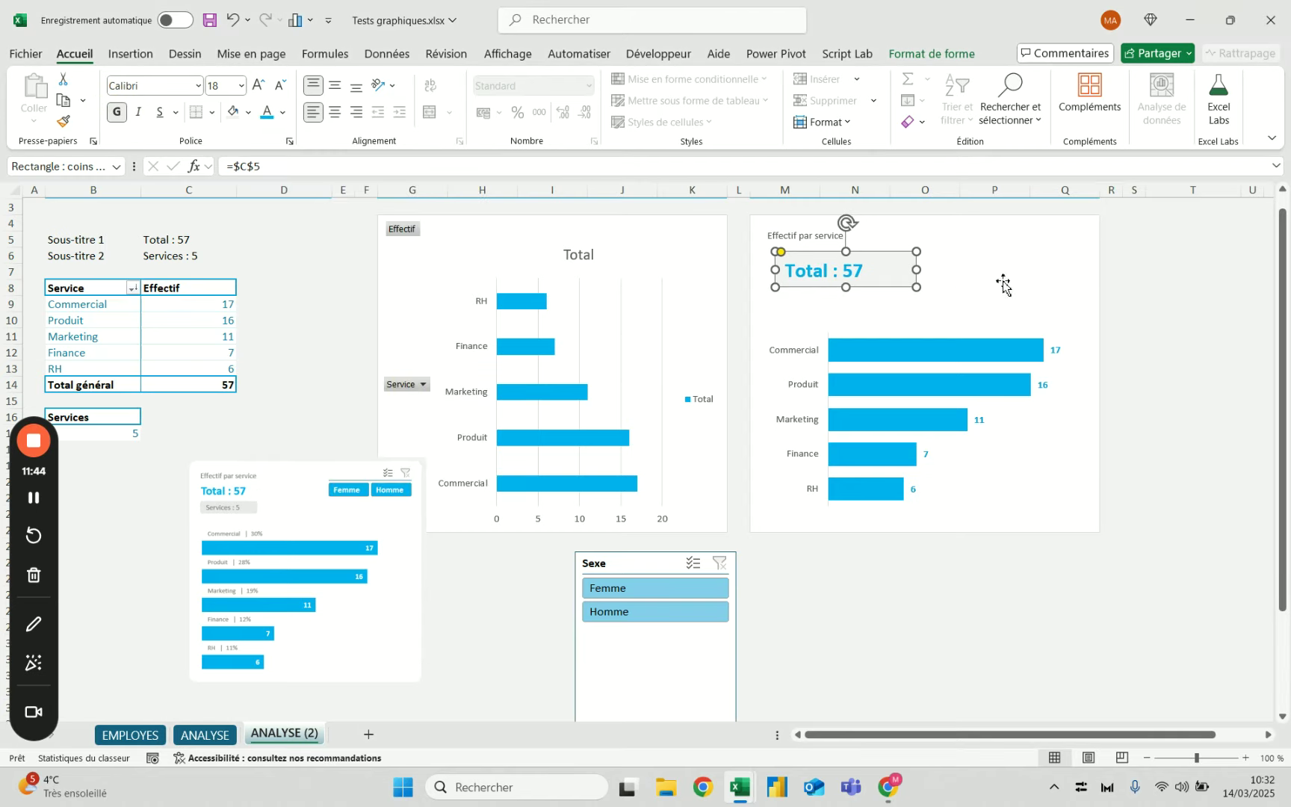
Set the linked Total text in the rounded rectangle to Aptos Black, size 20.
{"action": "left_click", "coordinate": [1188, 262]}
{"action": "left_click", "coordinate": [873, 267]}
{"action": "left_click", "coordinate": [259, 90]}
{"action": "left_click", "coordinate": [199, 87]}
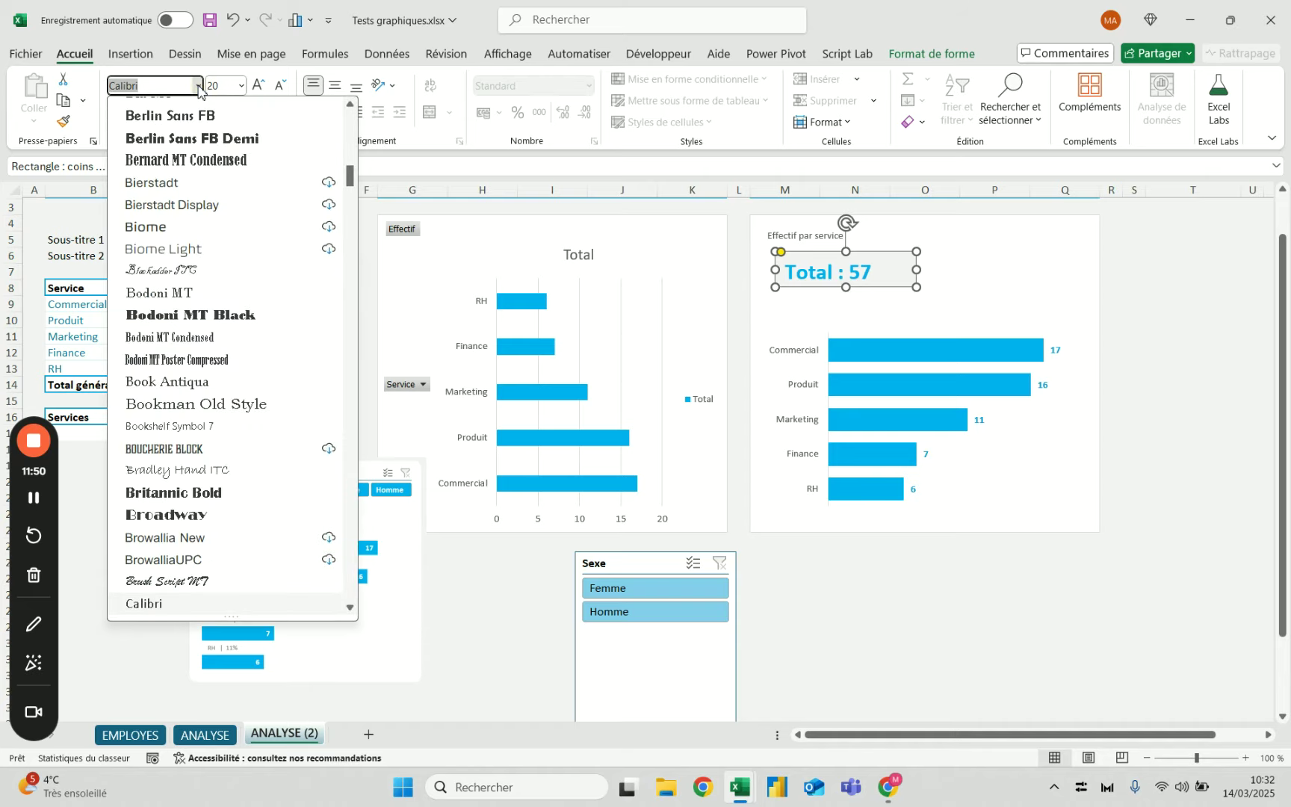
{"action": "type", "text": "Aptos Black"}
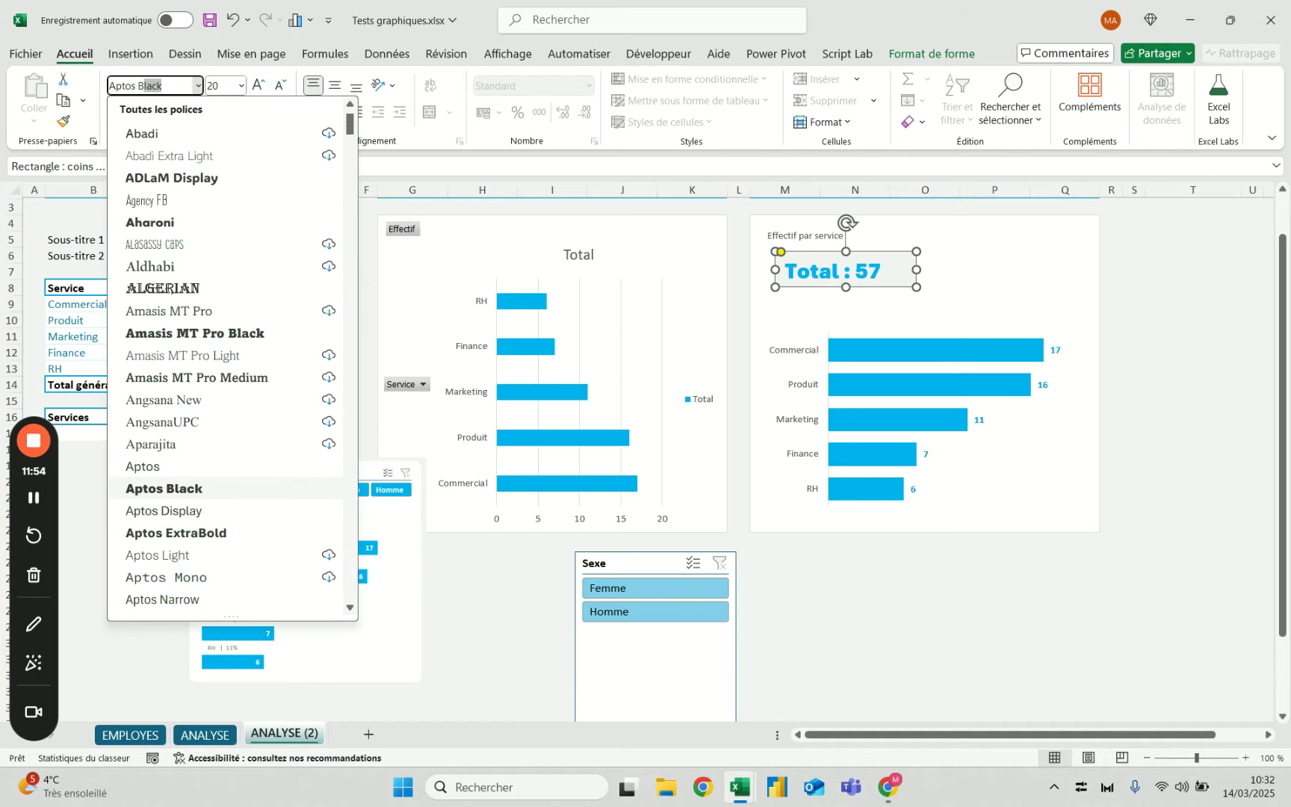
{"action": "key", "text": "Return"}
{"action": "left_click", "coordinate": [1229, 237]}
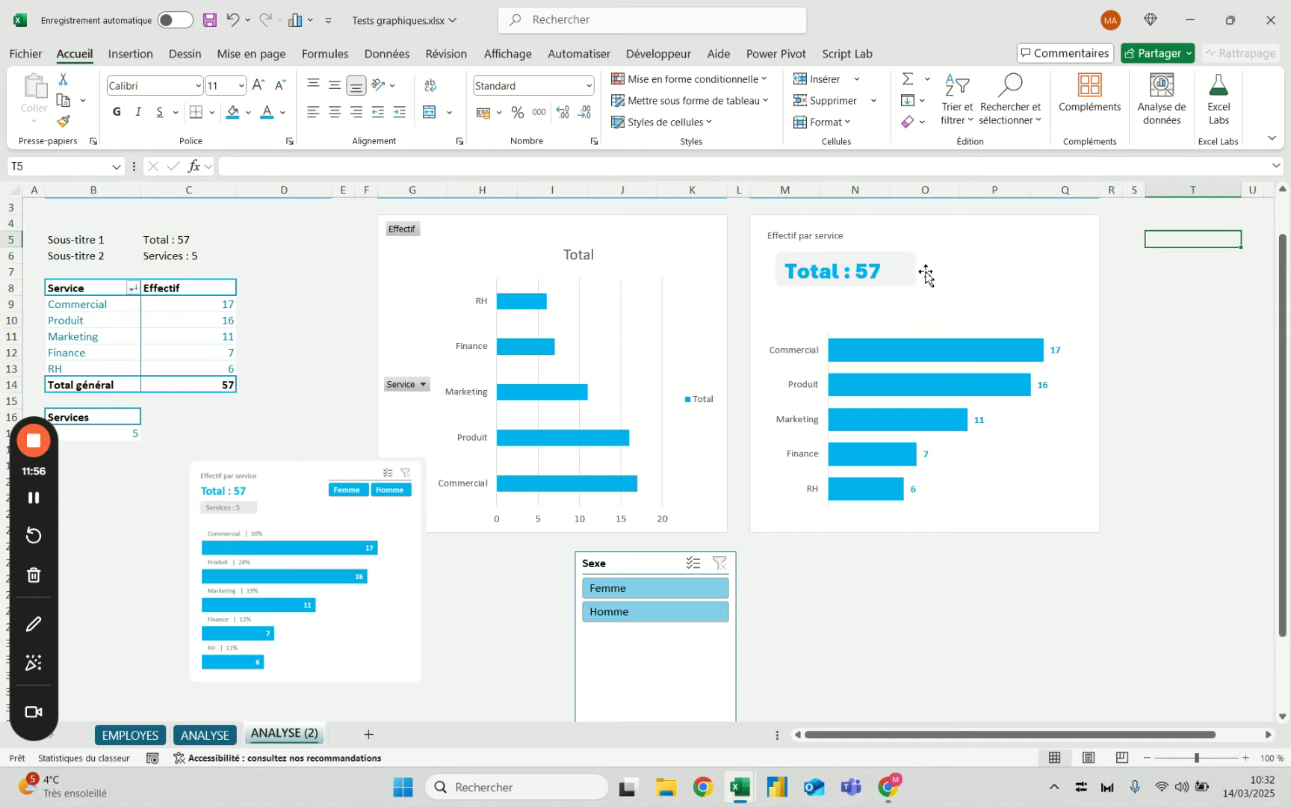
Move the Total shape directly under the Effectif par service title and vertically centre its text.
{"action": "left_click_drag", "start_coordinate": [883, 257], "coordinate": [865, 248]}
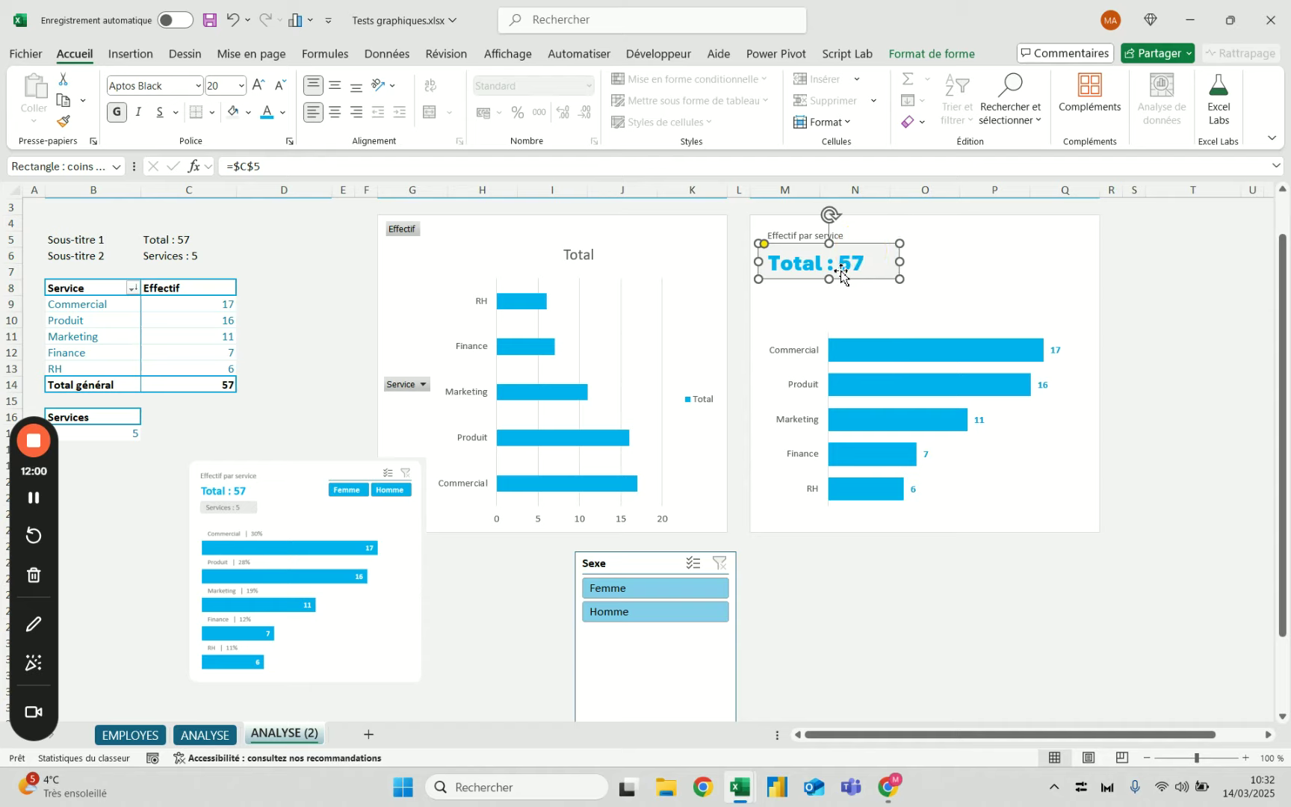
{"action": "left_click", "coordinate": [335, 85]}
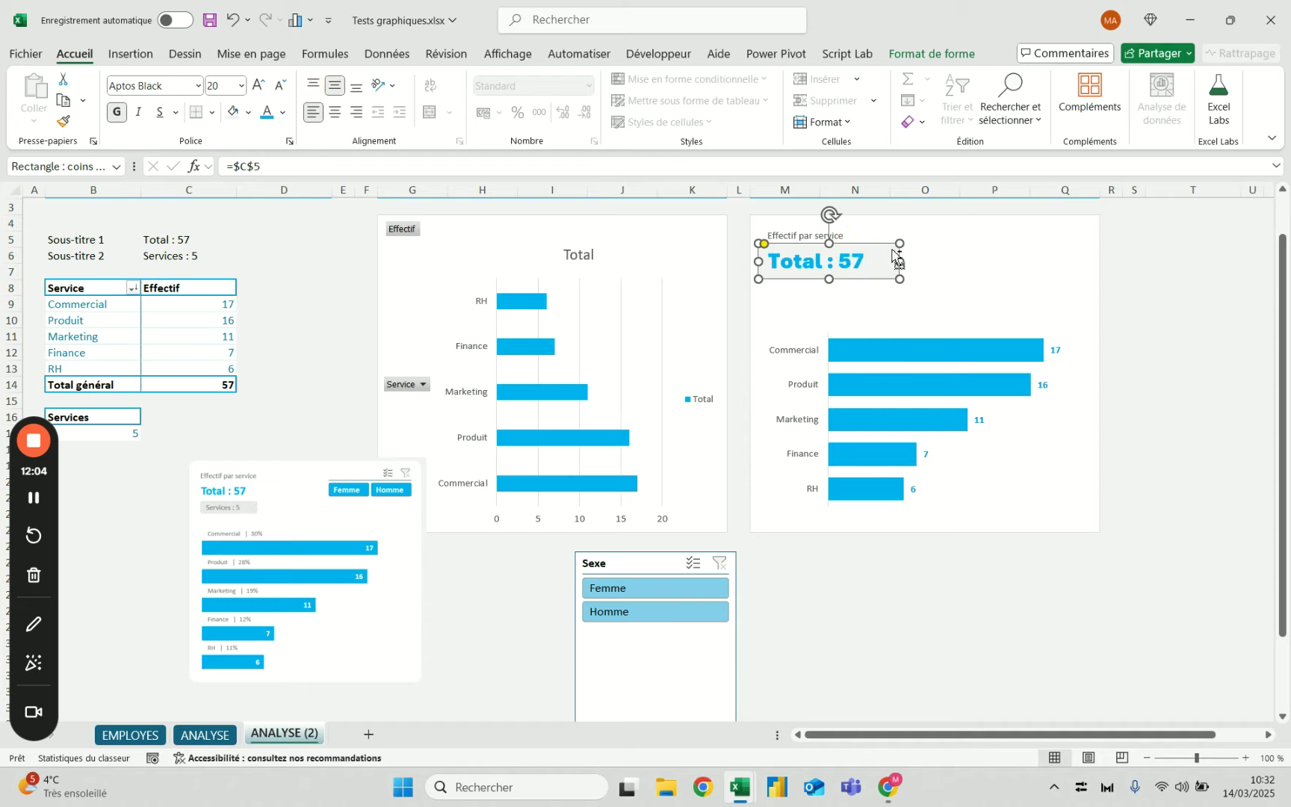
Duplicate the Total shape directly below the original and set the copy's text to size 12 in mid grey.
{"action": "left_click_drag", "start_coordinate": [893, 256], "coordinate": [845, 312]}
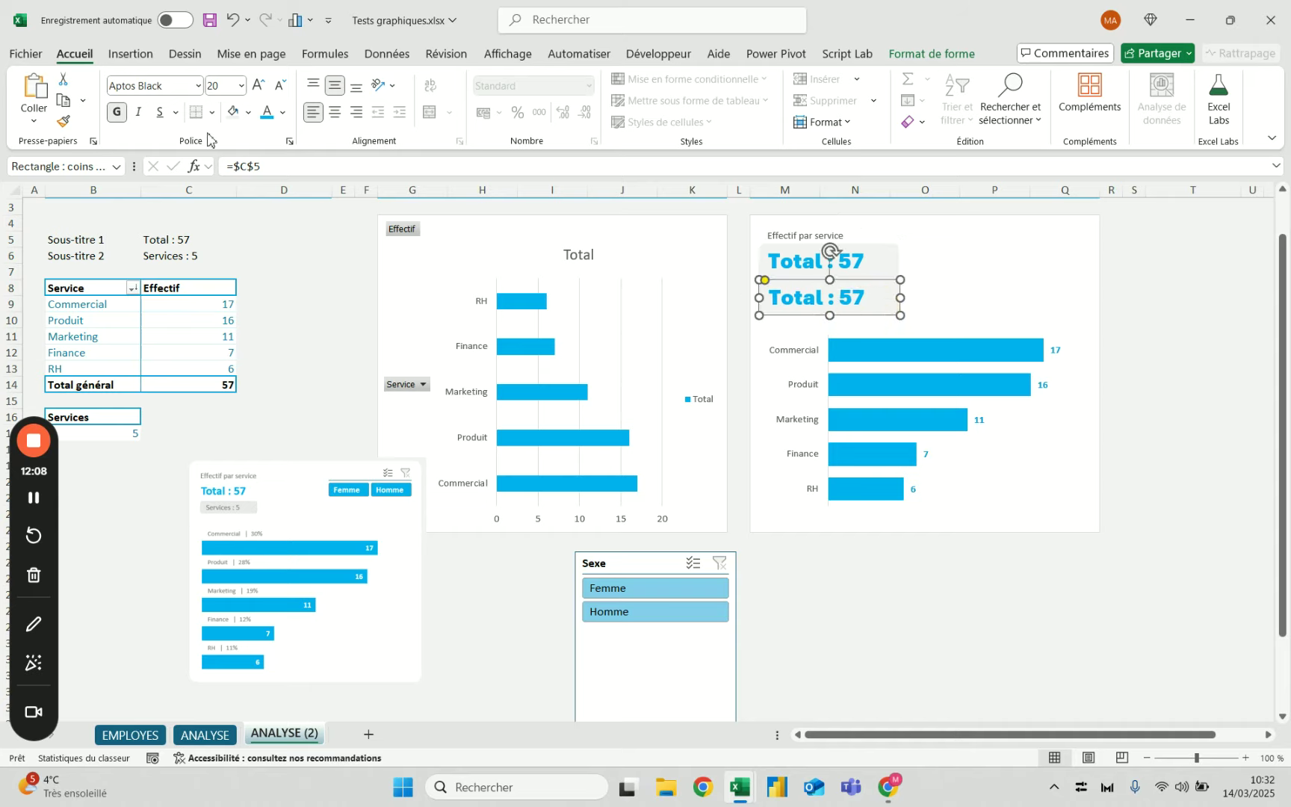
{"action": "left_click", "coordinate": [279, 85]}
{"action": "left_click", "coordinate": [280, 85]}
{"action": "left_click", "coordinate": [280, 84]}
{"action": "left_click", "coordinate": [280, 84]}
{"action": "left_click", "coordinate": [283, 113]}
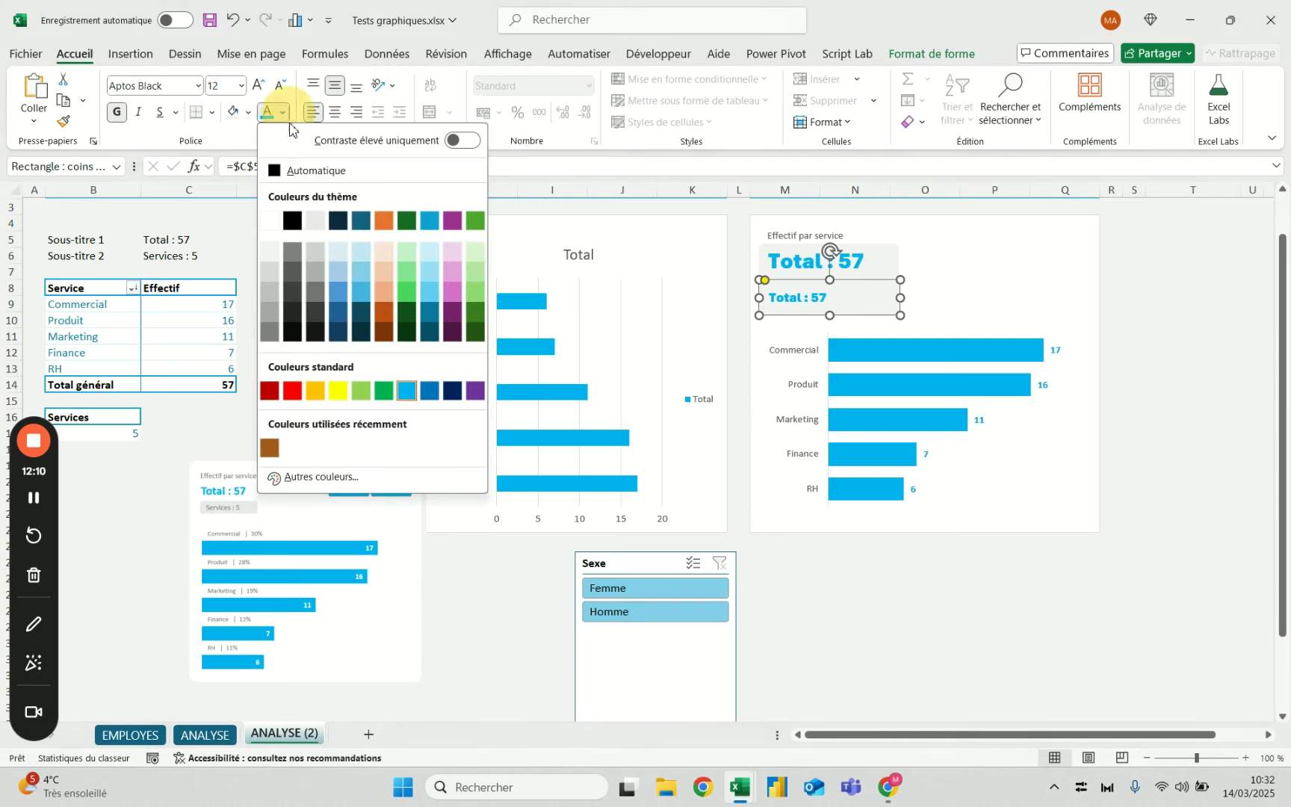
{"action": "left_click", "coordinate": [289, 254]}
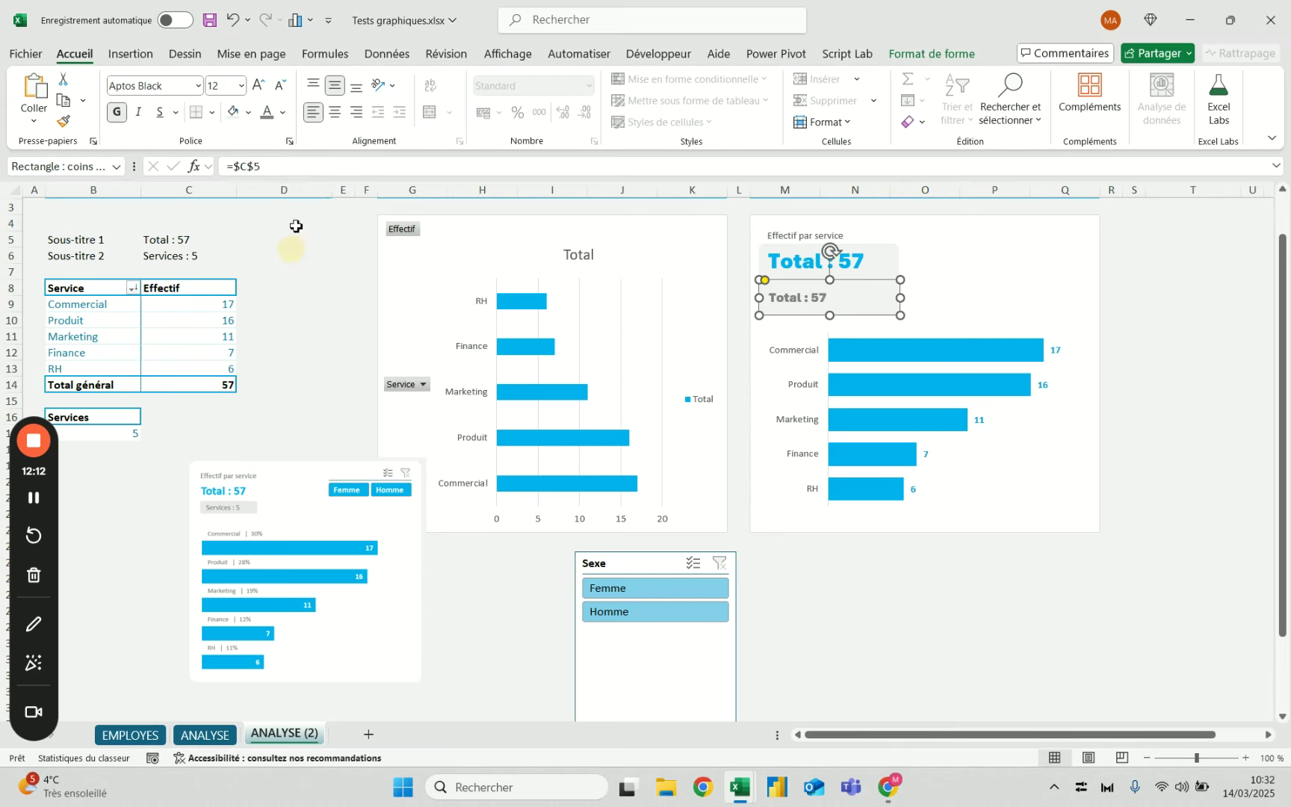
Change the copied shape's text to the Calibri body font, not bold, at size 10.
{"action": "left_click", "coordinate": [198, 85]}
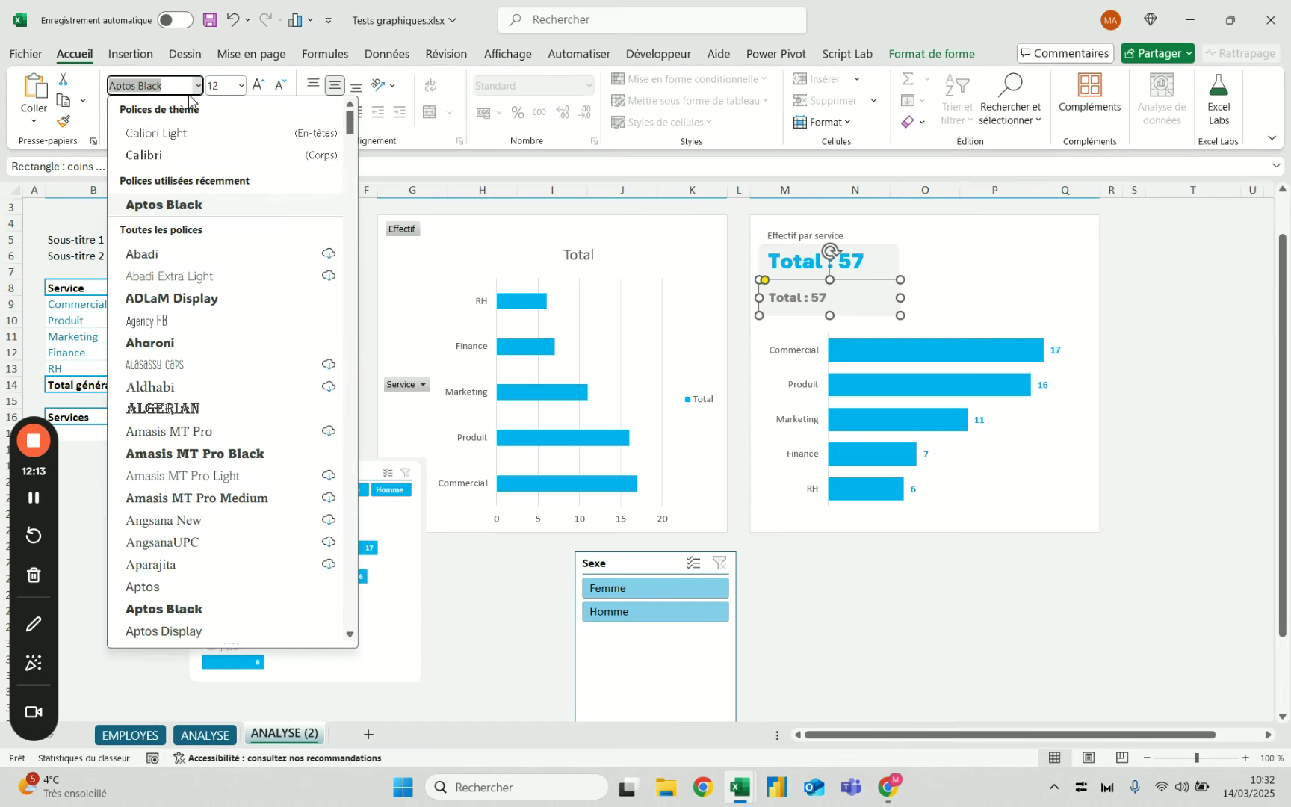
{"action": "left_click", "coordinate": [142, 155]}
{"action": "left_click", "coordinate": [116, 112]}
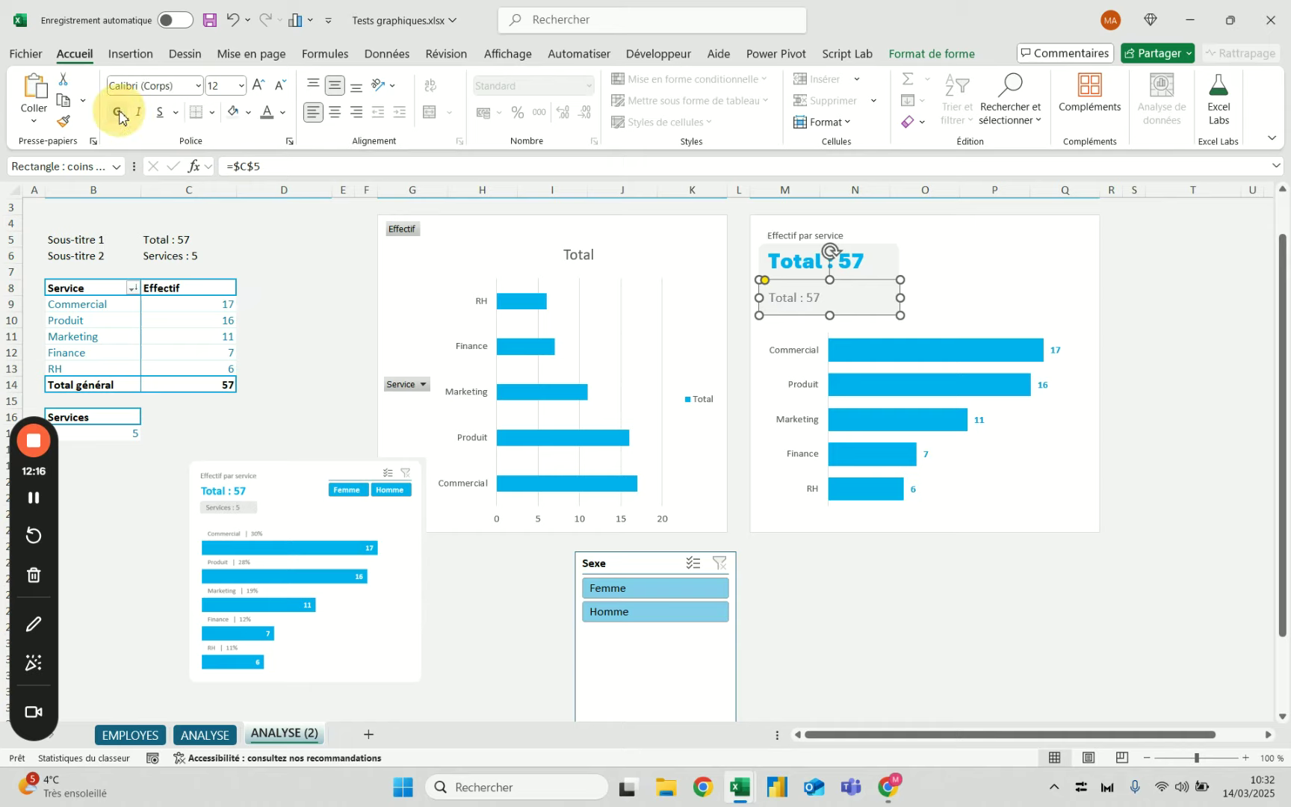
{"action": "left_click", "coordinate": [281, 87]}
{"action": "left_click", "coordinate": [283, 90]}
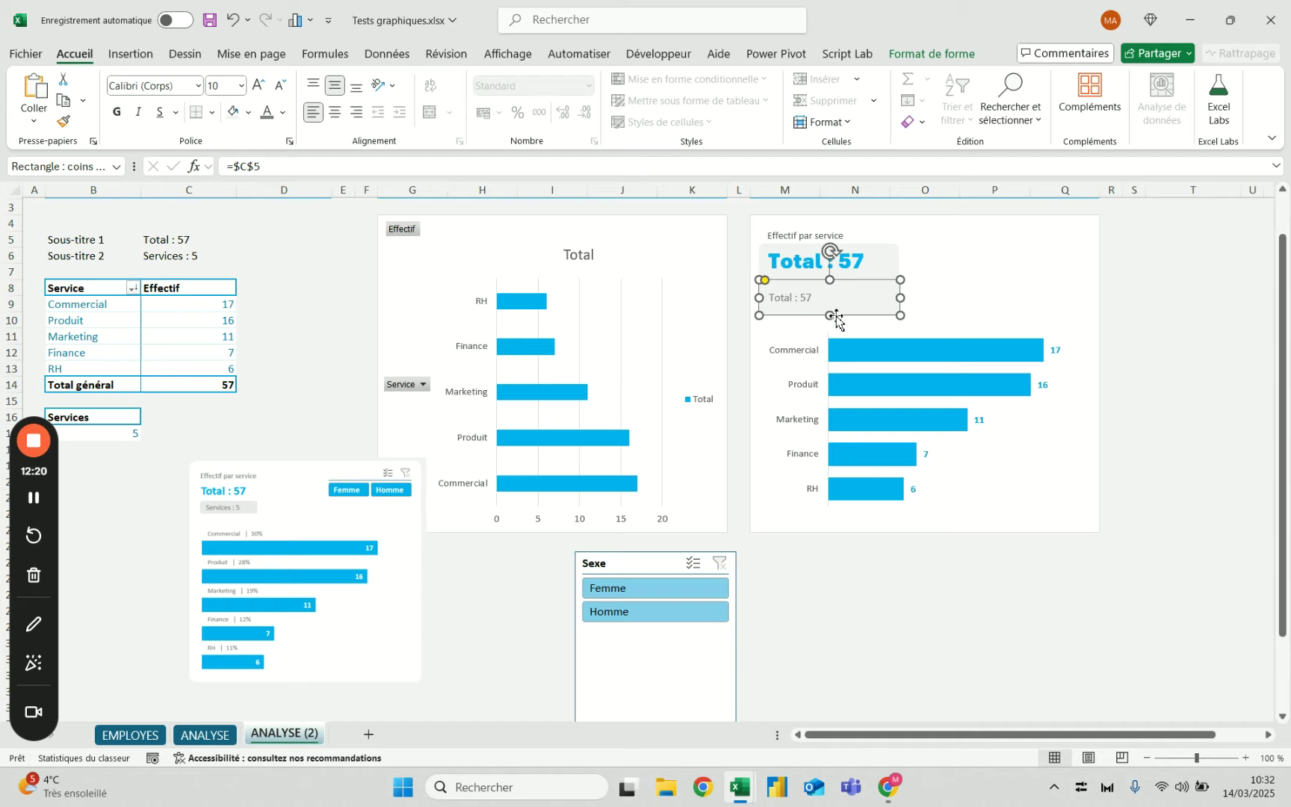
Link the copied shape to cell $C$6 and reduce its height slightly.
{"action": "left_click", "coordinate": [248, 166]}
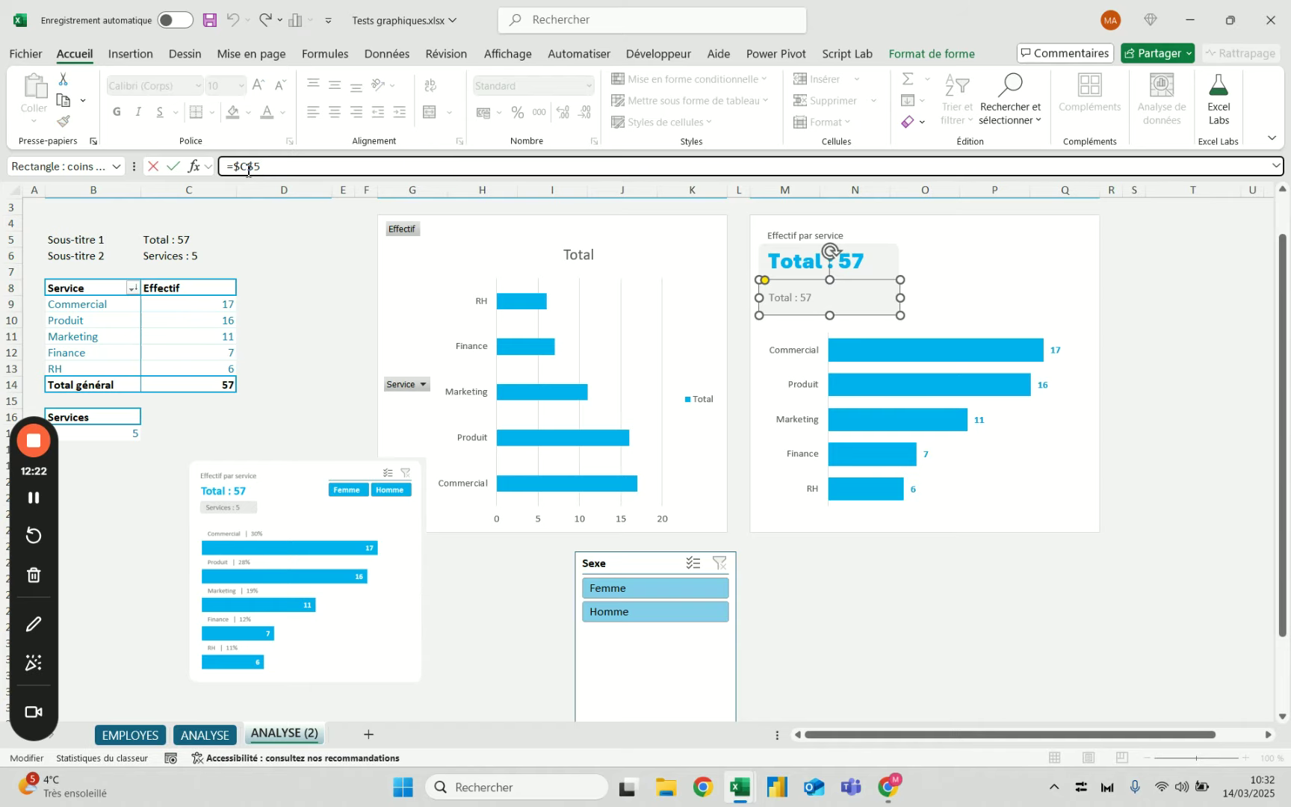
{"action": "type", "text": "6"}
{"action": "key", "text": "Return"}
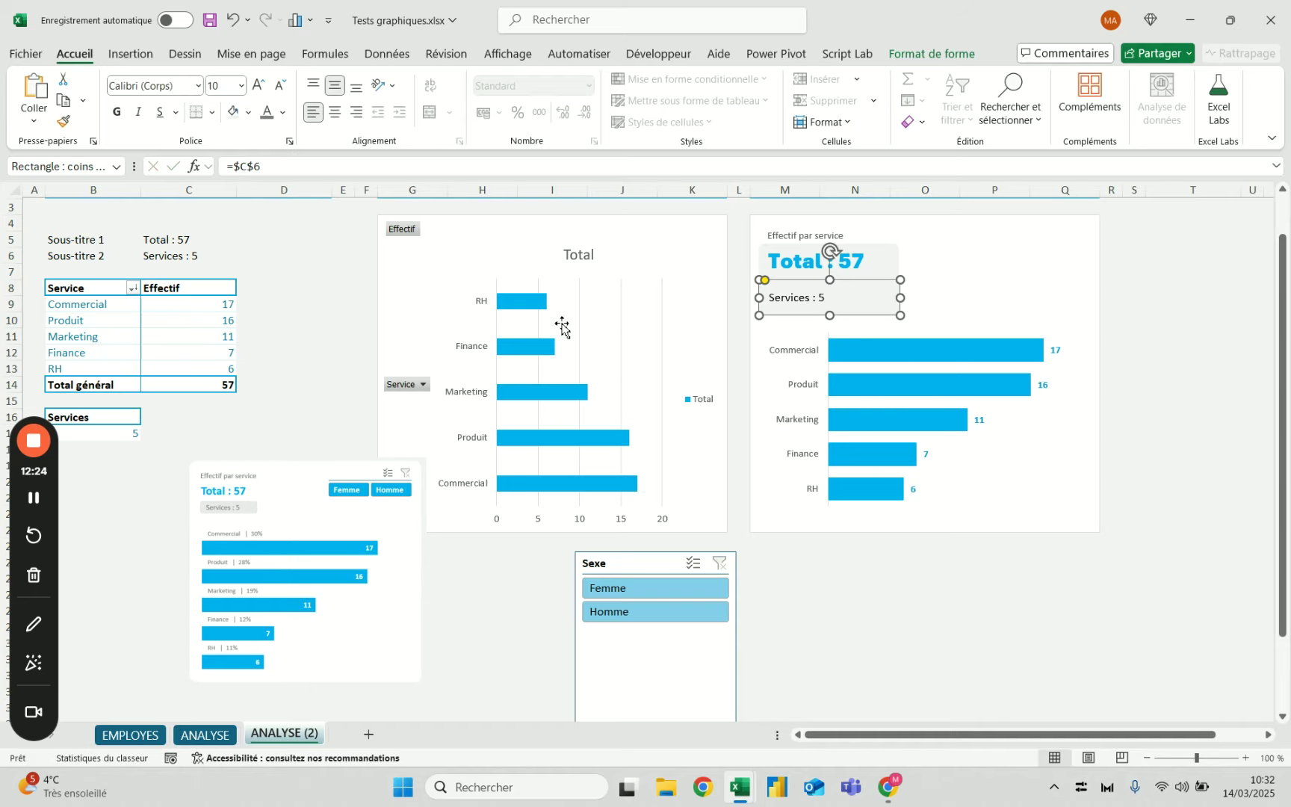
{"action": "left_click_drag", "start_coordinate": [843, 321], "coordinate": [831, 302]}
Recolour the Services text in the shape linked to C6 in mid grey.
{"action": "left_click", "coordinate": [282, 112]}
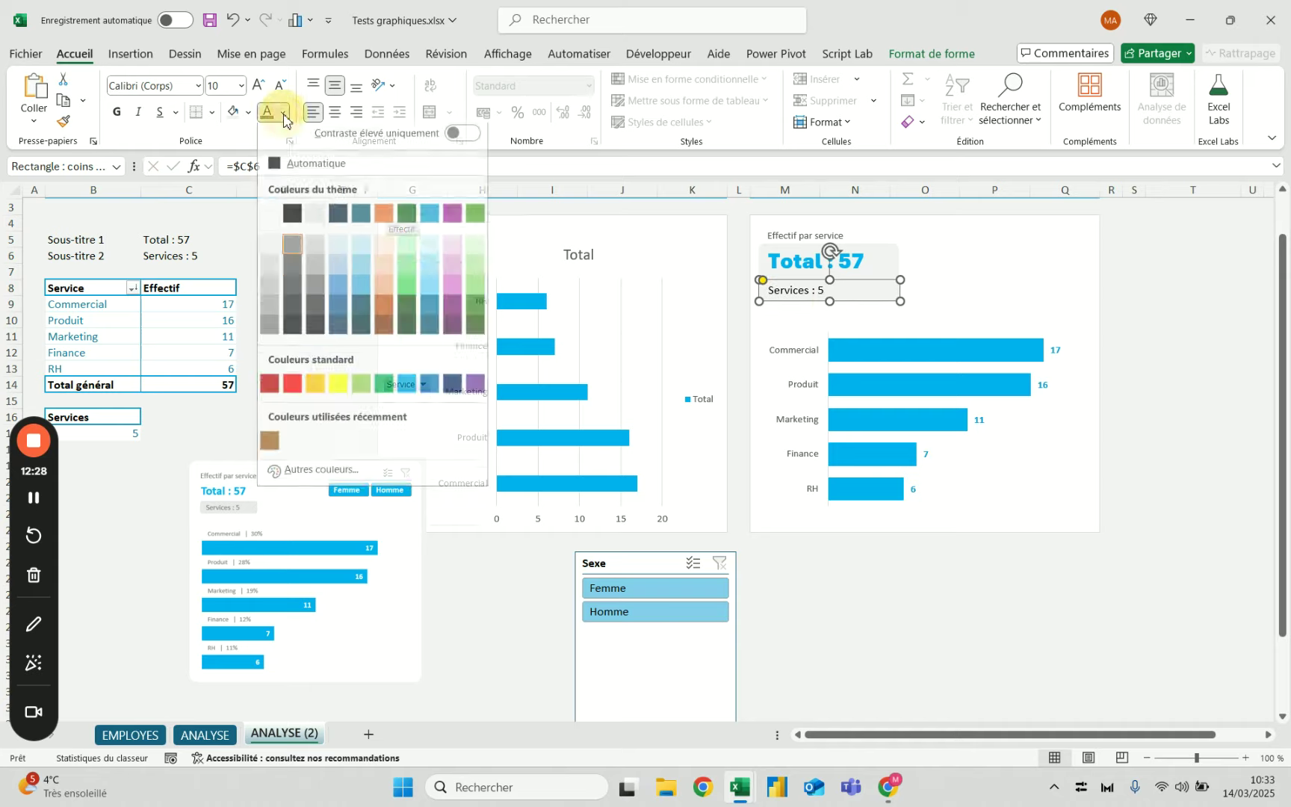
{"action": "left_click", "coordinate": [293, 255]}
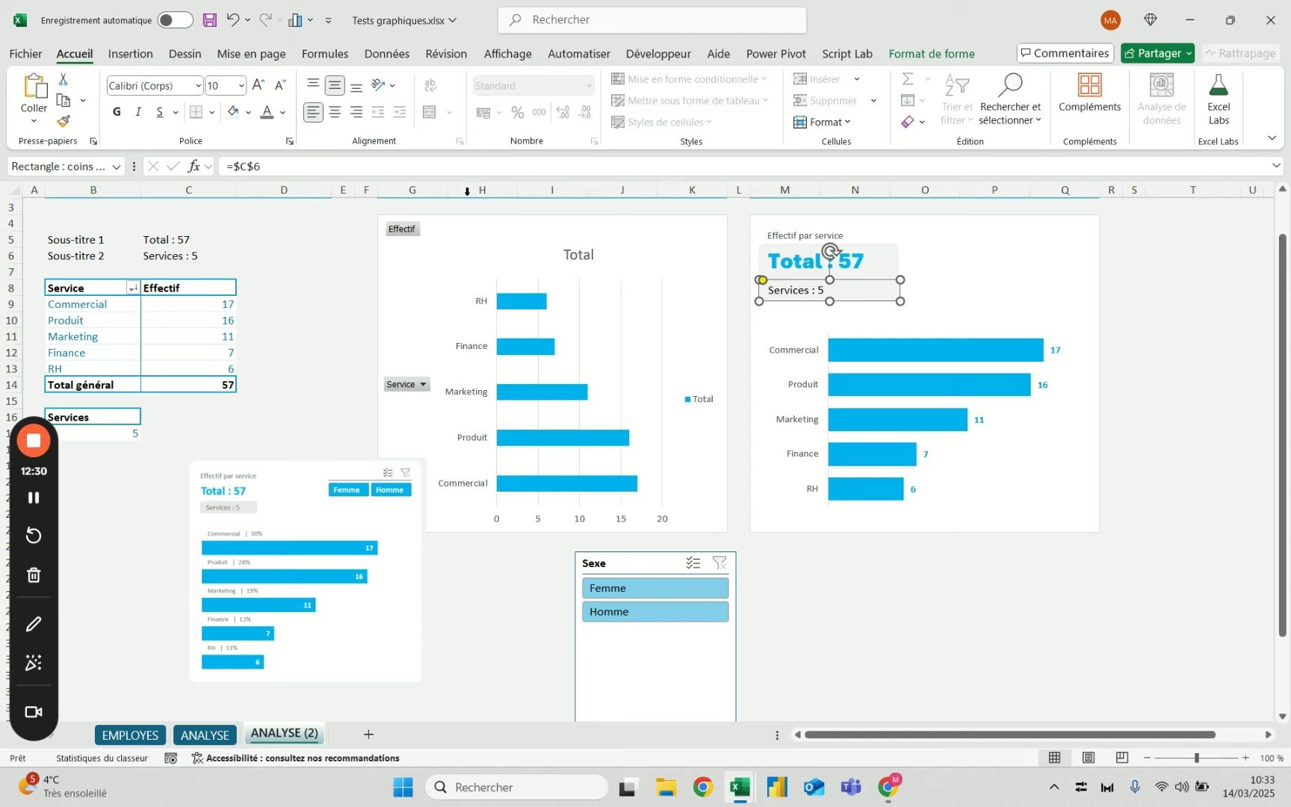
{"action": "left_click", "coordinate": [1166, 299]}
{"action": "left_click", "coordinate": [816, 301]}
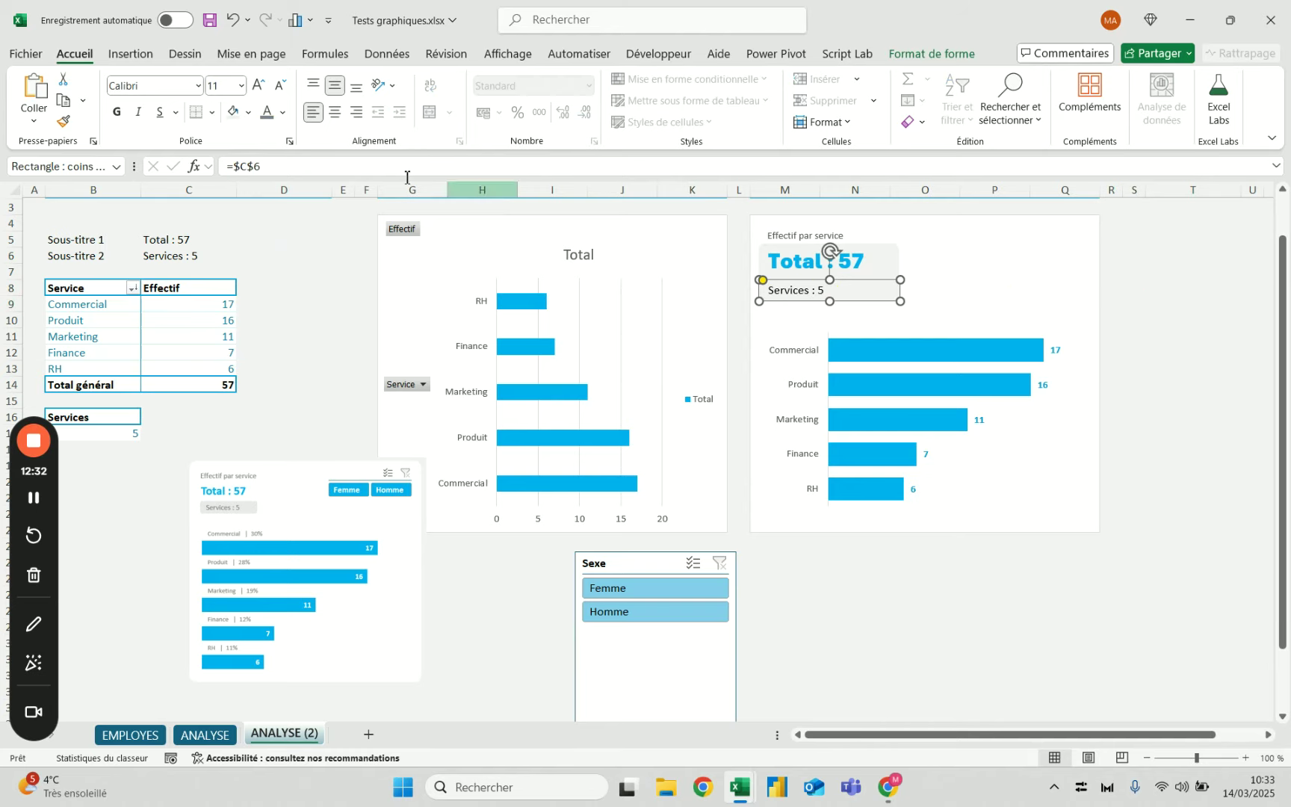
Apply the same mid grey to the chart title Effectif par service and the service axis labels.
{"action": "left_click", "coordinate": [807, 238]}
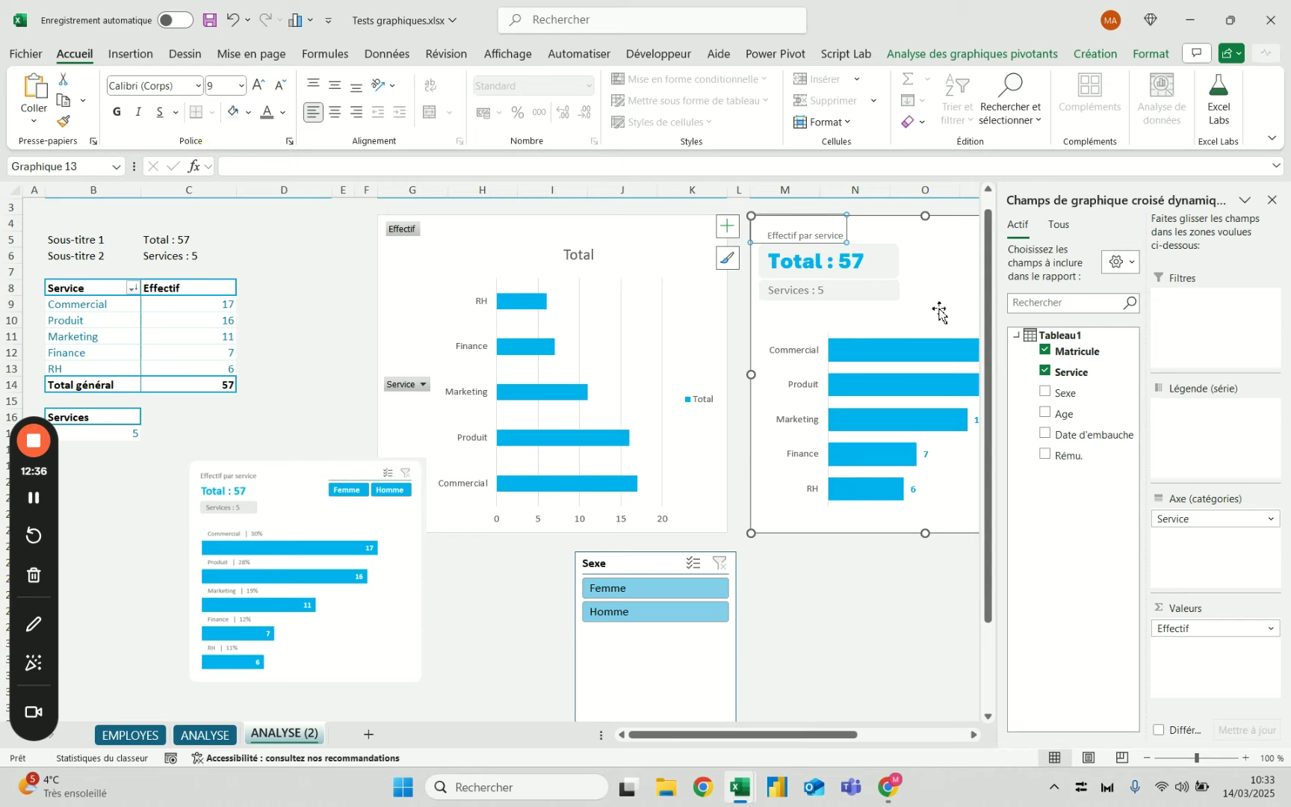
{"action": "left_click", "coordinate": [780, 343]}
{"action": "left_click", "coordinate": [266, 114]}
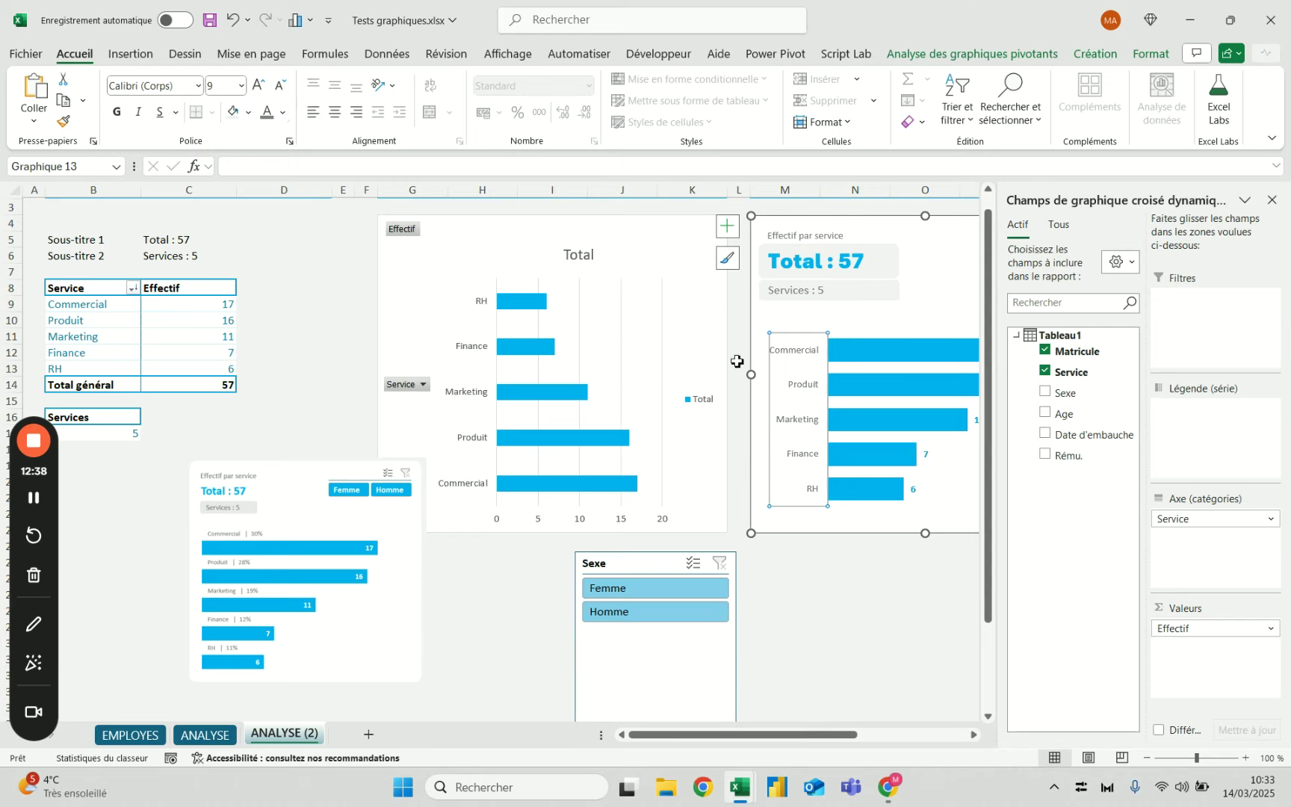
{"action": "left_click", "coordinate": [838, 600]}
Change the fill of the Total shape from light grey to white to match the chart background.
{"action": "left_click", "coordinate": [847, 262]}
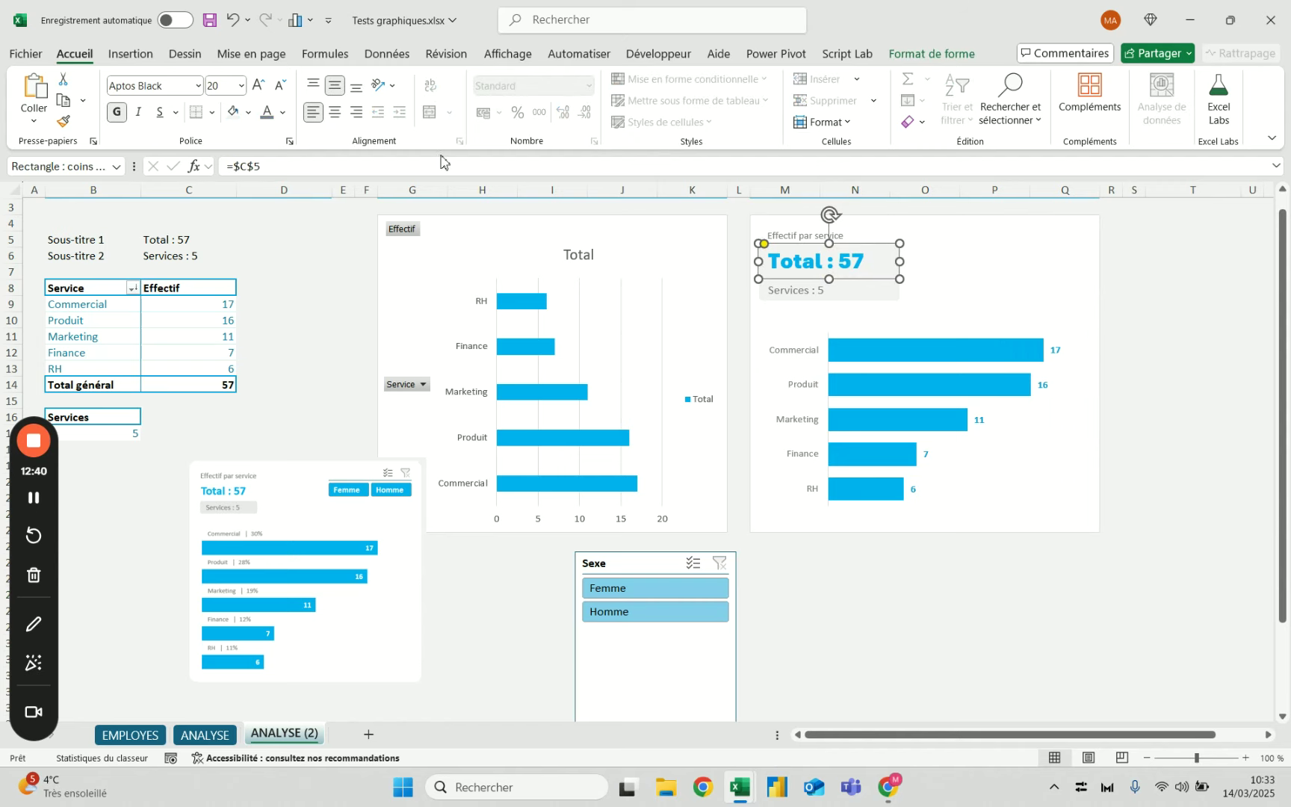
{"action": "left_click", "coordinate": [249, 112]}
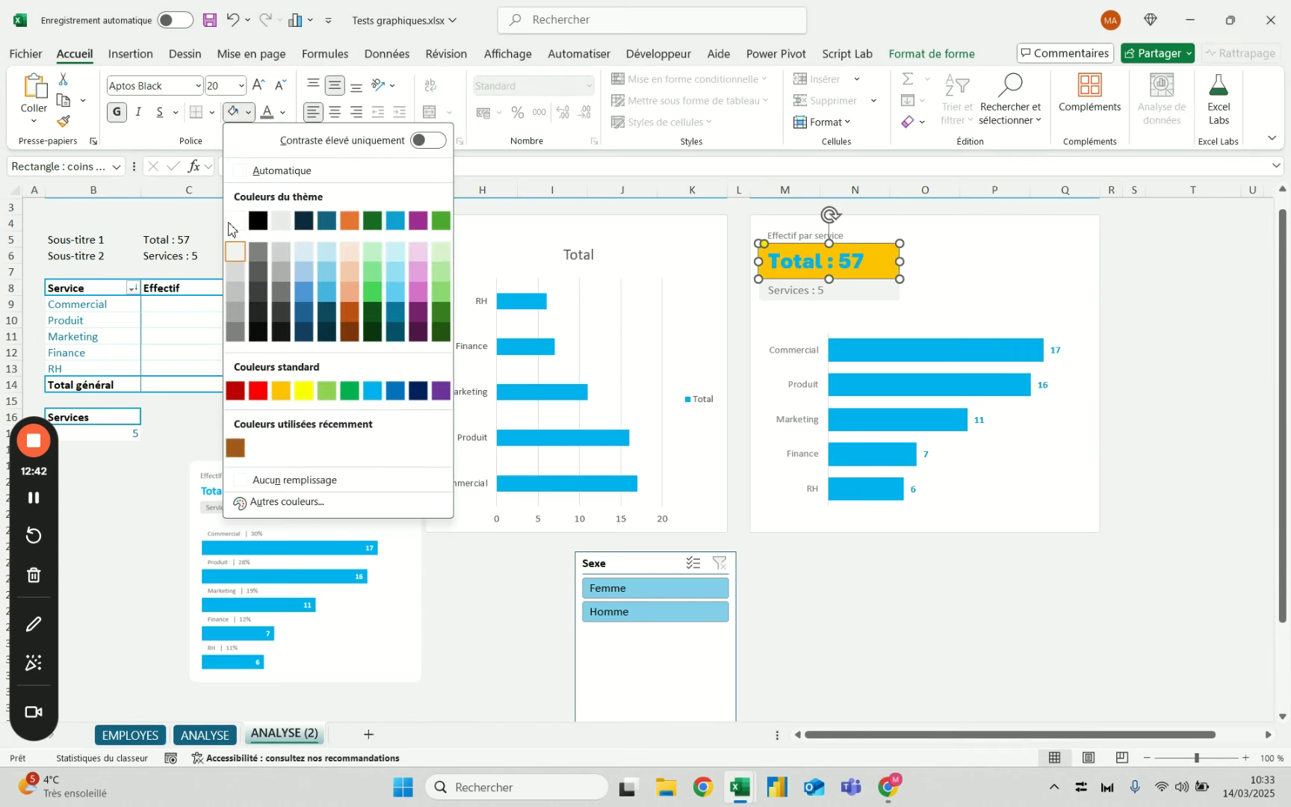
{"action": "key", "text": "Escape"}
{"action": "left_click", "coordinate": [915, 626]}
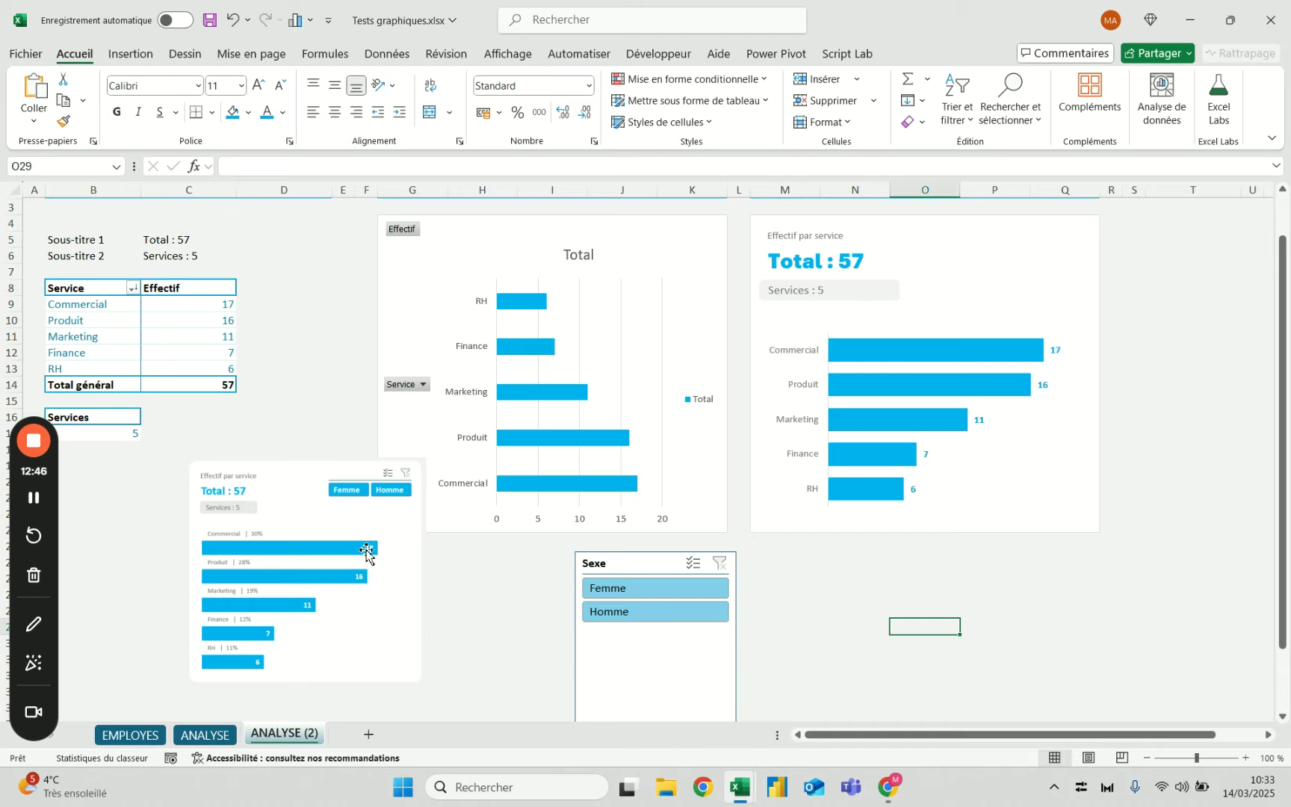
{"action": "left_click", "coordinate": [860, 265]}
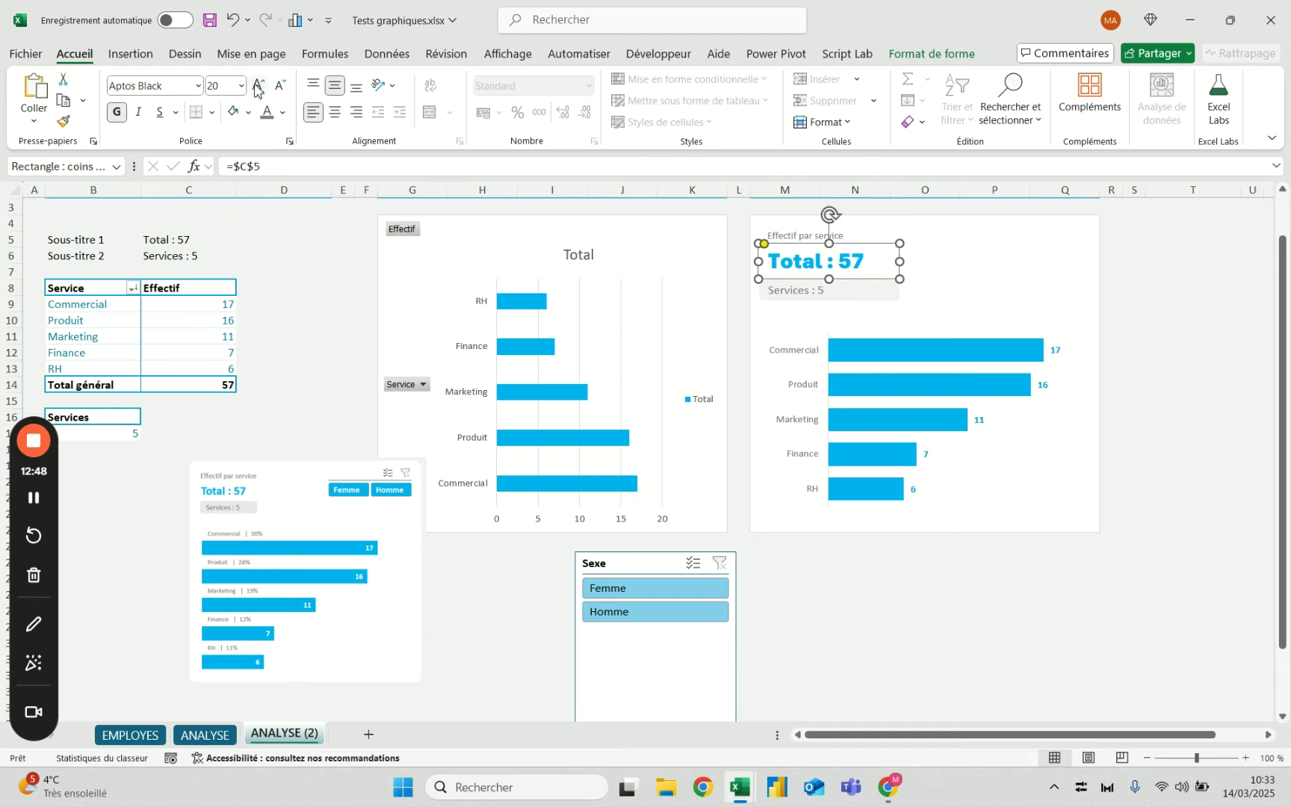
{"action": "left_click", "coordinate": [257, 86]}
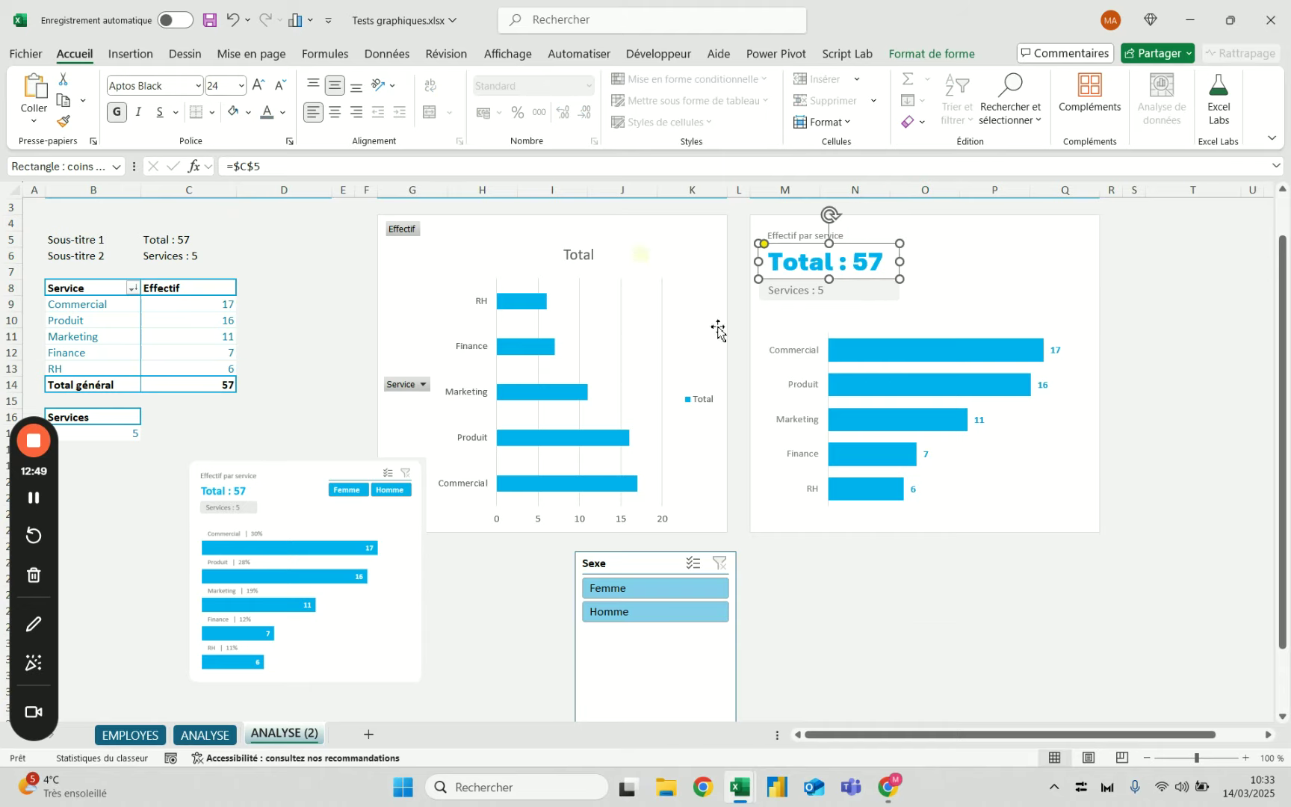
{"action": "left_click", "coordinate": [280, 85]}
{"action": "left_click", "coordinate": [279, 85]}
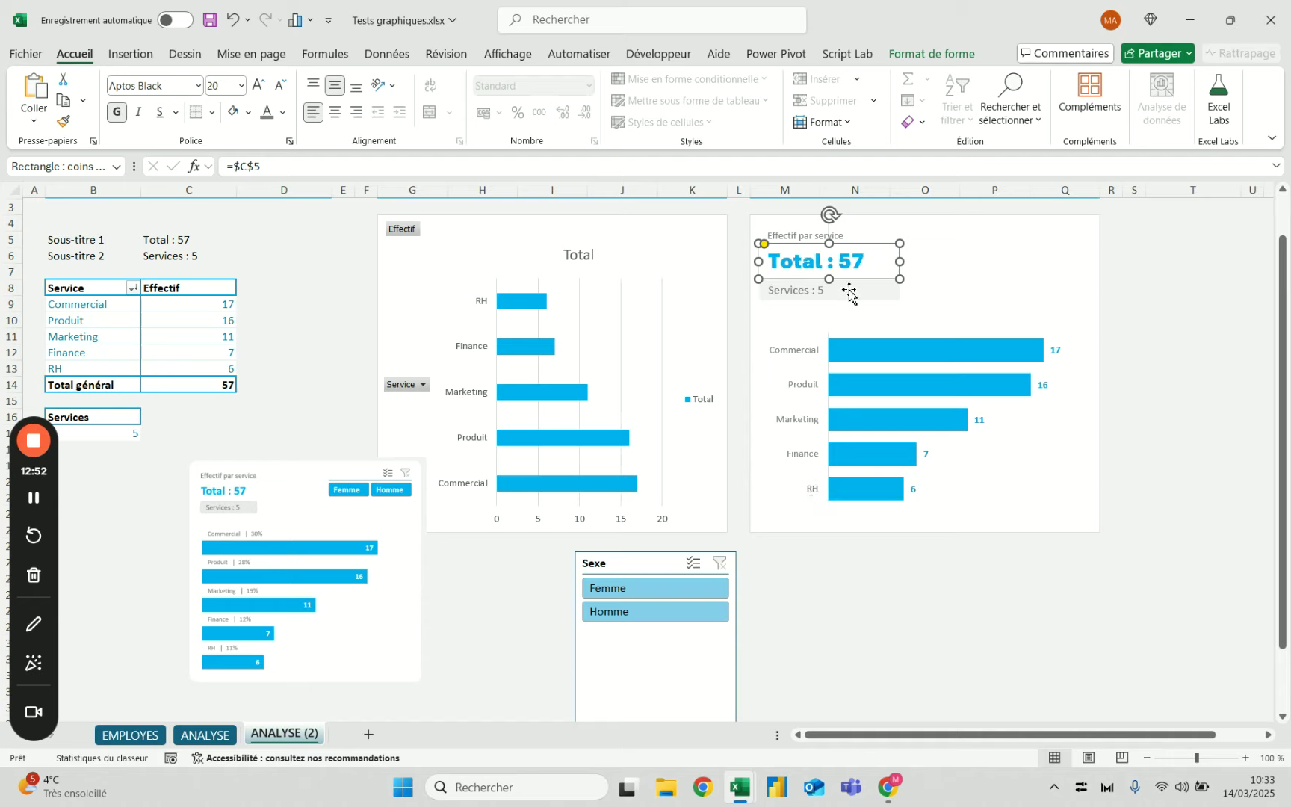
Nudge the Services shape up slightly, closer to the Total text.
{"action": "left_click", "coordinate": [849, 293]}
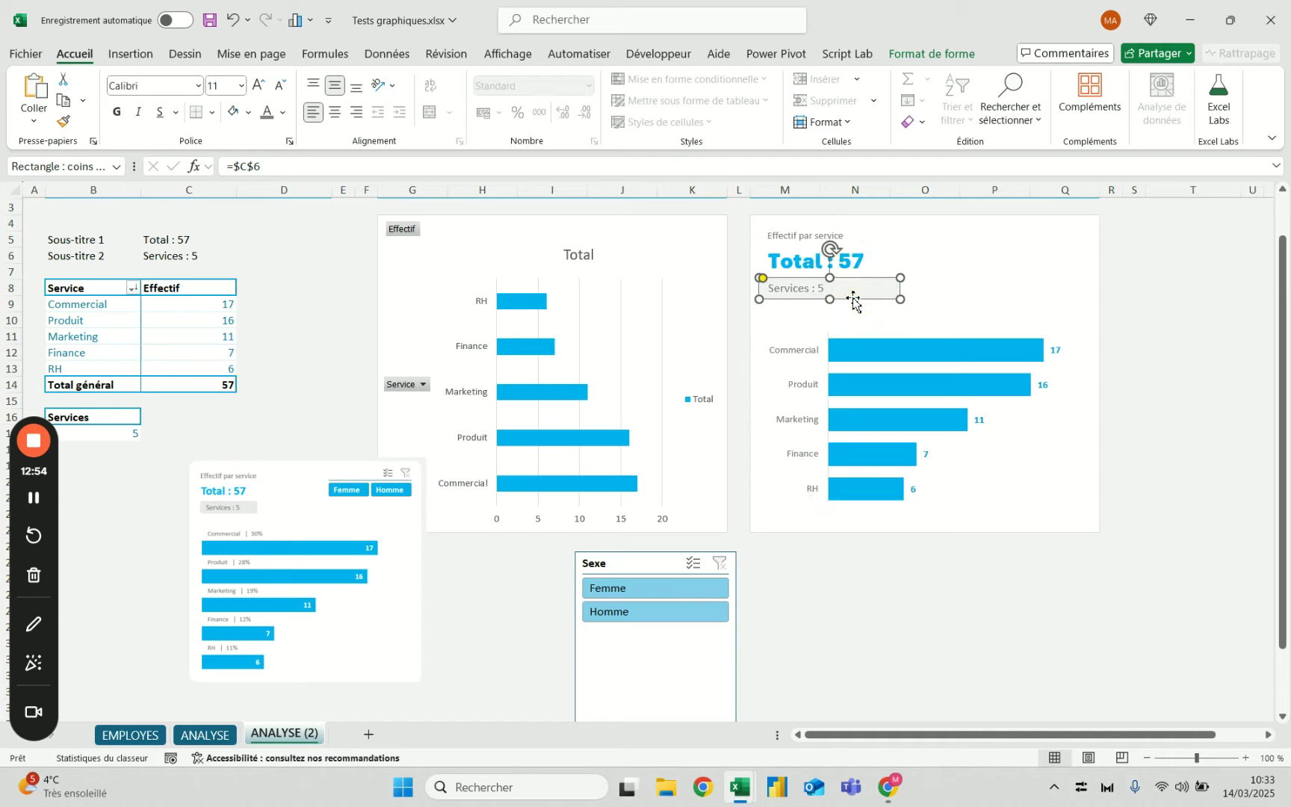
{"action": "key", "text": "Up"}
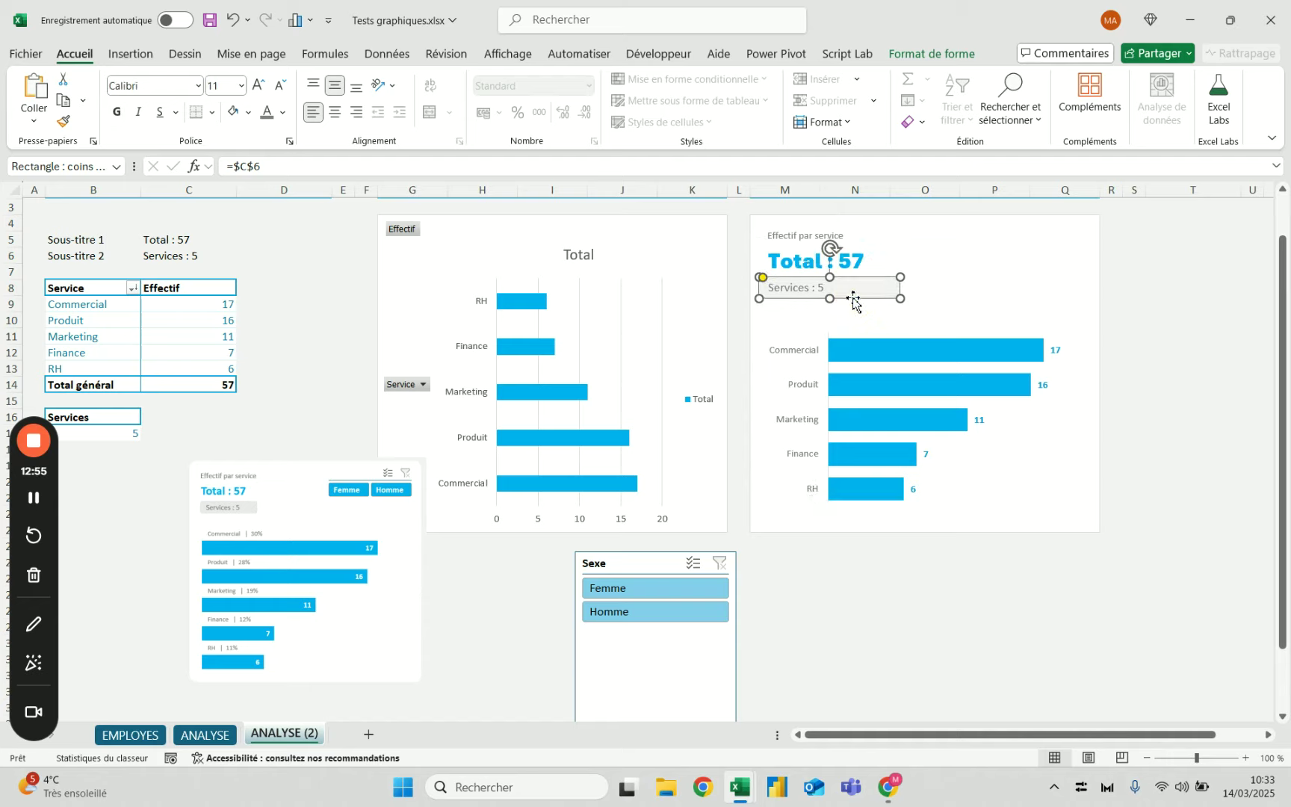
{"action": "left_click", "coordinate": [821, 235]}
Set the width of both the Total shape and the Services shape to 4,5 cm.
{"action": "left_click", "coordinate": [823, 261]}
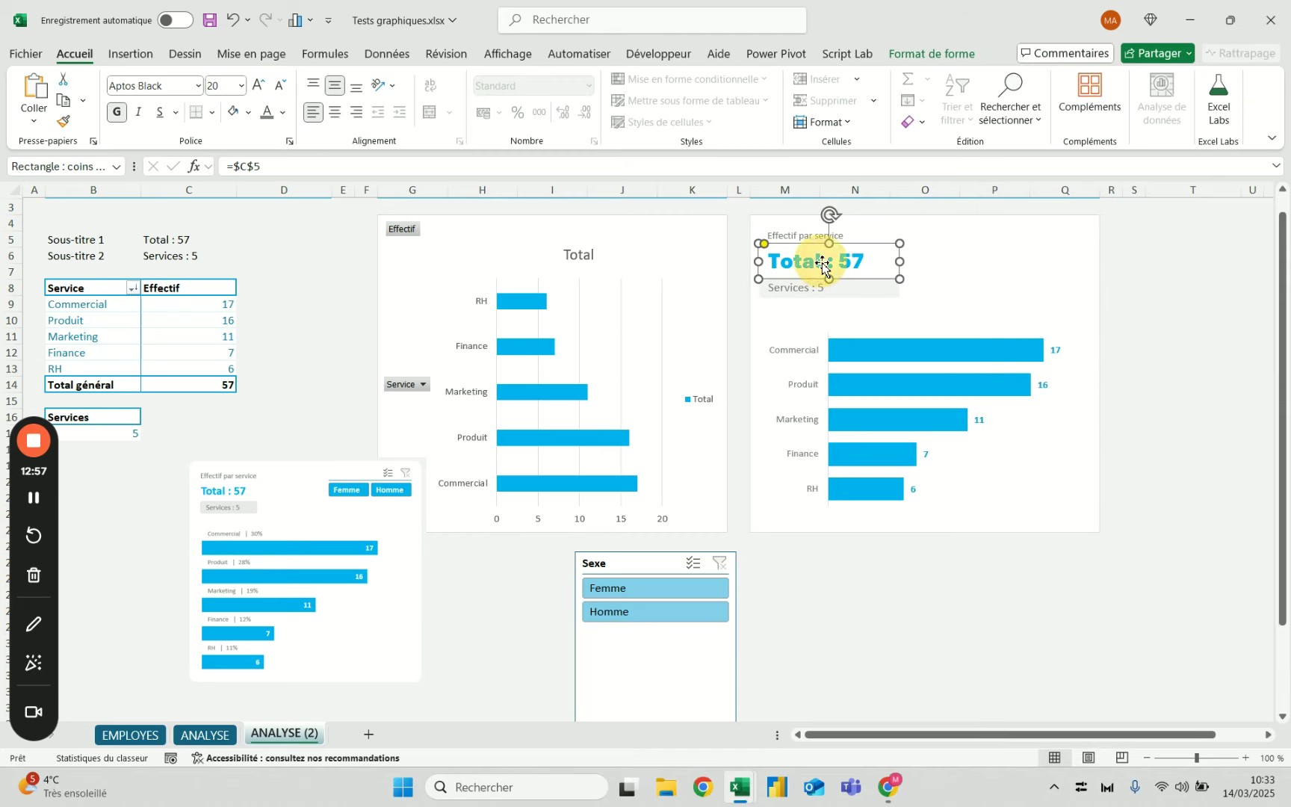
{"action": "left_click", "coordinate": [931, 54]}
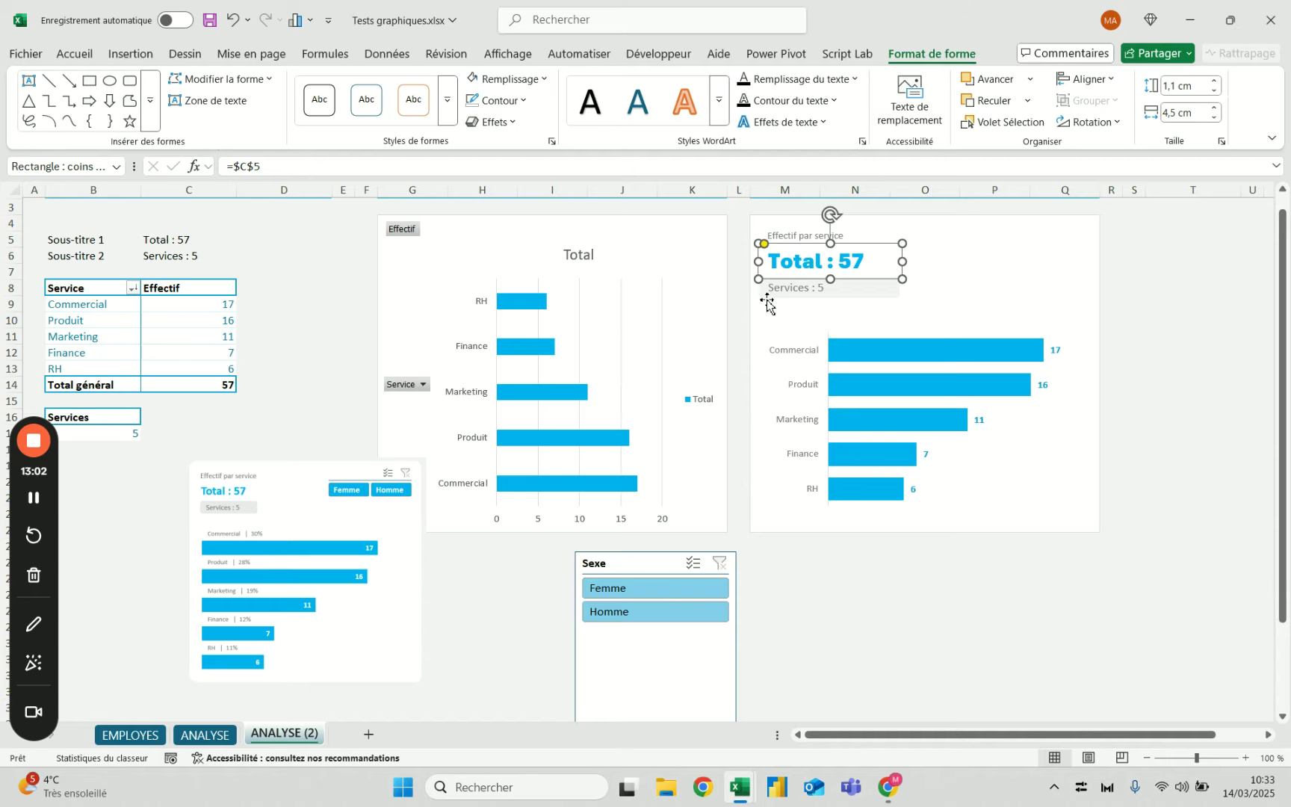
{"action": "left_click", "coordinate": [829, 288]}
{"action": "left_click", "coordinate": [1215, 108]}
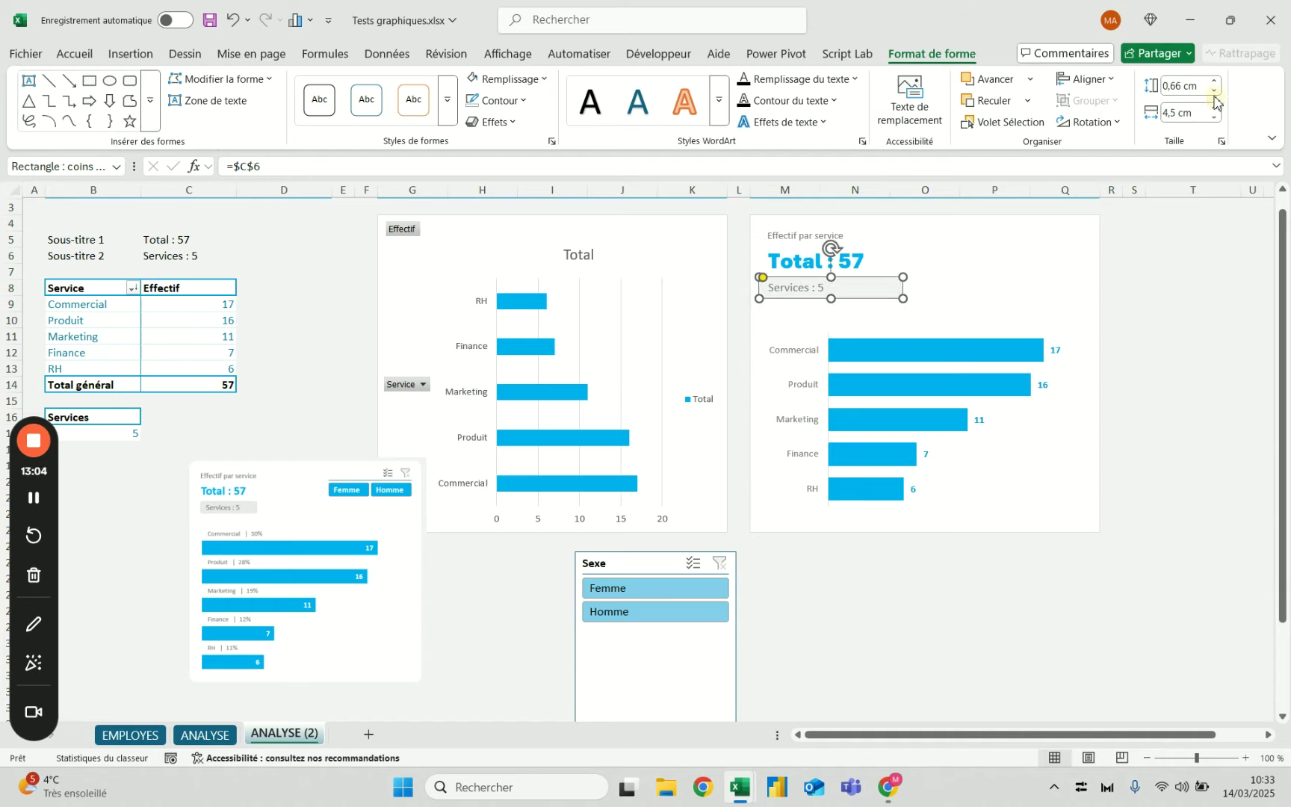
Reduce the Total shape's height slightly and move the Services shape up against its lower edge.
{"action": "left_click", "coordinate": [867, 254]}
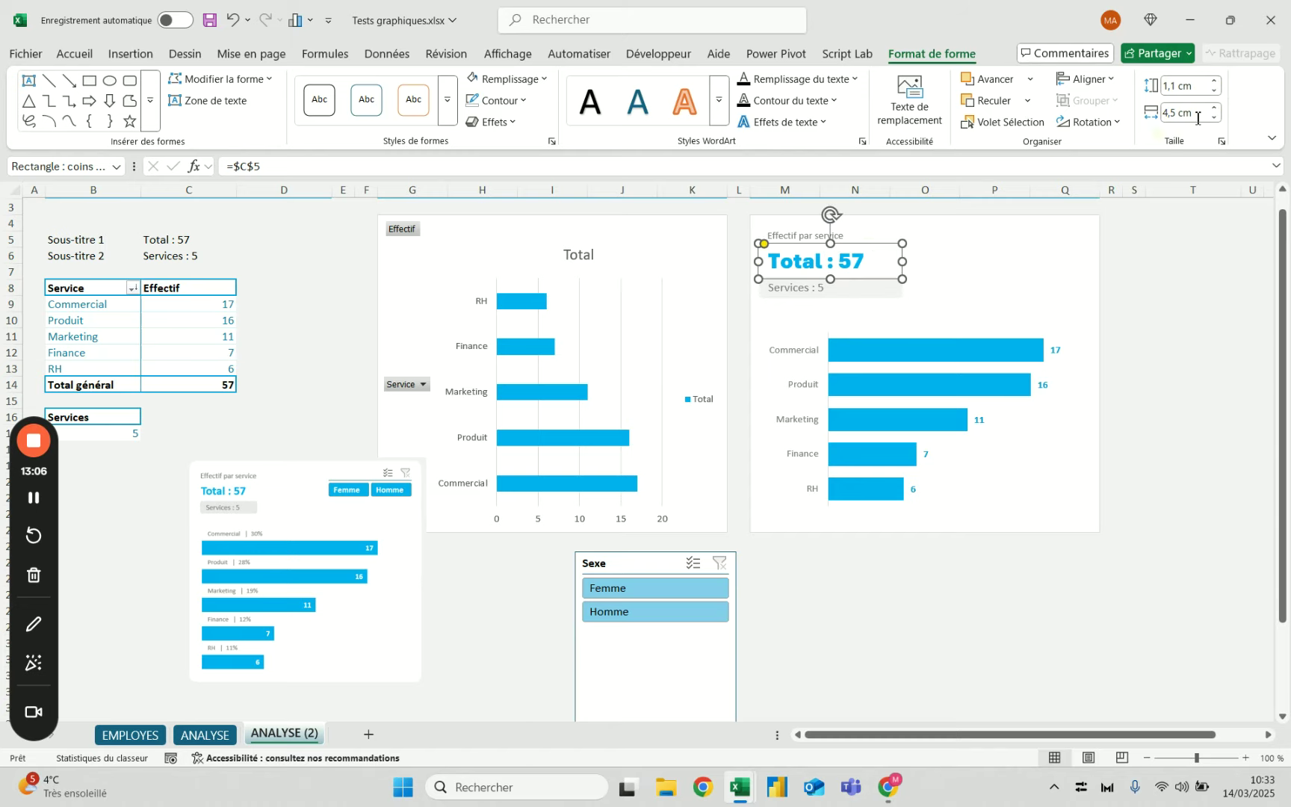
{"action": "left_click", "coordinate": [1214, 92]}
{"action": "left_click", "coordinate": [833, 293]}
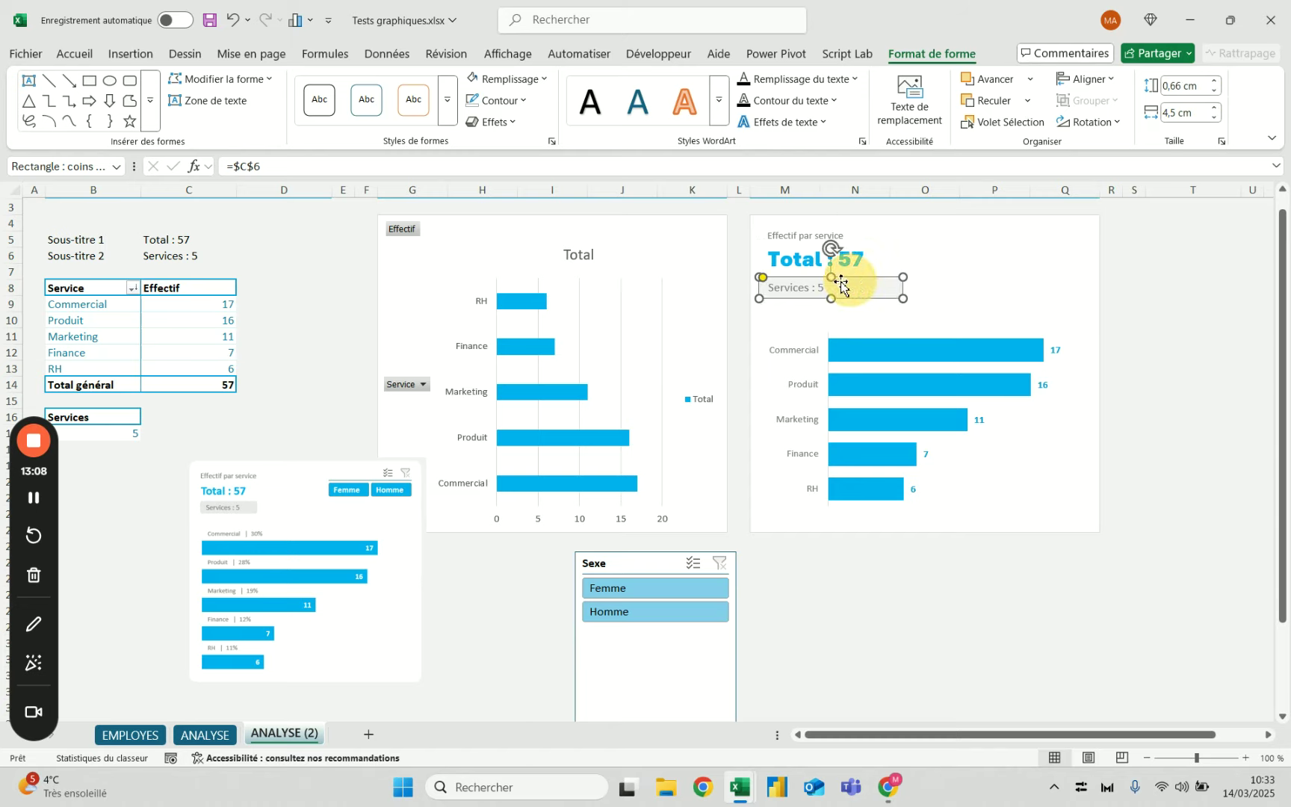
{"action": "left_click_drag", "start_coordinate": [834, 291], "coordinate": [841, 285]}
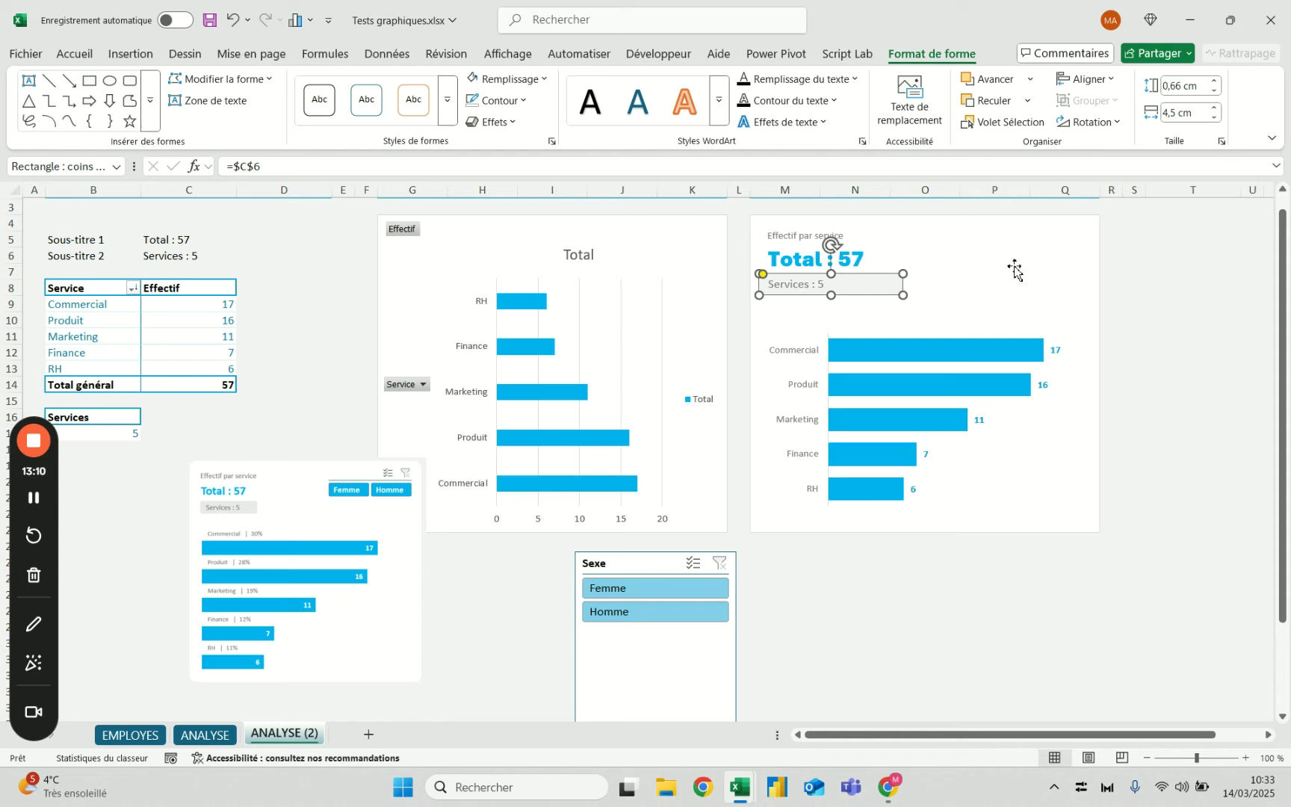
Nudge the Total and Services shapes together slightly right, and shift the Services shape a little further right under the title.
{"action": "left_click", "coordinate": [1130, 269]}
{"action": "left_click", "coordinate": [822, 285]}
{"action": "left_click", "coordinate": [806, 263], "text": "shift"}
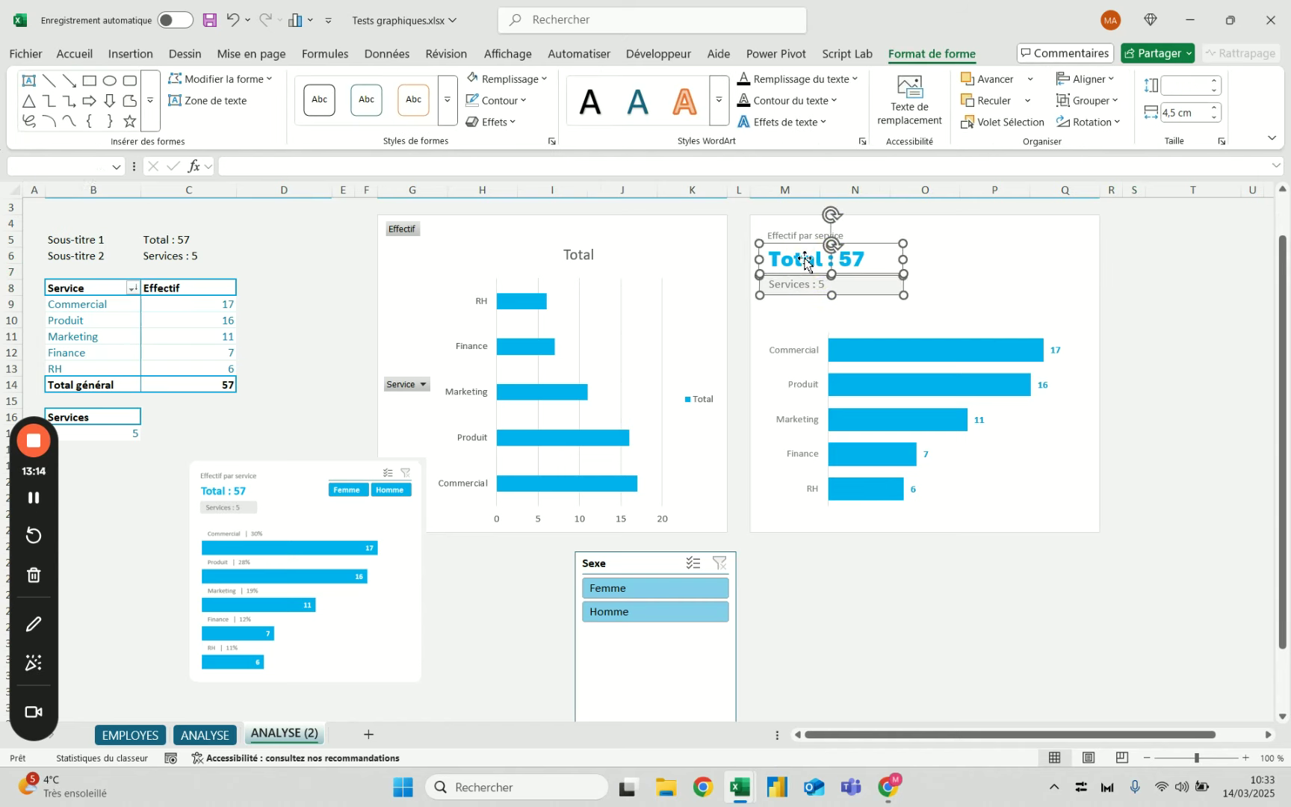
{"action": "key", "text": "Escape"}
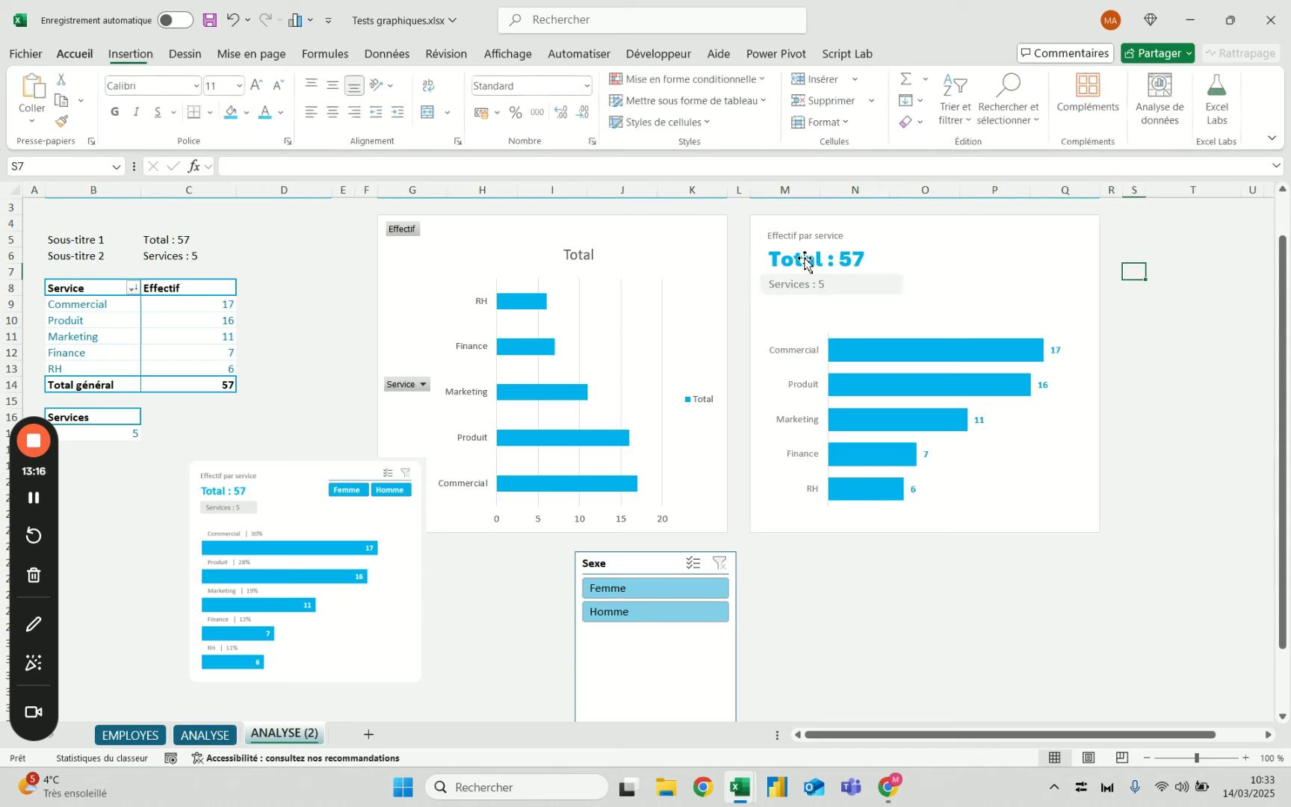
{"action": "left_click", "coordinate": [811, 289]}
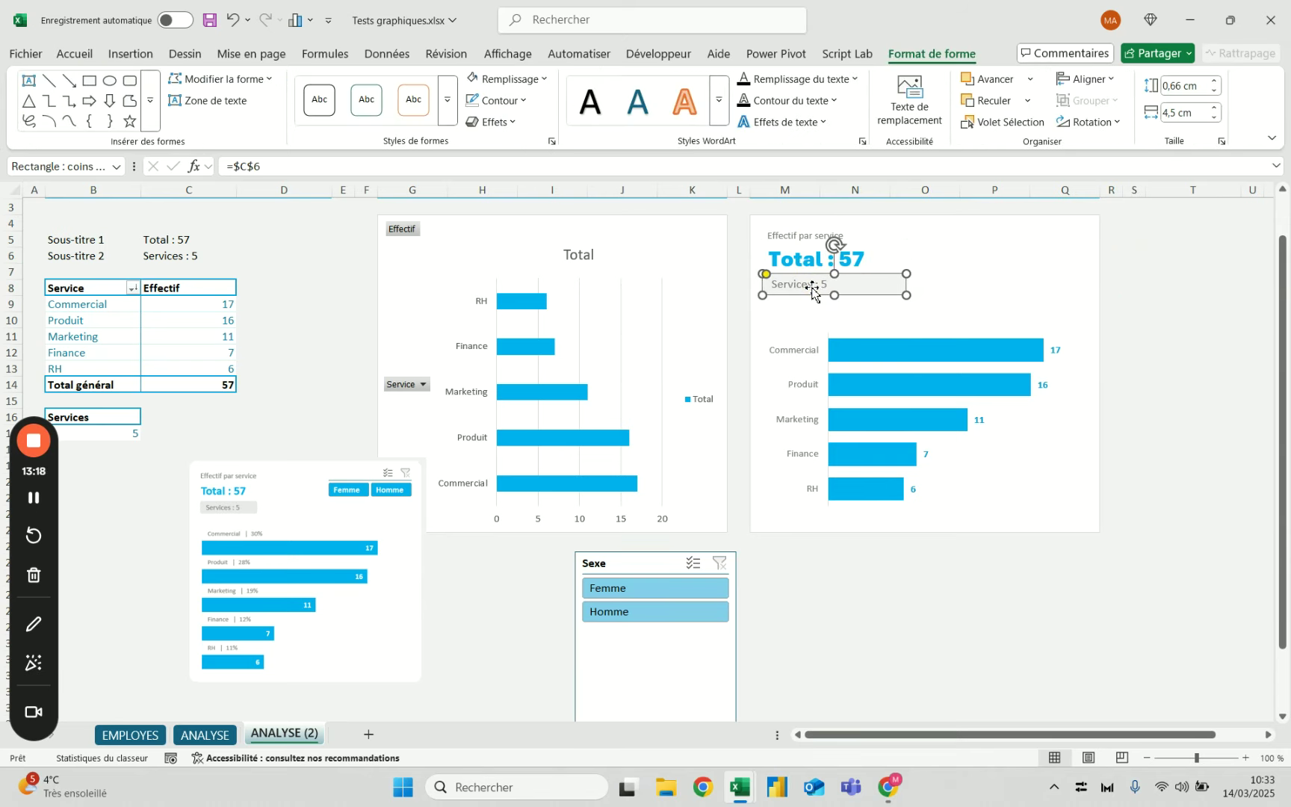
Set the width of the Services shape under the Total text to 3 cm.
{"action": "key", "text": "Escape"}
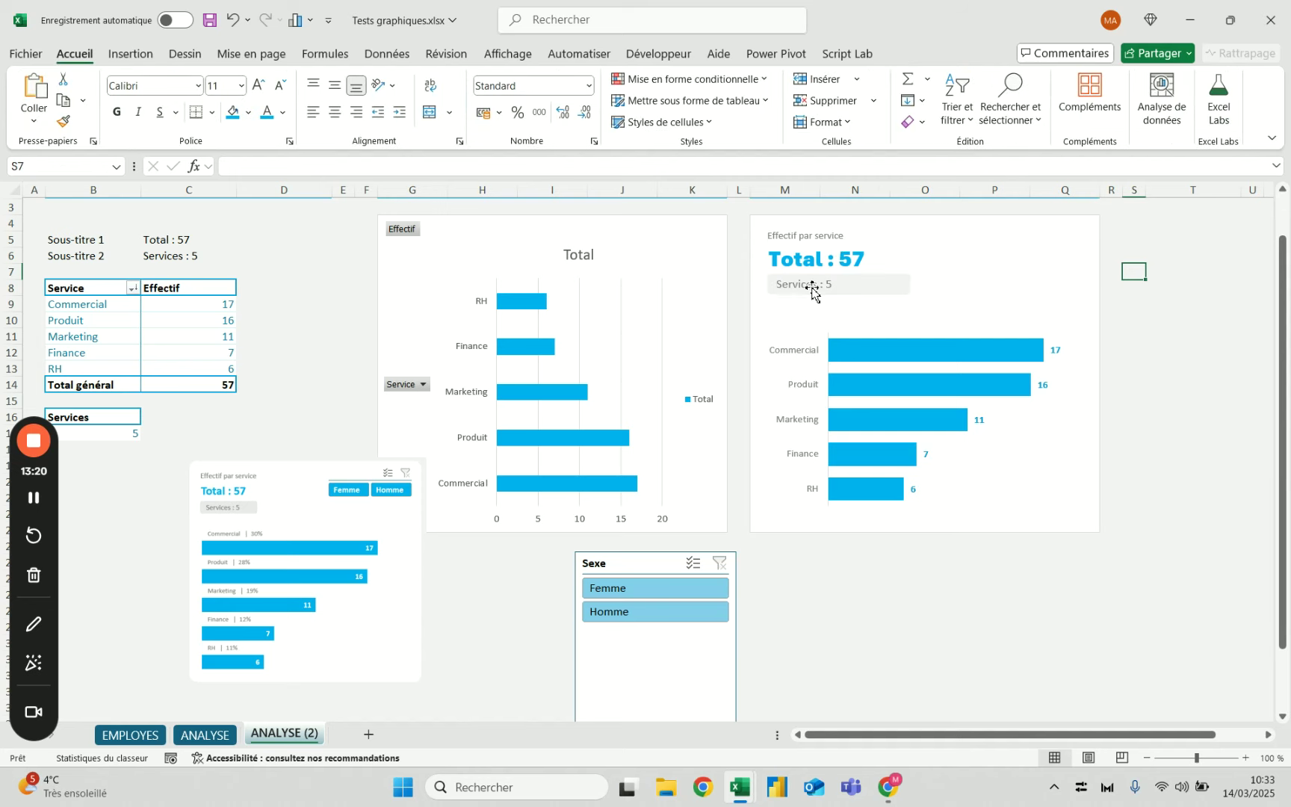
{"action": "left_click", "coordinate": [813, 292]}
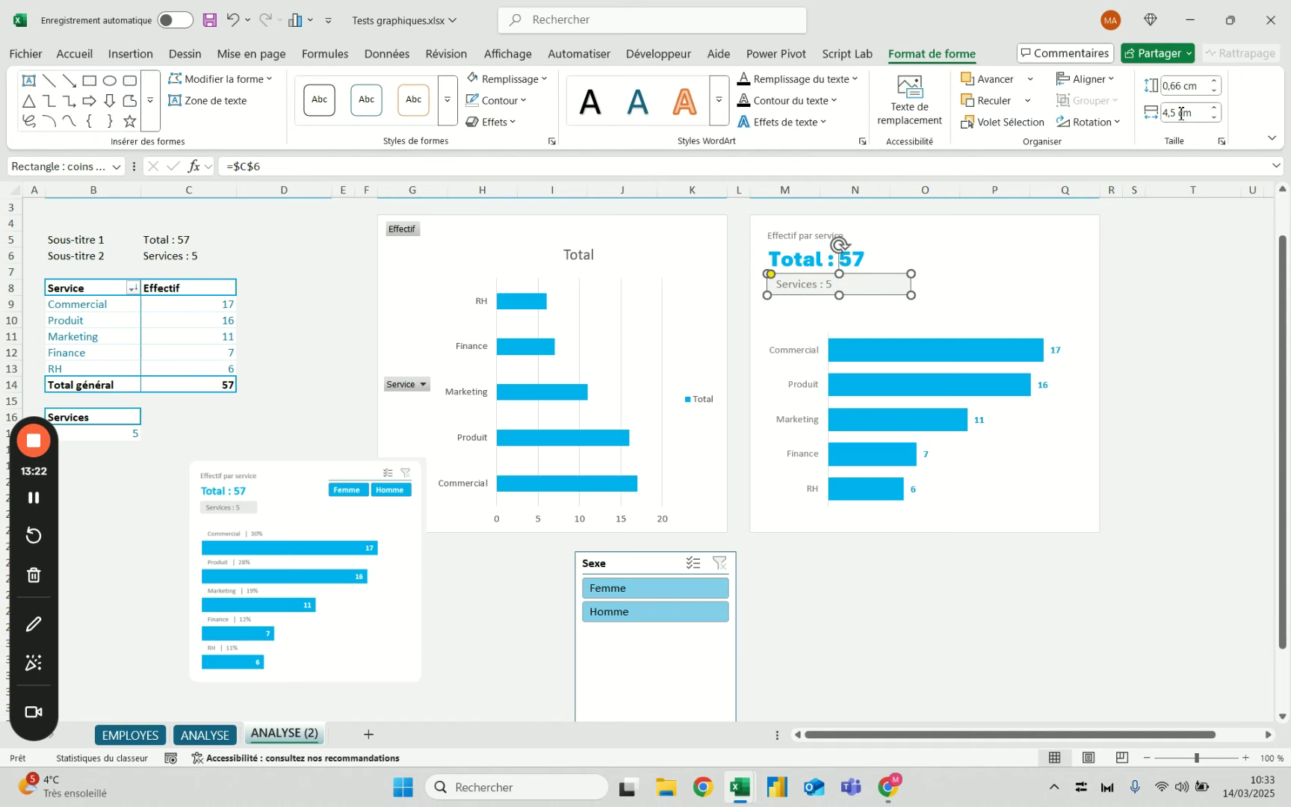
{"action": "left_click", "coordinate": [1182, 114]}
{"action": "type", "text": "3"}
{"action": "key", "text": "Return"}
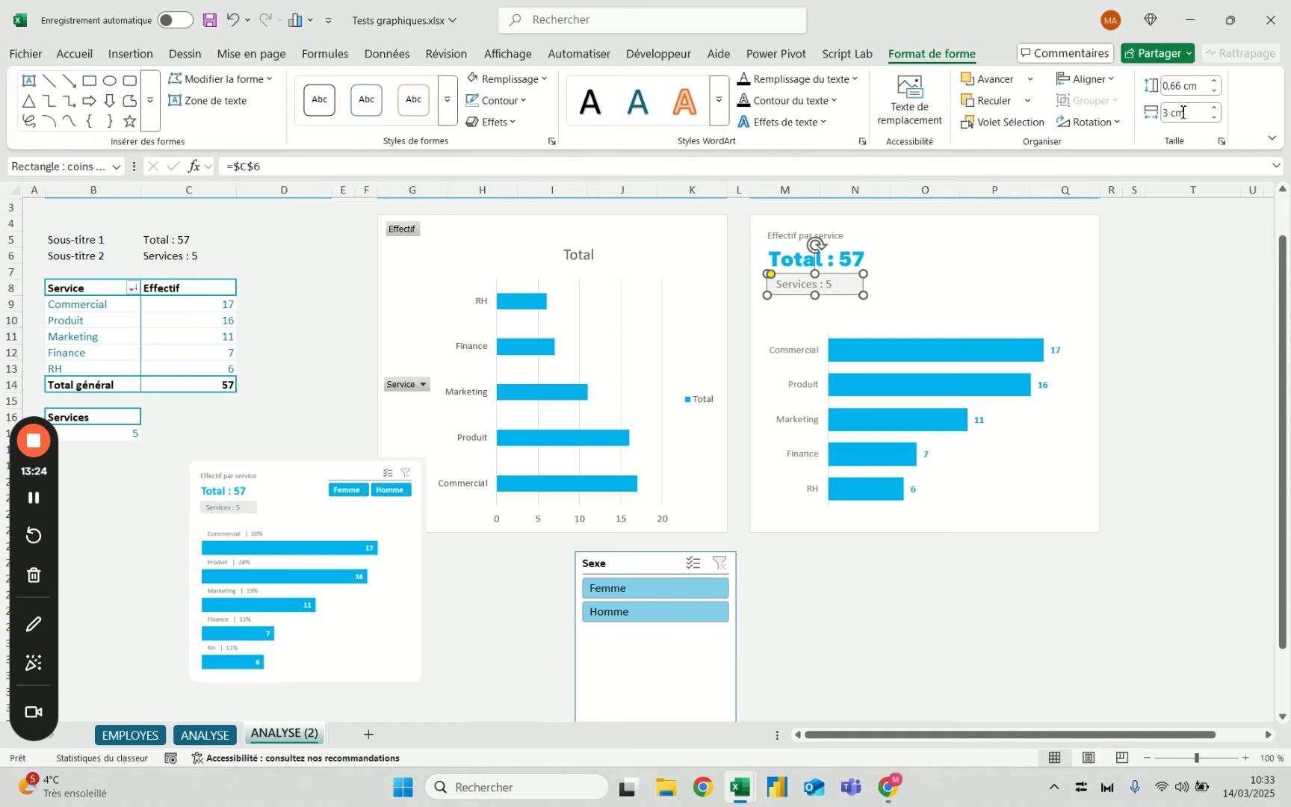
{"action": "left_click", "coordinate": [1215, 290]}
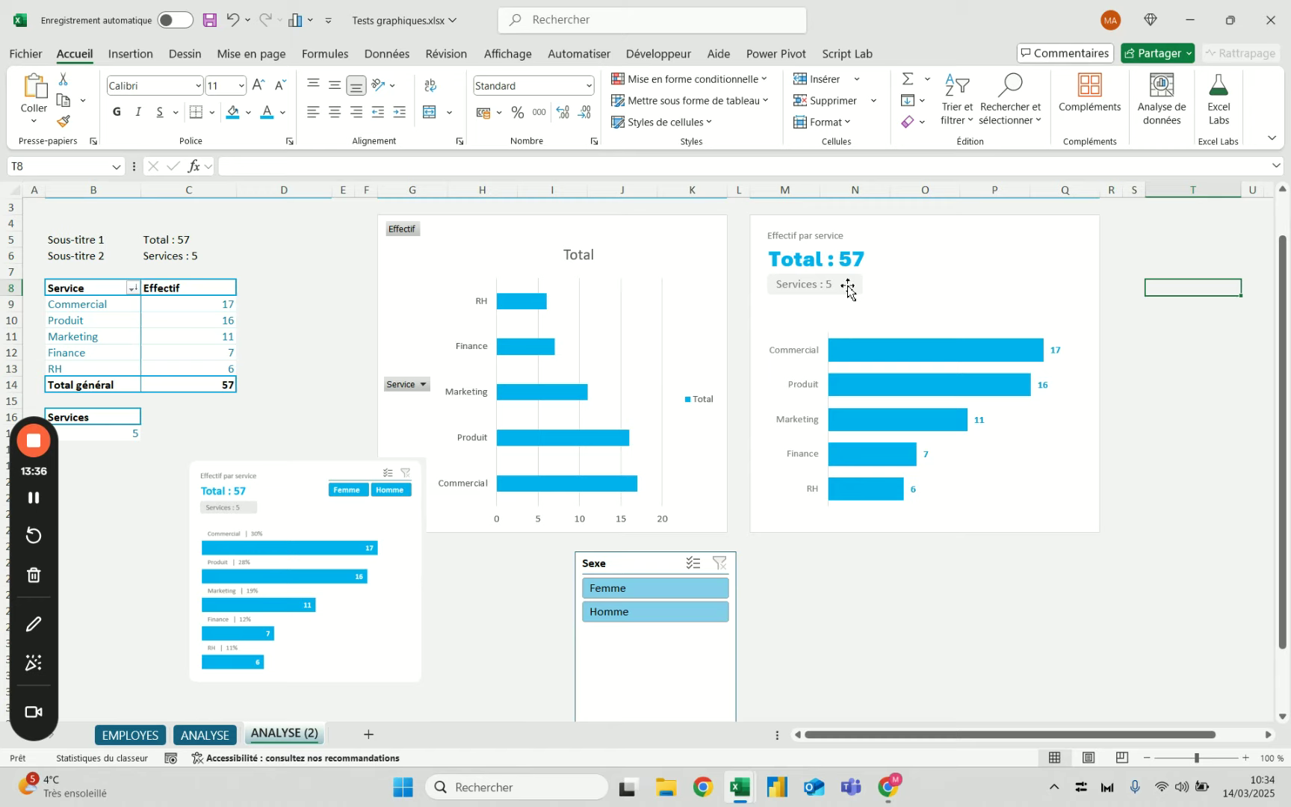
Move the reference chart picture up, level with the default Excel chart.
{"action": "left_click", "coordinate": [800, 264]}
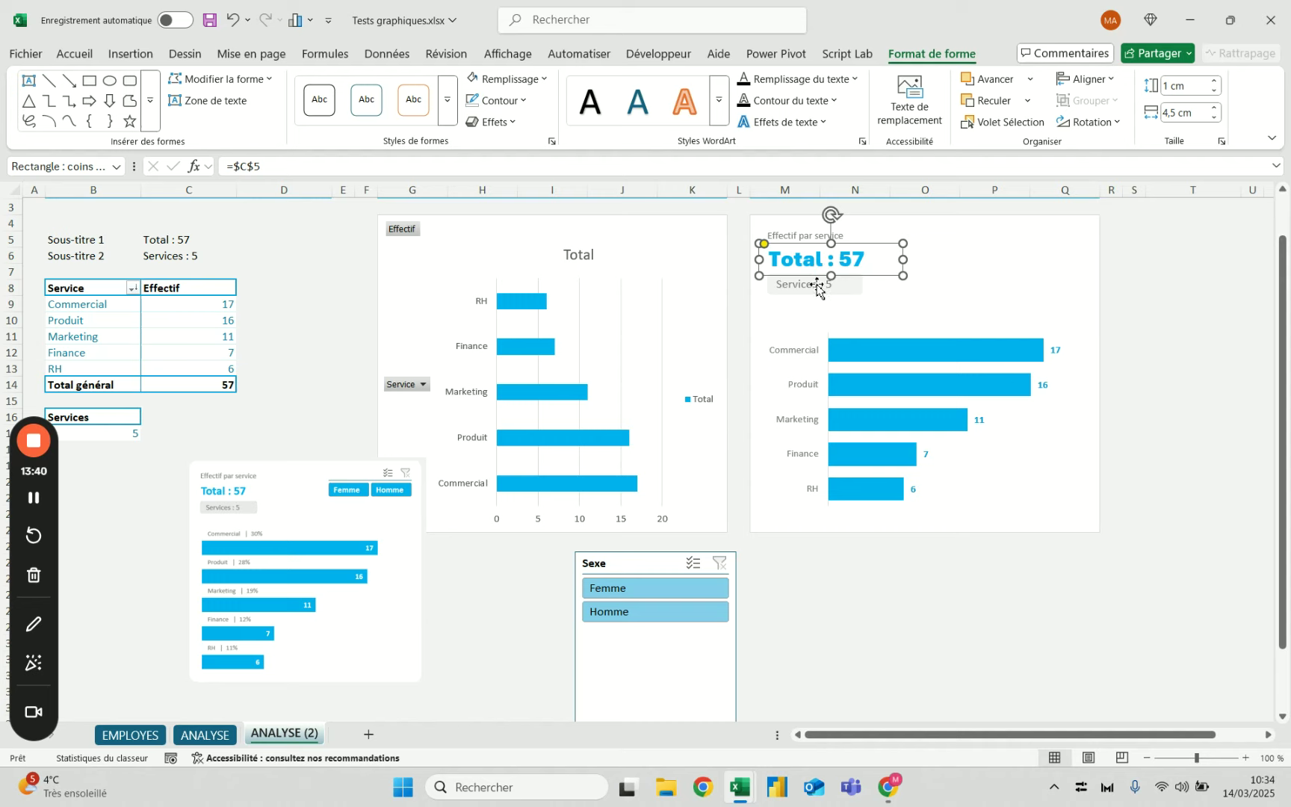
{"action": "left_click", "coordinate": [1160, 381]}
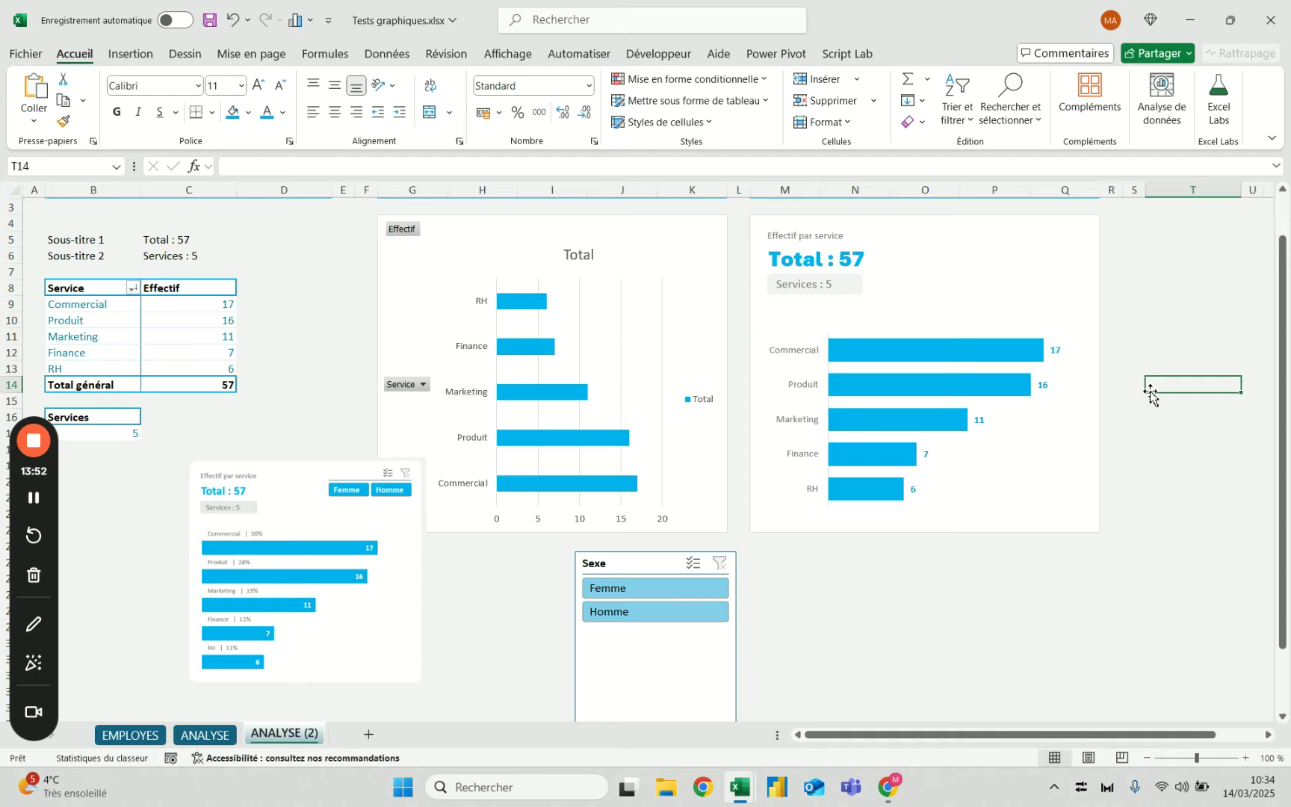
{"action": "left_click", "coordinate": [1183, 321]}
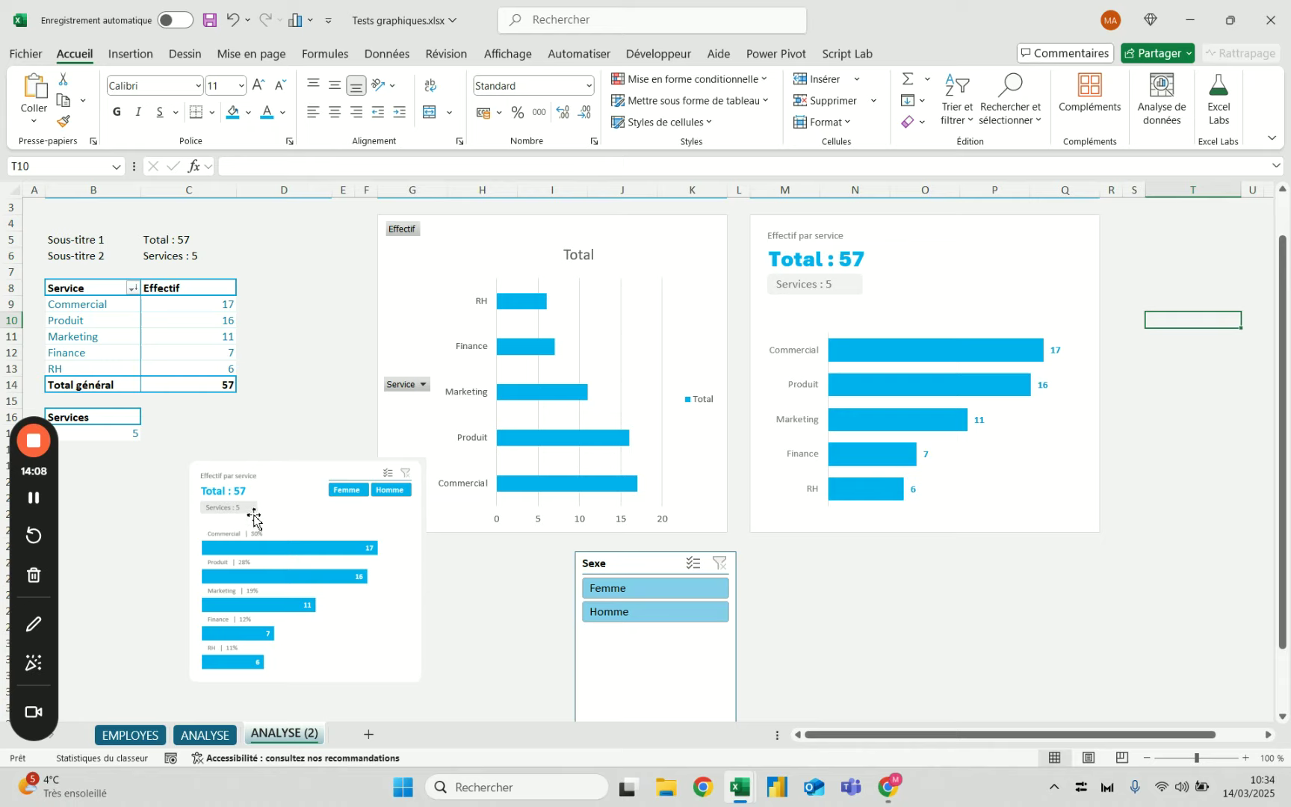
{"action": "left_click_drag", "start_coordinate": [233, 536], "coordinate": [233, 347]}
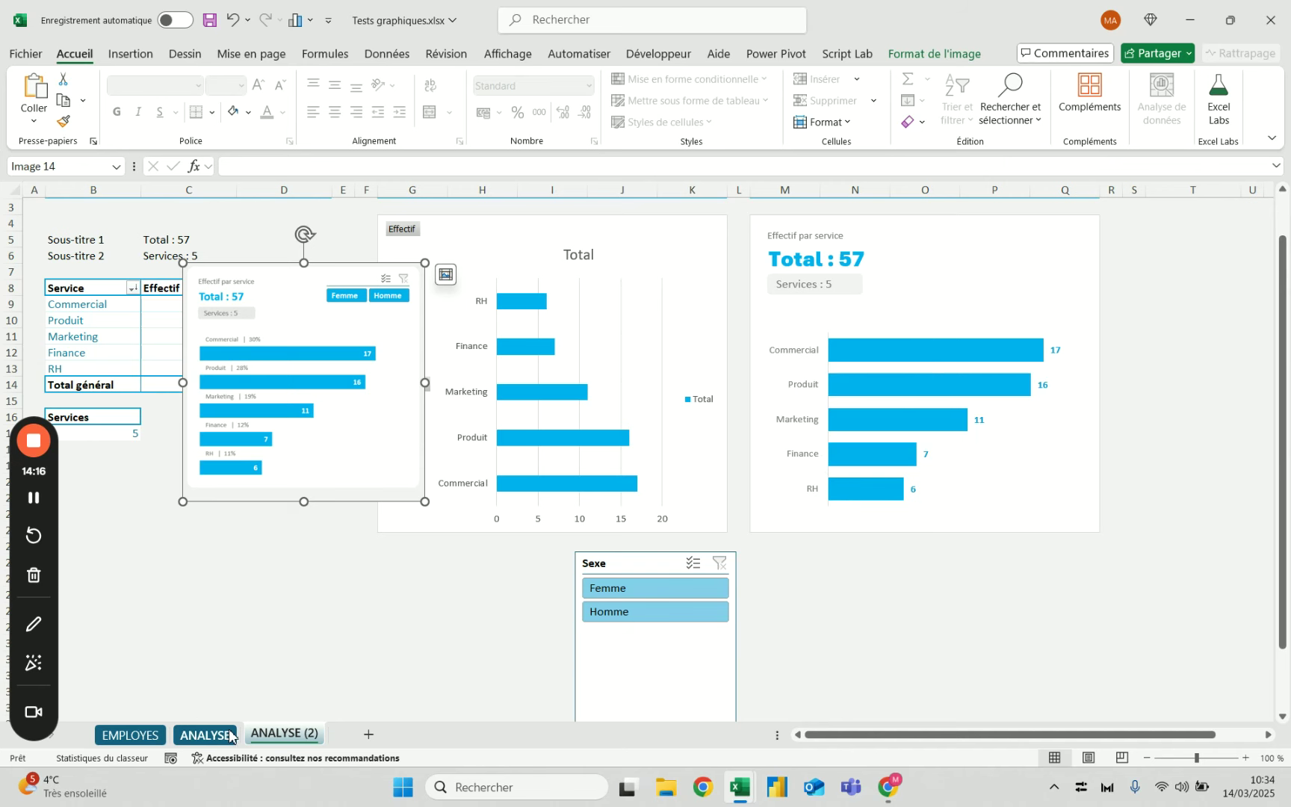
Replace every RH with Ressources humaines in the Service column of the EMPLOYES sheet.
{"action": "left_click", "coordinate": [131, 736]}
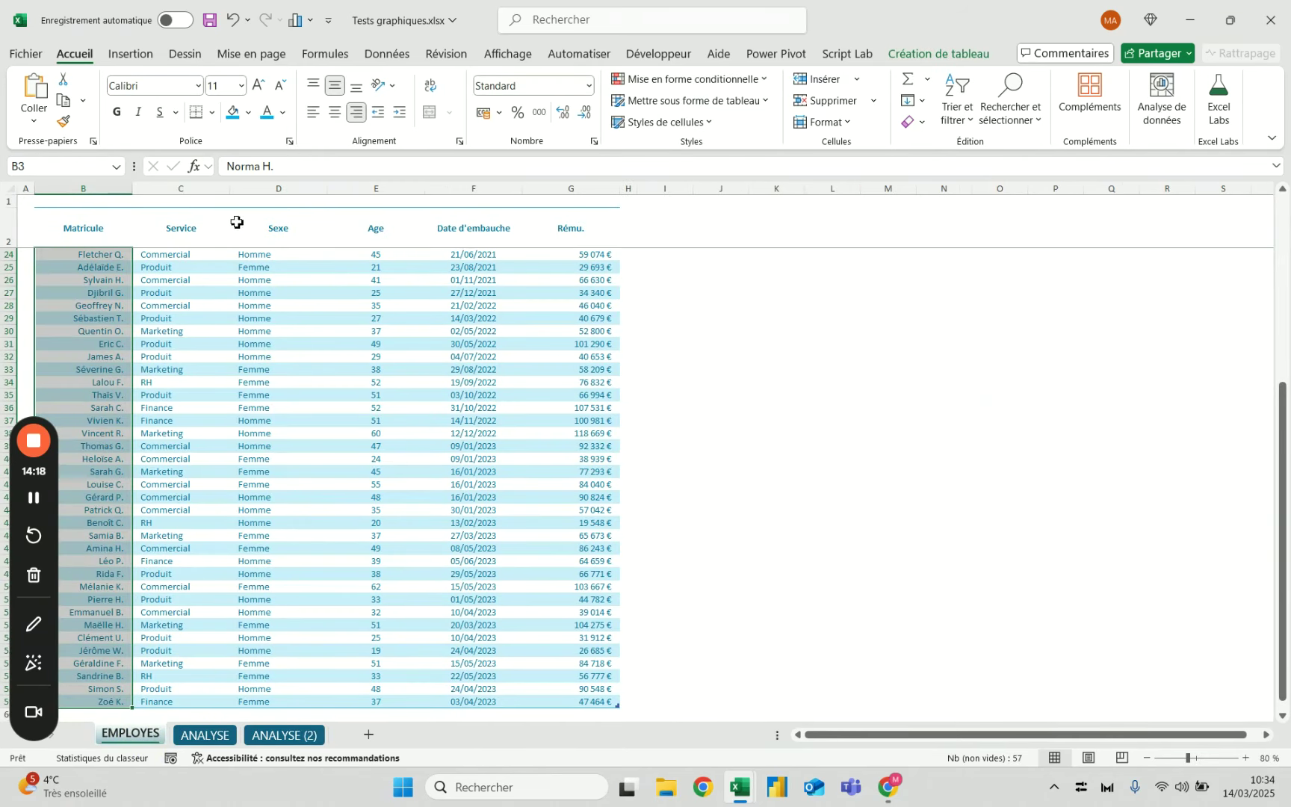
{"action": "left_click", "coordinate": [217, 211]}
{"action": "key", "text": "ctrl+h"}
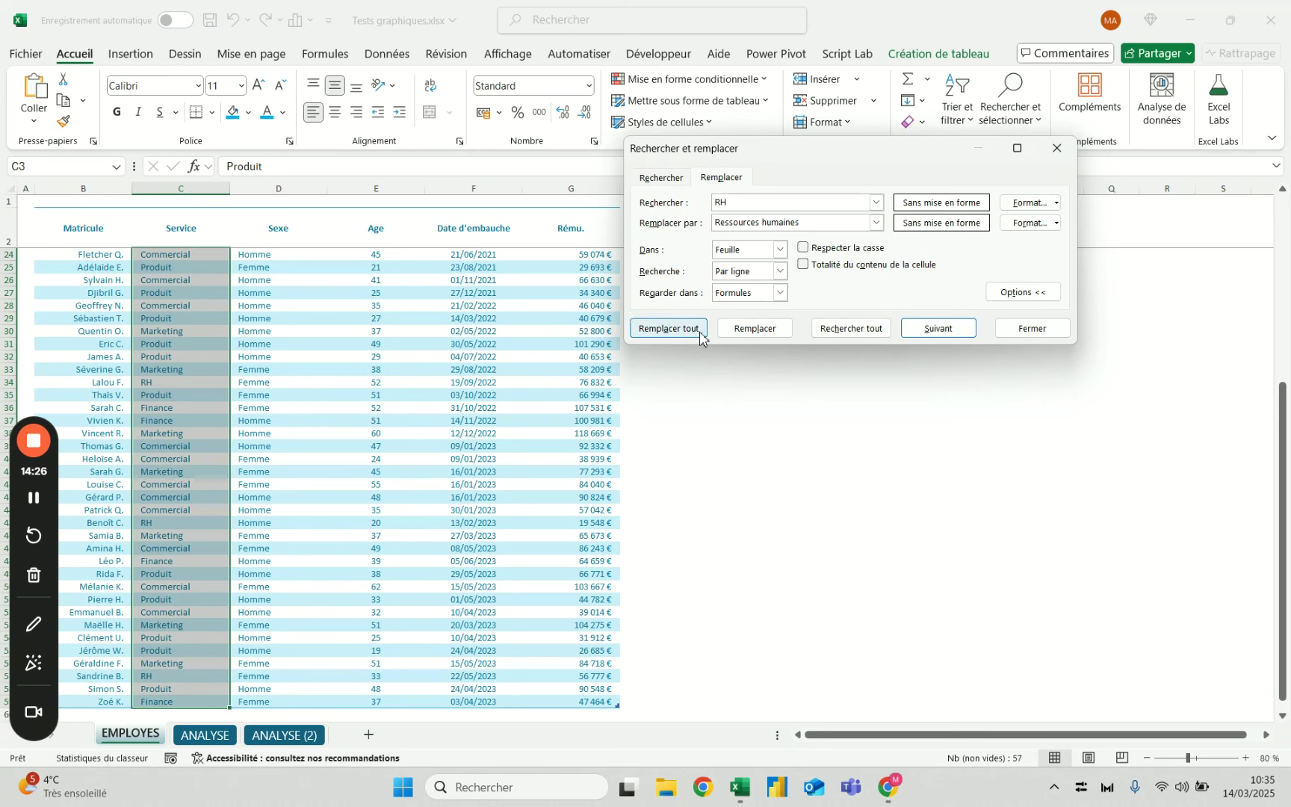
{"action": "left_click", "coordinate": [665, 329]}
{"action": "left_click", "coordinate": [955, 286]}
{"action": "left_click", "coordinate": [1032, 329]}
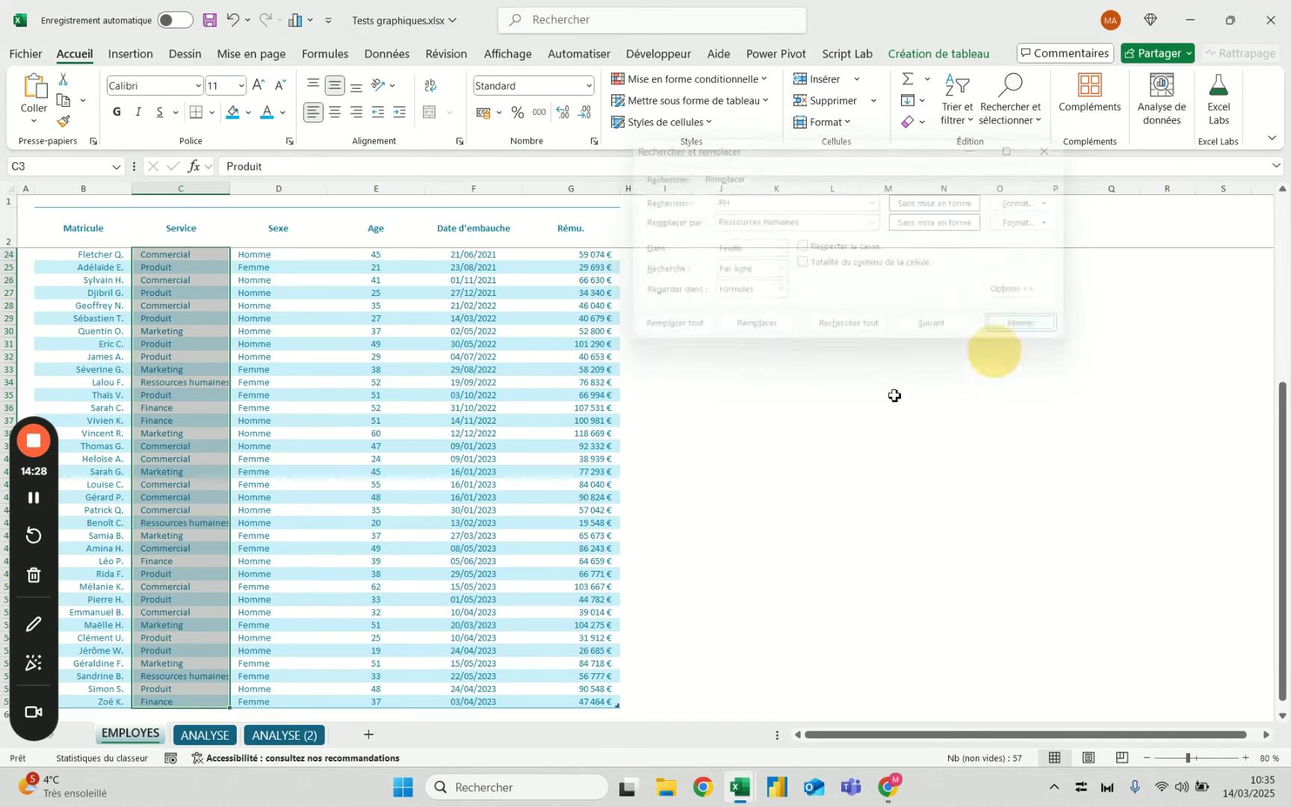
Return to the ANALYSE (2) sheet and refresh all workbook data to update the pivot table and charts.
{"action": "left_click", "coordinate": [323, 735]}
{"action": "left_click", "coordinate": [437, 676]}
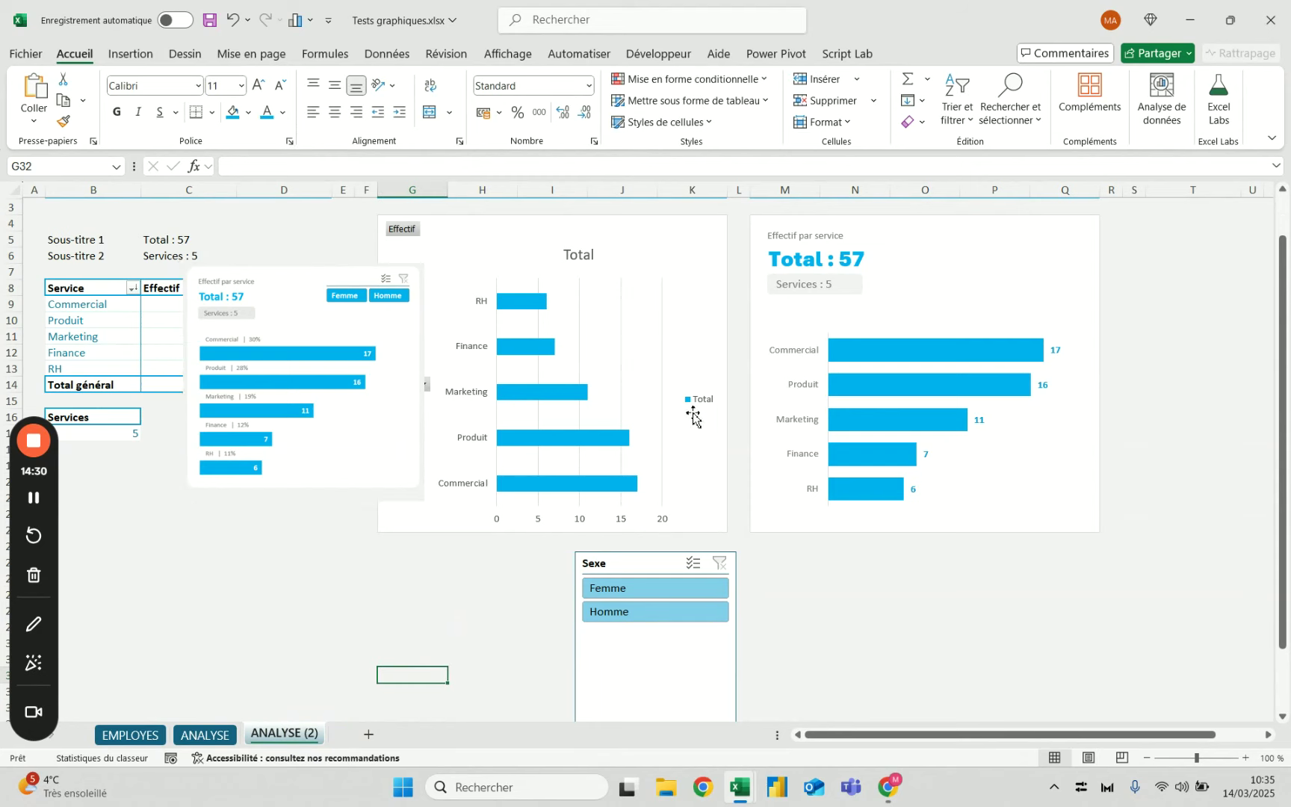
{"action": "left_click", "coordinate": [410, 55]}
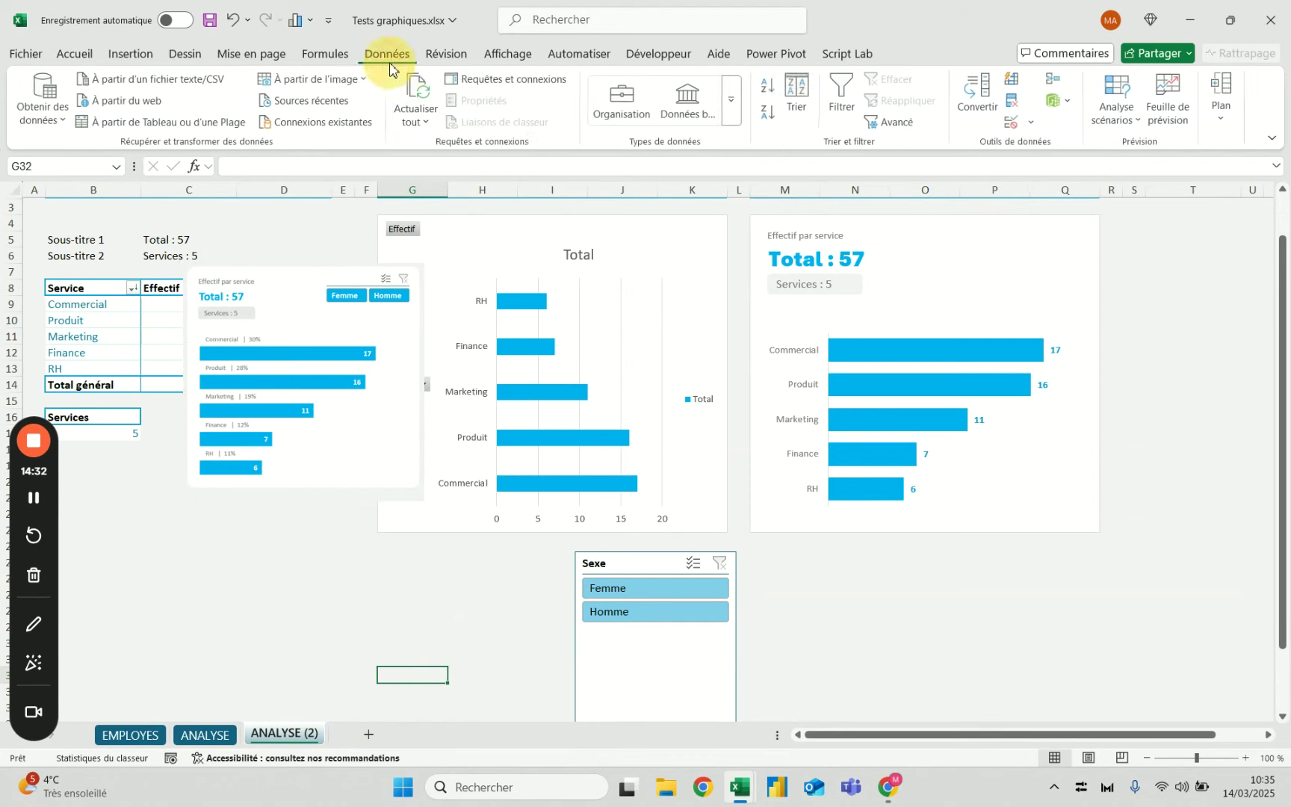
{"action": "left_click", "coordinate": [407, 101]}
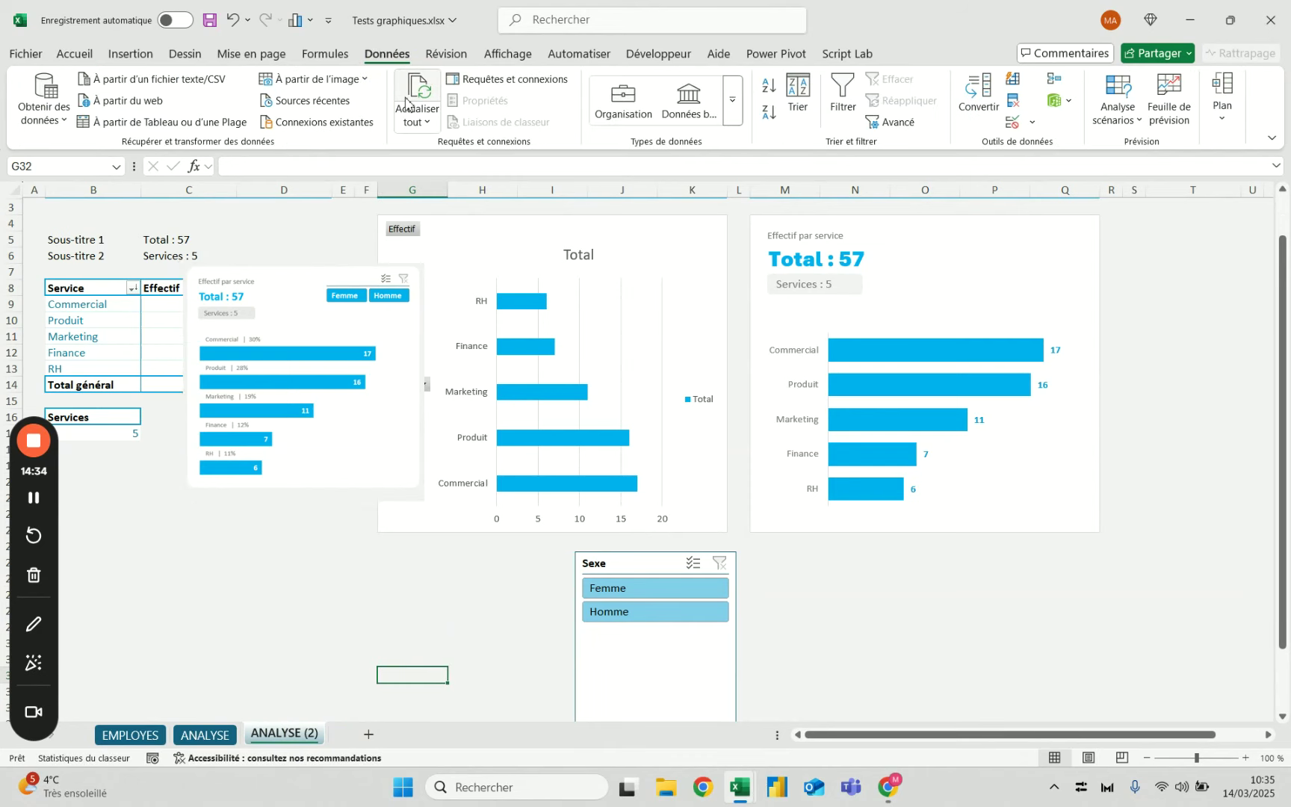
{"action": "left_click", "coordinate": [855, 576]}
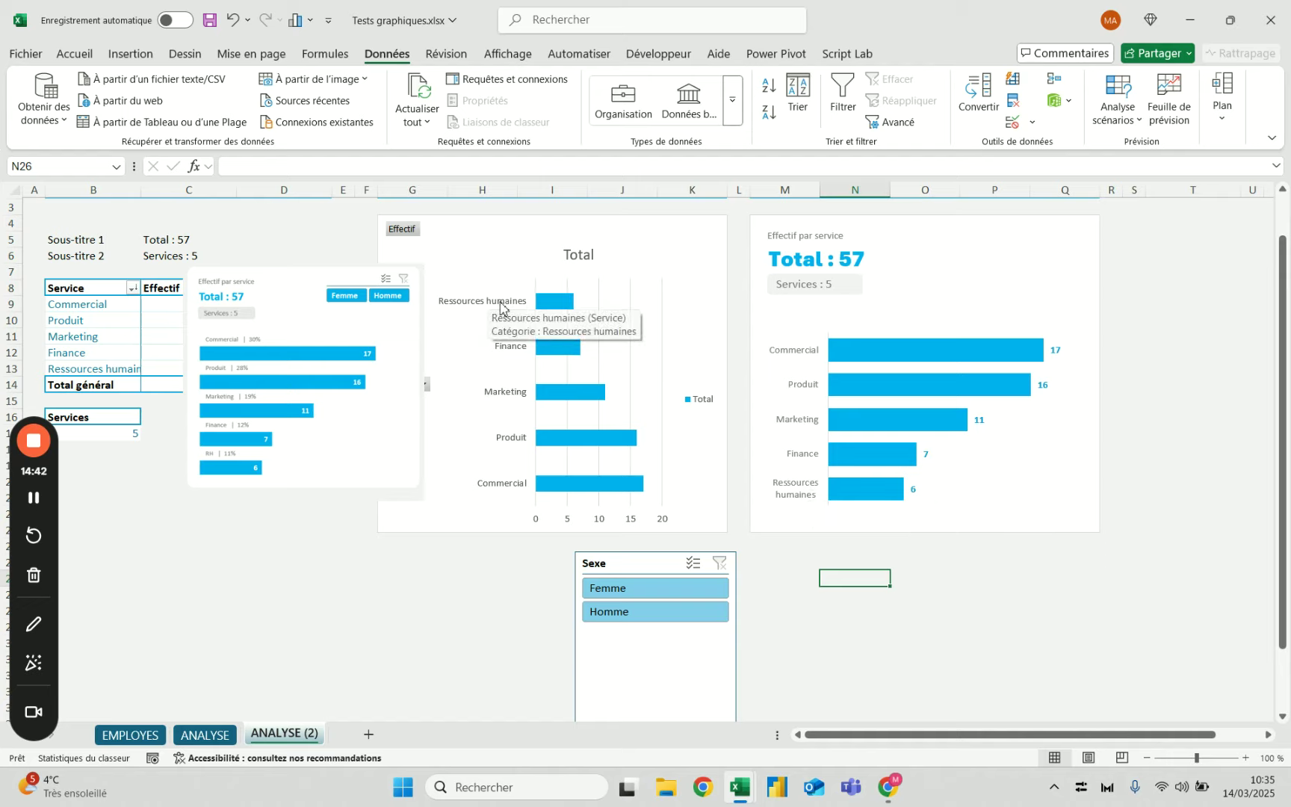
Move the reference picture off the pivot table, try widening the default chart's plot area, and undo the widening.
{"action": "left_click", "coordinate": [340, 291]}
{"action": "left_click_drag", "start_coordinate": [339, 292], "coordinate": [284, 445]}
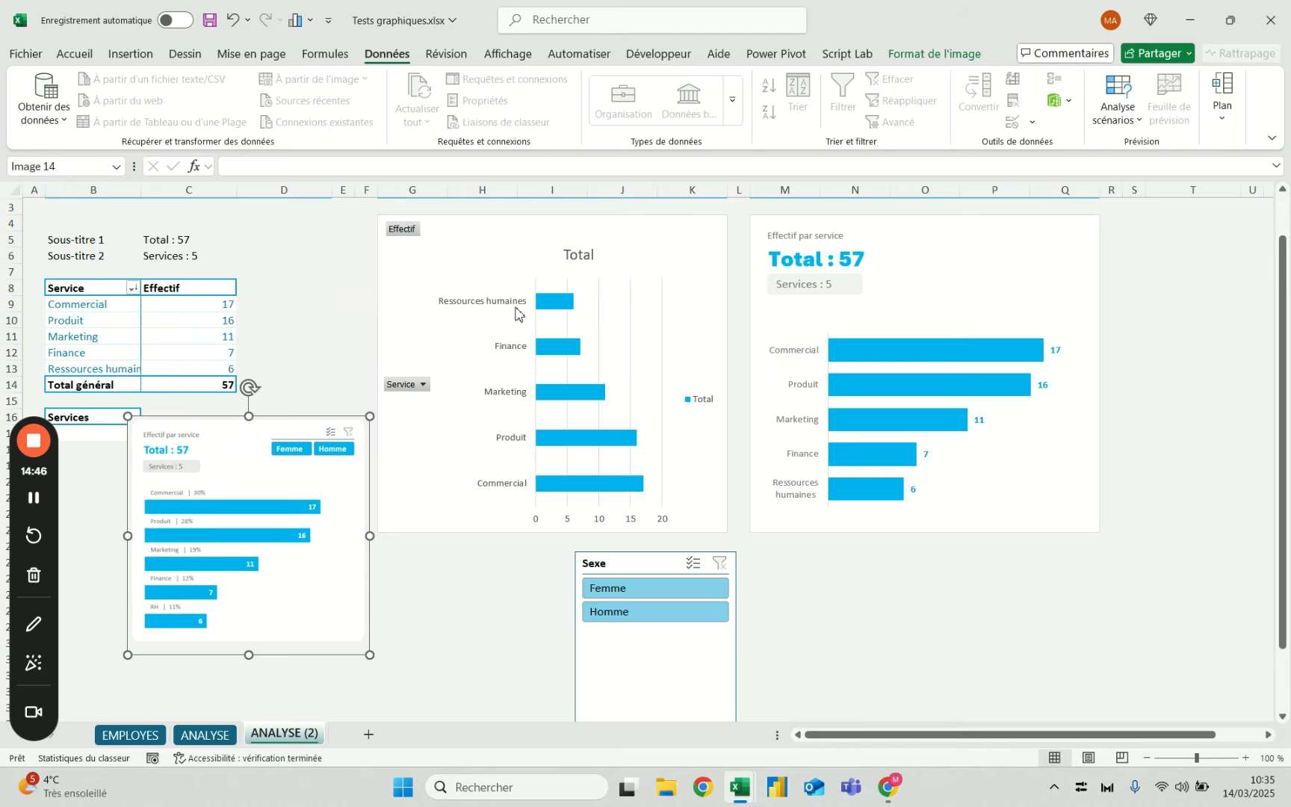
{"action": "left_click", "coordinate": [545, 341]}
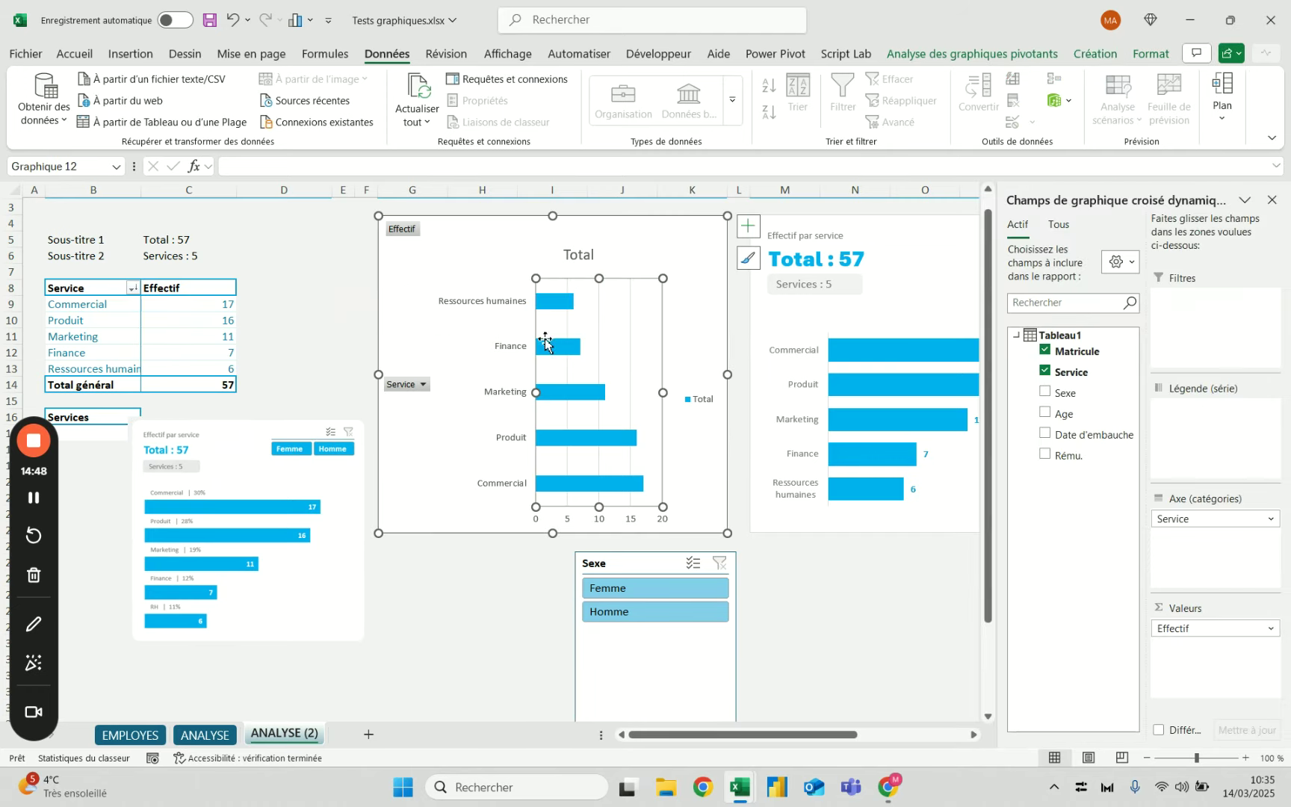
{"action": "left_click_drag", "start_coordinate": [537, 393], "coordinate": [413, 385]}
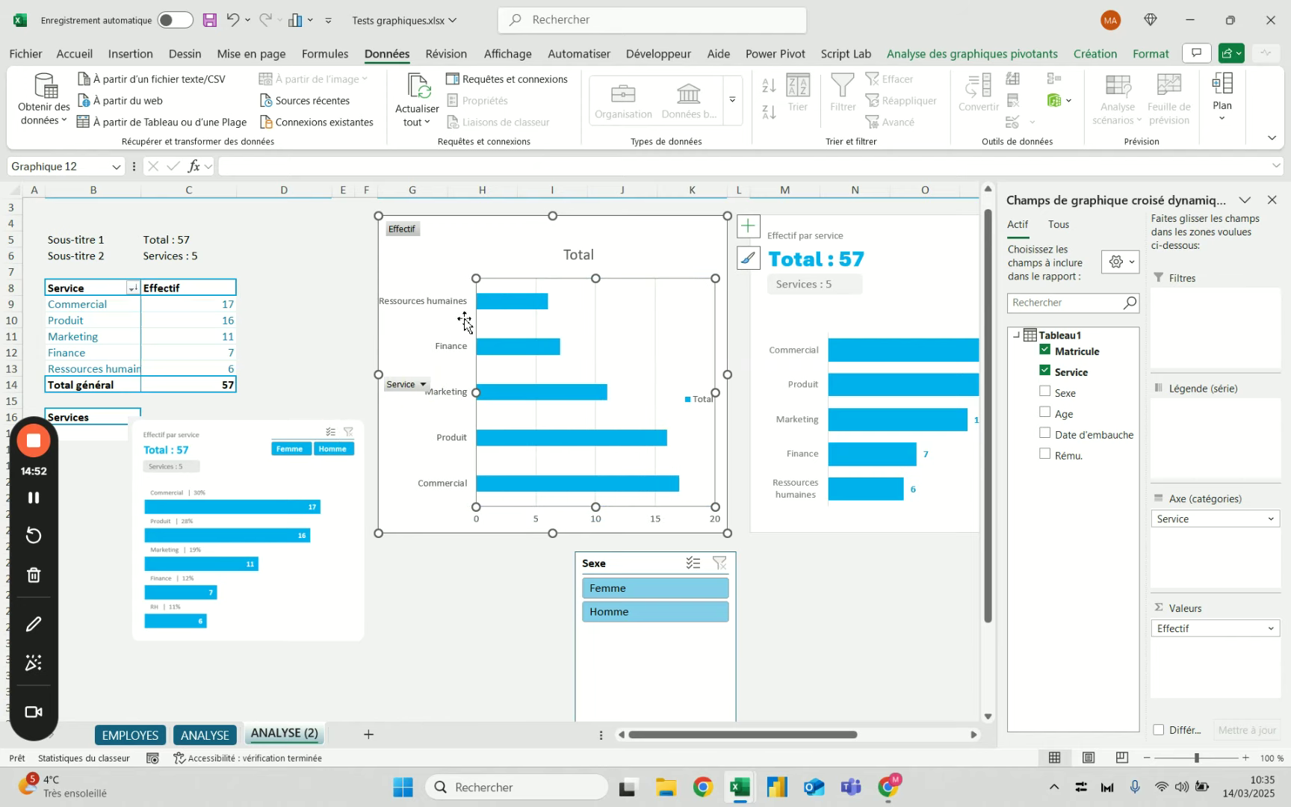
{"action": "left_click", "coordinate": [302, 276]}
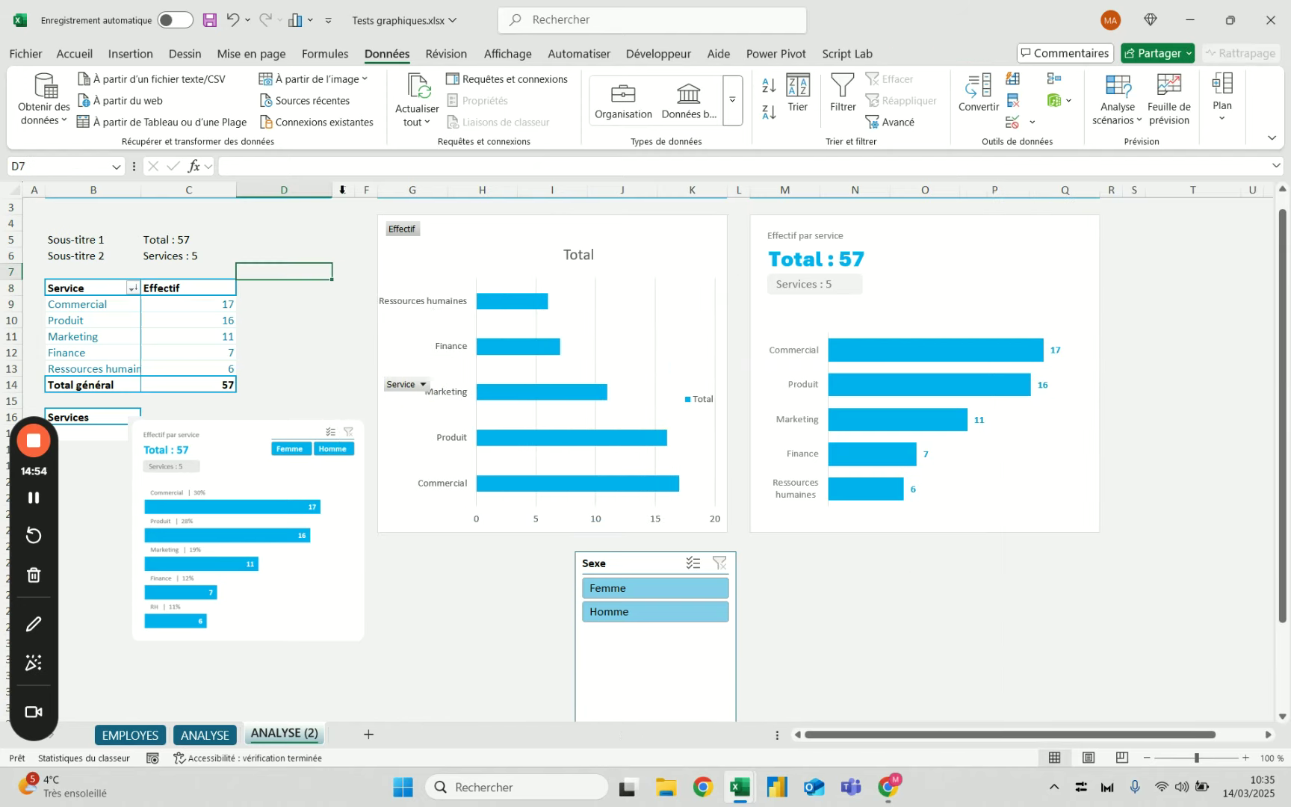
{"action": "left_click", "coordinate": [234, 20]}
{"action": "left_click", "coordinate": [233, 21]}
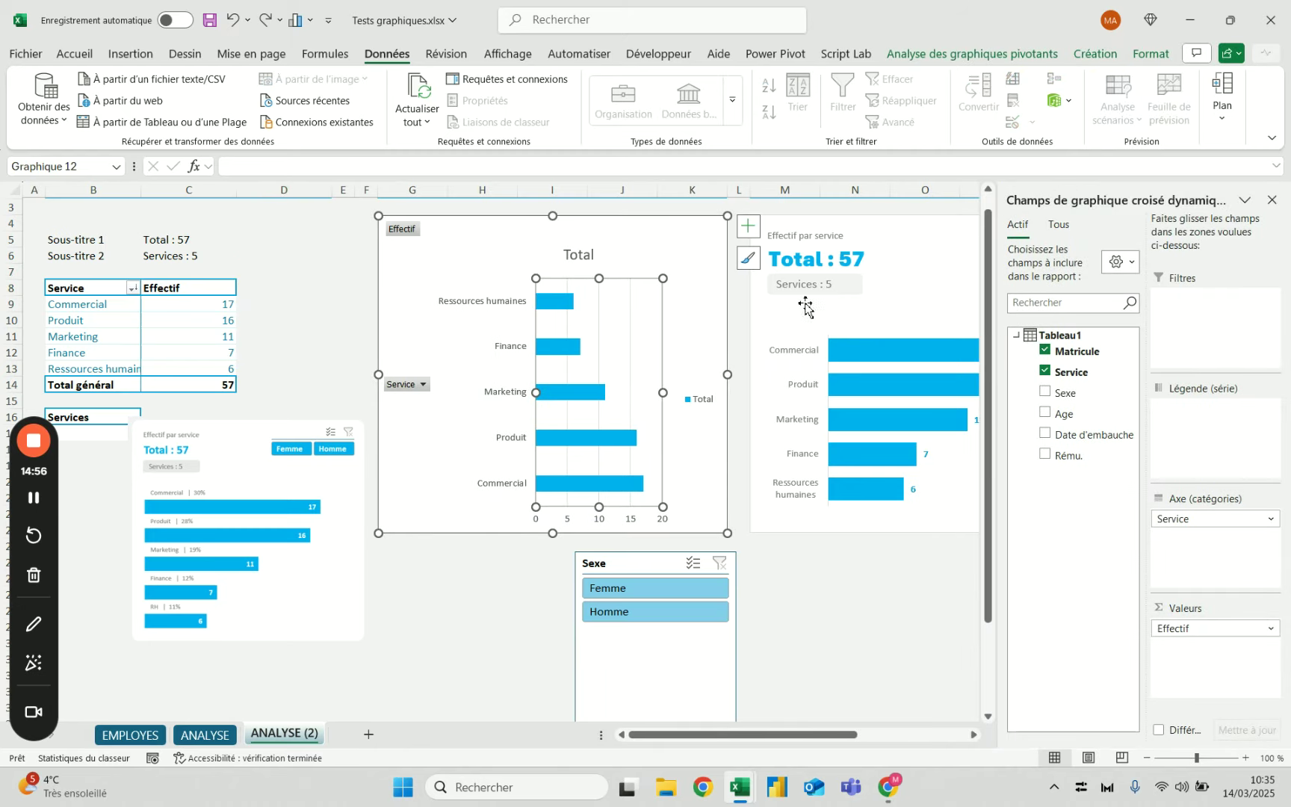
{"action": "left_click", "coordinate": [1272, 200]}
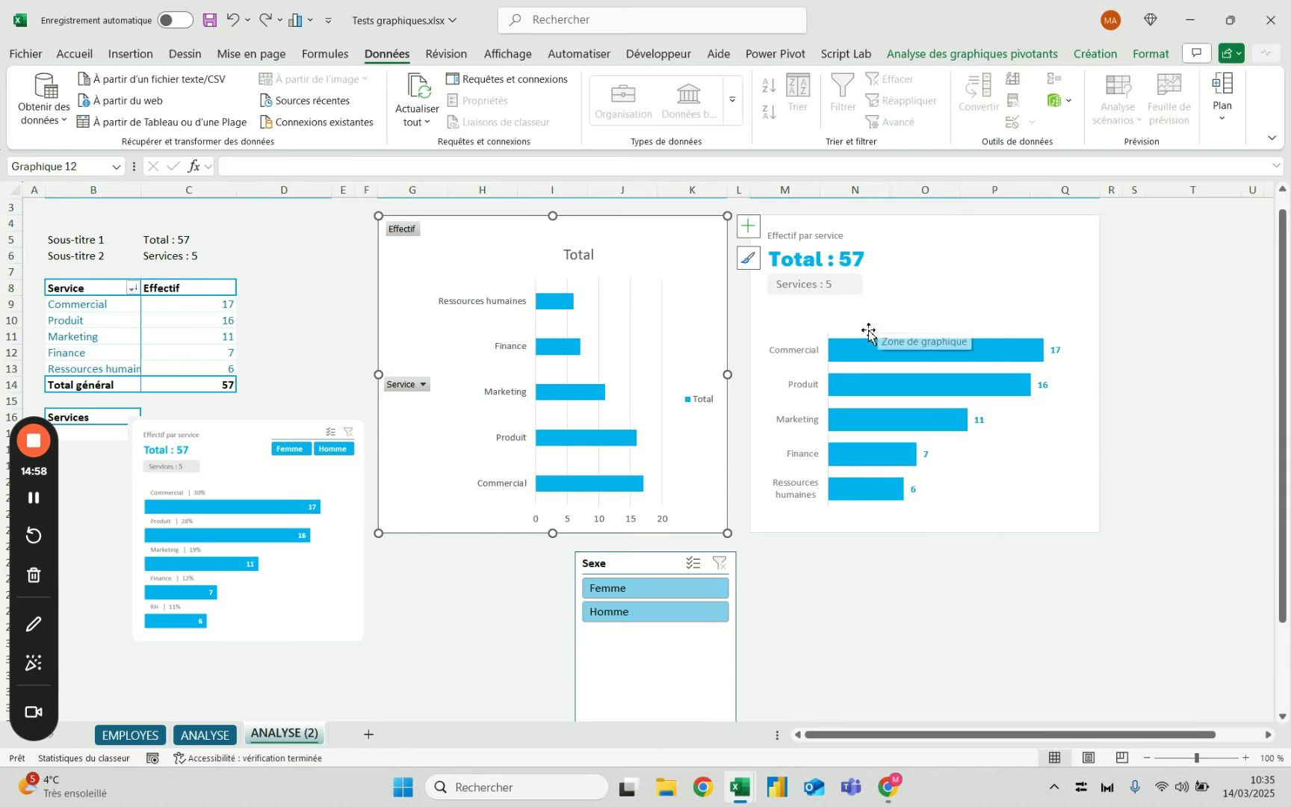
Move the reference chart picture down to uncover the Services count table.
{"action": "left_click", "coordinate": [869, 331]}
{"action": "left_click", "coordinate": [867, 338]}
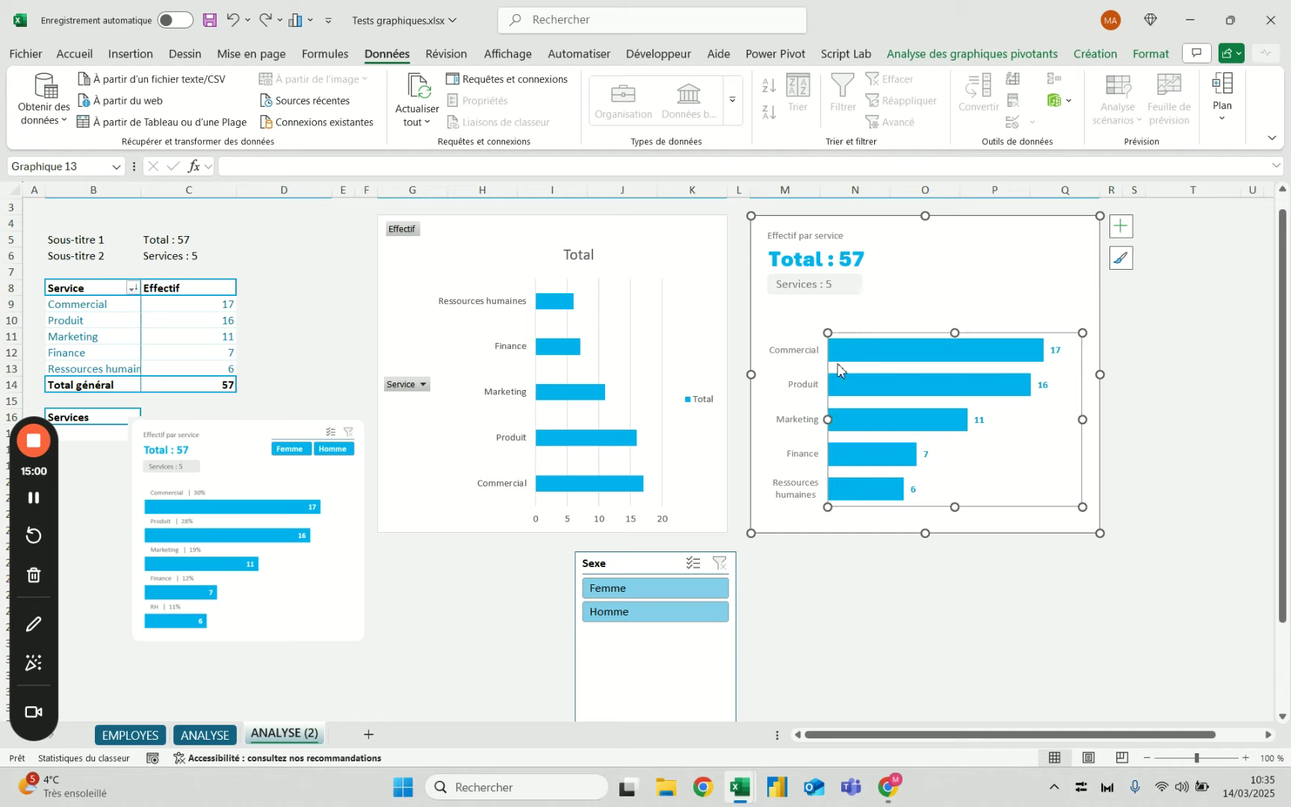
{"action": "left_click", "coordinate": [804, 394]}
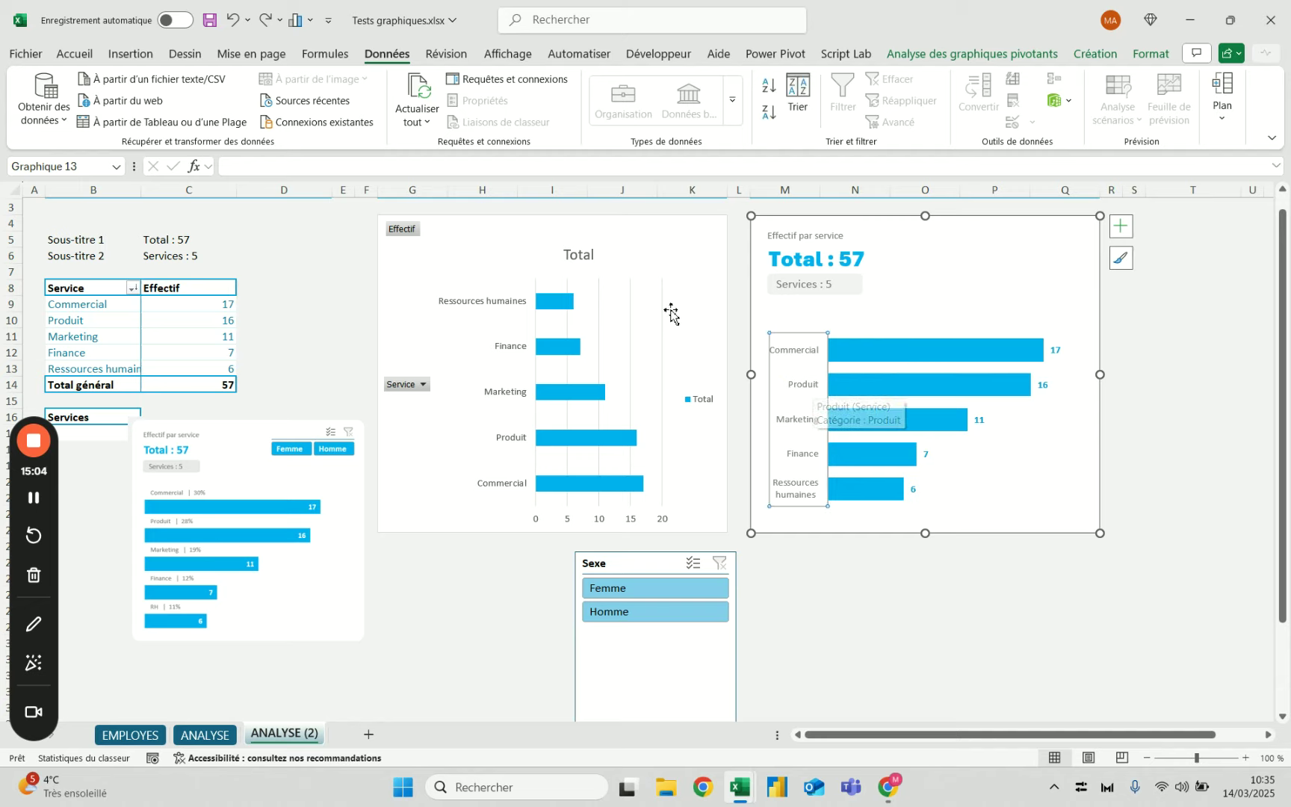
{"action": "left_click_drag", "start_coordinate": [269, 417], "coordinate": [358, 499]}
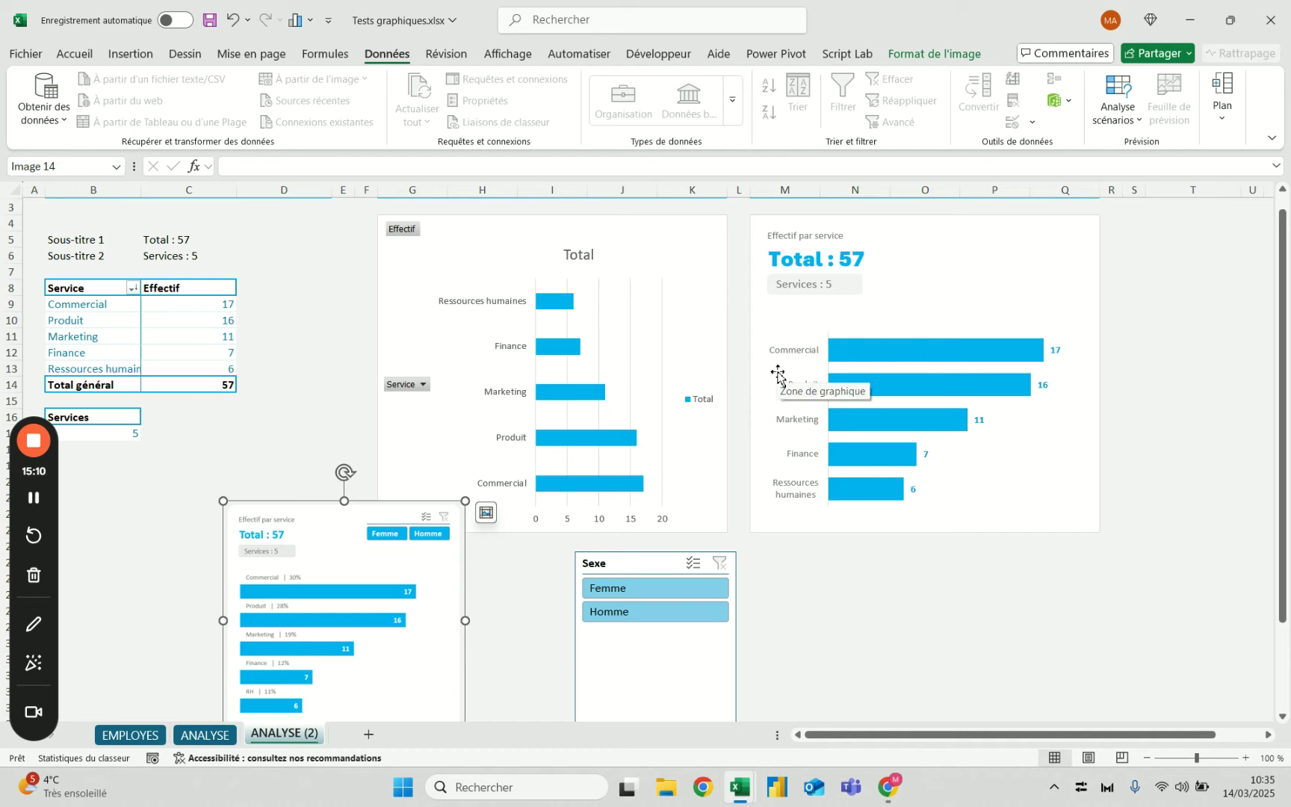
{"action": "left_click", "coordinate": [118, 440]}
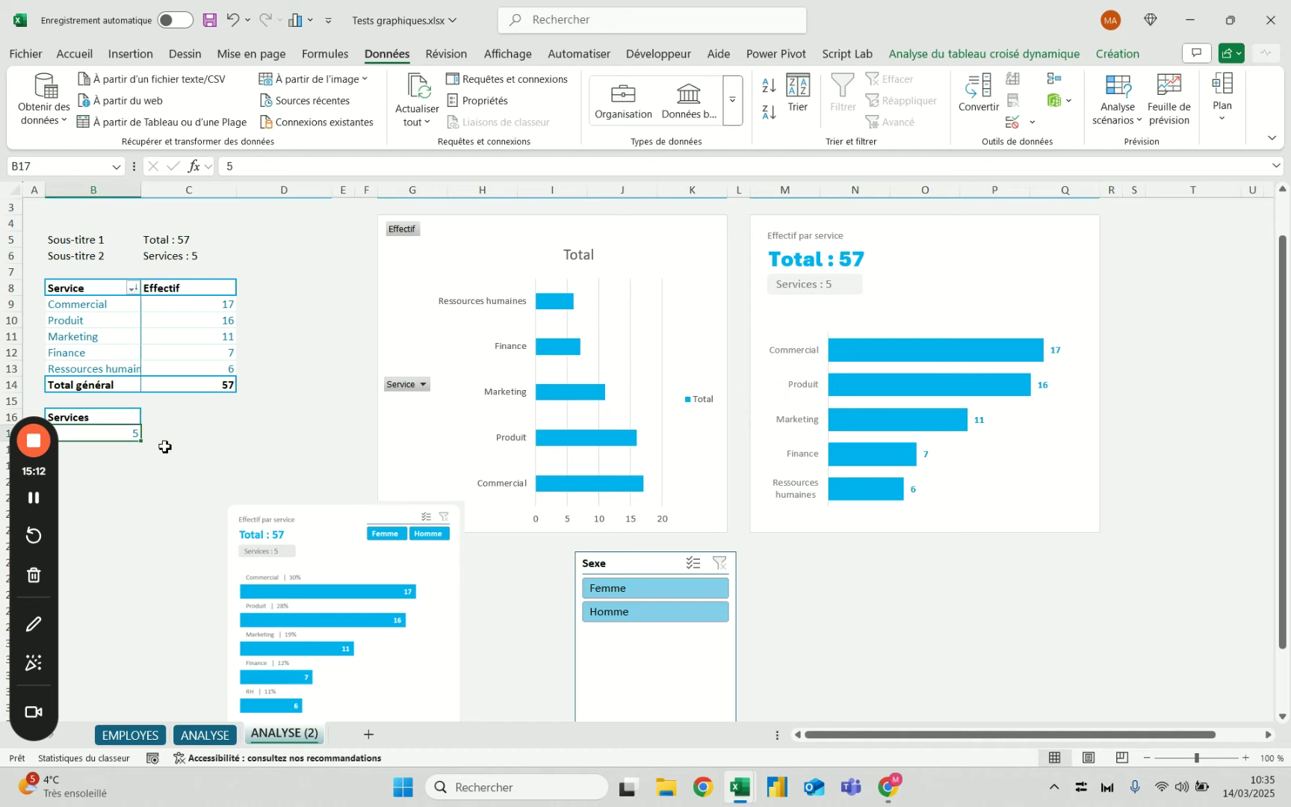
{"action": "left_click_drag", "start_coordinate": [118, 287], "coordinate": [218, 381]}
{"action": "key", "text": "ctrl+c"}
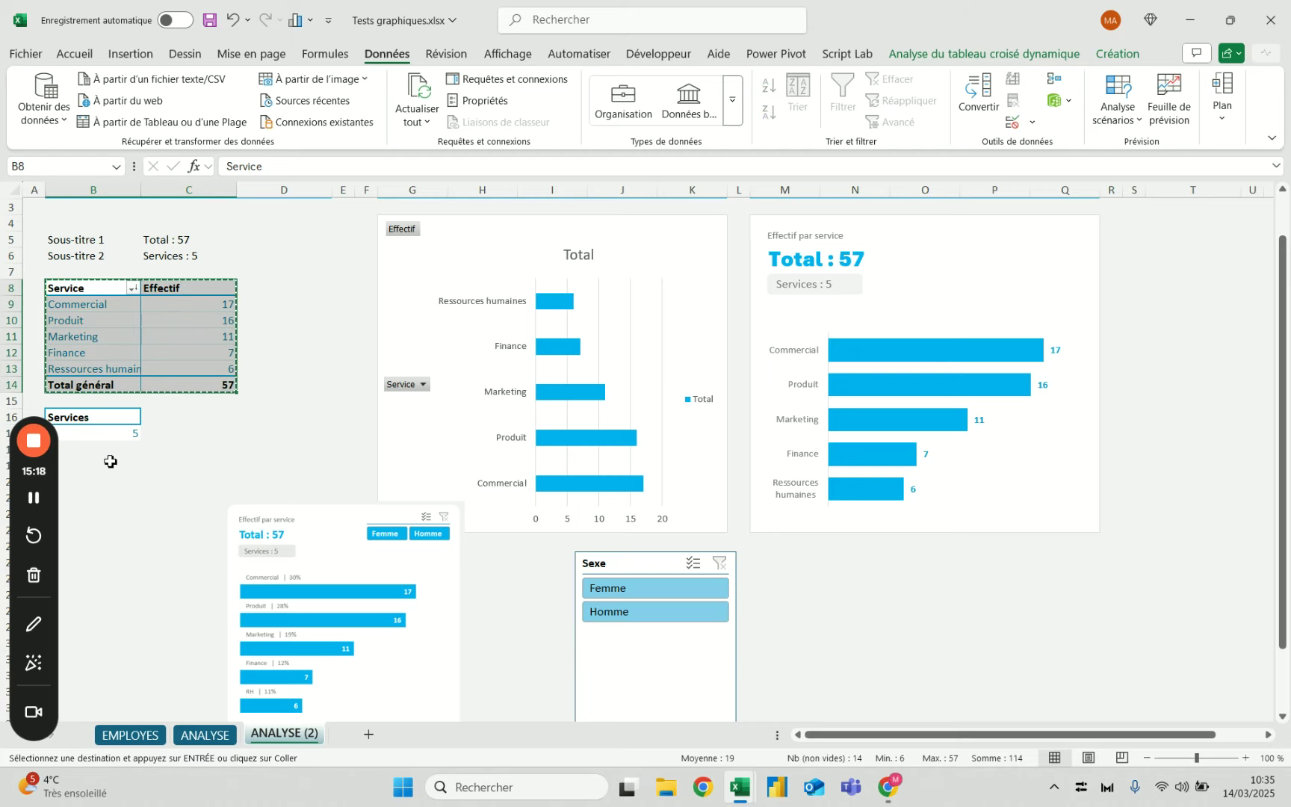
{"action": "key", "text": "Escape"}
{"action": "left_click", "coordinate": [223, 335]}
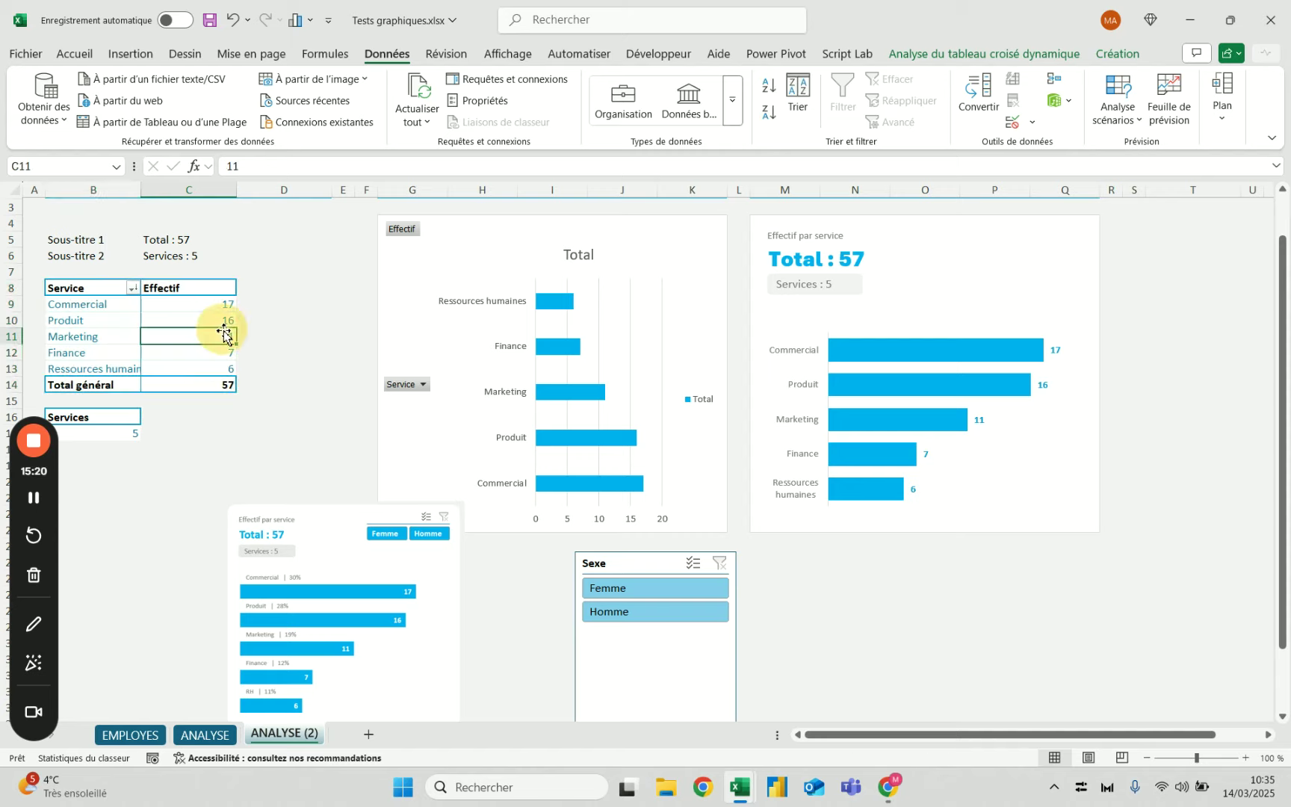
{"action": "left_click", "coordinate": [466, 237]}
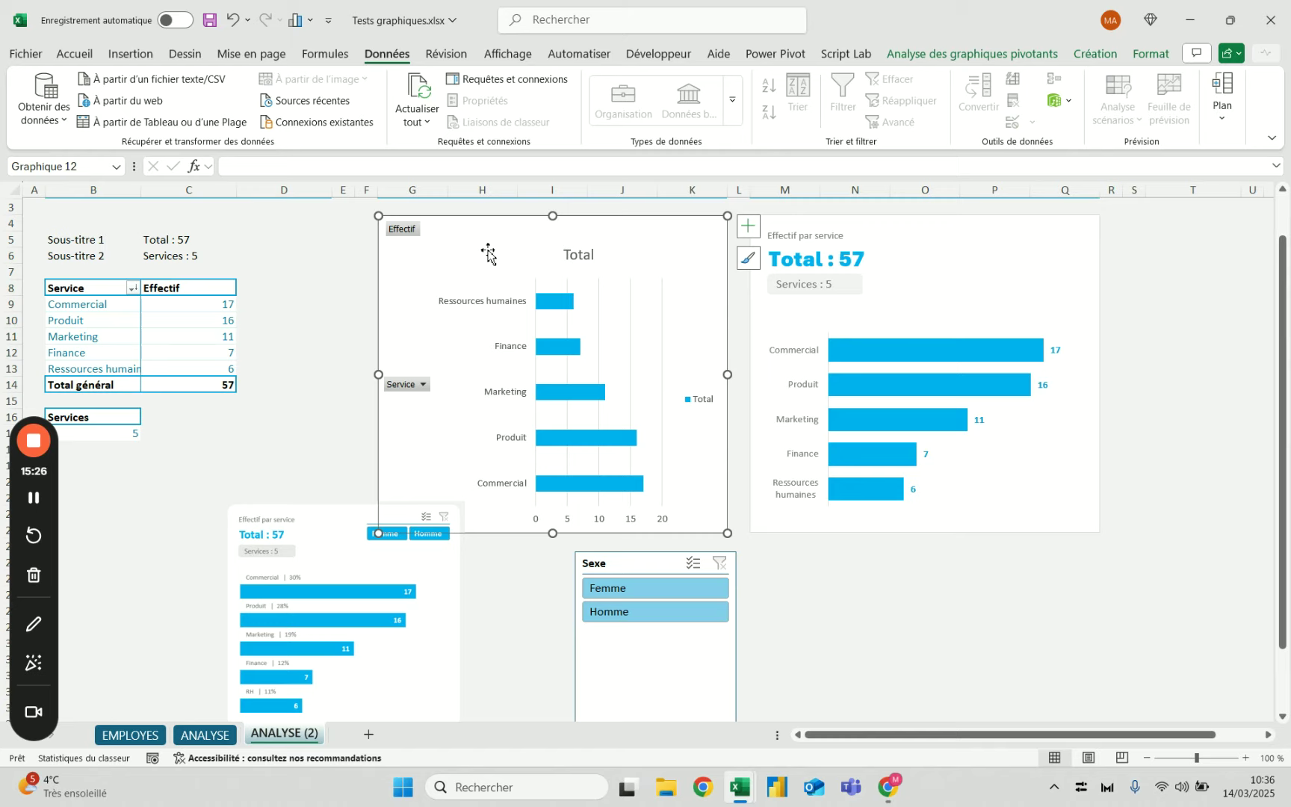
{"action": "key", "text": "alt+shift+F10"}
{"action": "key", "text": "Escape"}
Move the reference picture left, clear of the default Excel chart, and delete that default chart from ANALYSE (2).
{"action": "left_click_drag", "start_coordinate": [336, 512], "coordinate": [200, 518]}
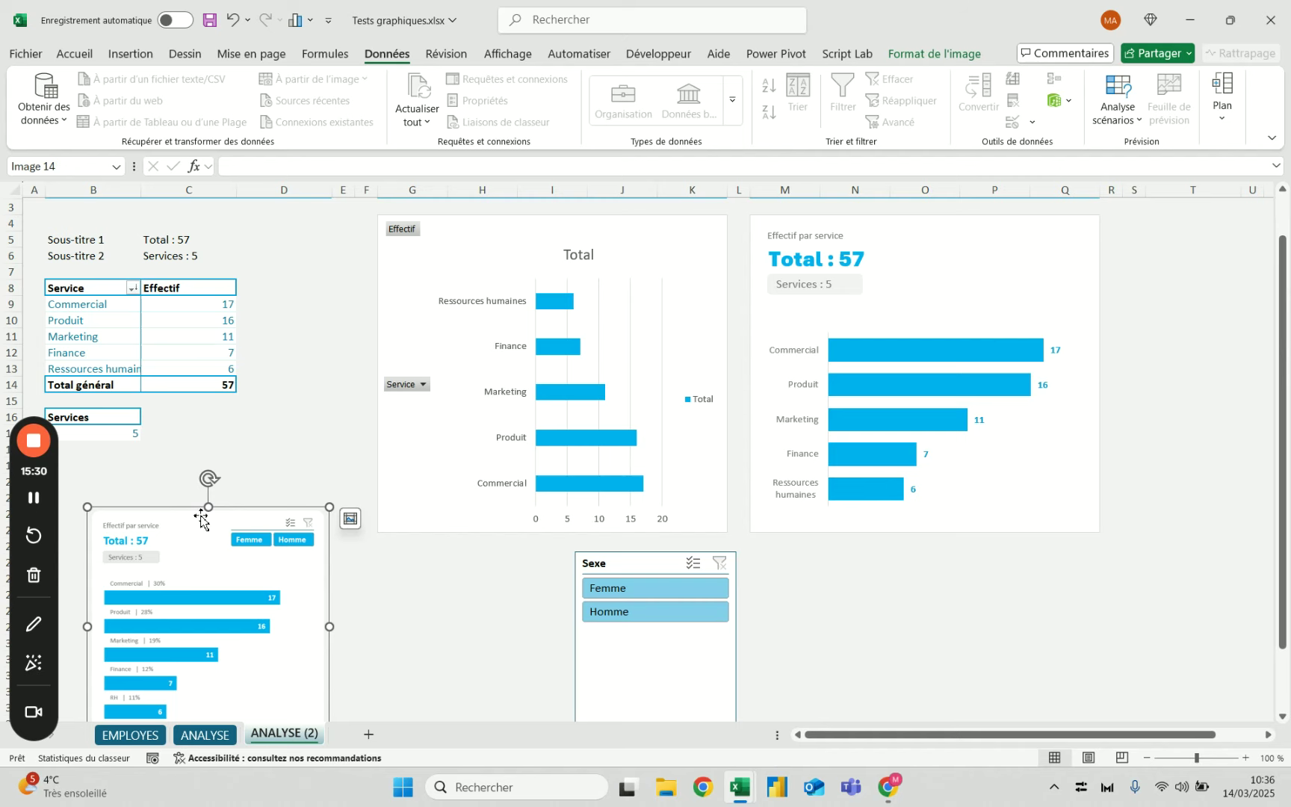
{"action": "left_click", "coordinate": [321, 422]}
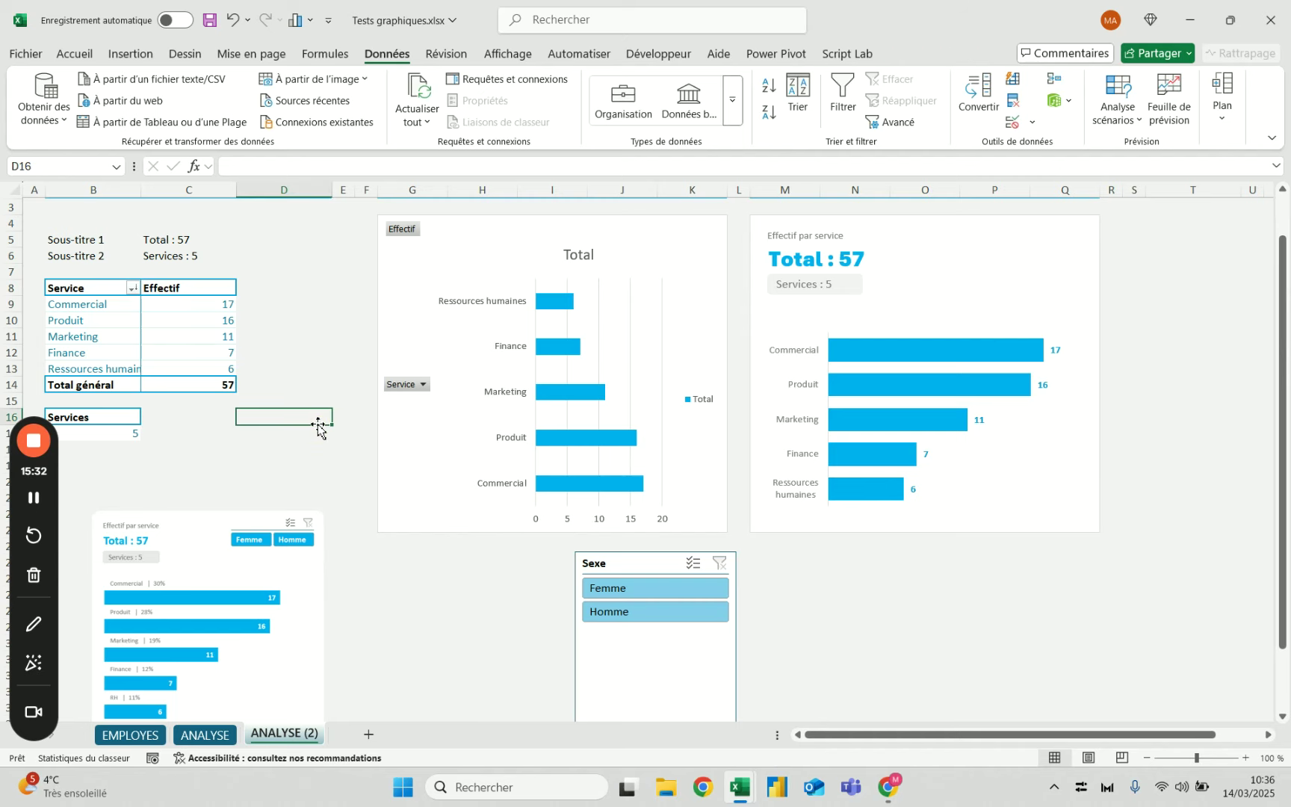
{"action": "scroll", "coordinate": [451, 269], "scroll_direction": "up", "scroll_amount": 1}
{"action": "left_click", "coordinate": [478, 284]}
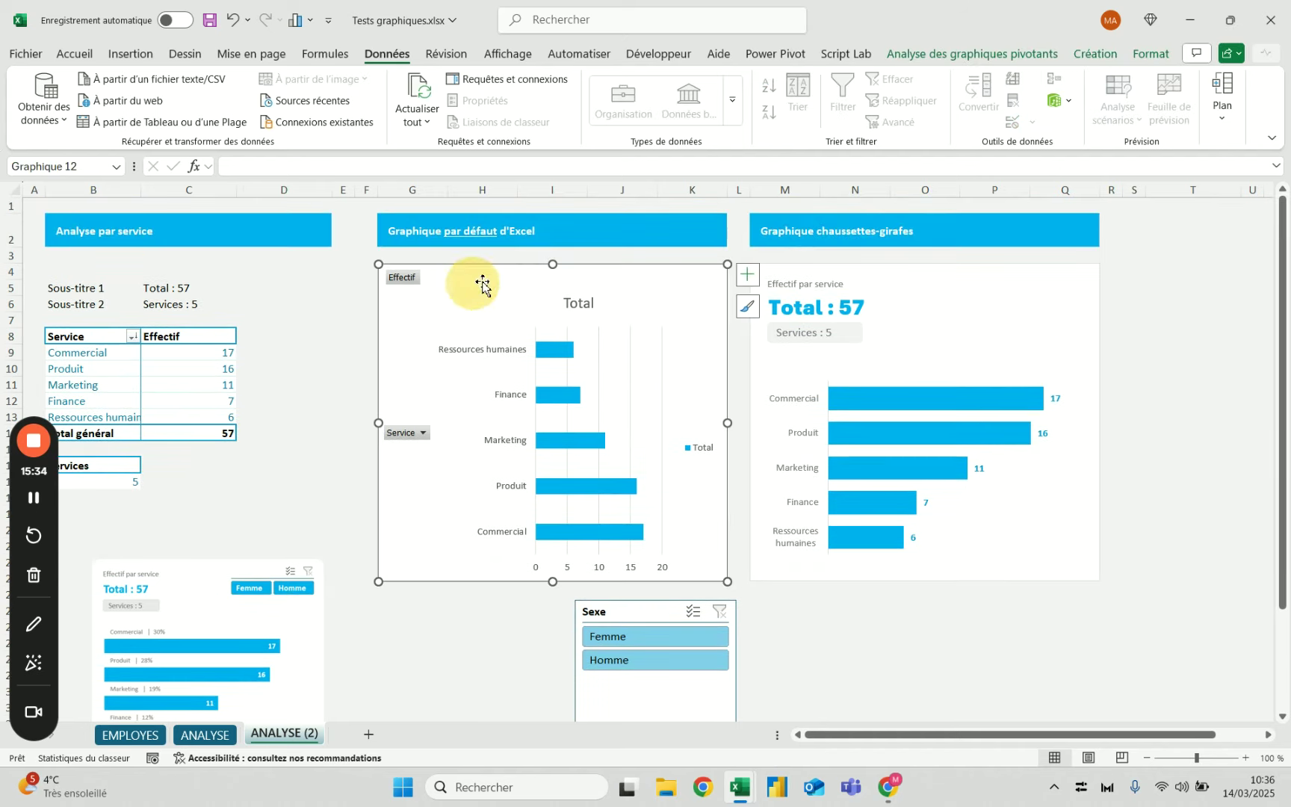
{"action": "key", "text": "Delete"}
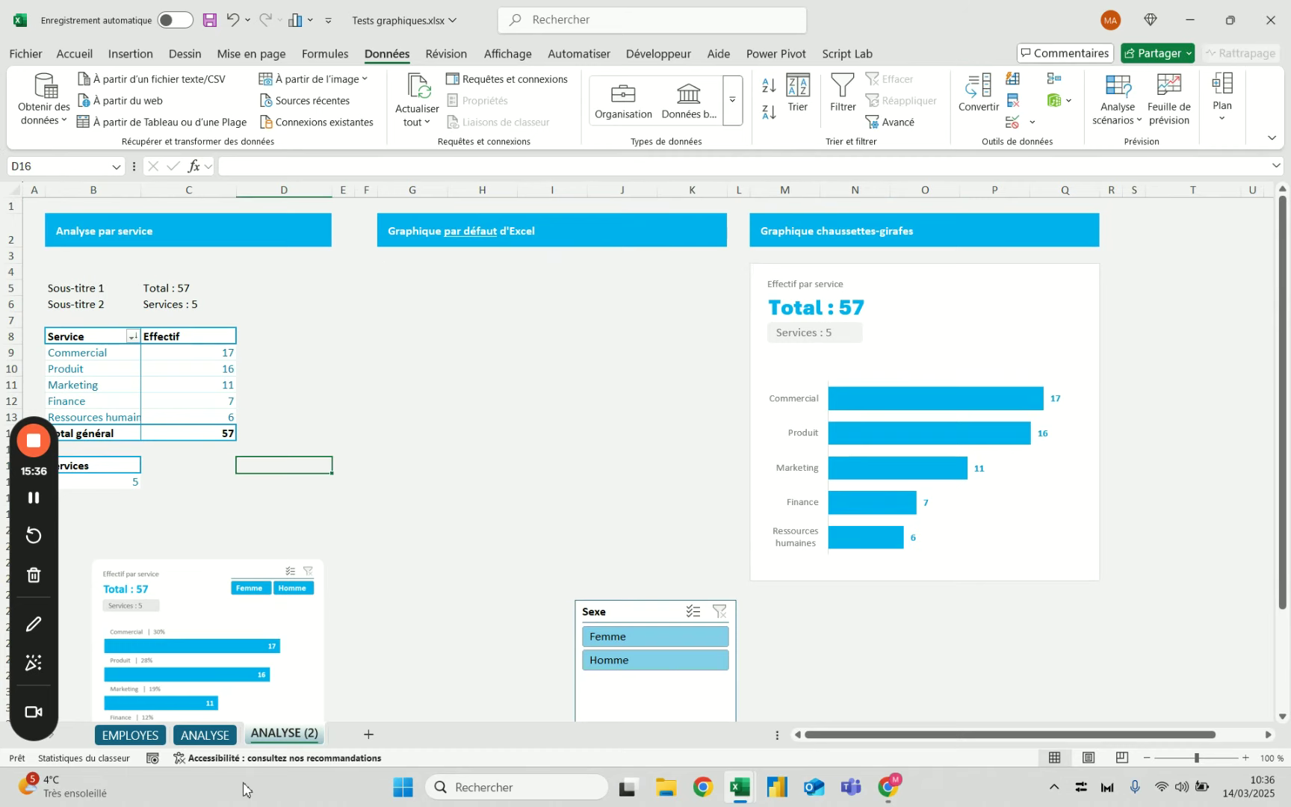
Try deleting the default Excel chart on the ANALYSE sheet, undo the deletion and return to ANALYSE (2).
{"action": "left_click", "coordinate": [204, 734]}
{"action": "left_click", "coordinate": [450, 279]}
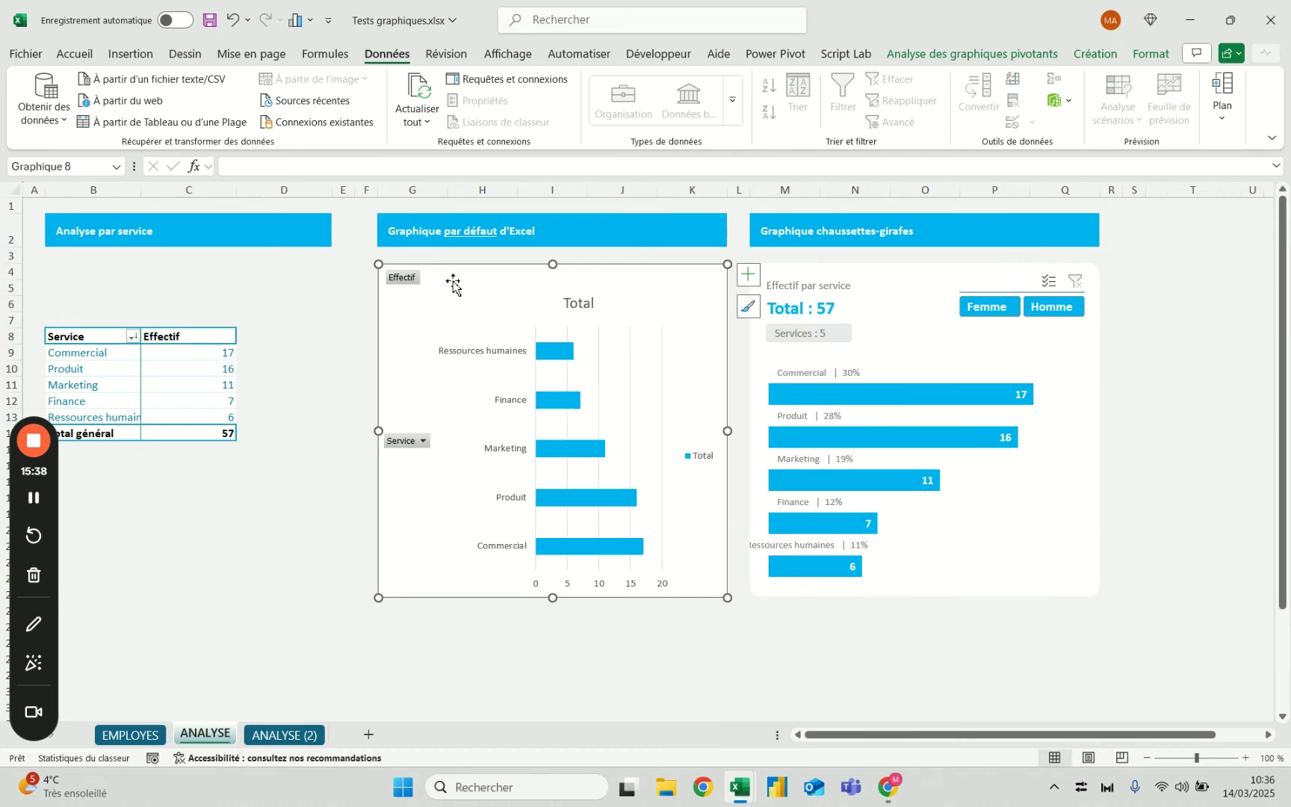
{"action": "key", "text": "Delete"}
{"action": "left_click", "coordinate": [232, 20]}
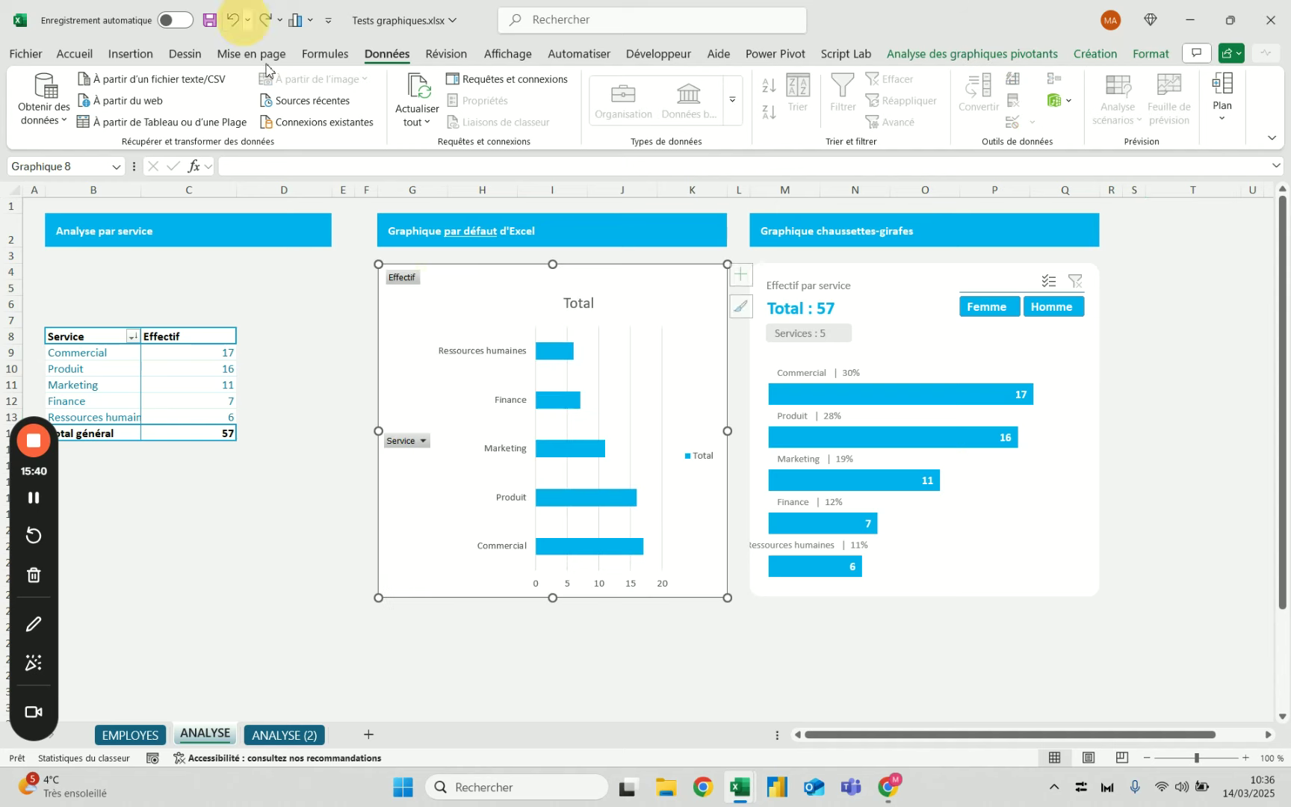
{"action": "left_click", "coordinate": [284, 734]}
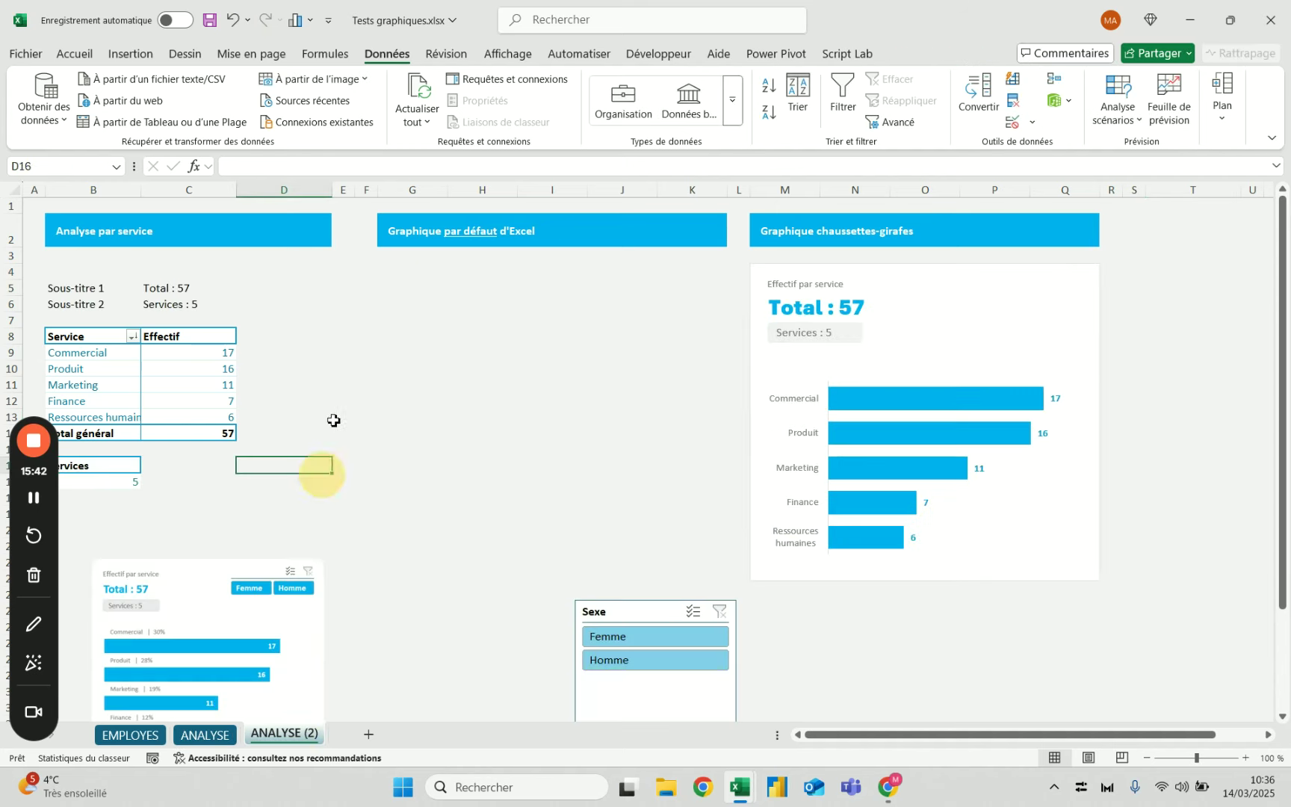
Paste the copied default Excel chart at cell G4 of ANALYSE (2) and compare it with the ANALYSE sheet.
{"action": "left_click", "coordinate": [397, 276]}
{"action": "key", "text": "ctrl+v"}
{"action": "key", "text": "Escape"}
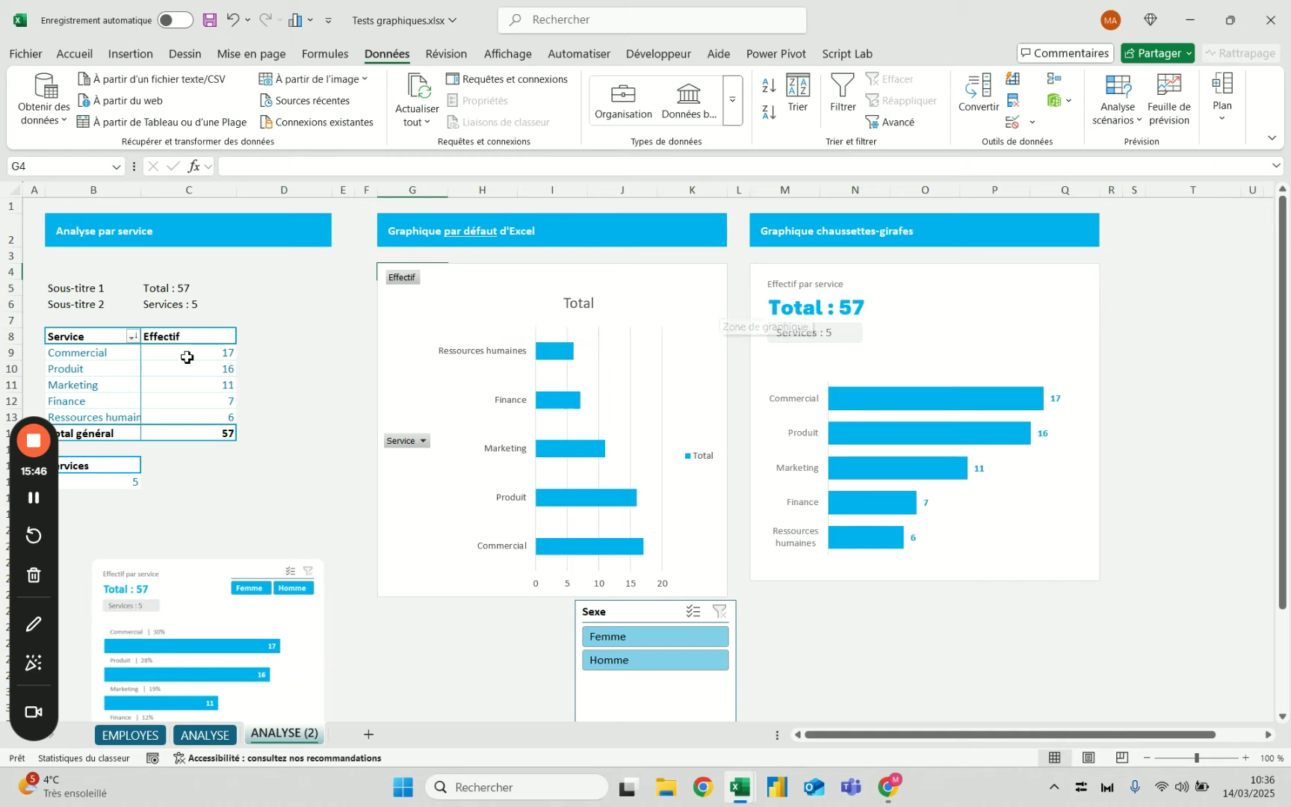
{"action": "left_click", "coordinate": [213, 368]}
{"action": "left_click", "coordinate": [479, 264]}
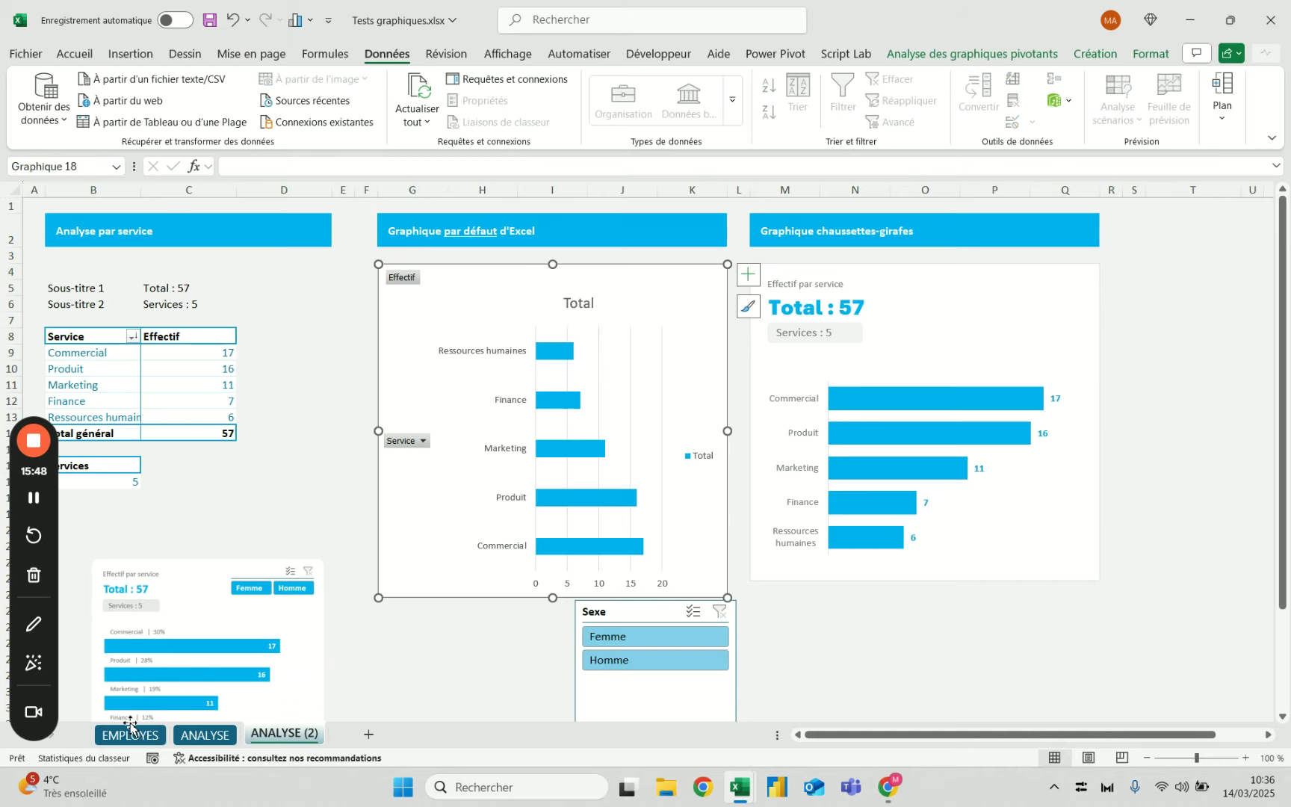
{"action": "left_click", "coordinate": [205, 735]}
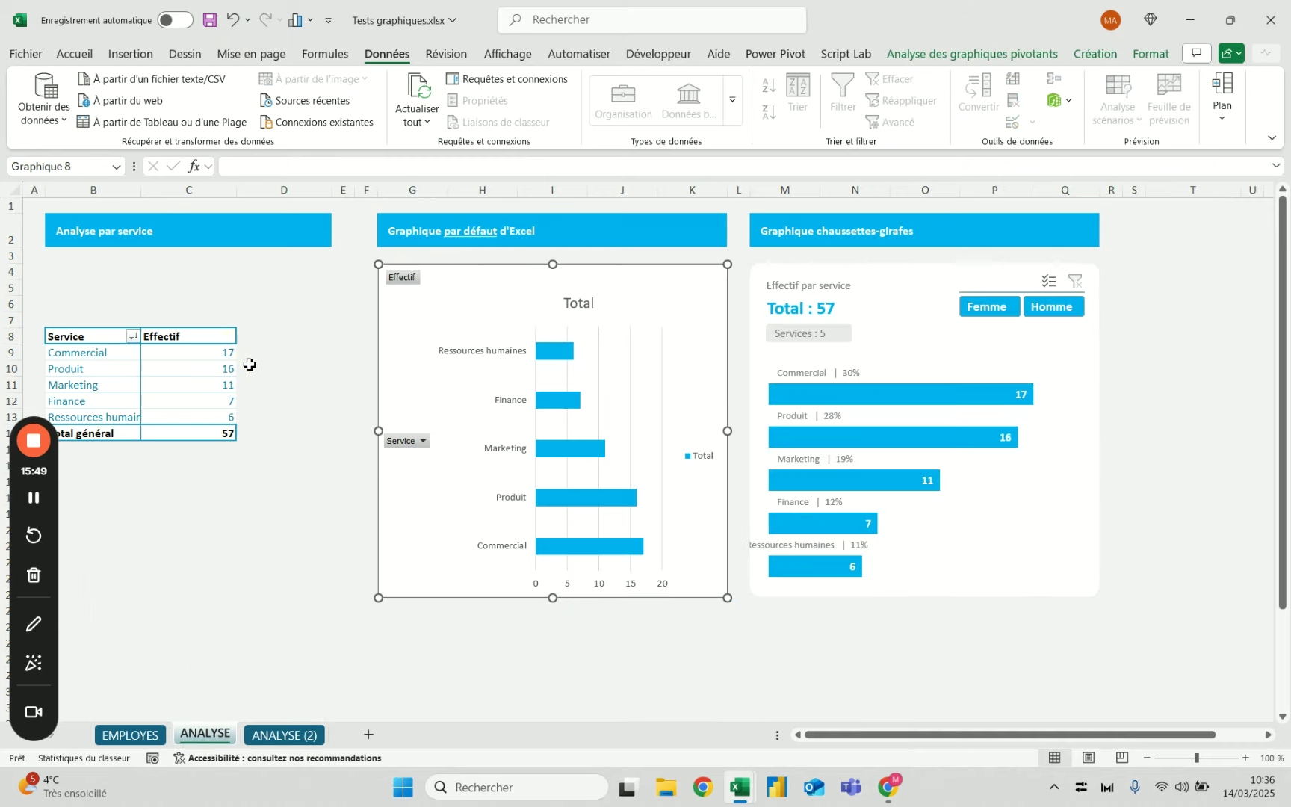
{"action": "left_click", "coordinate": [284, 735]}
Add the Matricule field a second time to the values of the Service pivot table.
{"action": "left_click", "coordinate": [205, 382]}
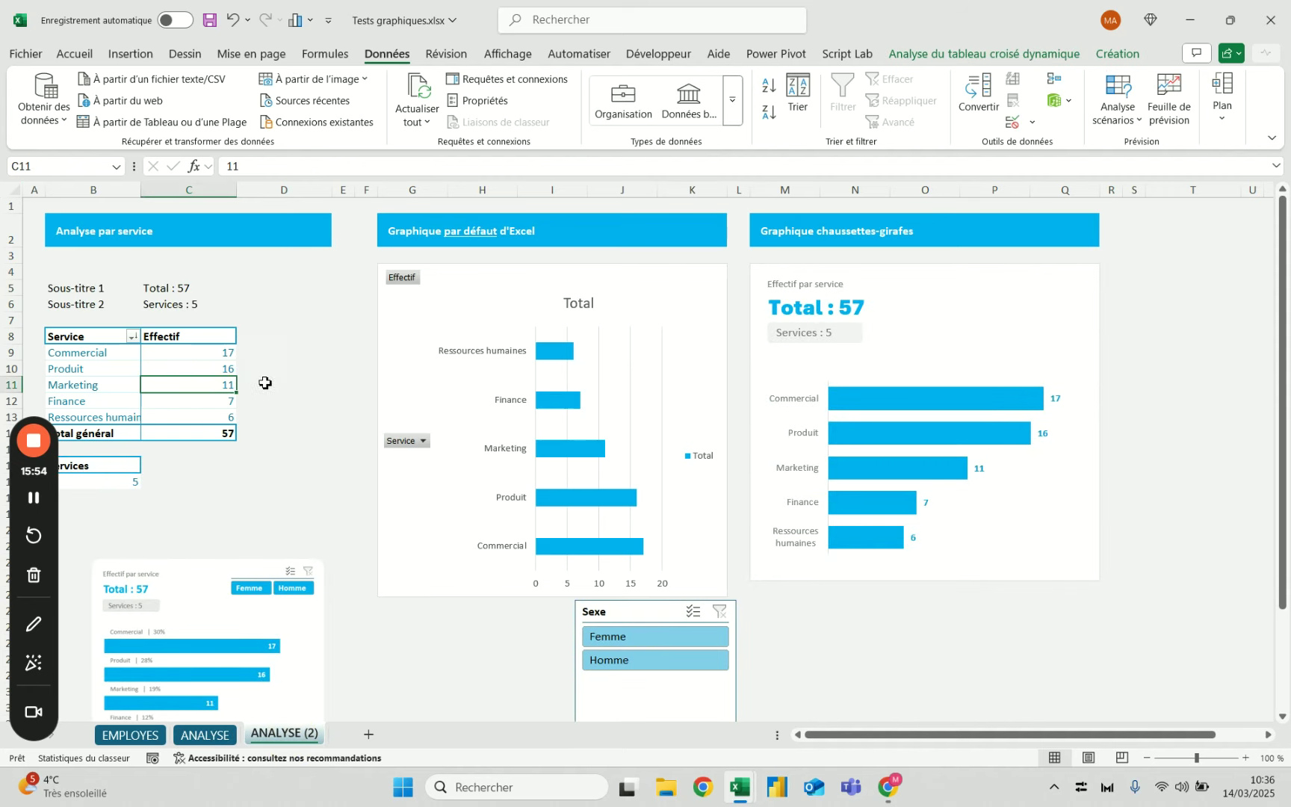
{"action": "right_click", "coordinate": [206, 368]}
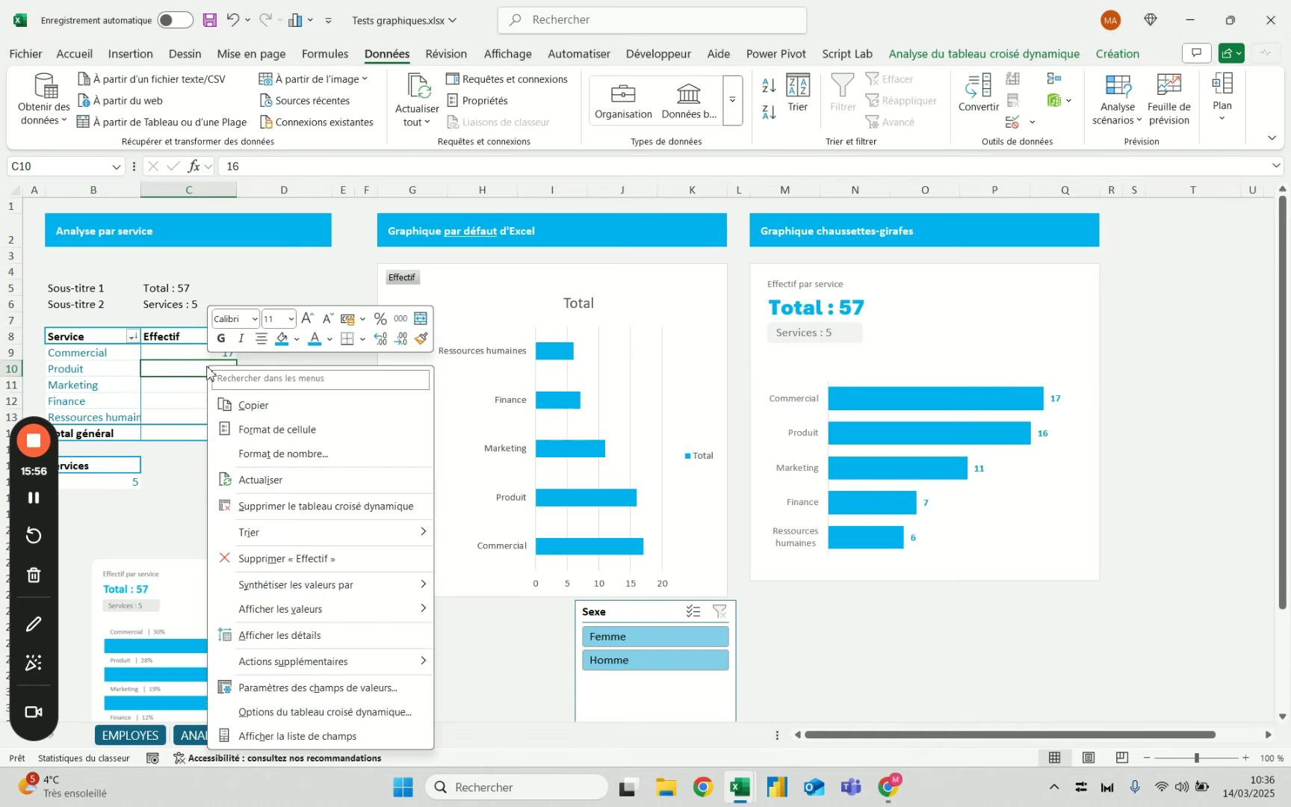
{"action": "left_click", "coordinate": [278, 740]}
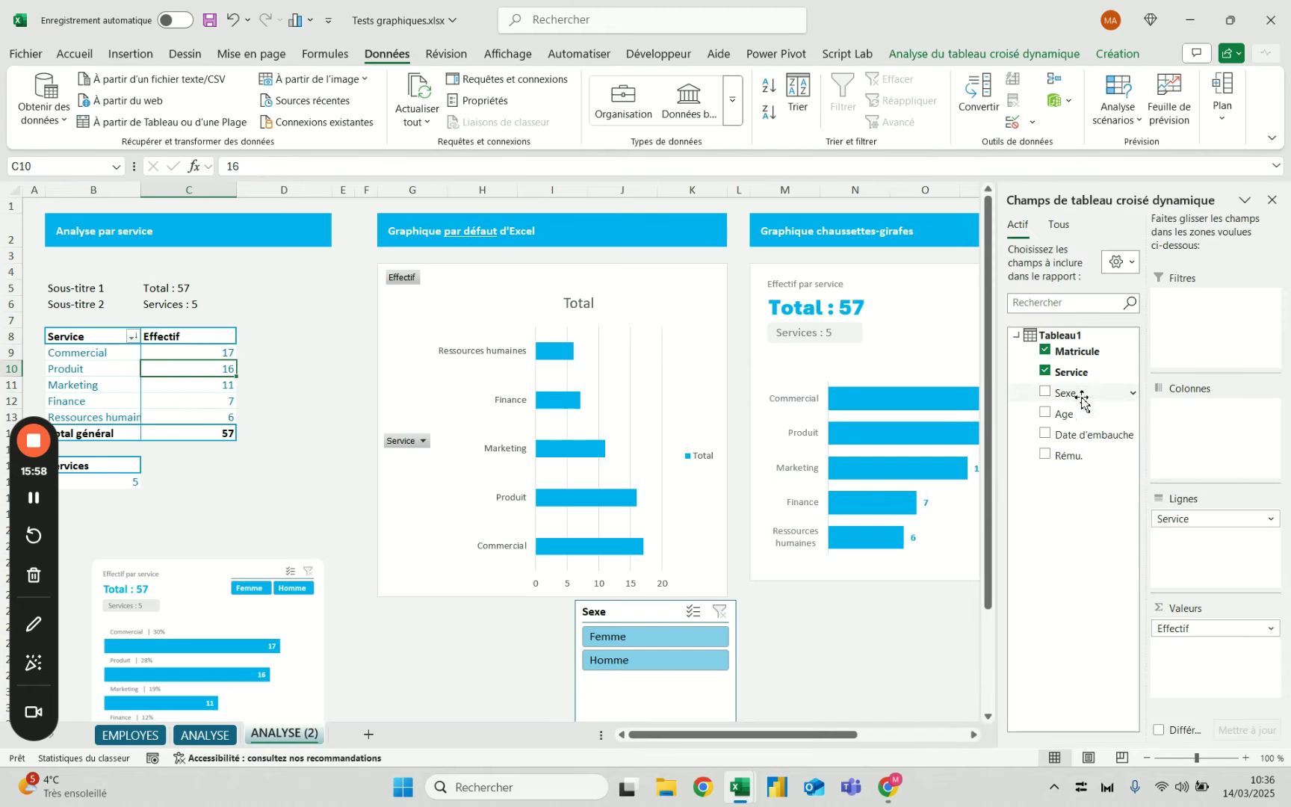
{"action": "left_click_drag", "start_coordinate": [1076, 351], "coordinate": [1214, 658]}
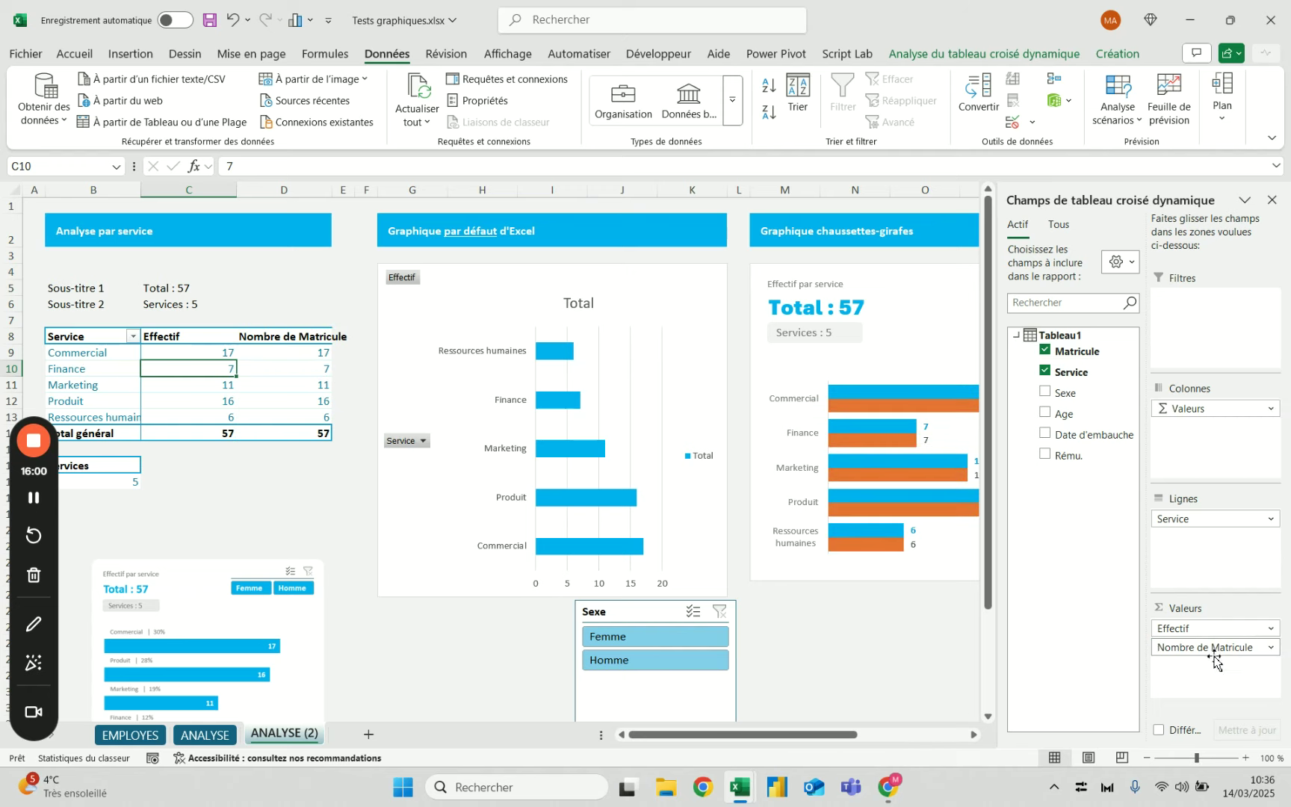
Rename the pivot table's first value column as % and the second one as Effectif.
{"action": "left_click", "coordinate": [196, 342]}
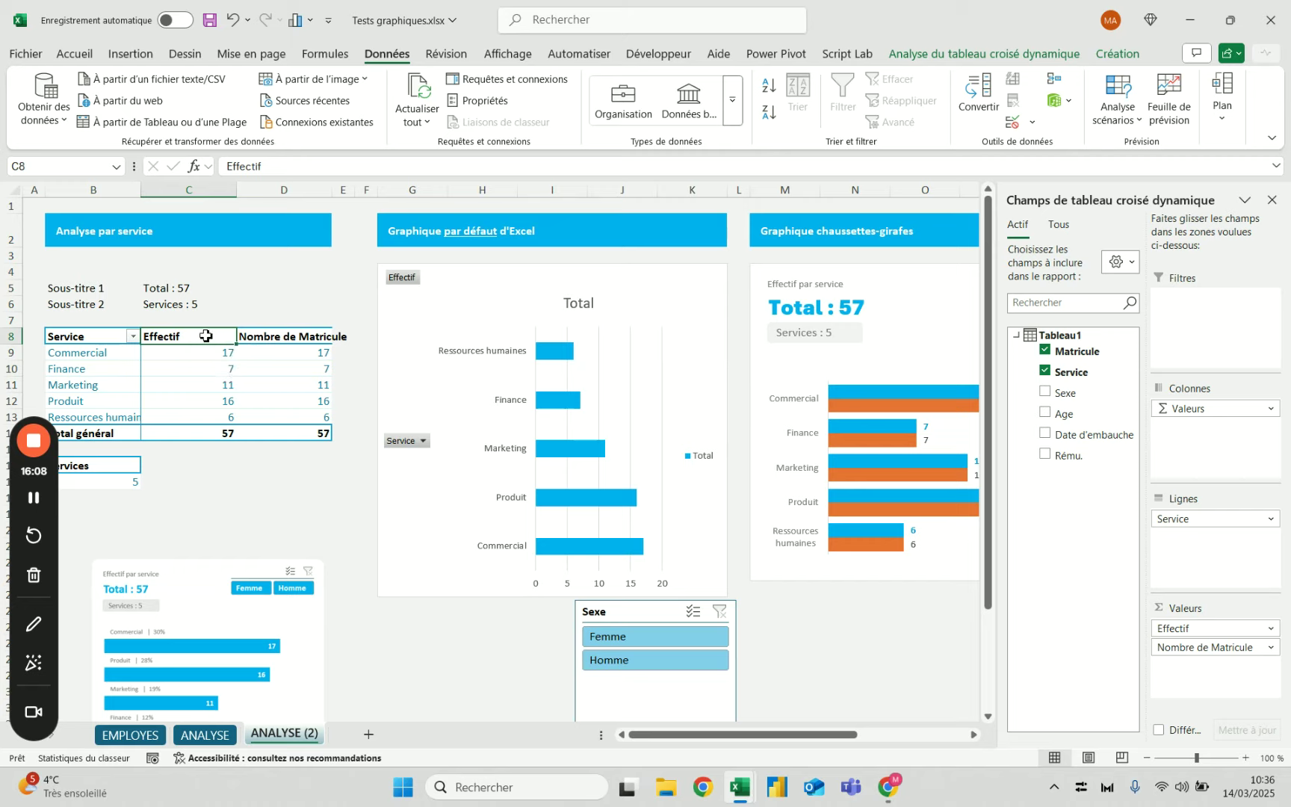
{"action": "type", "text": "%"}
{"action": "key", "text": "Tab"}
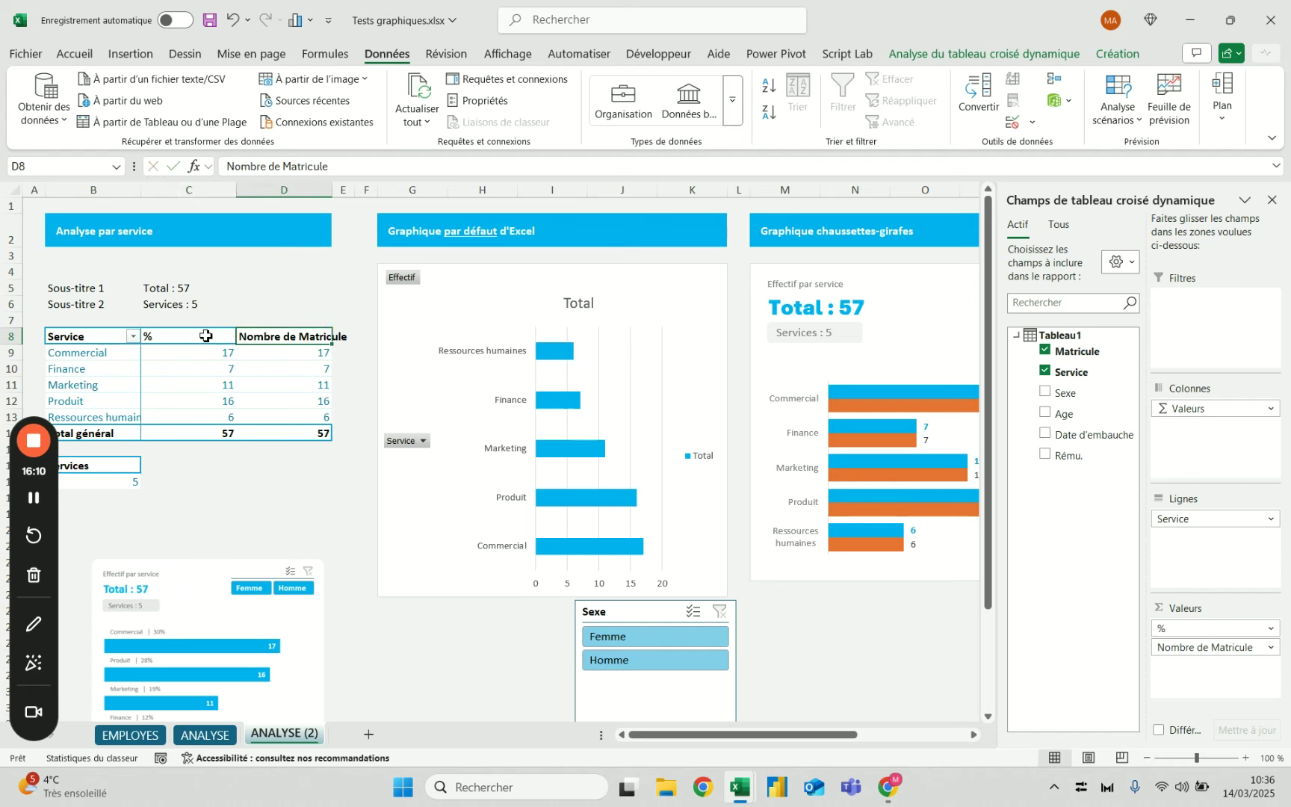
{"action": "type", "text": "Effectif"}
{"action": "key", "text": "Return"}
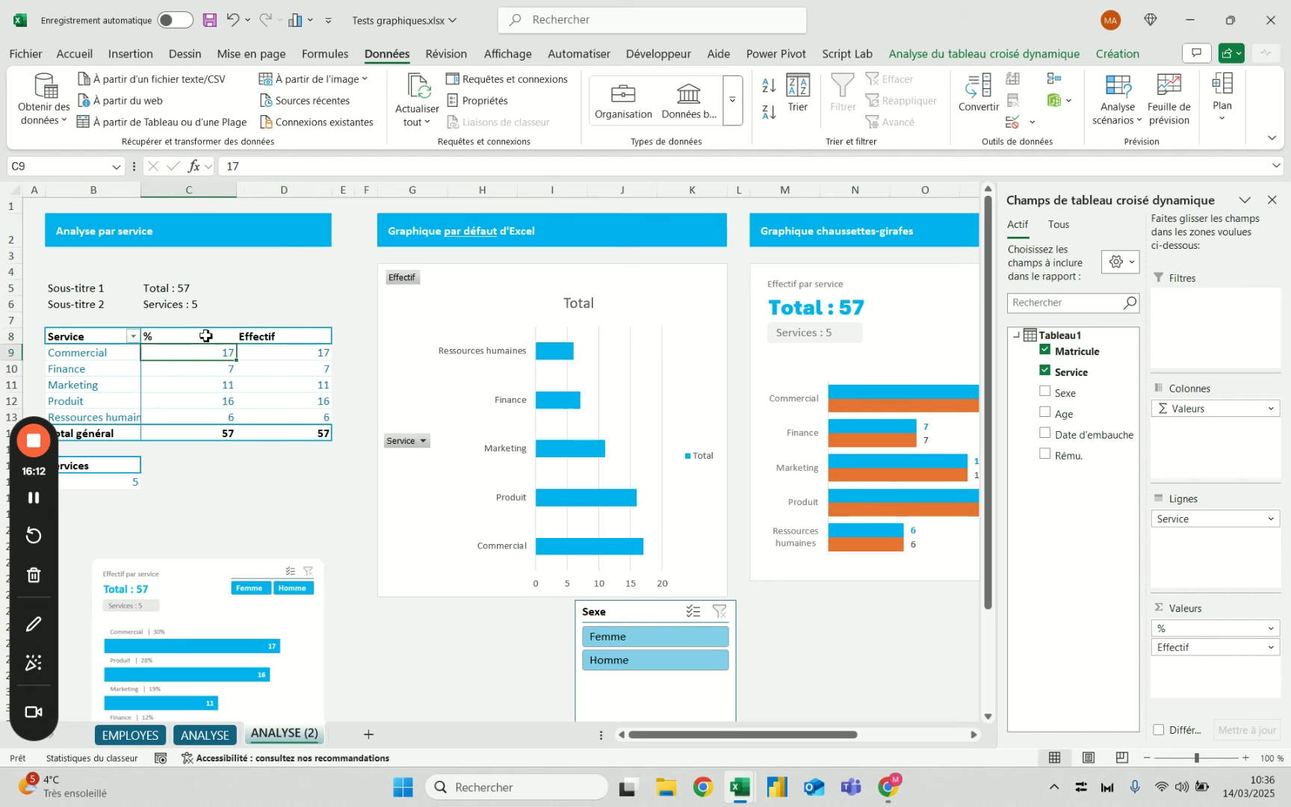
{"action": "left_click", "coordinate": [311, 527]}
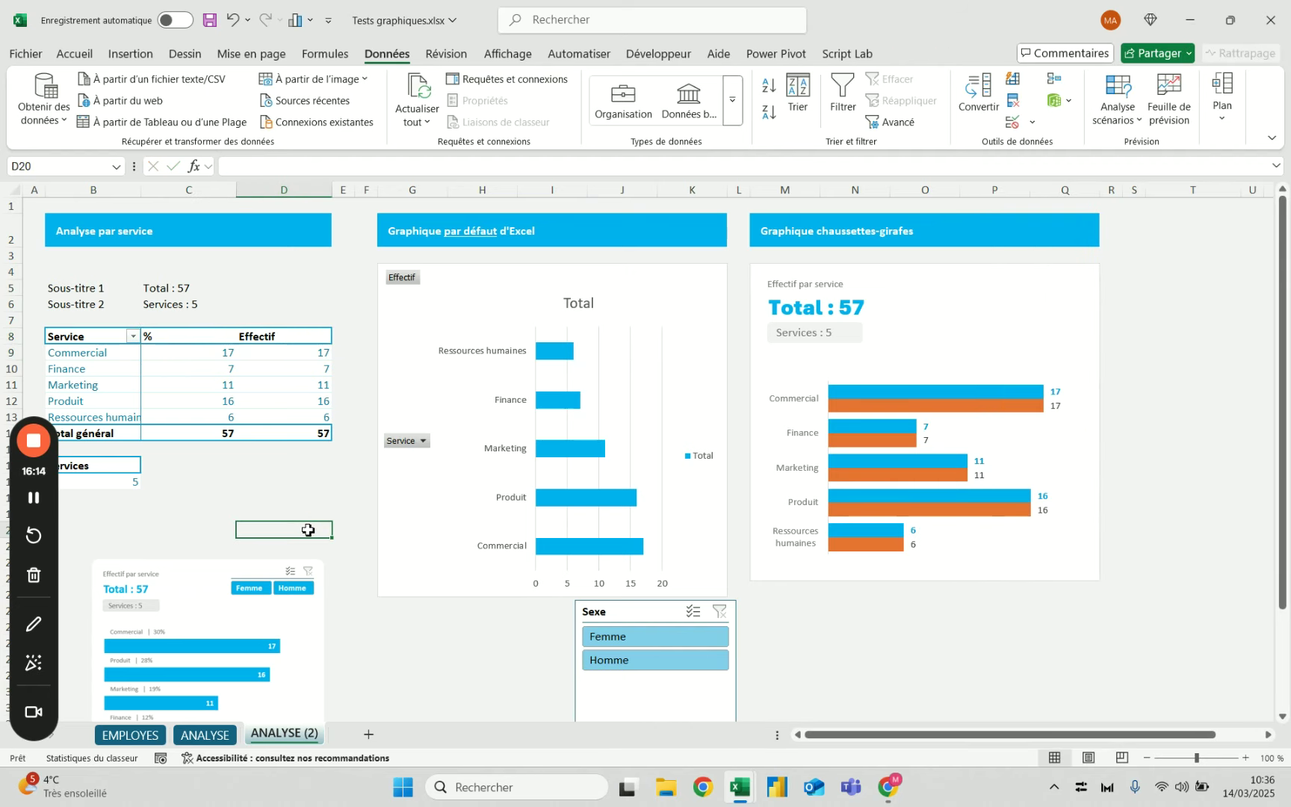
Examine the Sous-titre 1 formula in C5 and the % column header, and close the pivot field list.
{"action": "left_click", "coordinate": [191, 289]}
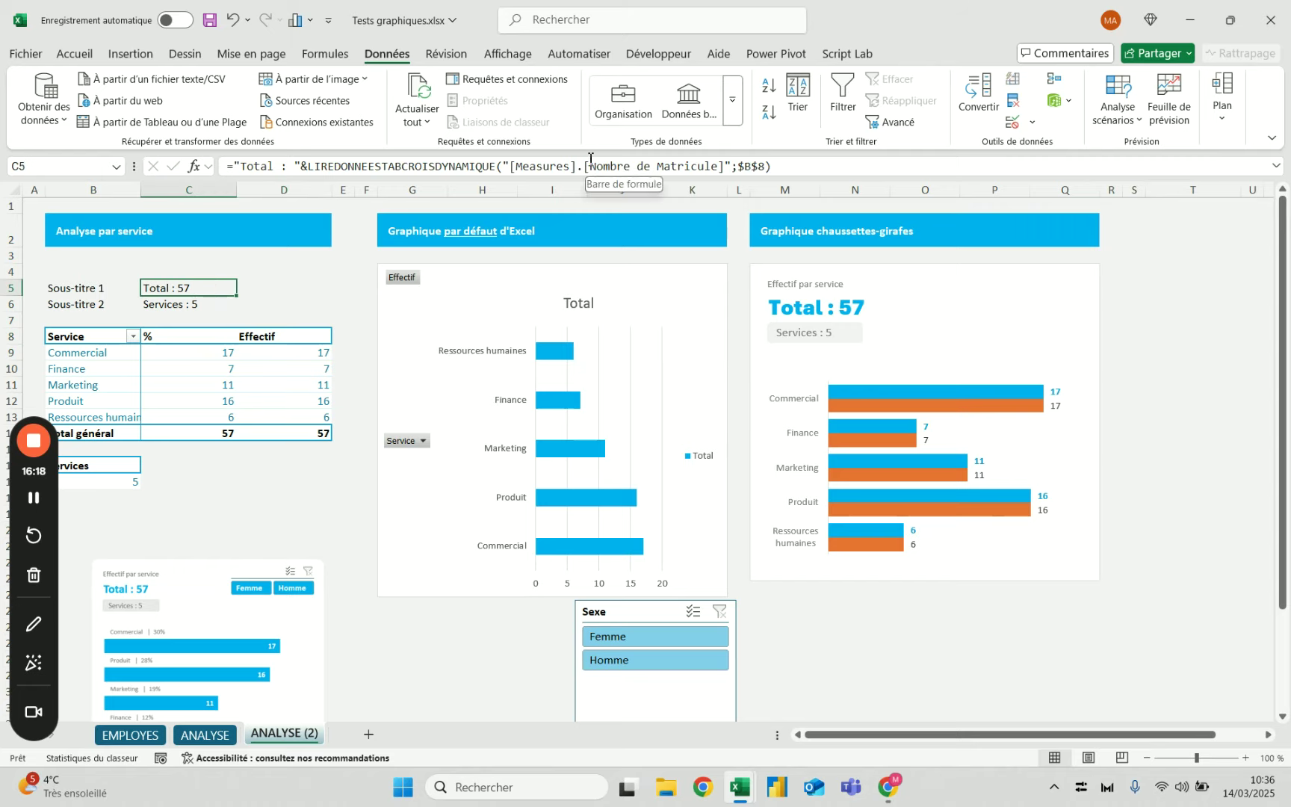
{"action": "left_click", "coordinate": [212, 340]}
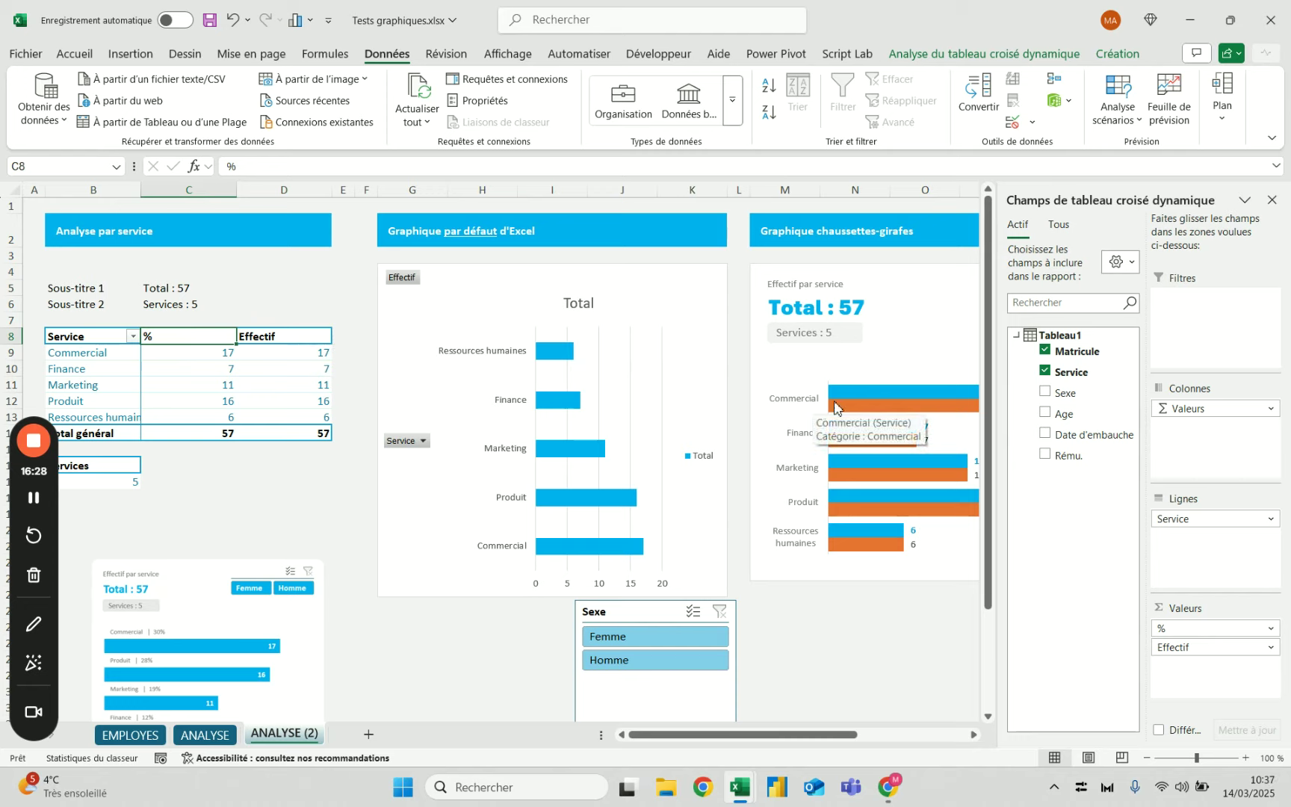
{"action": "left_click", "coordinate": [1273, 200]}
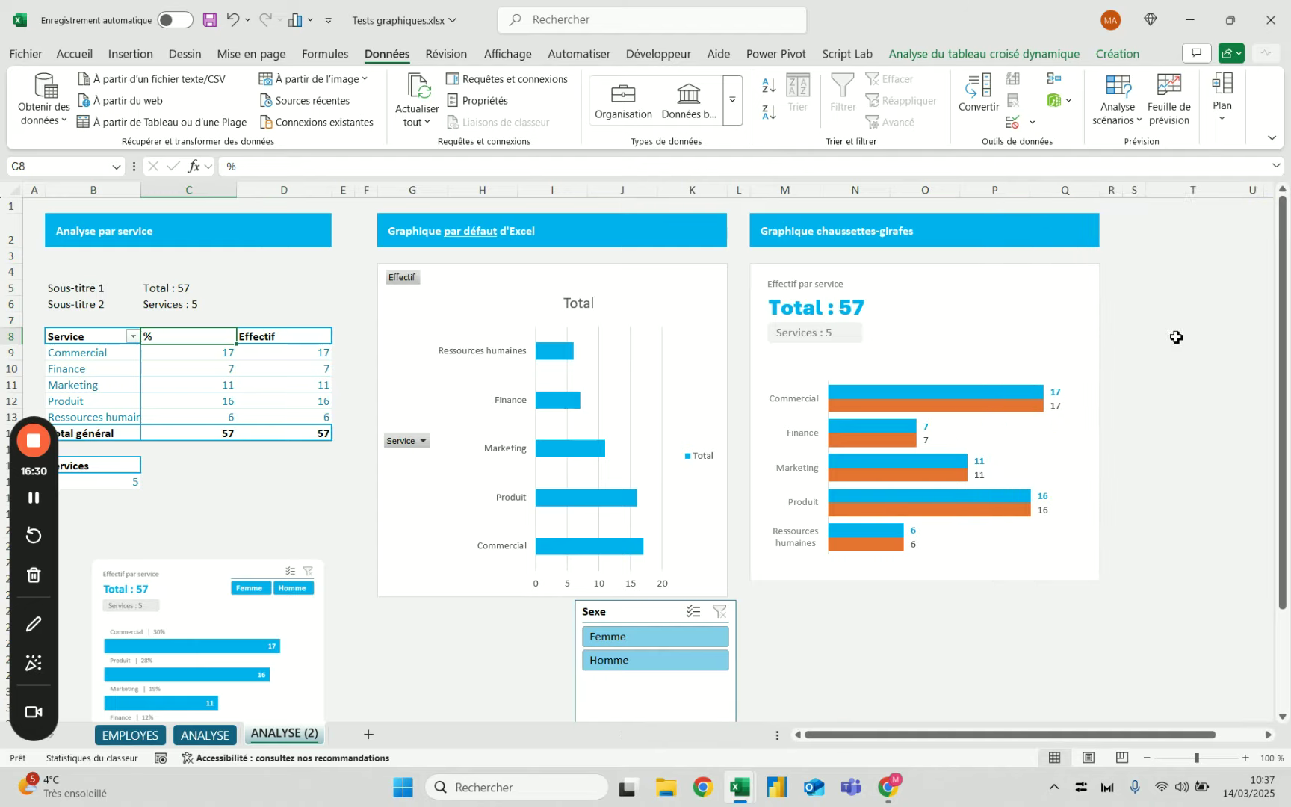
{"action": "left_click", "coordinate": [1177, 336]}
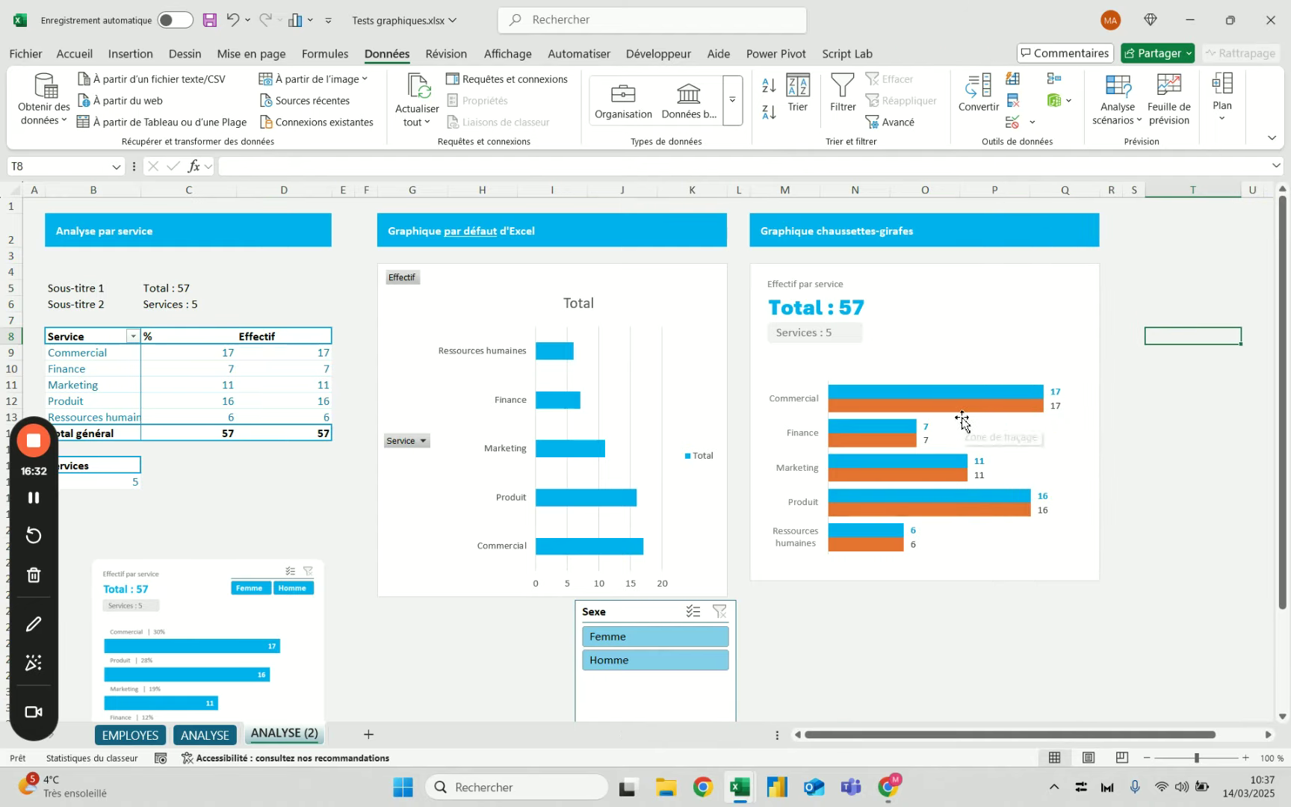
Add the category name to the value in the data labels of the chart's blue bars.
{"action": "left_click", "coordinate": [965, 391]}
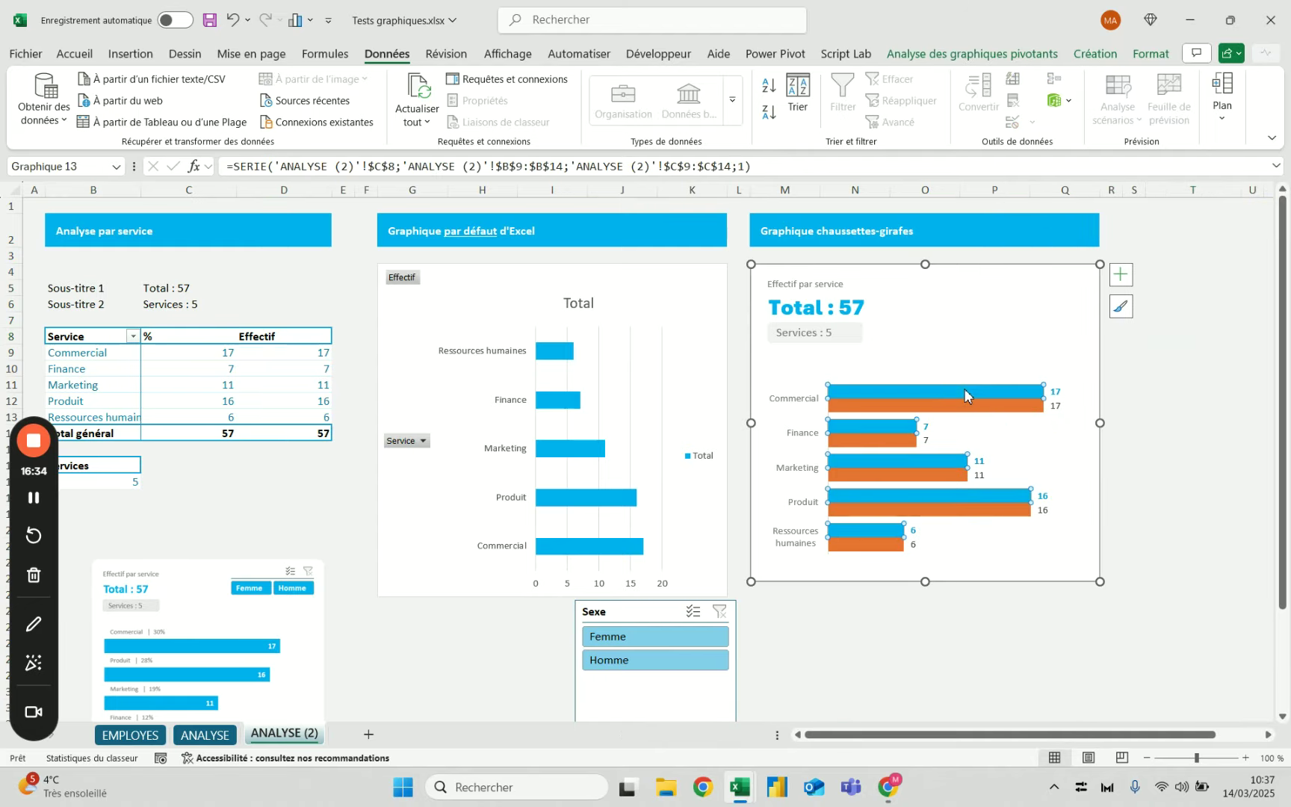
{"action": "left_click", "coordinate": [1055, 391]}
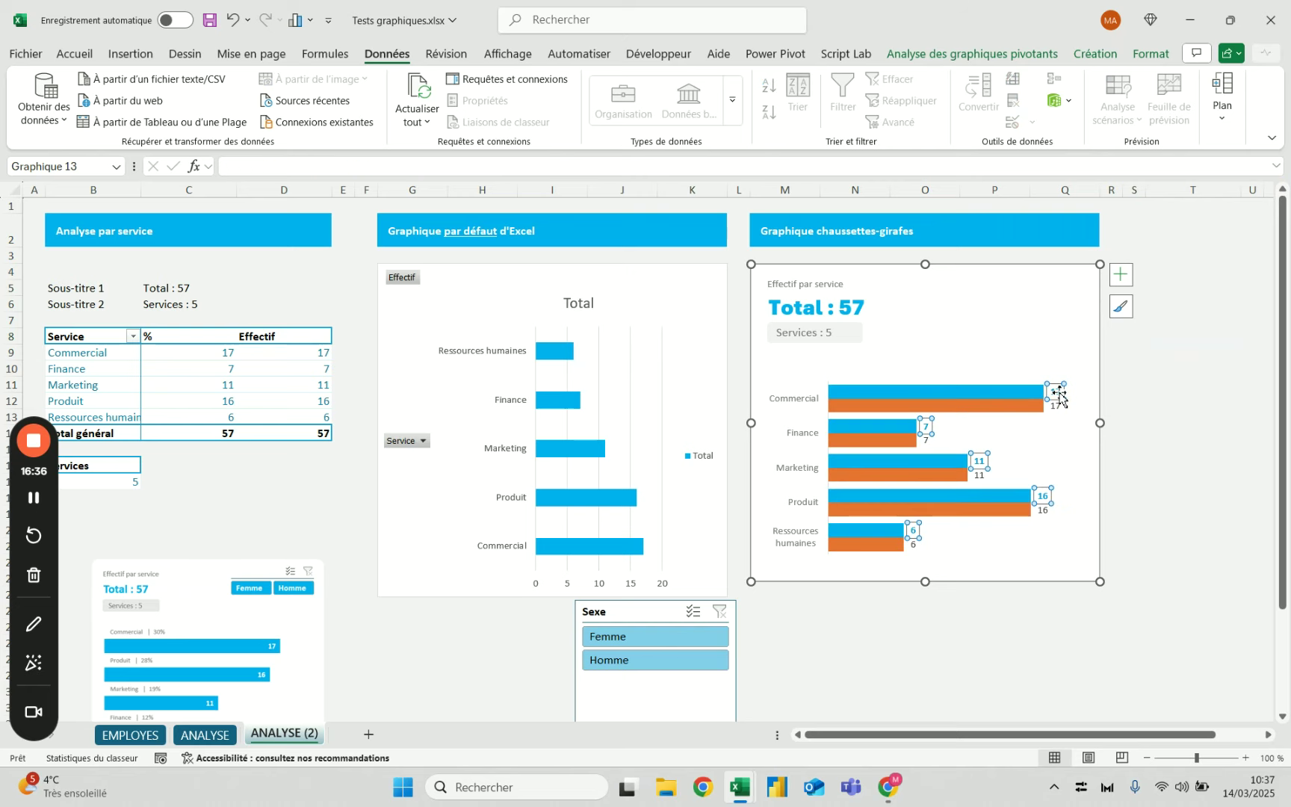
{"action": "right_click", "coordinate": [1059, 399]}
{"action": "left_click", "coordinate": [946, 607]}
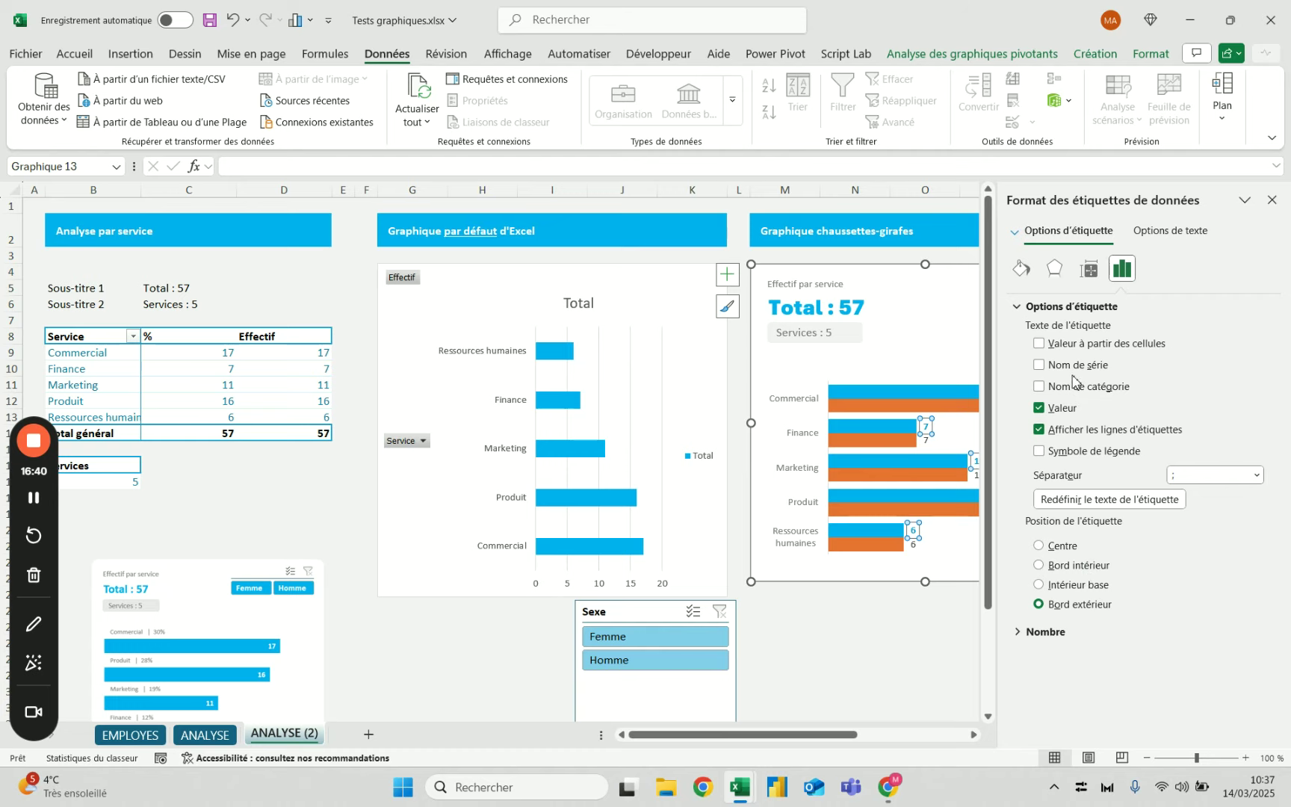
{"action": "left_click_drag", "start_coordinate": [828, 735], "coordinate": [879, 735]}
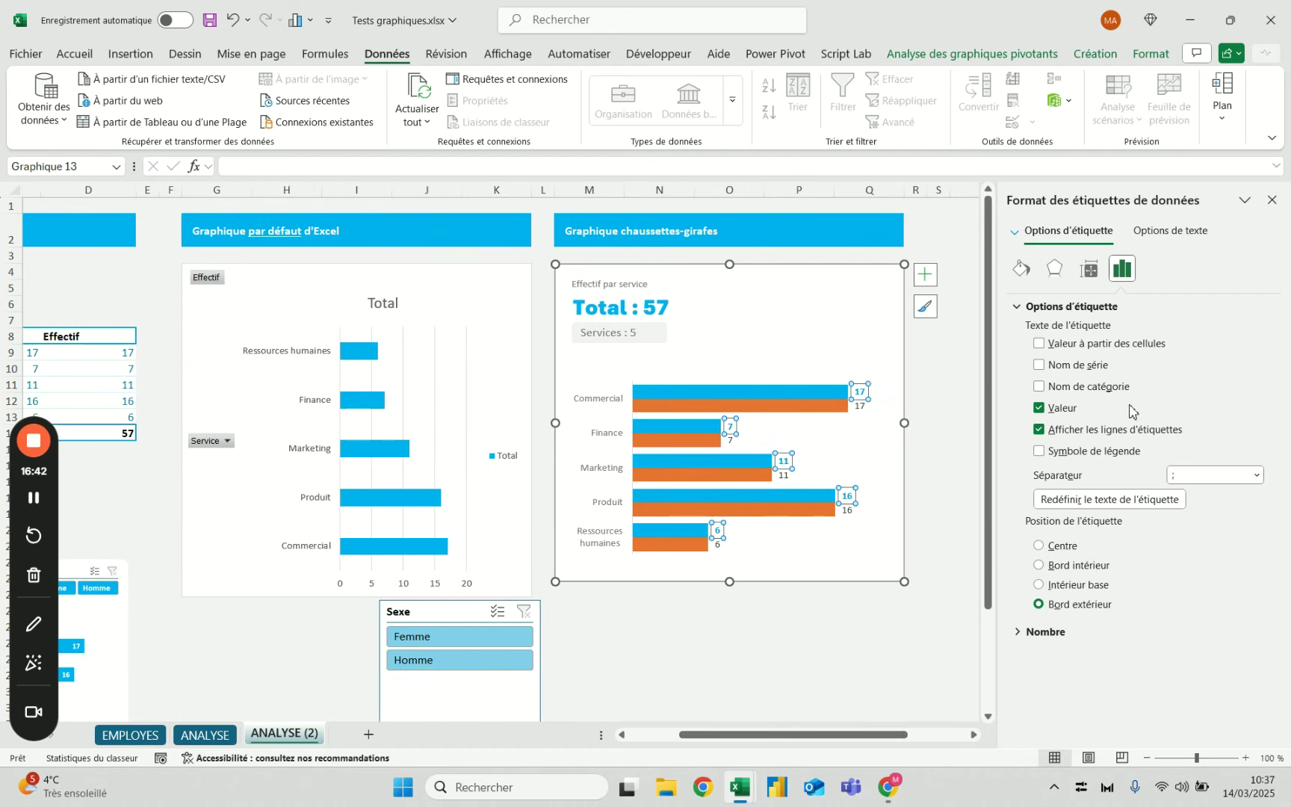
{"action": "left_click", "coordinate": [1098, 387]}
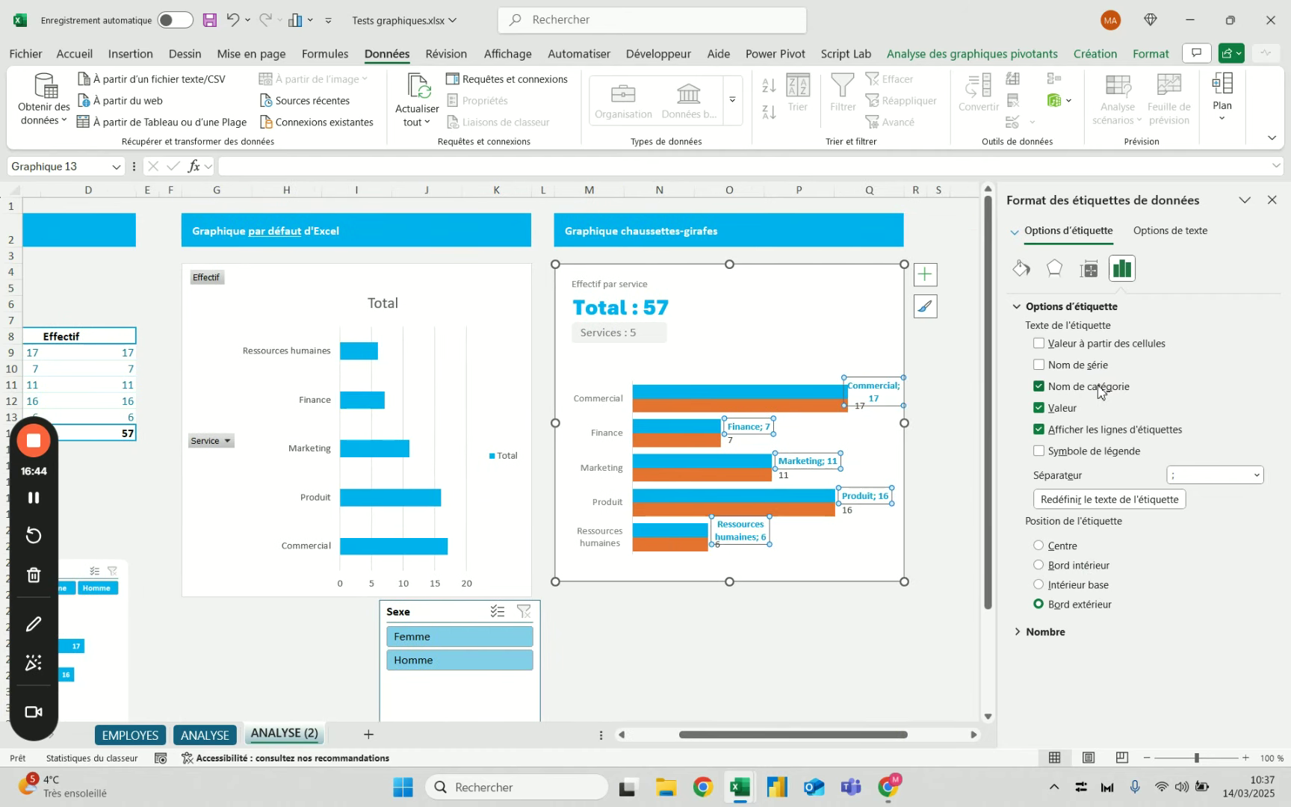
{"action": "left_click", "coordinate": [1052, 416]}
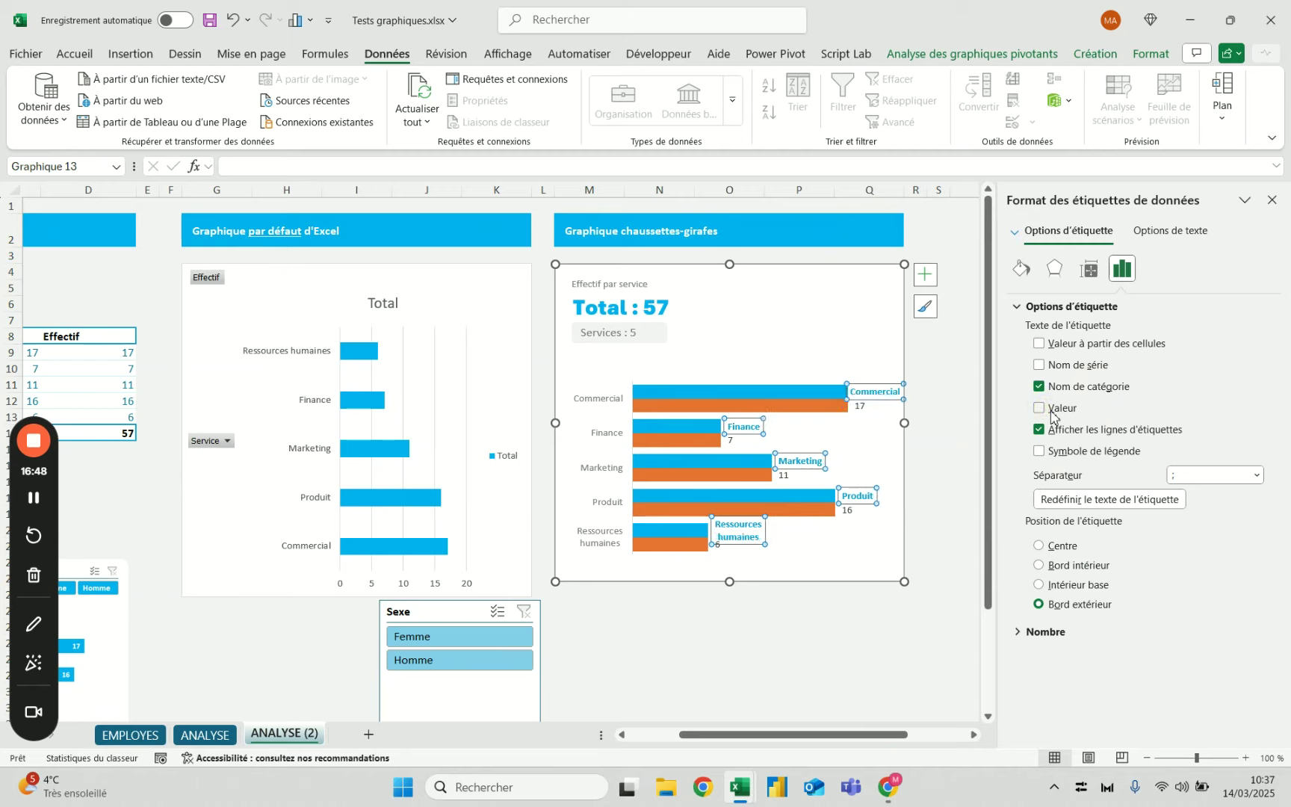
{"action": "left_click", "coordinate": [1052, 416]}
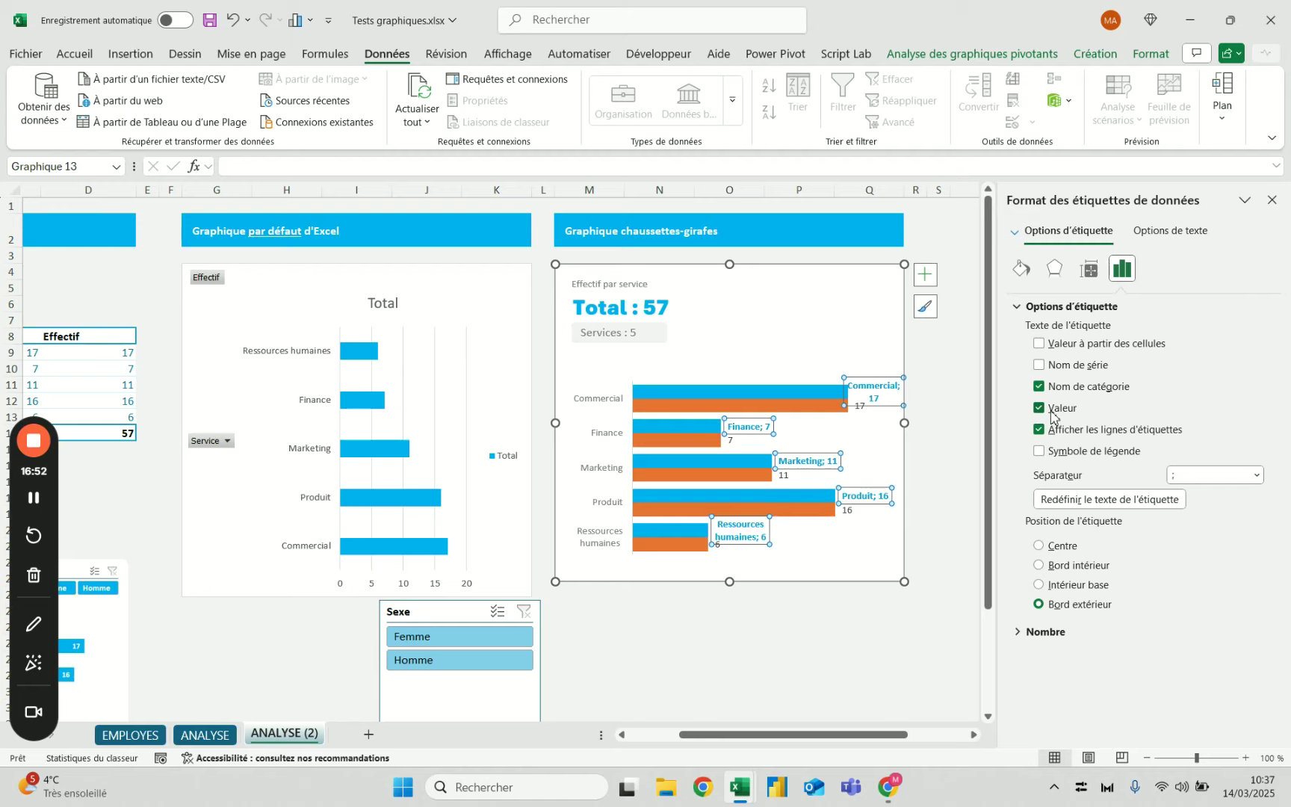
Position the blue bars' data labels at the inside base (Intérieur base) and remove their bold formatting.
{"action": "left_click", "coordinate": [1068, 587]}
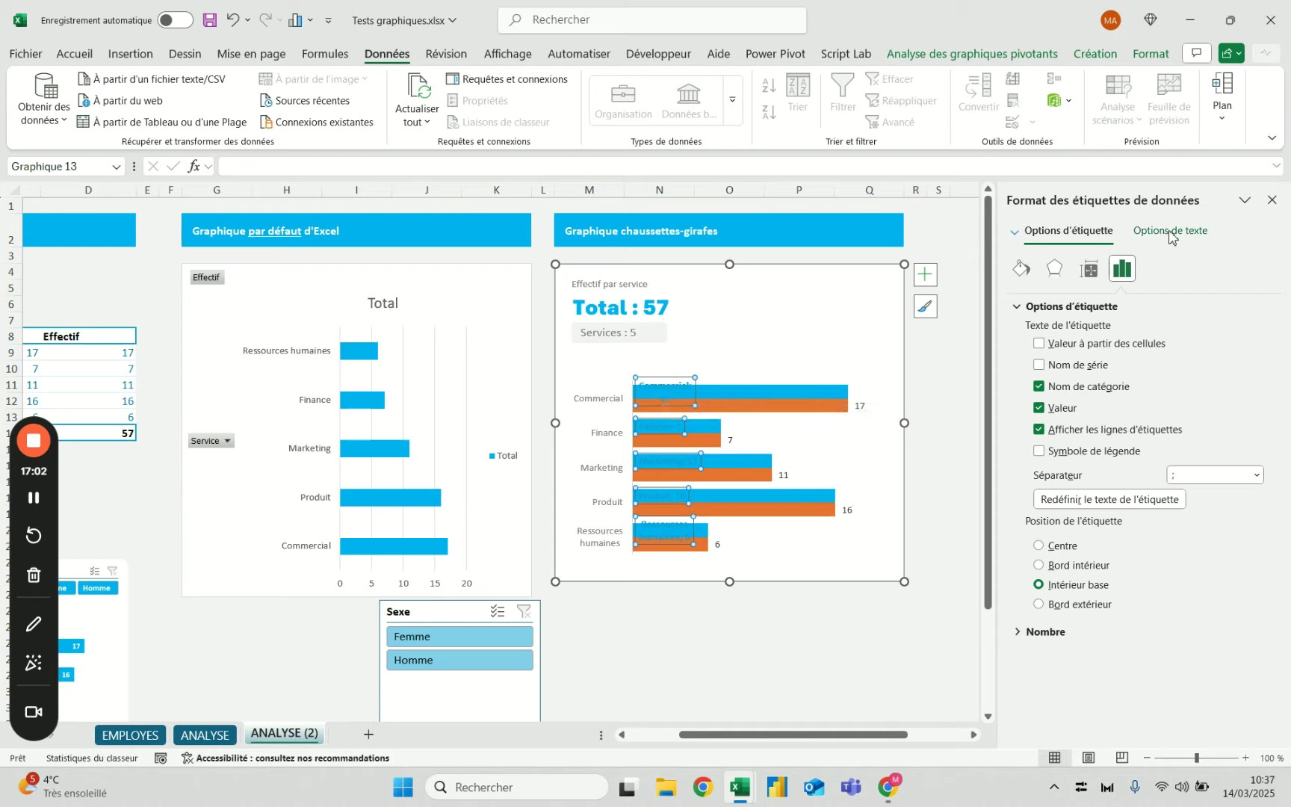
{"action": "left_click", "coordinate": [767, 652]}
{"action": "left_click", "coordinate": [670, 390]}
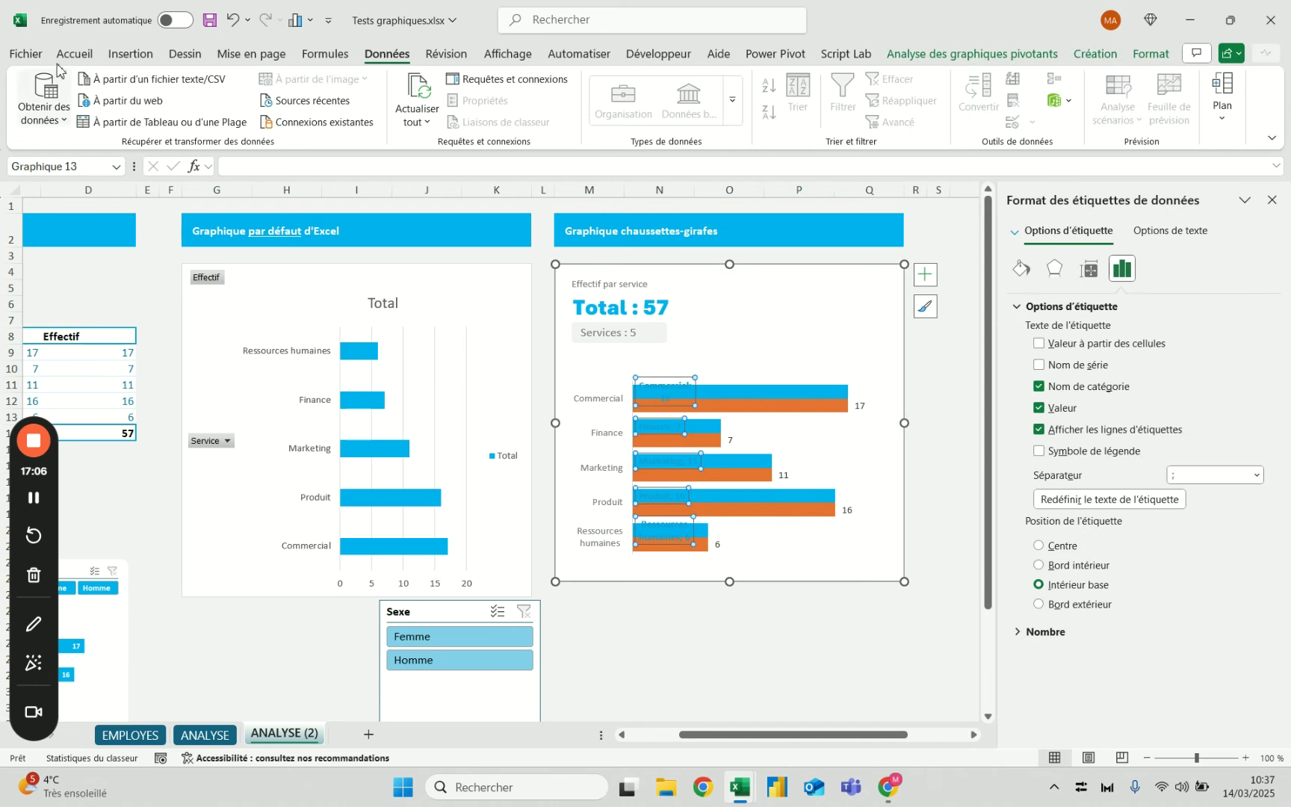
{"action": "left_click", "coordinate": [79, 53]}
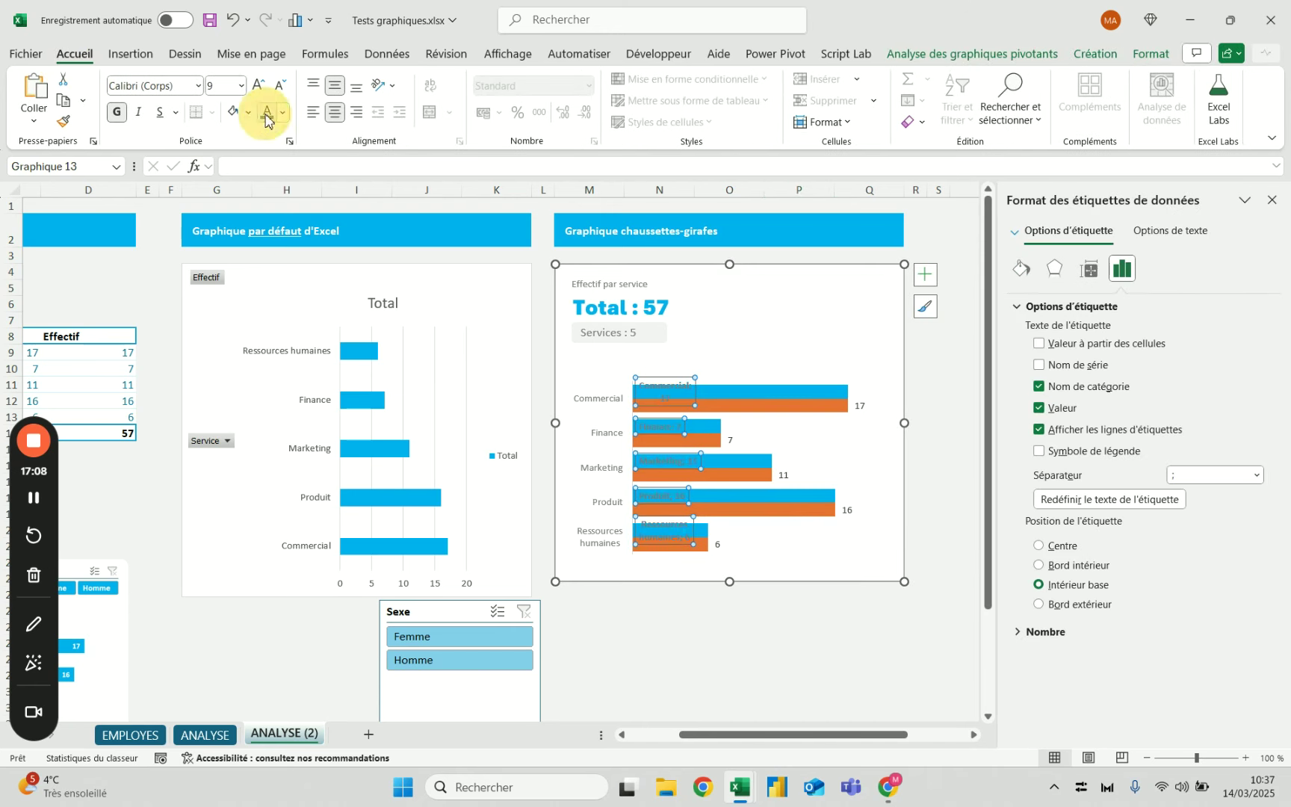
{"action": "left_click", "coordinate": [118, 113]}
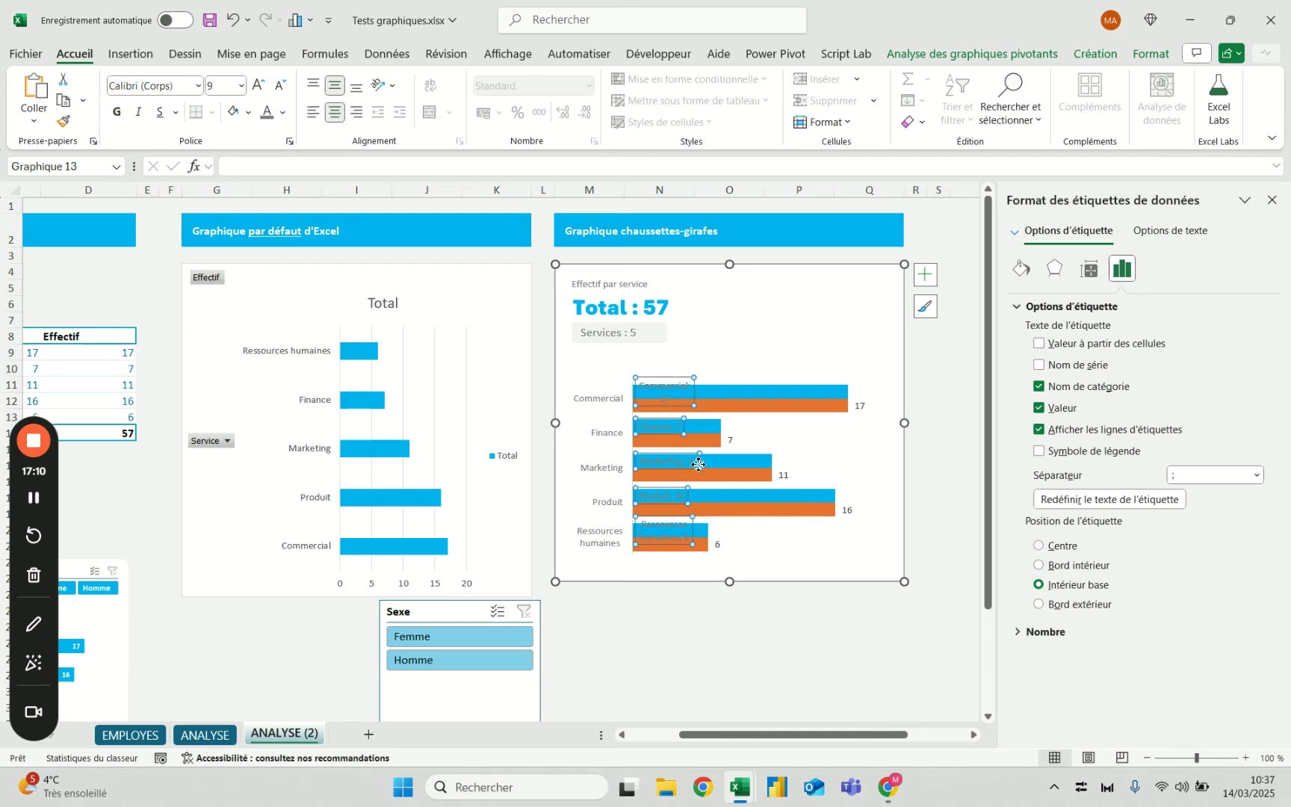
Turn off shape resizing to fit the text and text wrapping for the blue bars' data labels.
{"action": "left_click", "coordinate": [701, 607]}
{"action": "left_click", "coordinate": [674, 389]}
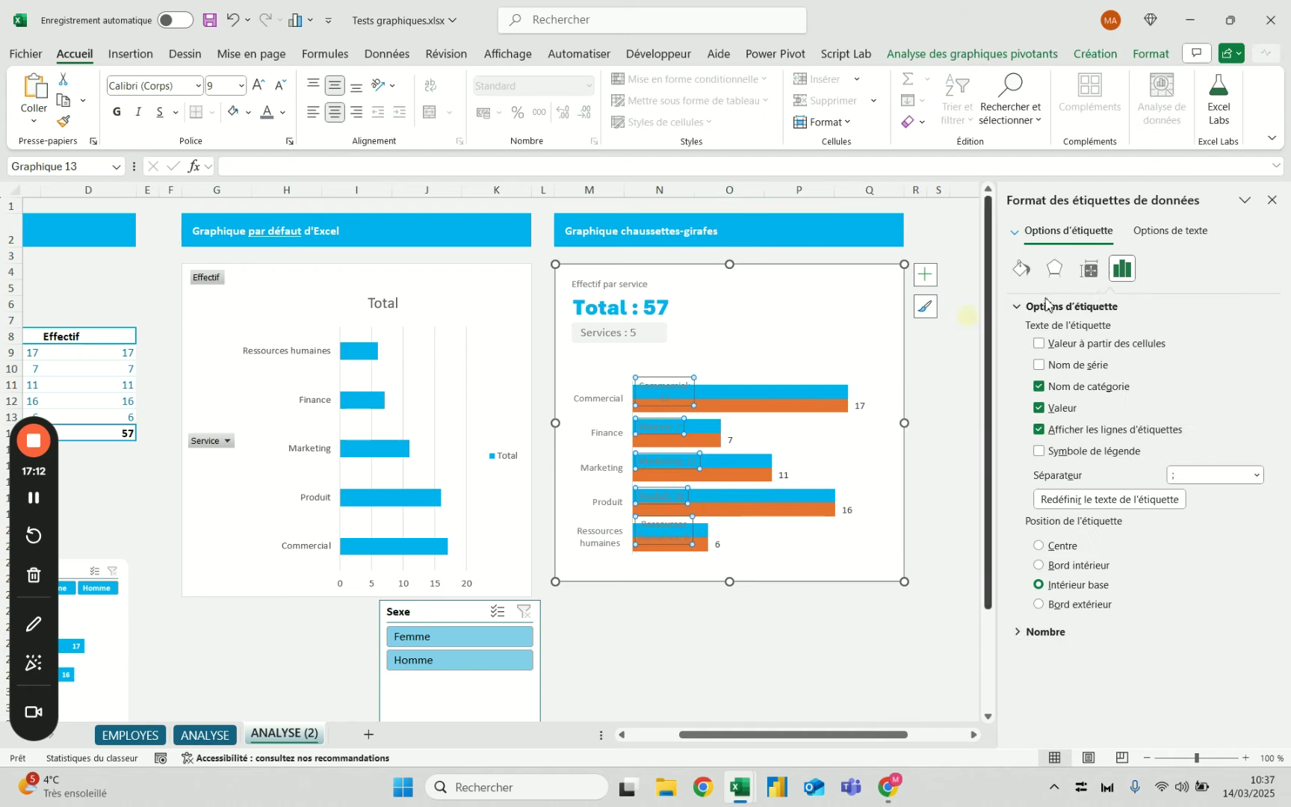
{"action": "left_click", "coordinate": [1166, 232]}
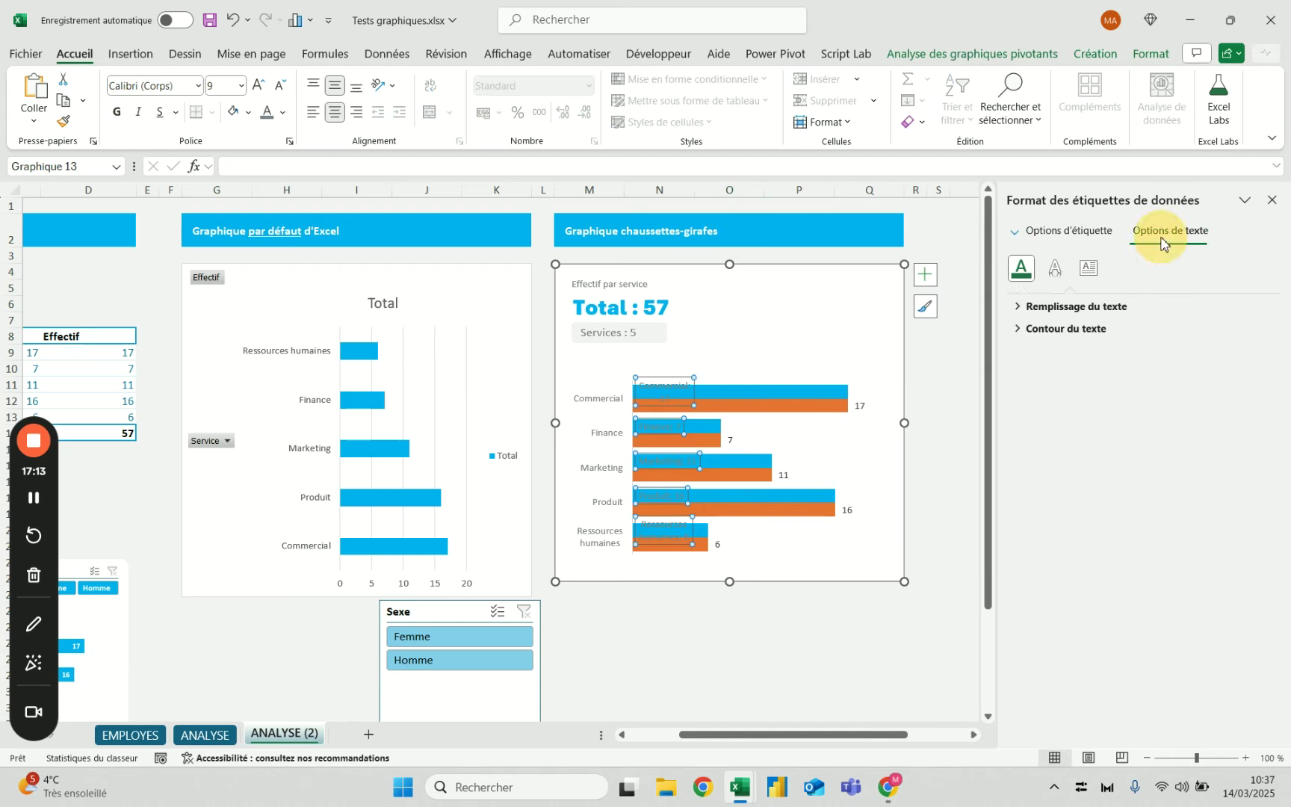
{"action": "left_click", "coordinate": [1089, 269]}
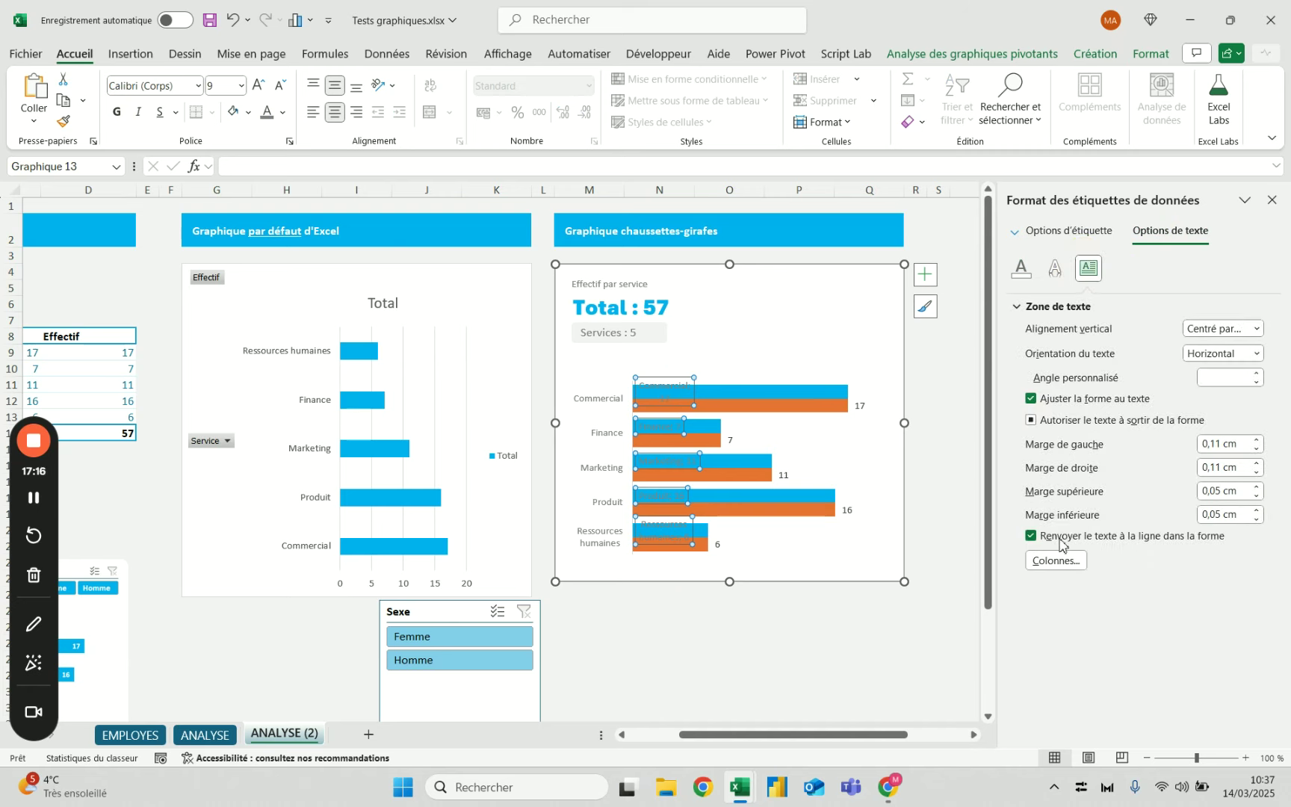
{"action": "left_click", "coordinate": [1057, 404]}
{"action": "left_click", "coordinate": [1056, 543]}
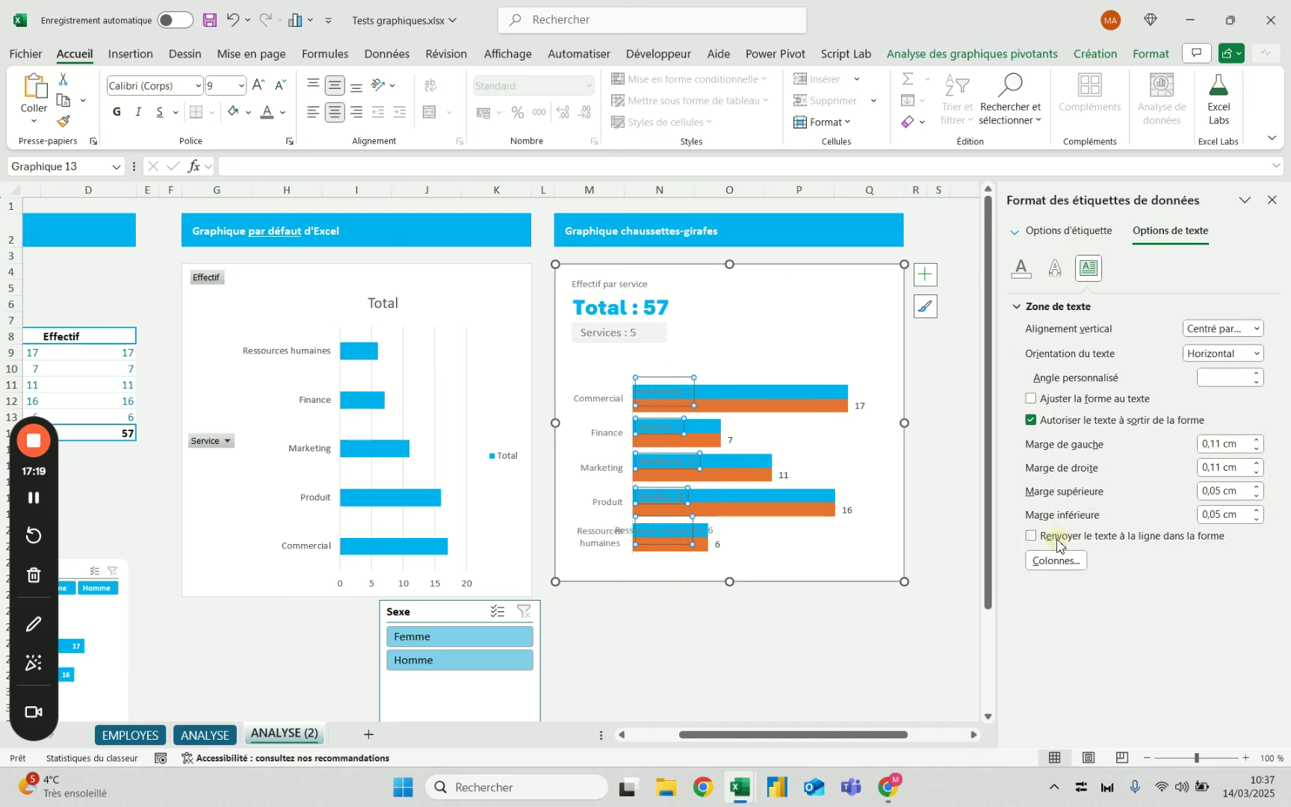
Delete the vertical category axis from the chaussettes-girafes chart.
{"action": "left_click", "coordinate": [825, 644]}
{"action": "left_click", "coordinate": [608, 411]}
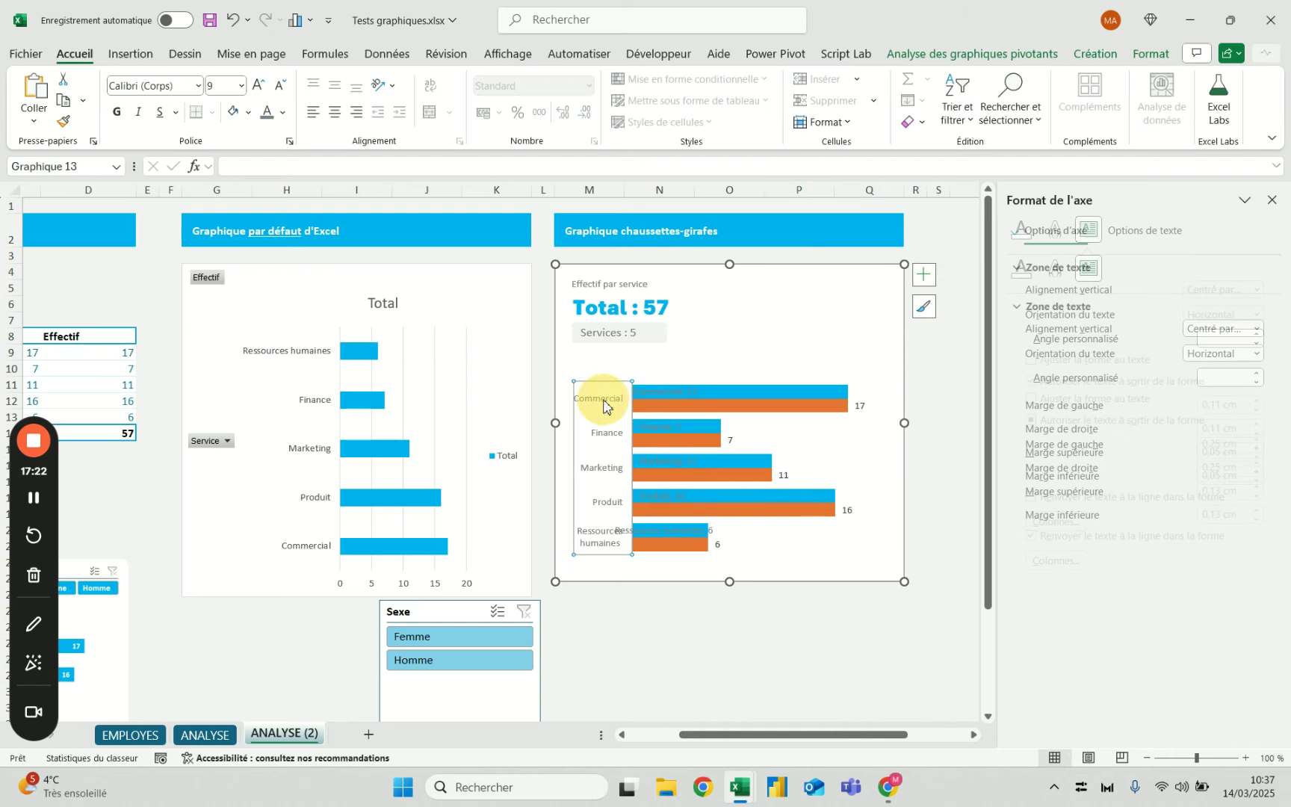
{"action": "key", "text": "Delete"}
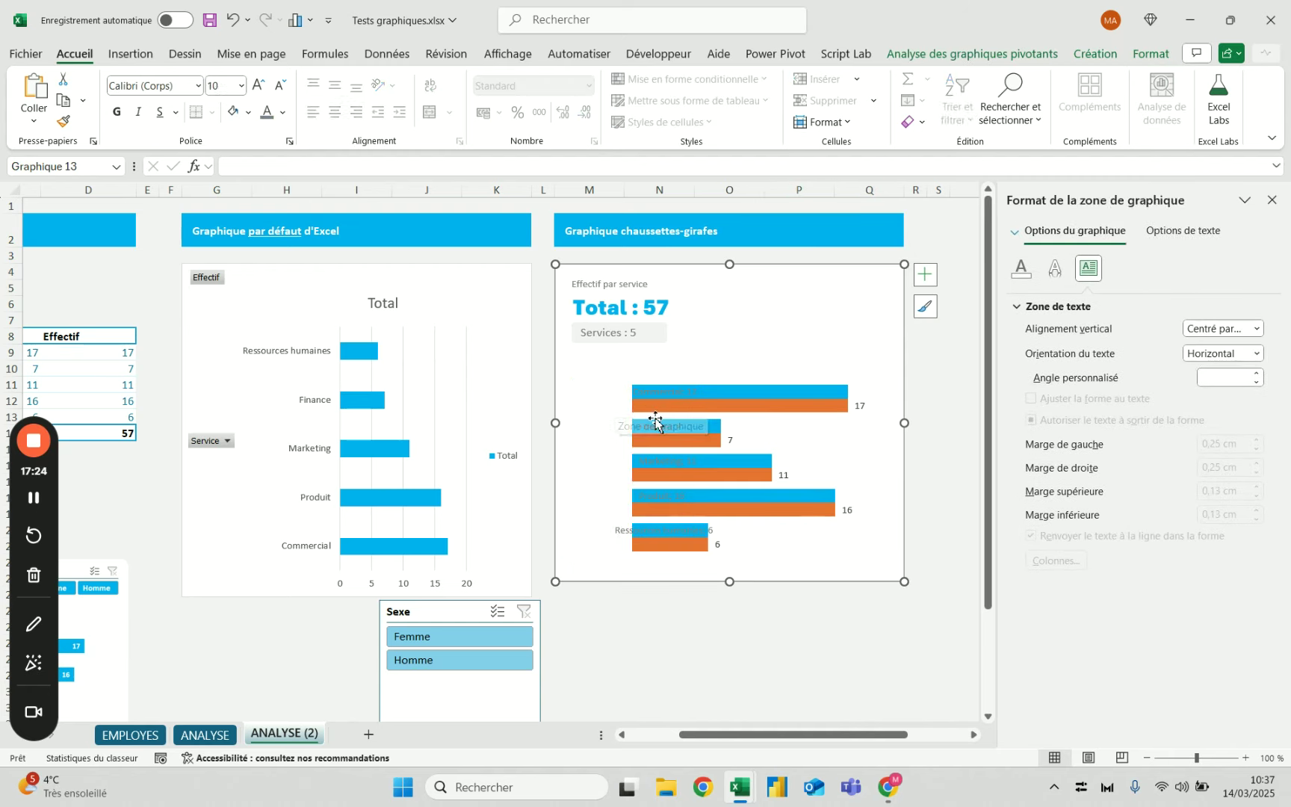
Left-align the text of the blue bars' category and value labels.
{"action": "left_click", "coordinate": [731, 597]}
{"action": "left_click", "coordinate": [675, 396]}
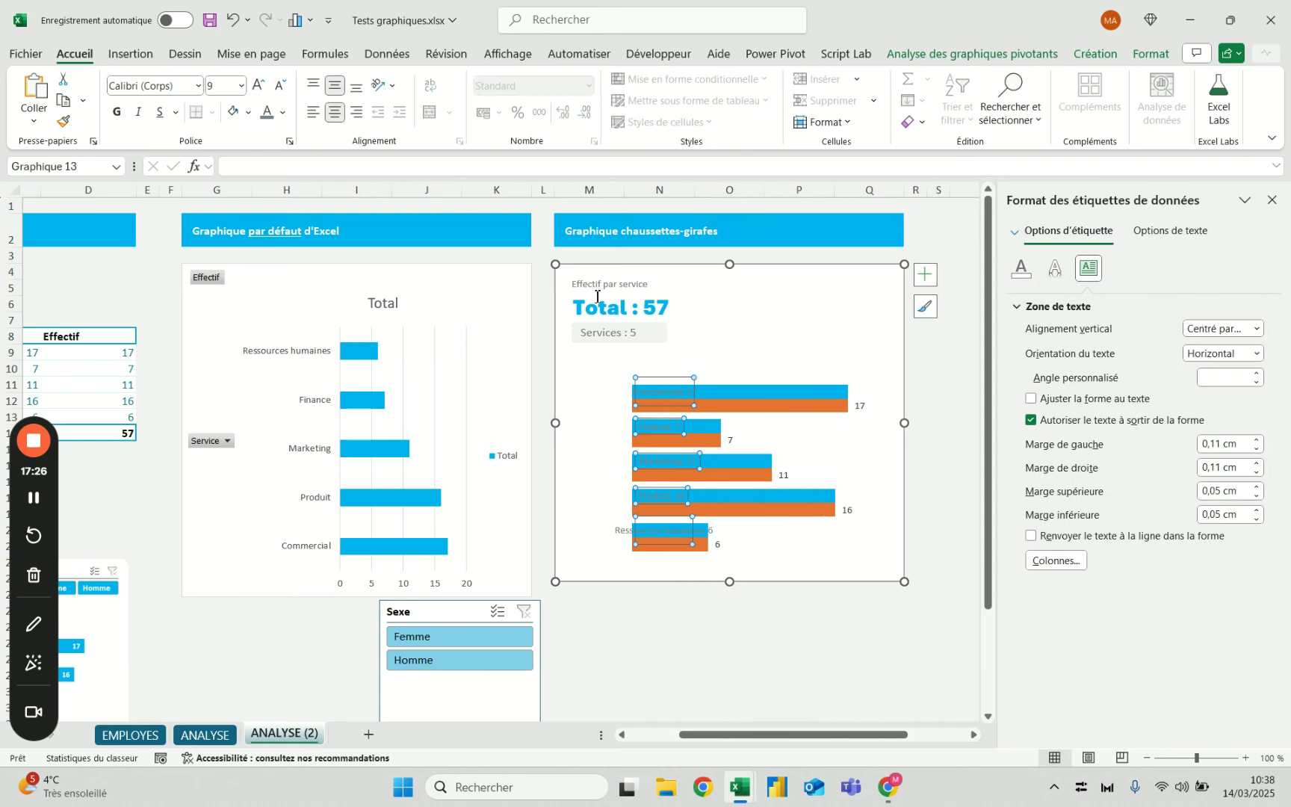
{"action": "left_click", "coordinate": [313, 113]}
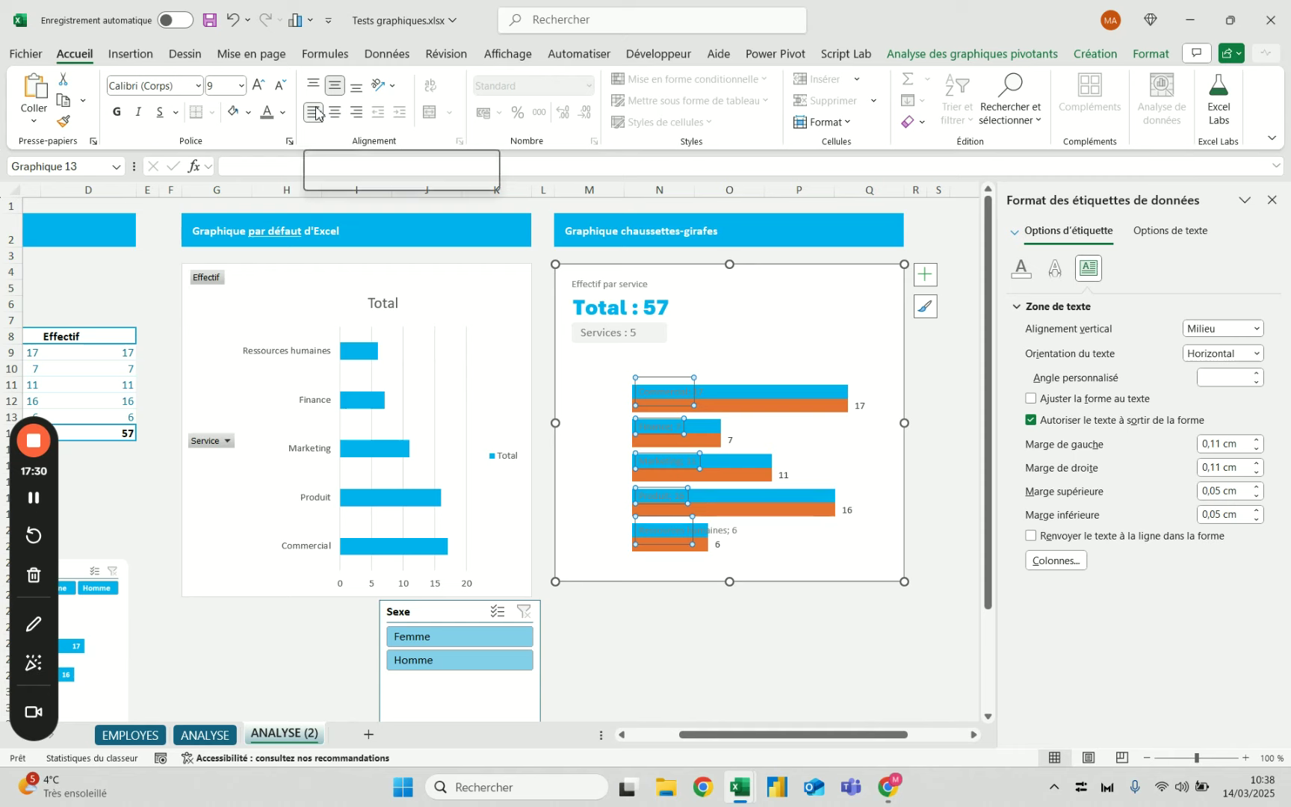
{"action": "left_click", "coordinate": [933, 403]}
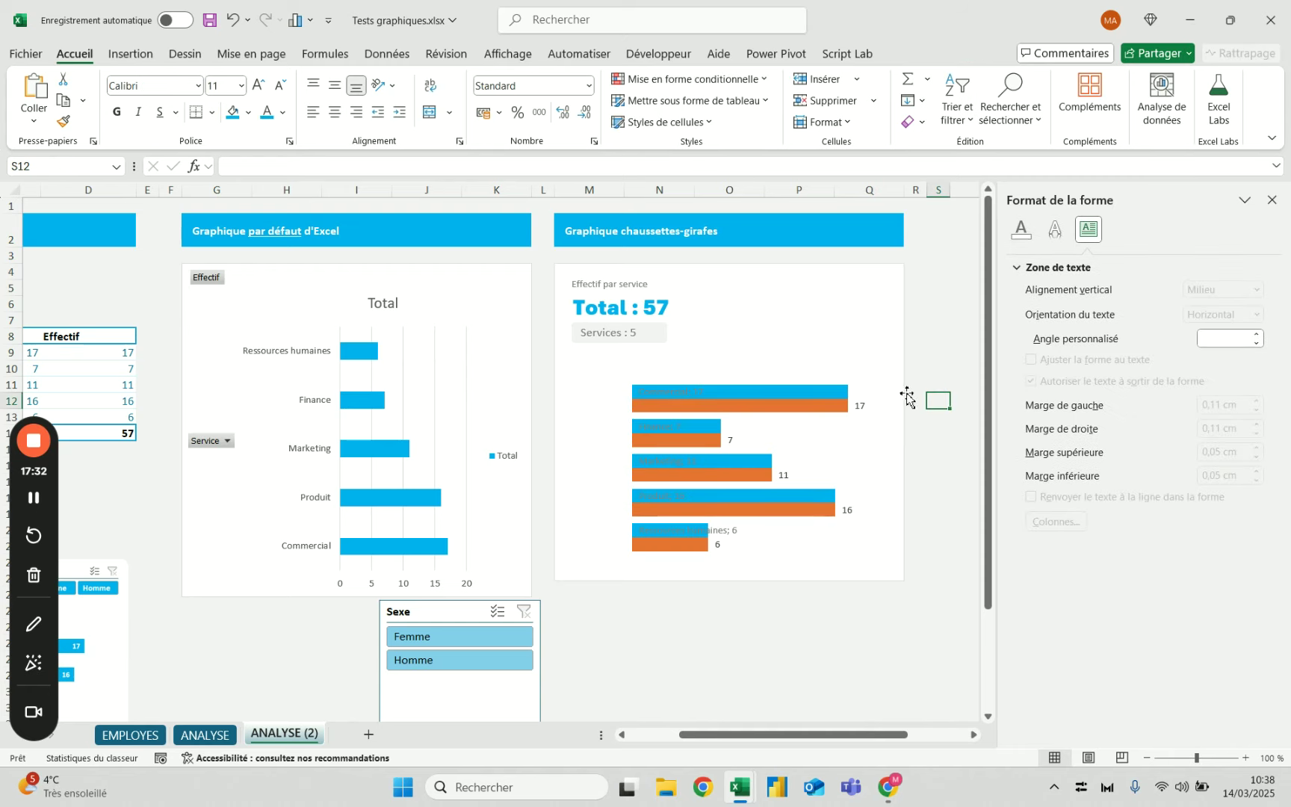
Fill the upper blue bars of the % series with white in the chaussettes-girafes chart.
{"action": "left_click", "coordinate": [680, 402]}
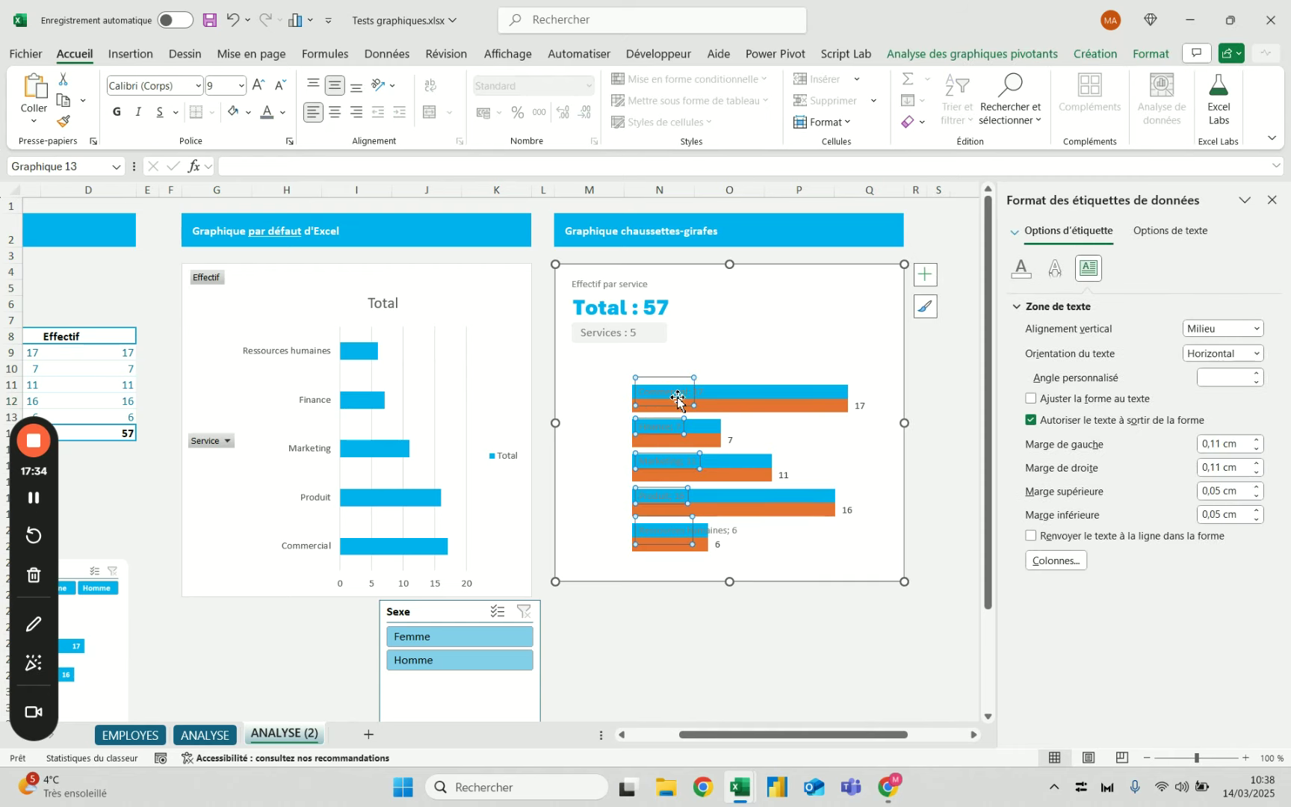
{"action": "left_click", "coordinate": [816, 637]}
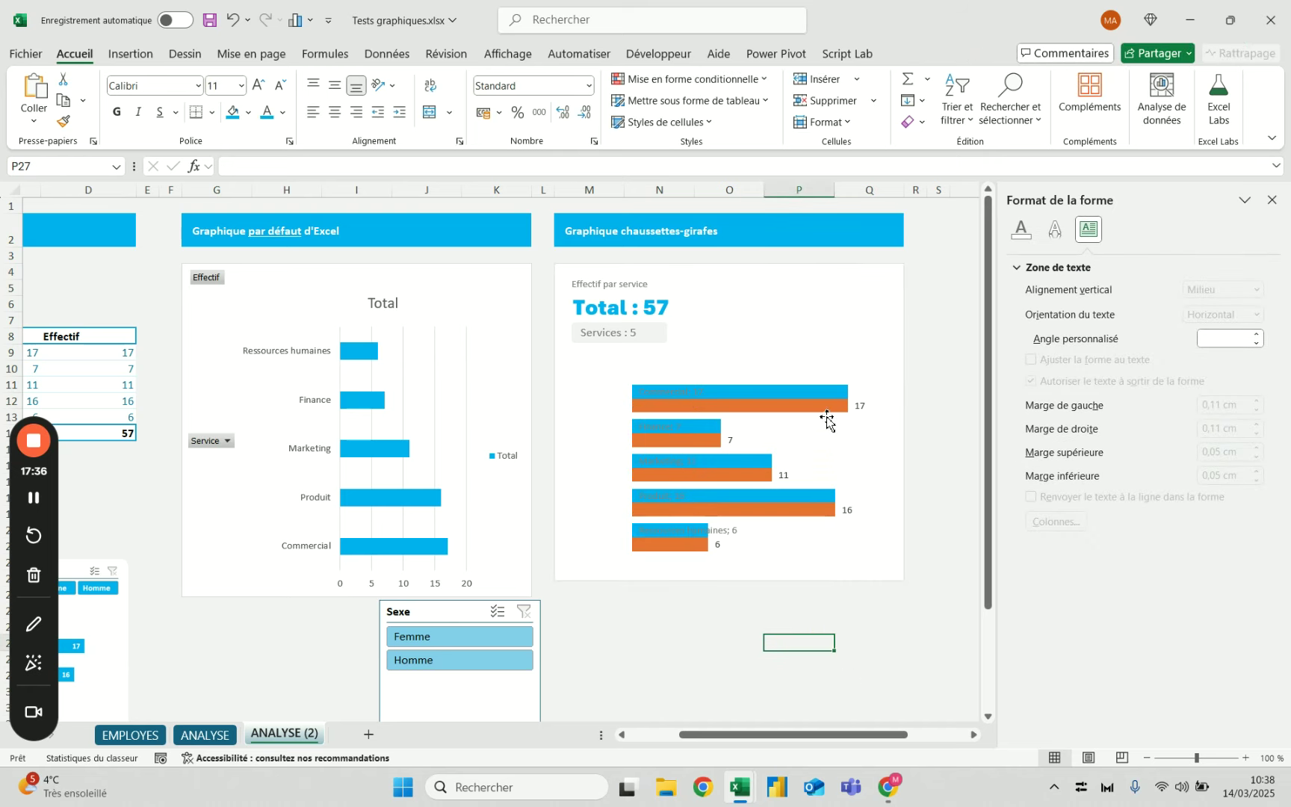
{"action": "left_click", "coordinate": [824, 394]}
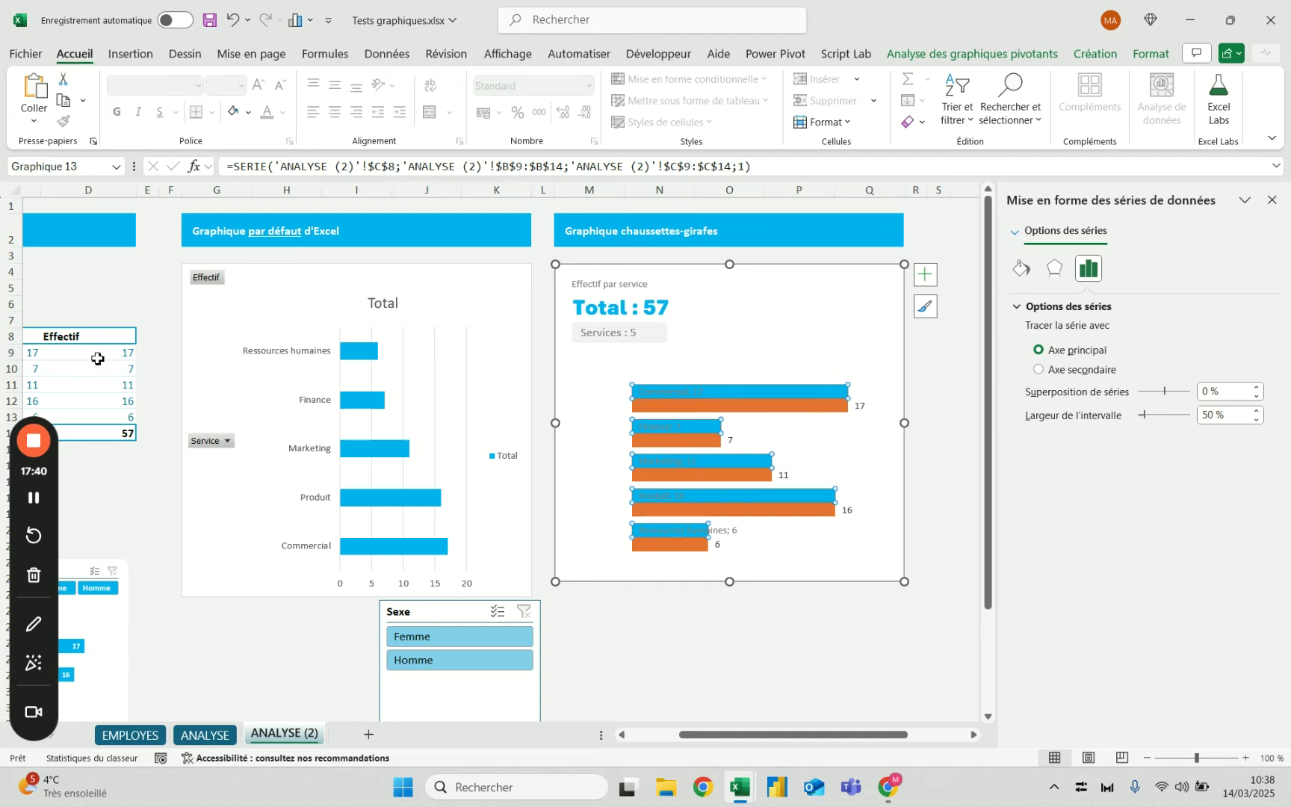
{"action": "left_click", "coordinate": [248, 112]}
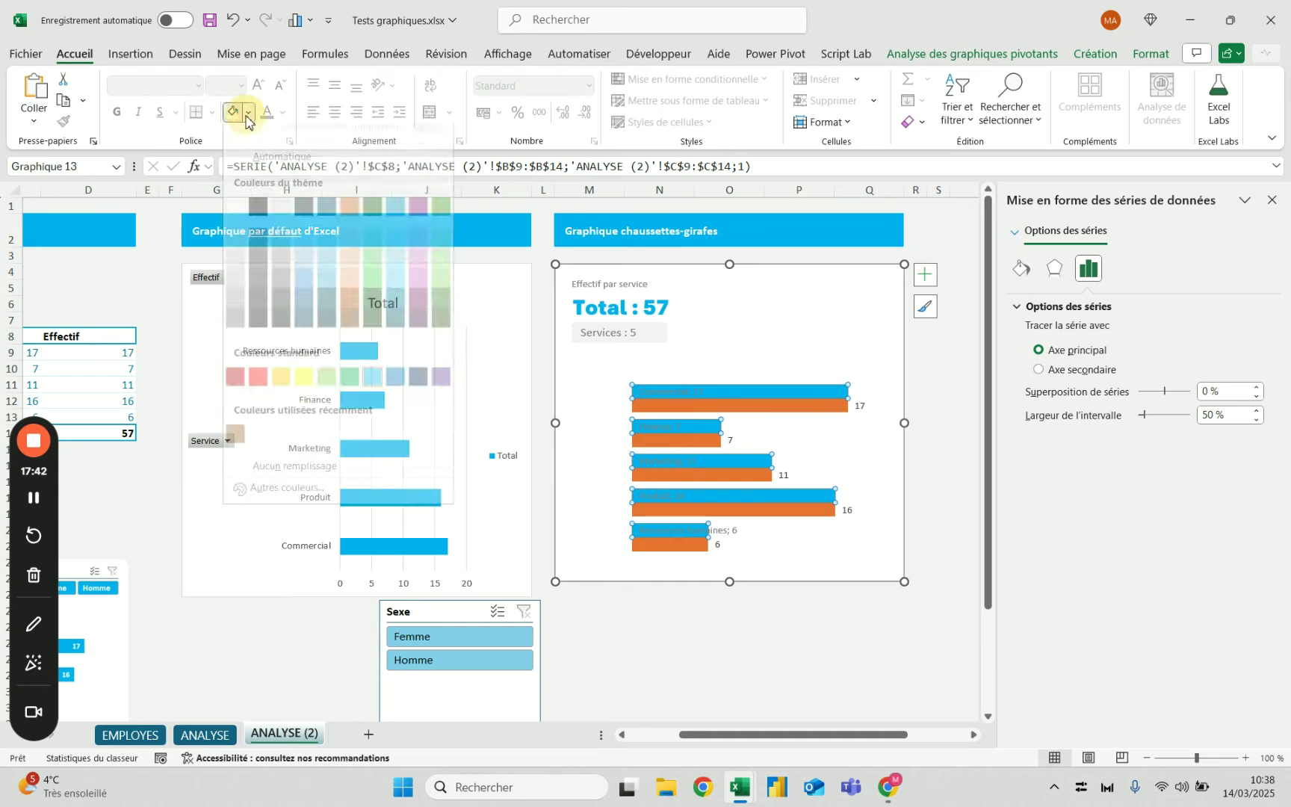
{"action": "left_click", "coordinate": [236, 221]}
{"action": "left_click", "coordinate": [774, 622]}
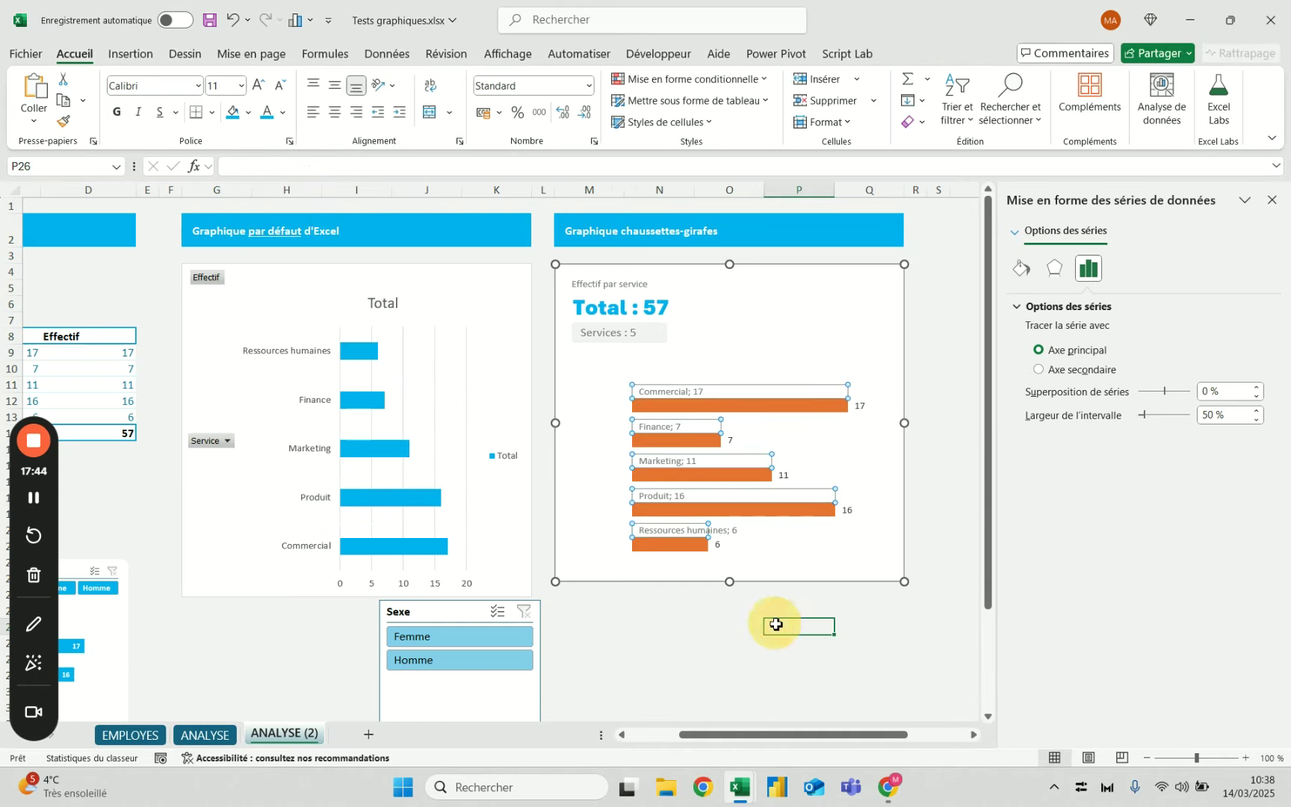
Recolour the orange Effectif bars in the chaussettes-girafes chart with the standard light blue.
{"action": "left_click_drag", "start_coordinate": [897, 734], "coordinate": [859, 710]}
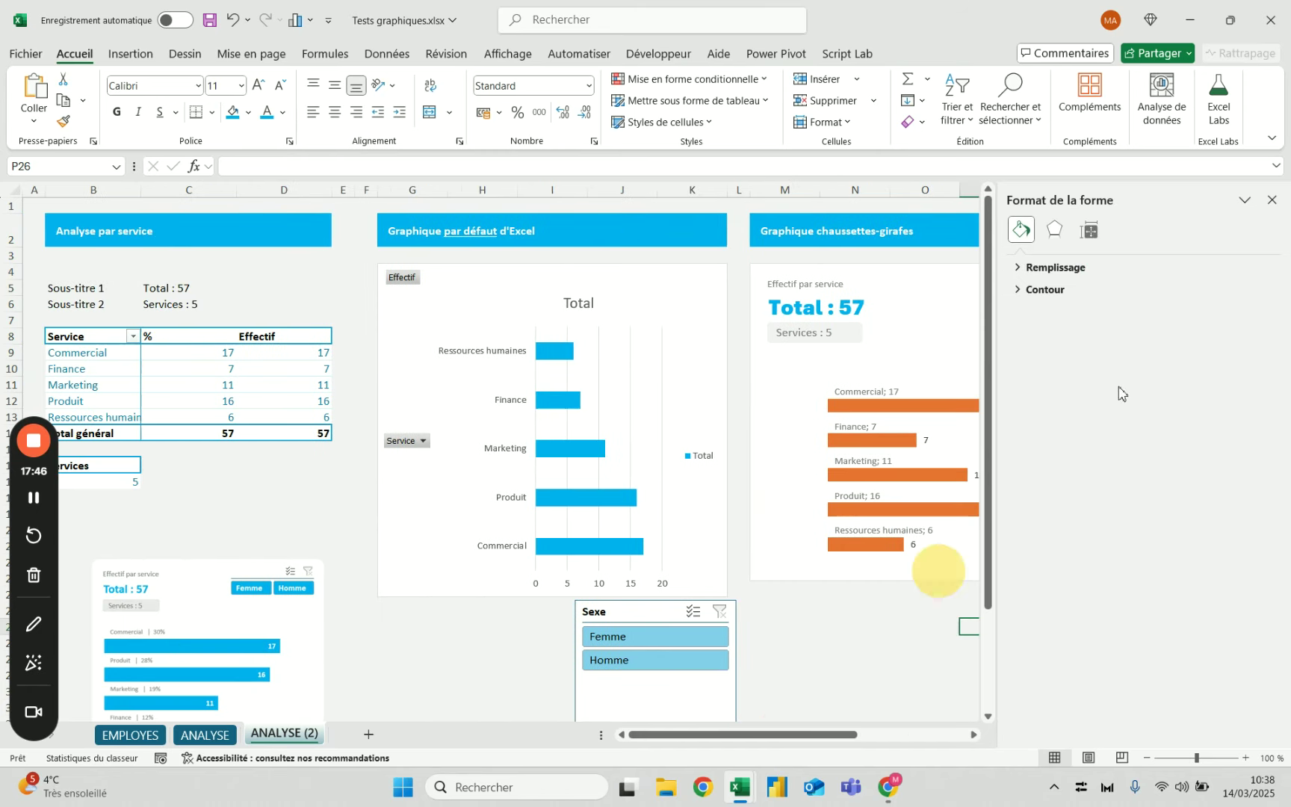
{"action": "left_click", "coordinate": [940, 409]}
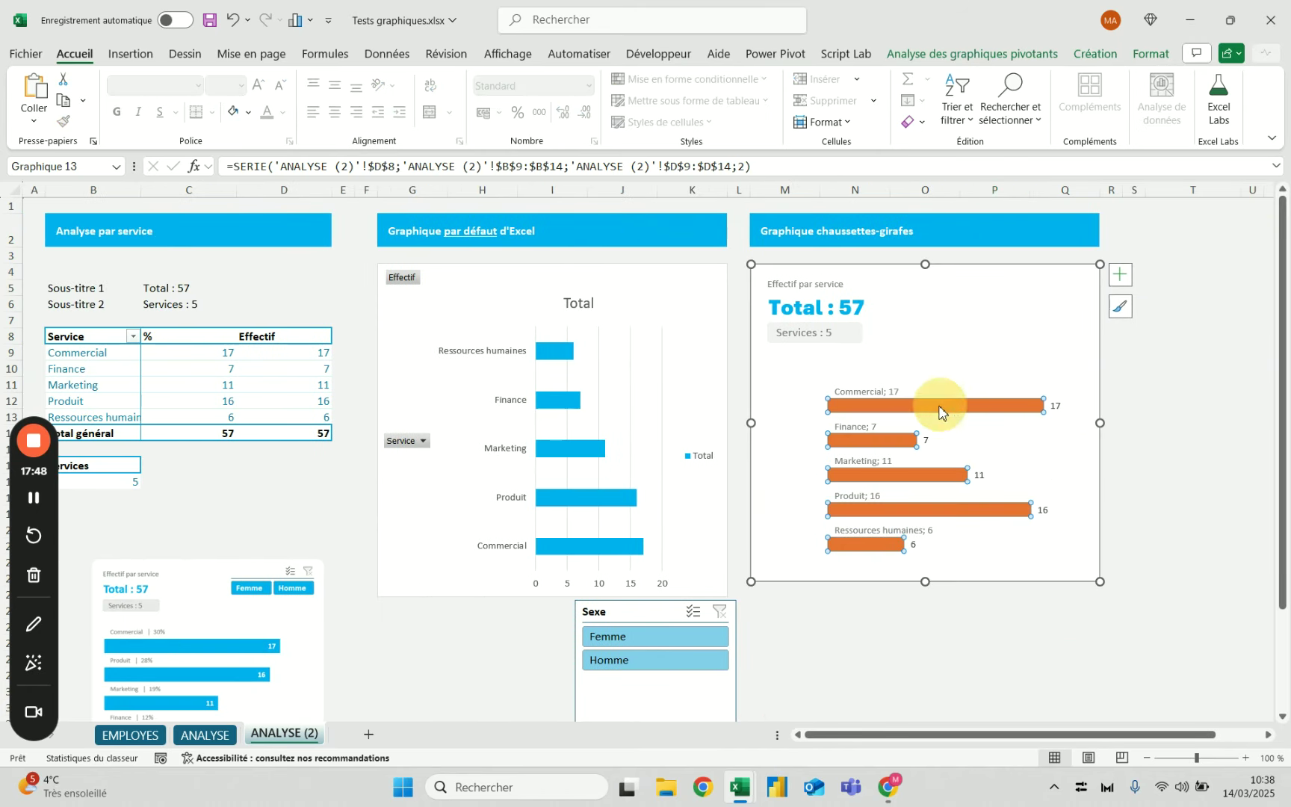
{"action": "left_click", "coordinate": [249, 116]}
{"action": "left_click", "coordinate": [369, 386]}
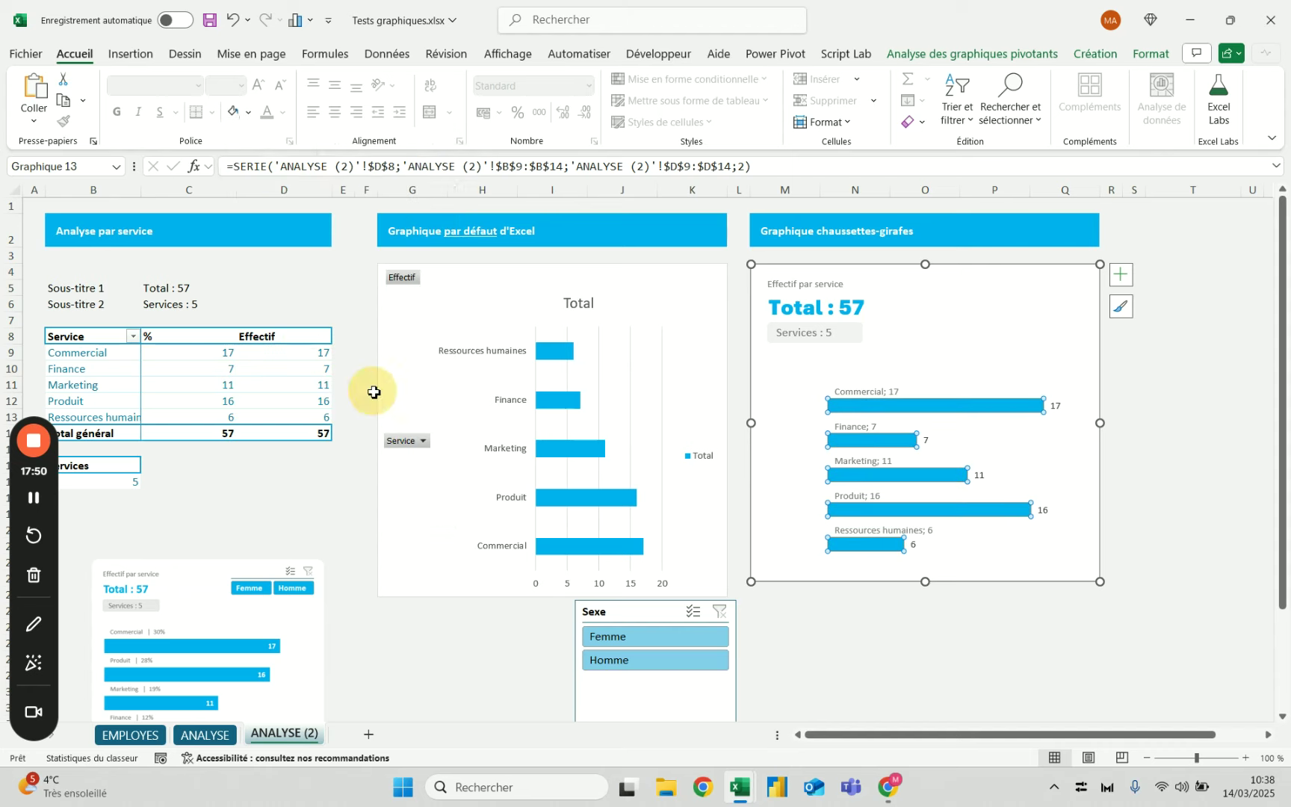
{"action": "left_click", "coordinate": [931, 660]}
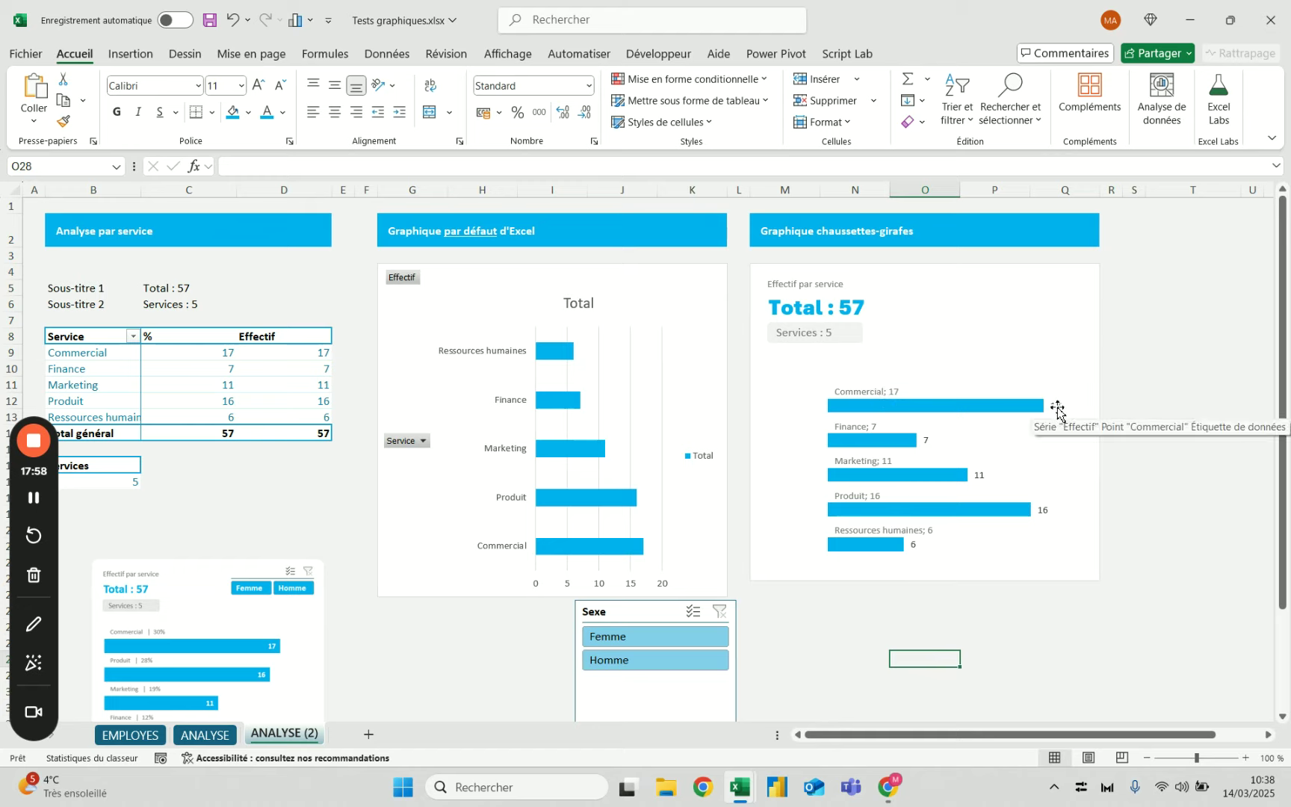
Enlarge the plot area upward, downward and to the left so the bars line up with the subtitles' left edge.
{"action": "left_click", "coordinate": [900, 408]}
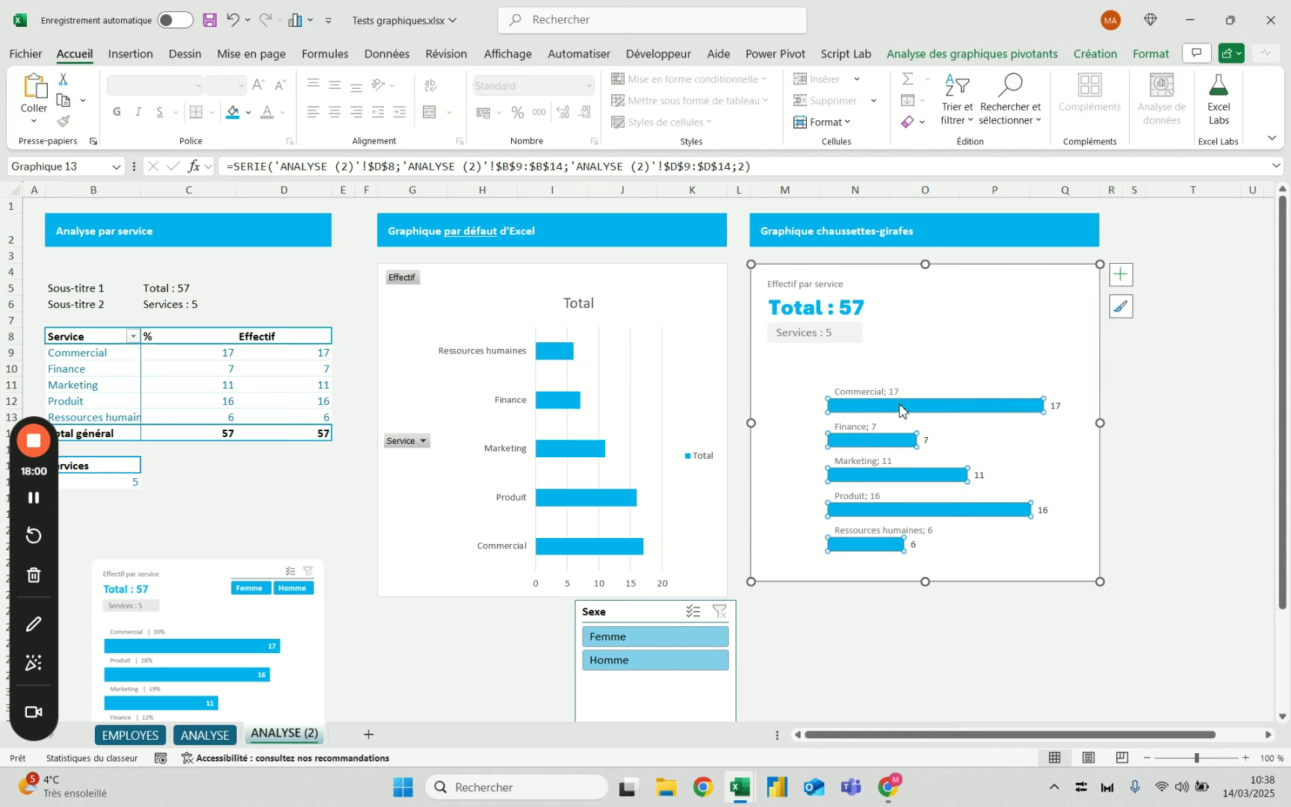
{"action": "left_click", "coordinate": [907, 376]}
{"action": "left_click", "coordinate": [966, 390]}
{"action": "left_click", "coordinate": [965, 375]}
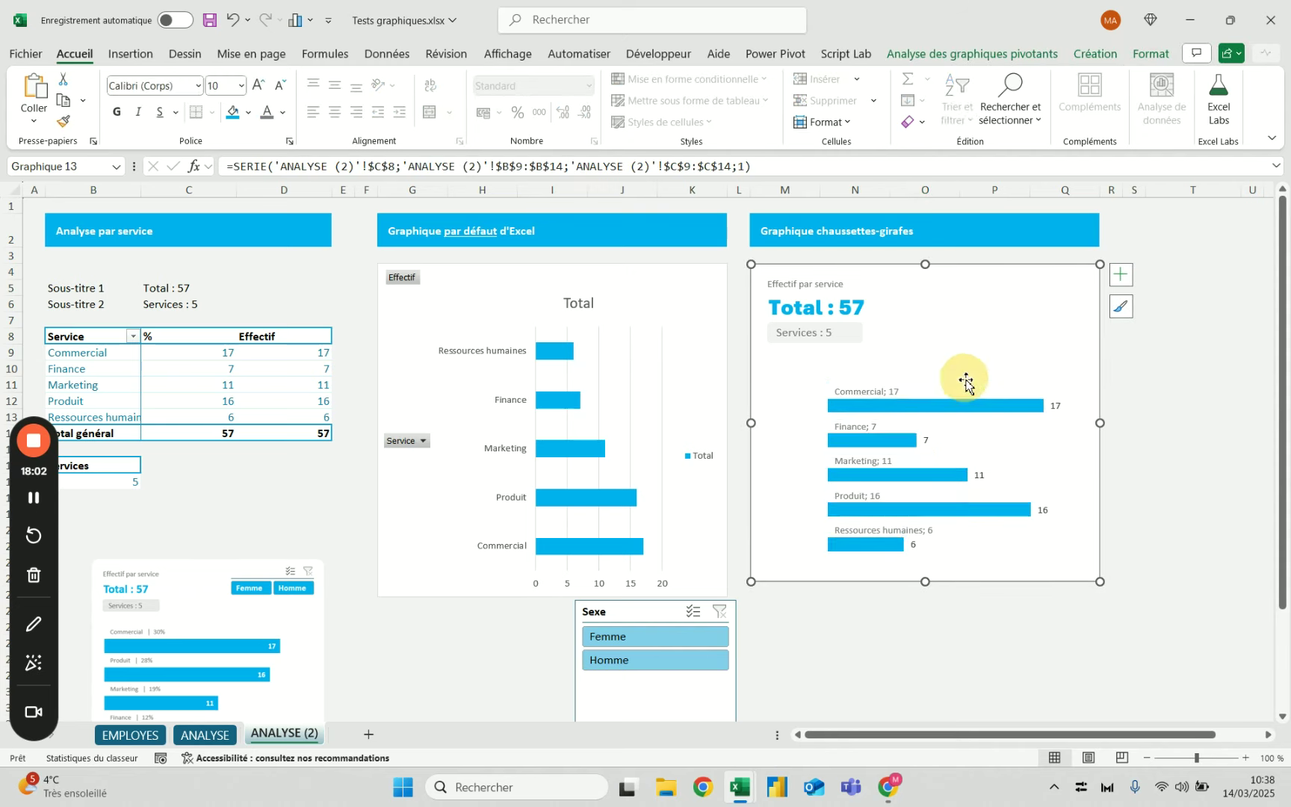
{"action": "left_click", "coordinate": [832, 437]}
{"action": "left_click", "coordinate": [957, 432]}
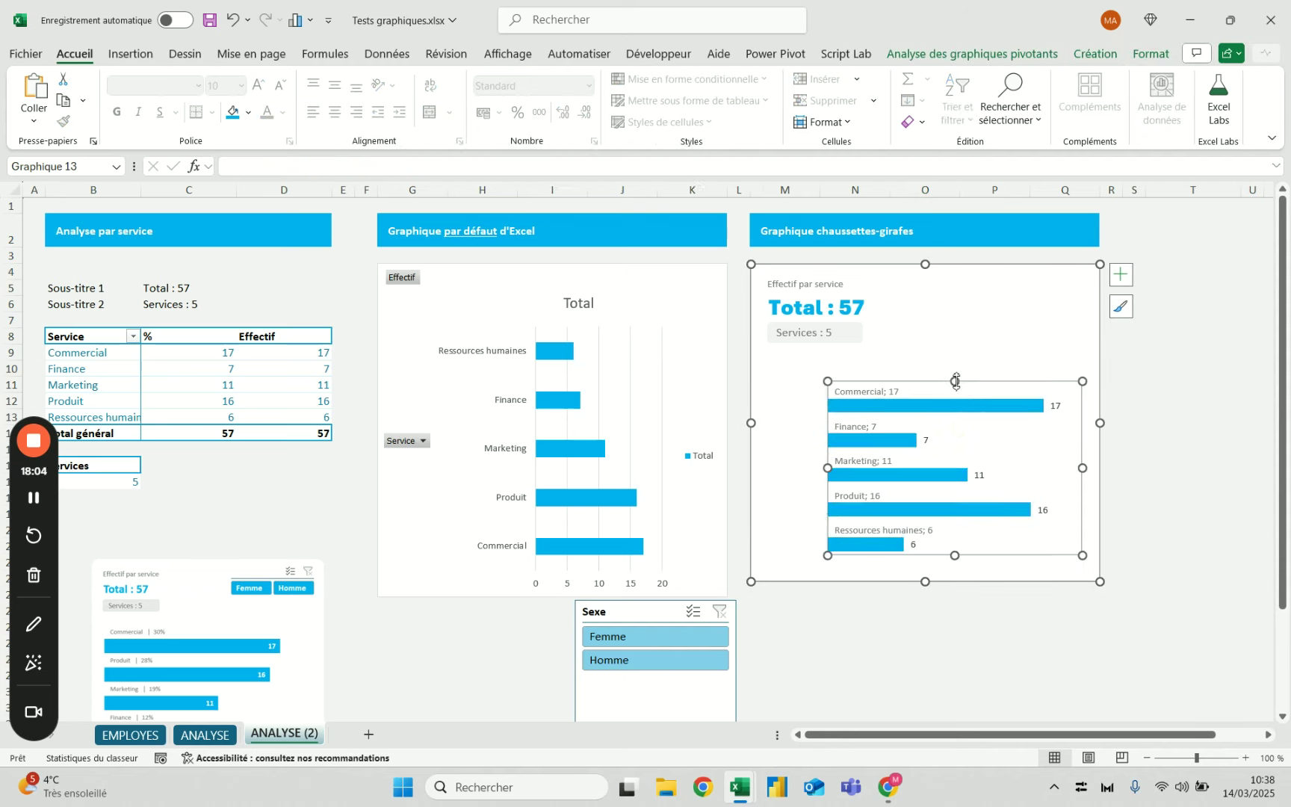
{"action": "left_click_drag", "start_coordinate": [955, 381], "coordinate": [949, 361]}
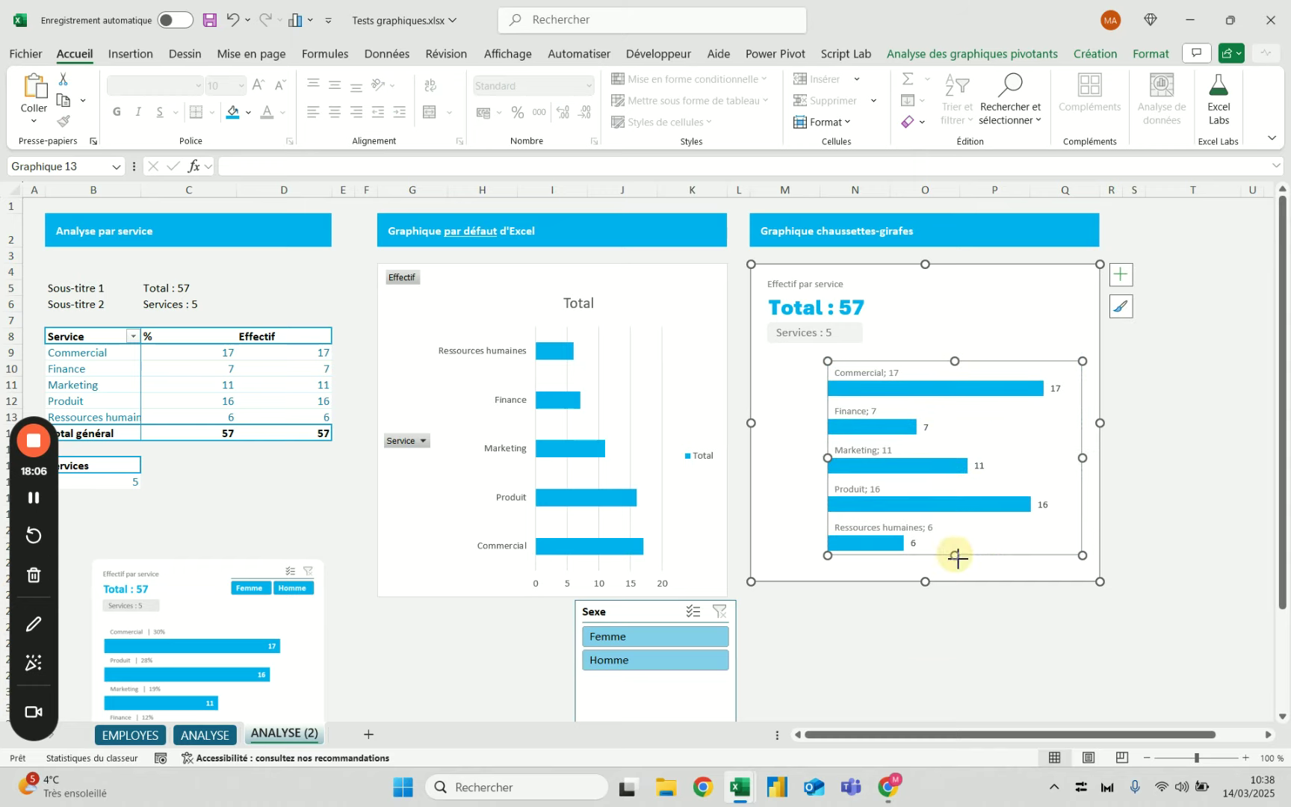
{"action": "left_click_drag", "start_coordinate": [955, 556], "coordinate": [957, 568]}
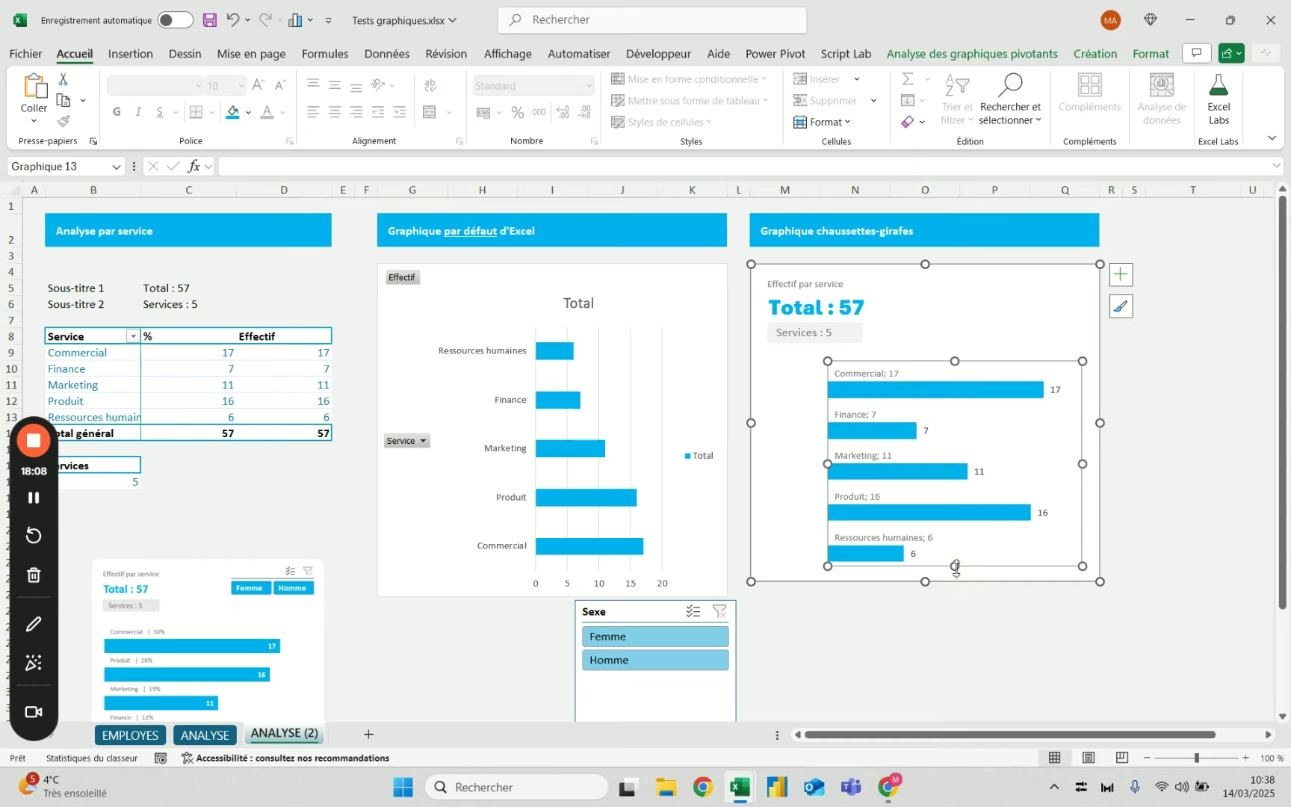
{"action": "left_click_drag", "start_coordinate": [828, 465], "coordinate": [770, 461]}
{"action": "left_click", "coordinate": [878, 641]}
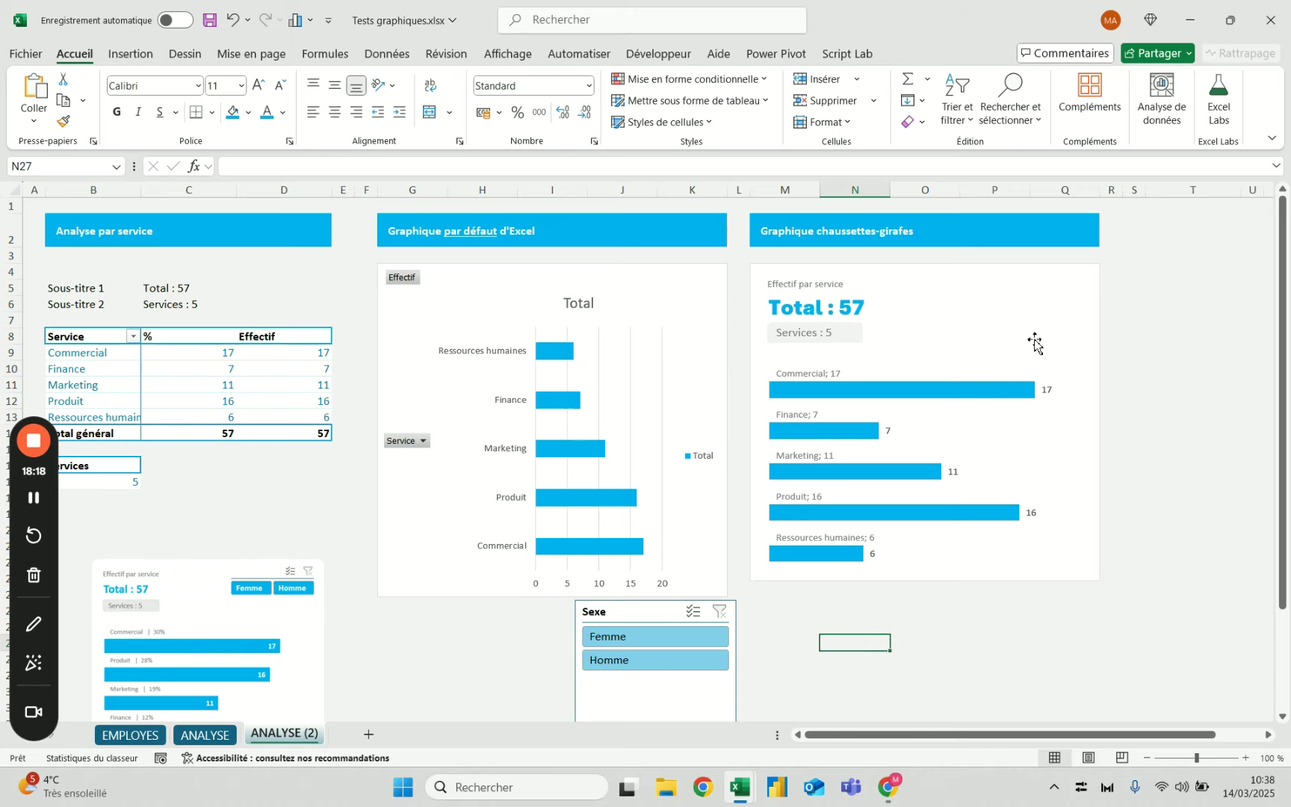
Set the gap width (Largeur de l'intervalle) of the Effectif series to 0 %.
{"action": "left_click", "coordinate": [1155, 333]}
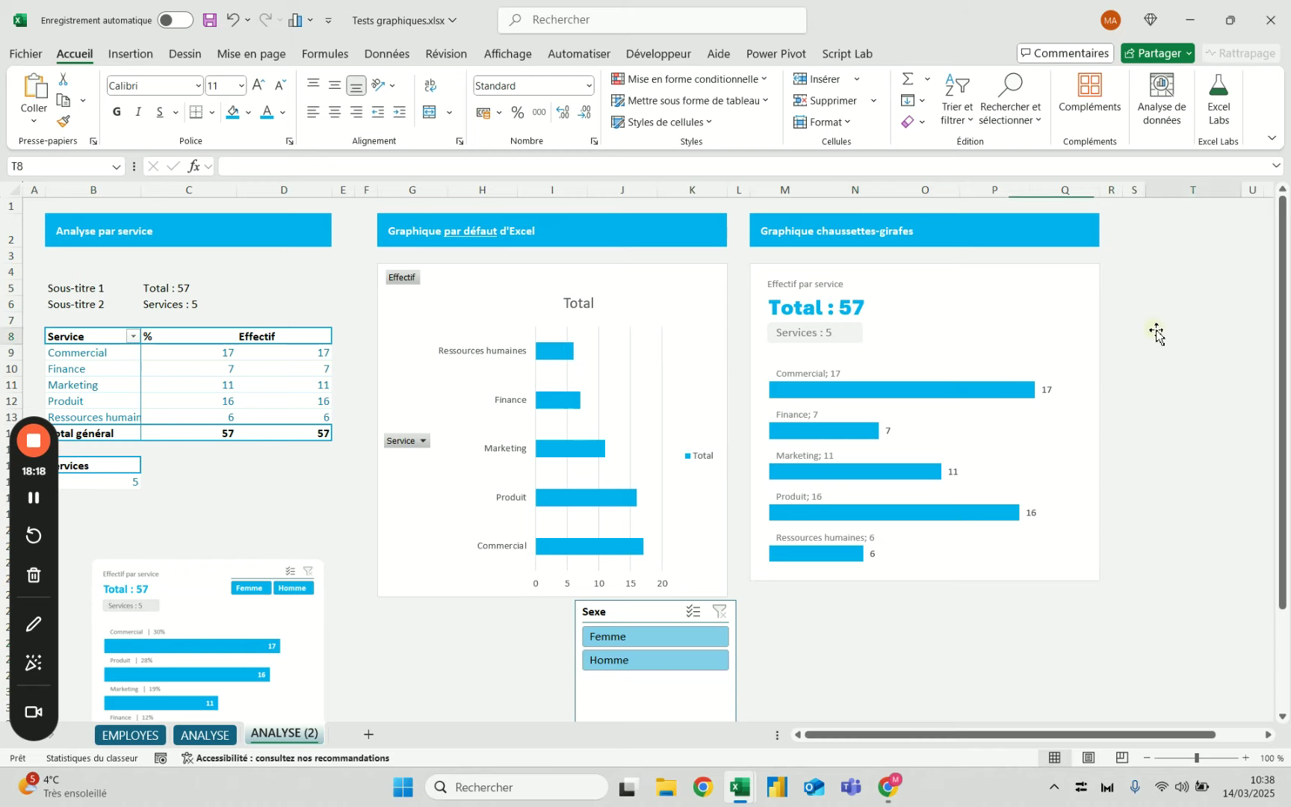
{"action": "left_click", "coordinate": [1047, 390]}
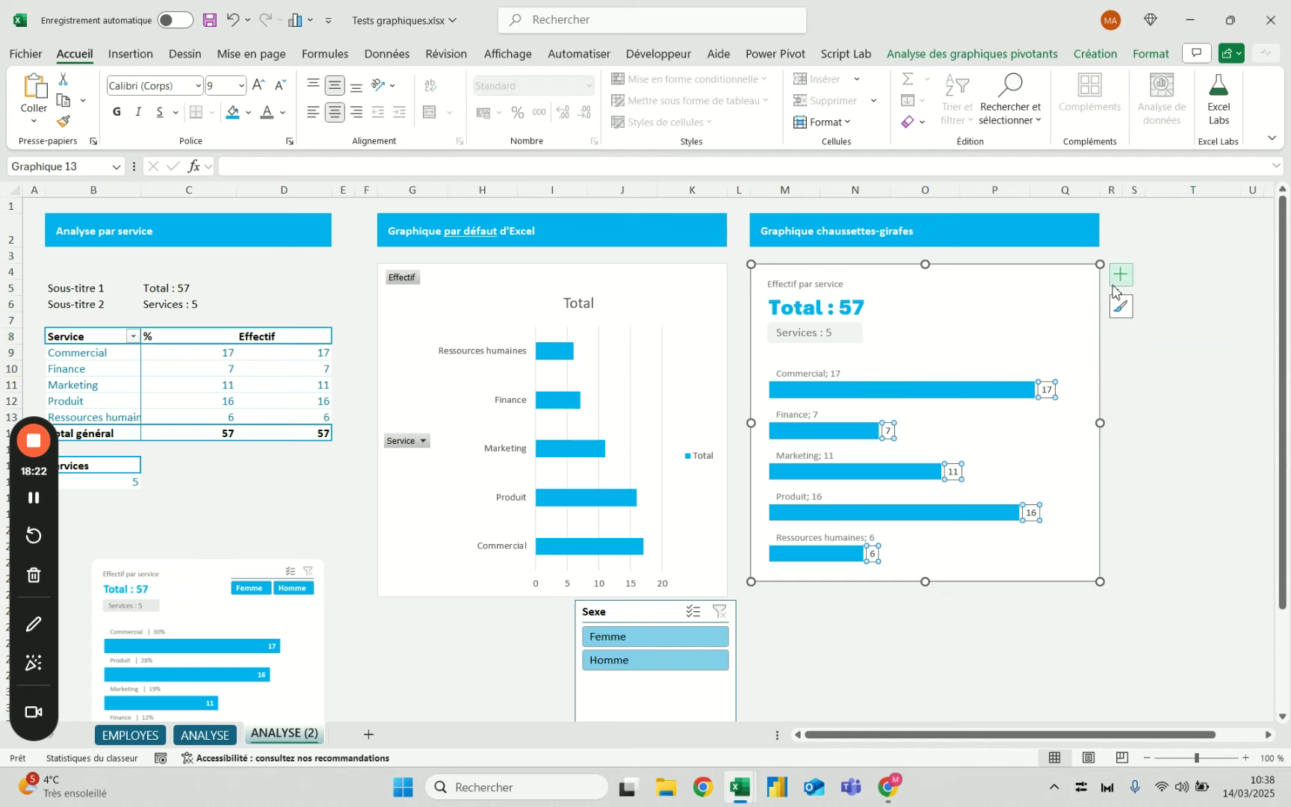
{"action": "right_click", "coordinate": [920, 402]}
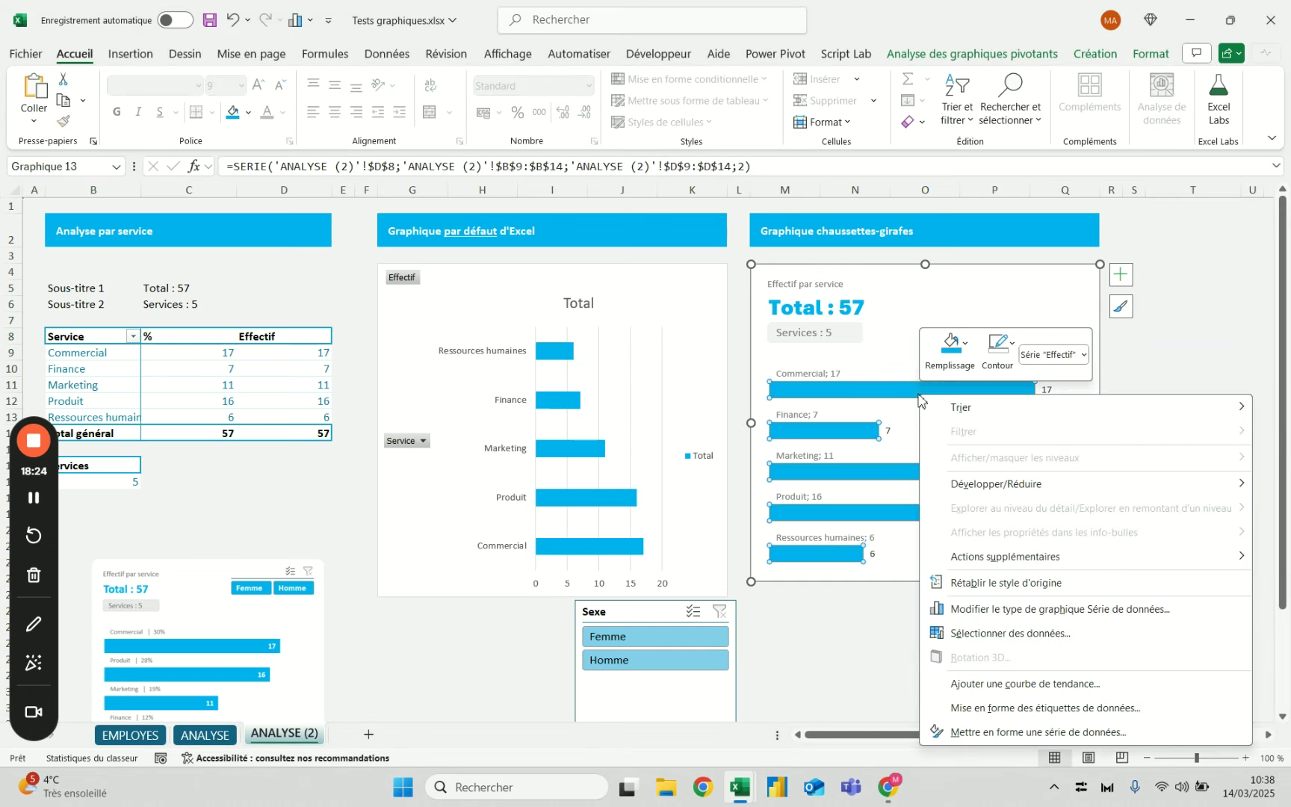
{"action": "left_click", "coordinate": [994, 733]}
{"action": "double_click", "coordinate": [1220, 415]}
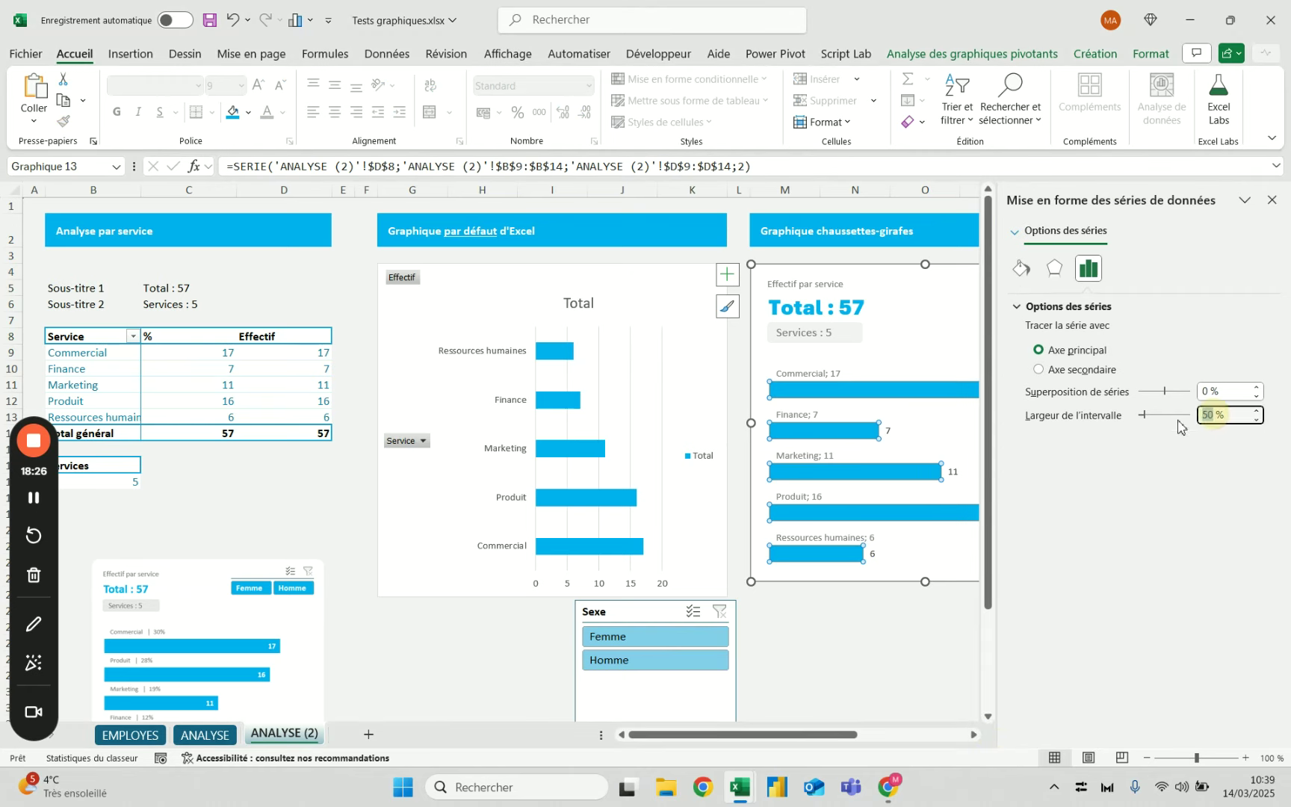
{"action": "type", "text": "20"}
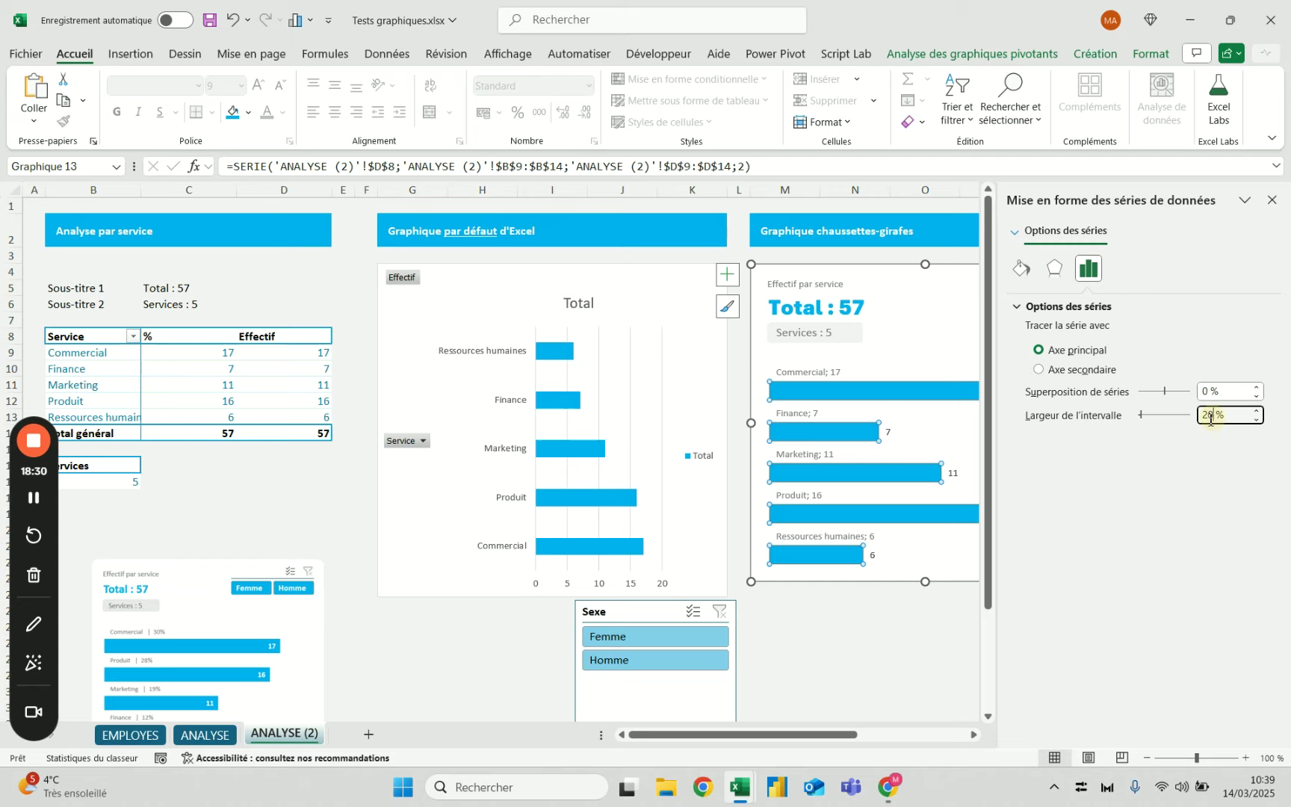
{"action": "type", "text": "0"}
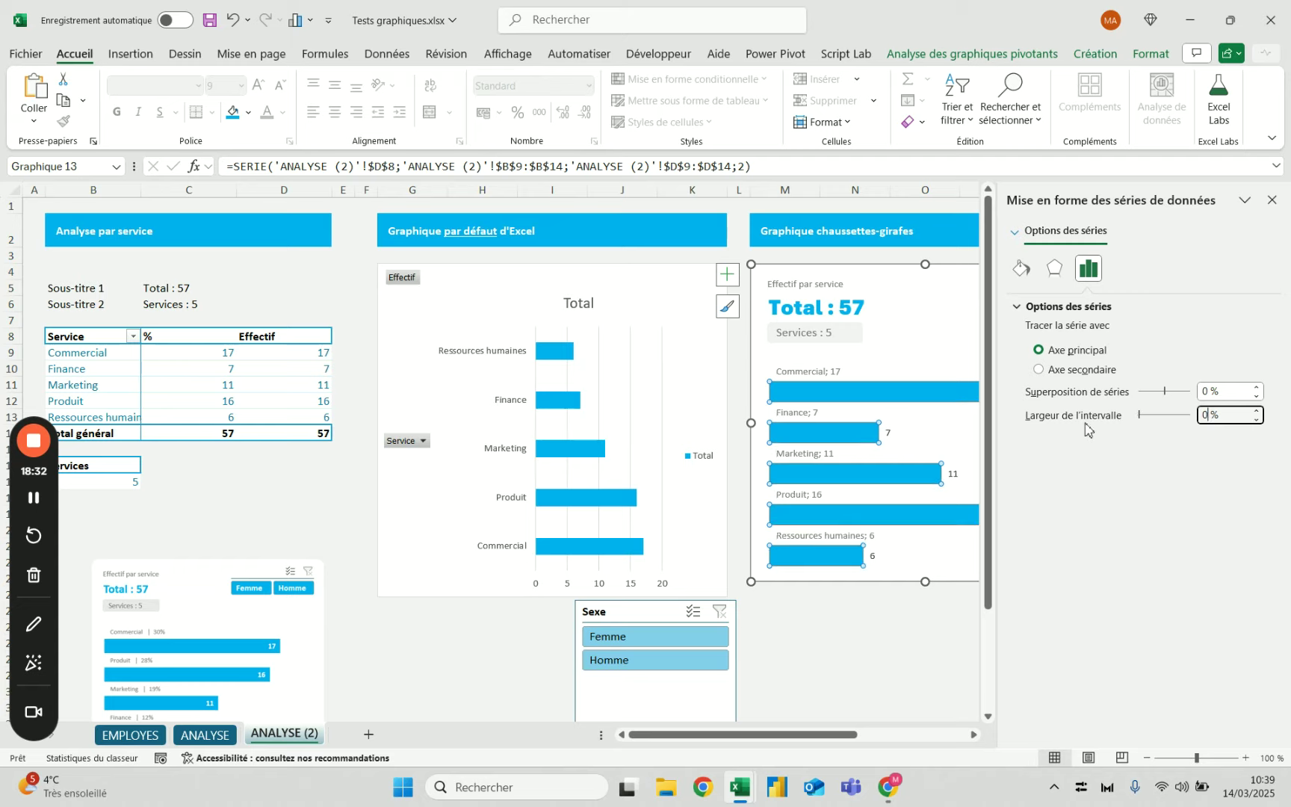
{"action": "left_click", "coordinate": [829, 636]}
{"action": "left_click", "coordinate": [819, 380]}
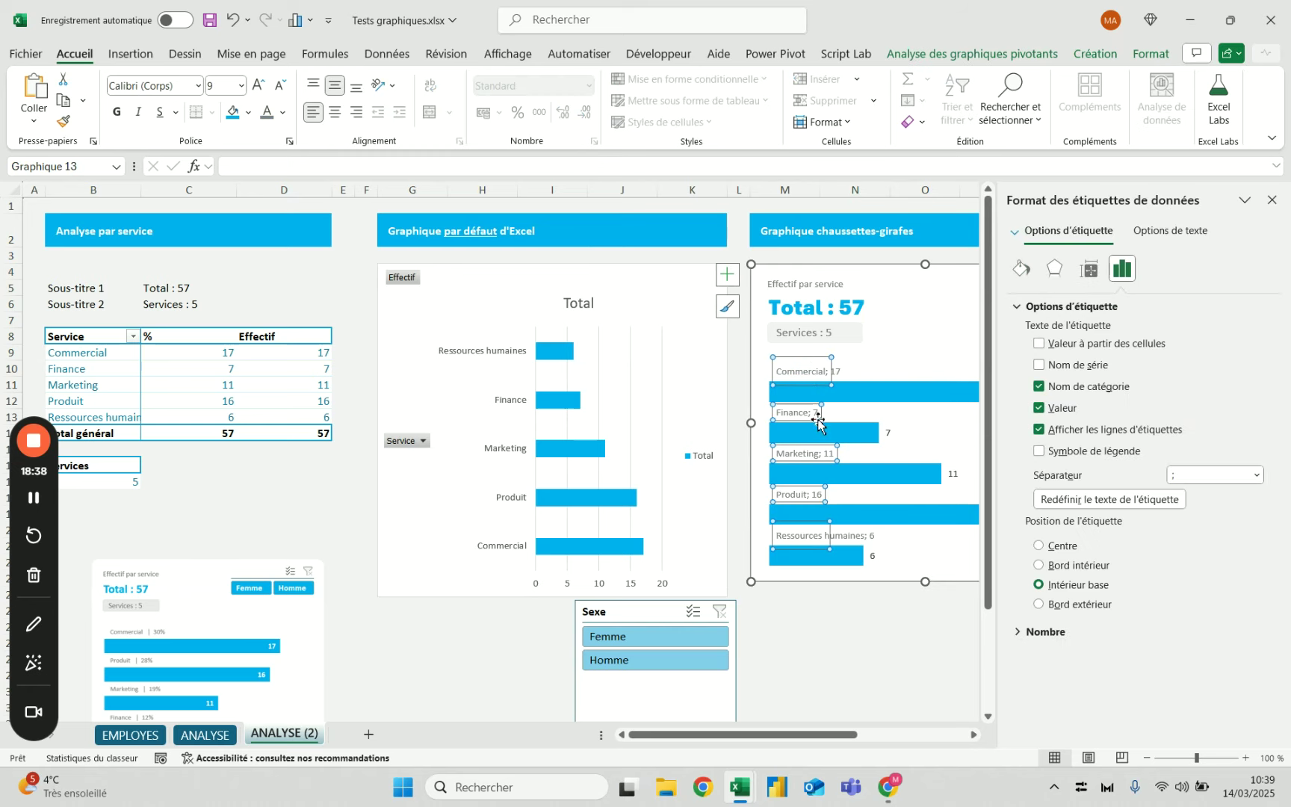
{"action": "left_click", "coordinate": [823, 642]}
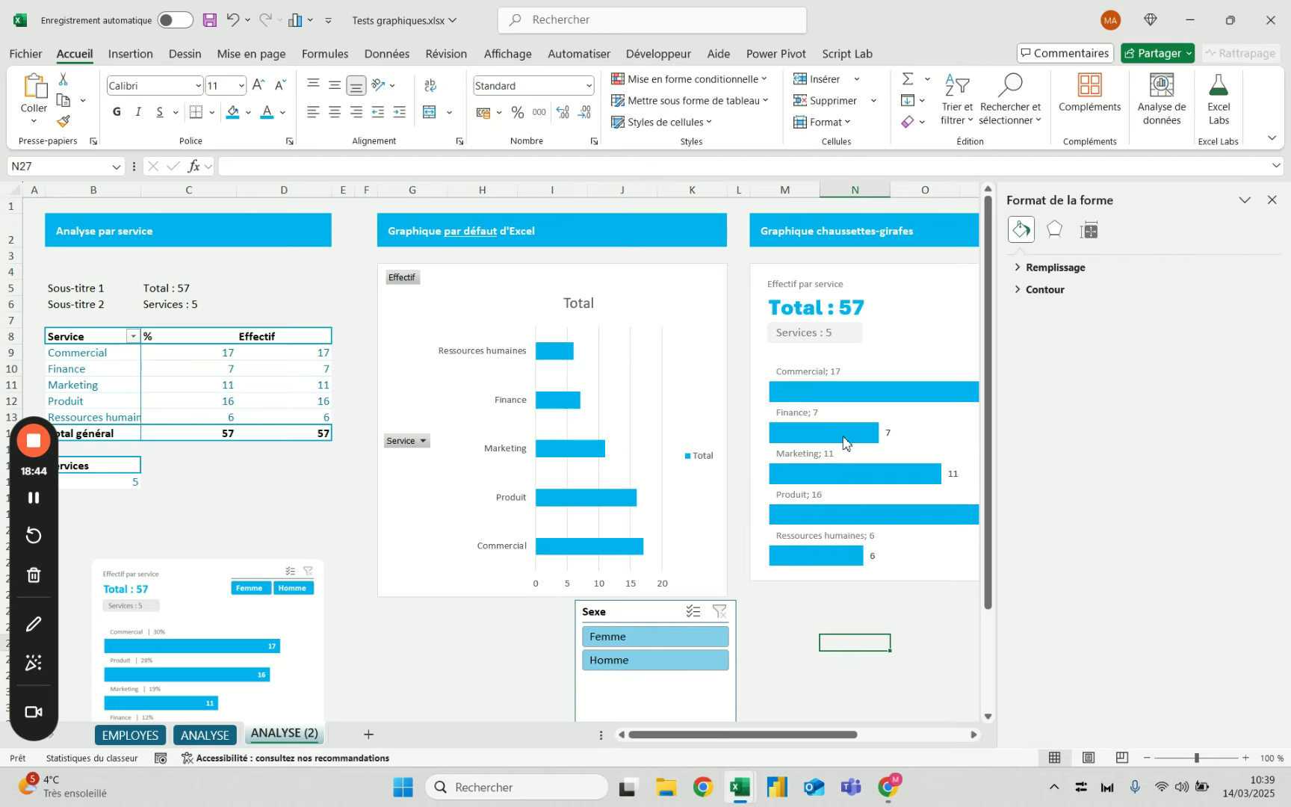
{"action": "left_click", "coordinate": [1272, 201]}
{"action": "left_click", "coordinate": [806, 415]}
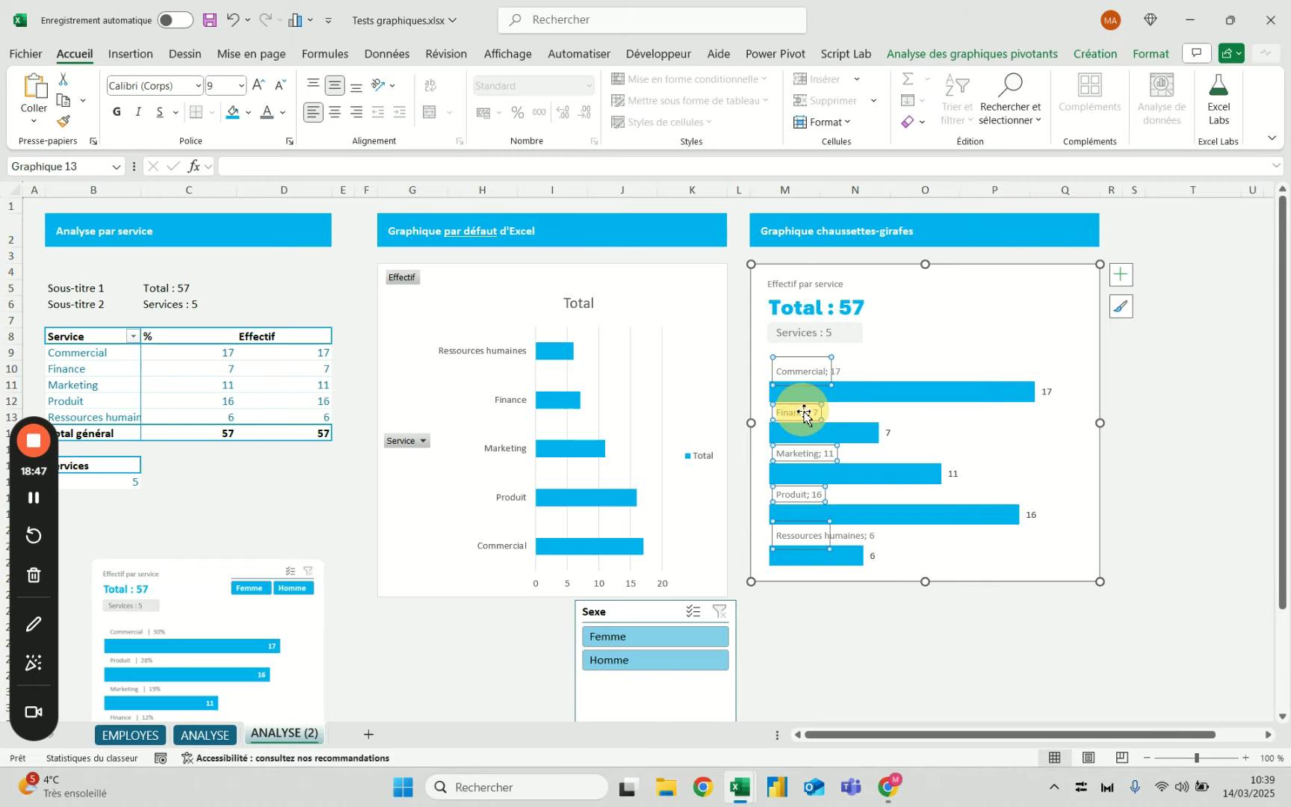
{"action": "left_click", "coordinate": [1181, 354]}
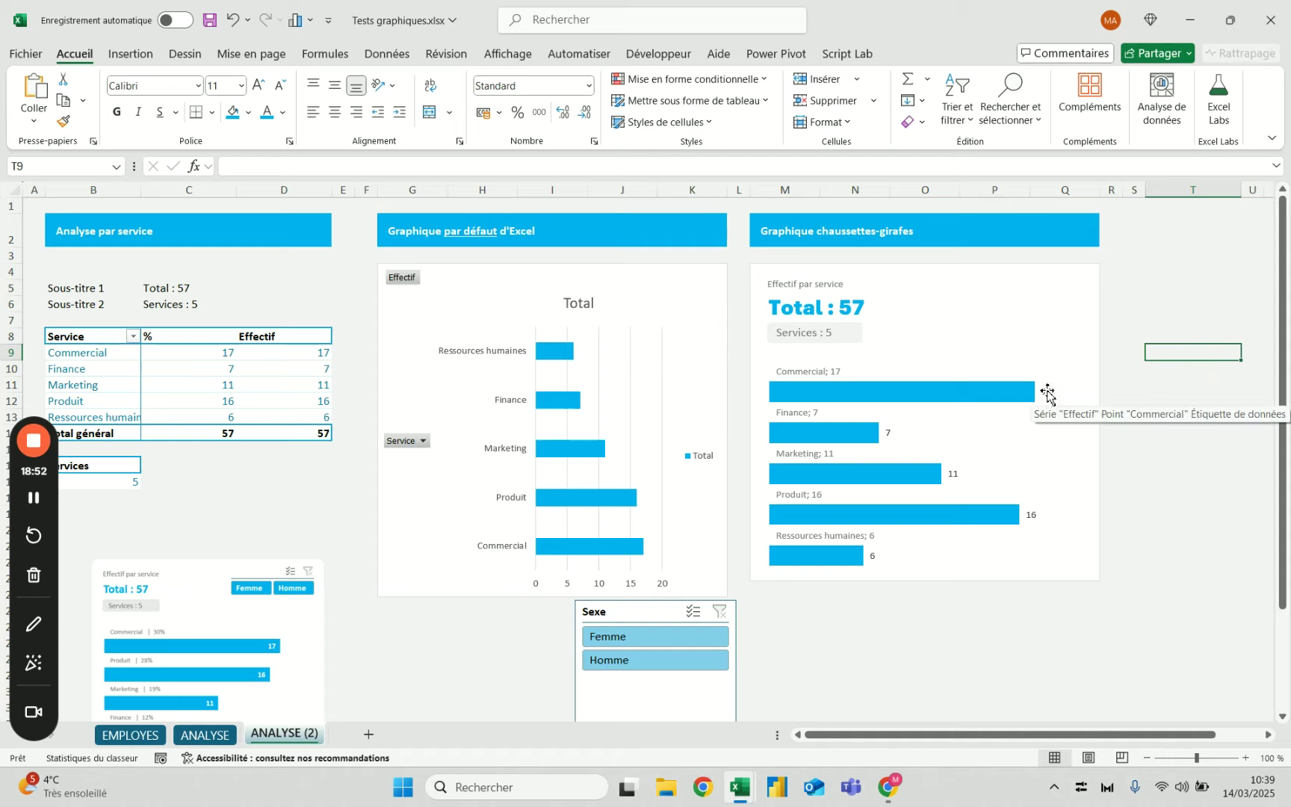
Sort the pivot table's services by Effectif from largest to smallest.
{"action": "right_click", "coordinate": [323, 357]}
{"action": "mouse_move", "coordinate": [415, 528]}
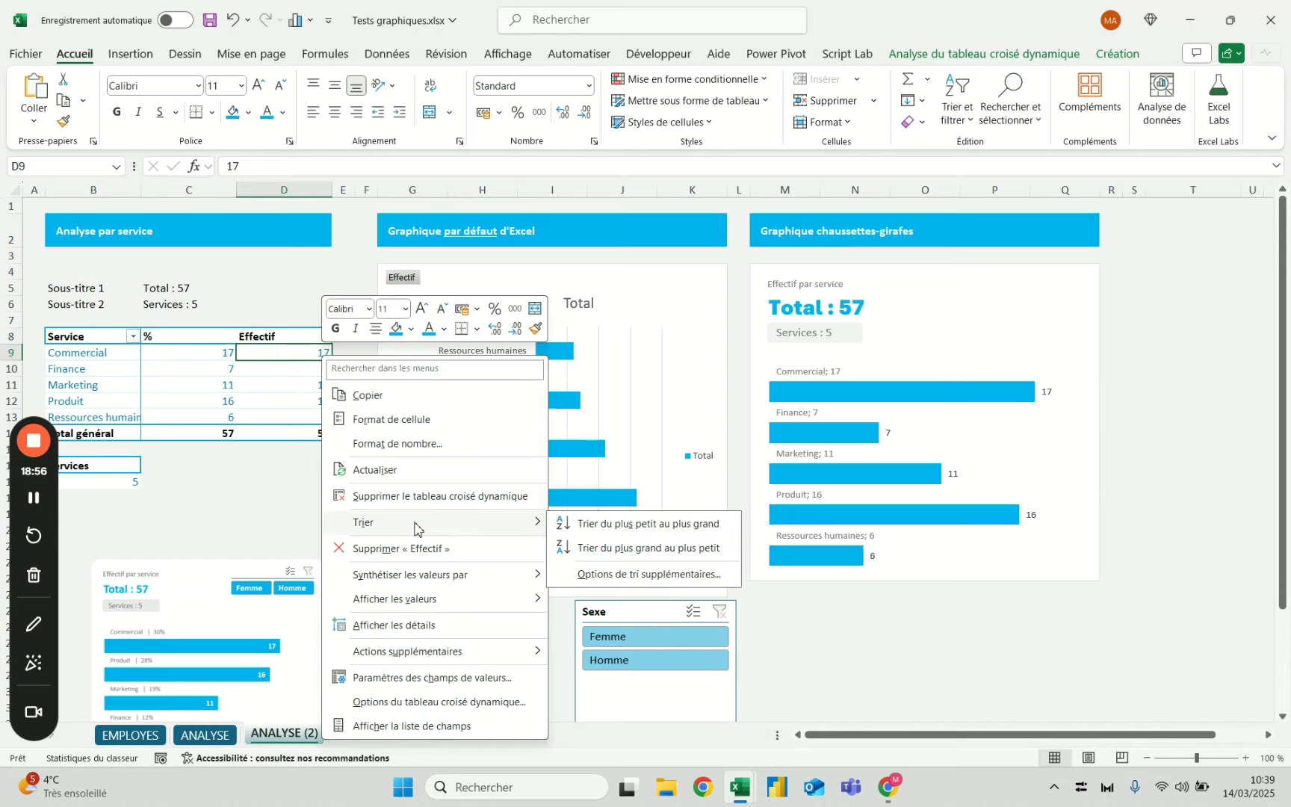
{"action": "left_click", "coordinate": [616, 552]}
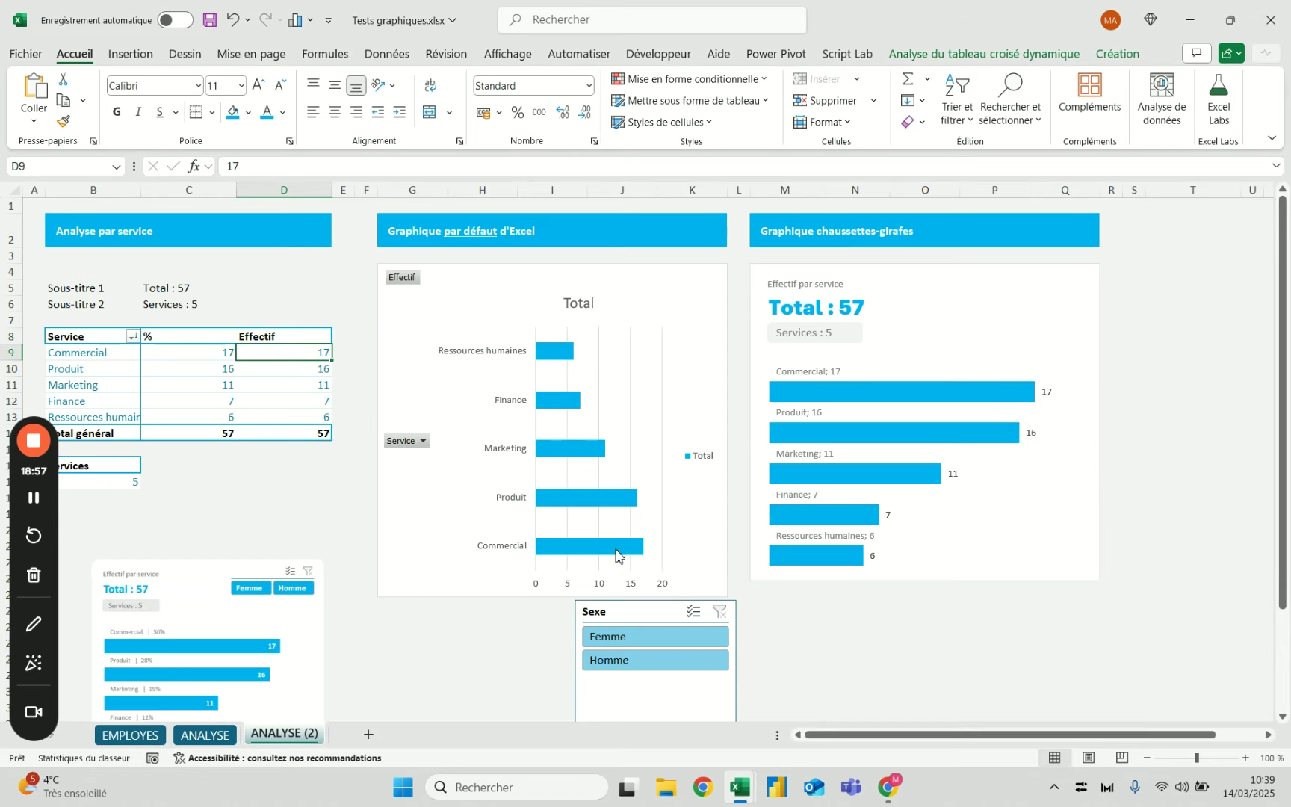
{"action": "left_click", "coordinate": [1160, 401]}
Position the Effectif value labels at the inside end (Bord intérieur) of the bars and make them white and bold.
{"action": "left_click", "coordinate": [1047, 391]}
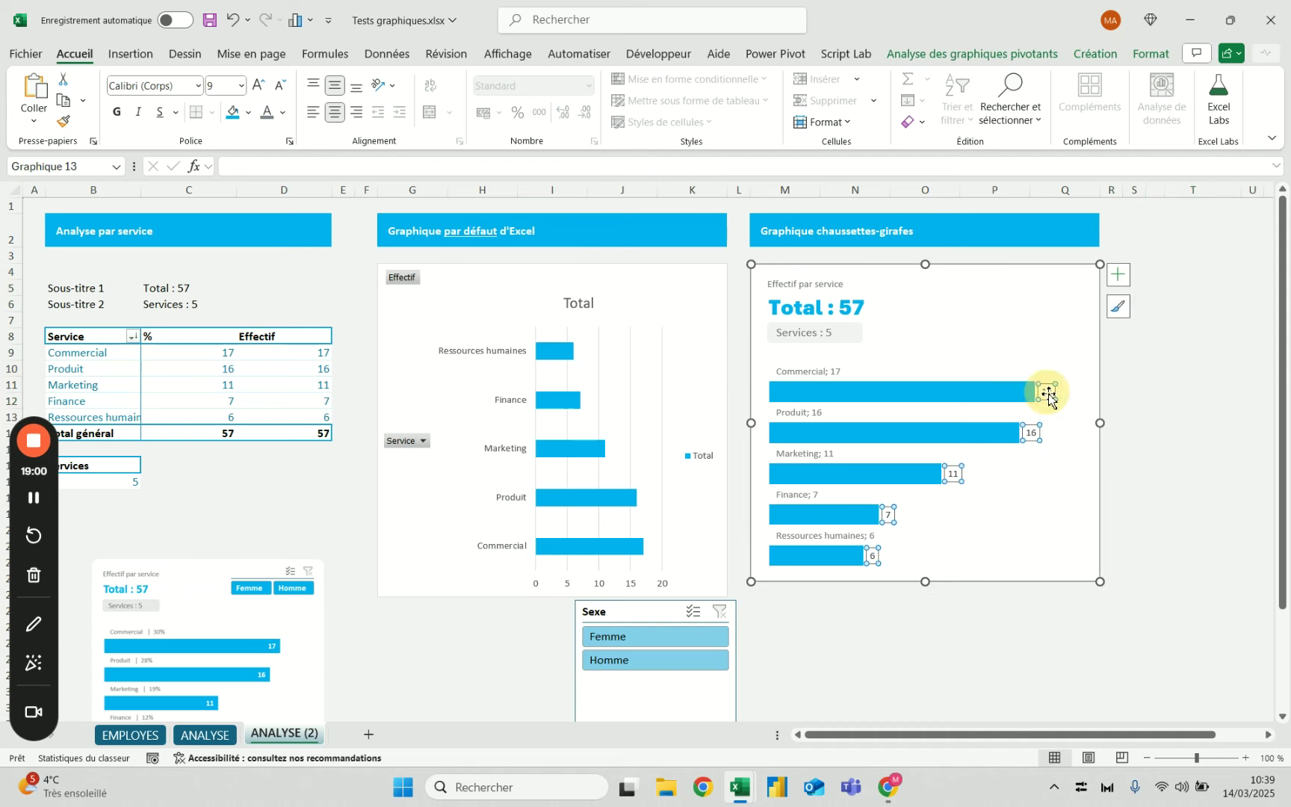
{"action": "right_click", "coordinate": [1046, 391]}
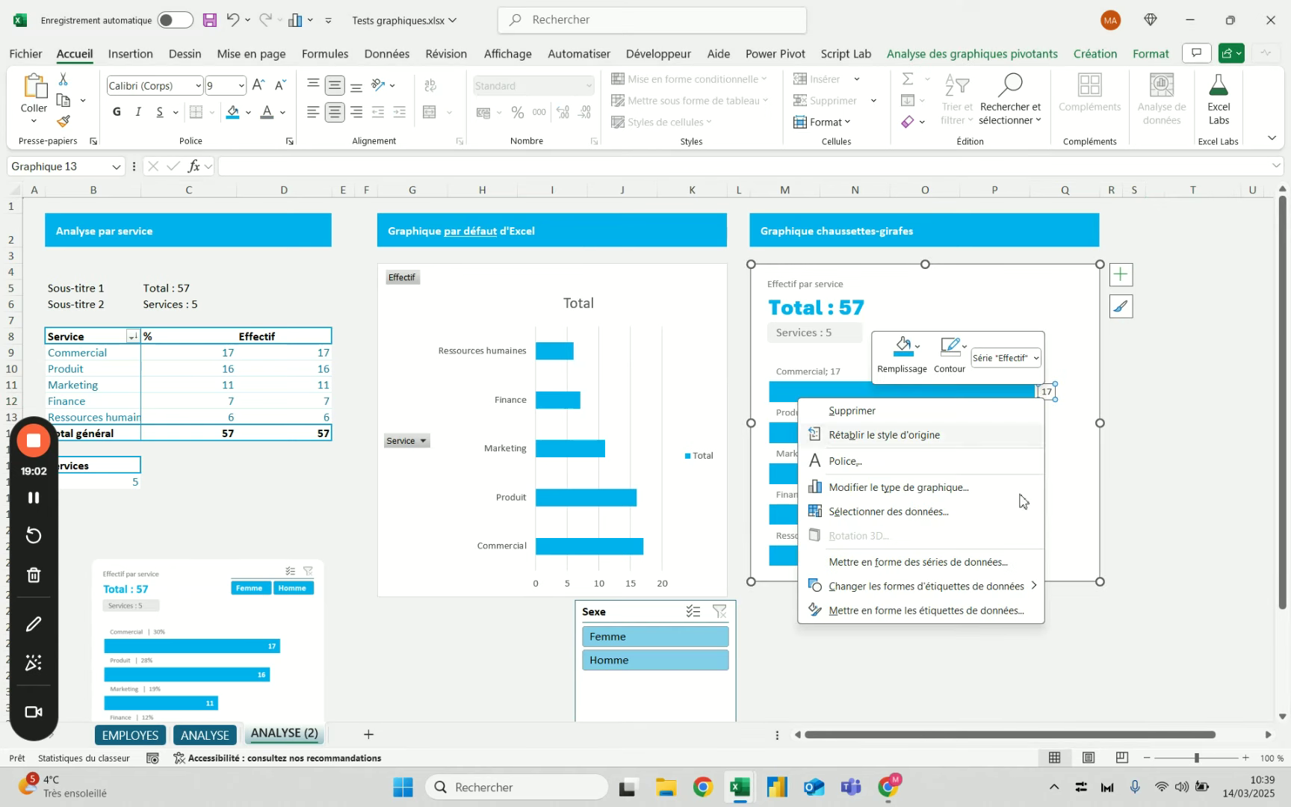
{"action": "left_click", "coordinate": [963, 611]}
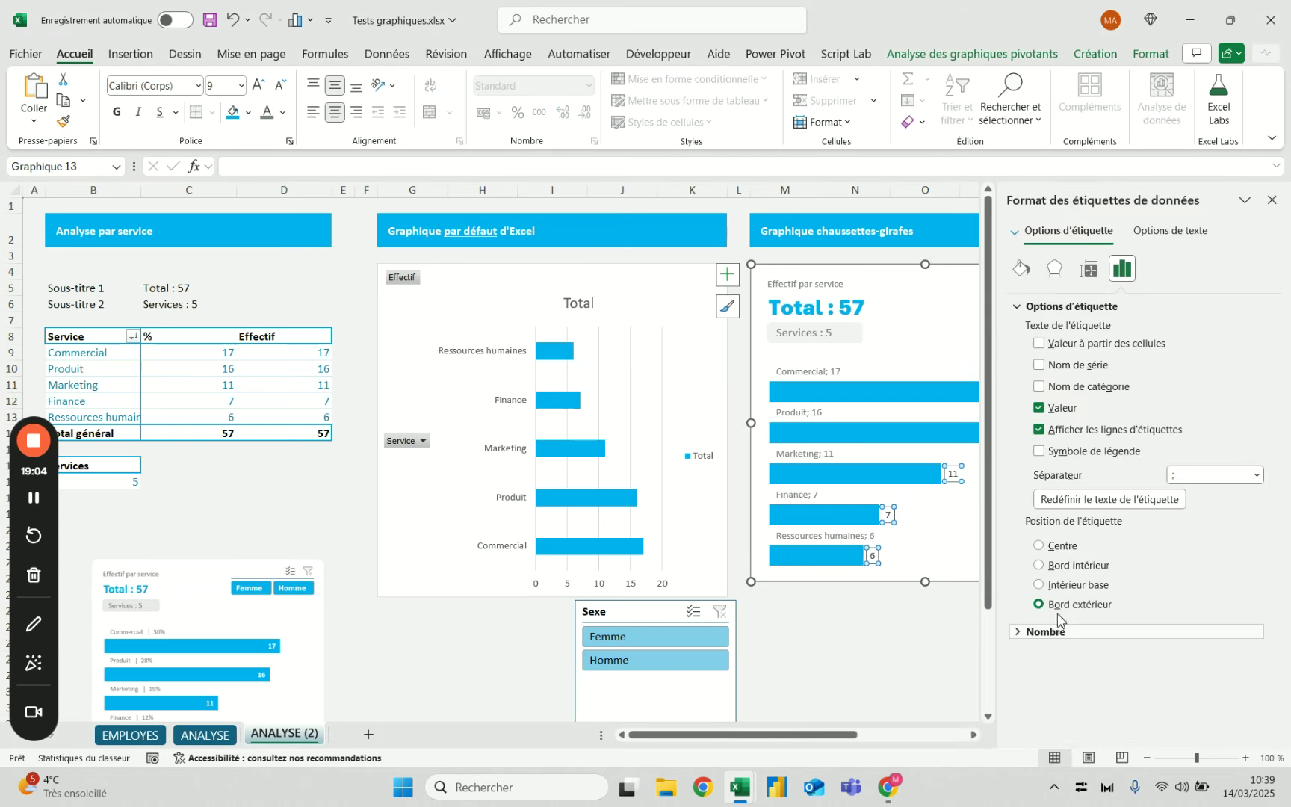
{"action": "left_click", "coordinate": [1070, 566]}
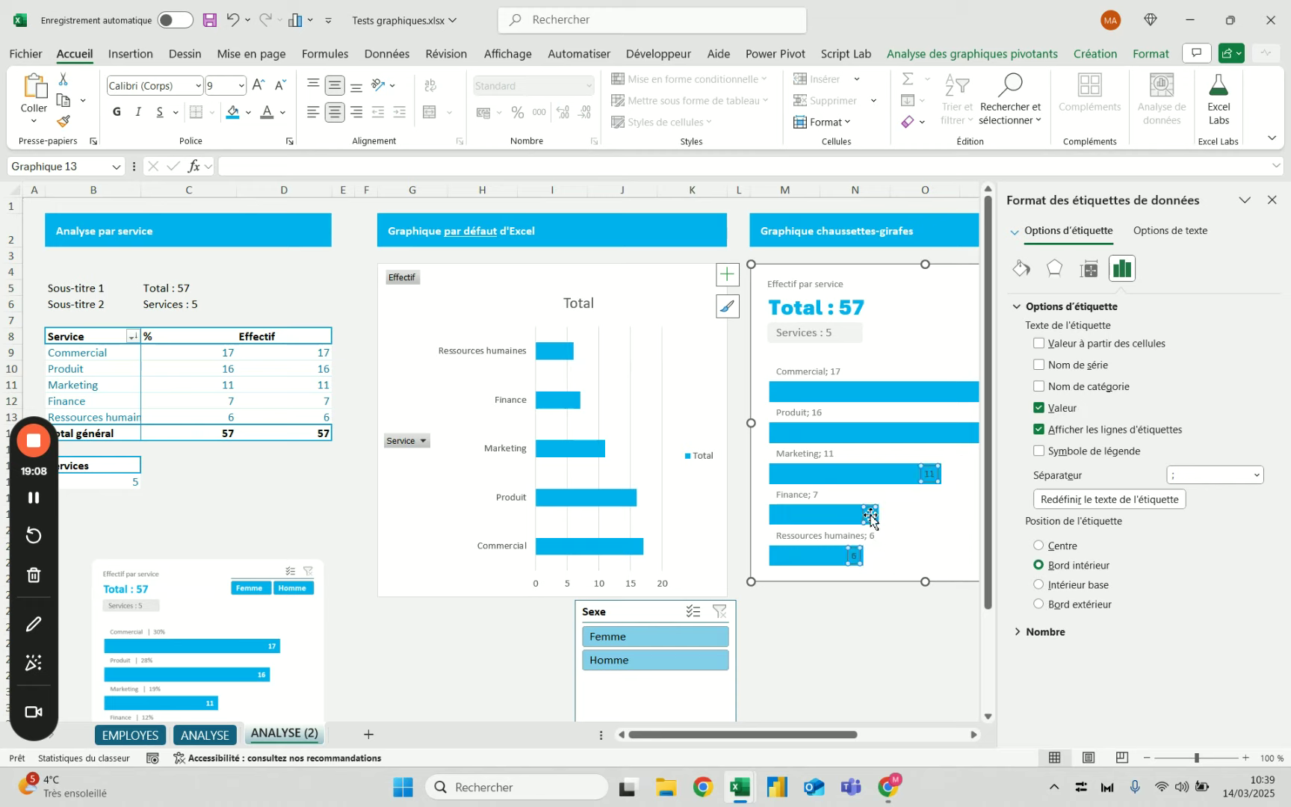
{"action": "left_click", "coordinate": [282, 112]}
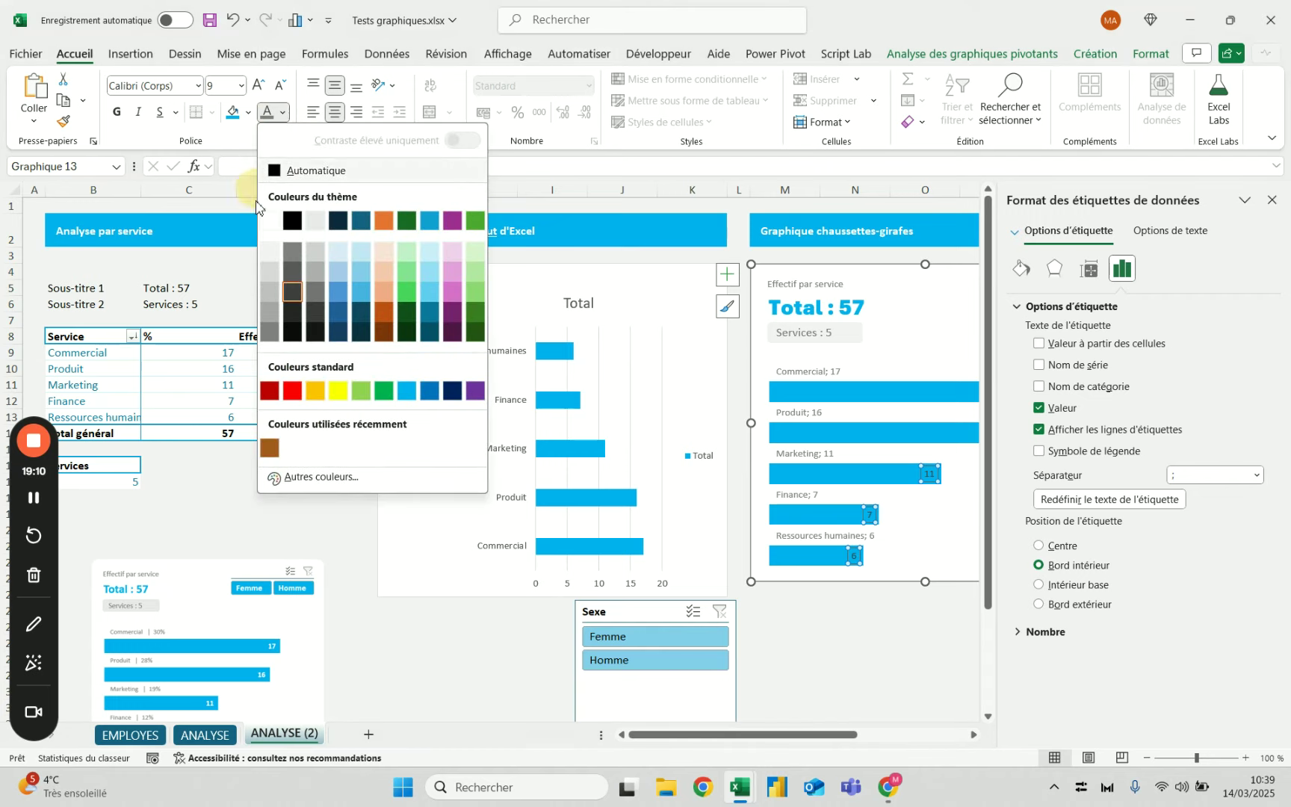
{"action": "left_click", "coordinate": [268, 219]}
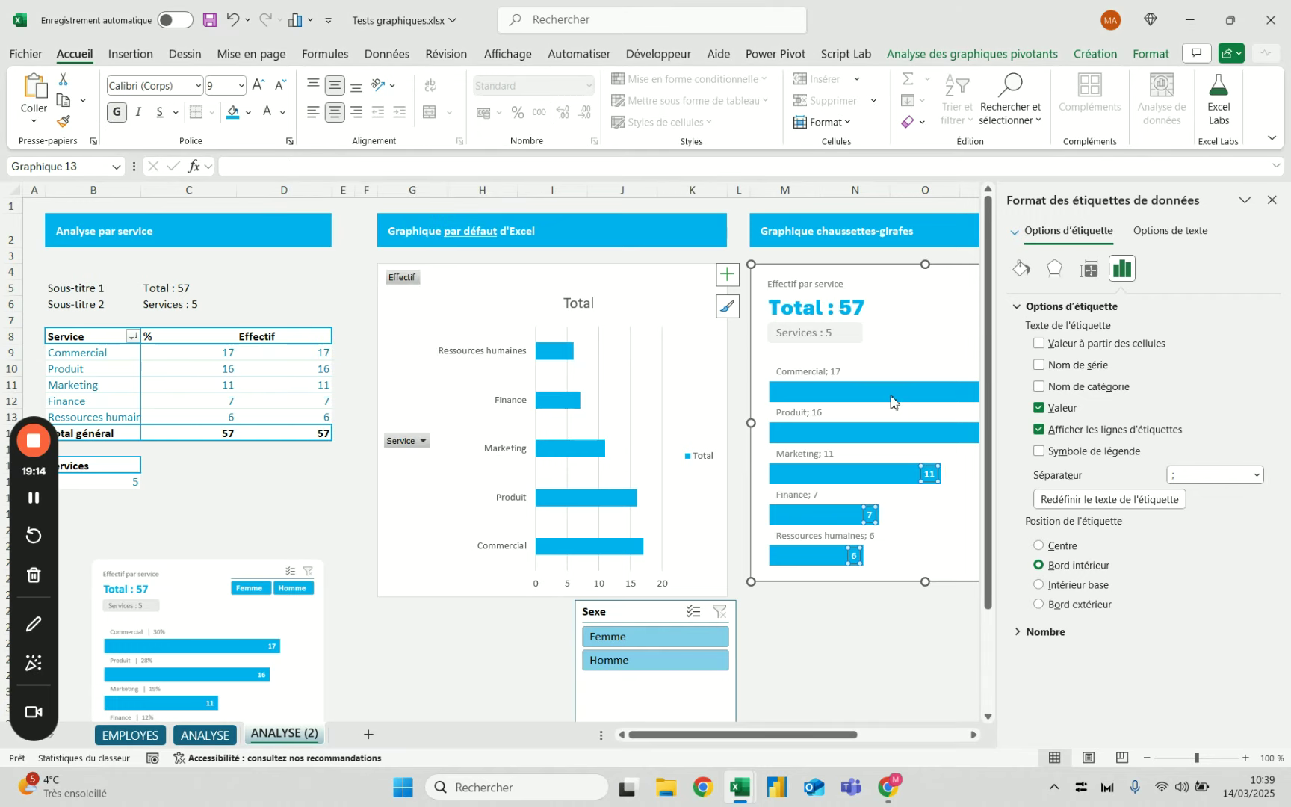
{"action": "left_click", "coordinate": [853, 715]}
Set the separator (Séparateur) of the % series' category-and-value labels to a space (espace).
{"action": "left_click", "coordinate": [811, 457]}
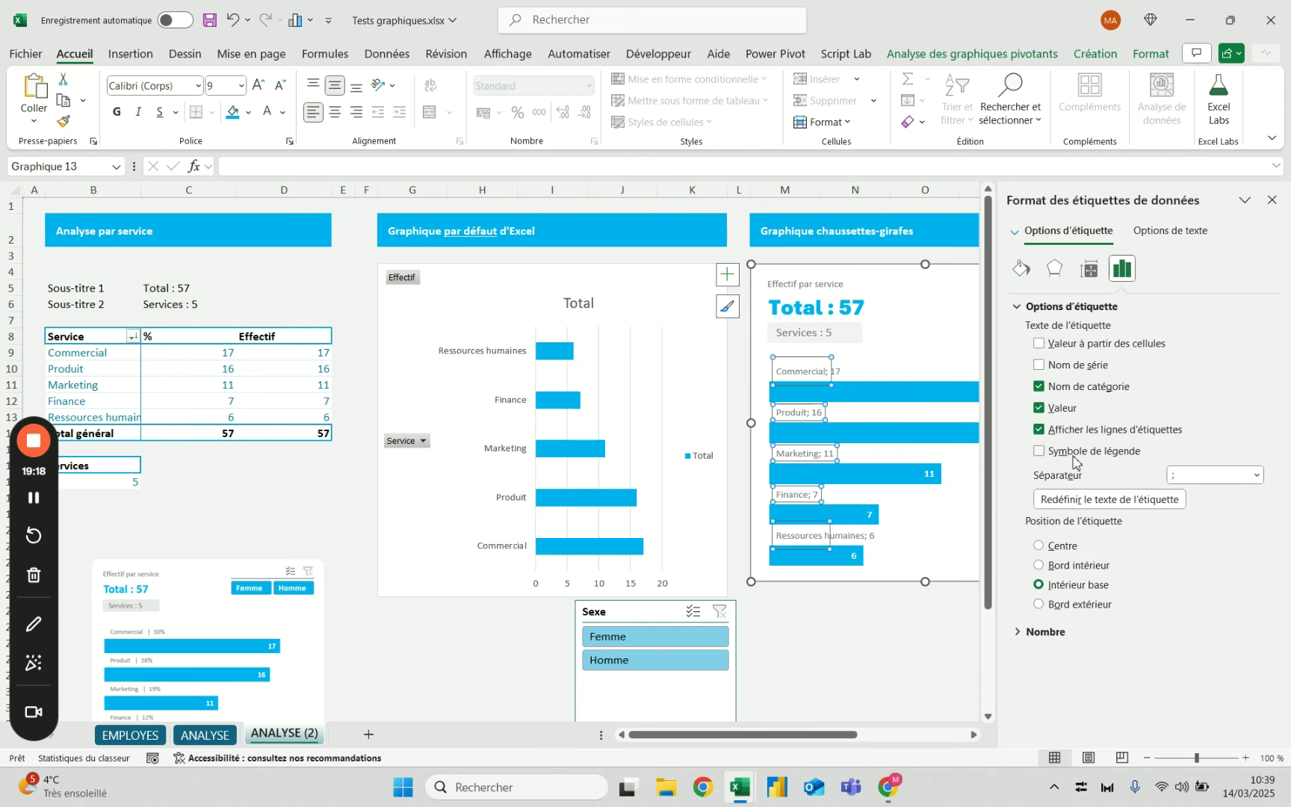
{"action": "left_click", "coordinate": [1256, 475]}
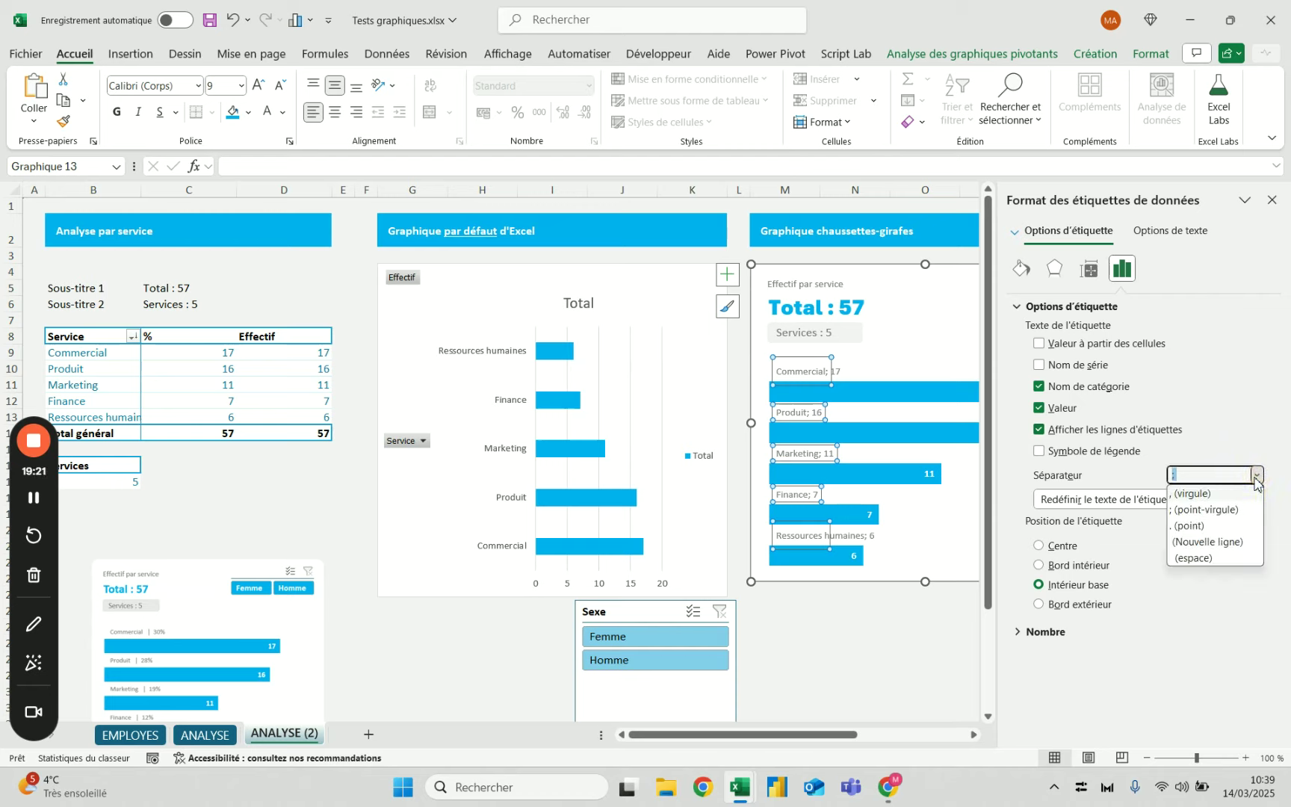
{"action": "left_click", "coordinate": [1205, 561]}
{"action": "left_click", "coordinate": [856, 676]}
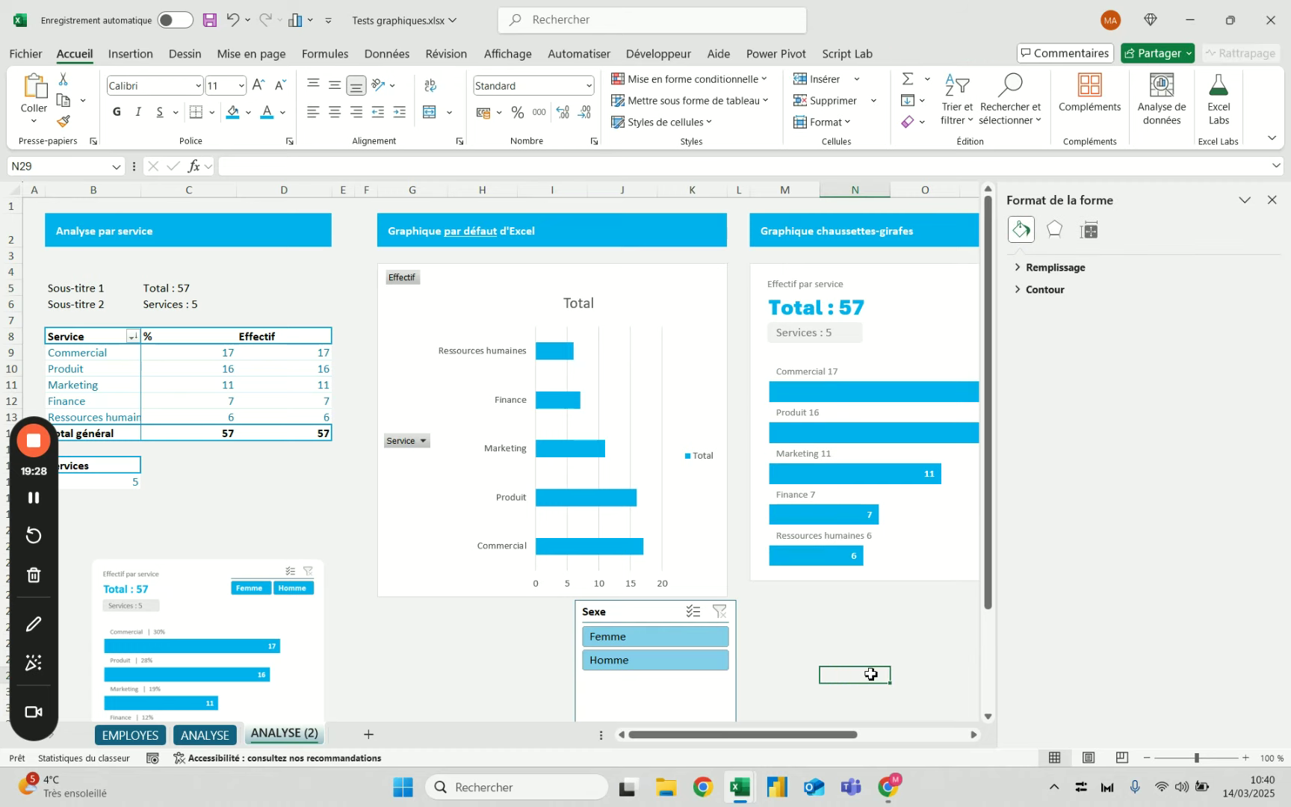
Move the reference picture of the finished chart to just below the Services table, clear of the pivot table.
{"action": "left_click", "coordinate": [208, 589]}
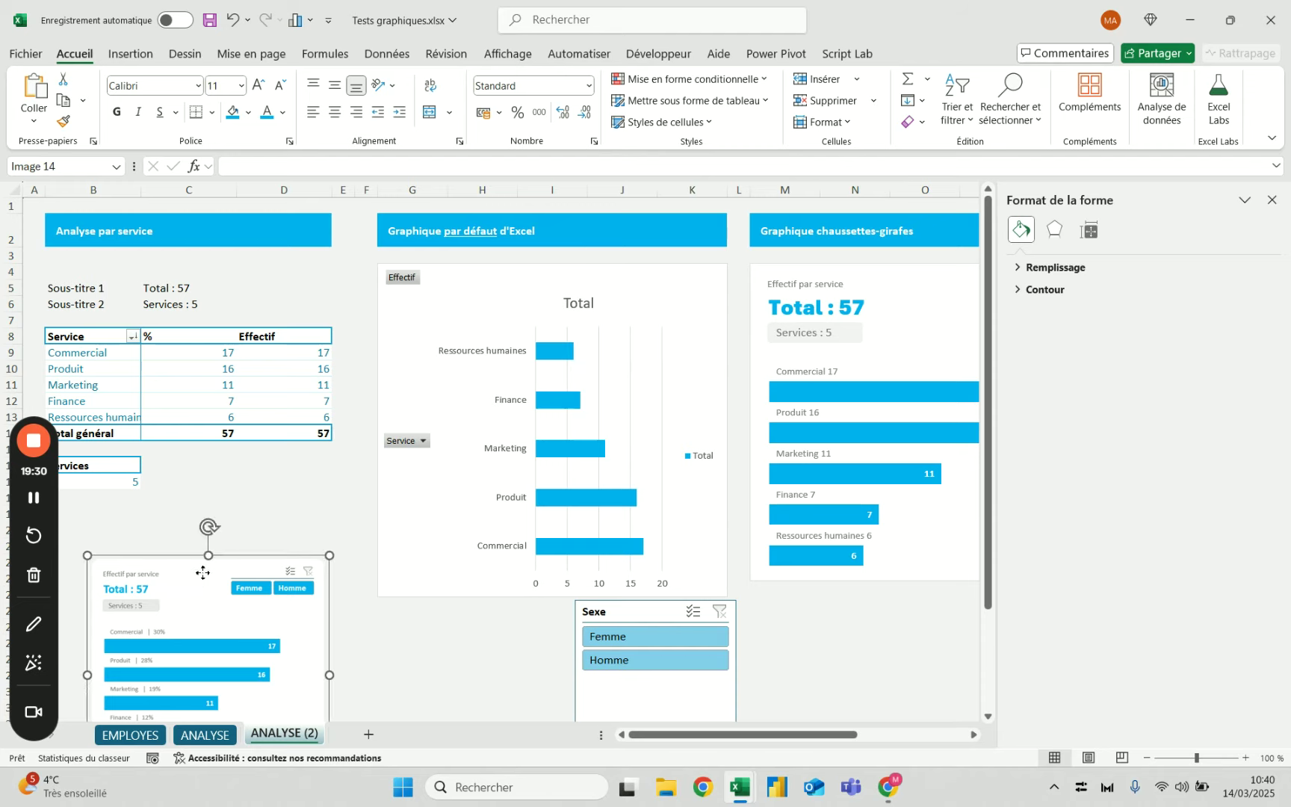
{"action": "left_click_drag", "start_coordinate": [208, 589], "coordinate": [224, 461]}
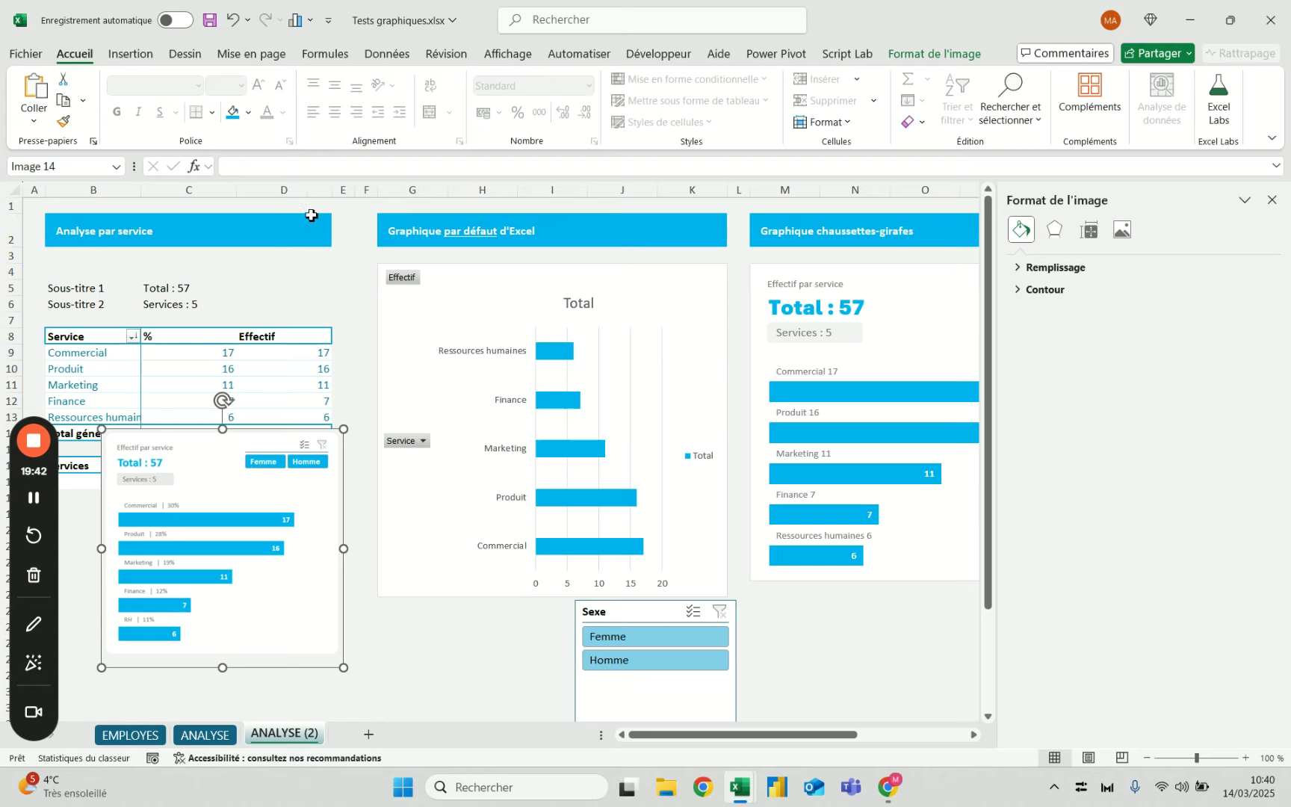
{"action": "left_click", "coordinate": [350, 231]}
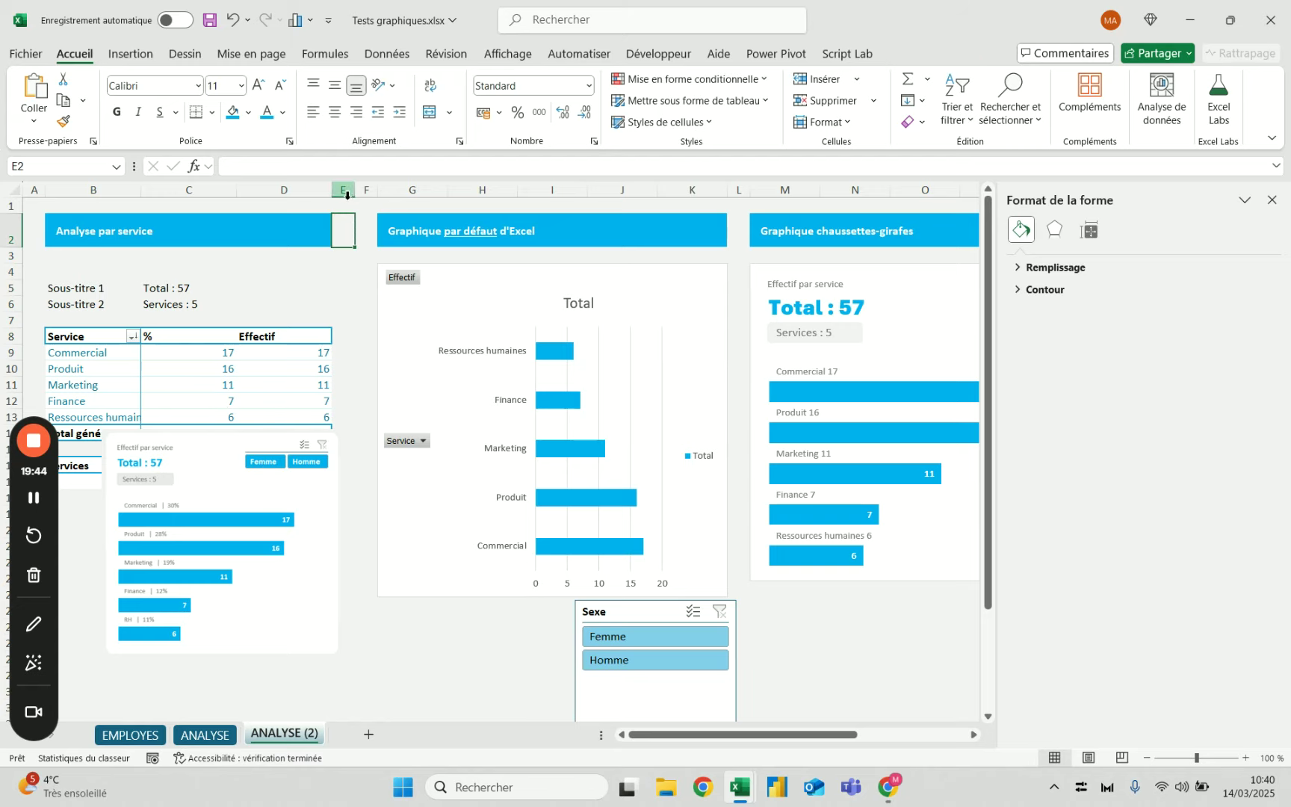
{"action": "left_click_drag", "start_coordinate": [261, 448], "coordinate": [282, 481]}
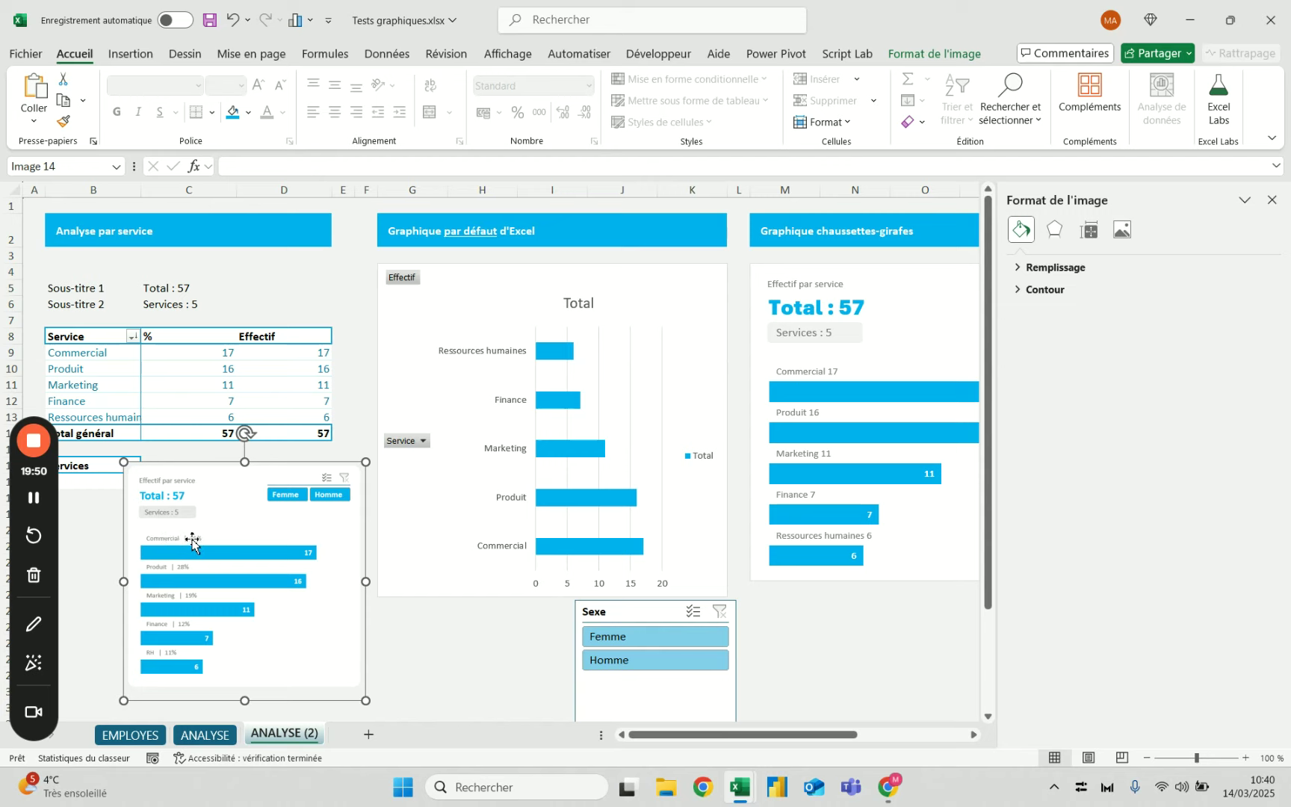
{"action": "left_click", "coordinate": [828, 374]}
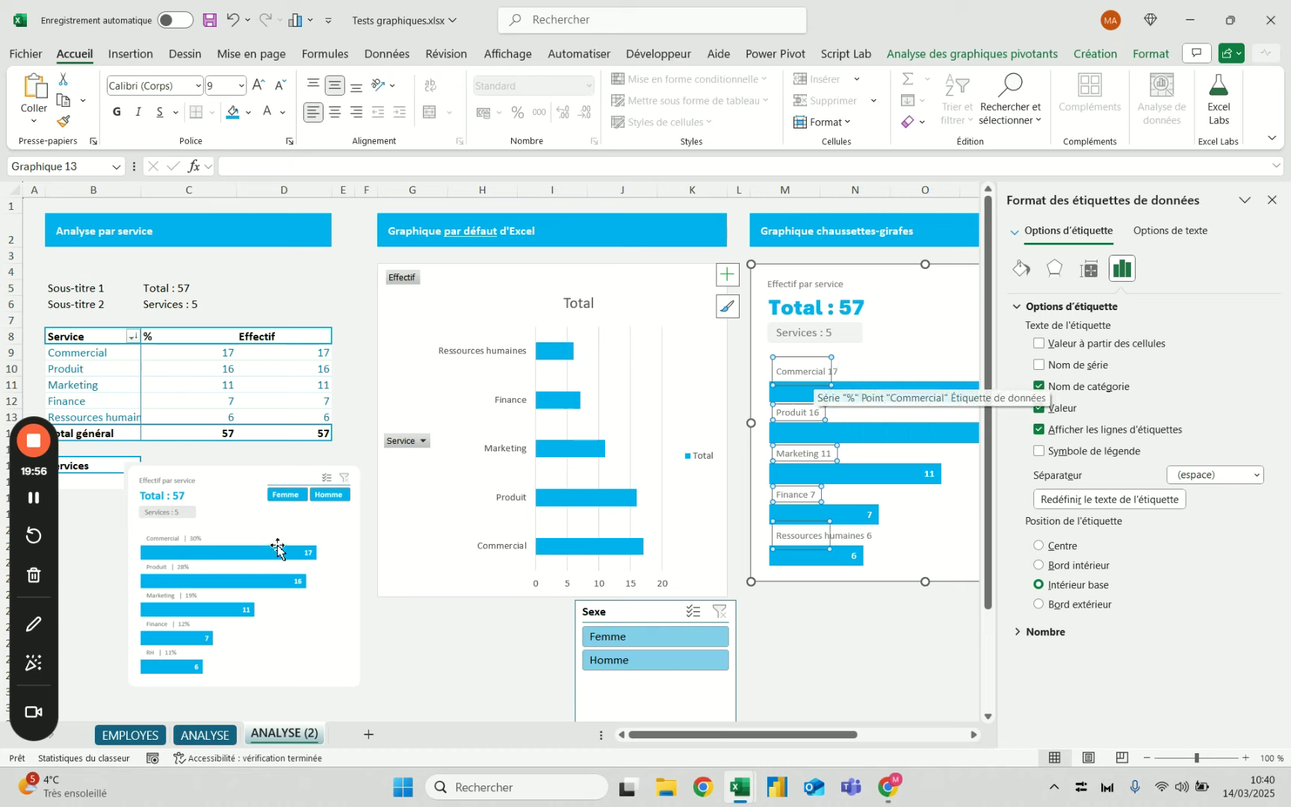
{"action": "left_click_drag", "start_coordinate": [278, 545], "coordinate": [221, 404]}
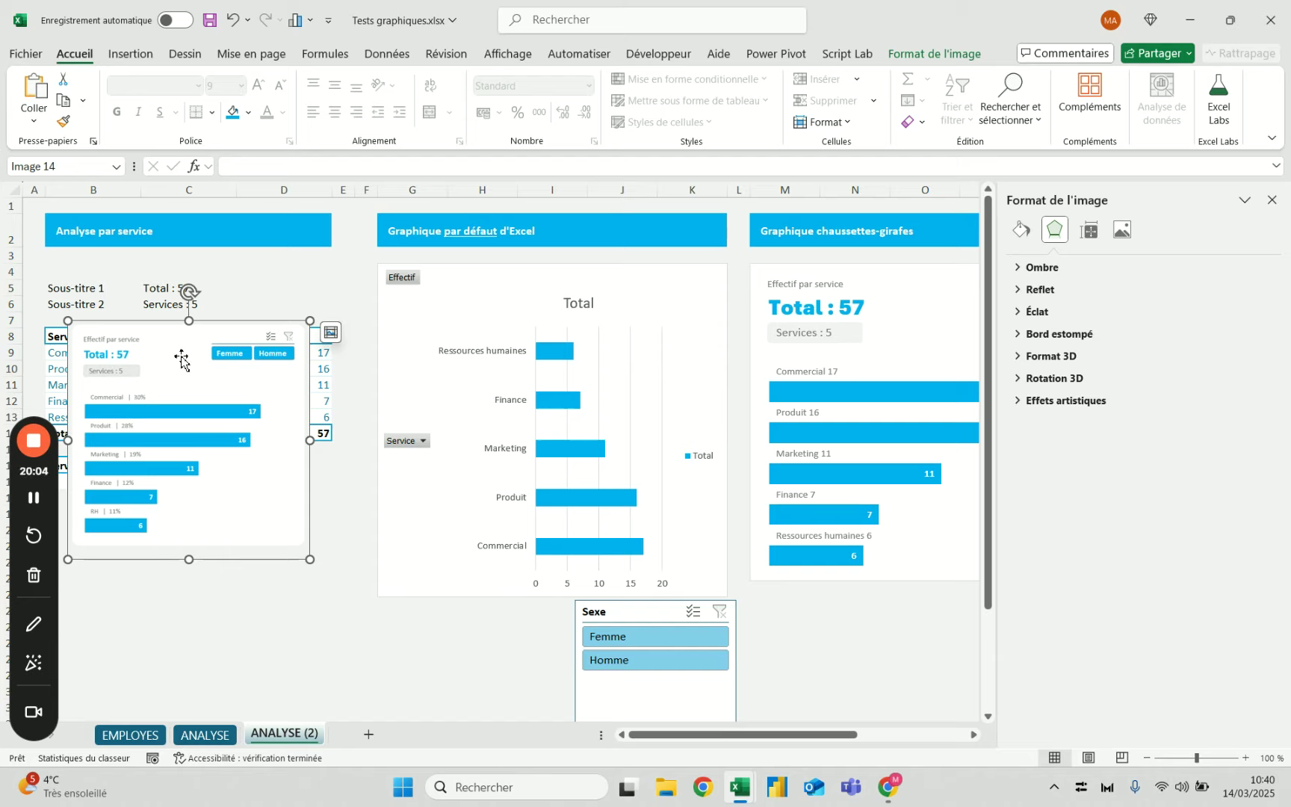
{"action": "left_click_drag", "start_coordinate": [179, 359], "coordinate": [207, 423]}
{"action": "left_click_drag", "start_coordinate": [301, 403], "coordinate": [299, 531]}
Replace the Sexe slicer on ANALYSE (2) with a copy of the formatted slicer from the ANALYSE sheet, placed below the default chart.
{"action": "left_click", "coordinate": [630, 615]}
{"action": "left_click_drag", "start_coordinate": [630, 617], "coordinate": [526, 647]}
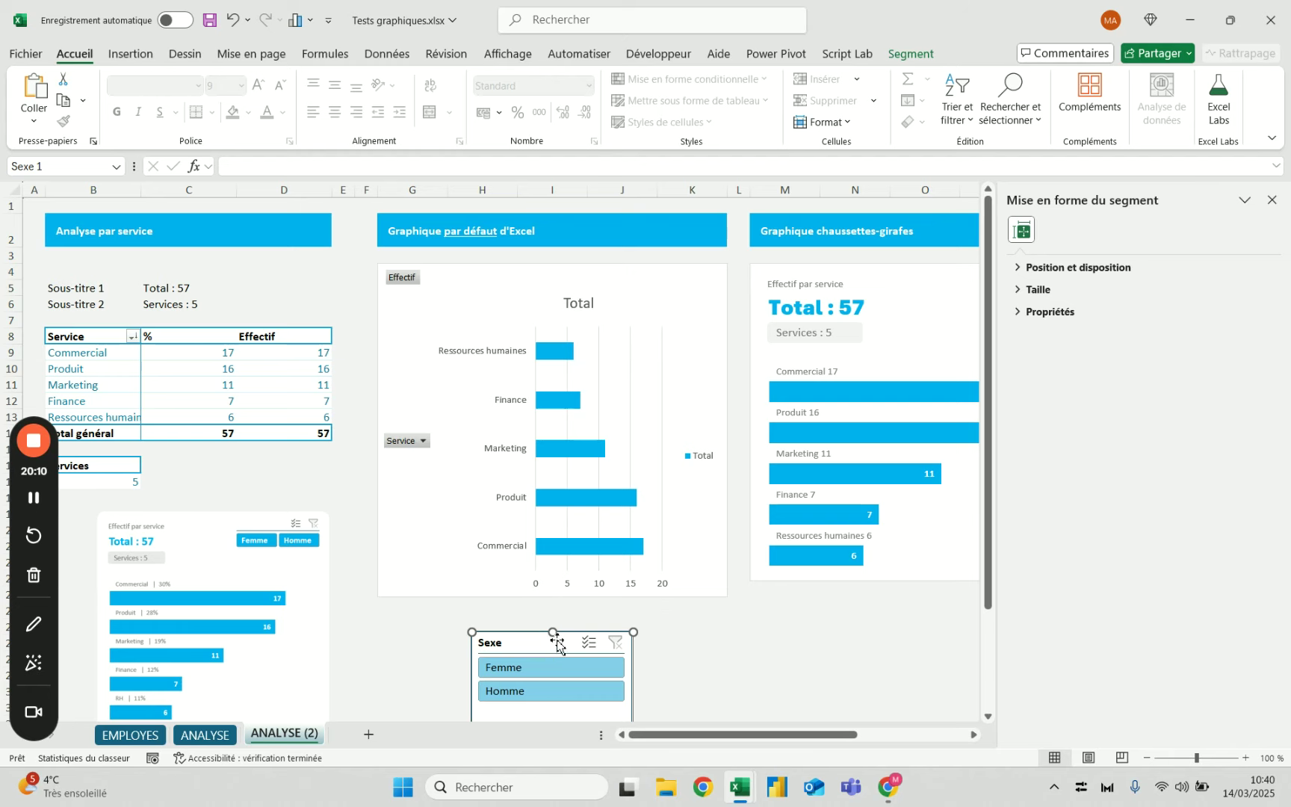
{"action": "key", "text": "Delete"}
{"action": "left_click", "coordinate": [203, 735]}
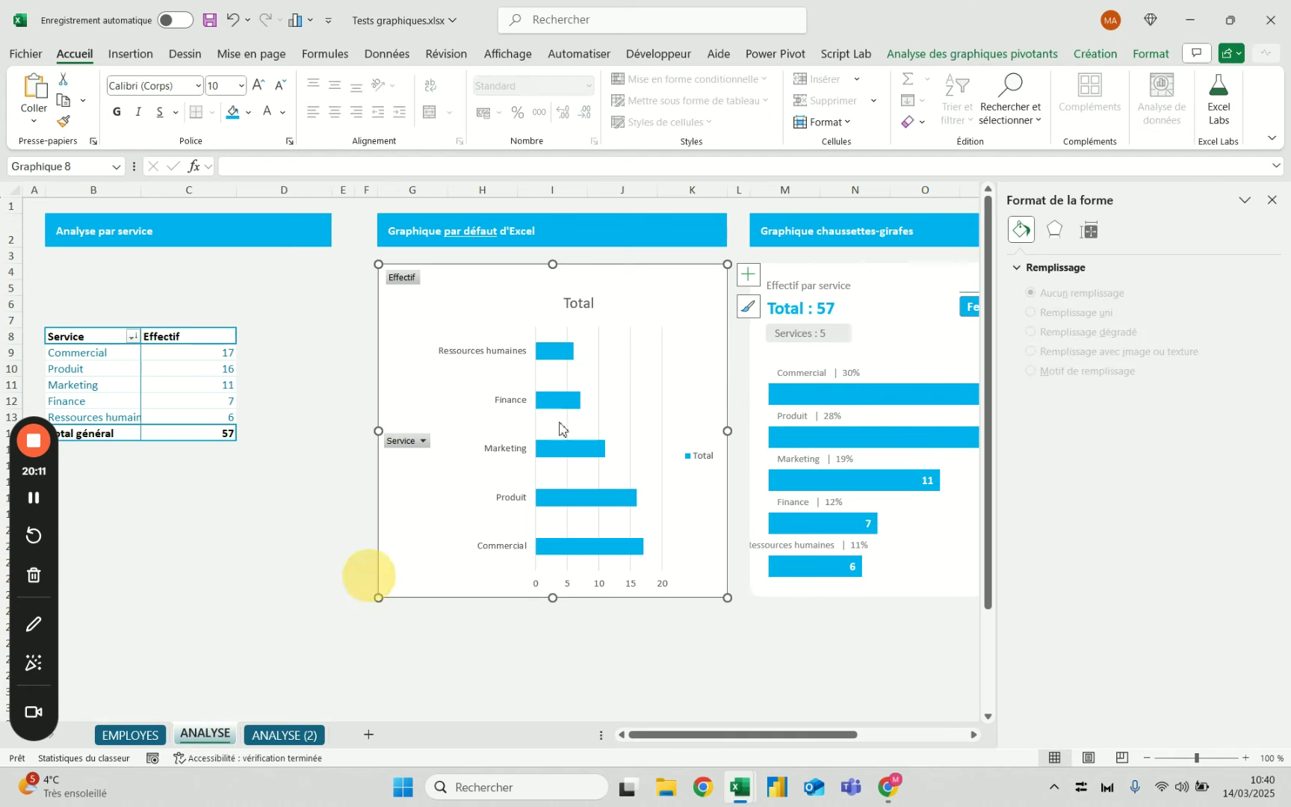
{"action": "left_click", "coordinate": [969, 290]}
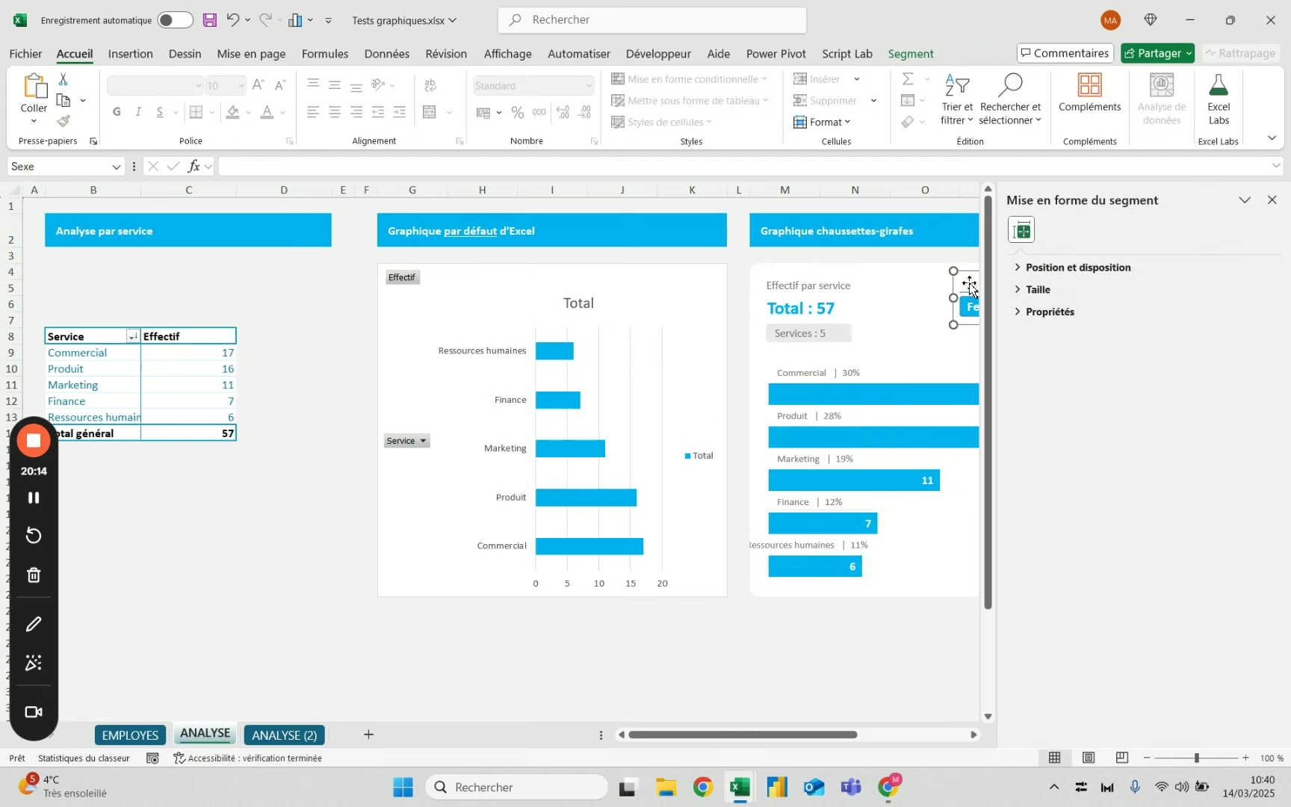
{"action": "left_click", "coordinate": [278, 735]}
{"action": "left_click", "coordinate": [478, 625]}
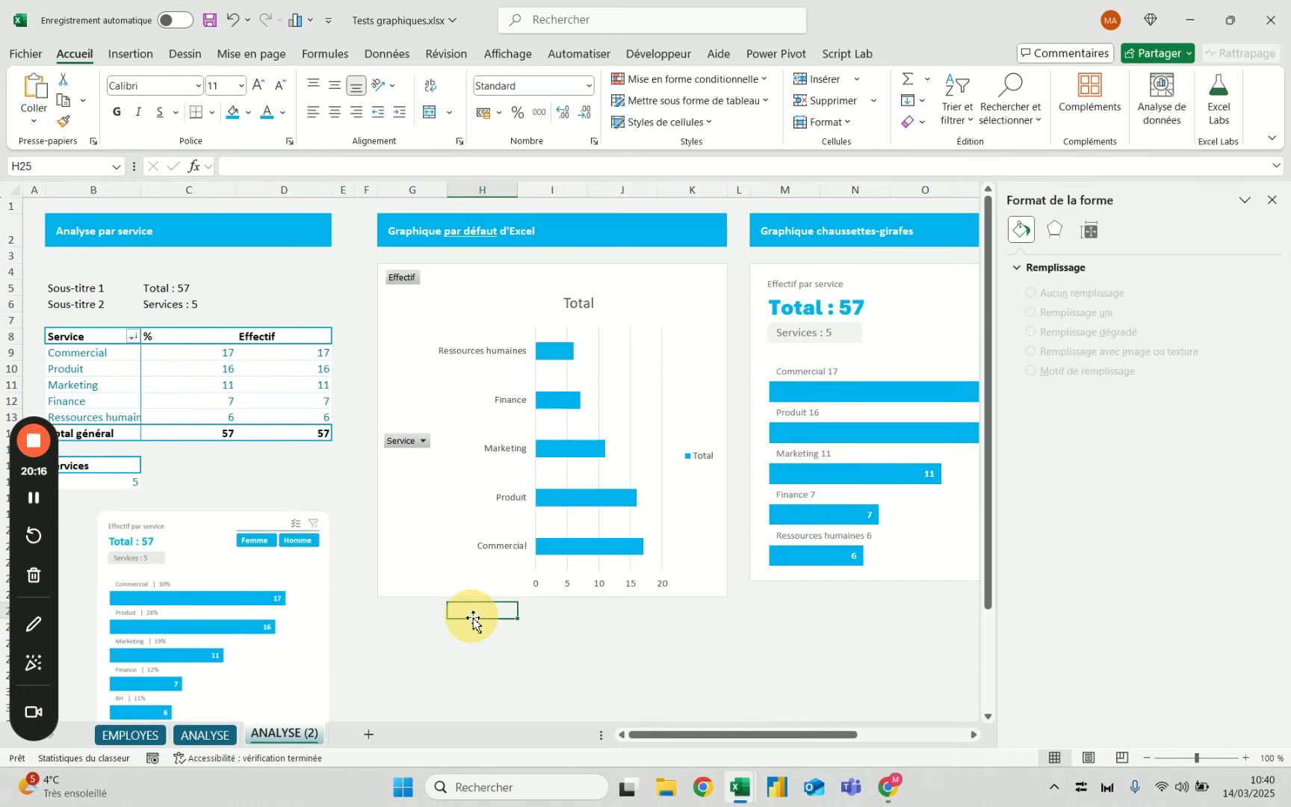
{"action": "key", "text": "ctrl+v"}
{"action": "left_click", "coordinate": [654, 647]}
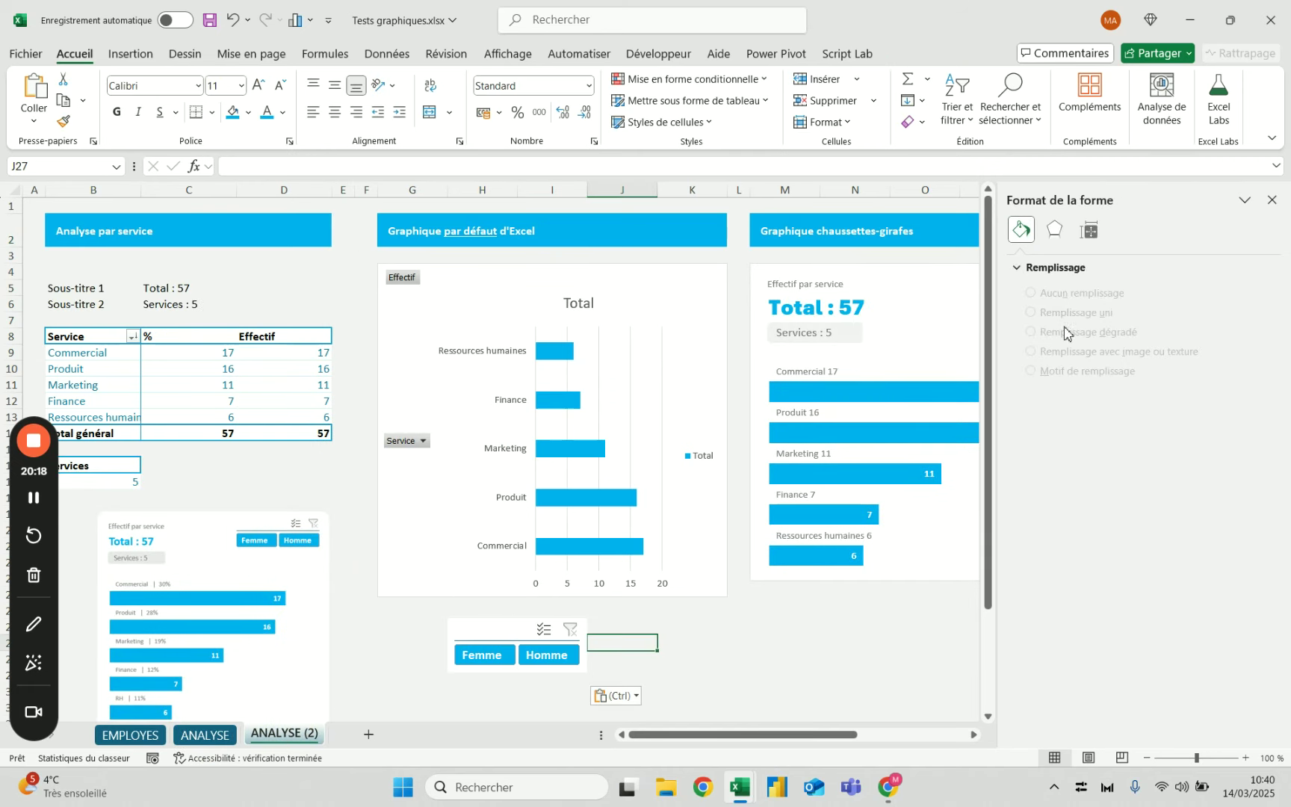
{"action": "left_click", "coordinate": [1271, 200]}
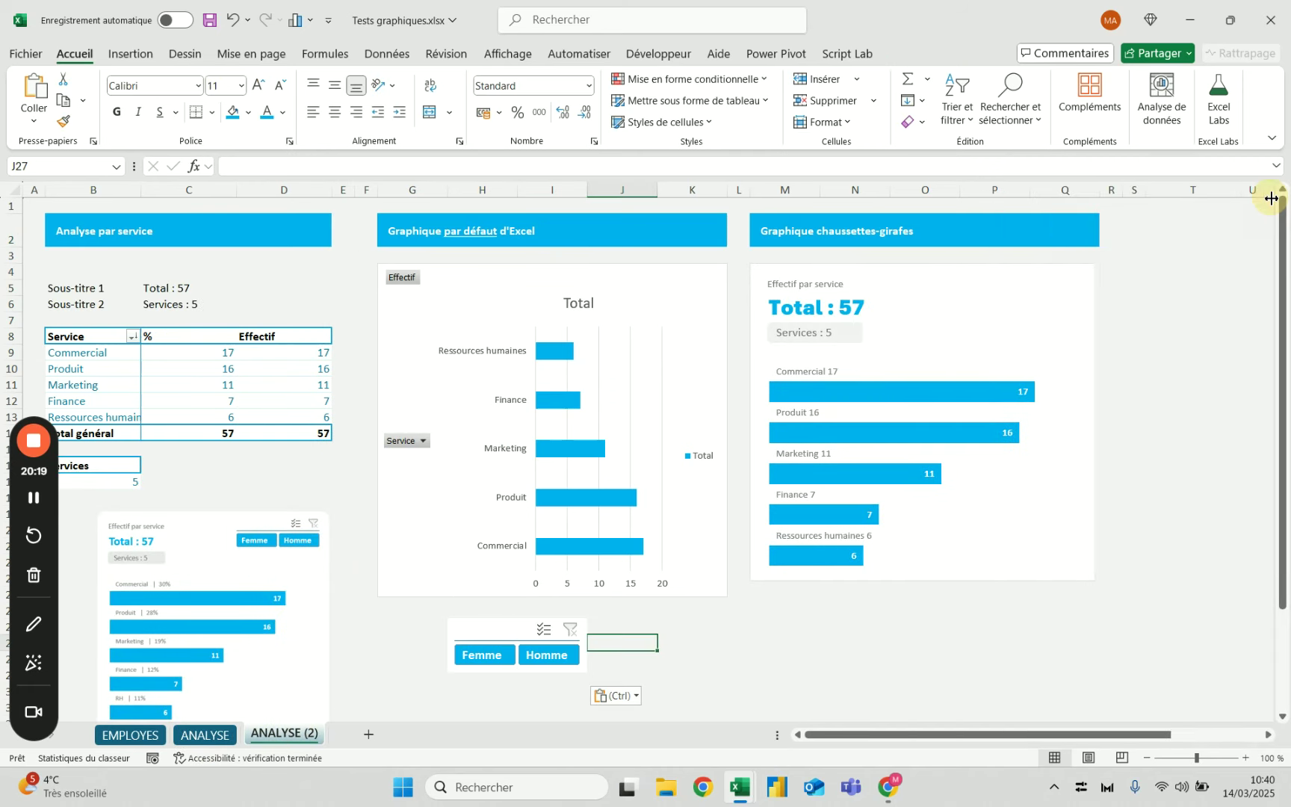
Test the pasted slicer by filtering on Femme and on Homme, and clear the filter.
{"action": "left_click", "coordinate": [482, 655]}
{"action": "left_click", "coordinate": [535, 662]}
{"action": "left_click", "coordinate": [495, 662]}
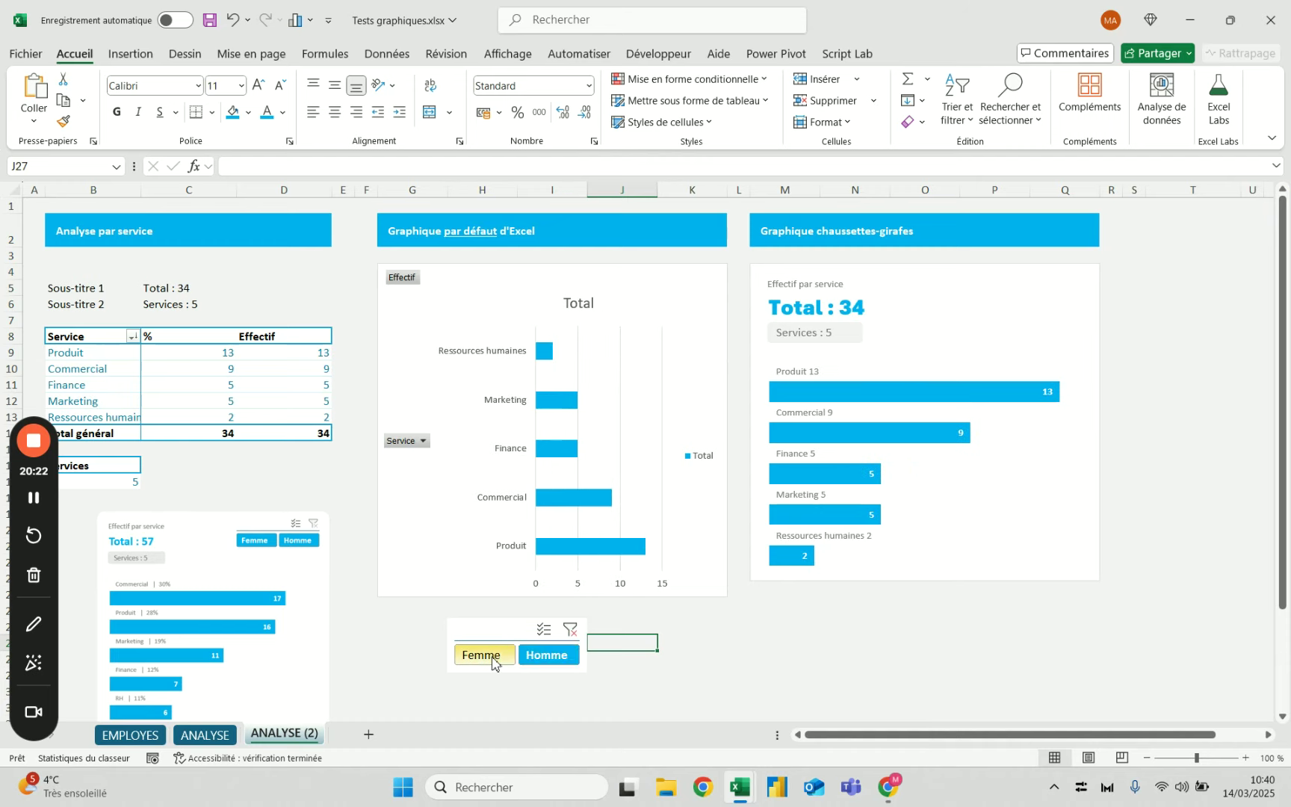
{"action": "left_click", "coordinate": [547, 661]}
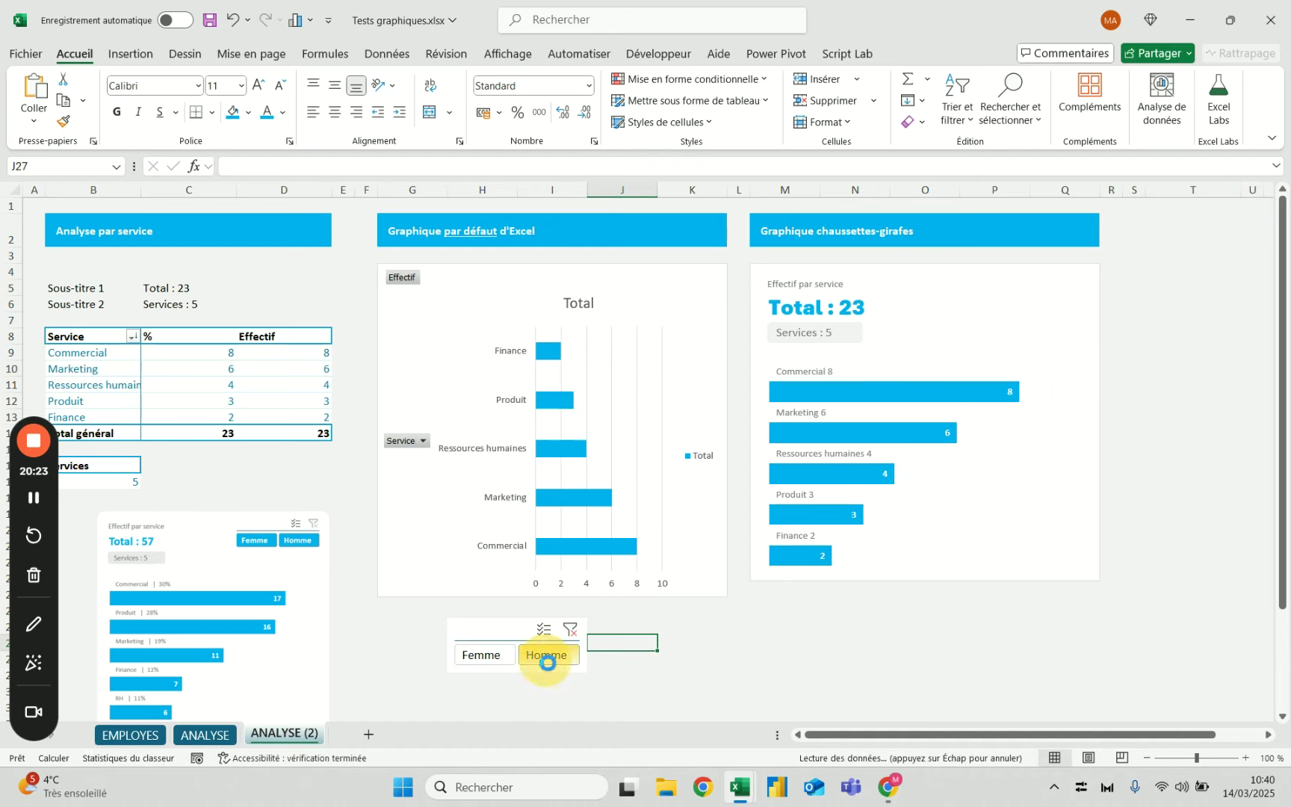
{"action": "left_click", "coordinate": [571, 629]}
{"action": "left_click", "coordinate": [755, 670]}
Show the values of the pivot table's % field as a percentage of the grand total (% du total général).
{"action": "left_click", "coordinate": [239, 382]}
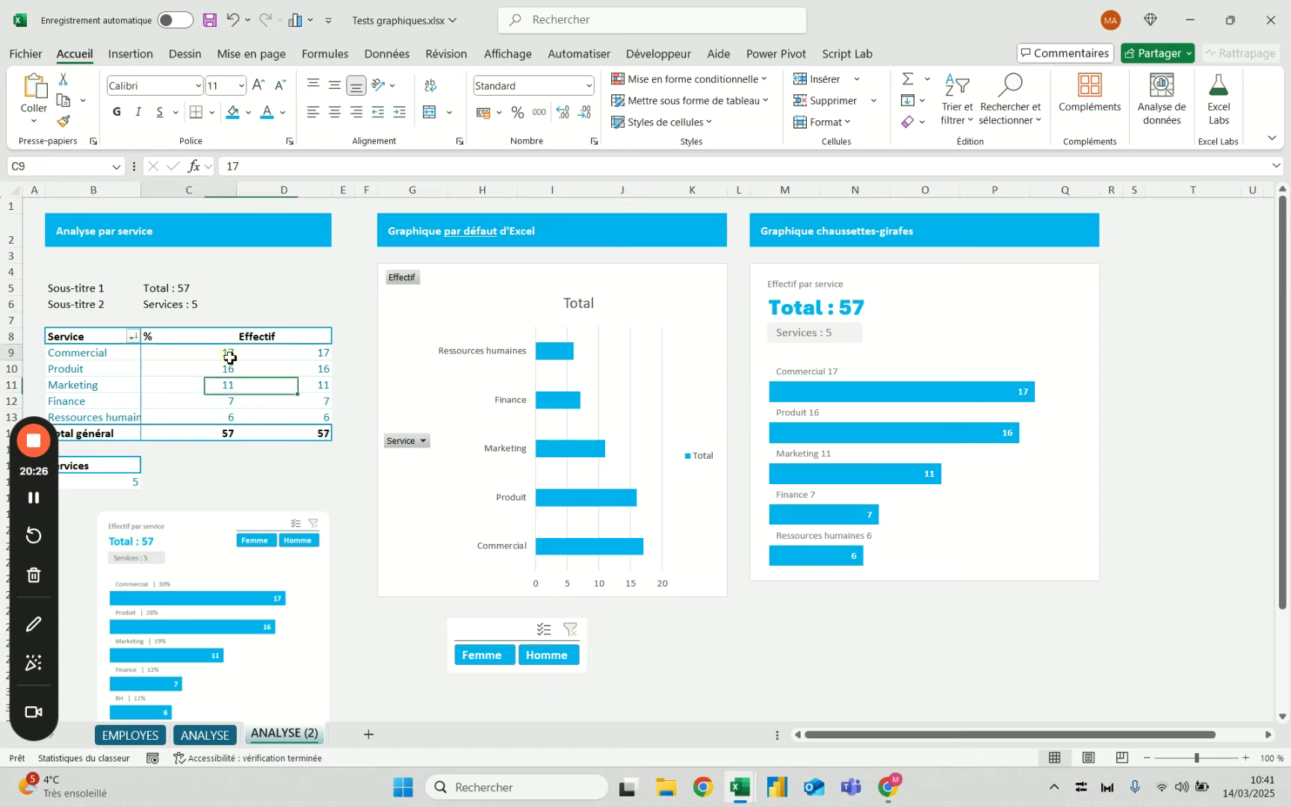
{"action": "left_click", "coordinate": [214, 356]}
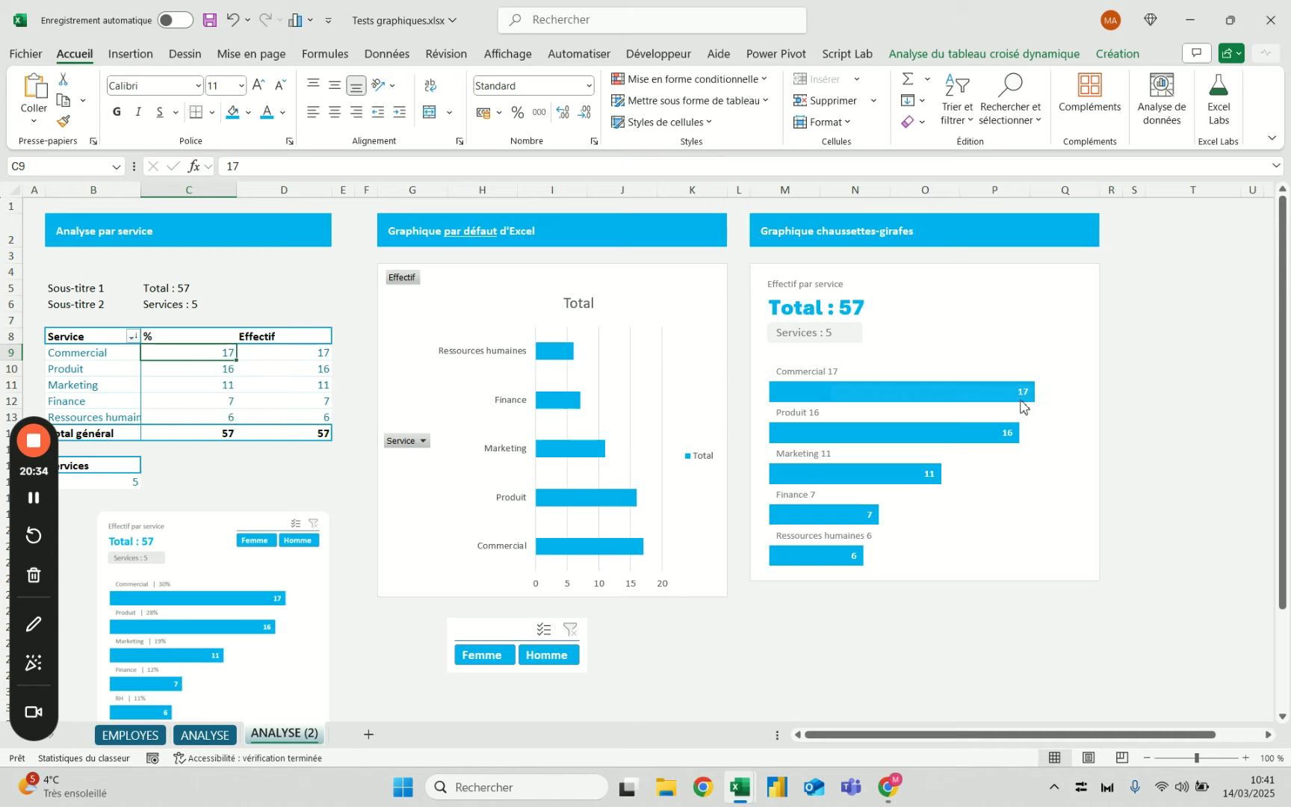
{"action": "right_click", "coordinate": [217, 356]}
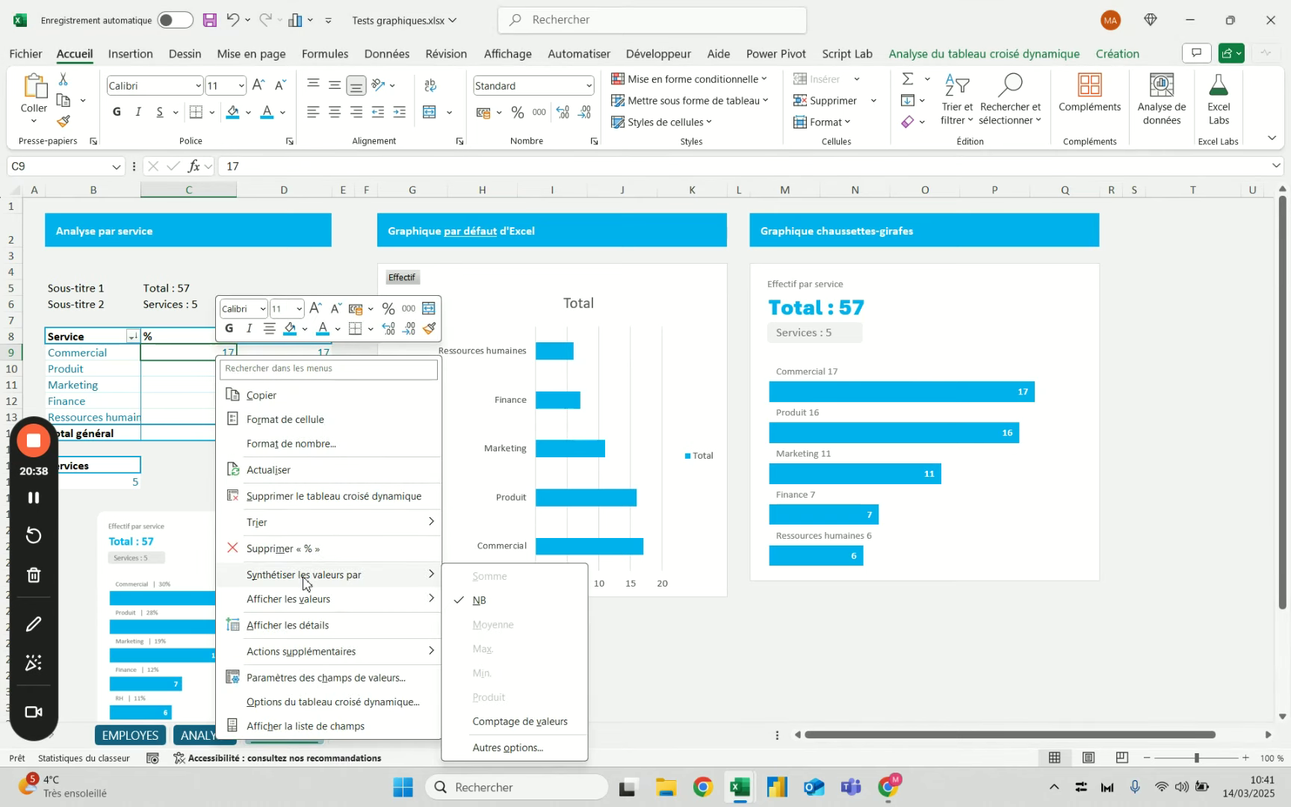
{"action": "mouse_move", "coordinate": [314, 595]}
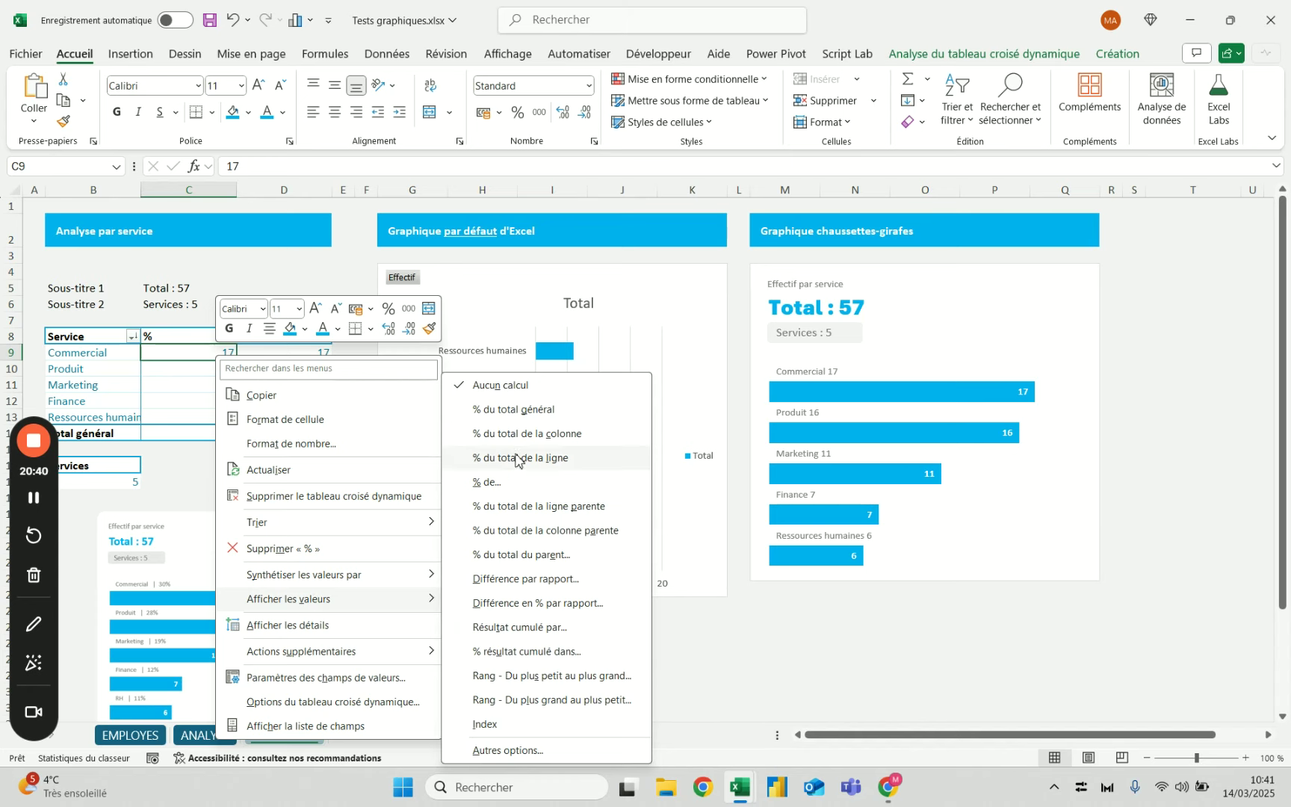
{"action": "left_click", "coordinate": [527, 410]}
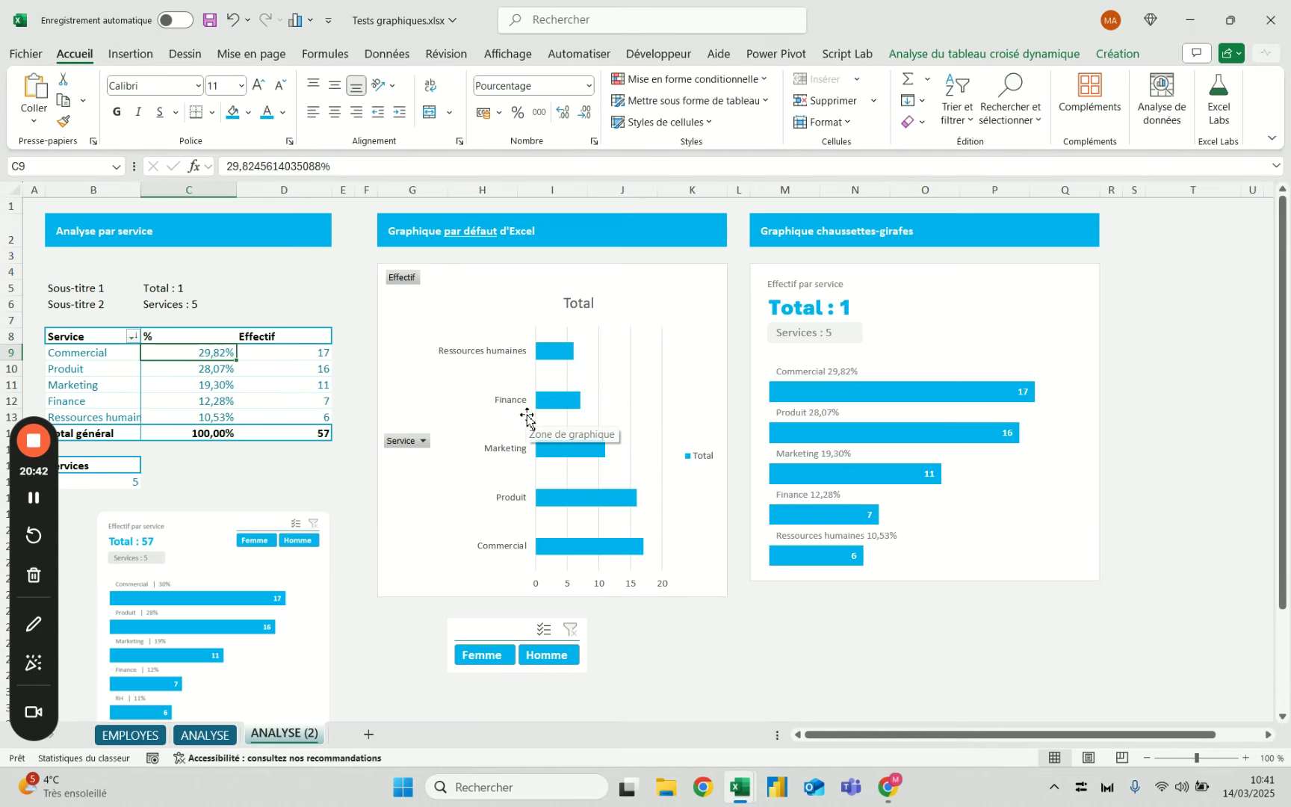
Format the pivot table's % field as Pourcentage with 0 decimal places.
{"action": "right_click", "coordinate": [217, 357]}
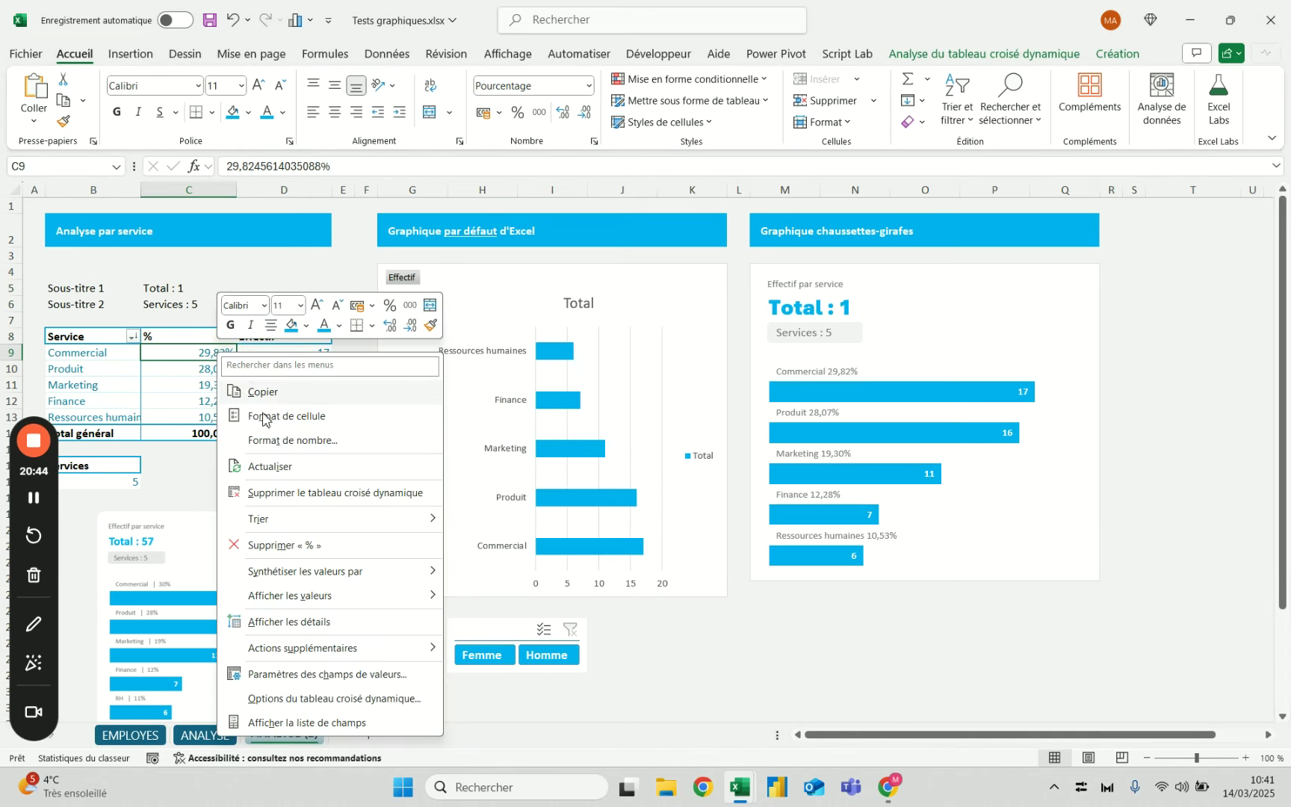
{"action": "mouse_move", "coordinate": [303, 580]}
{"action": "left_click", "coordinate": [329, 441]}
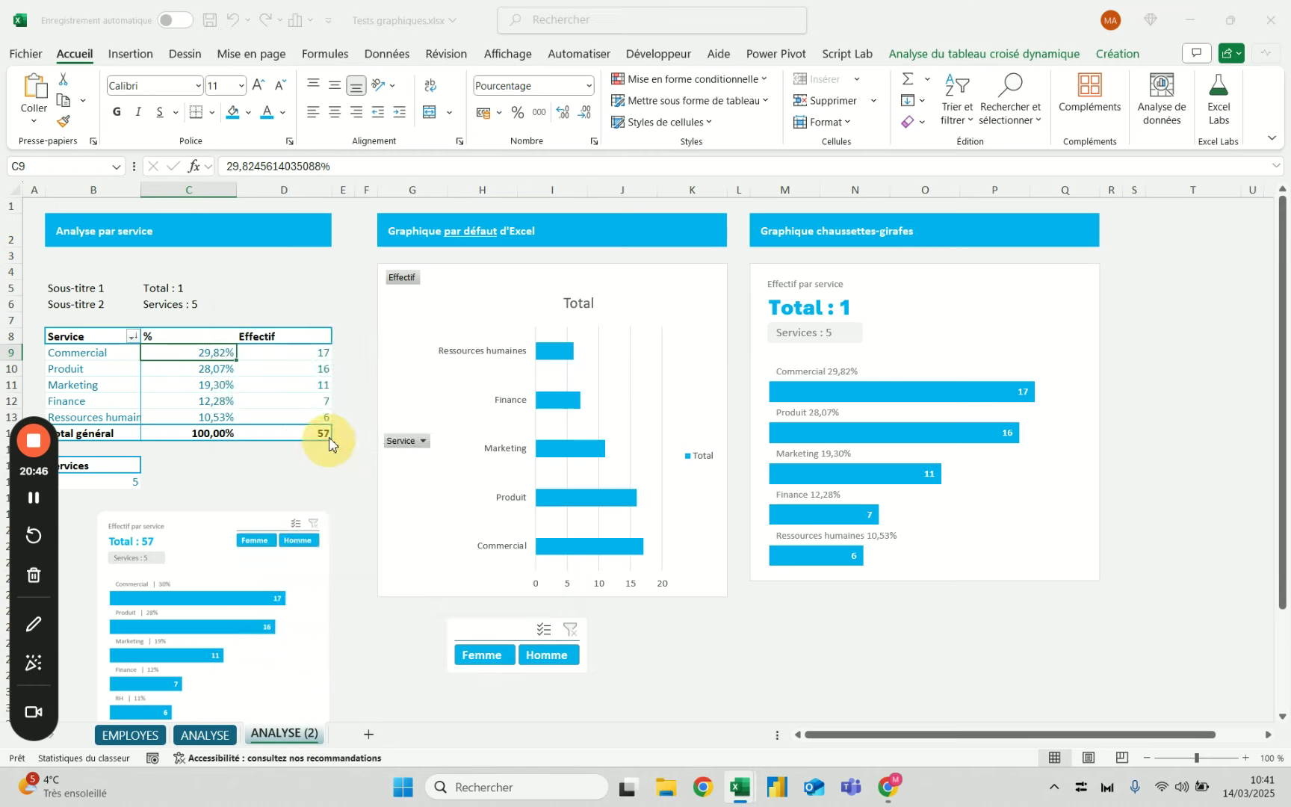
{"action": "left_click", "coordinate": [387, 340]}
{"action": "left_click", "coordinate": [387, 340]}
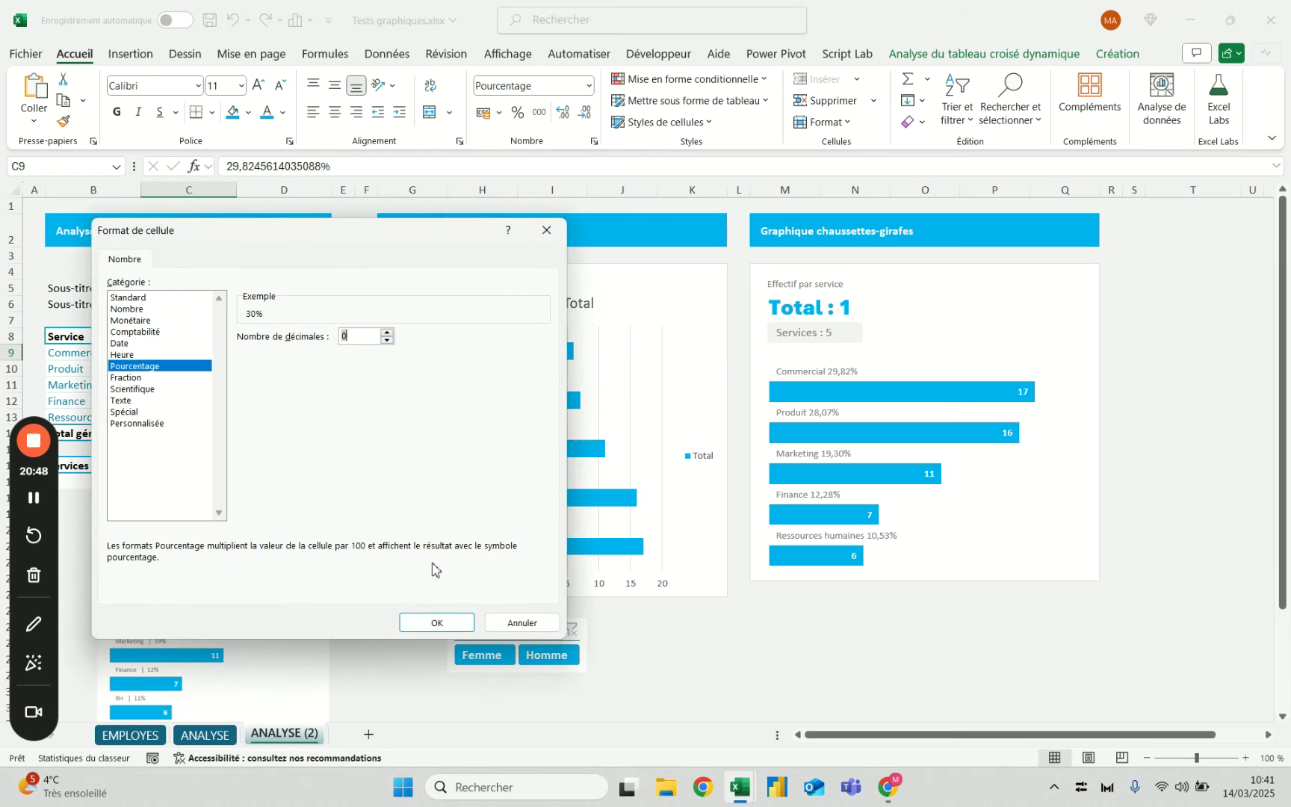
{"action": "left_click", "coordinate": [437, 622]}
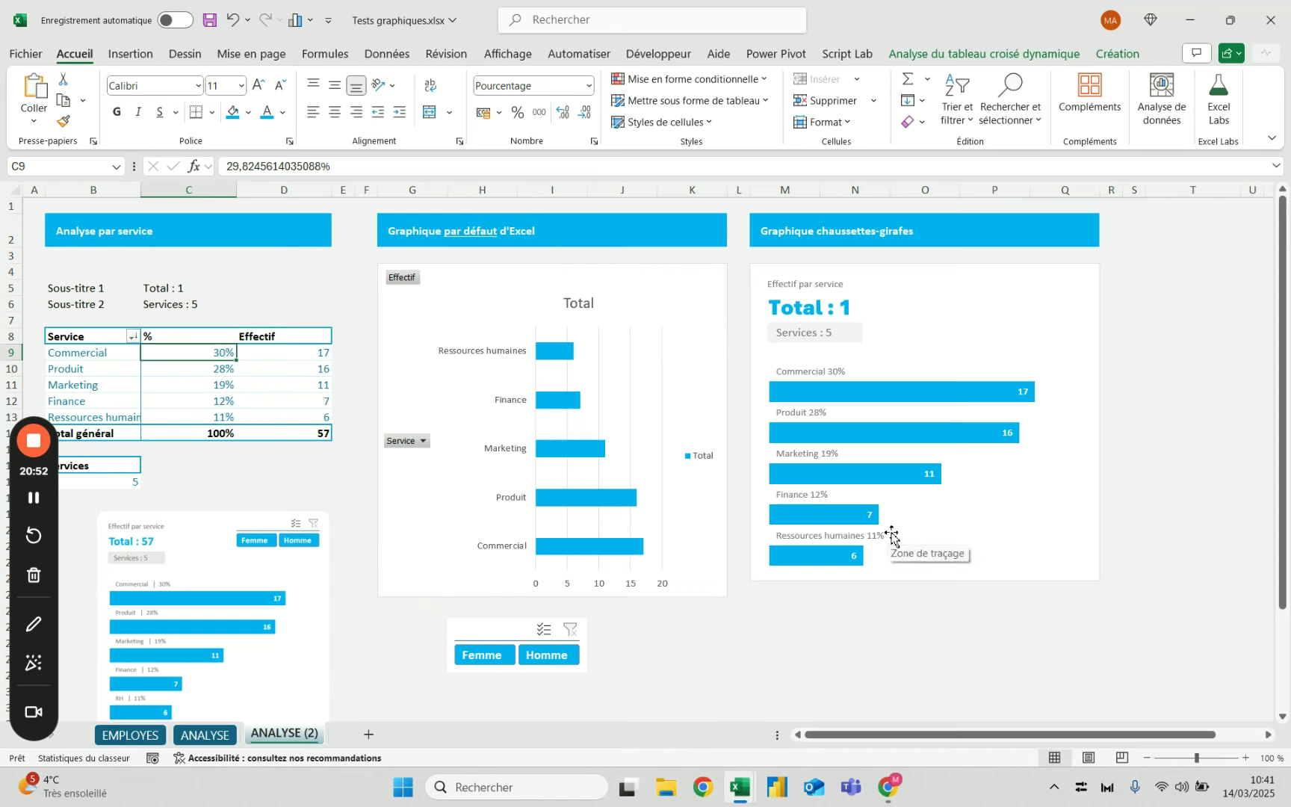
Apply a custom number format to the % field that puts a quoted vertical bar surrounded by spaces before 0%.
{"action": "right_click", "coordinate": [225, 357]}
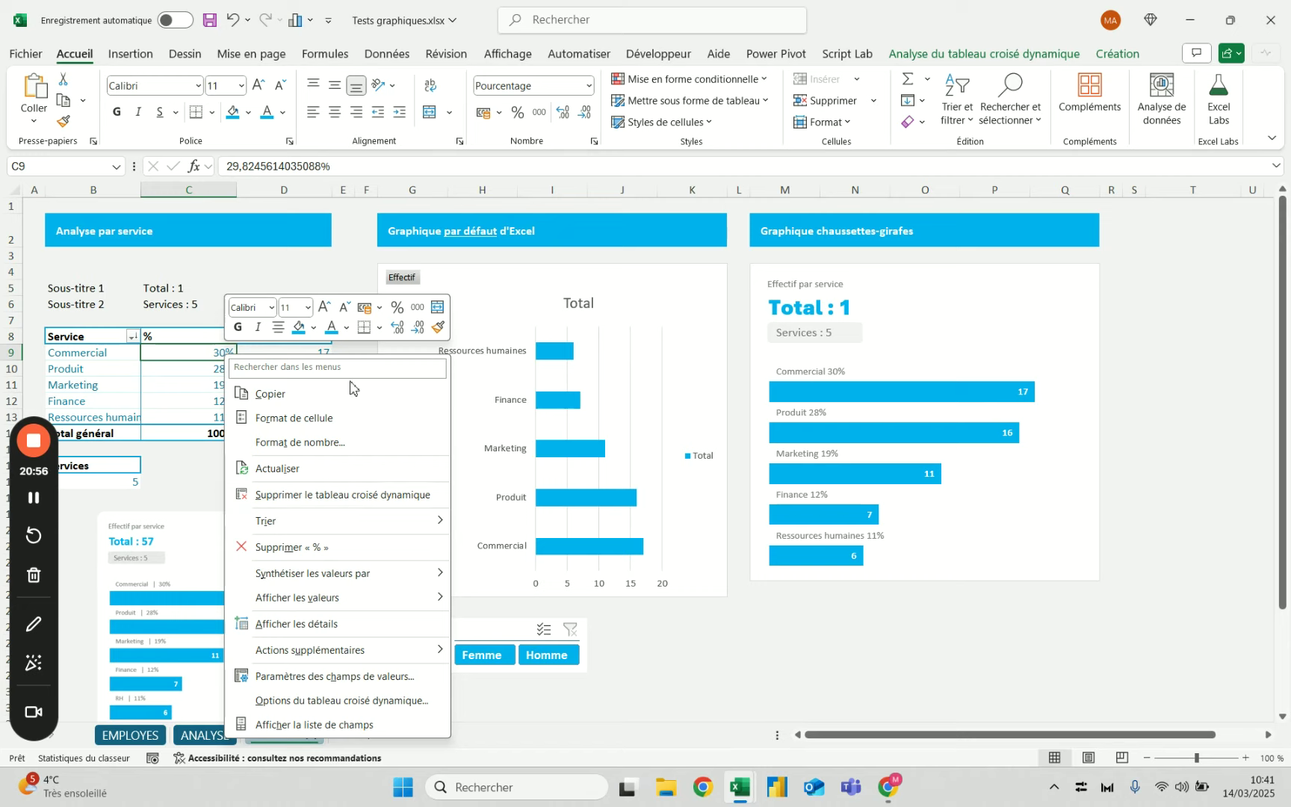
{"action": "left_click", "coordinate": [333, 444]}
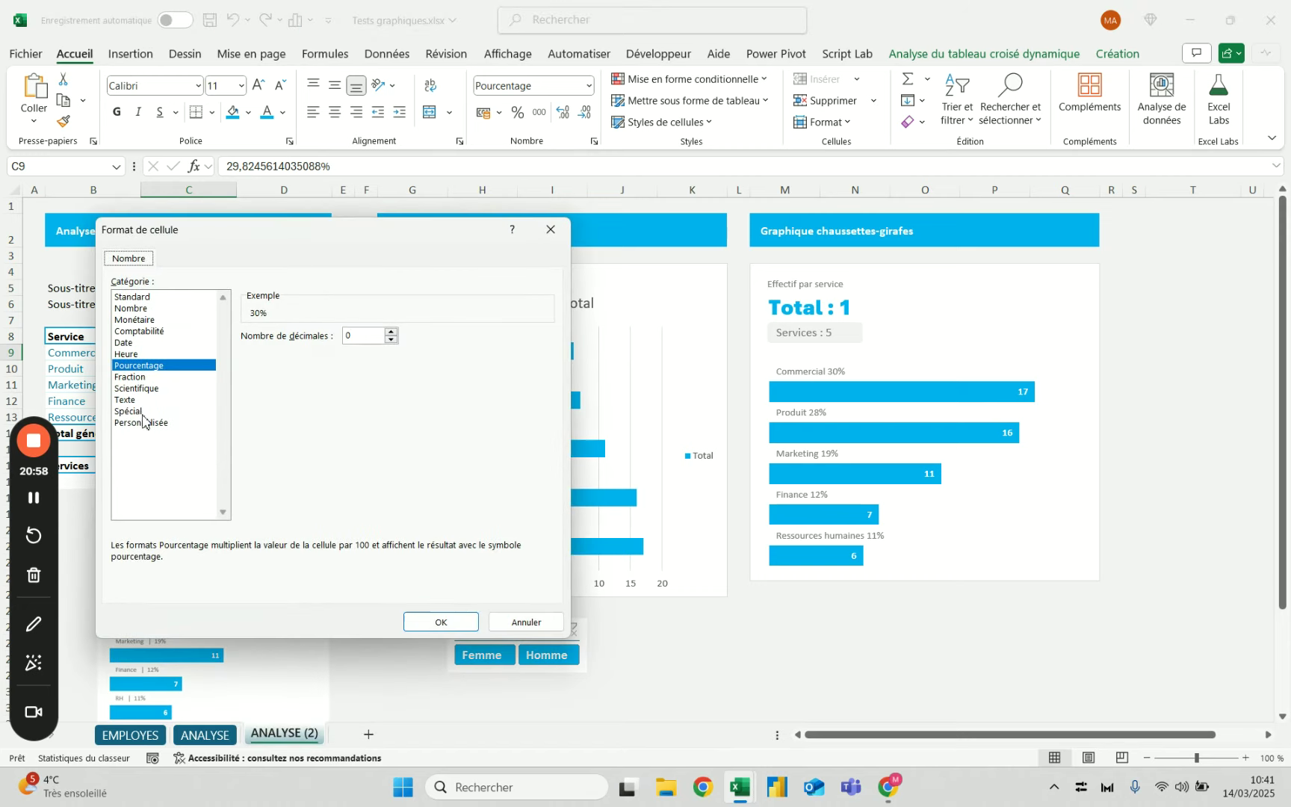
{"action": "left_click", "coordinate": [144, 422]}
{"action": "left_click", "coordinate": [245, 349]}
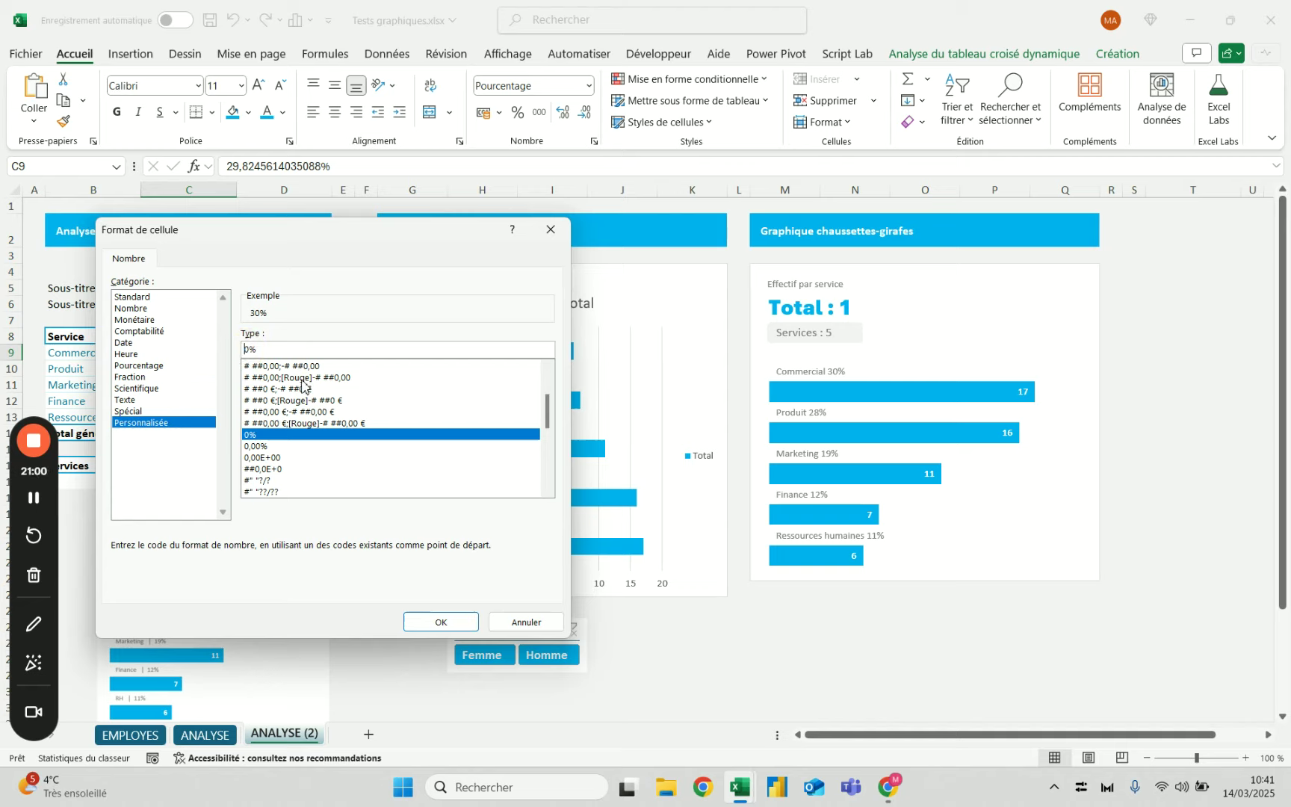
{"action": "type", "text": "\""}
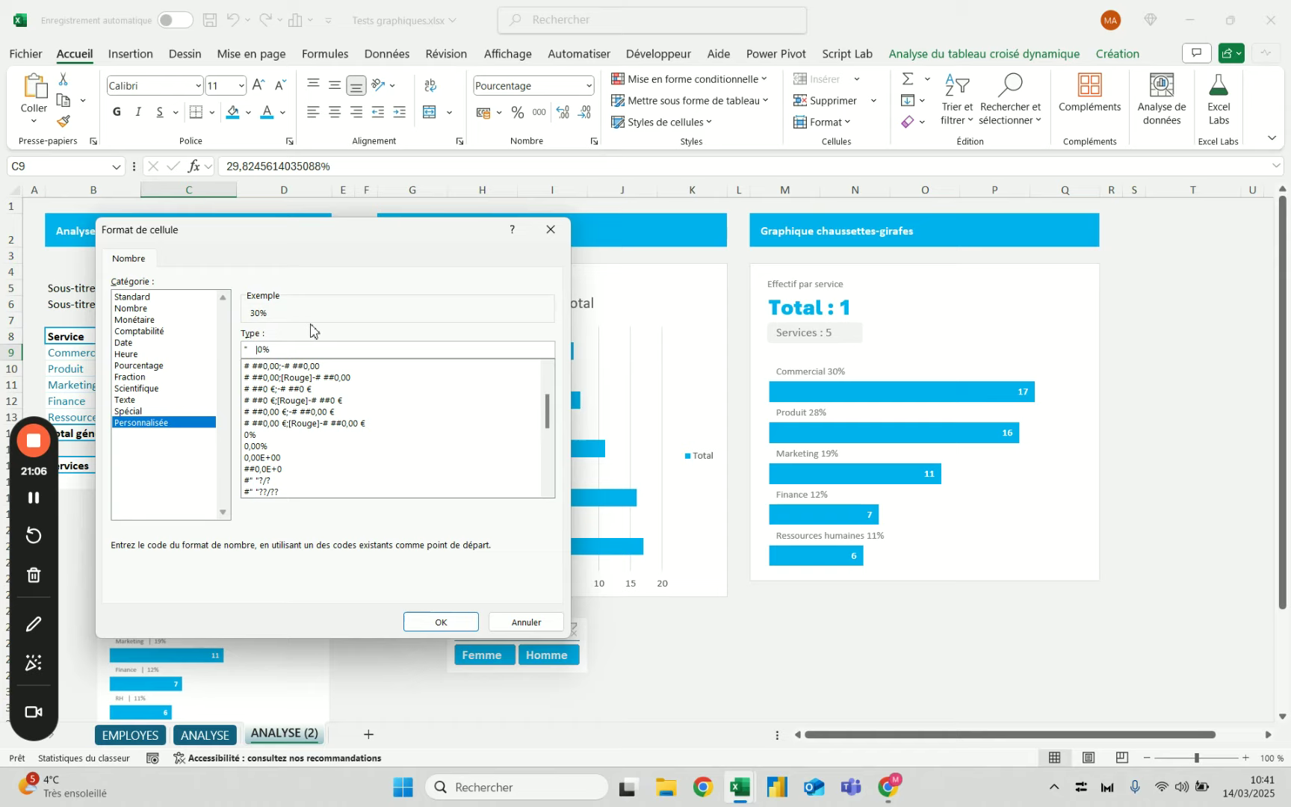
{"action": "type", "text": " | \""}
{"action": "left_click", "coordinate": [461, 630]}
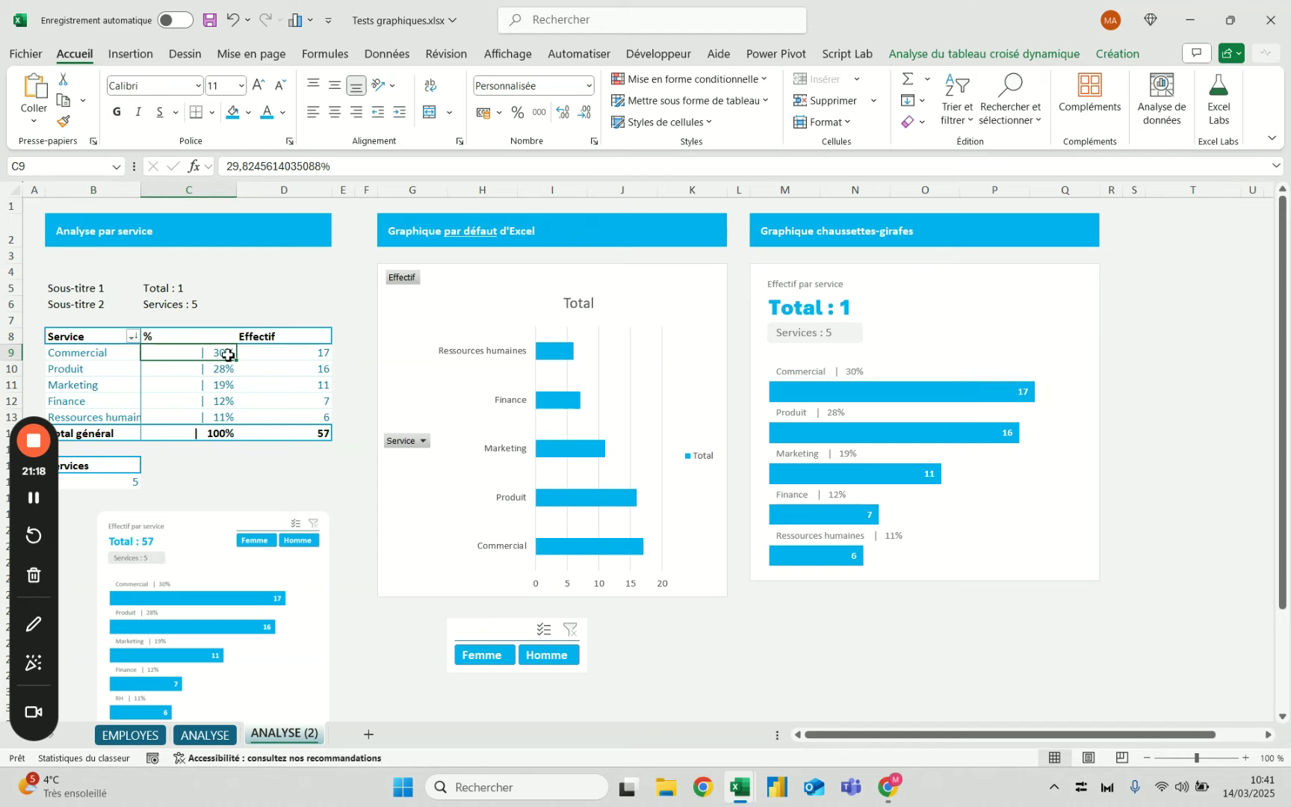
{"action": "left_click", "coordinate": [850, 373]}
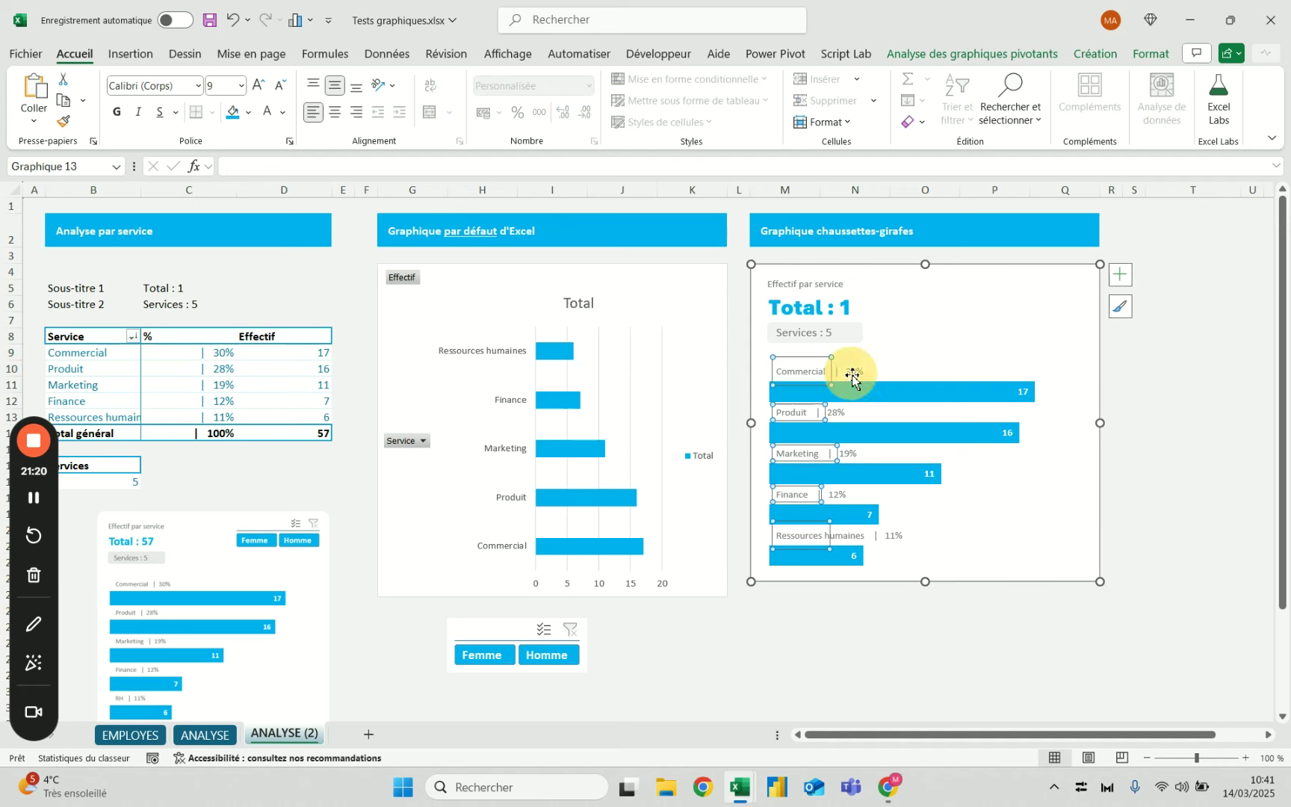
{"action": "right_click", "coordinate": [853, 378]}
{"action": "left_click", "coordinate": [960, 585]}
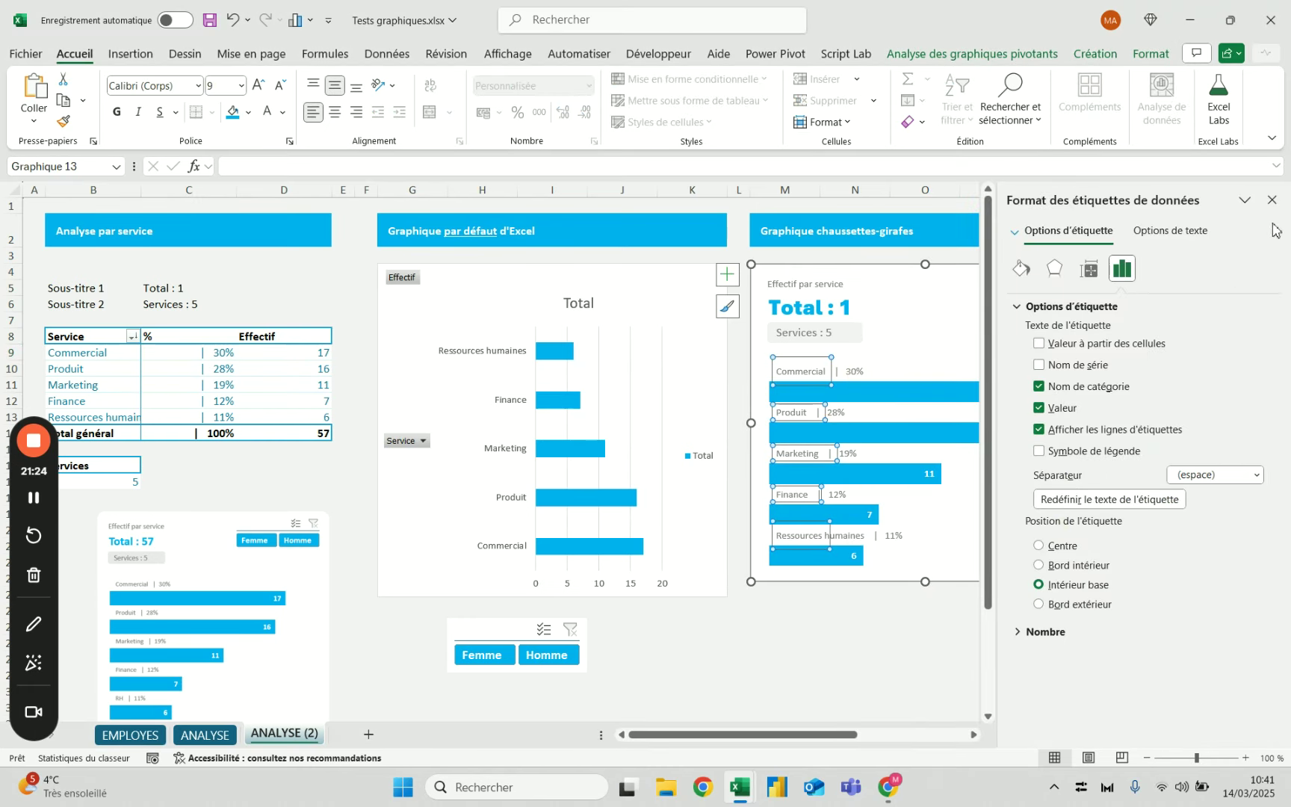
{"action": "left_click", "coordinate": [1272, 200]}
Move the Femme/Homme slicer into the upper-right corner of the Graphique chaussettes-girafes chart.
{"action": "left_click", "coordinate": [876, 708]}
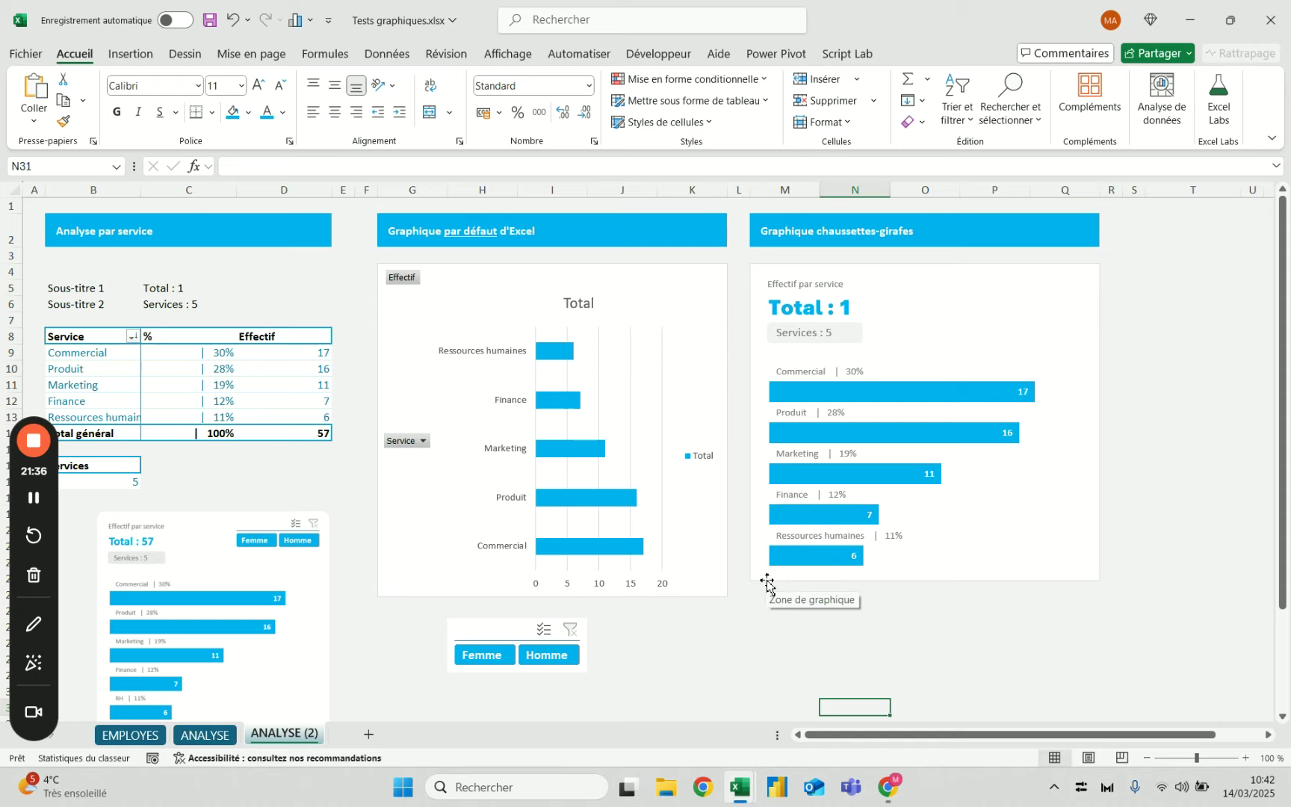
{"action": "left_click_drag", "start_coordinate": [507, 625], "coordinate": [1013, 280]}
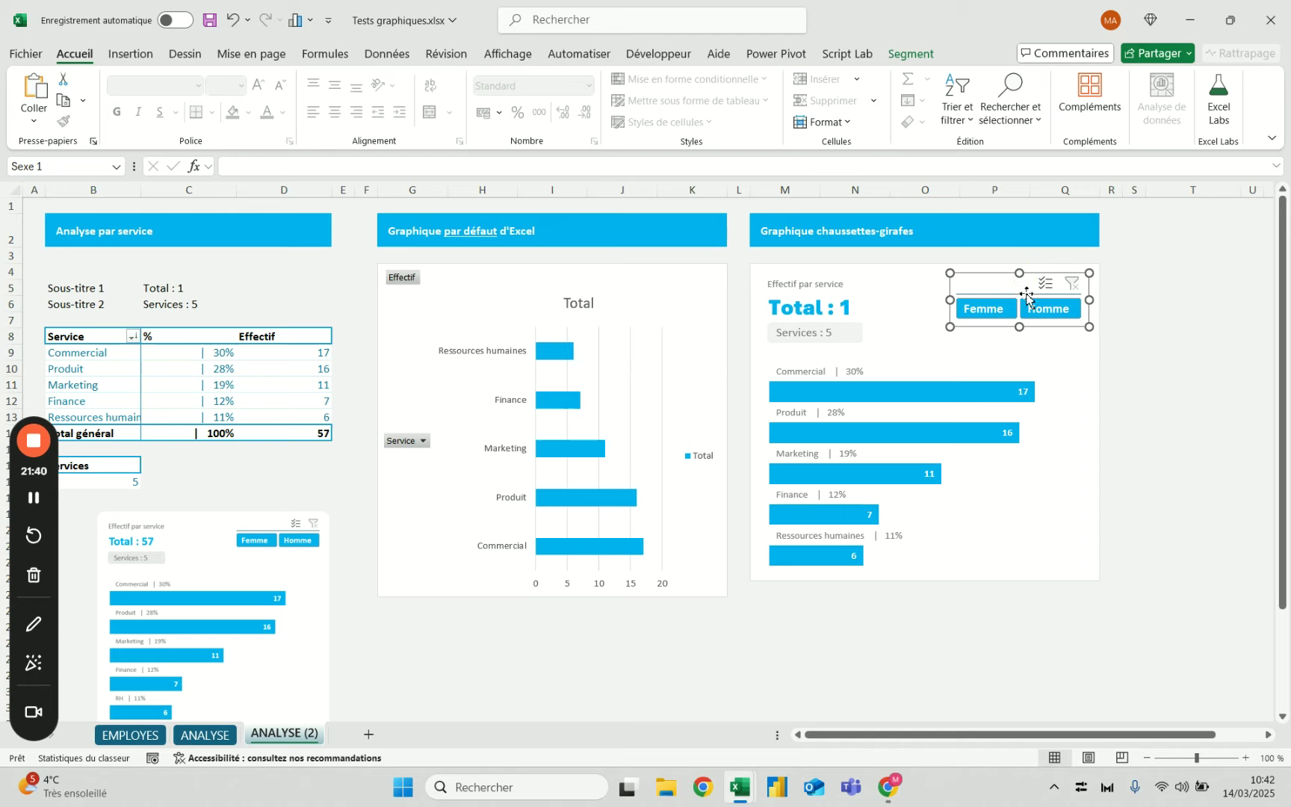
Move the reference picture of the finished chart slightly up and to the right so that it is fully visible.
{"action": "left_click", "coordinate": [1201, 277]}
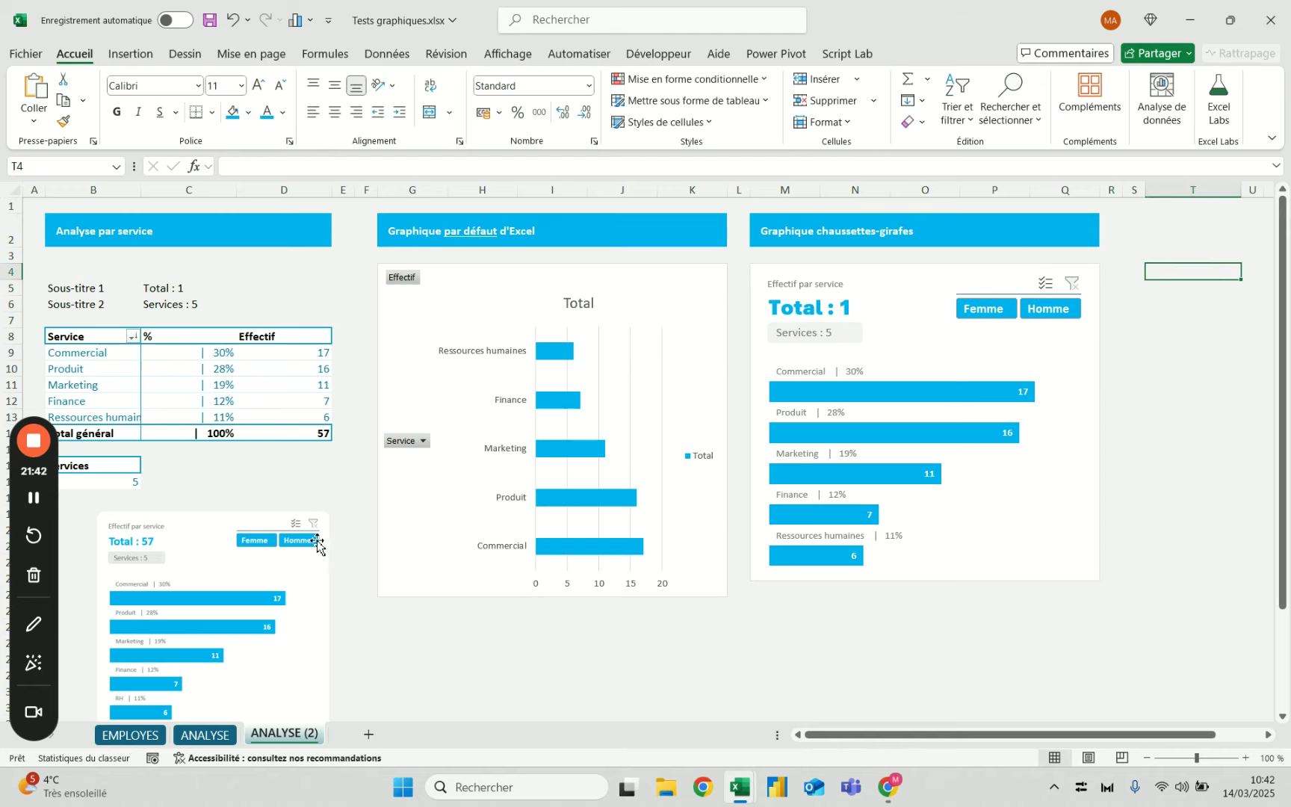
{"action": "left_click", "coordinate": [216, 532]}
{"action": "left_click_drag", "start_coordinate": [217, 532], "coordinate": [242, 514]}
Give the Graphique chaussettes-girafes chart area rounded corners and remove its border line.
{"action": "left_click", "coordinate": [877, 277]}
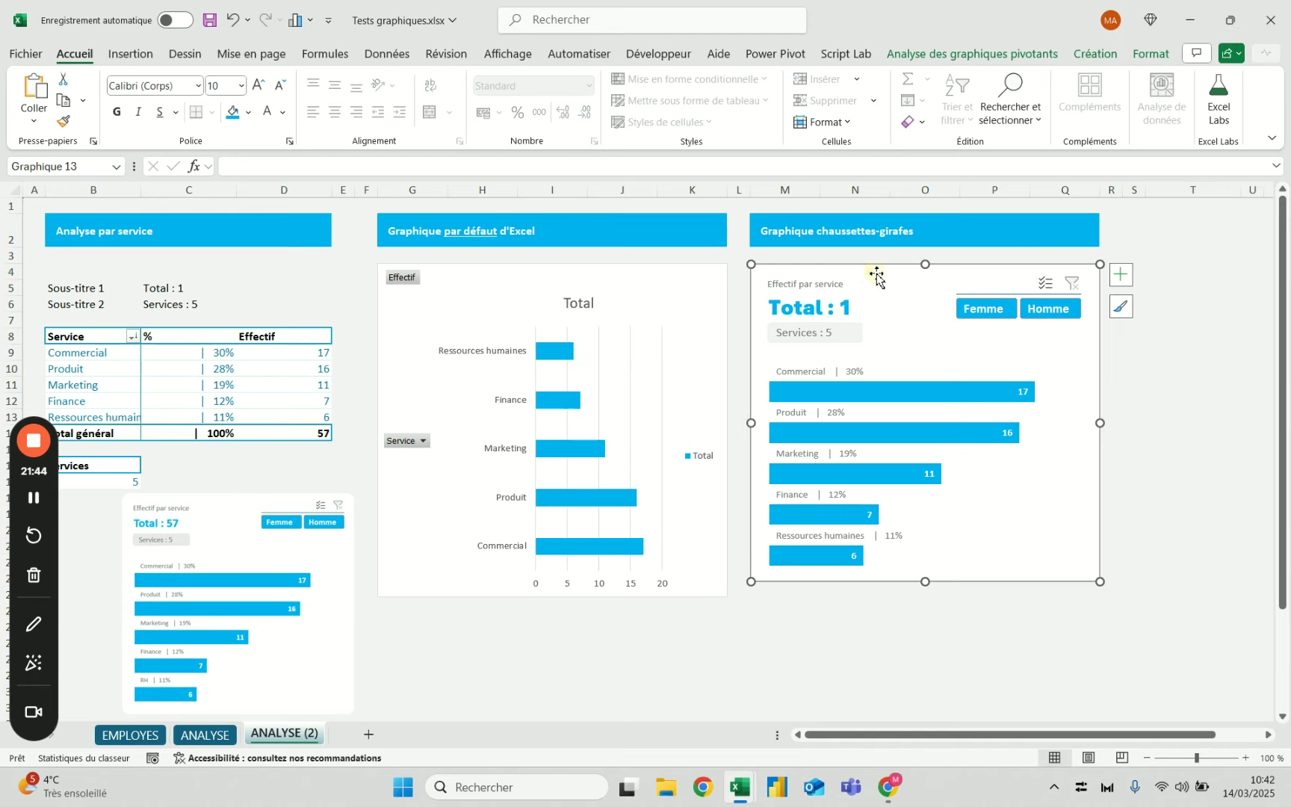
{"action": "right_click", "coordinate": [877, 277]}
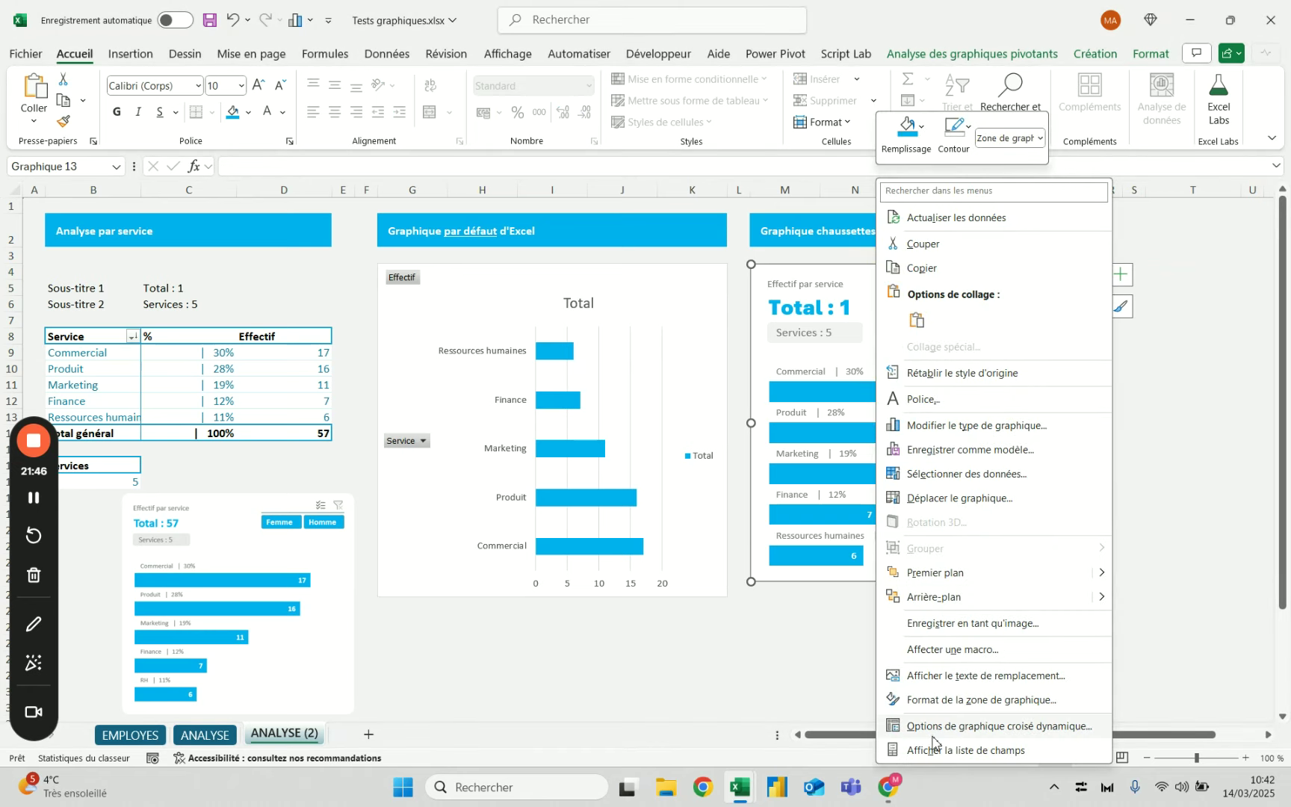
{"action": "left_click", "coordinate": [952, 702]}
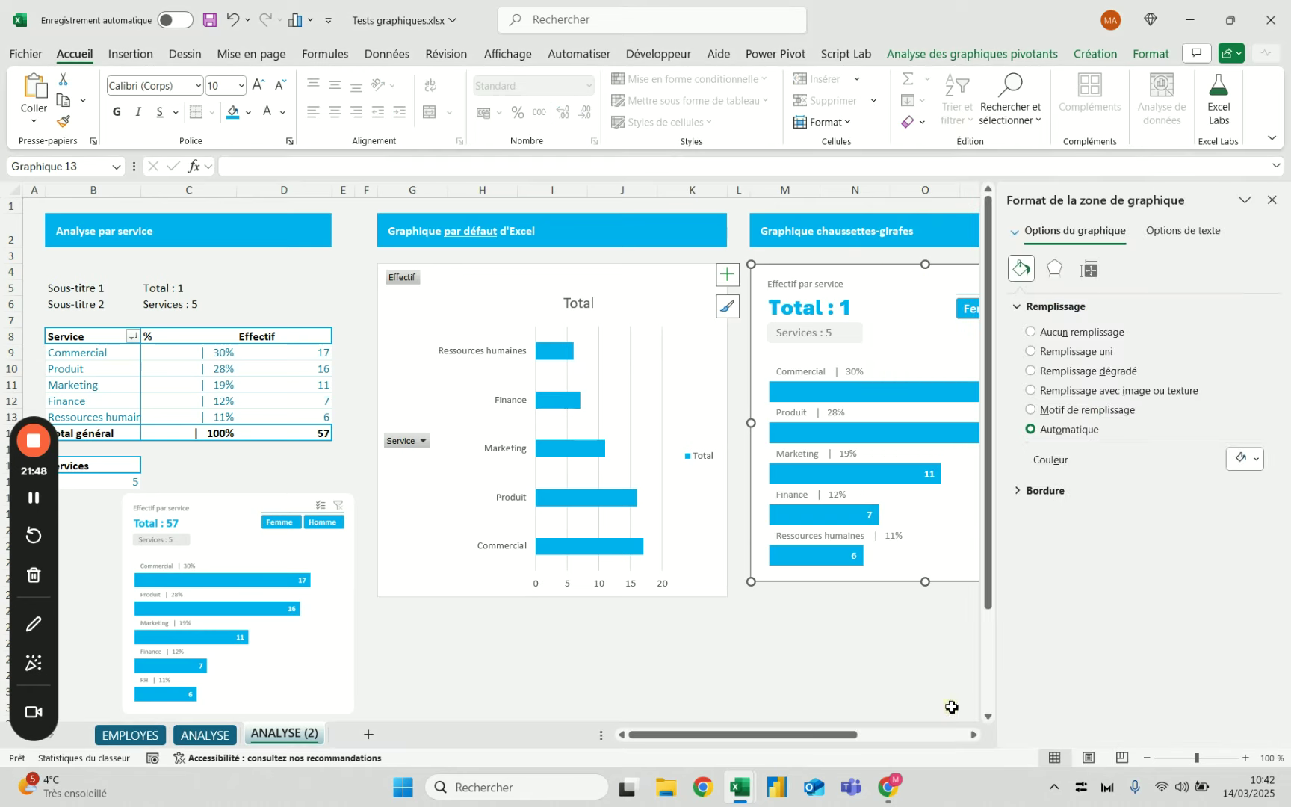
{"action": "left_click", "coordinate": [1049, 500]}
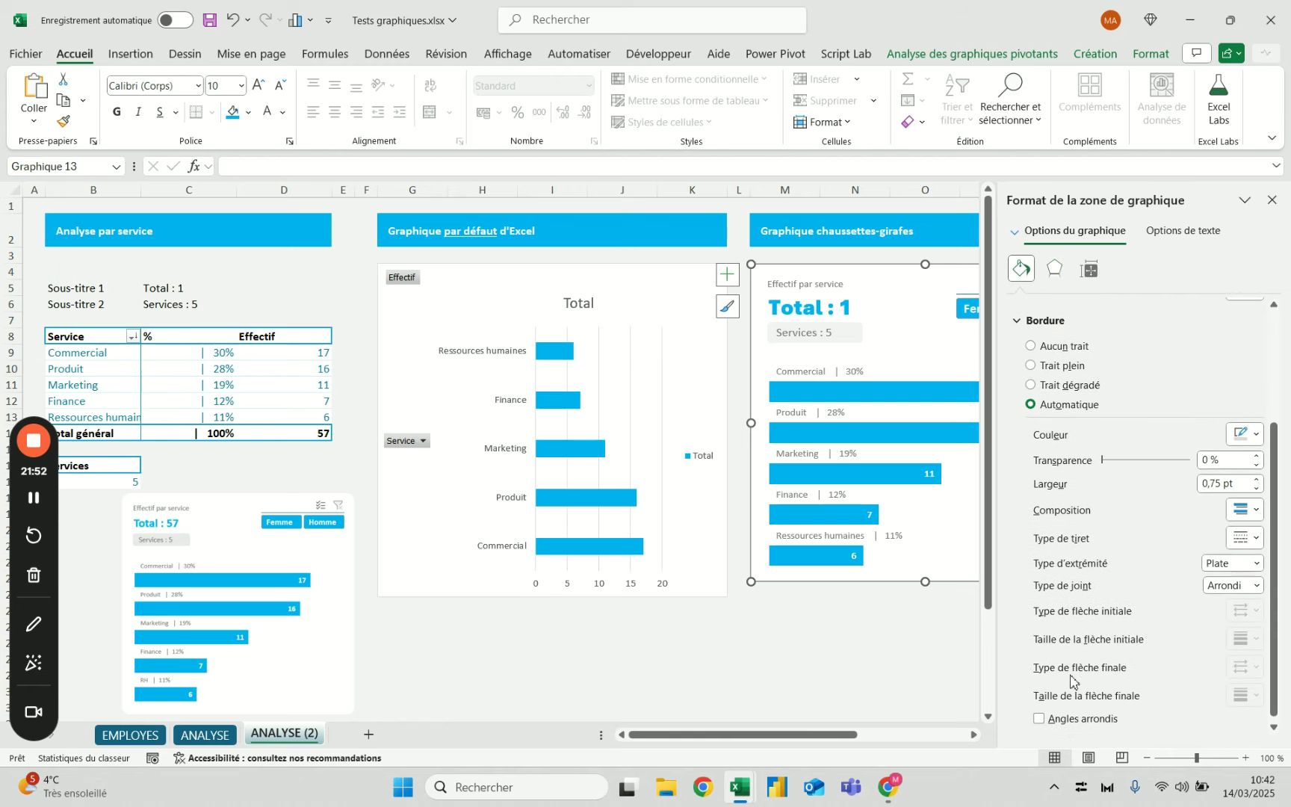
{"action": "left_click", "coordinate": [1041, 719]}
{"action": "left_click", "coordinate": [1068, 347]}
{"action": "left_click", "coordinate": [774, 625]}
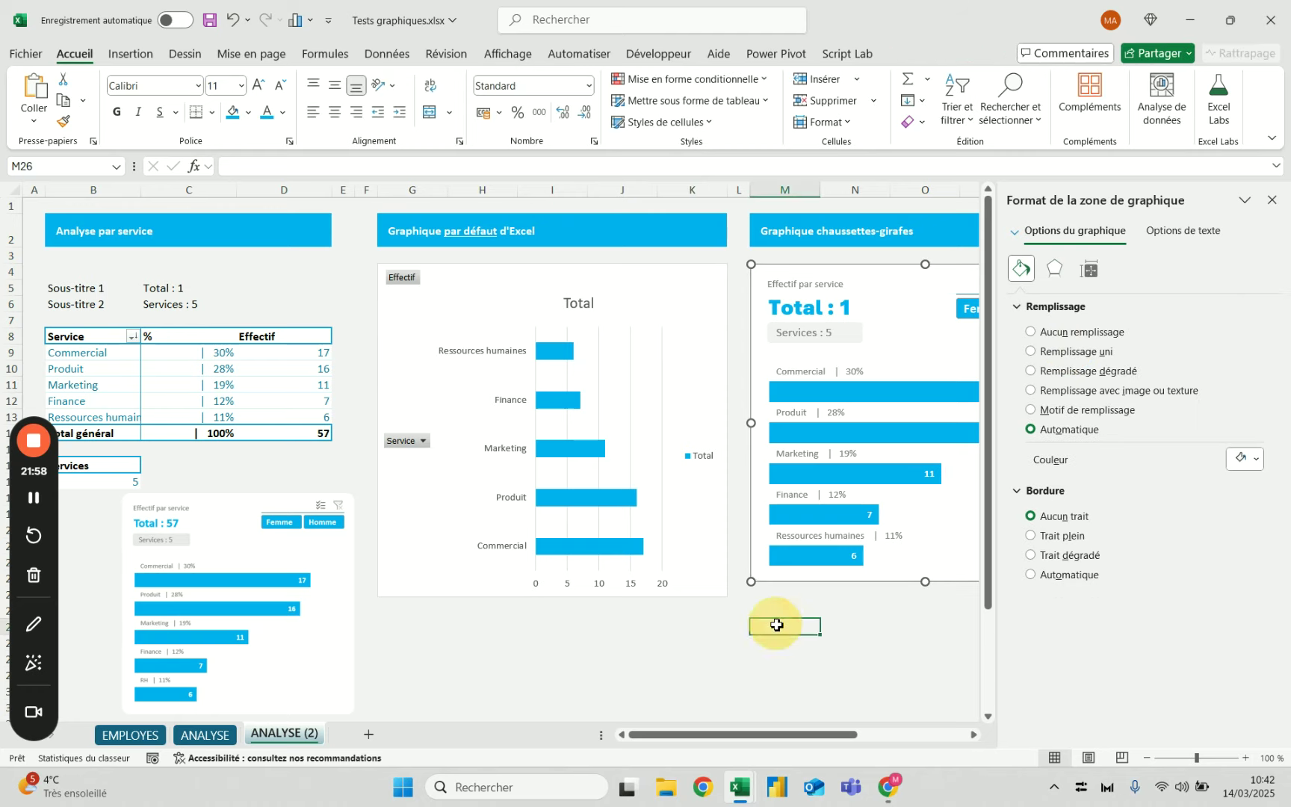
{"action": "left_click", "coordinate": [1272, 203]}
{"action": "left_click", "coordinate": [843, 647]}
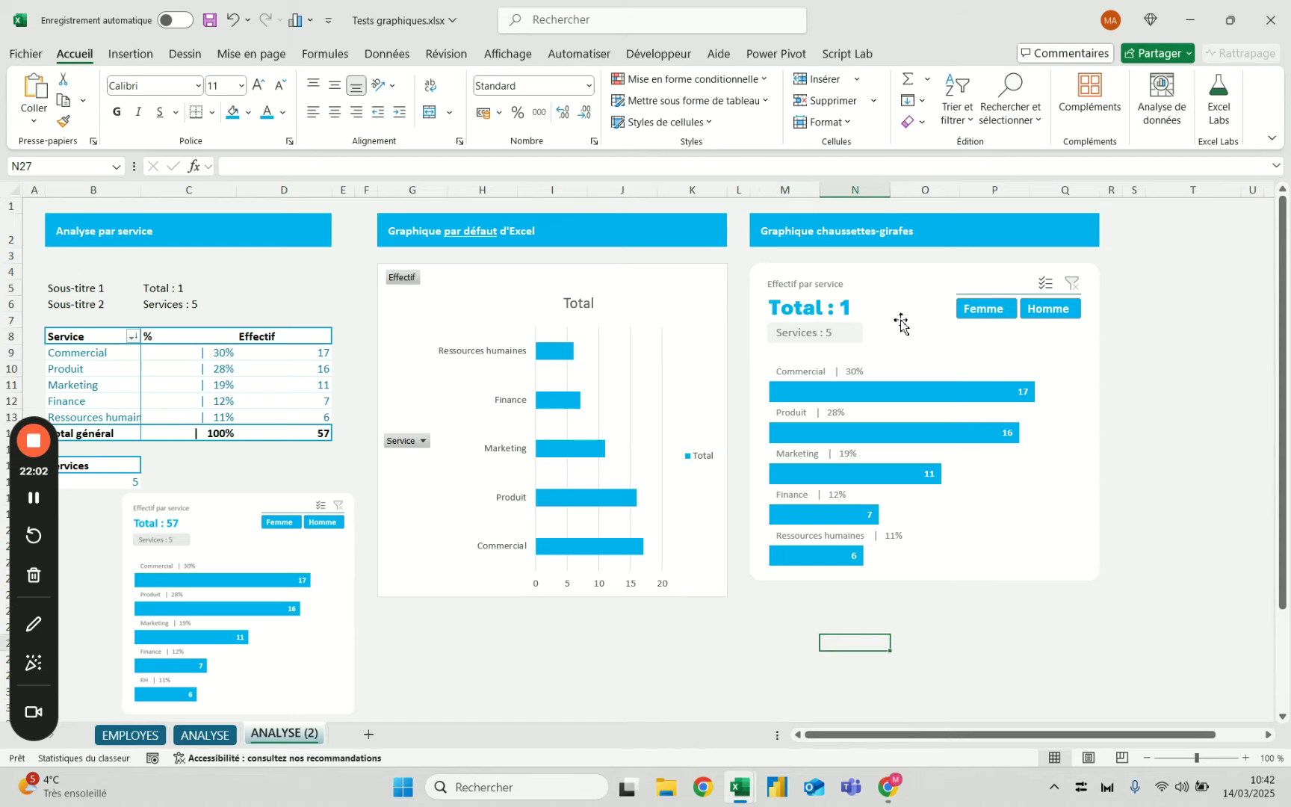
{"action": "left_click", "coordinate": [939, 272]}
{"action": "left_click", "coordinate": [1136, 56]}
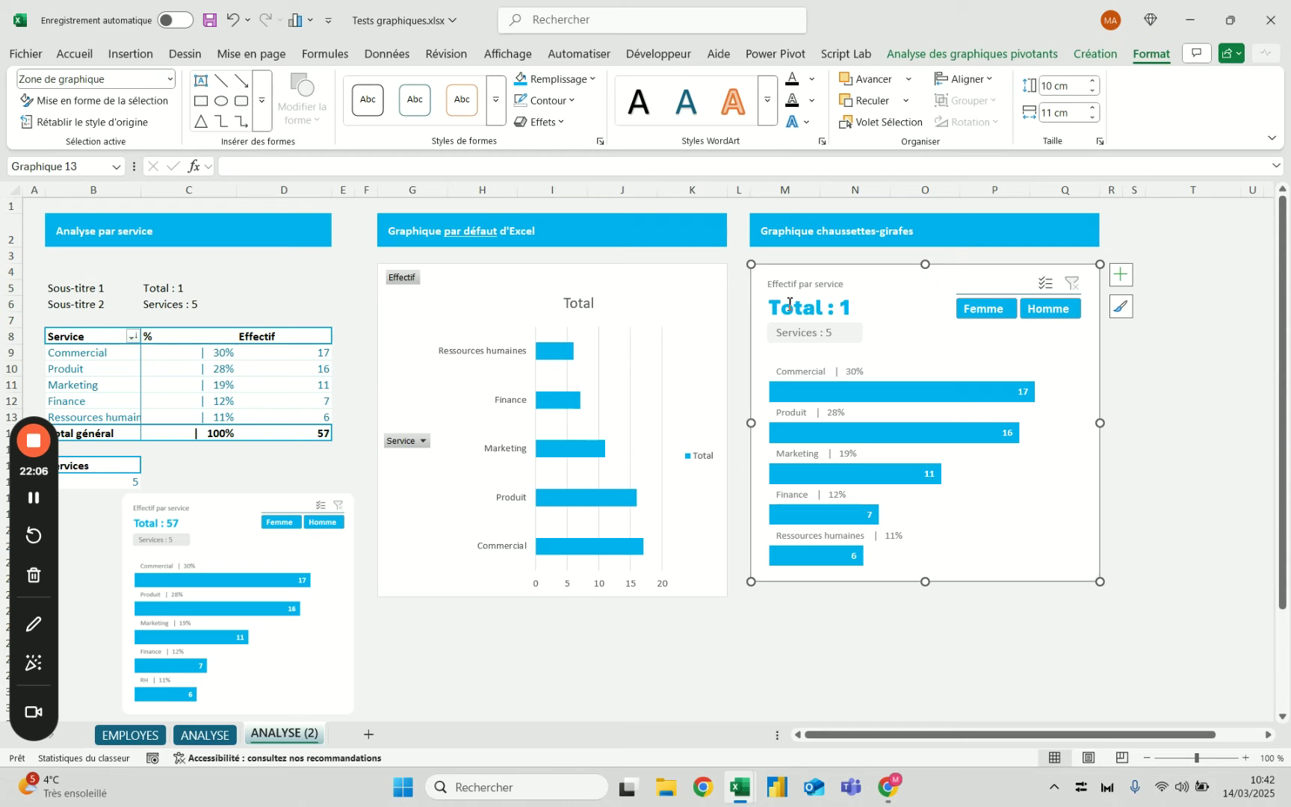
{"action": "left_click", "coordinate": [816, 642]}
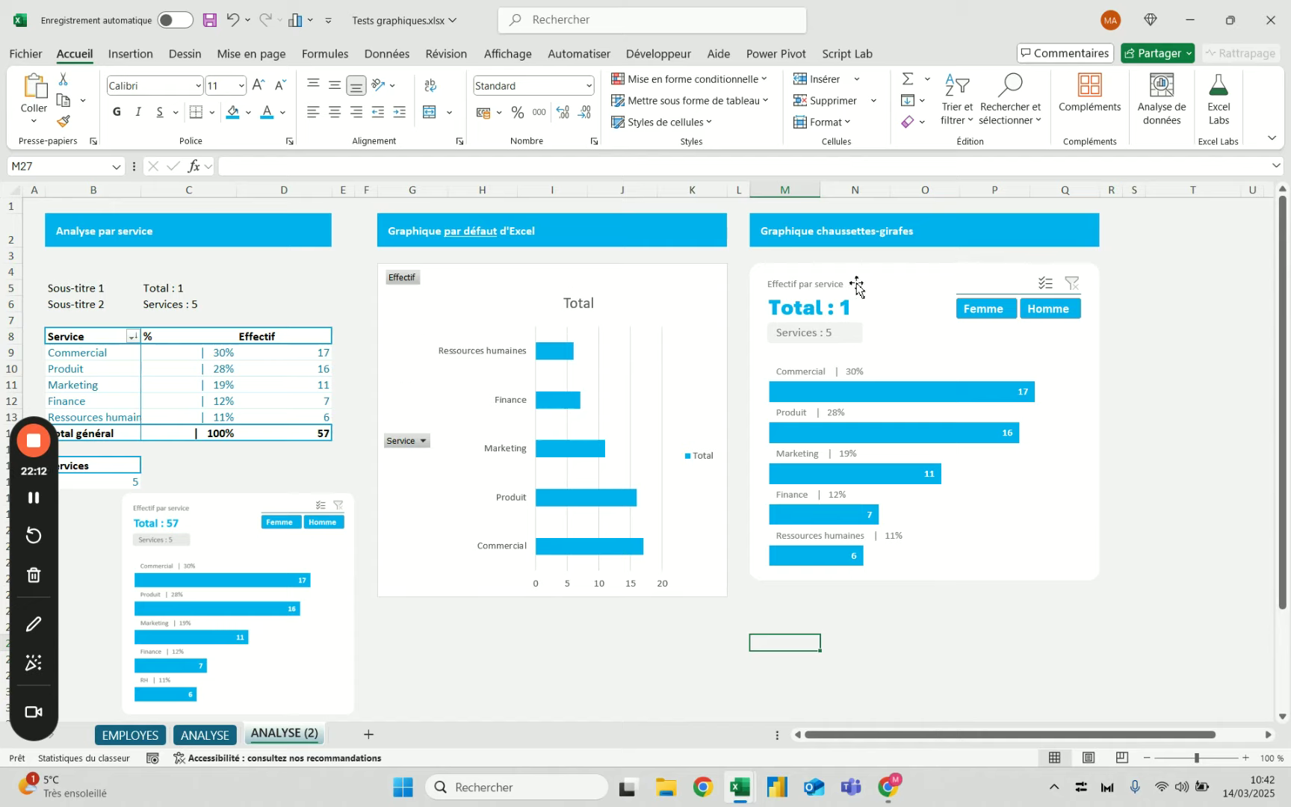
Correct the Sous-titre 1 formula in C5 so it joins "Total : " with the Effectif grand total from the pivot table.
{"action": "left_click", "coordinate": [840, 310]}
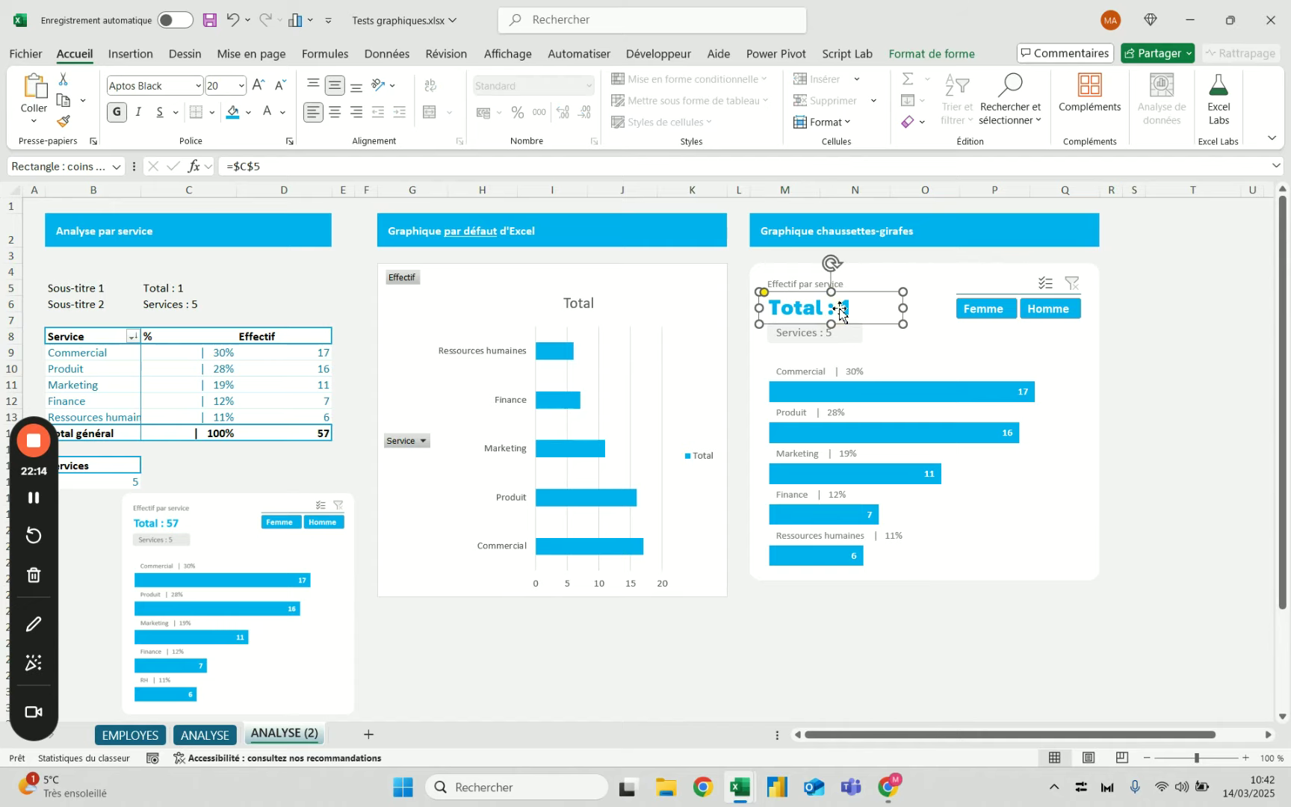
{"action": "left_click", "coordinate": [165, 291]}
{"action": "left_click_drag", "start_coordinate": [765, 171], "coordinate": [317, 168]}
{"action": "key", "text": "BackSpace"}
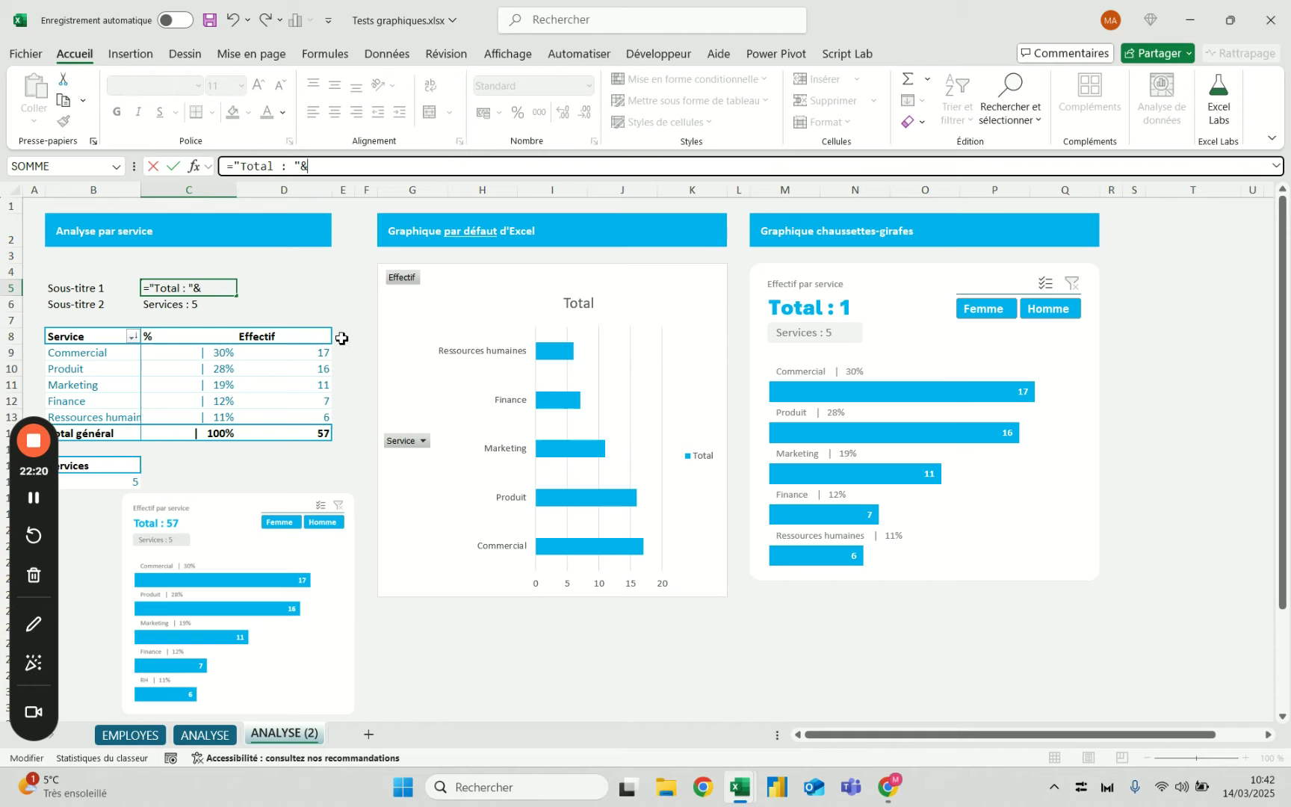
{"action": "left_click", "coordinate": [308, 431]}
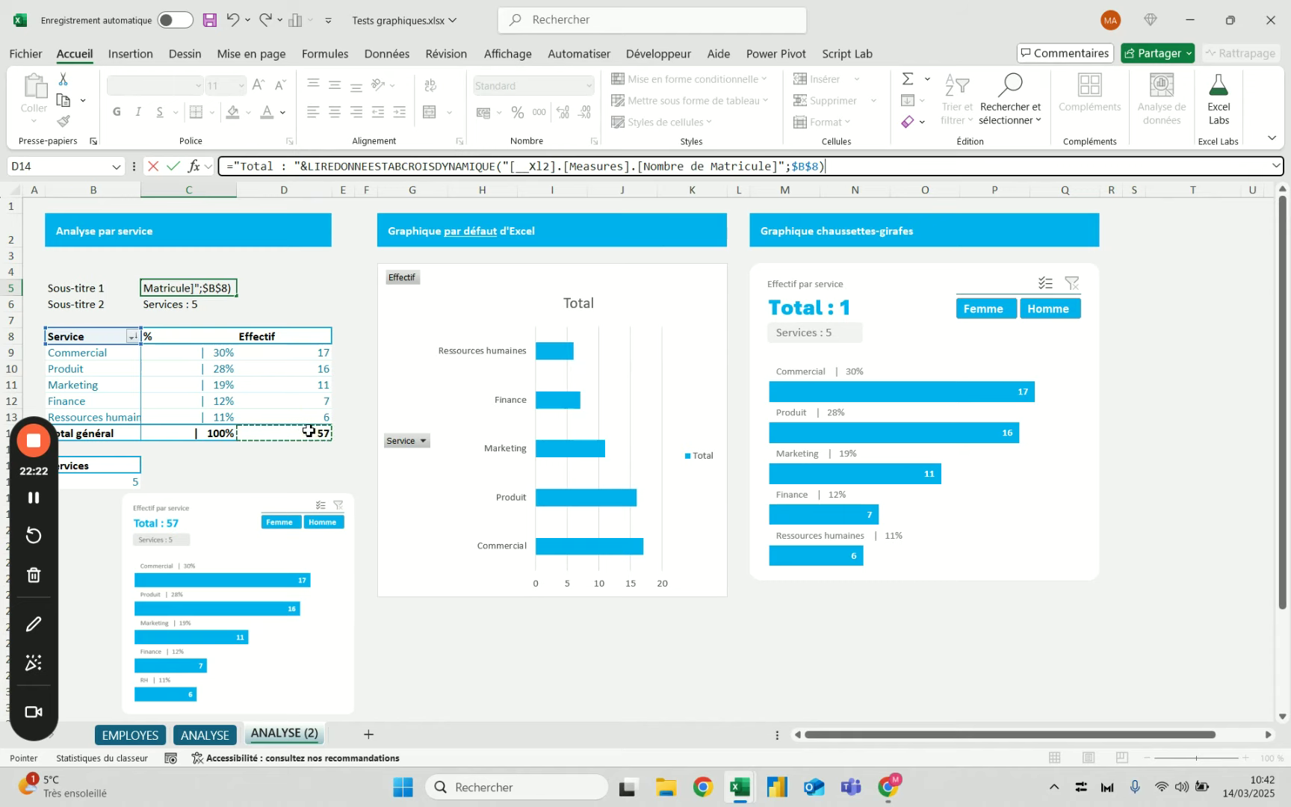
{"action": "key", "text": "Return"}
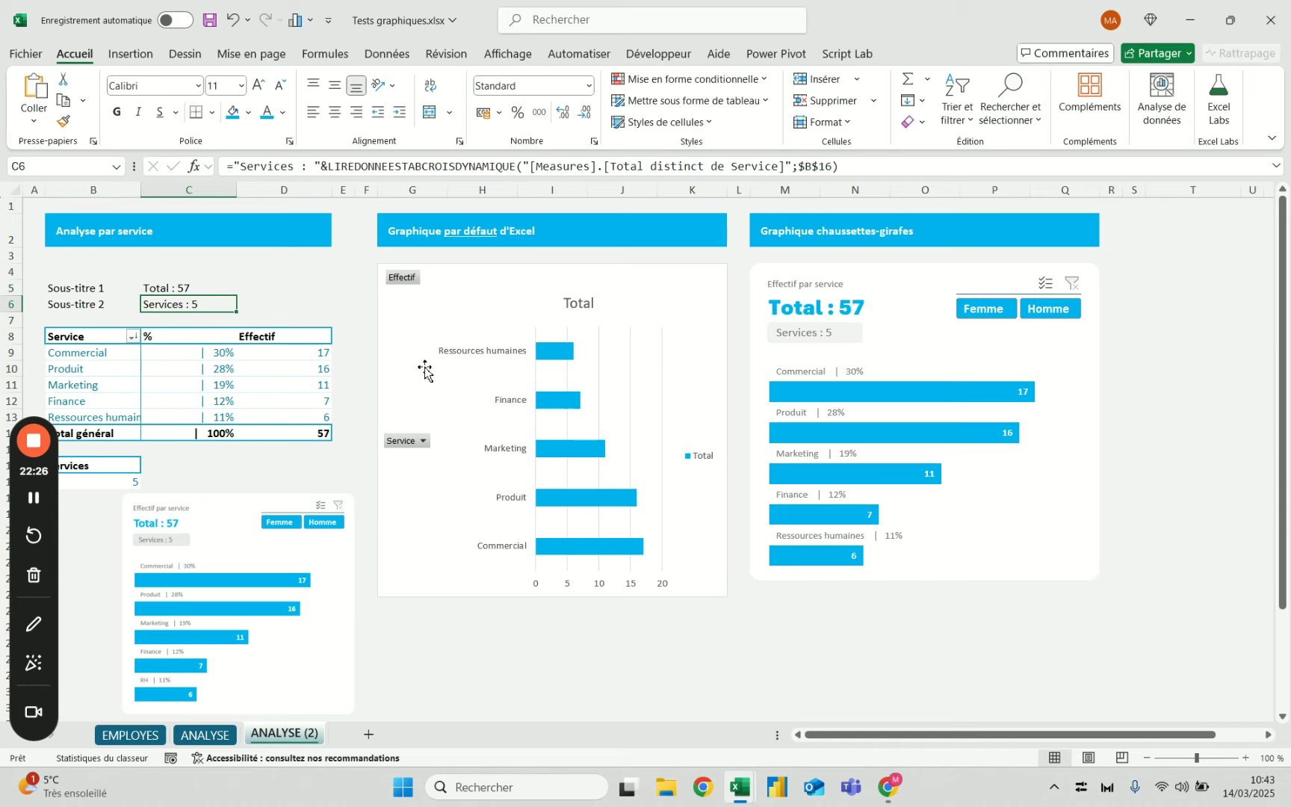
Test the Sexe slicer by alternating between Homme and Femme, and clear its filter.
{"action": "left_click", "coordinate": [1049, 305]}
{"action": "left_click", "coordinate": [986, 309]}
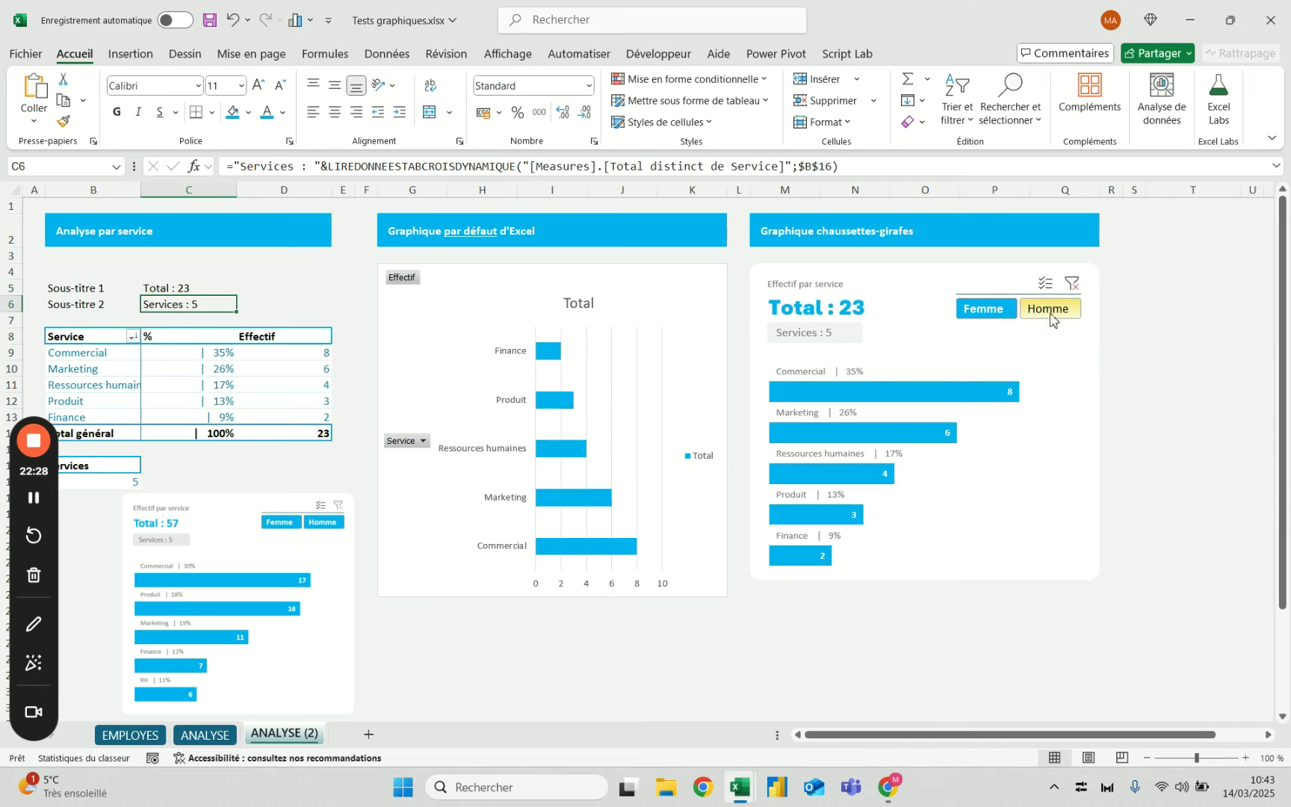
{"action": "left_click", "coordinate": [1065, 312]}
{"action": "left_click", "coordinate": [999, 313]}
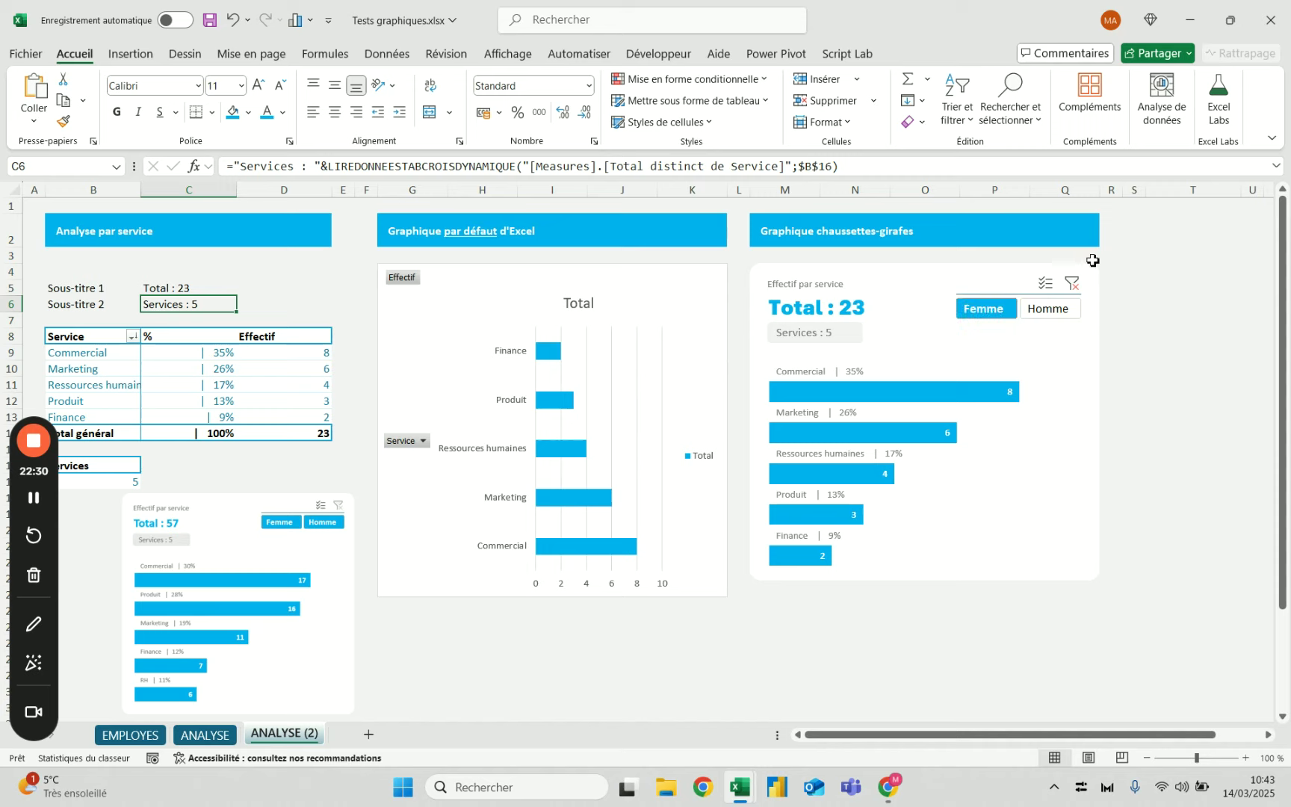
{"action": "left_click", "coordinate": [1072, 283]}
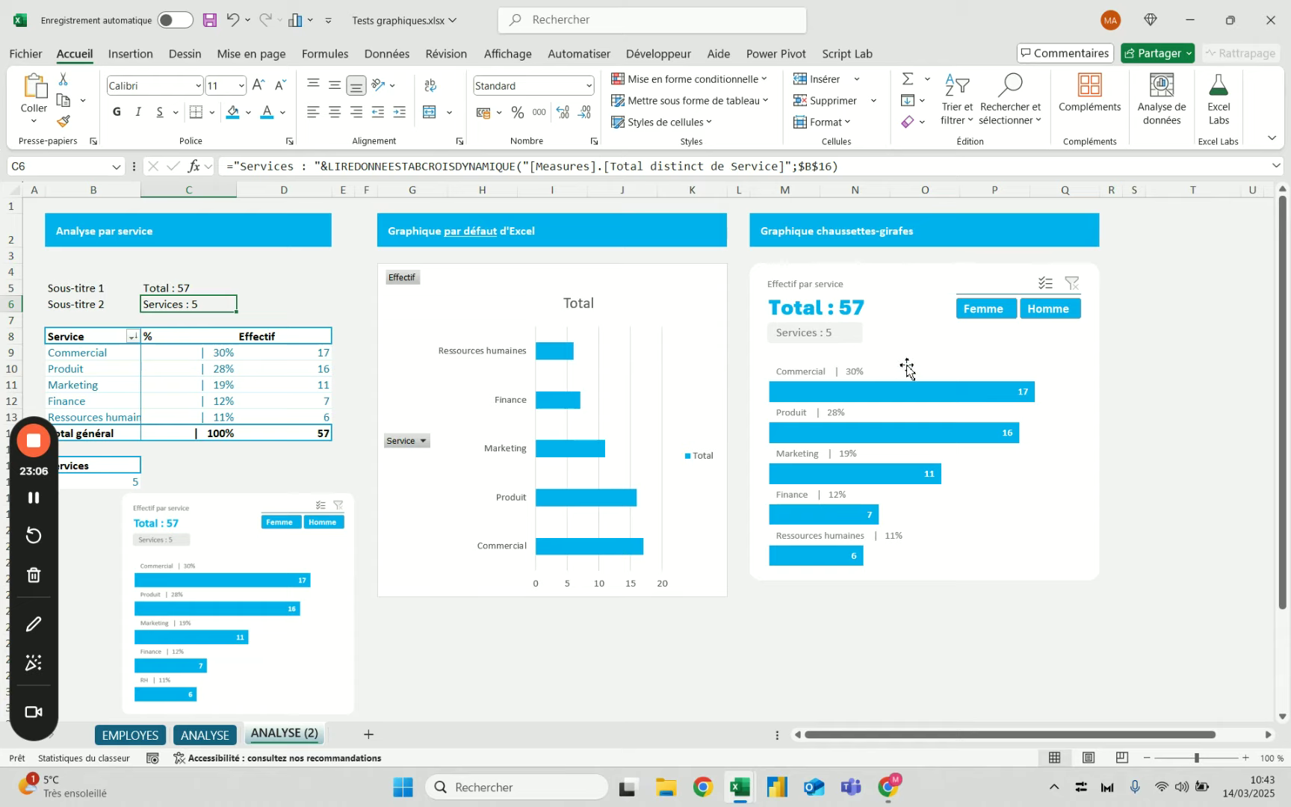
Nudge the Femme/Homme slicer slightly up and to the right within the chaussettes-girafes chart's corner.
{"action": "left_click", "coordinate": [896, 275]}
{"action": "left_click", "coordinate": [1171, 241]}
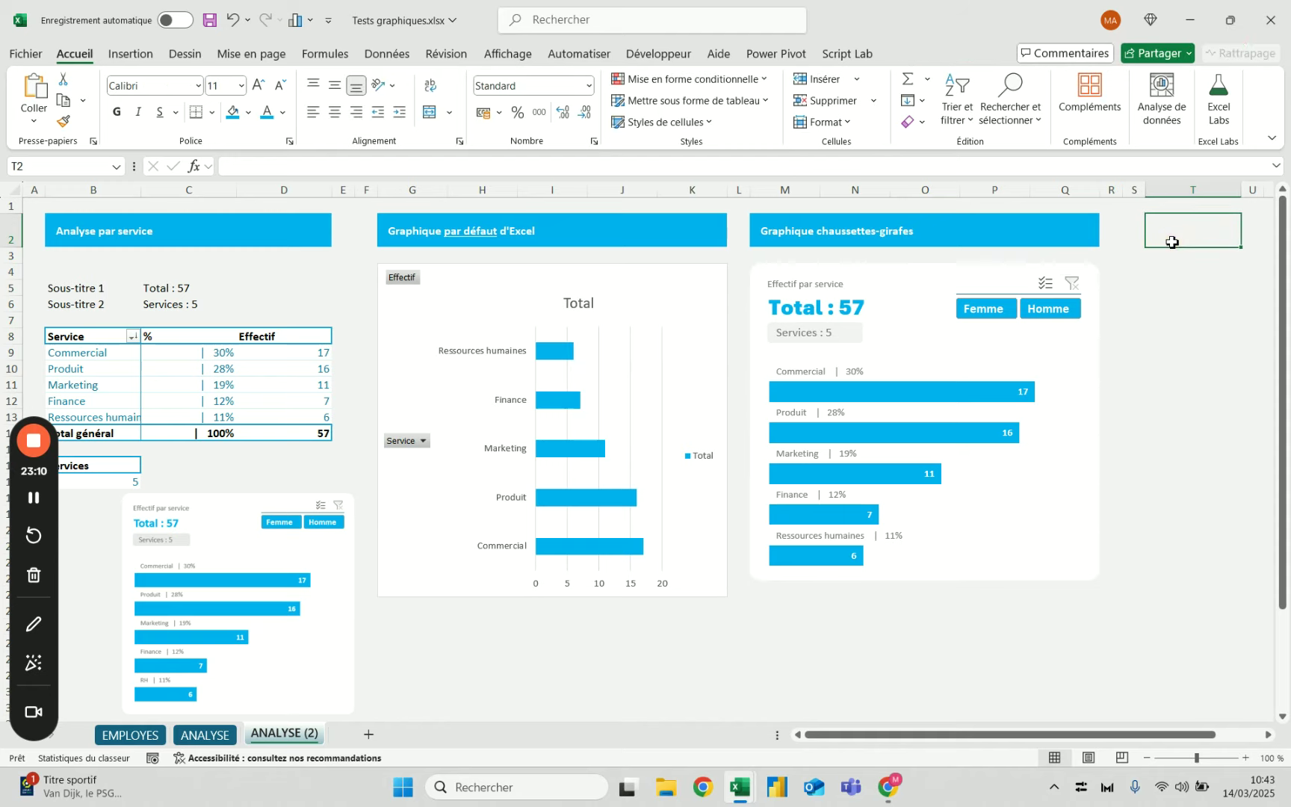
{"action": "left_click", "coordinate": [1005, 289]}
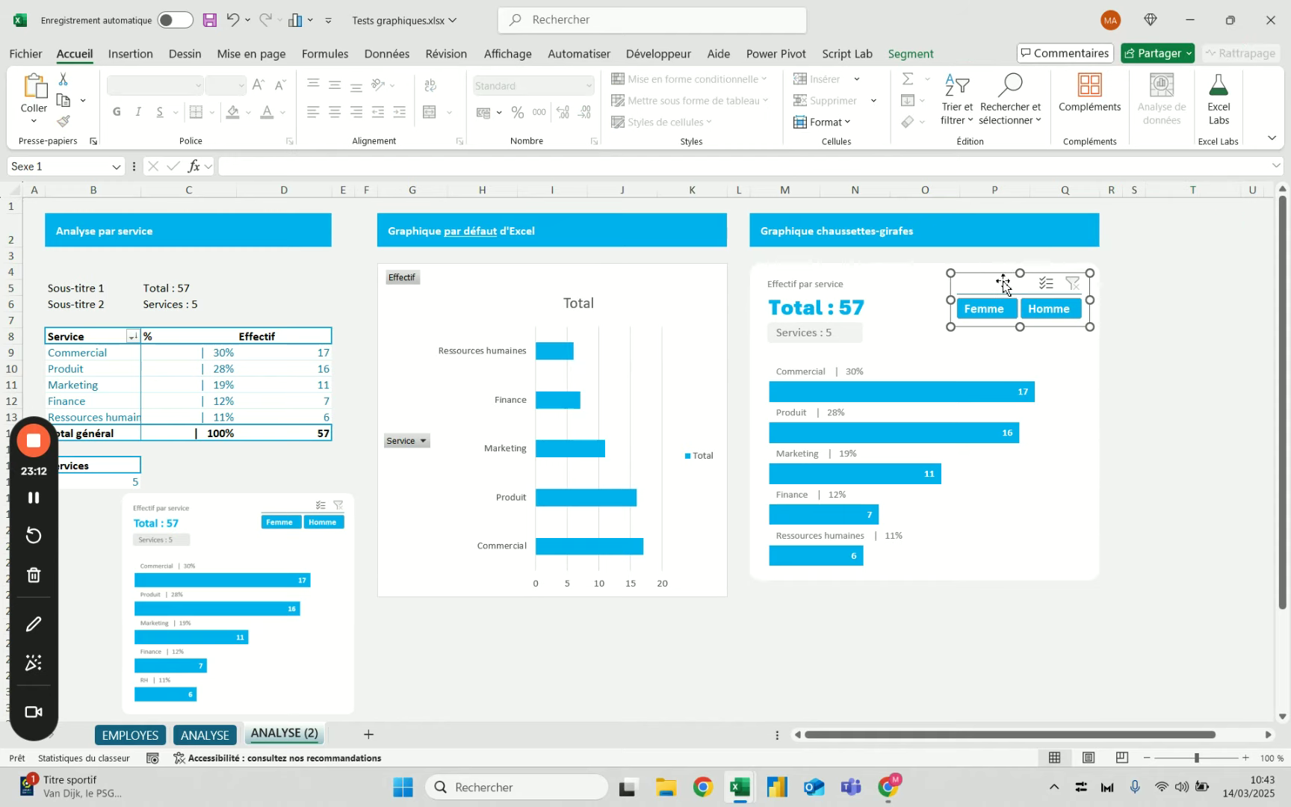
{"action": "key", "text": "Up"}
{"action": "key", "text": "Up"}
{"action": "key", "text": "Up"}
{"action": "key", "text": "Left"}
{"action": "key", "text": "Left"}
{"action": "key", "text": "Left"}
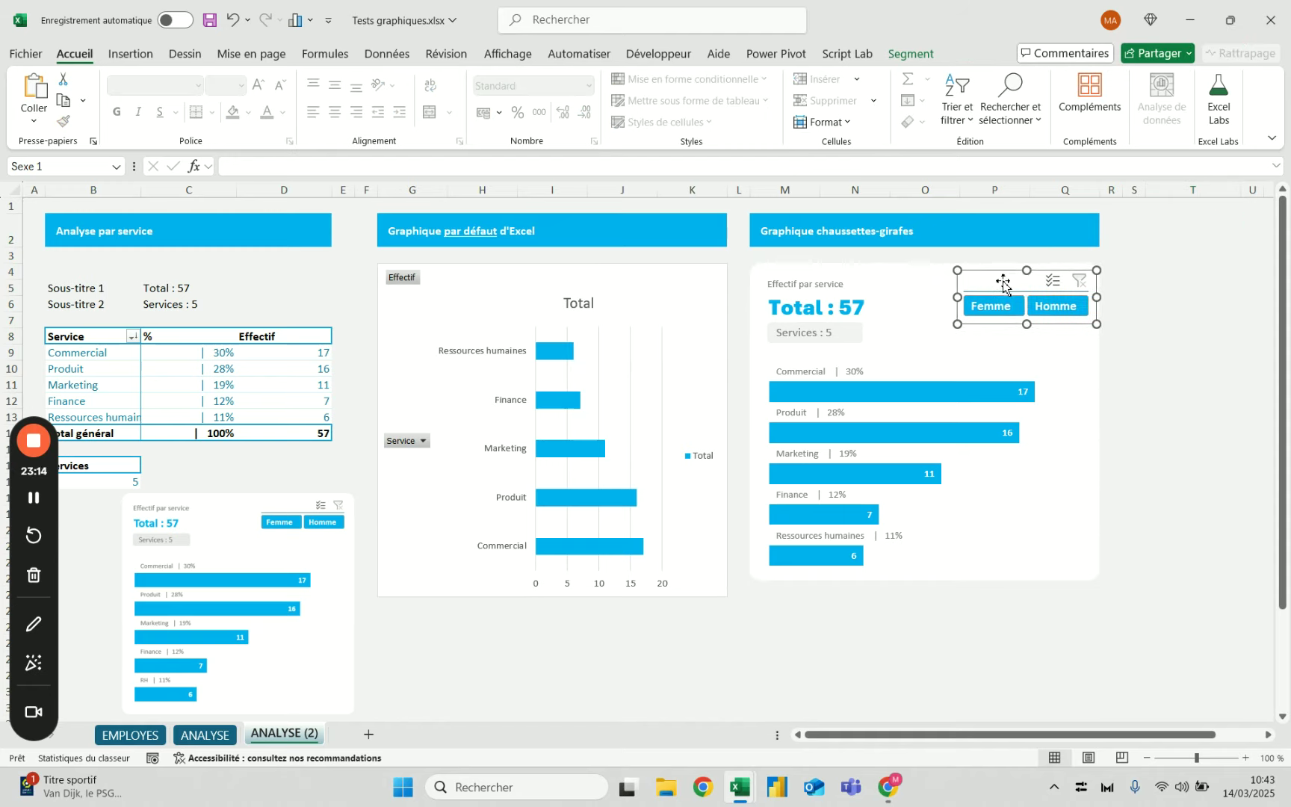
{"action": "key", "text": "Up"}
{"action": "key", "text": "Up"}
{"action": "key", "text": "Up"}
{"action": "key", "text": "Left"}
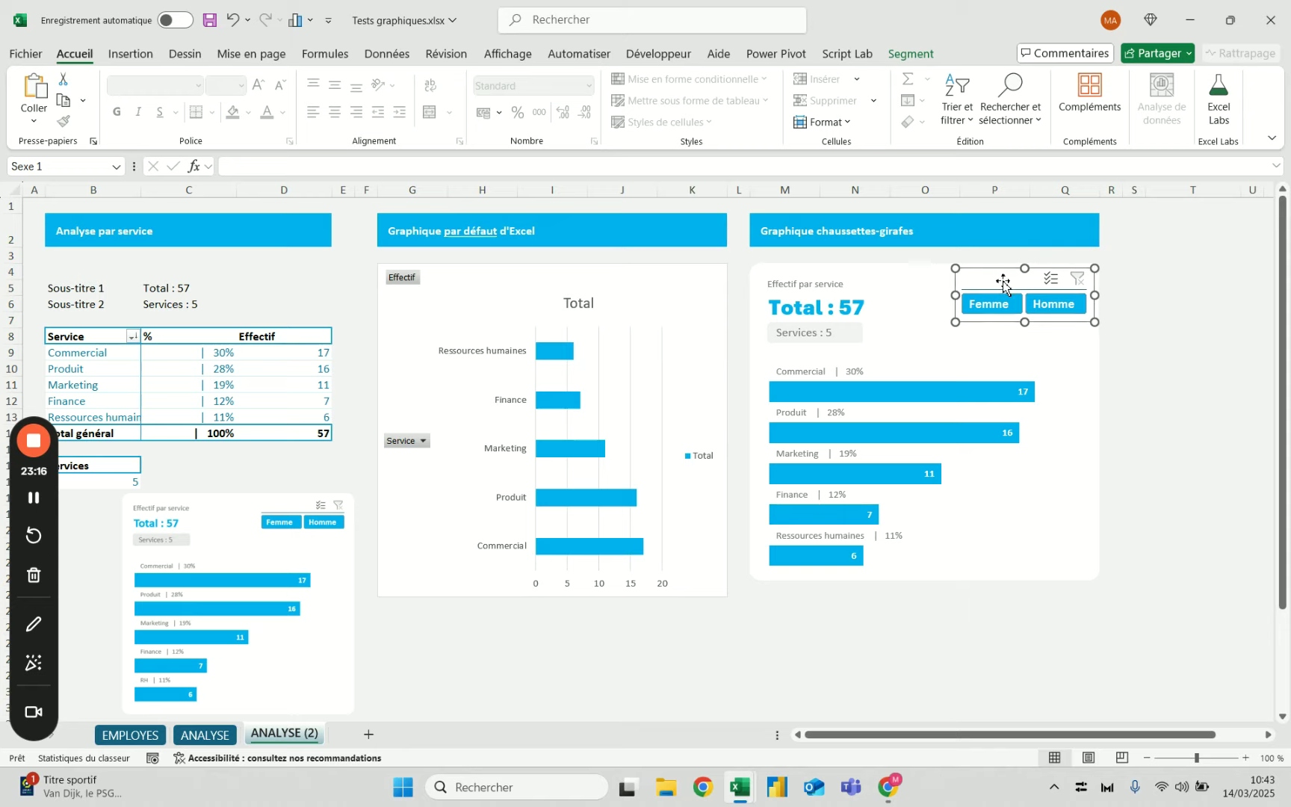
{"action": "key", "text": "Right"}
{"action": "left_click", "coordinate": [1134, 273]}
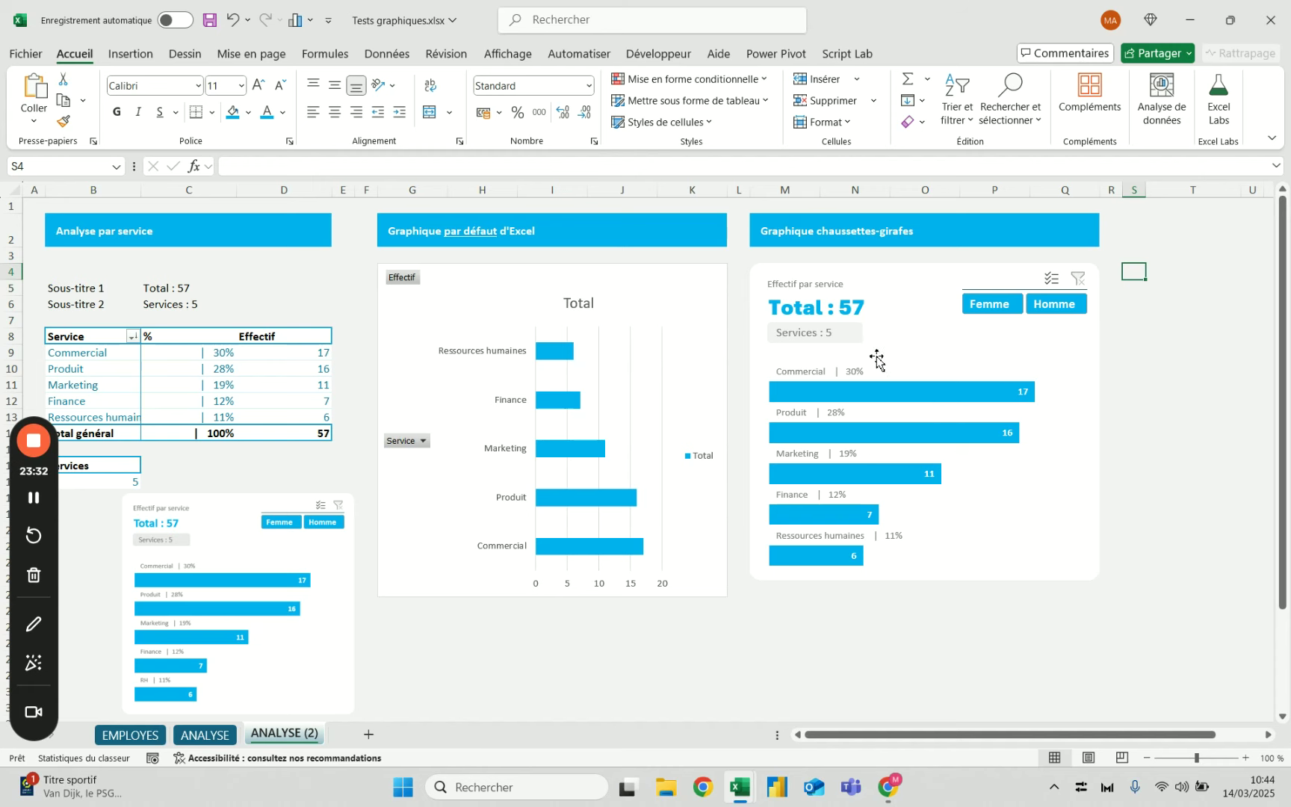
Switch to the Tableau de bord de ventes workbook to view its TABLEAU DE BORD sheet, and return to Tests graphiques.xlsx.
{"action": "key", "text": "alt+Tab"}
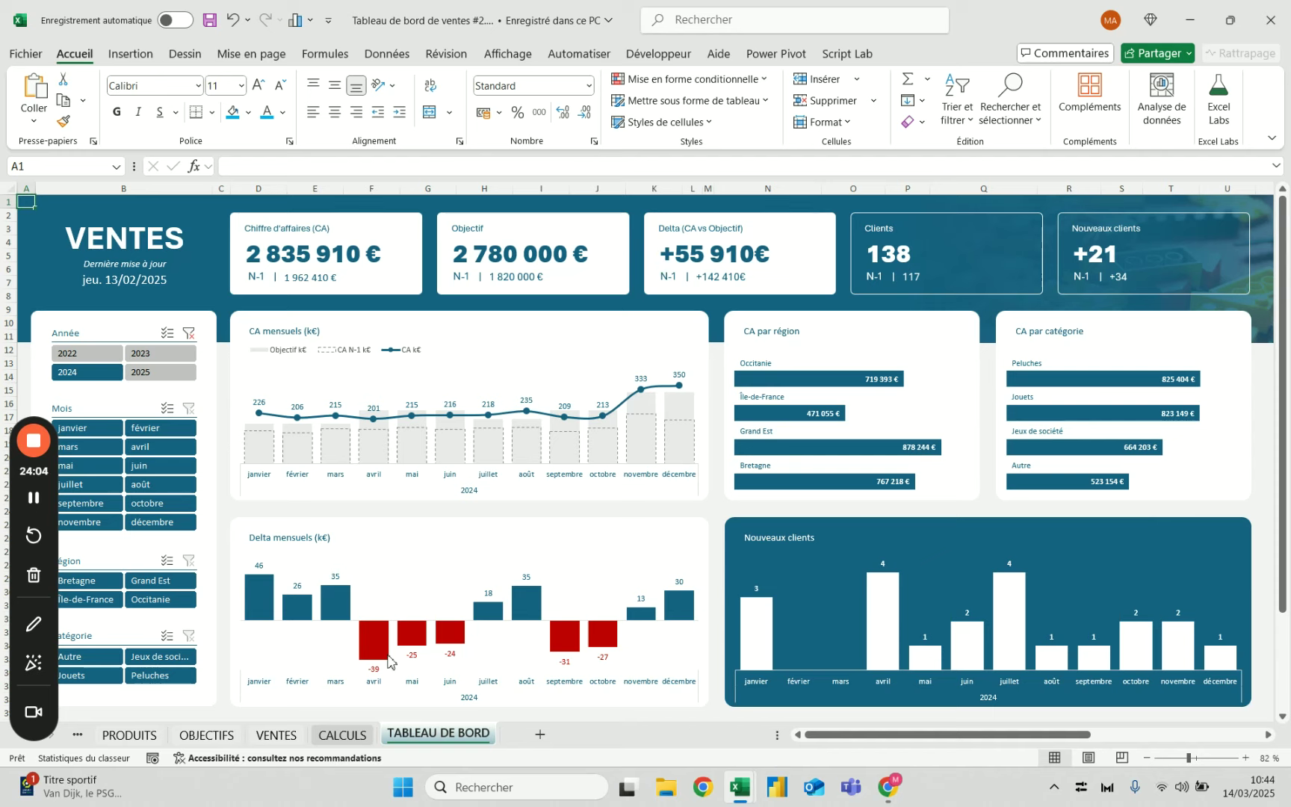
{"action": "mouse_move", "coordinate": [380, 657]}
{"action": "key", "text": "alt+Tab"}
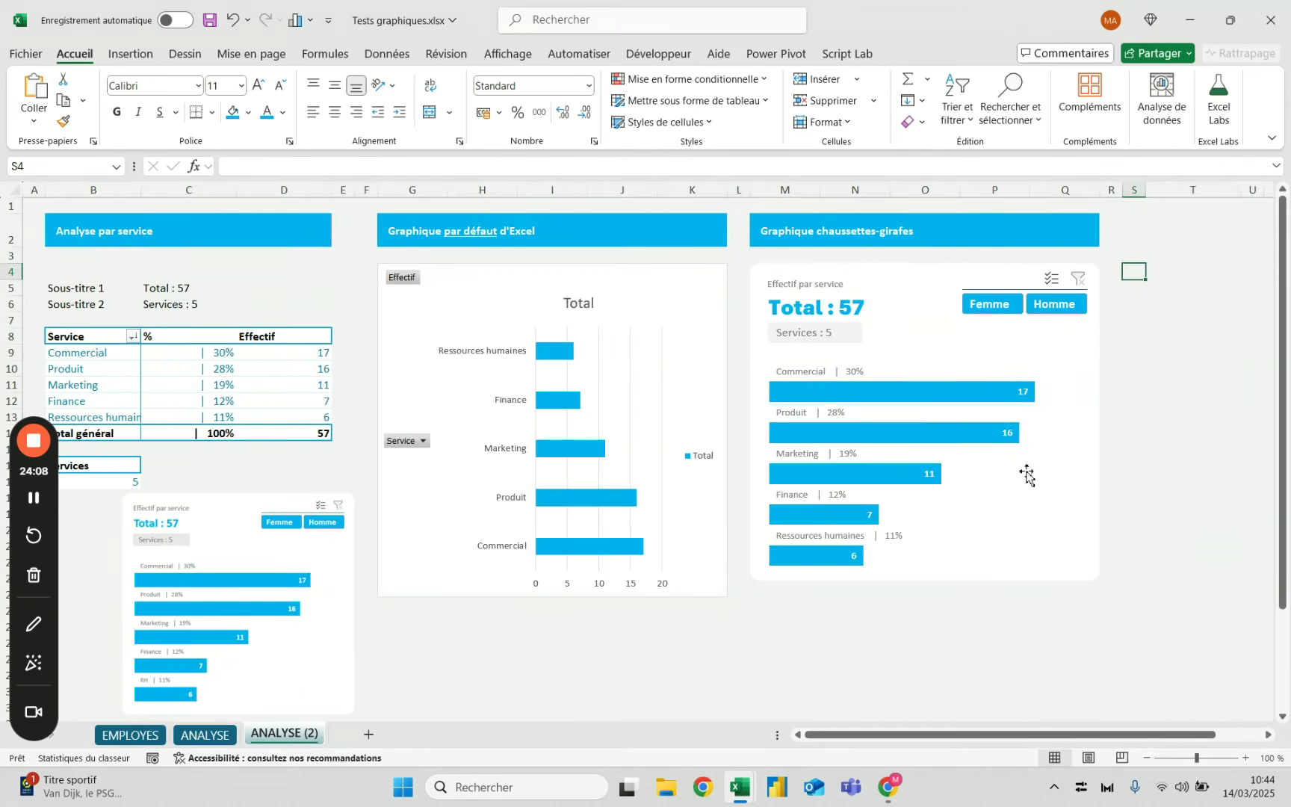